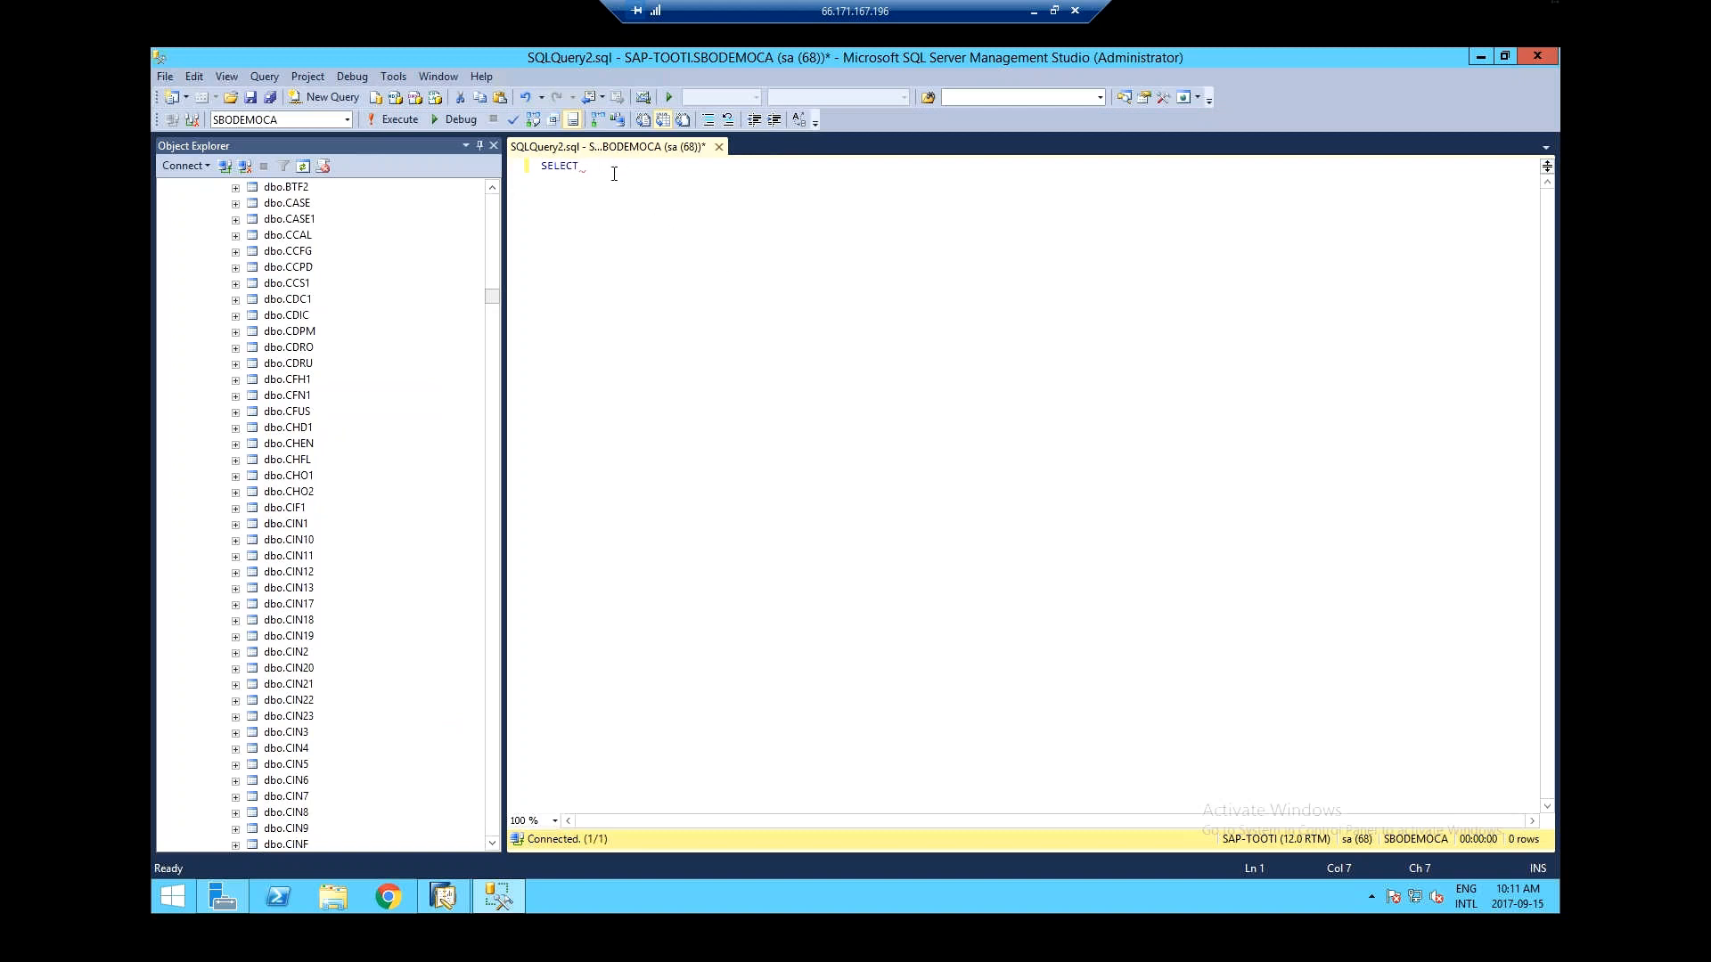
- Write a query selecting CardCode, CardName and DocNum from the ORDR table
type("CardCode")
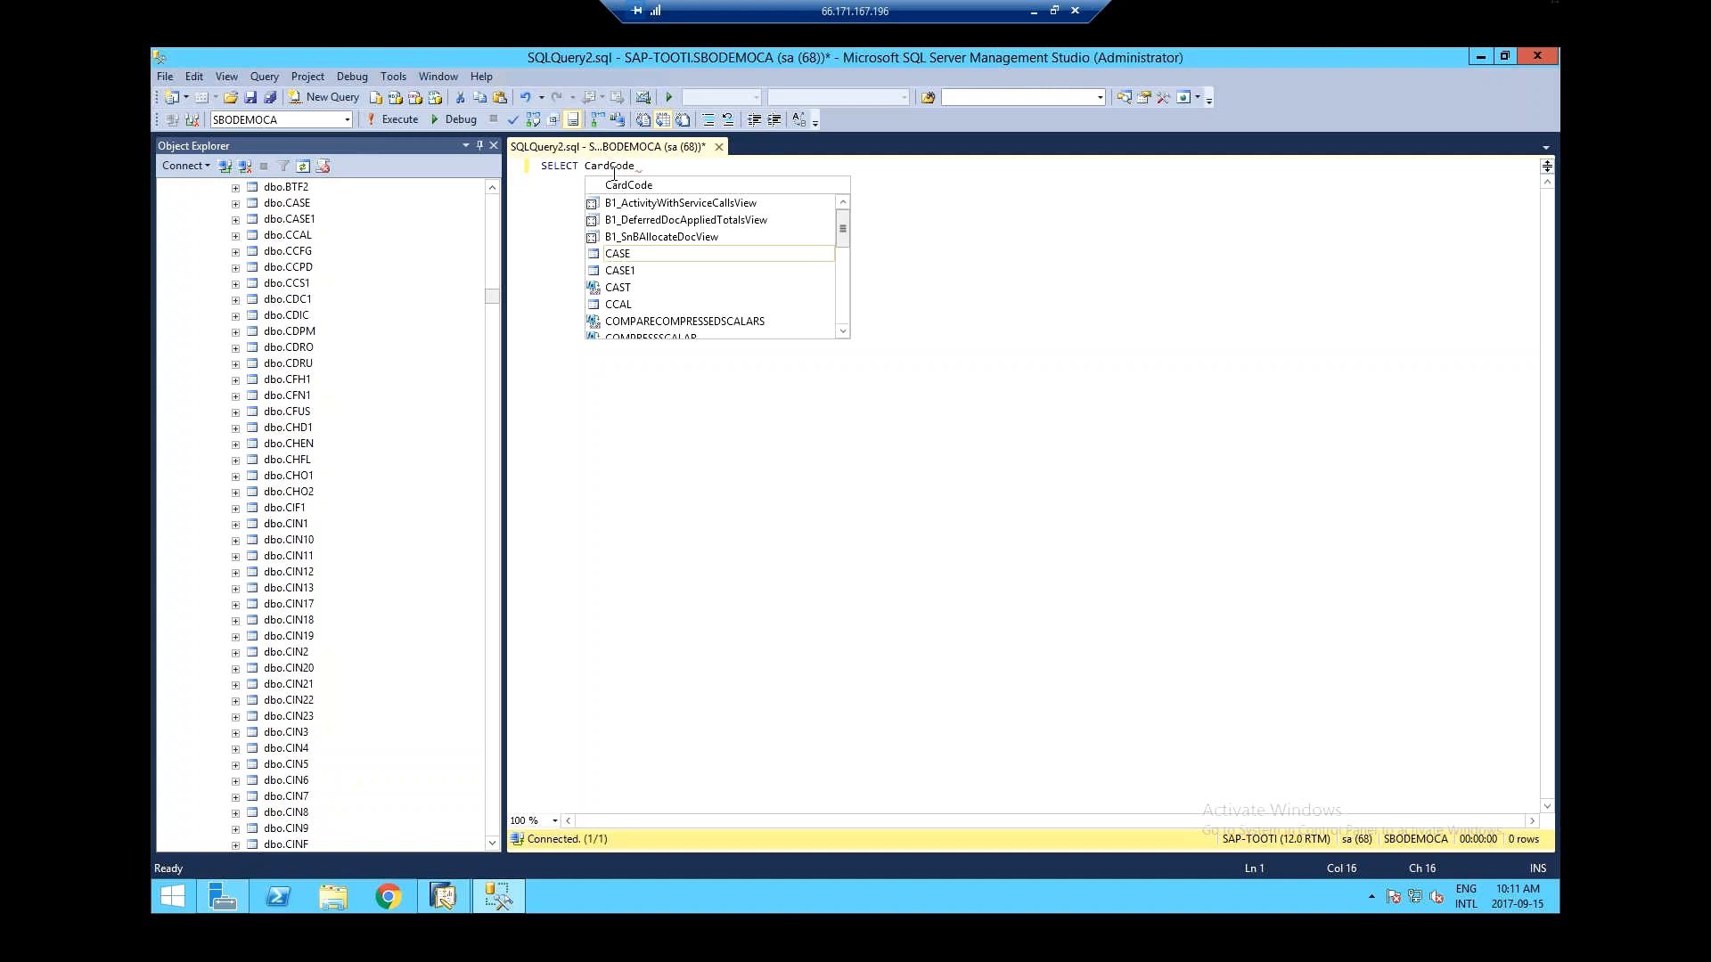
type(", CardName, DocNum")
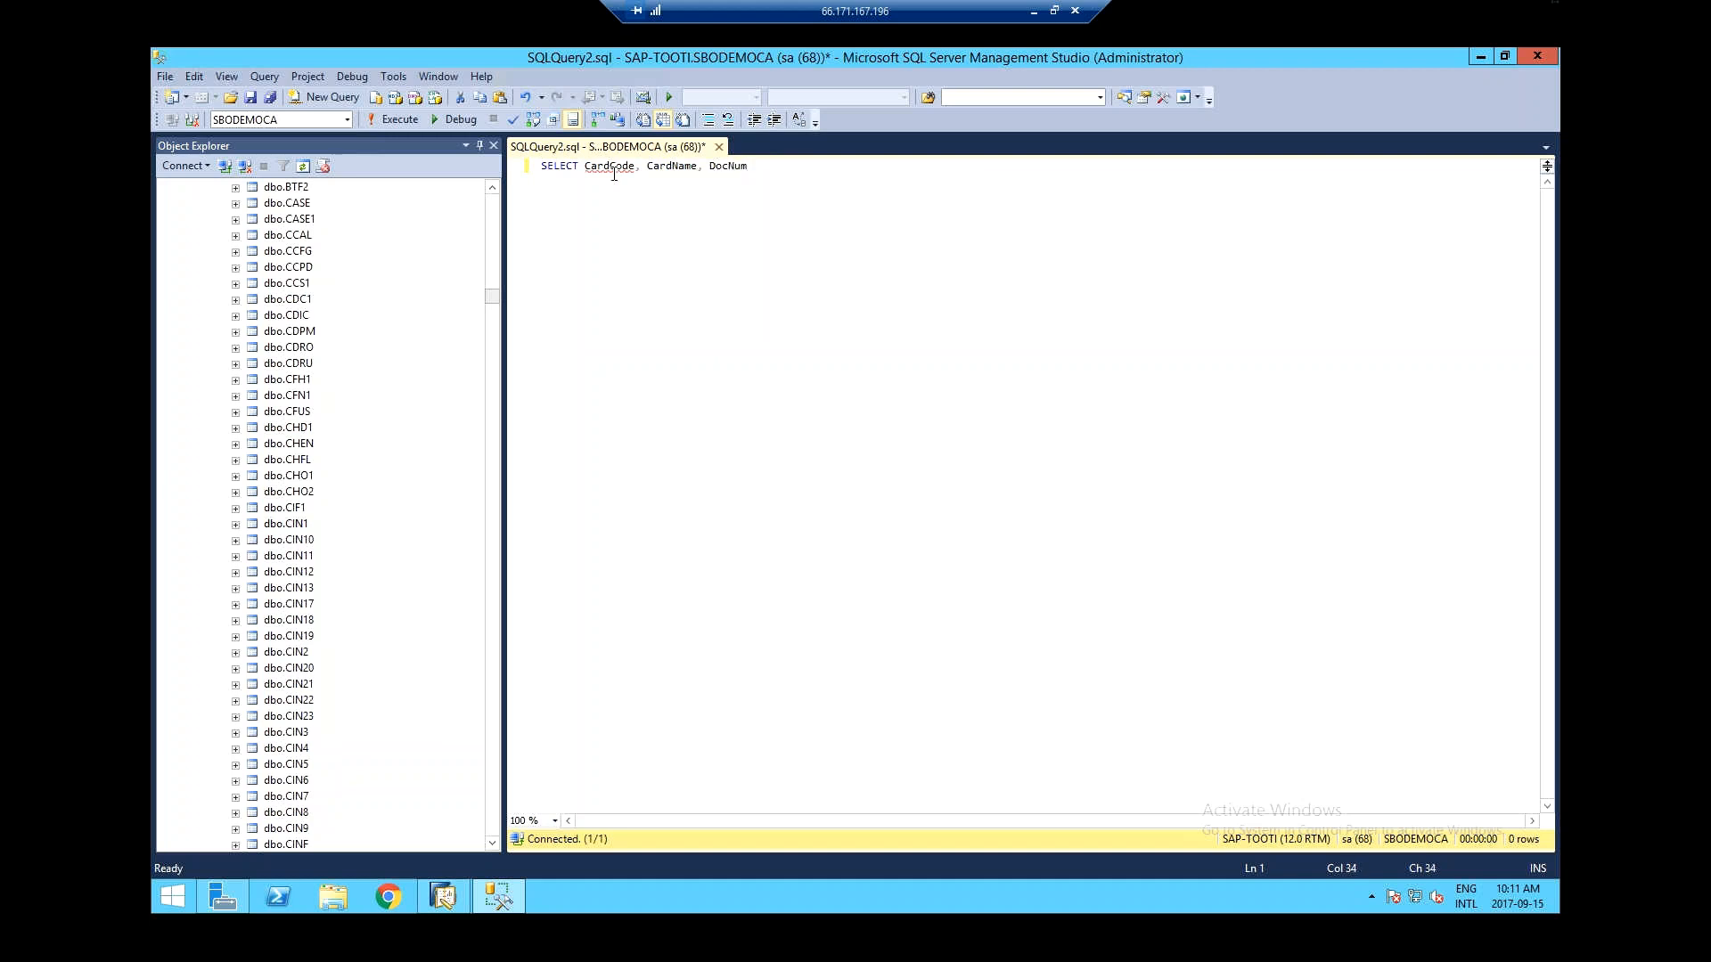
key("Return")
type("FROM ORDR")
key("Return")
key("BackSpace")
key("Return")
- Add a WHERE condition matching CardCode to the customer's code and execute the query
type("WHERE Ca")
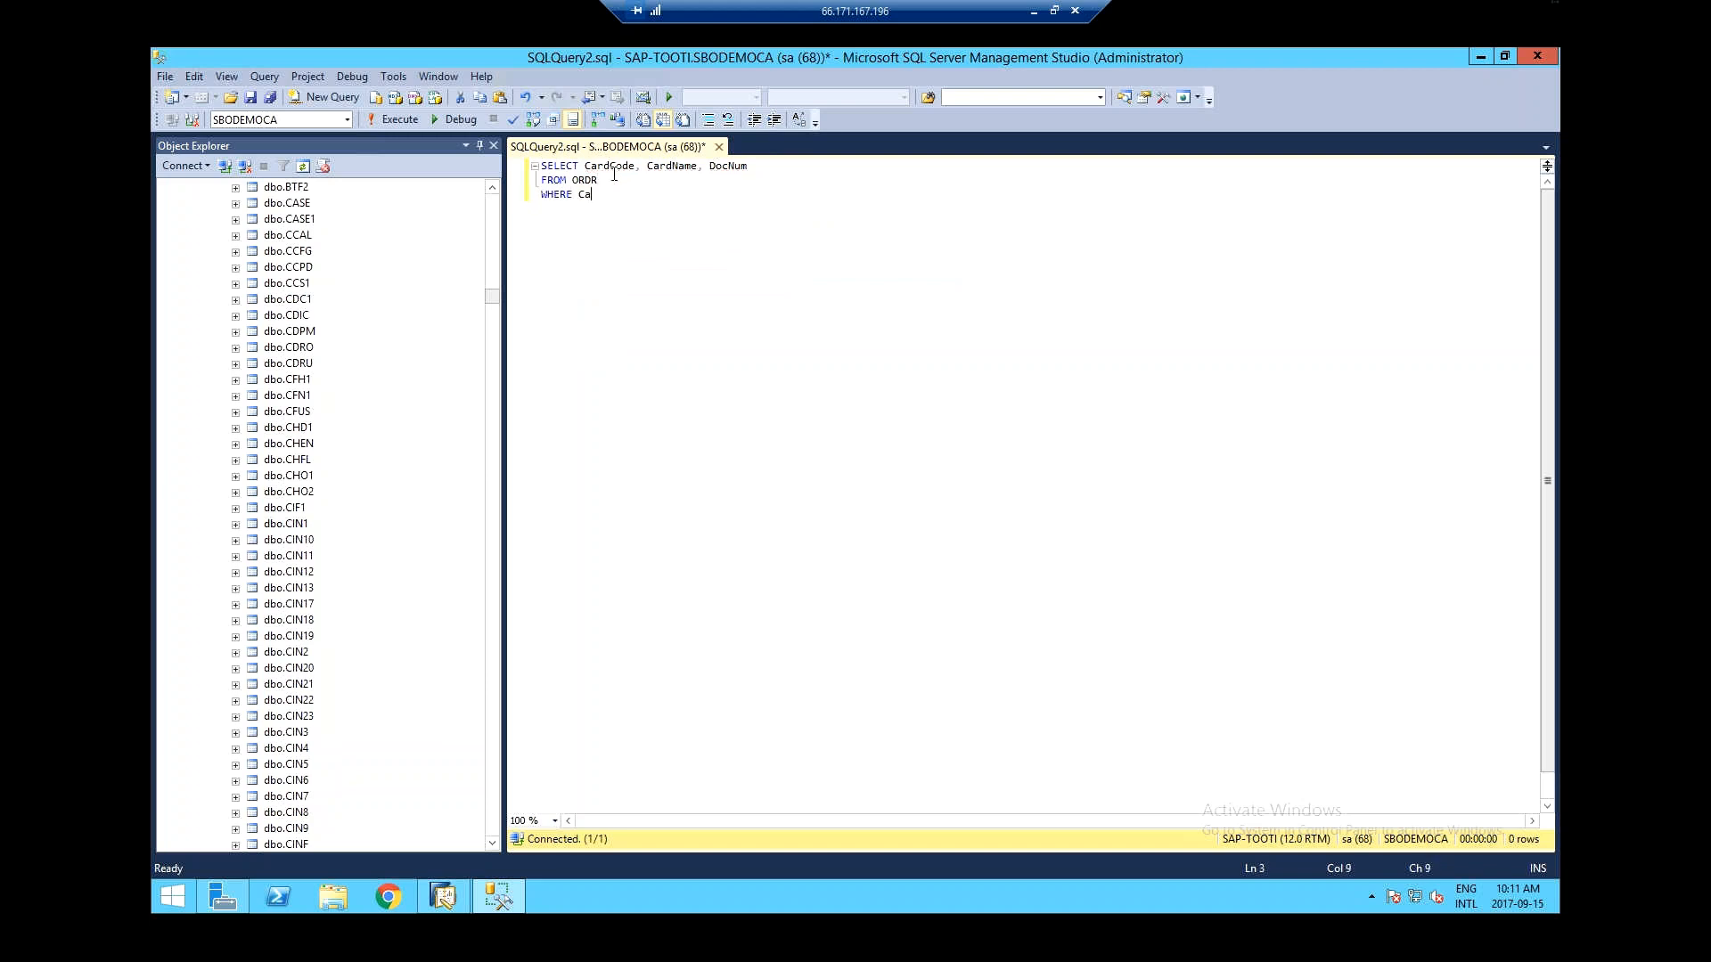
type("rdCode = ")
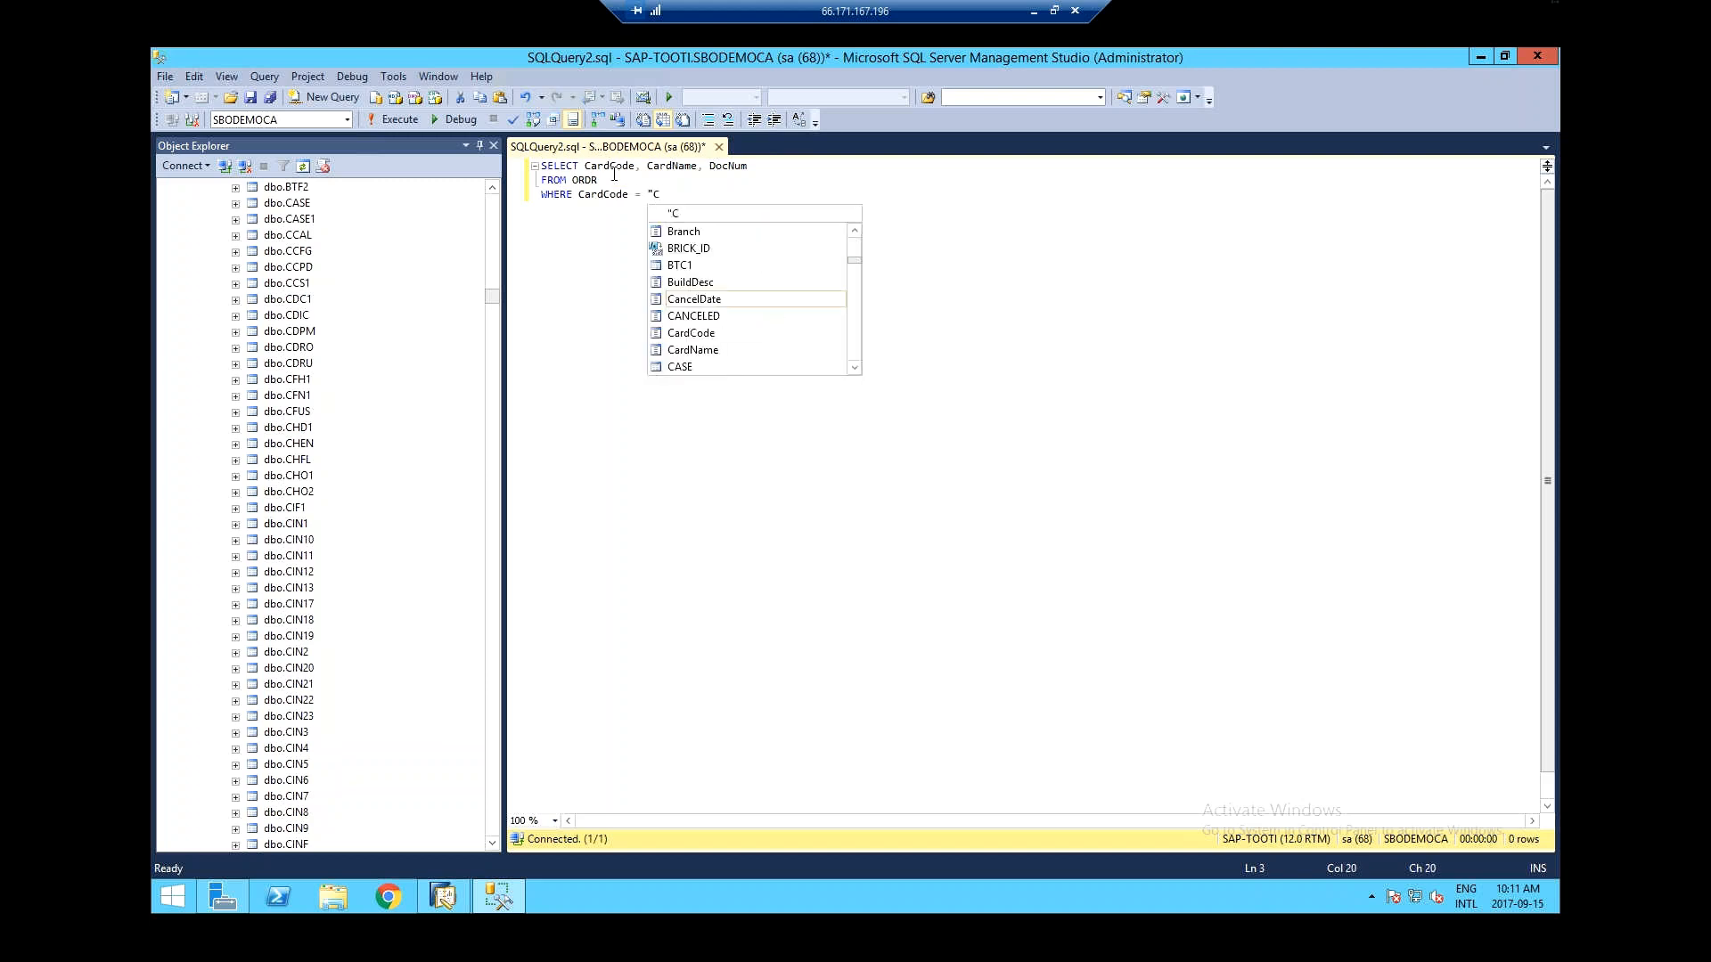
type("'C20000'")
key("Return")
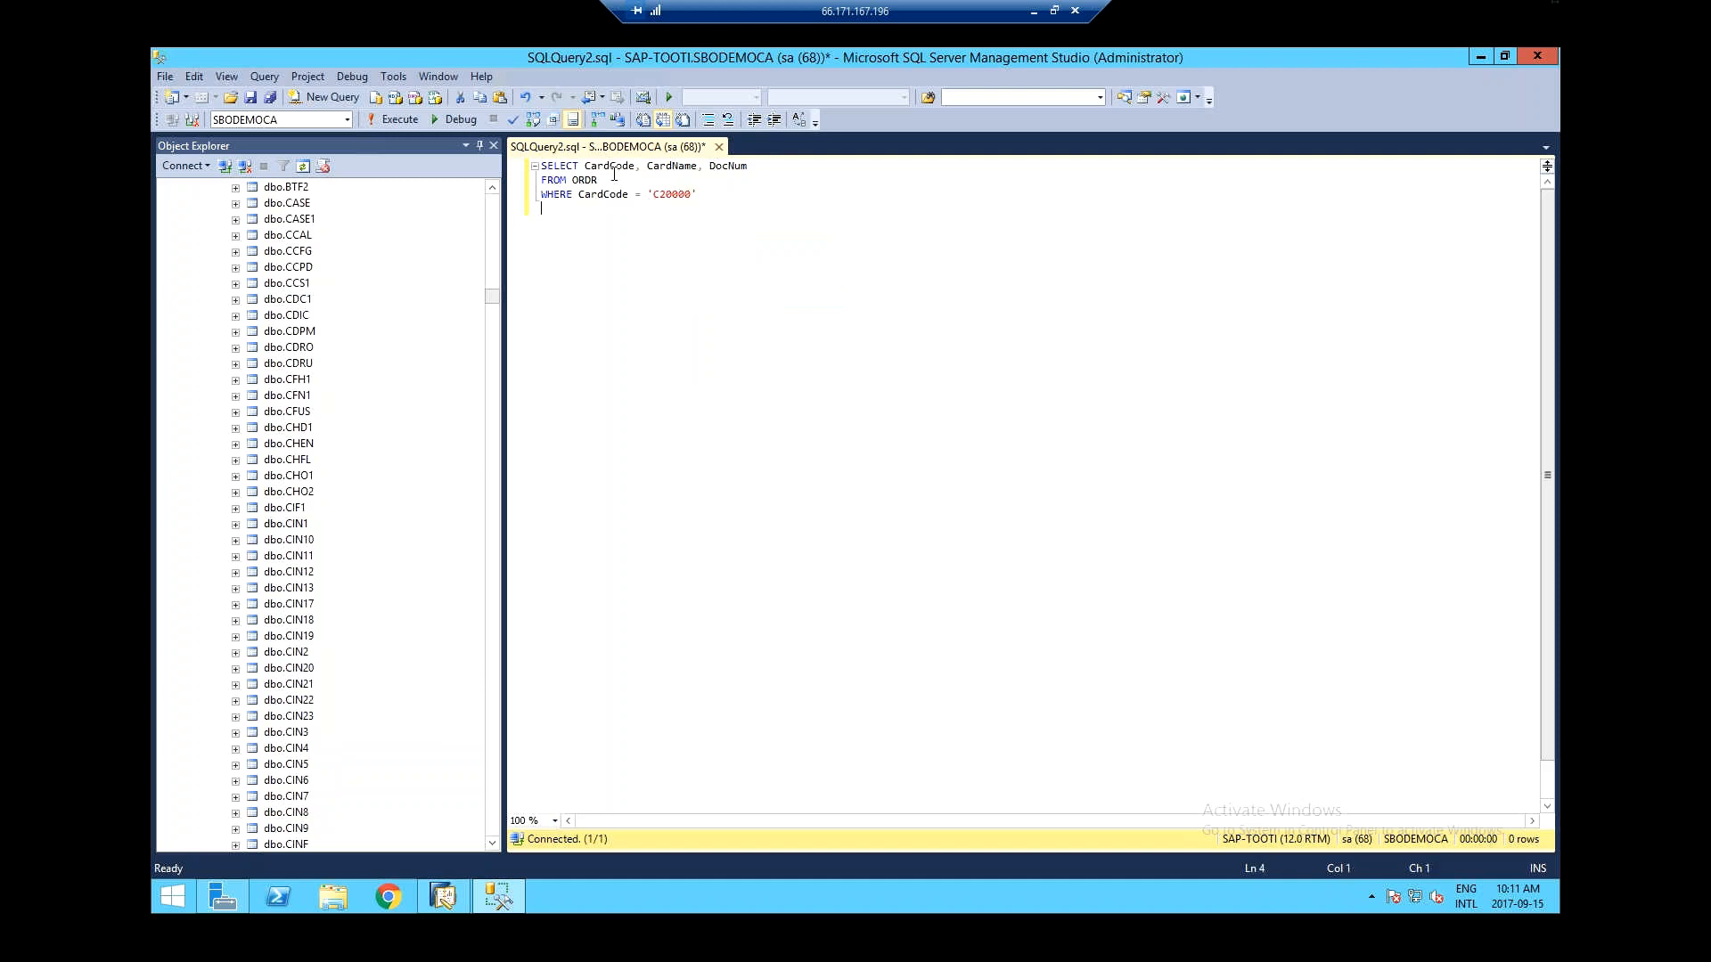
key("BackSpace")
key("F5")
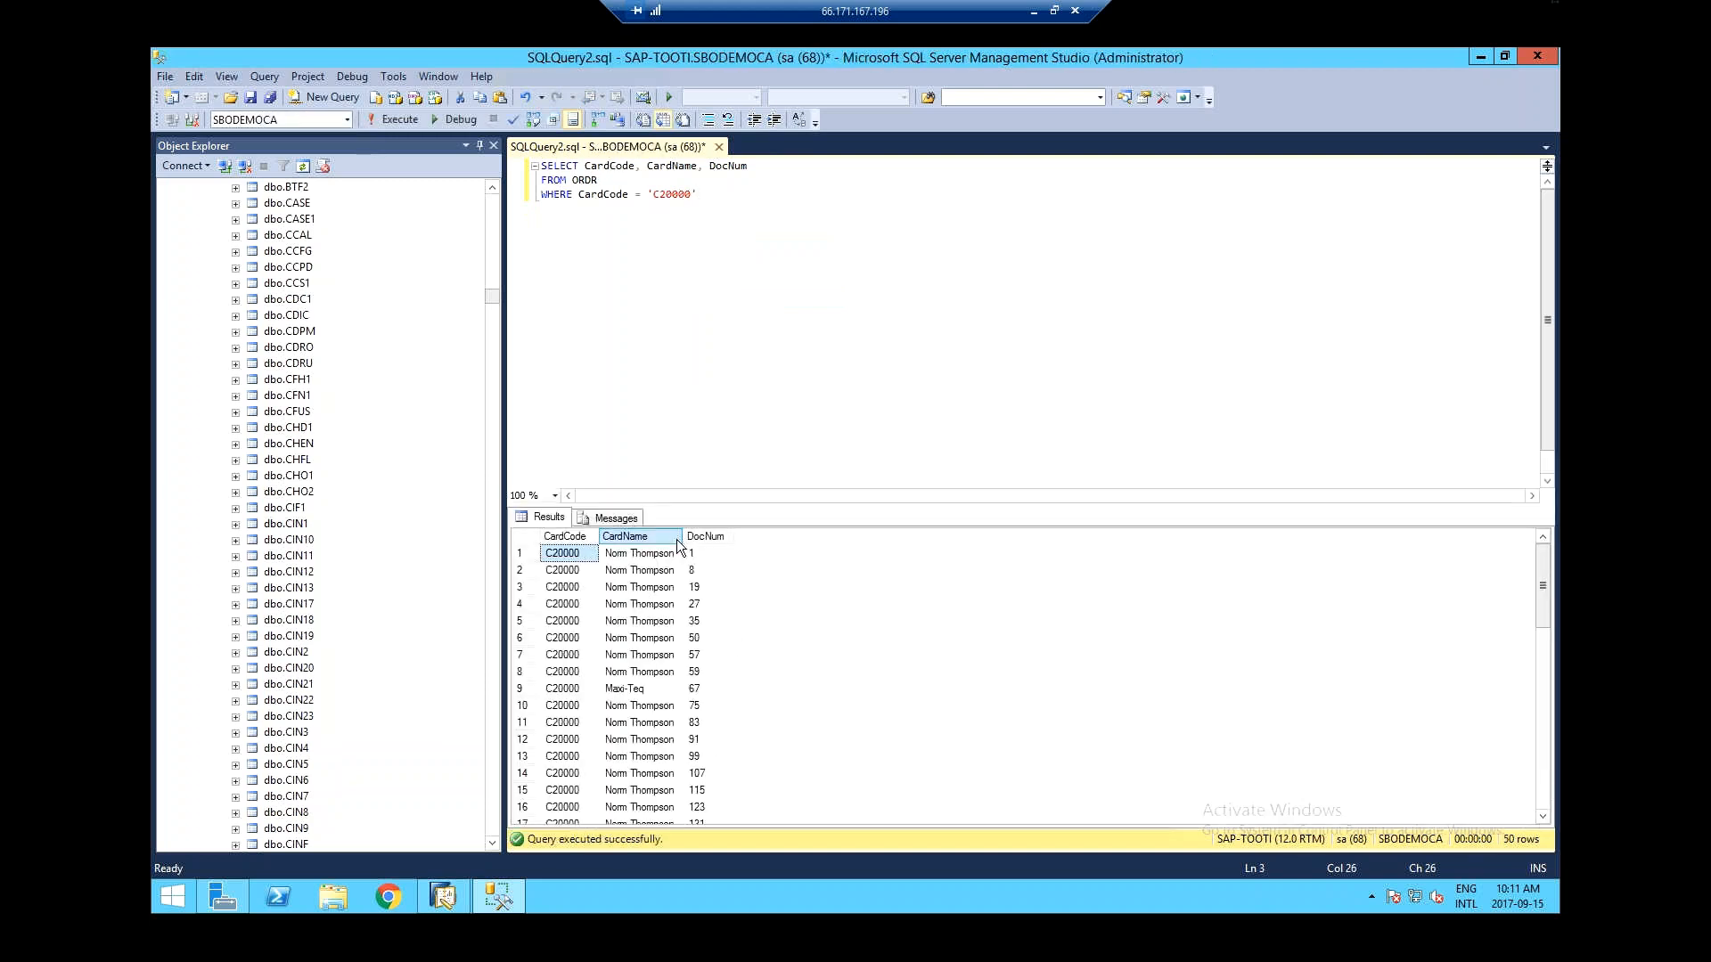
- Add an ORDER BY clause on CardCode below the WHERE condition
left_click(780, 207)
key("Return")
type("ORDER")
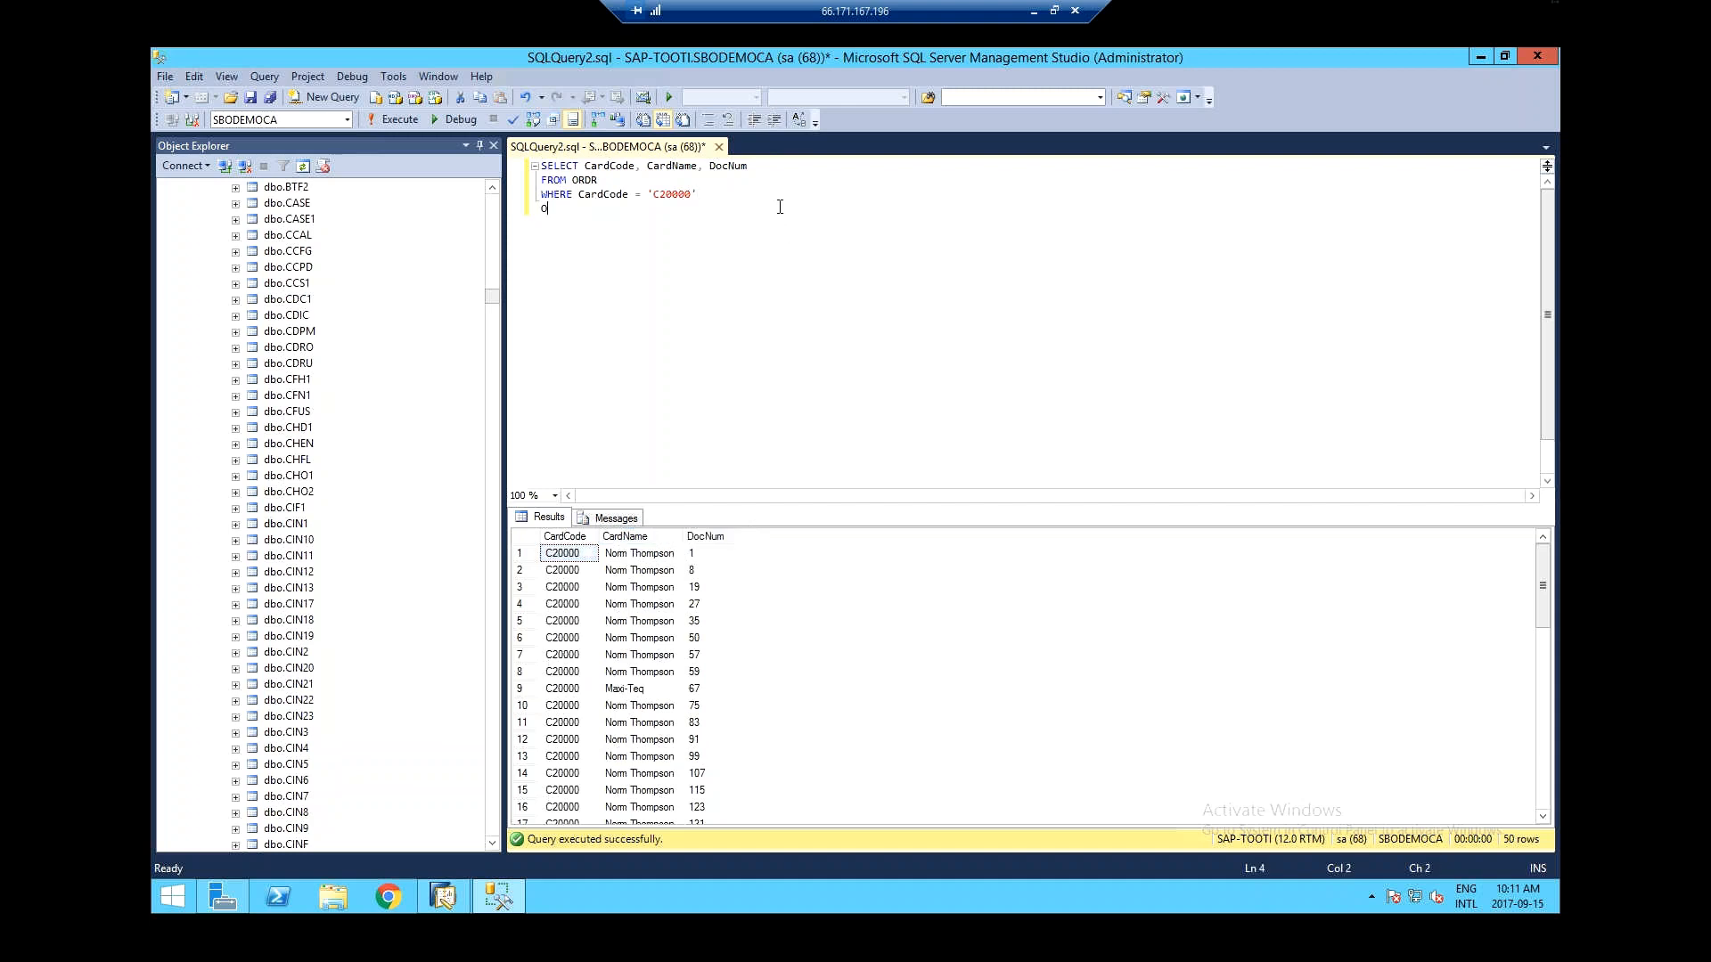
key("BackSpace")
key("BackSpace")
key("BackSpace")
key("BackSpace")
type("RDER BY cAR")
key("Tab")
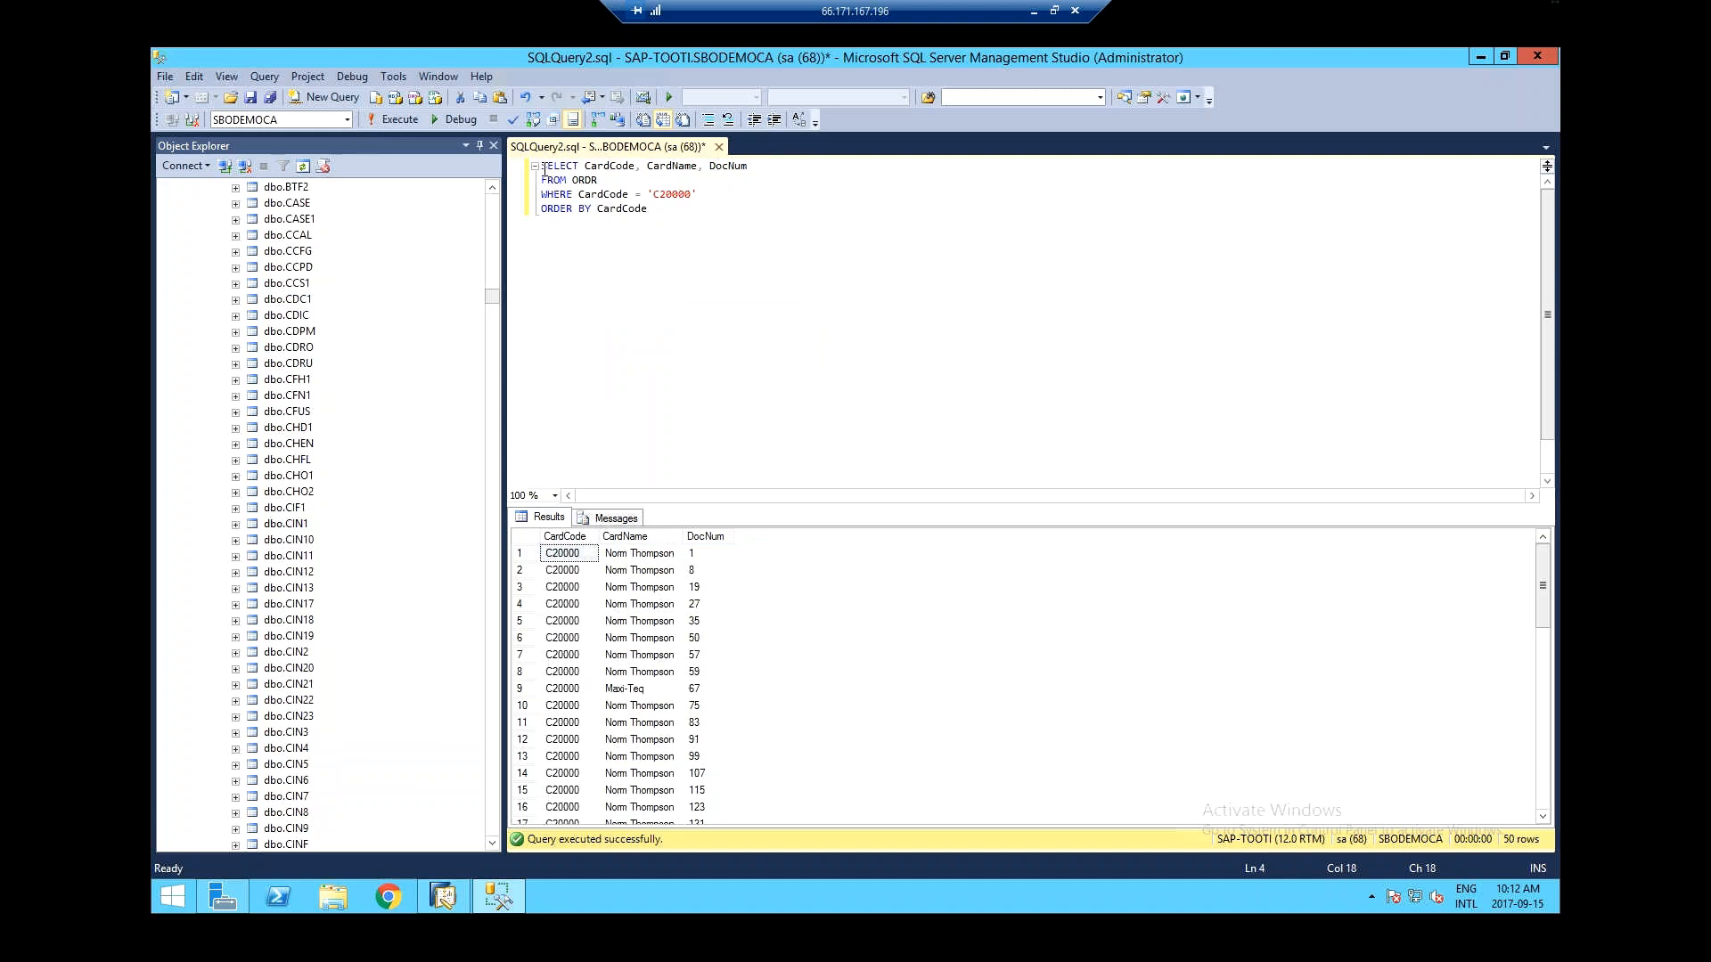
left_click_drag(585, 166, 641, 166)
left_click_drag(647, 166, 751, 168)
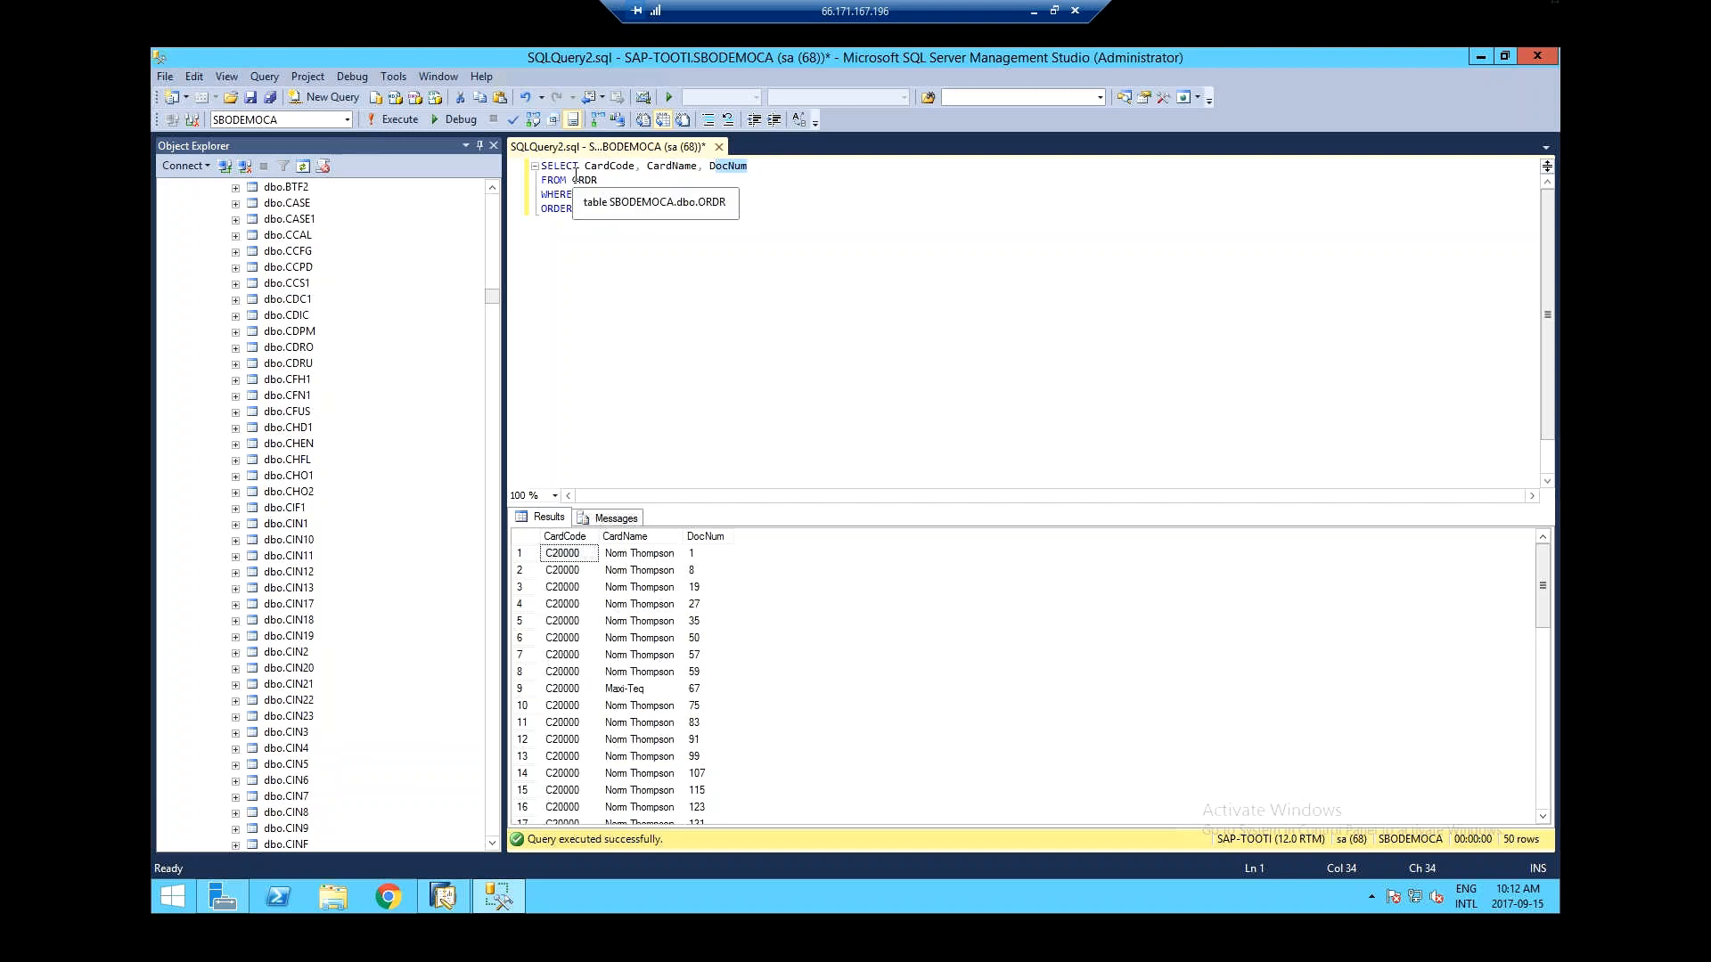
left_click_drag(575, 179, 600, 177)
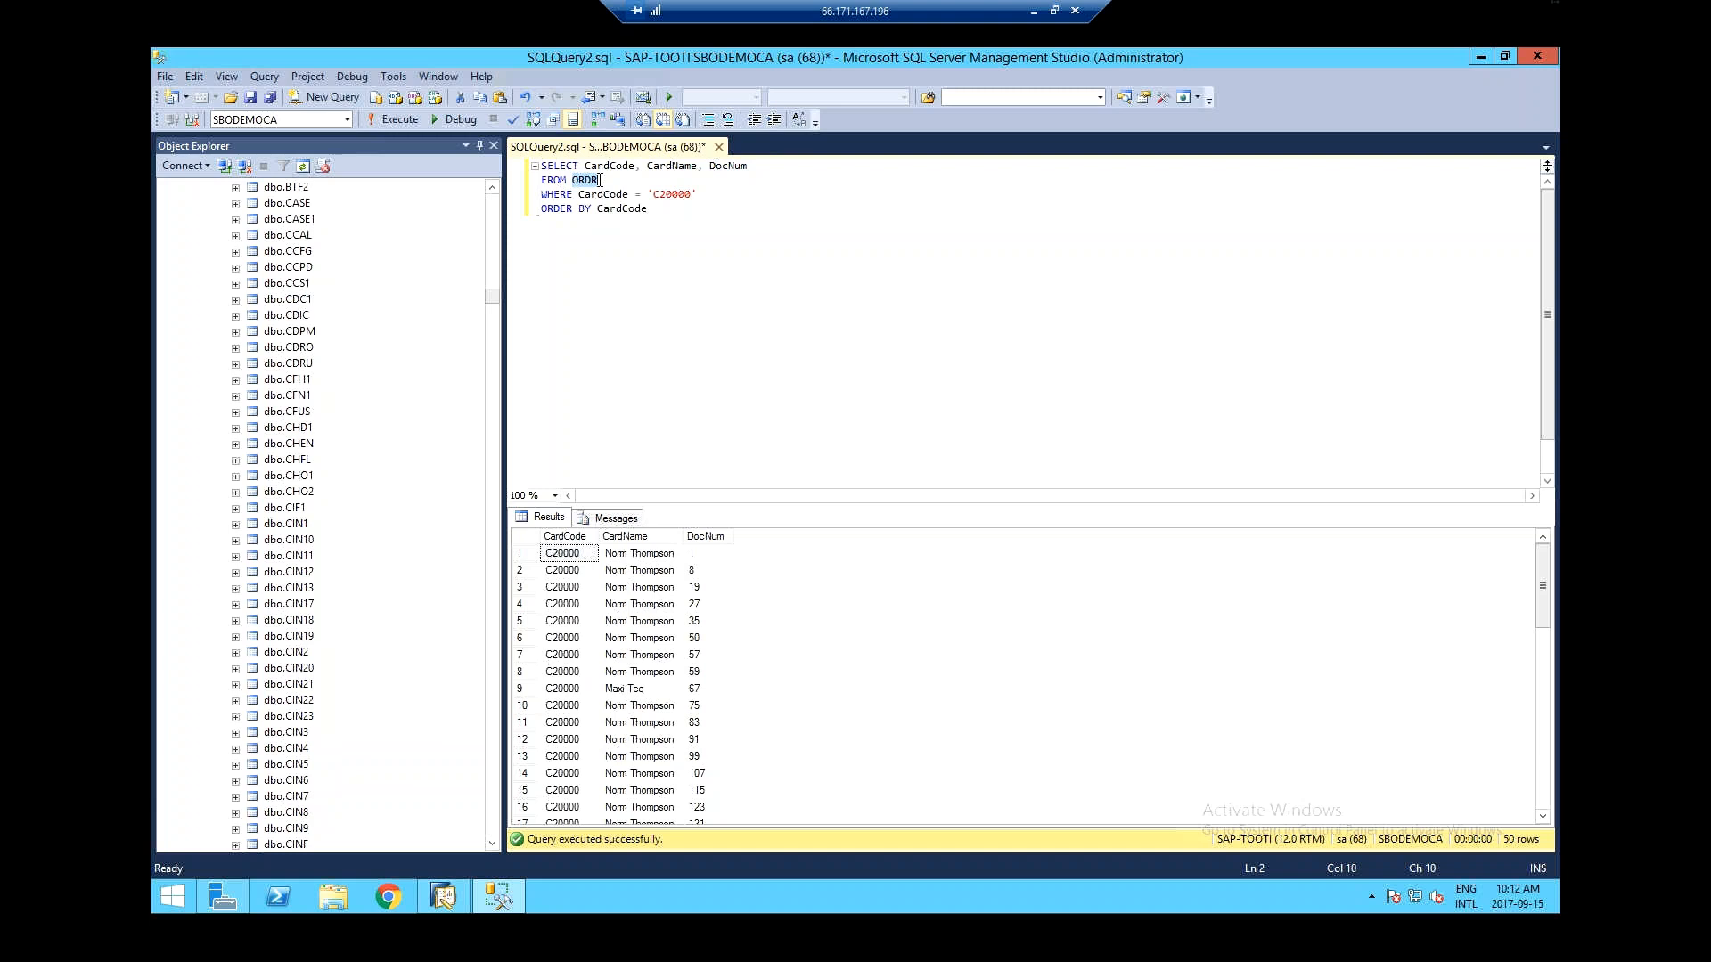
left_click(755, 288)
- Change the ORDER BY clause to sort by DocDate instead of CardCode
left_click_drag(653, 194, 603, 209)
left_click(572, 209)
key("BackSpace")
key("BackSpace")
type("dOC")
key("BackSpace")
key("BackSpace")
key("BackSpace")
type("Doc")
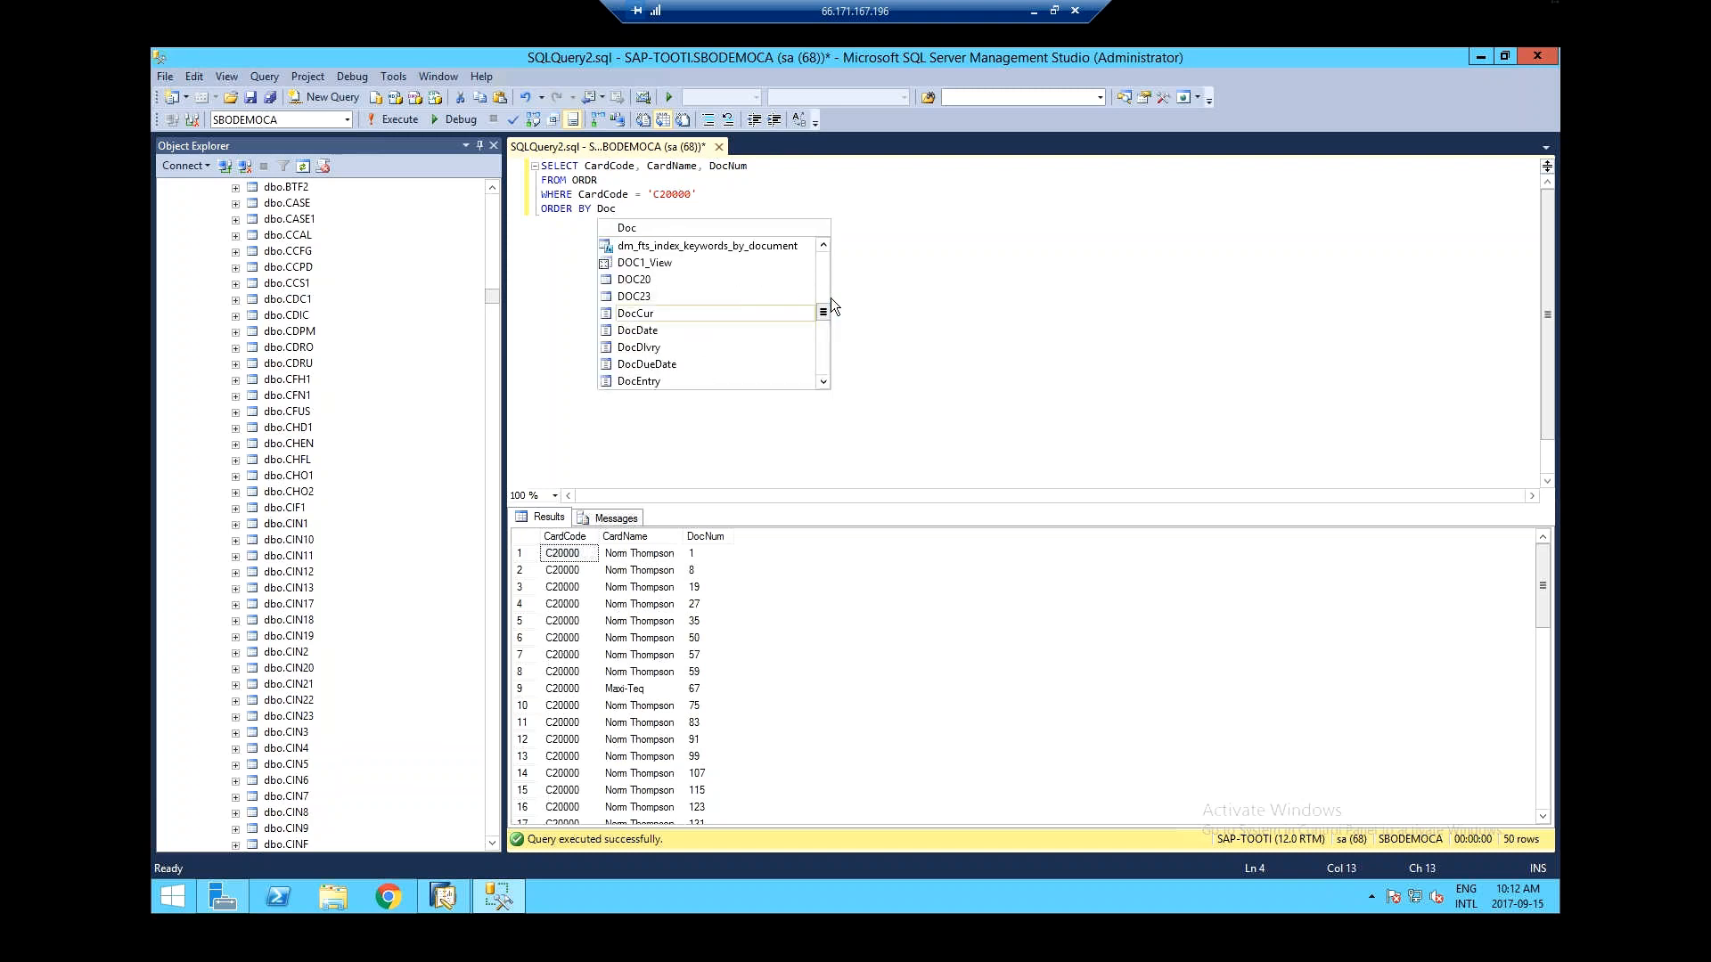
type("Date")
key("Tab")
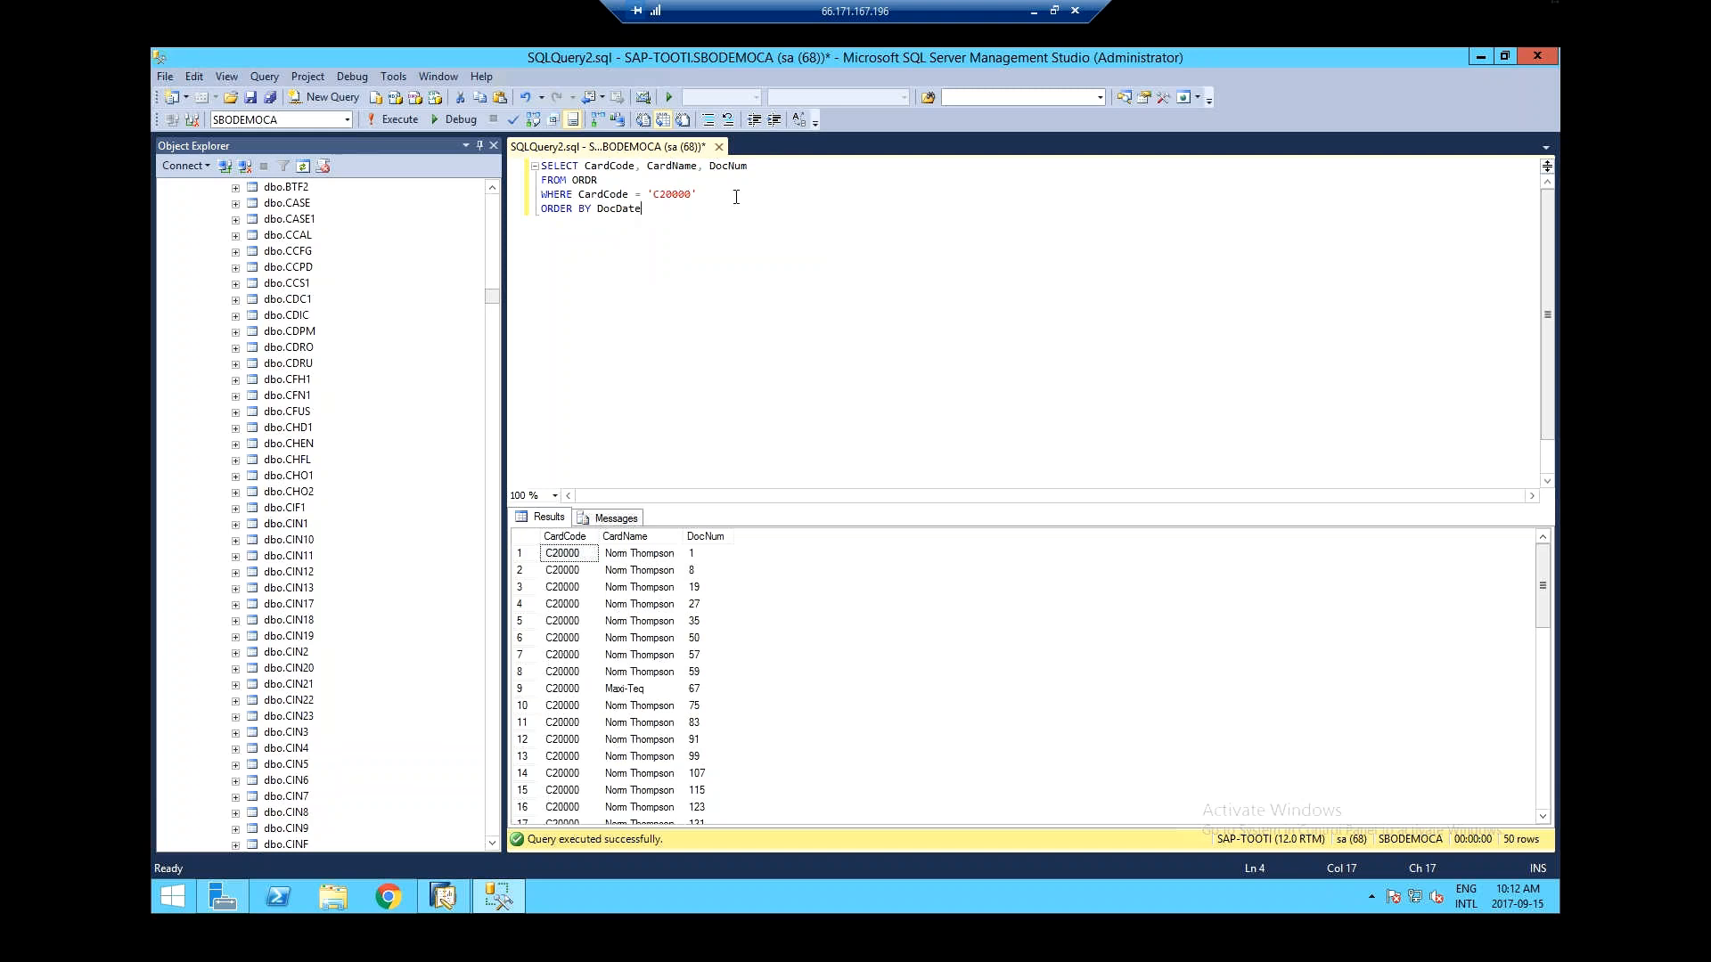
left_click_drag(697, 194, 653, 195)
left_click(664, 204)
left_click_drag(649, 204, 595, 208)
left_click(844, 248)
- Move the WHERE clause above the FROM ORDR line and remove the leftover blank lines
left_click(556, 195)
left_click_drag(541, 195, 775, 191)
key("ctrl+c")
key("Delete")
key("Up")
key("Return")
key("ctrl+v")
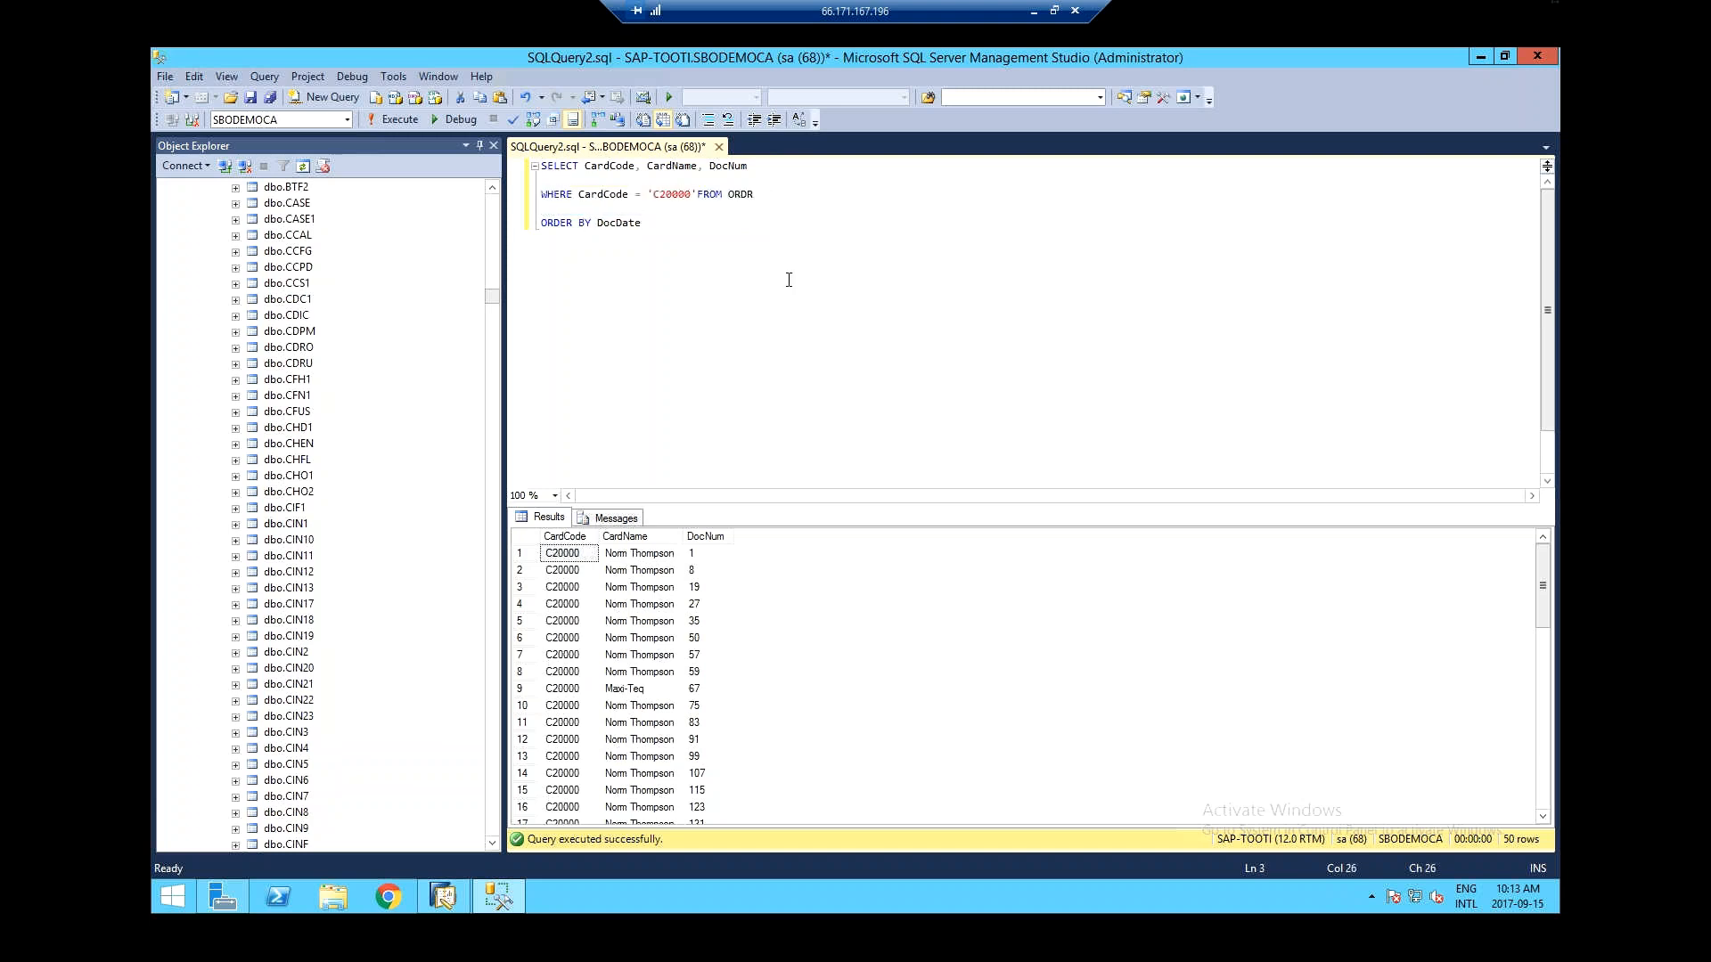
key("Return")
key("Delete")
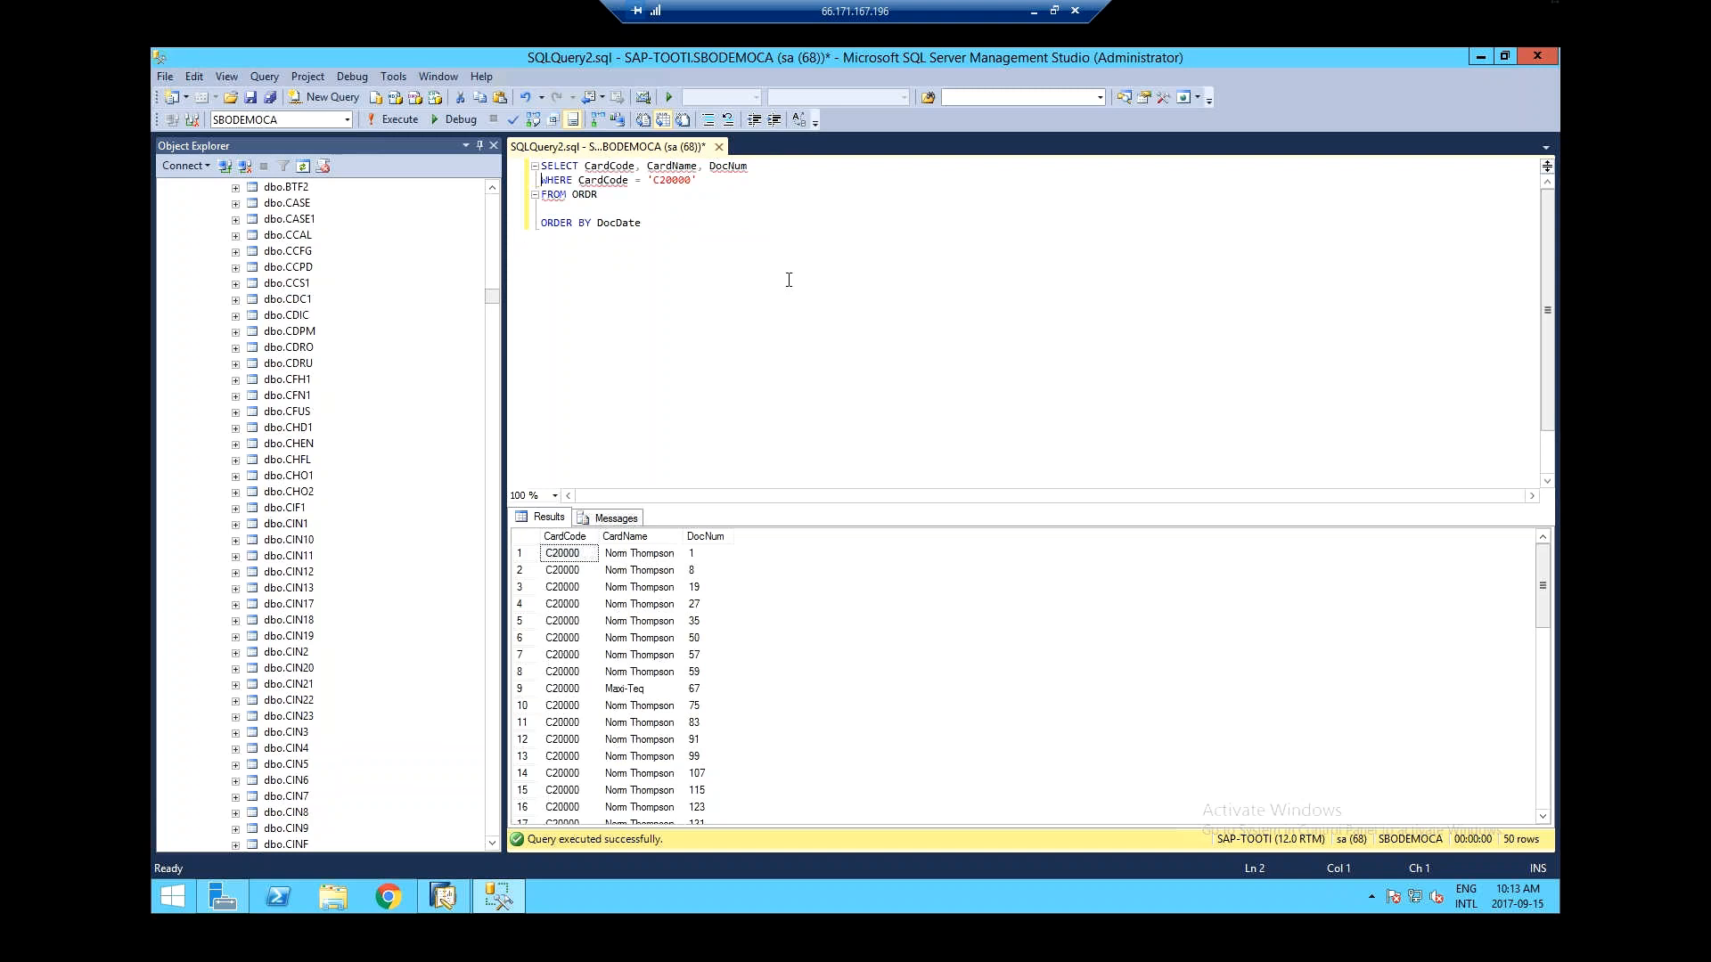
key("Delete")
type("O")
key("Delete")
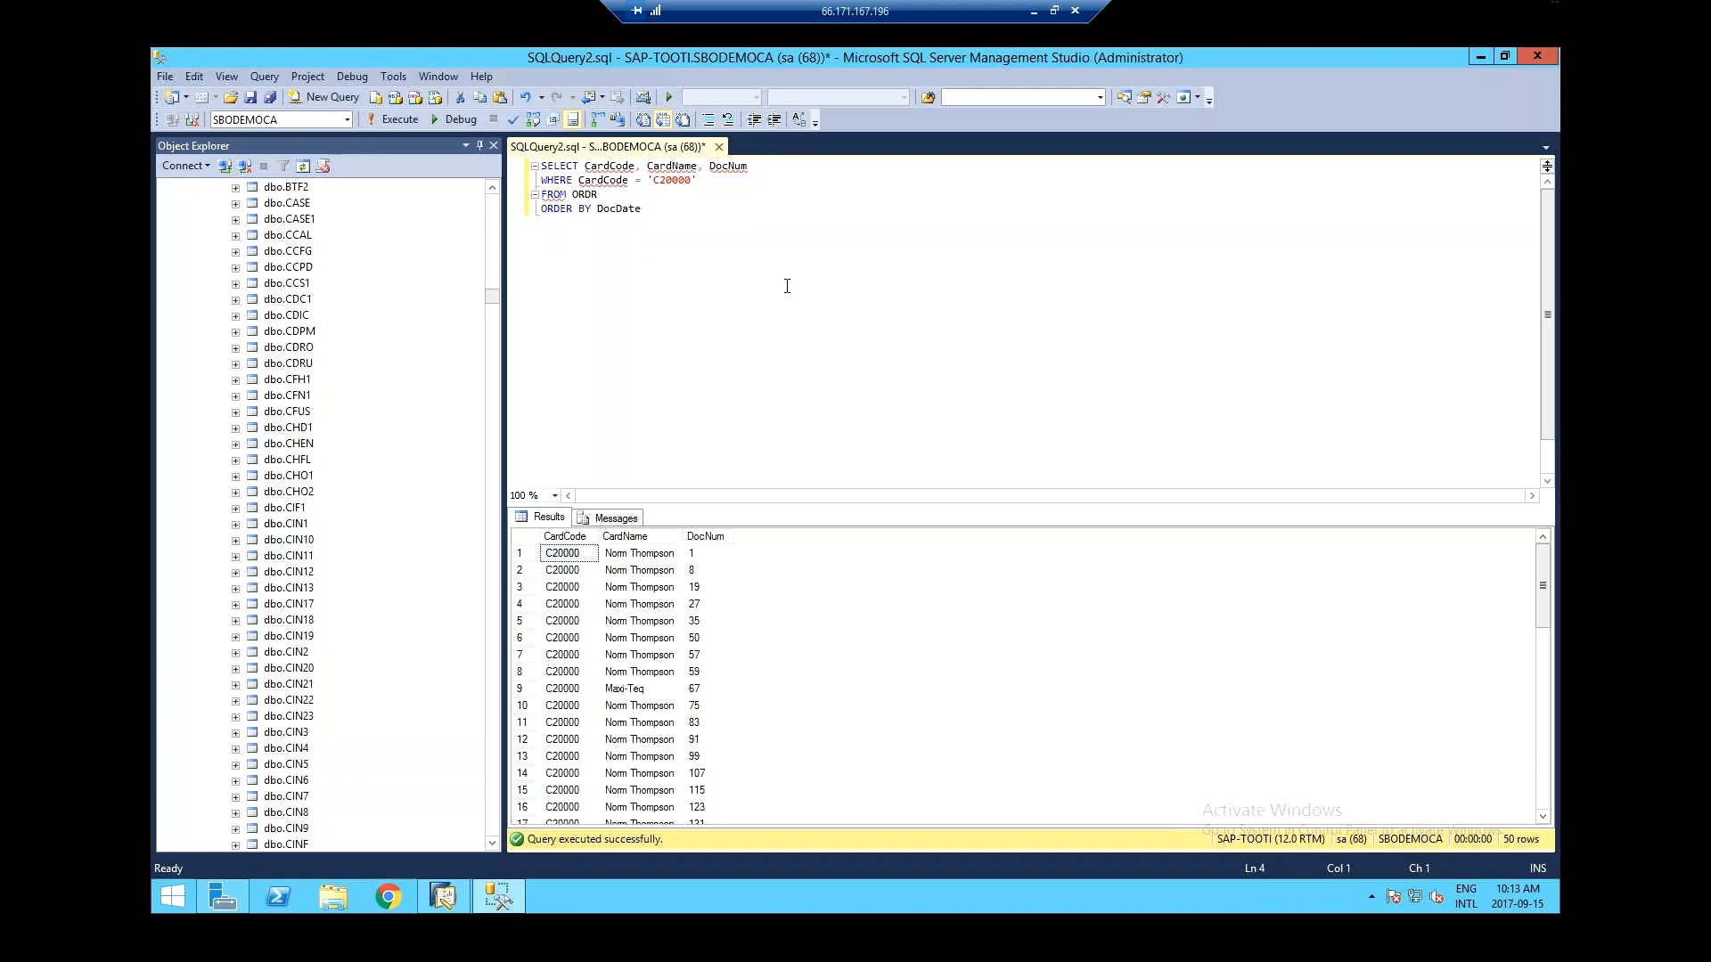
- Execute the reordered query and examine its message output
key("F5")
left_click_drag(782, 558, 342, 436)
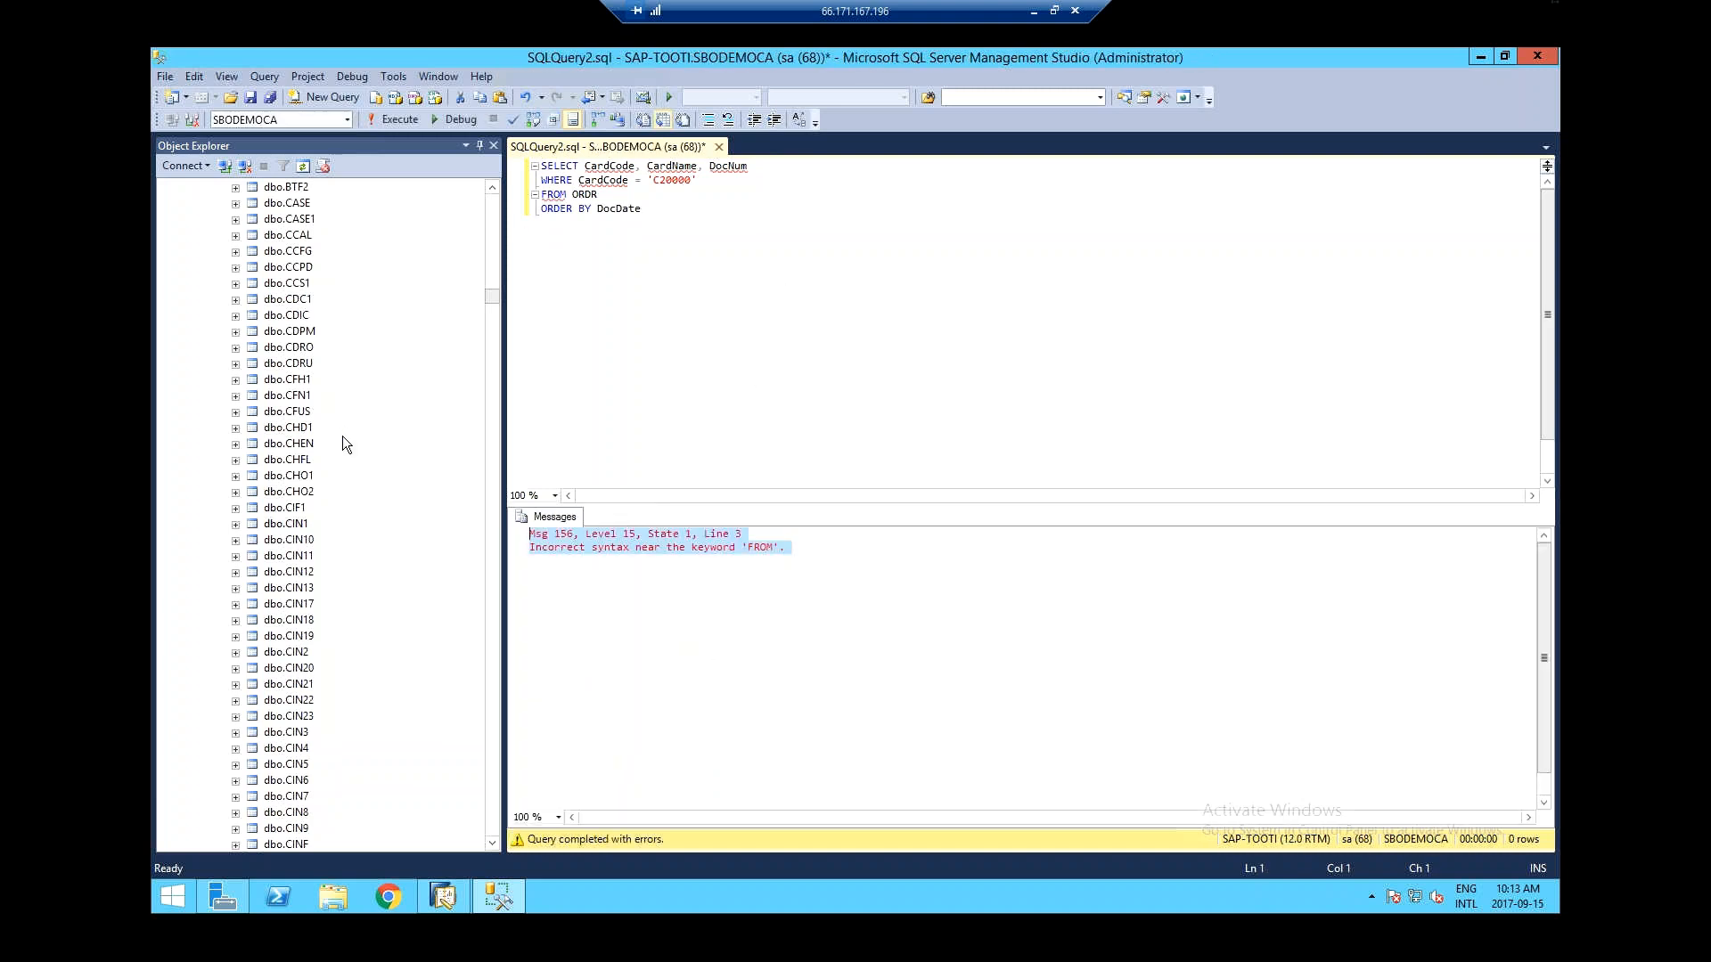
left_click(782, 424)
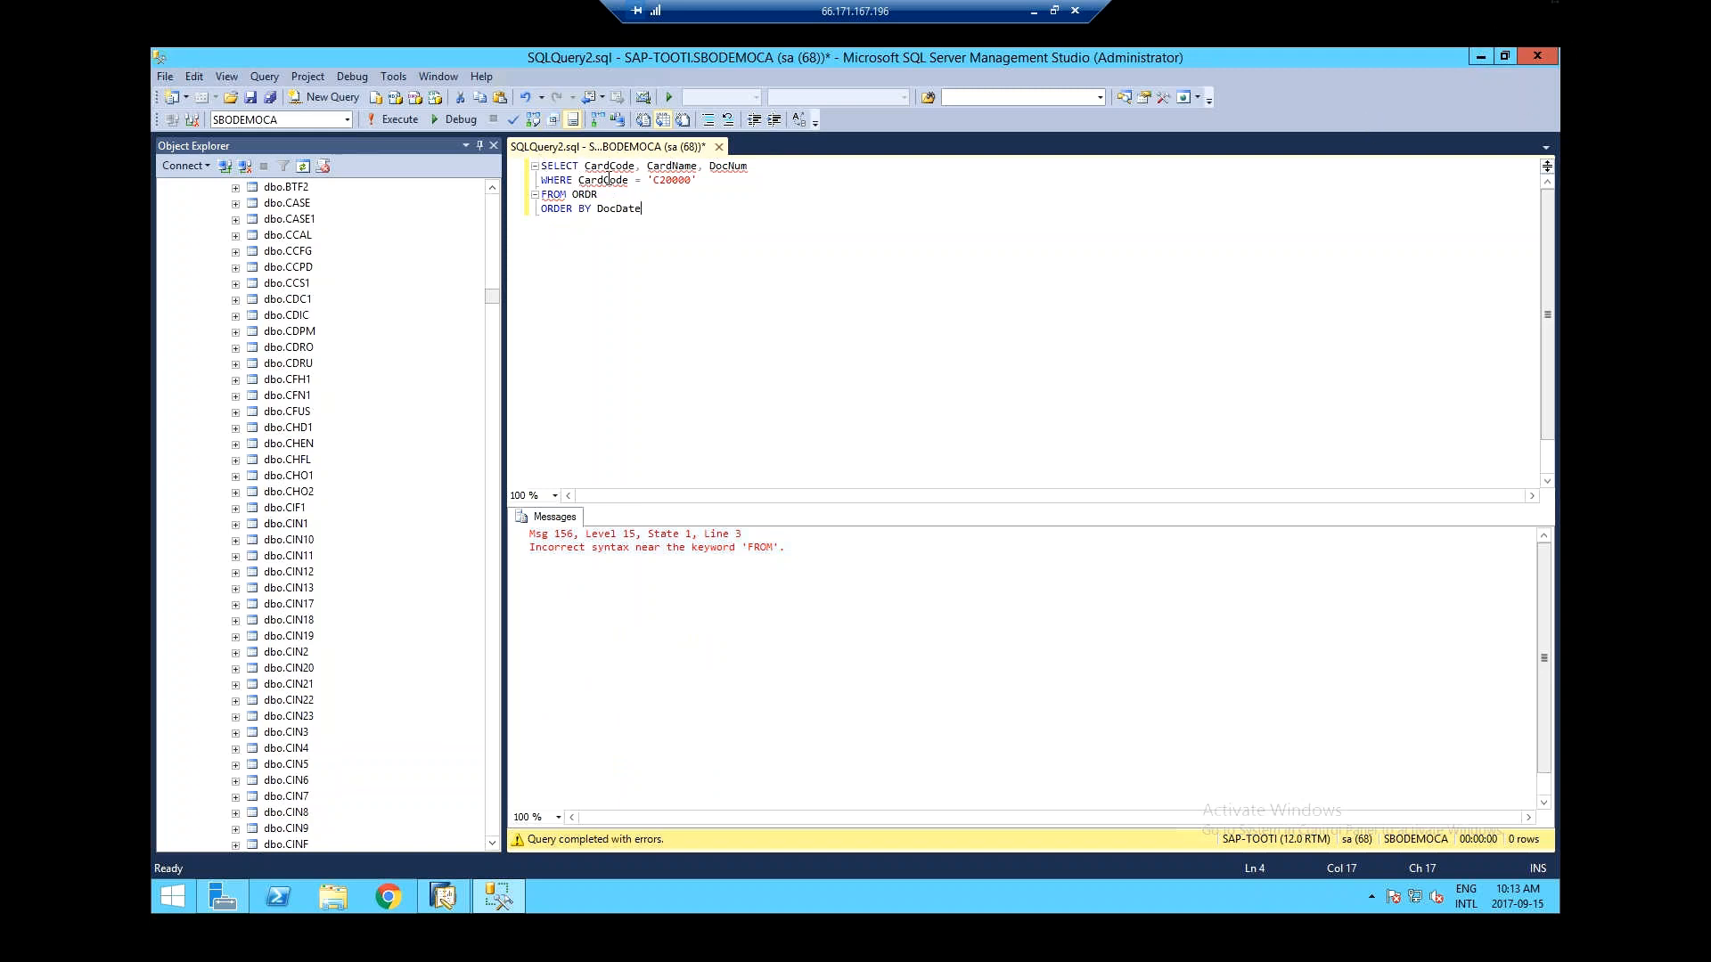
- Switch to SAP Business One and open the General Settings under system initialization
left_click(1477, 55)
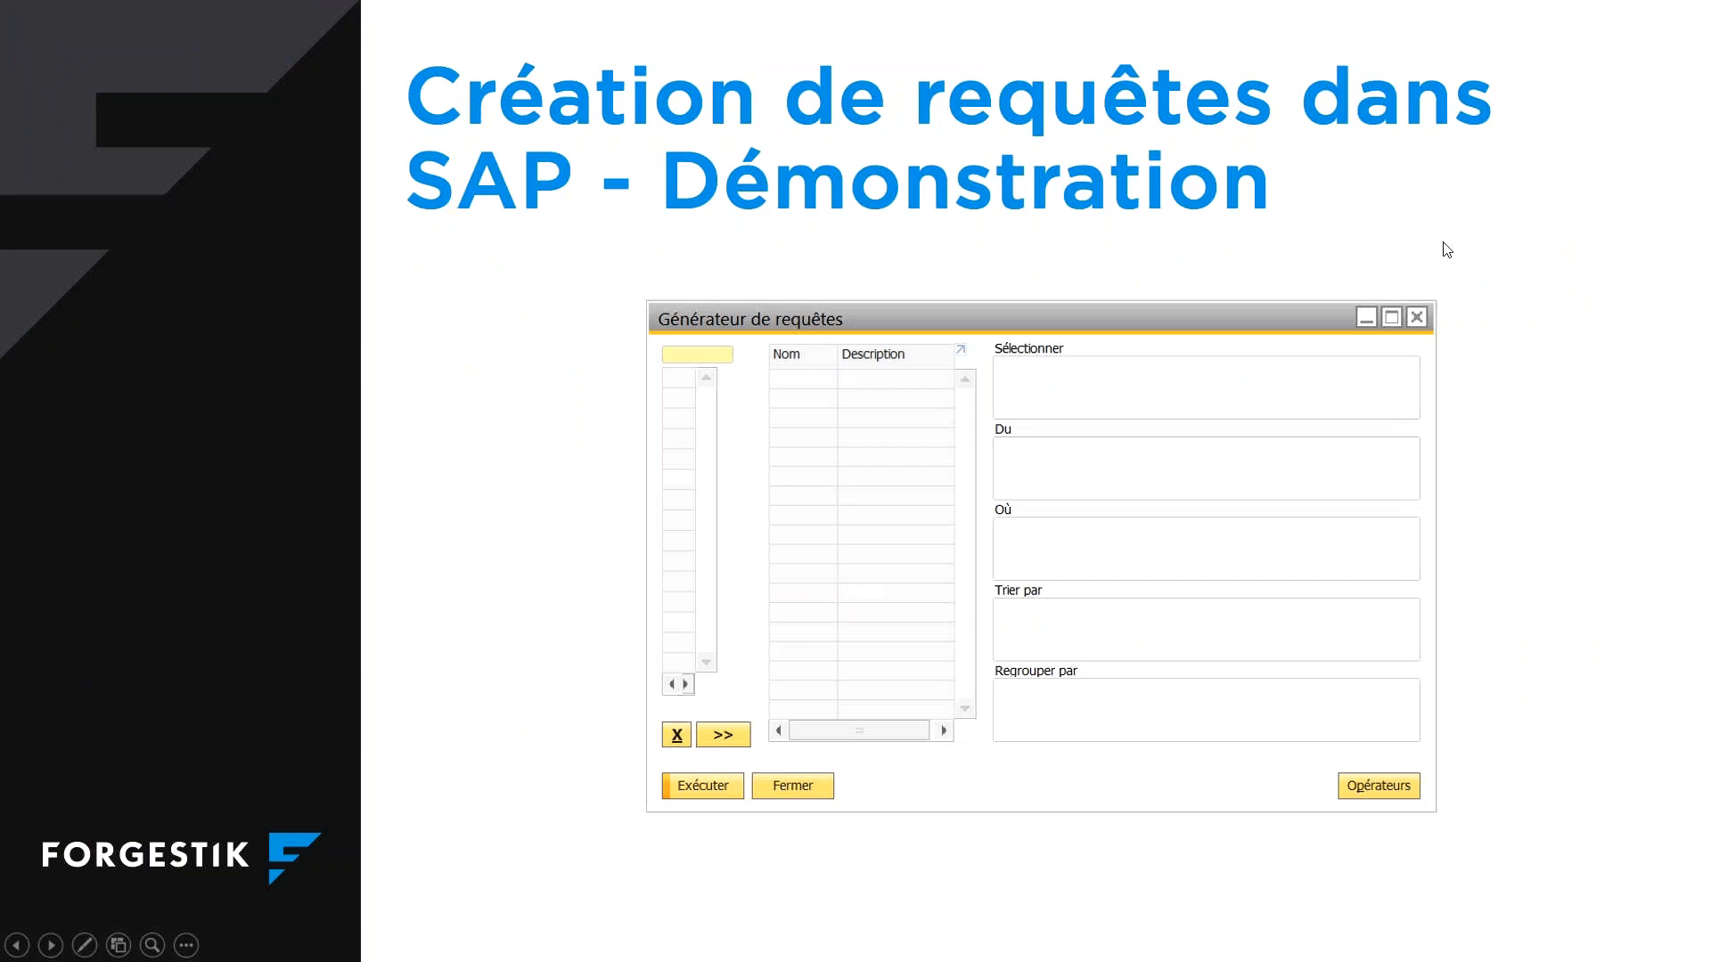
key("Escape")
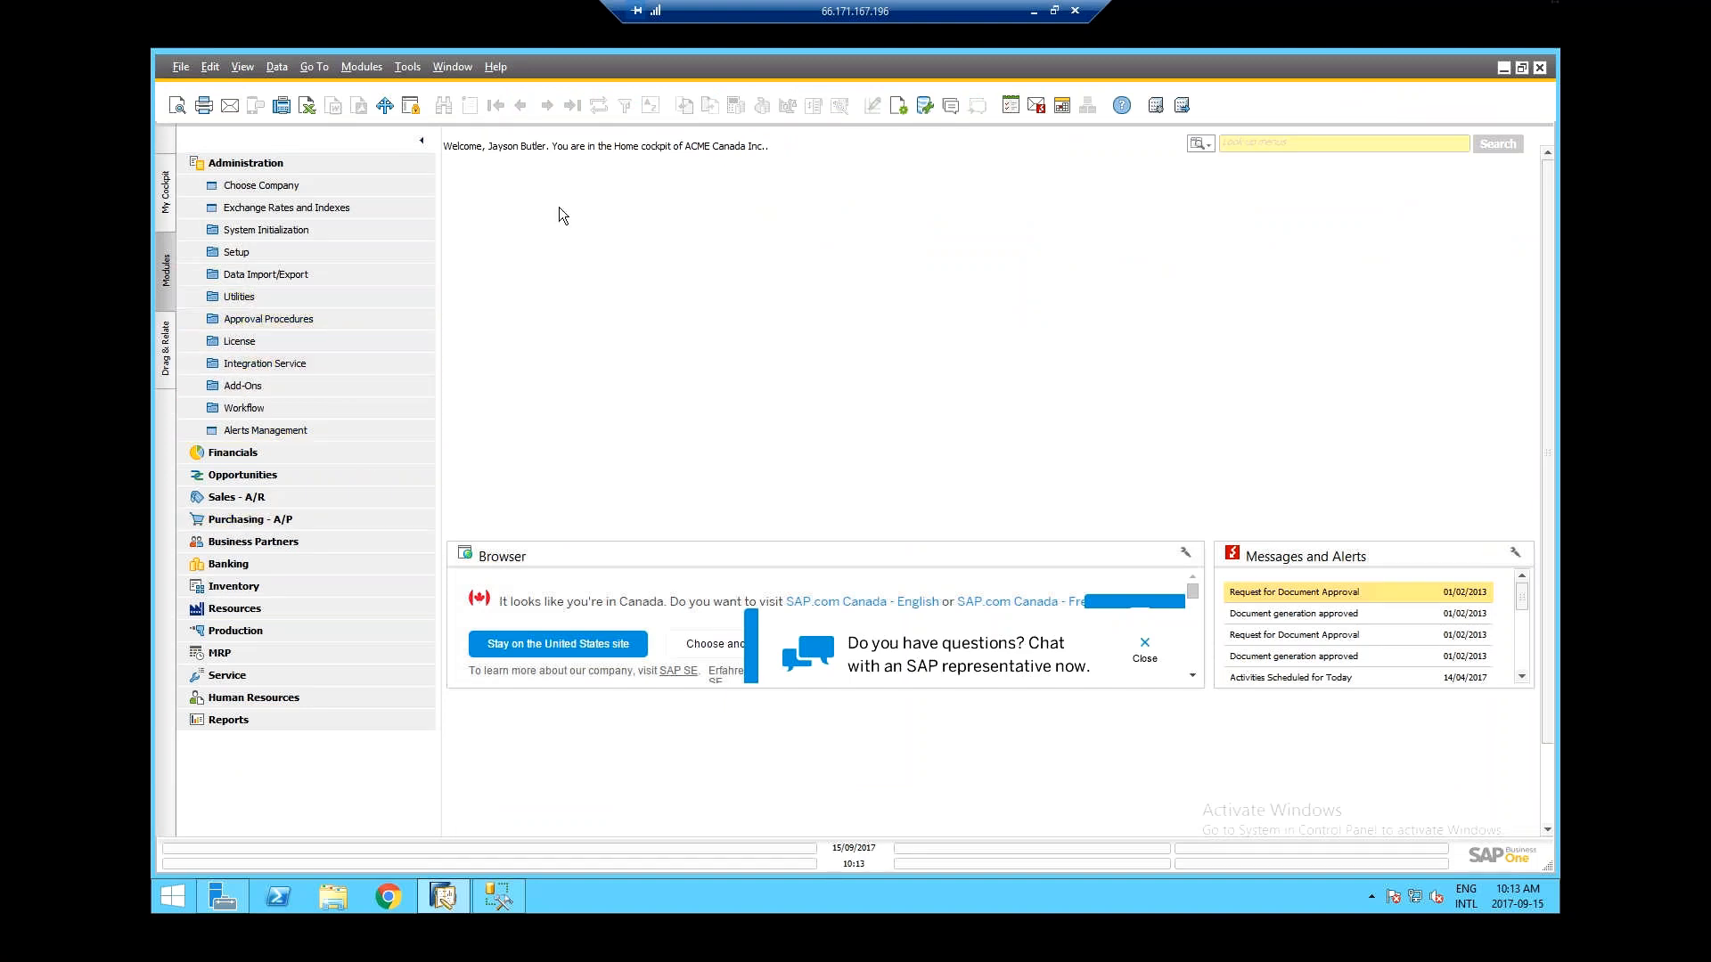
left_click(303, 169)
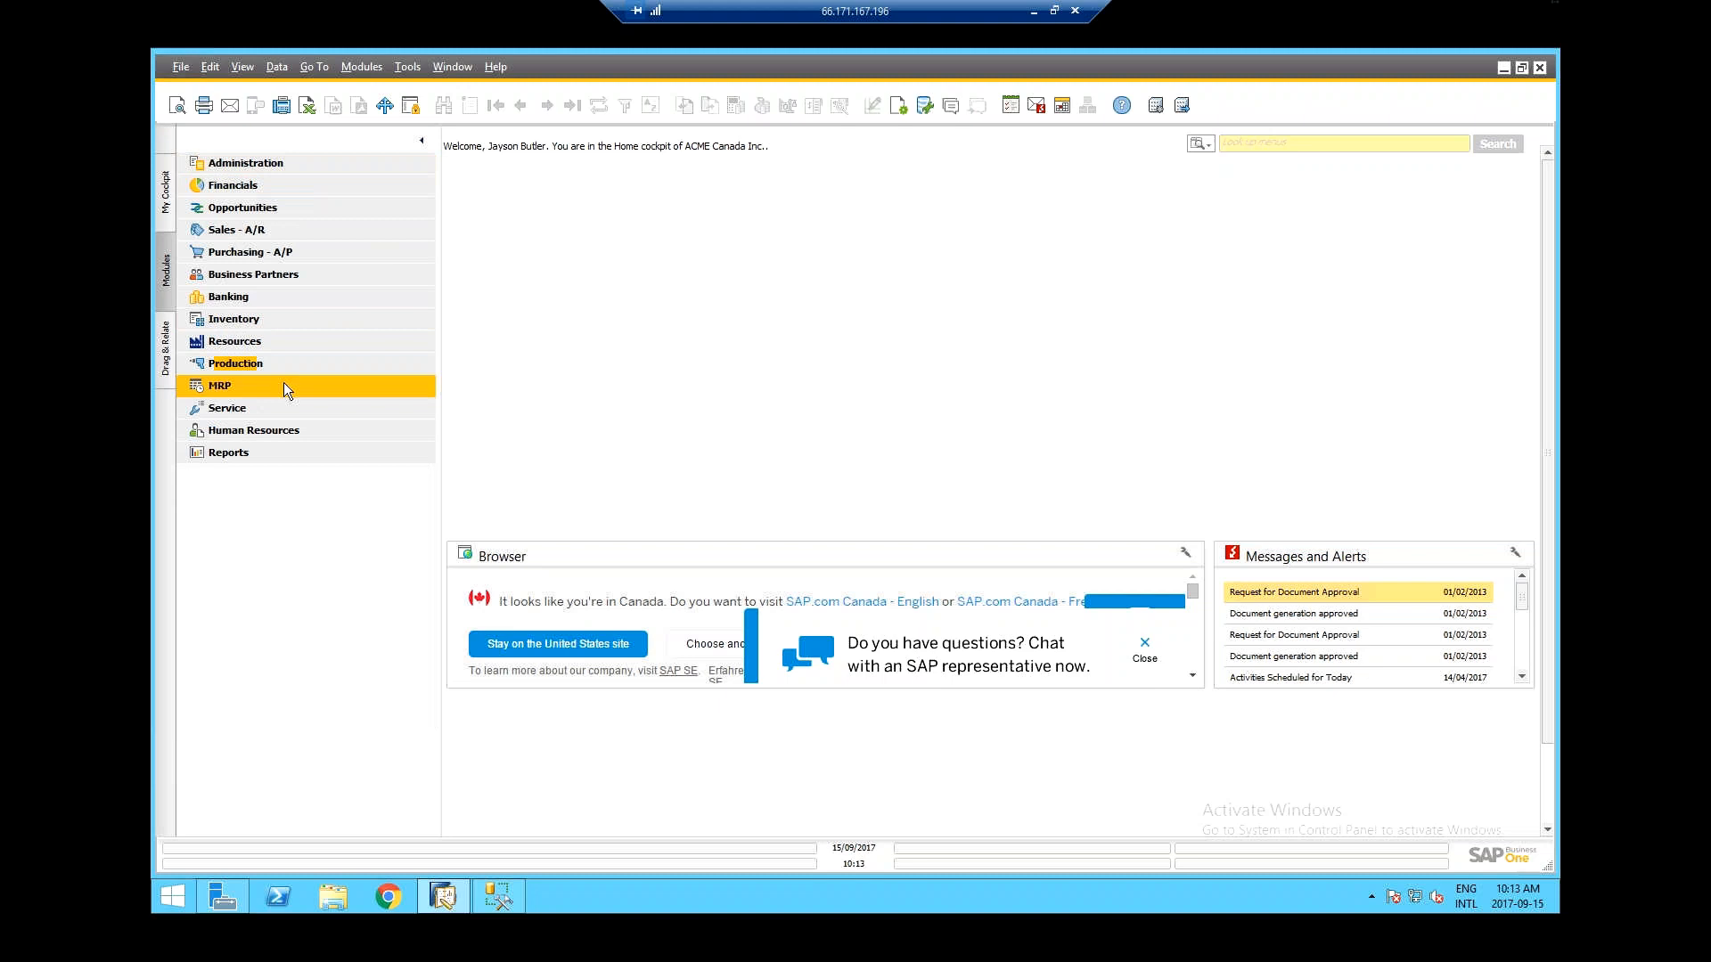
left_click(269, 276)
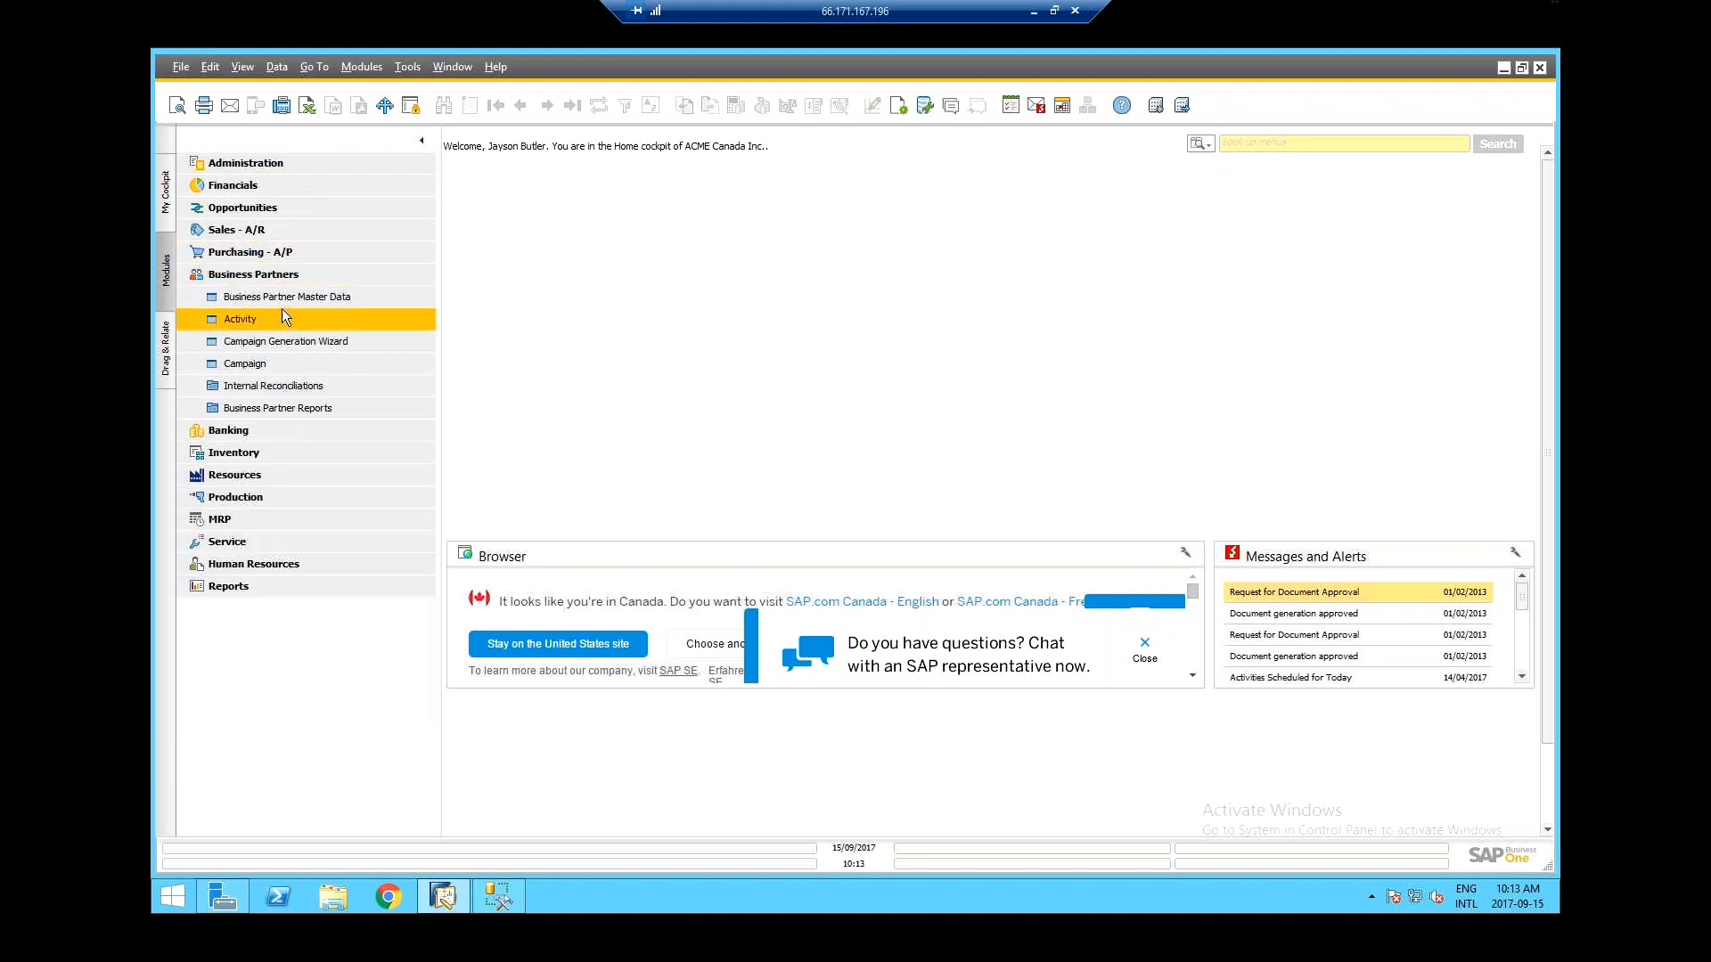
left_click(276, 158)
left_click(249, 238)
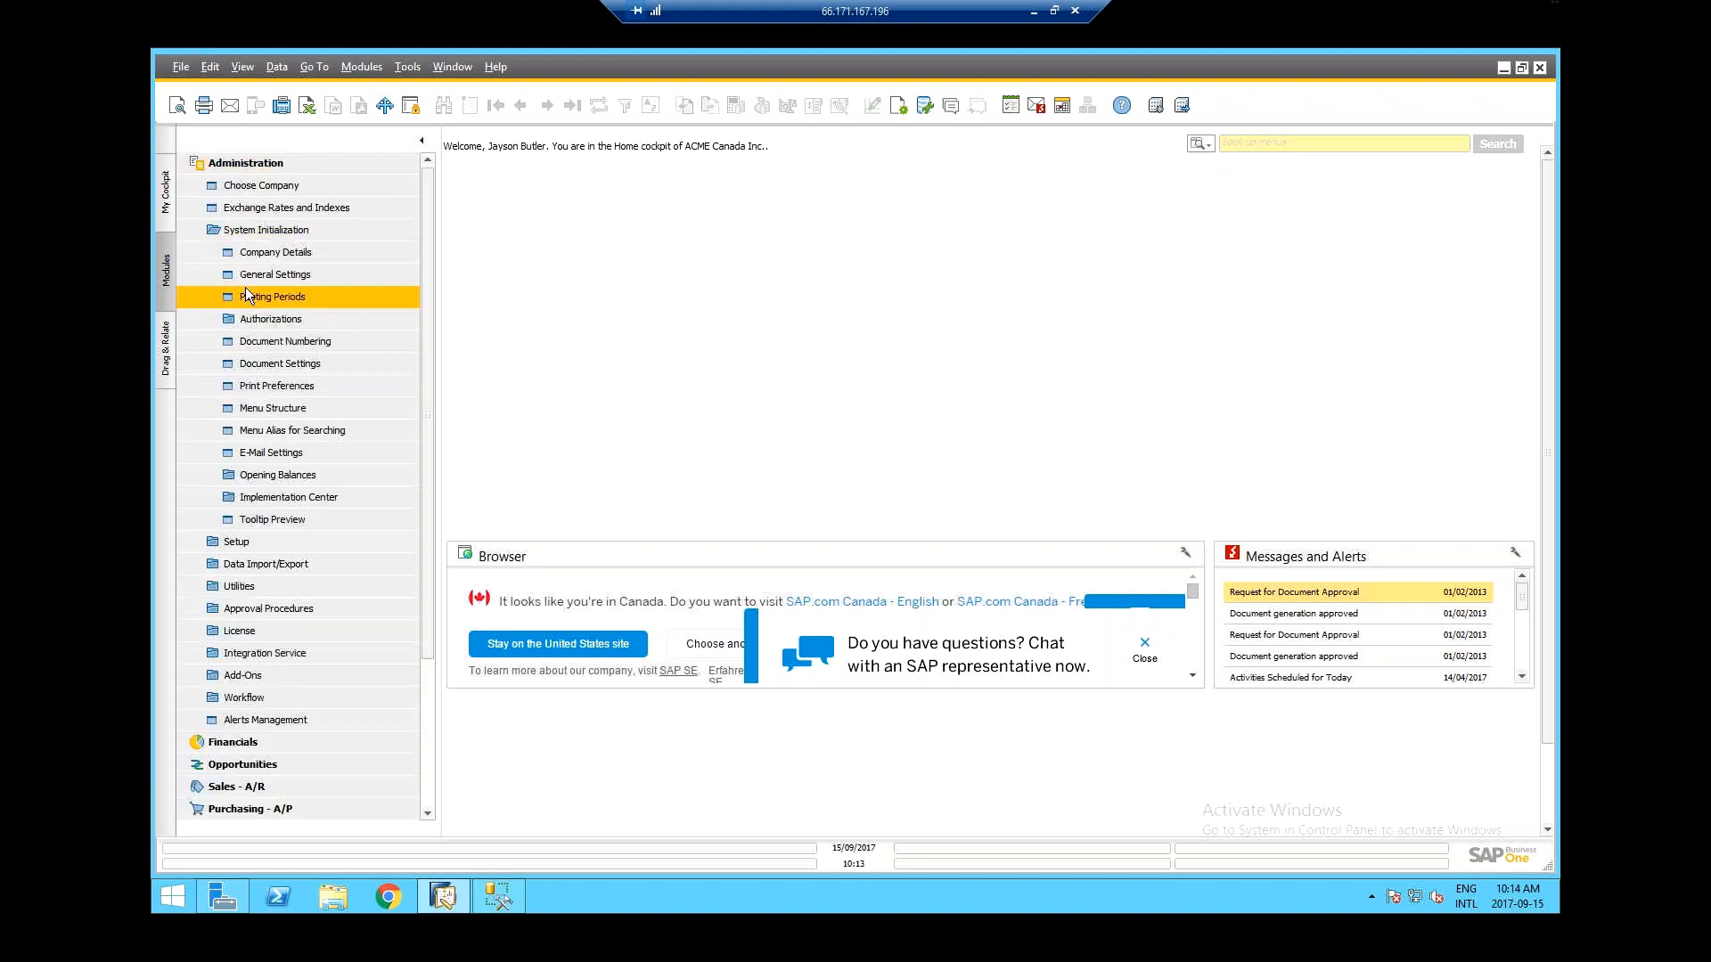
left_click(373, 275)
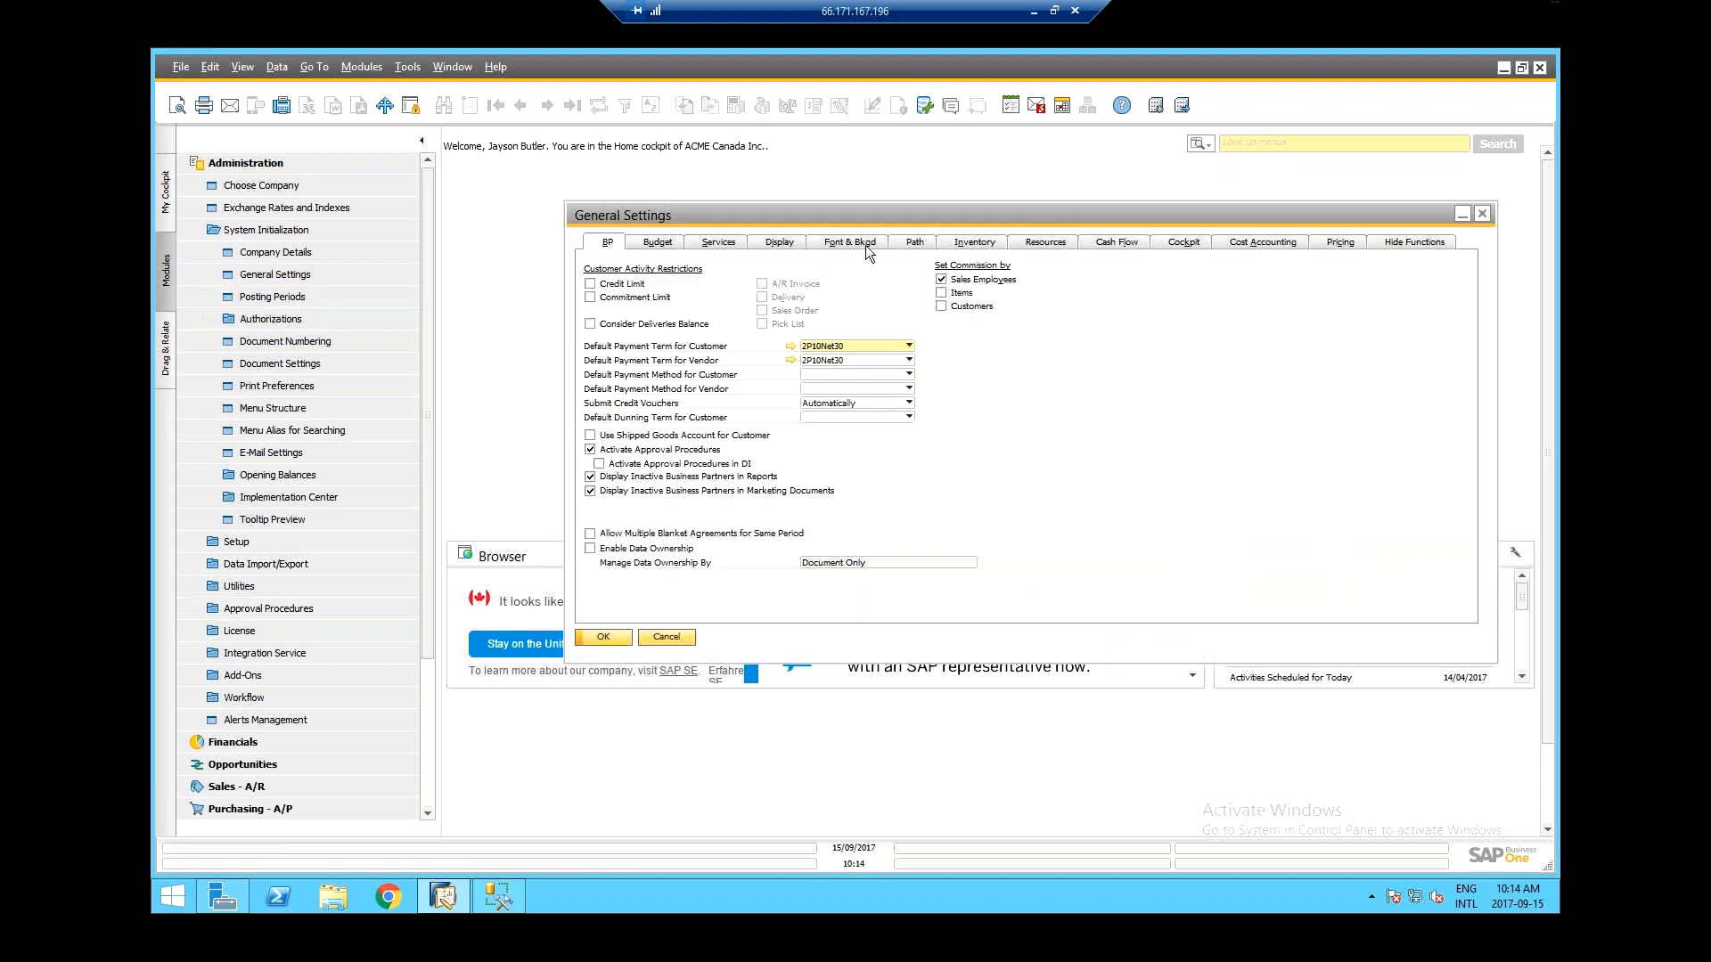
- Set the display language to French and apply the change
left_click(778, 241)
left_click(805, 275)
left_click(793, 388)
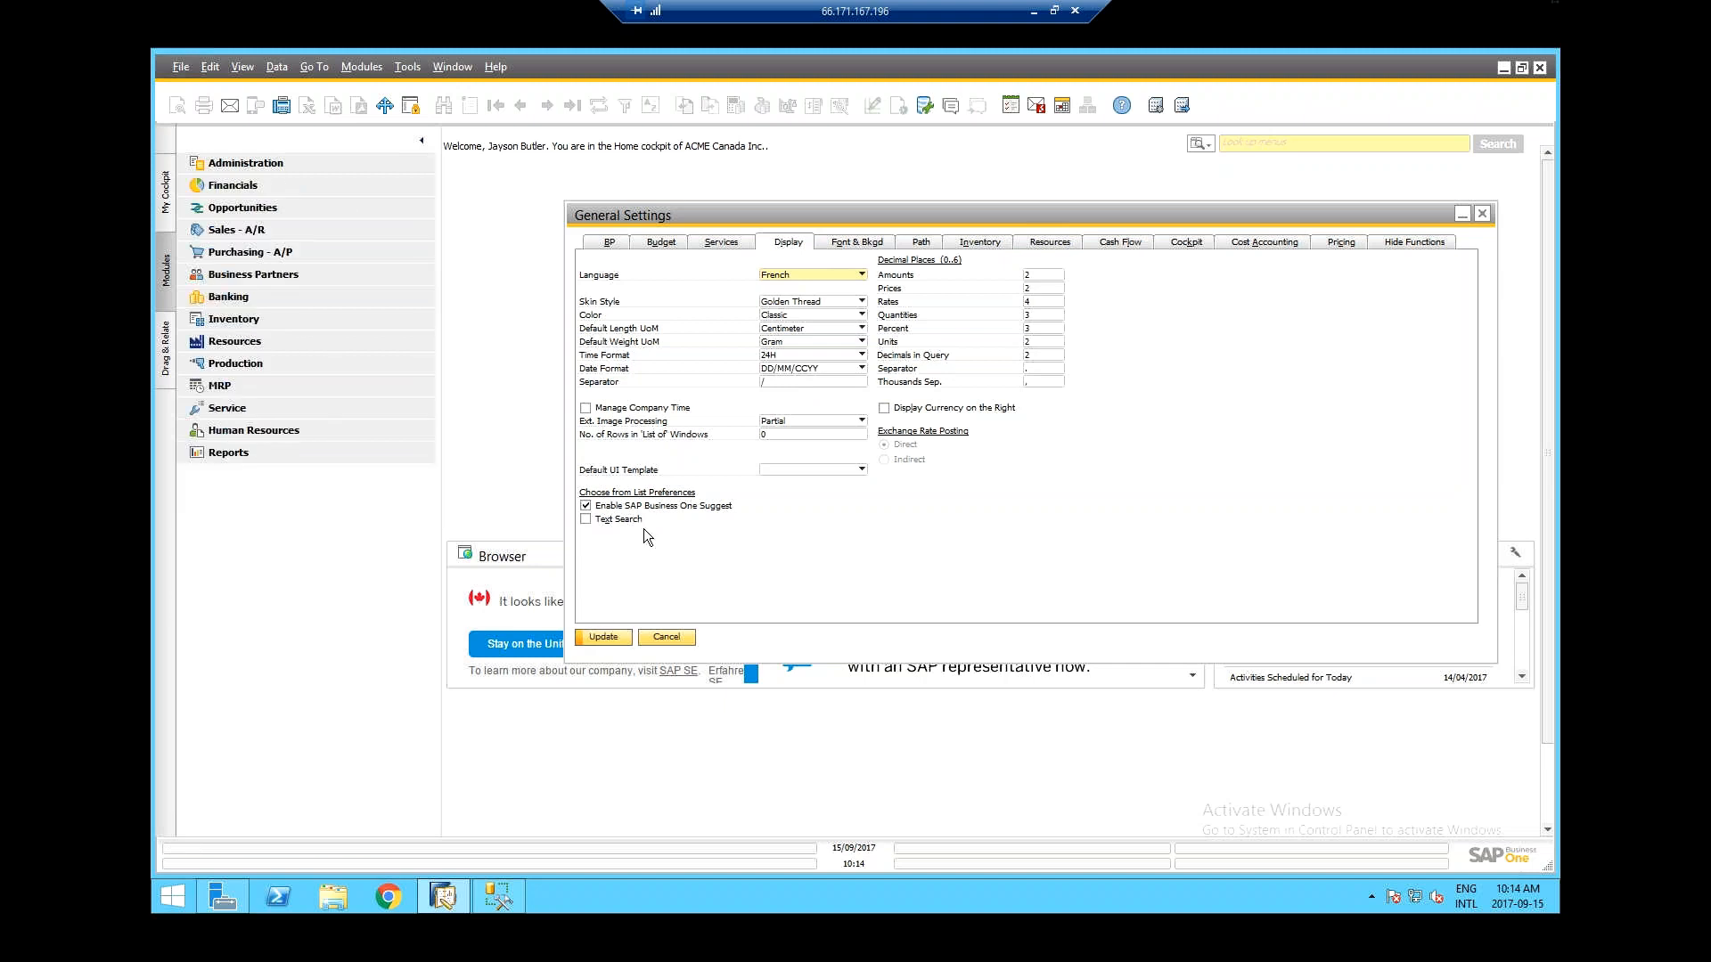
left_click(685, 511)
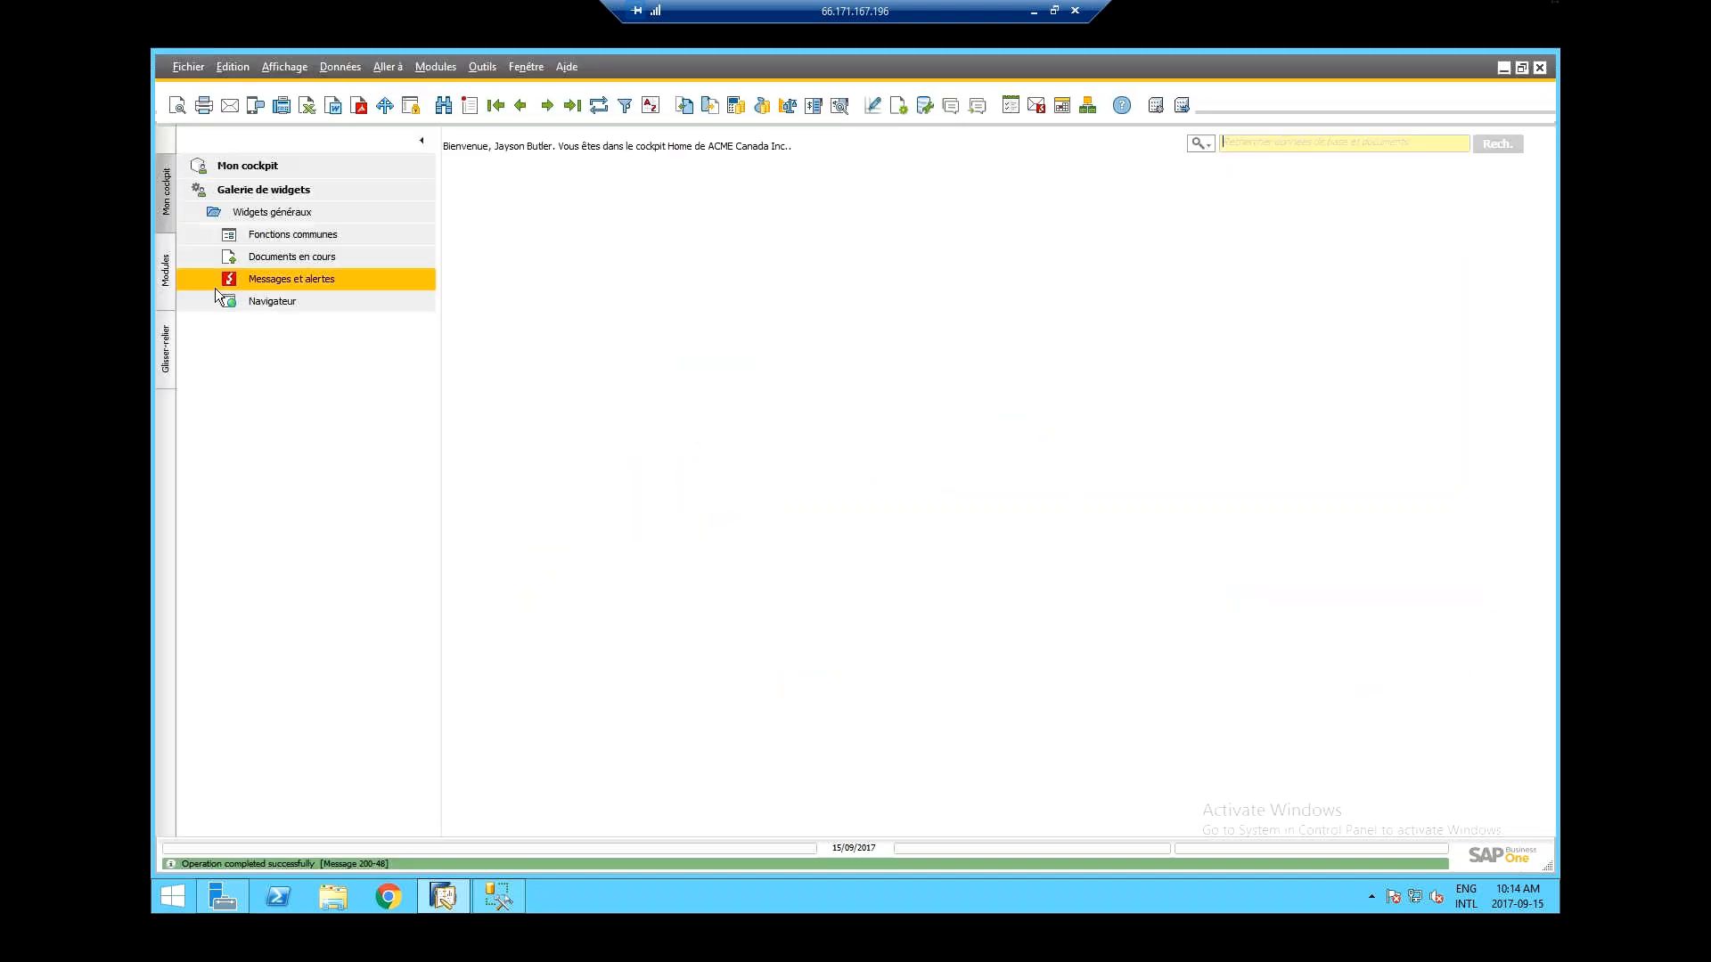
- Open the business partner master data (Fiche partenaire) and display the Maxi-Teq client record
left_click(165, 270)
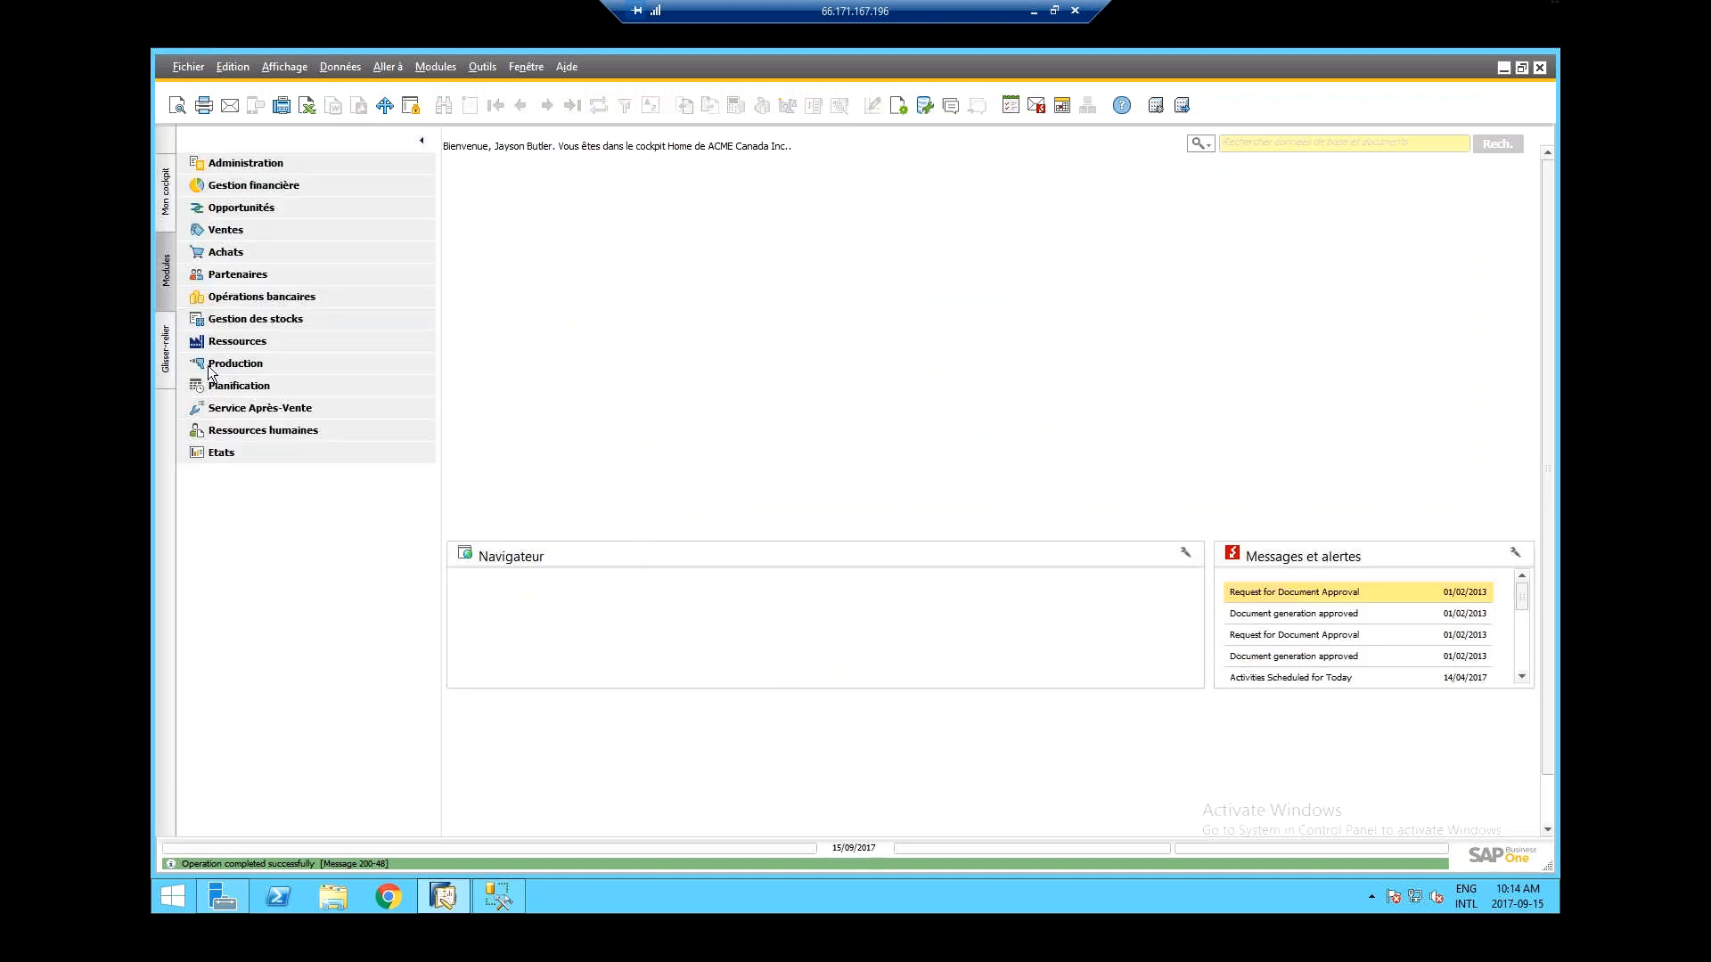
left_click(263, 282)
left_click(323, 294)
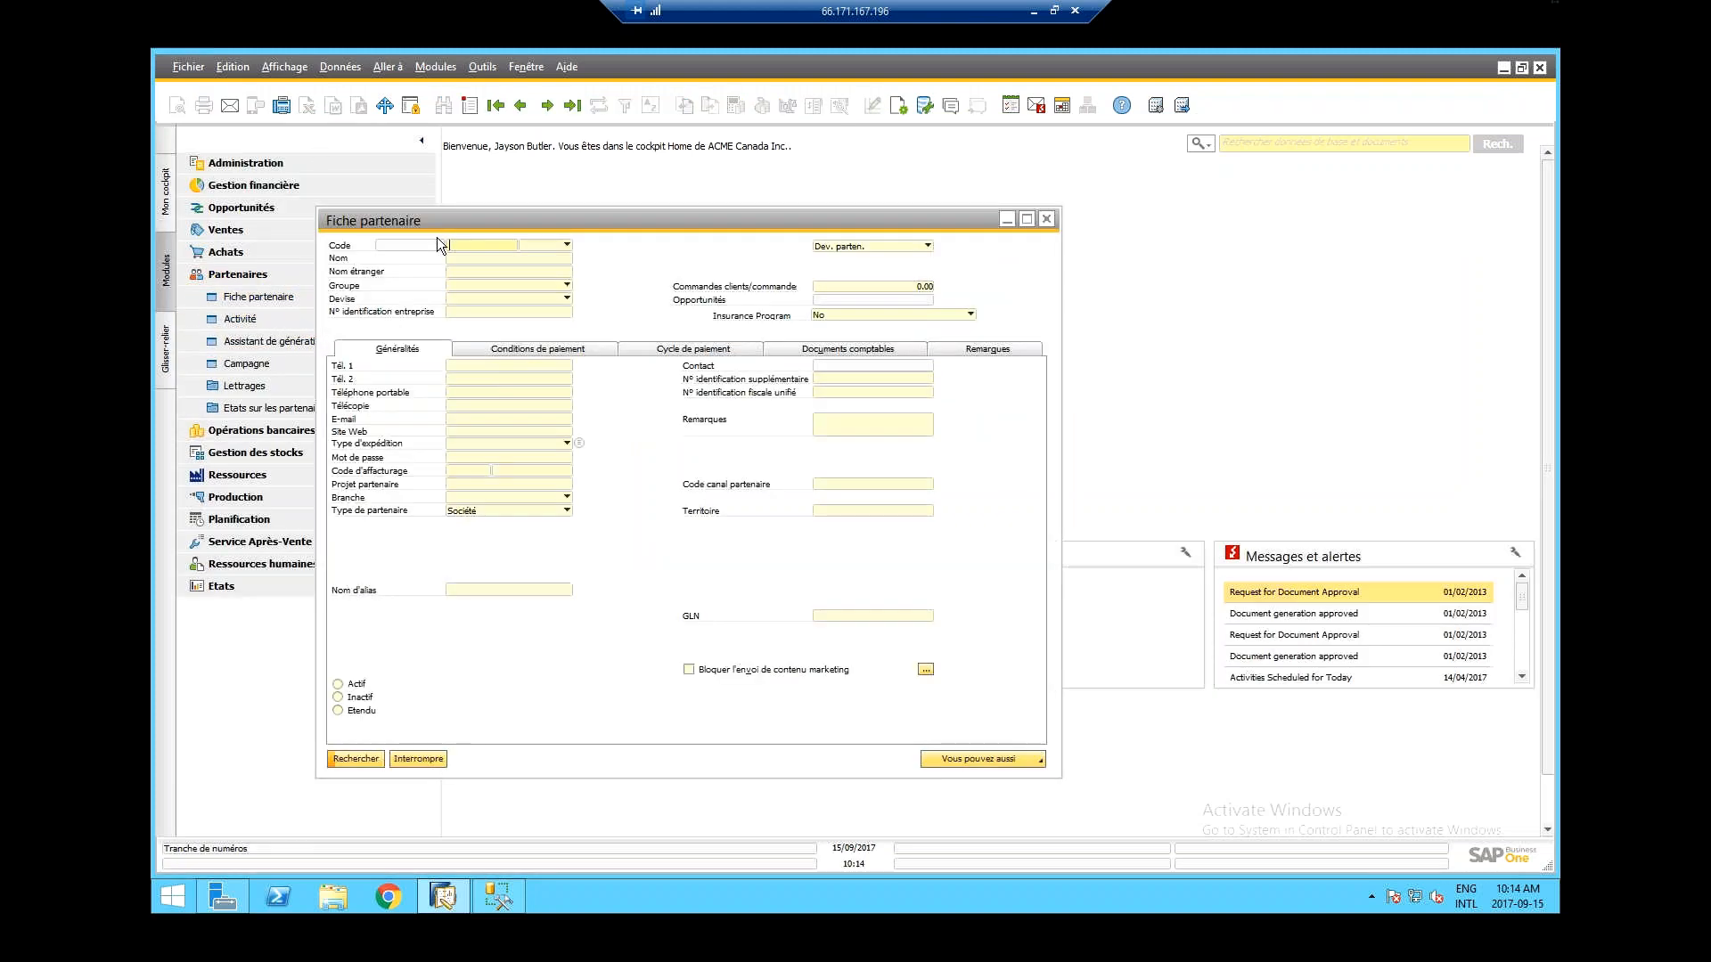
left_click_drag(439, 224, 554, 196)
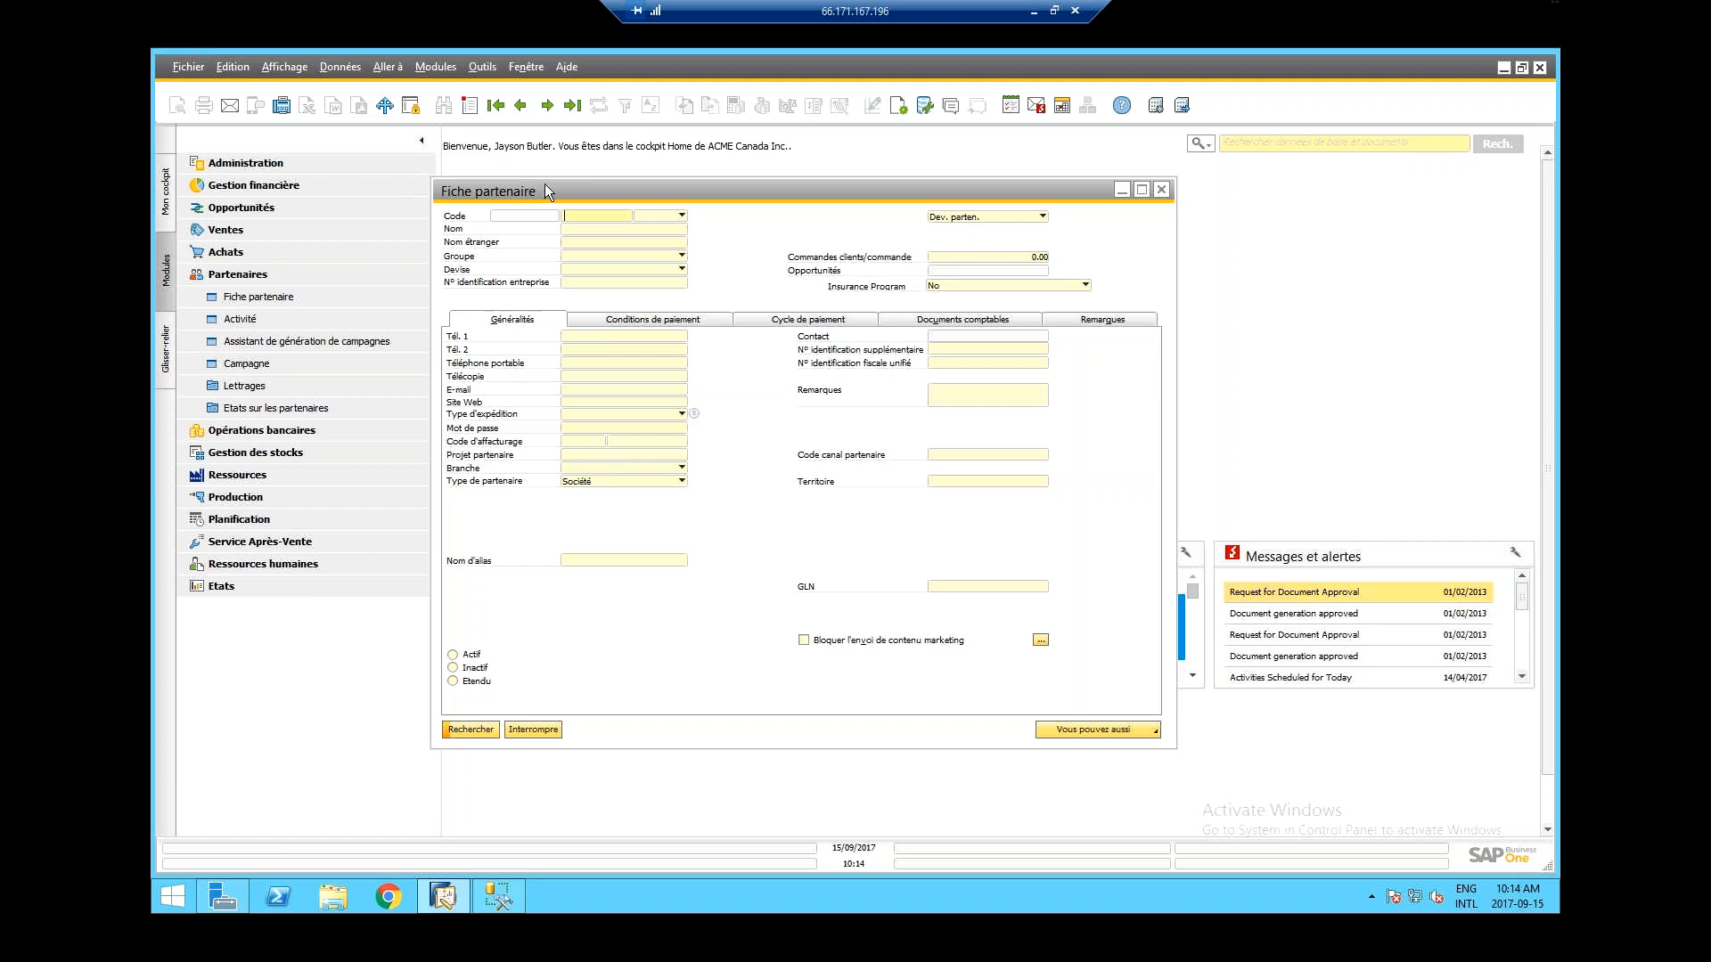
left_click_drag(545, 189, 559, 186)
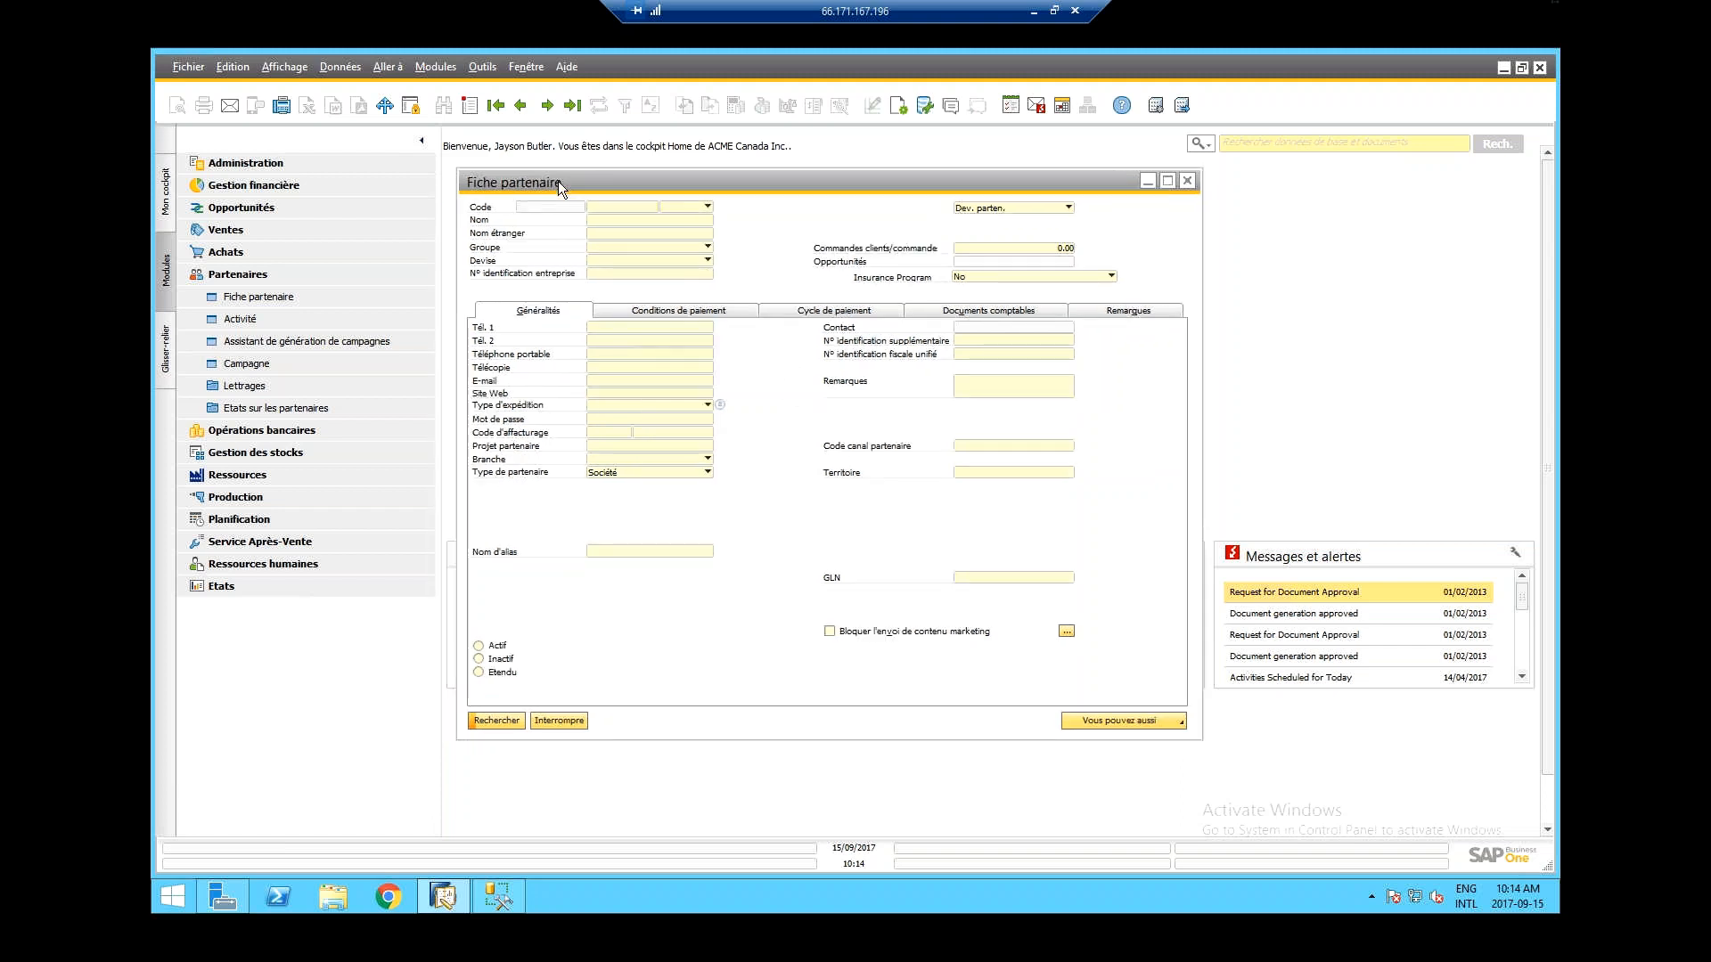
key("ctrl+Right")
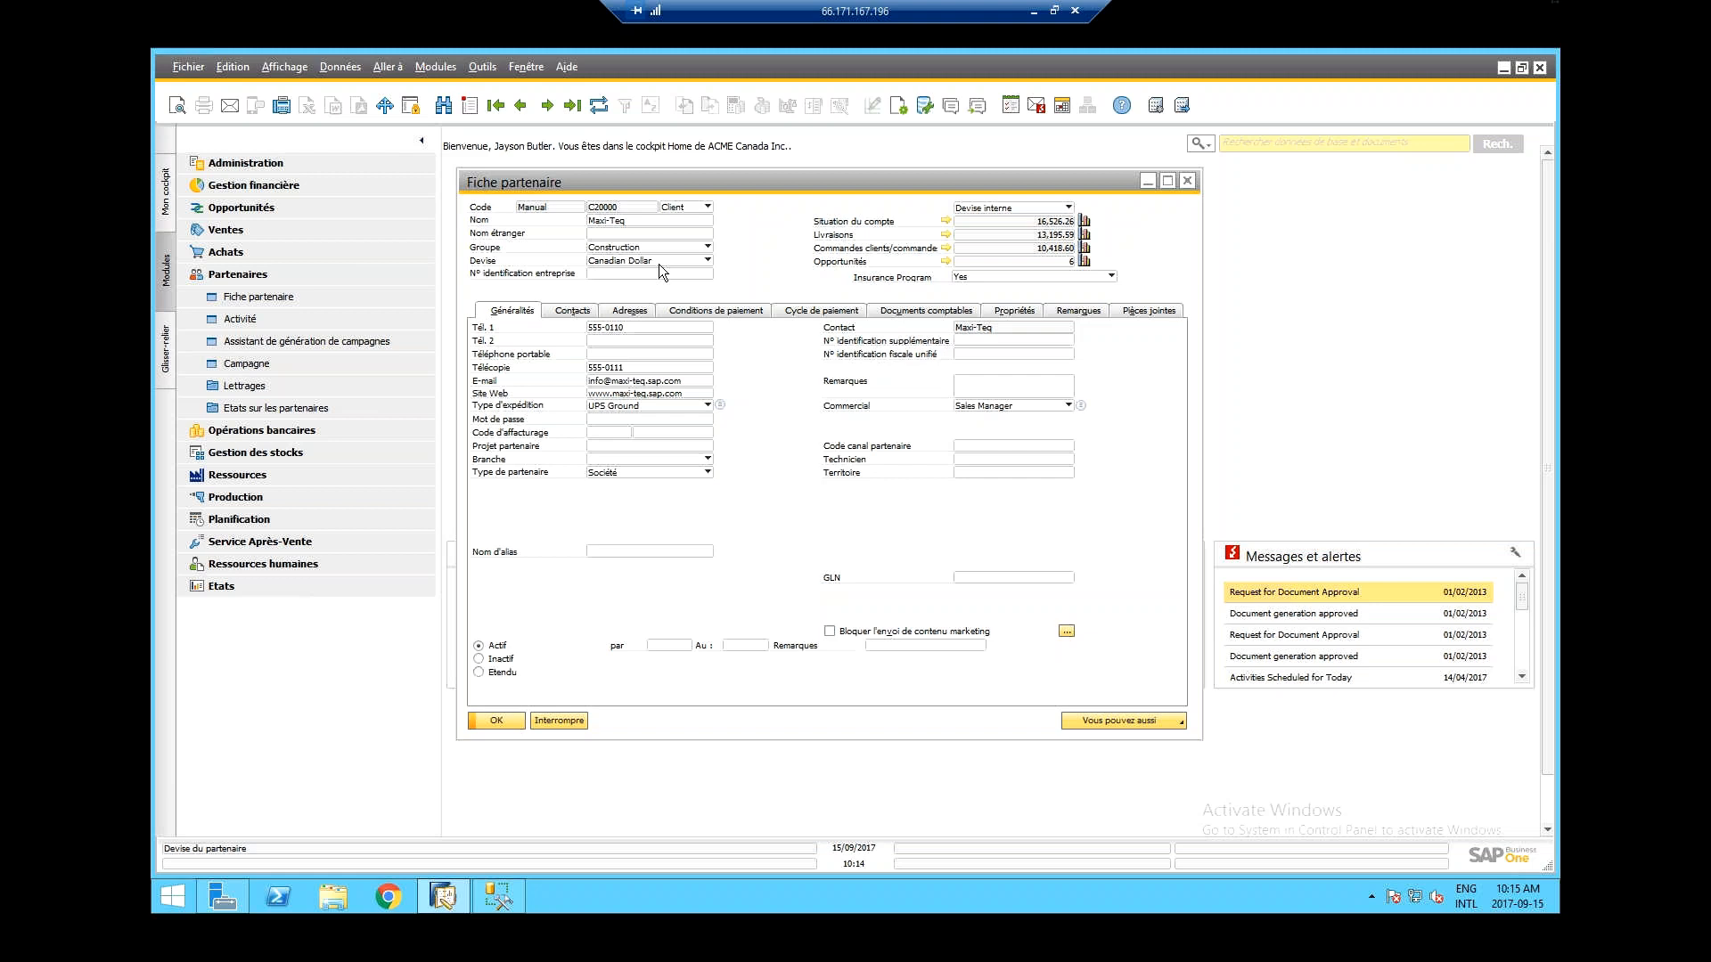
- Turn on the system information display and inspect the database table and field behind the partner's Code
left_click(285, 67)
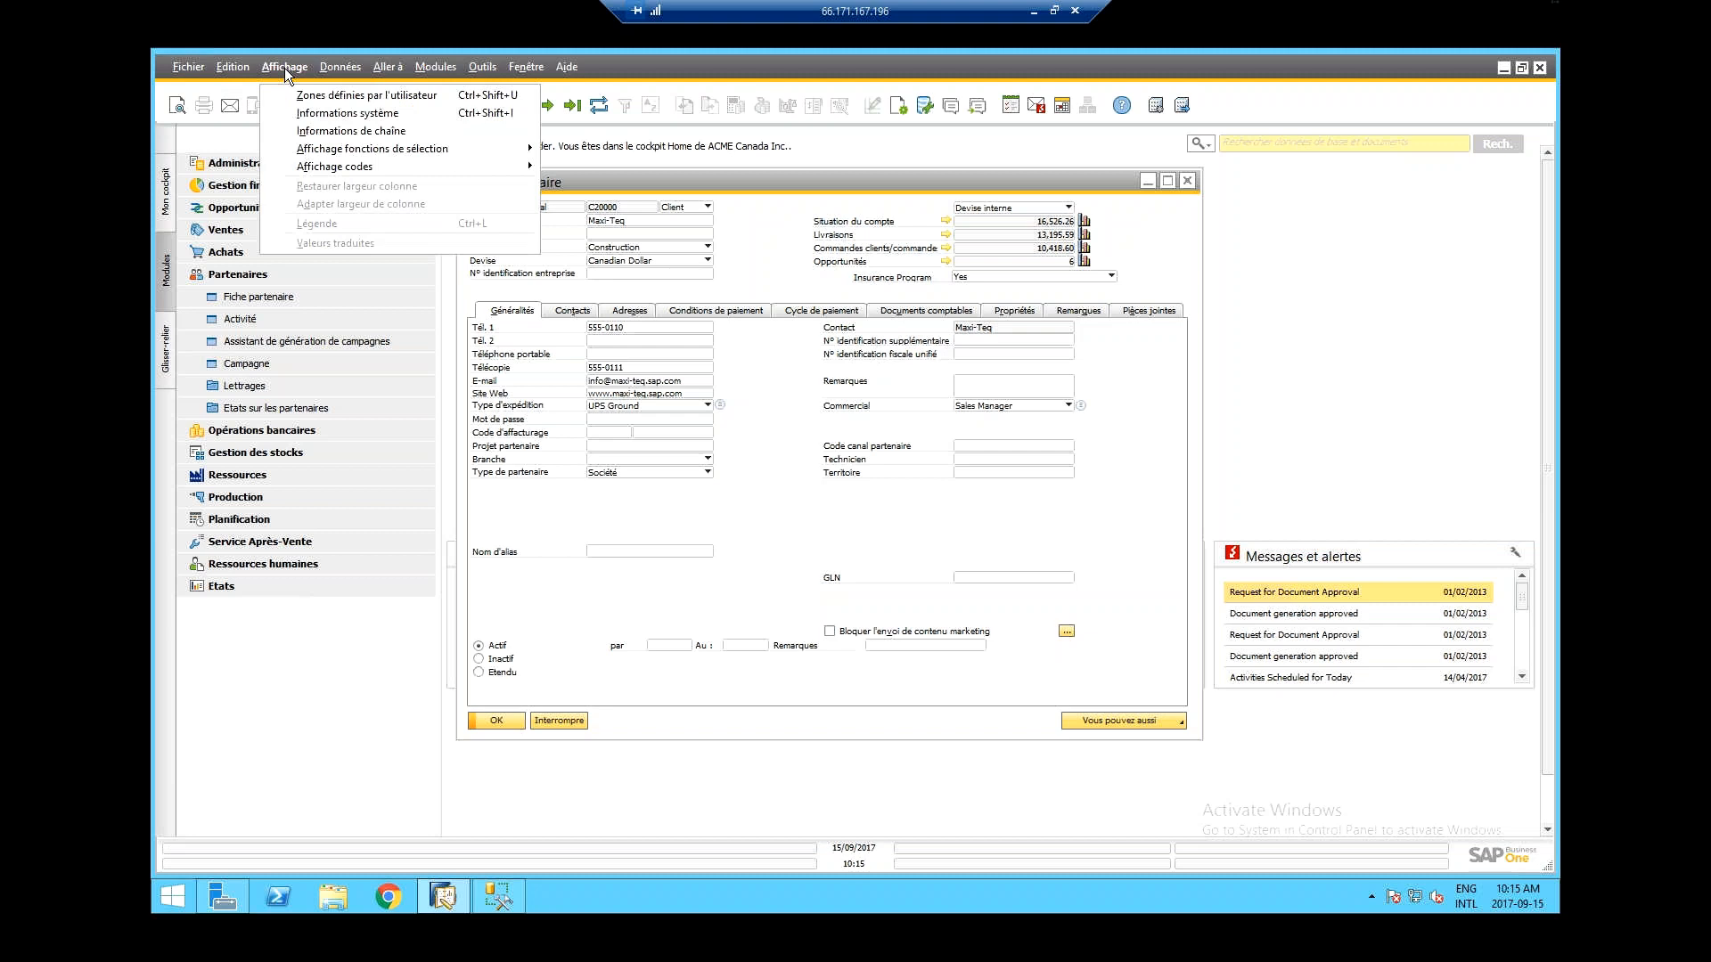
left_click(305, 116)
left_click_drag(560, 182, 602, 180)
mouse_move(581, 213)
mouse_move(643, 211)
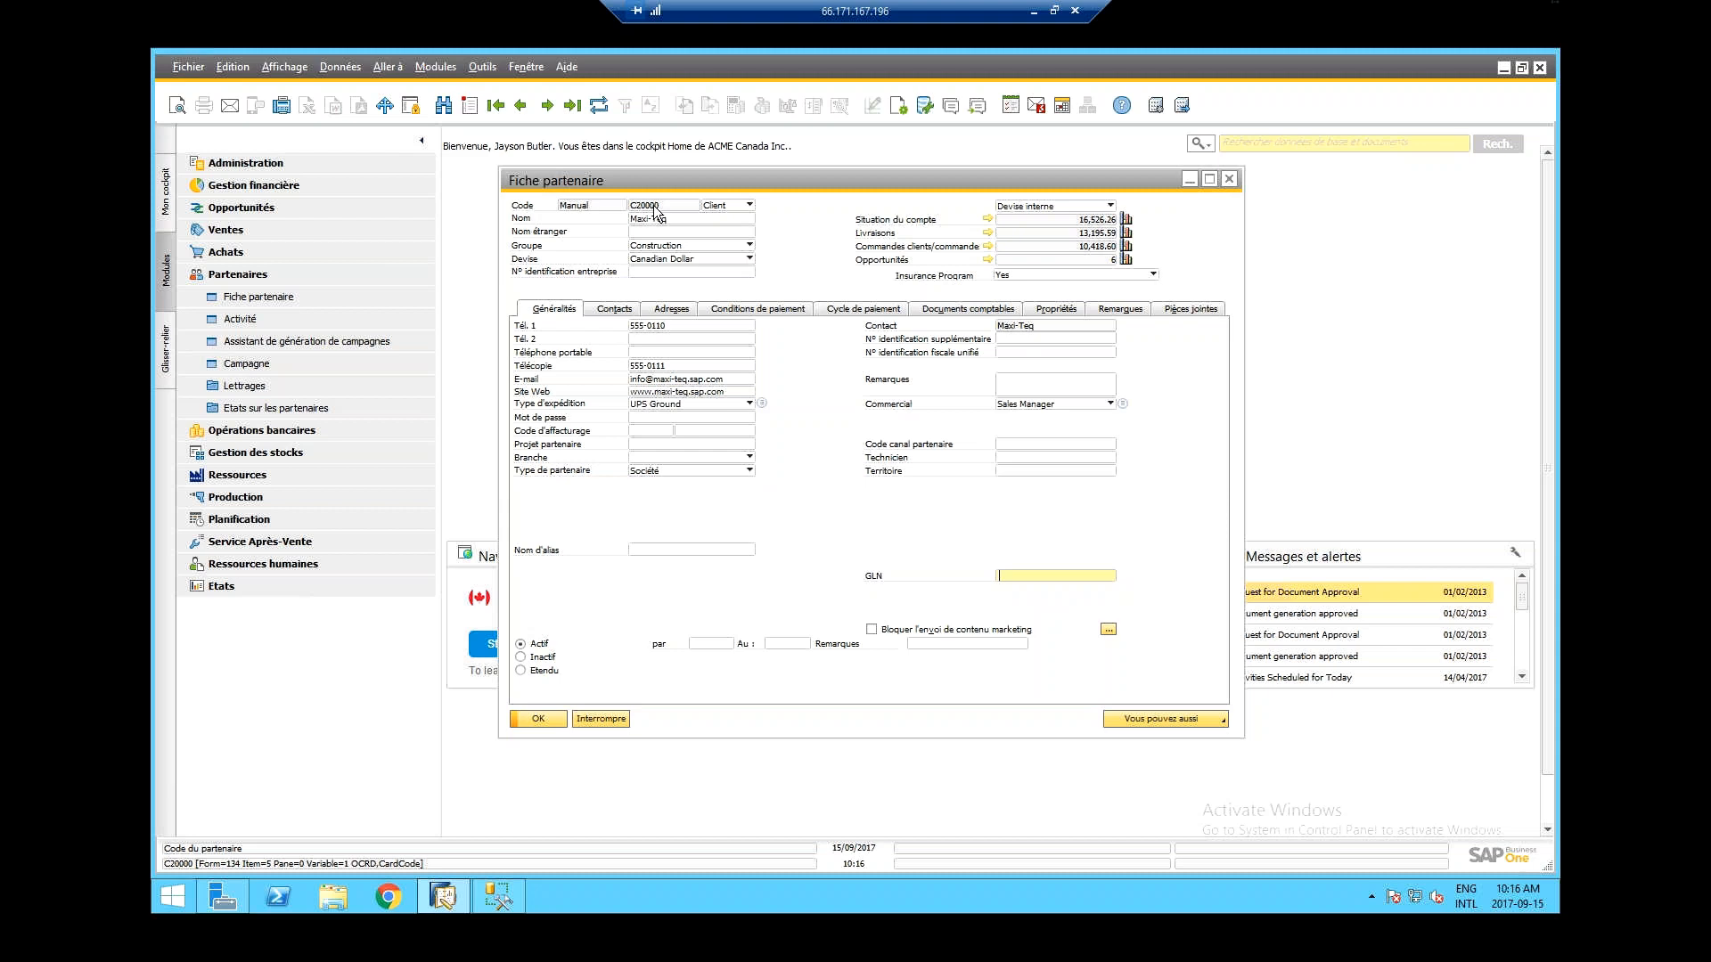
left_click(668, 220)
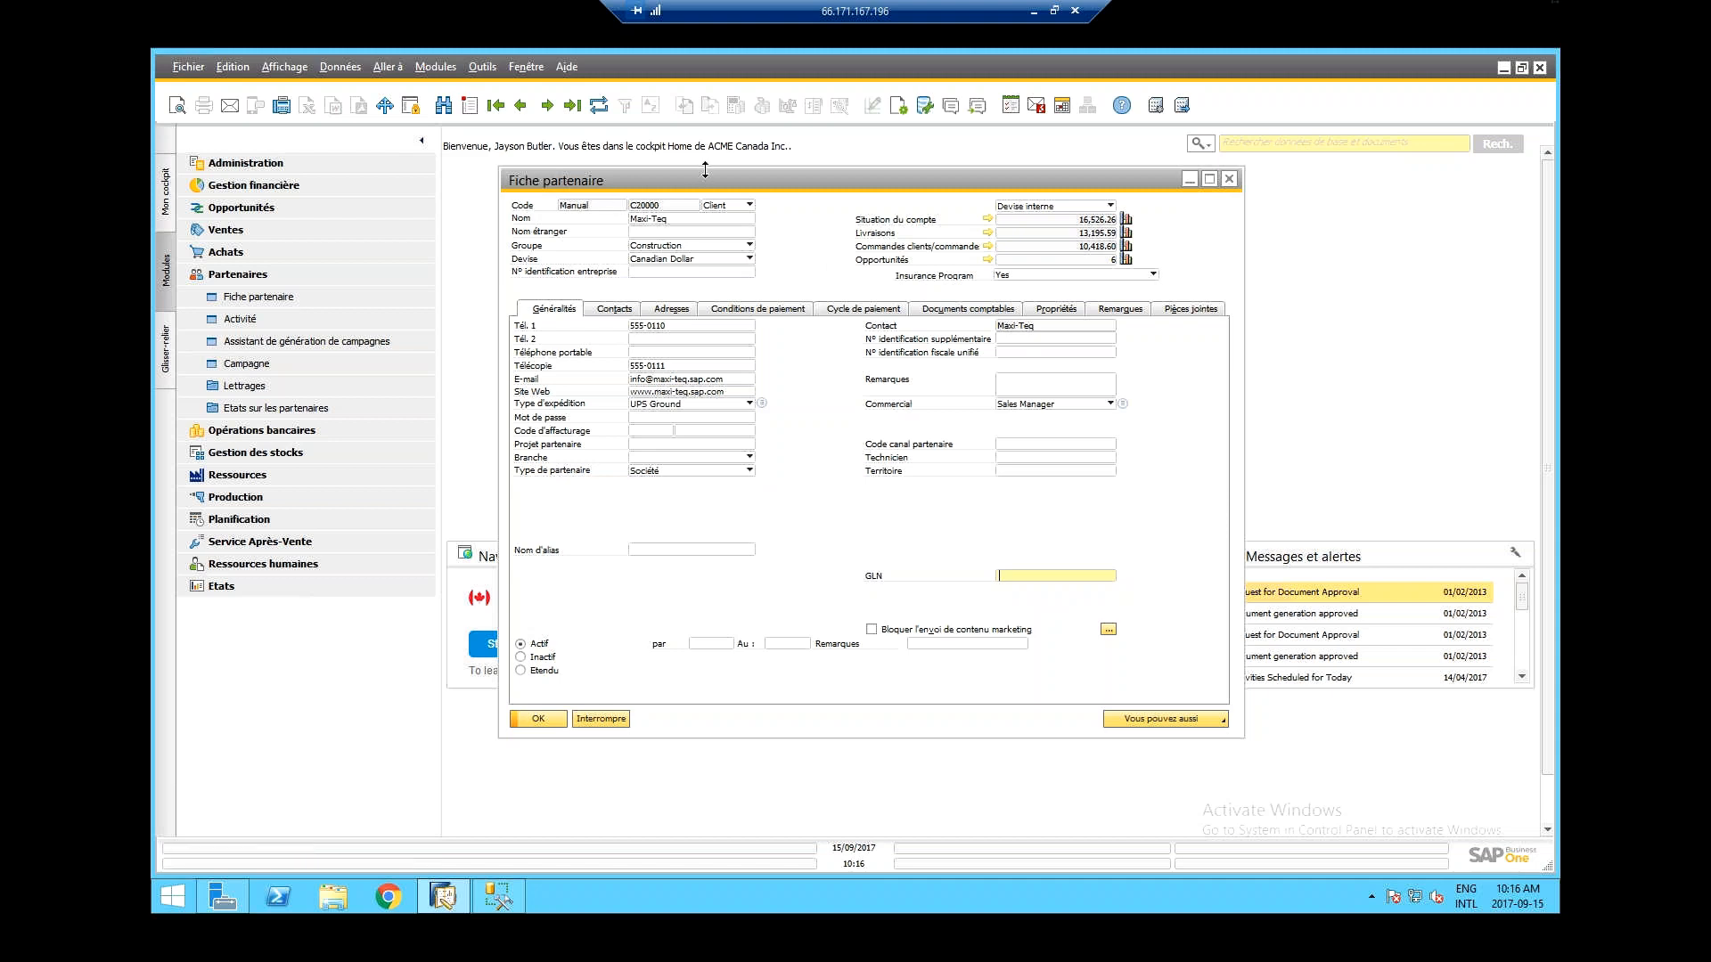
left_click_drag(709, 178, 798, 179)
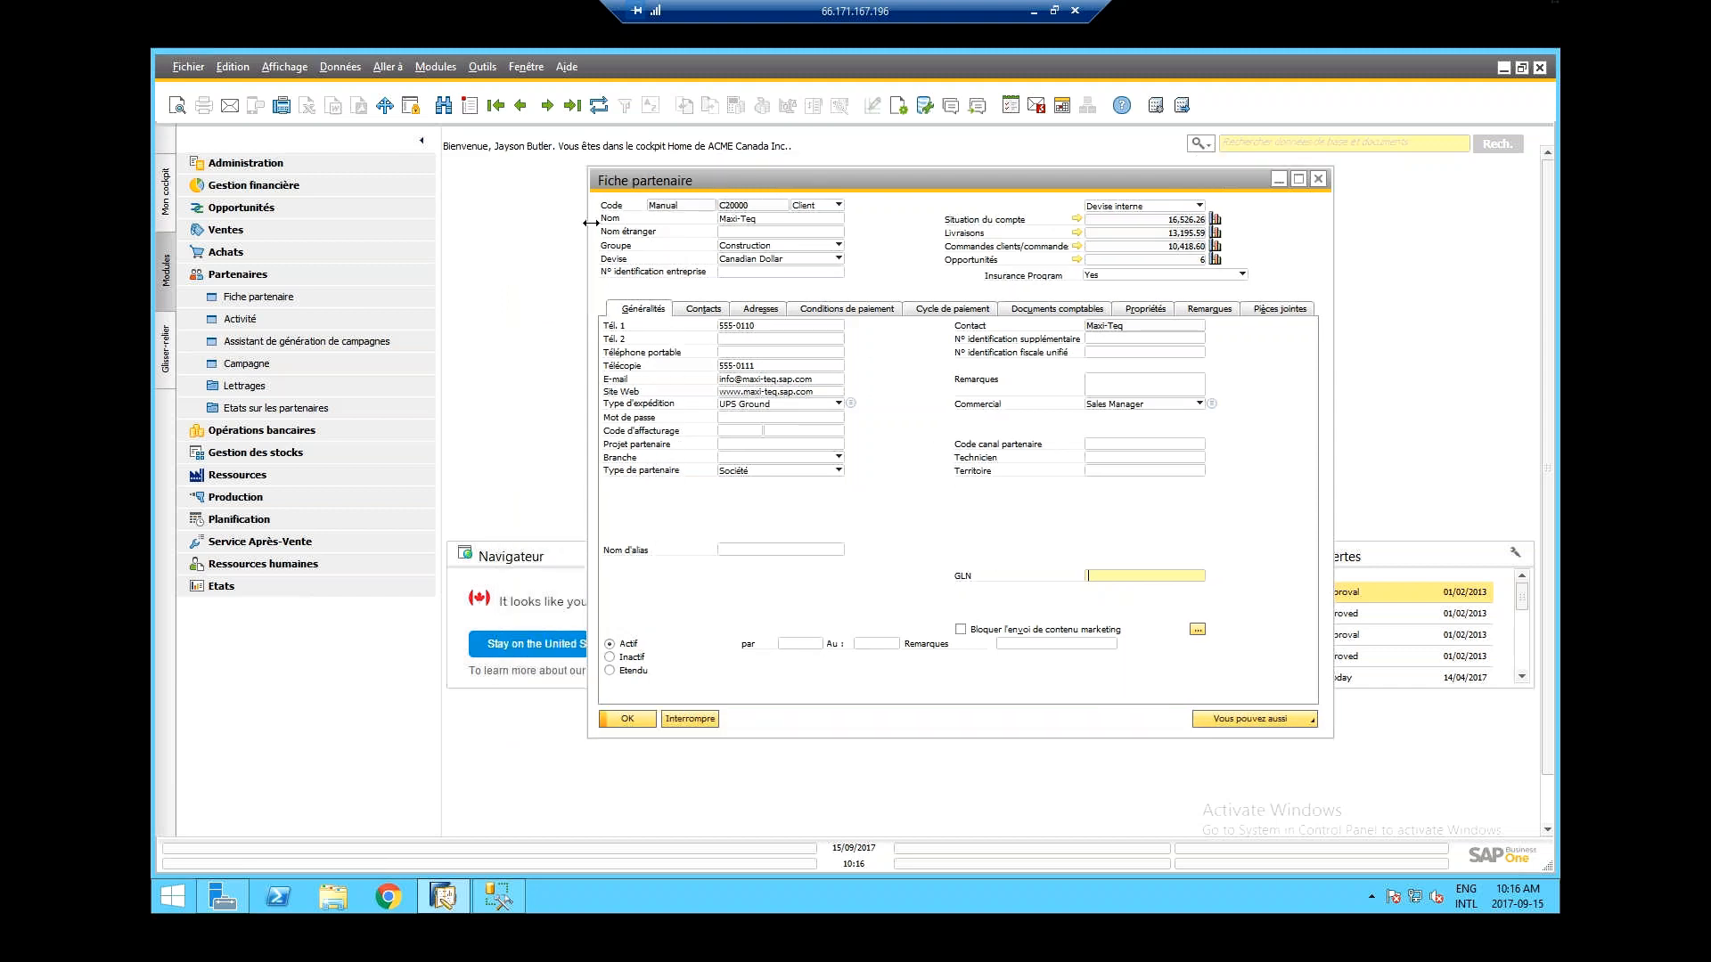
left_click_drag(668, 180, 714, 179)
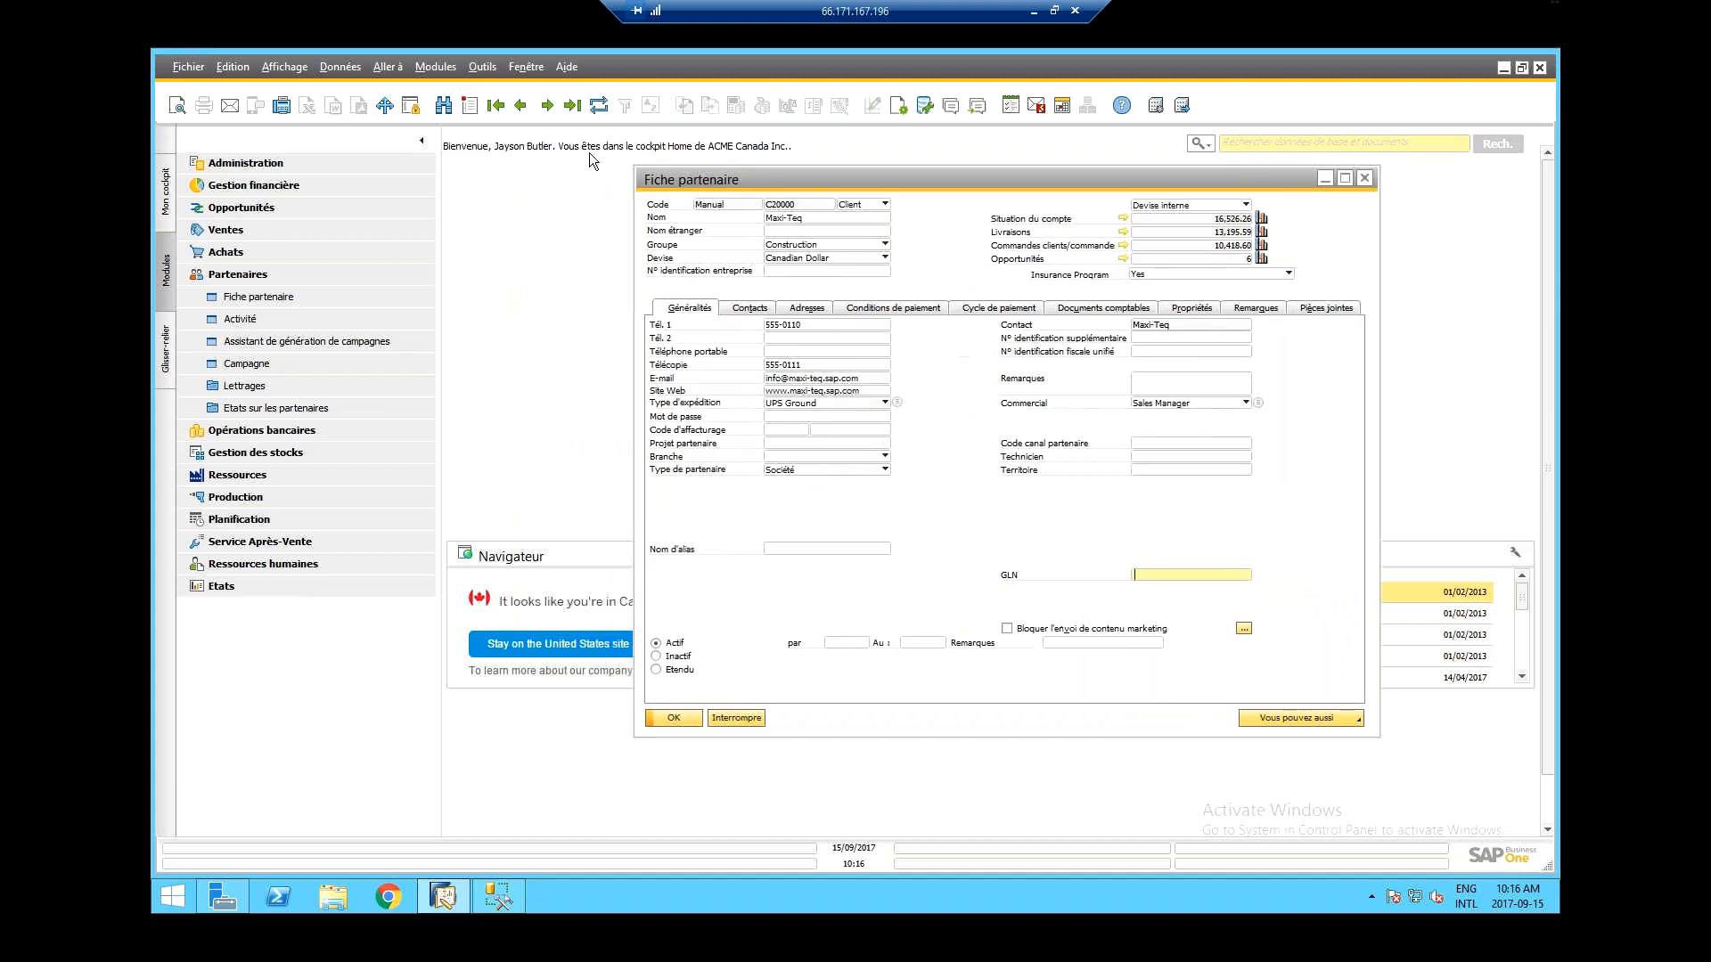
- Open the query generator (Générateur de requêtes) and arrange it beside the business partner form
left_click(481, 67)
mouse_move(542, 278)
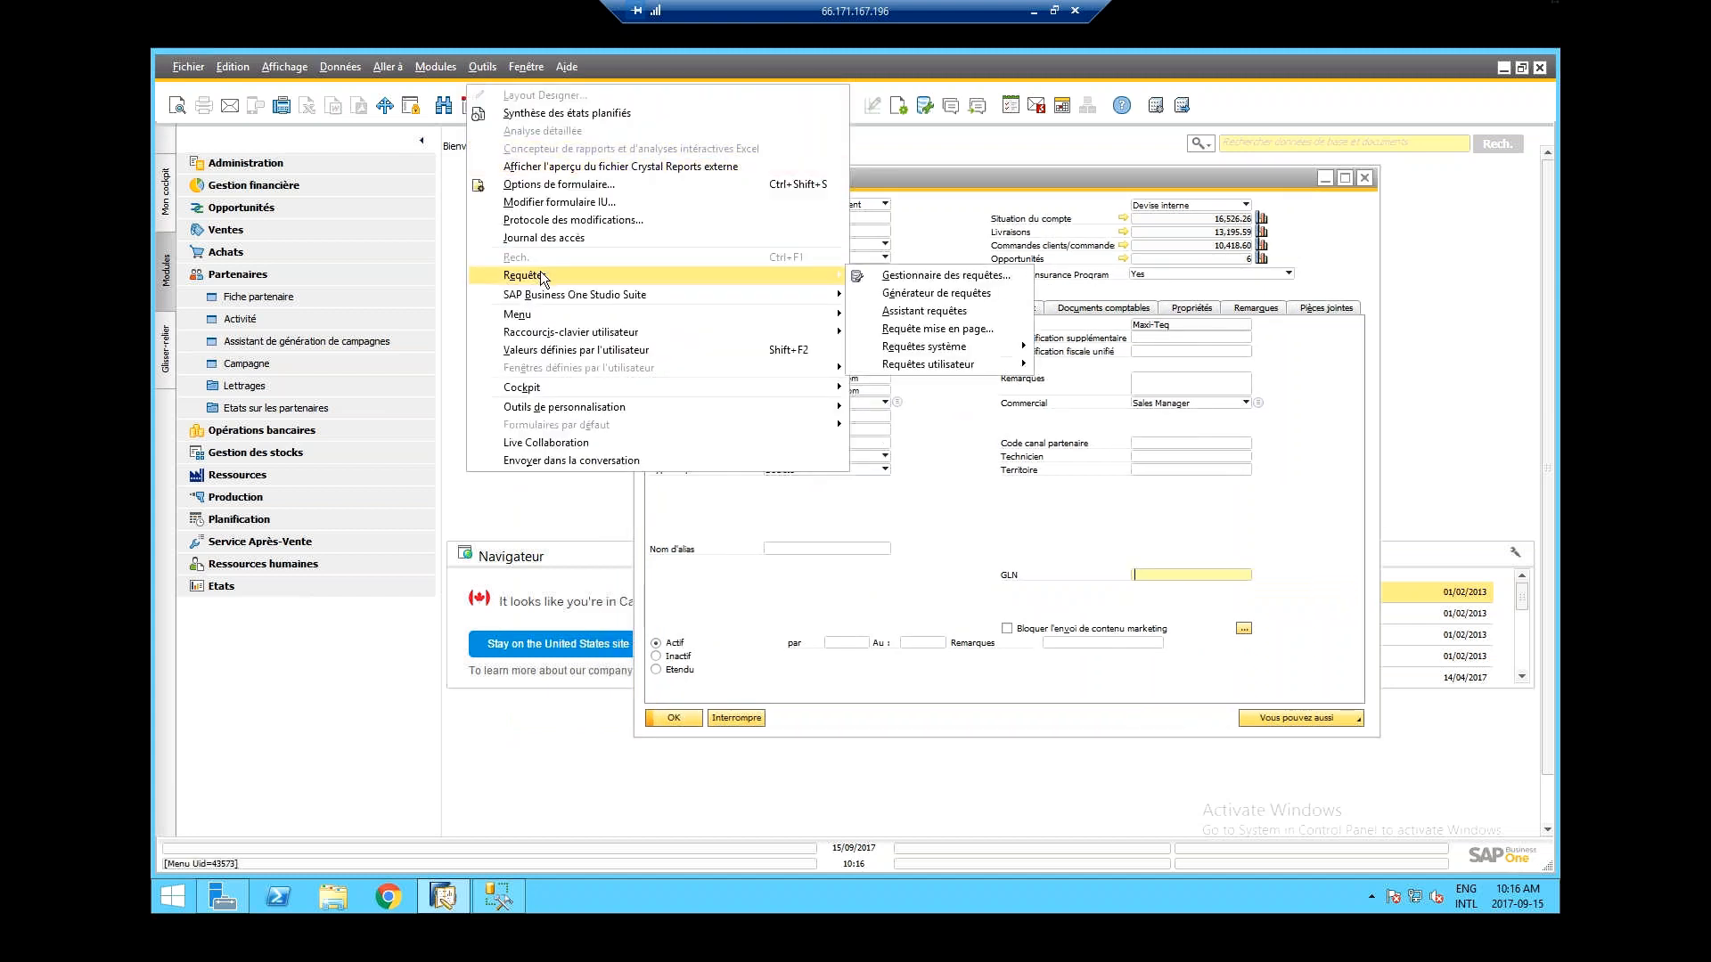
left_click(914, 290)
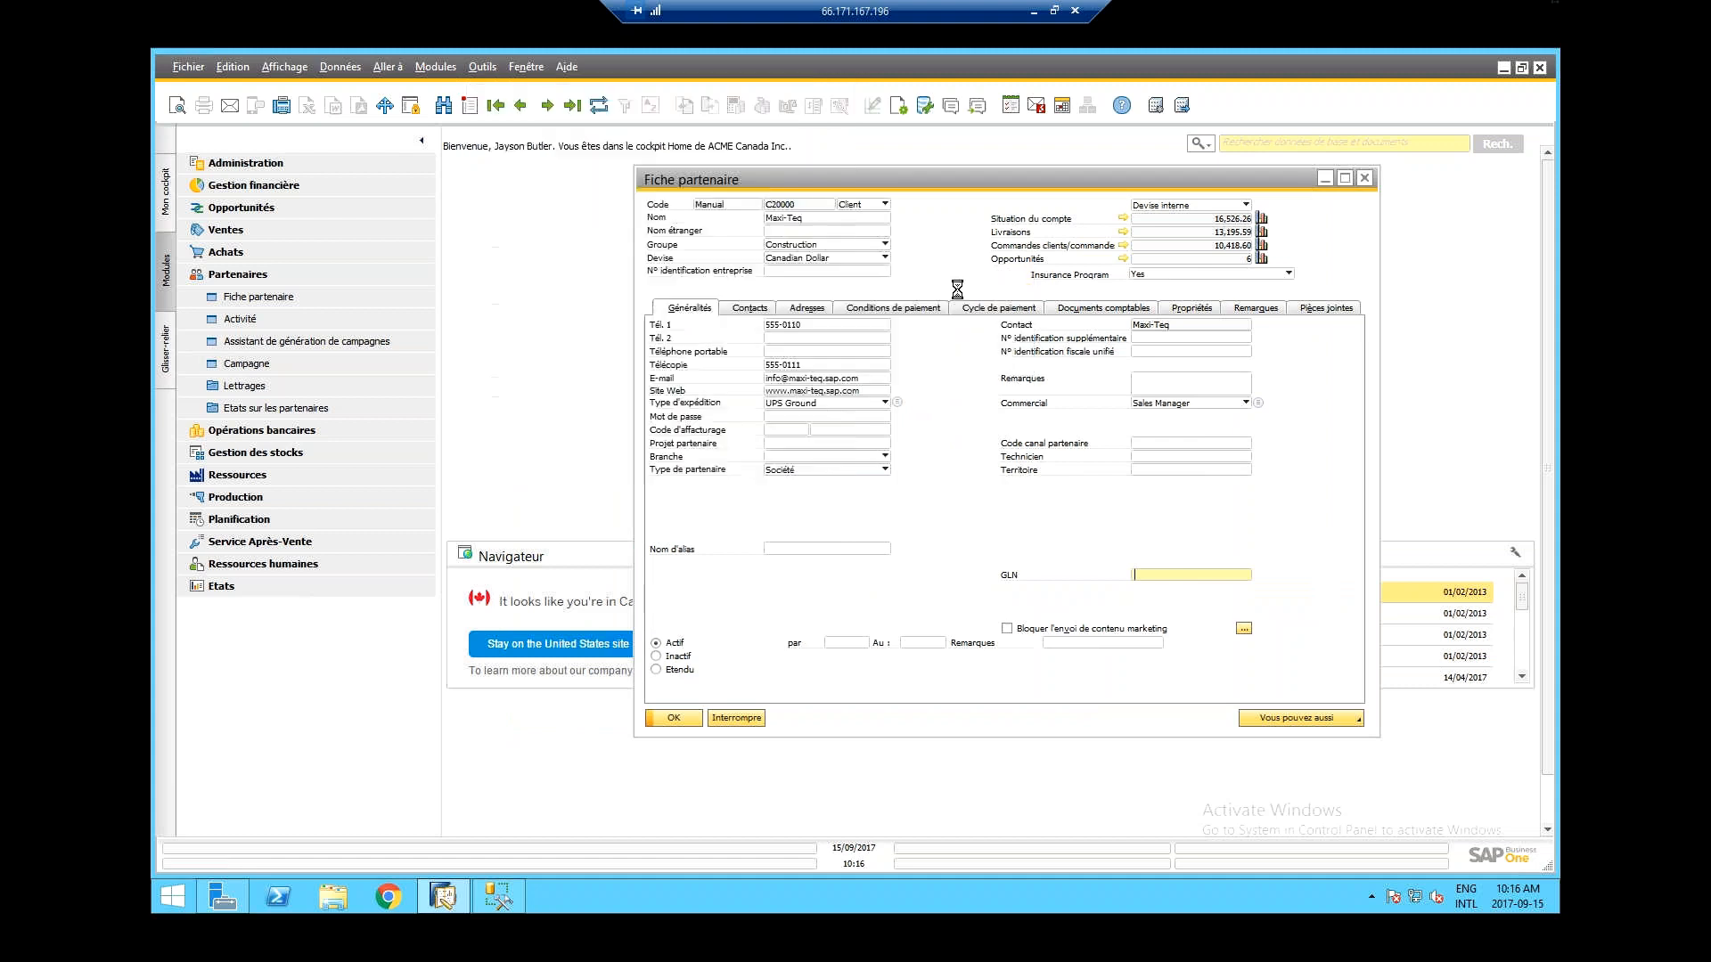
left_click_drag(531, 255, 690, 277)
left_click_drag(927, 180, 1150, 204)
left_click_drag(771, 266, 694, 212)
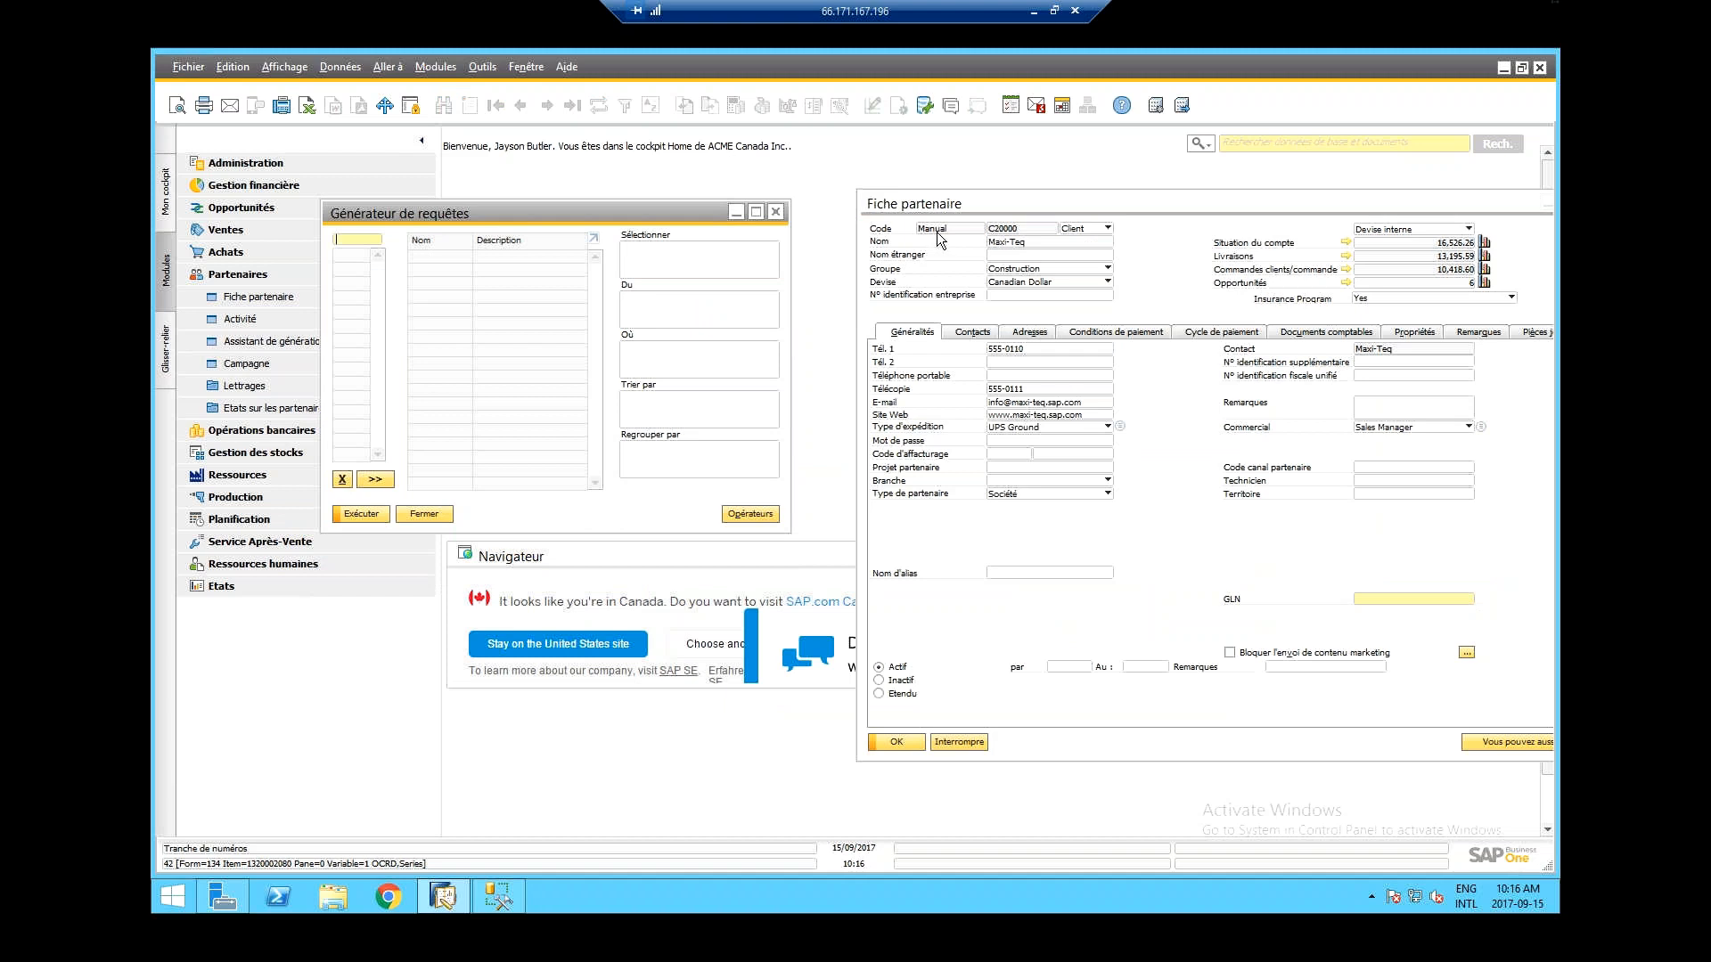
- Load the OCRD table into the query generator and look over its field names and descriptions
type("OCRD")
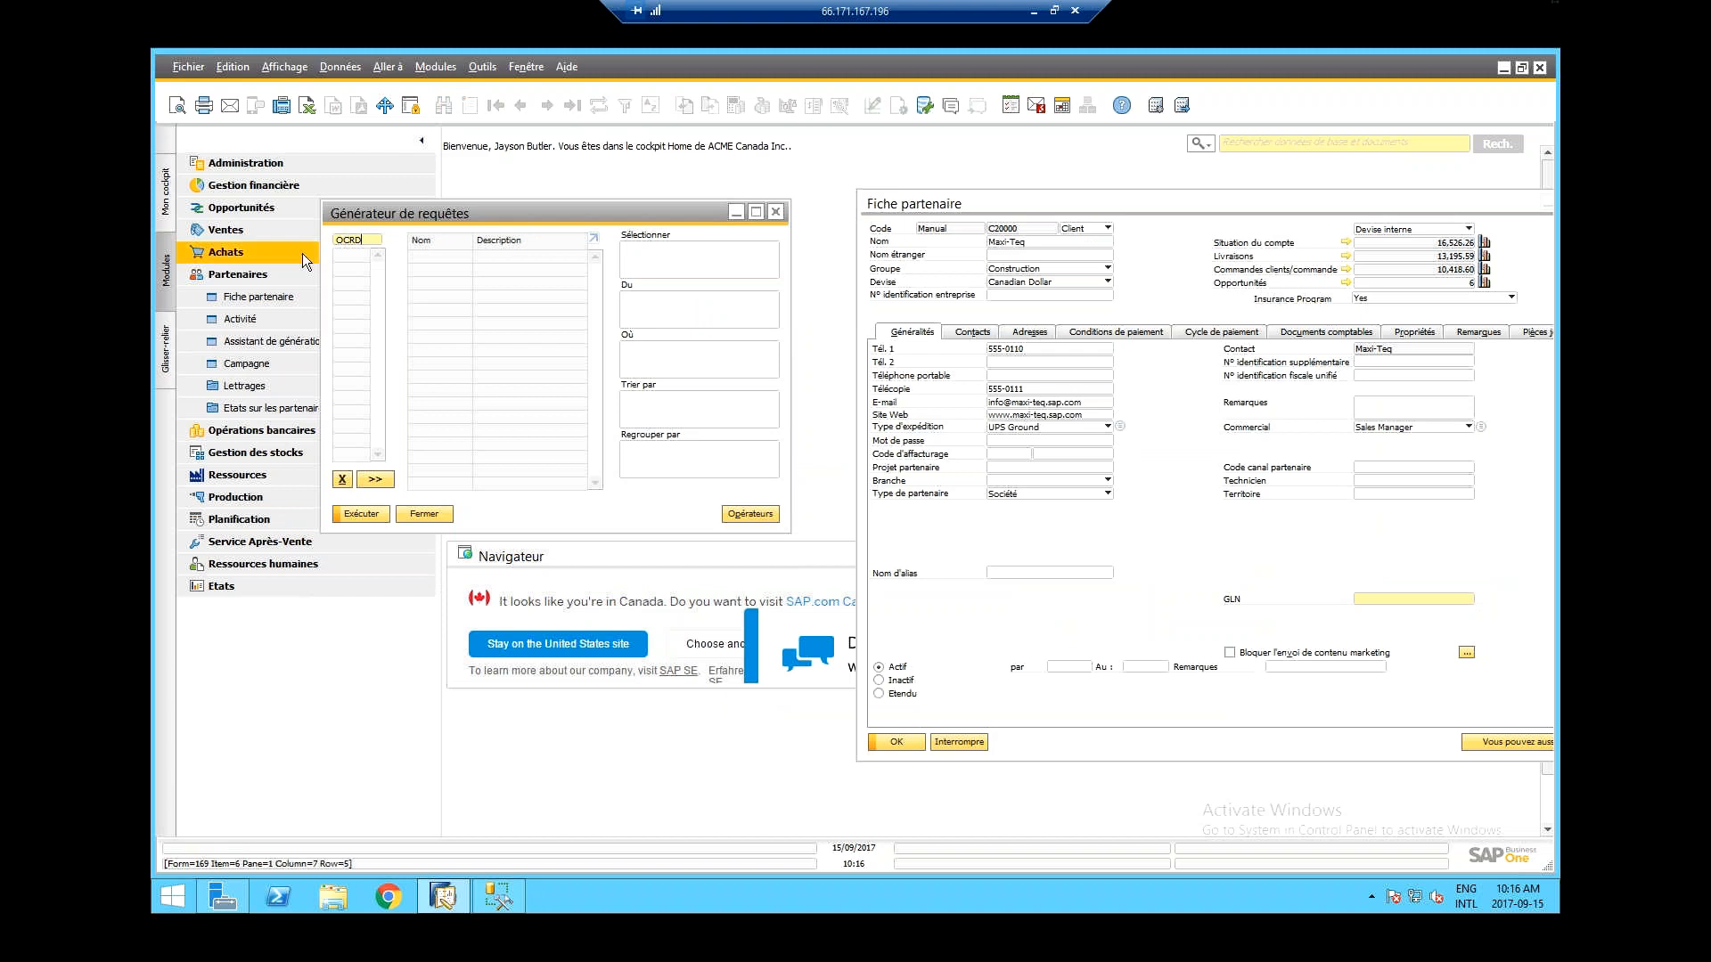
key("Return")
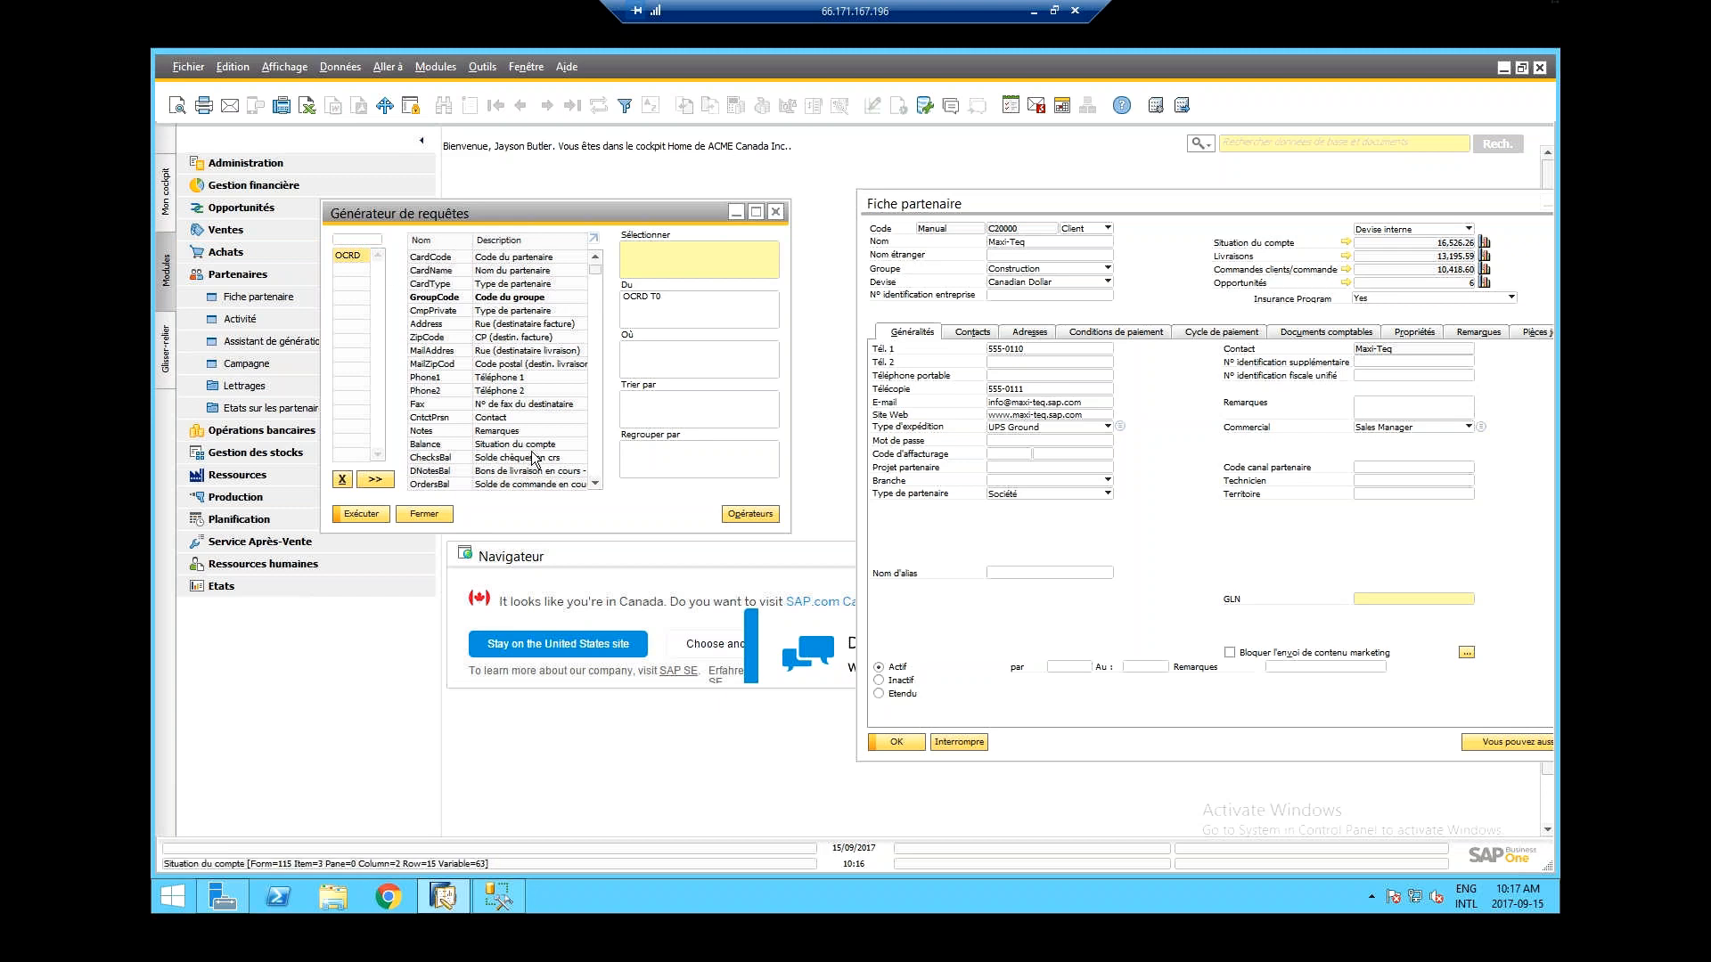
left_click_drag(595, 286, 565, 239)
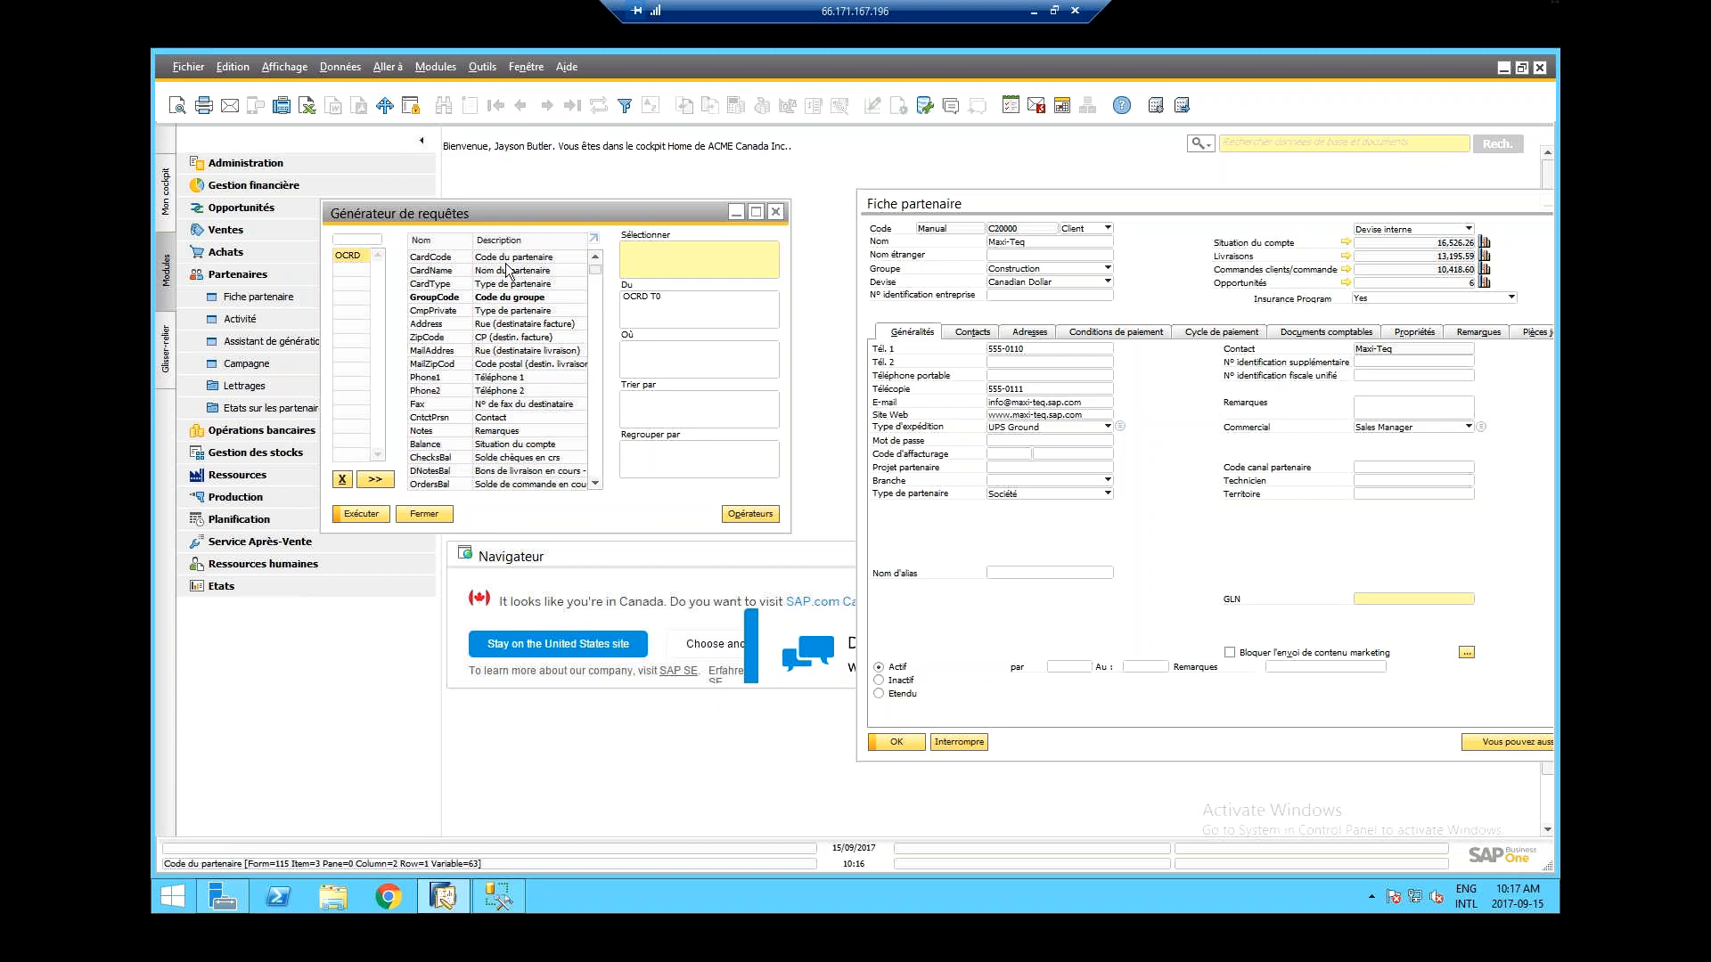
- Switch to SQL Server Management Studio, locate the dbo.OCRD table and query its top 1000 rows
left_click(498, 896)
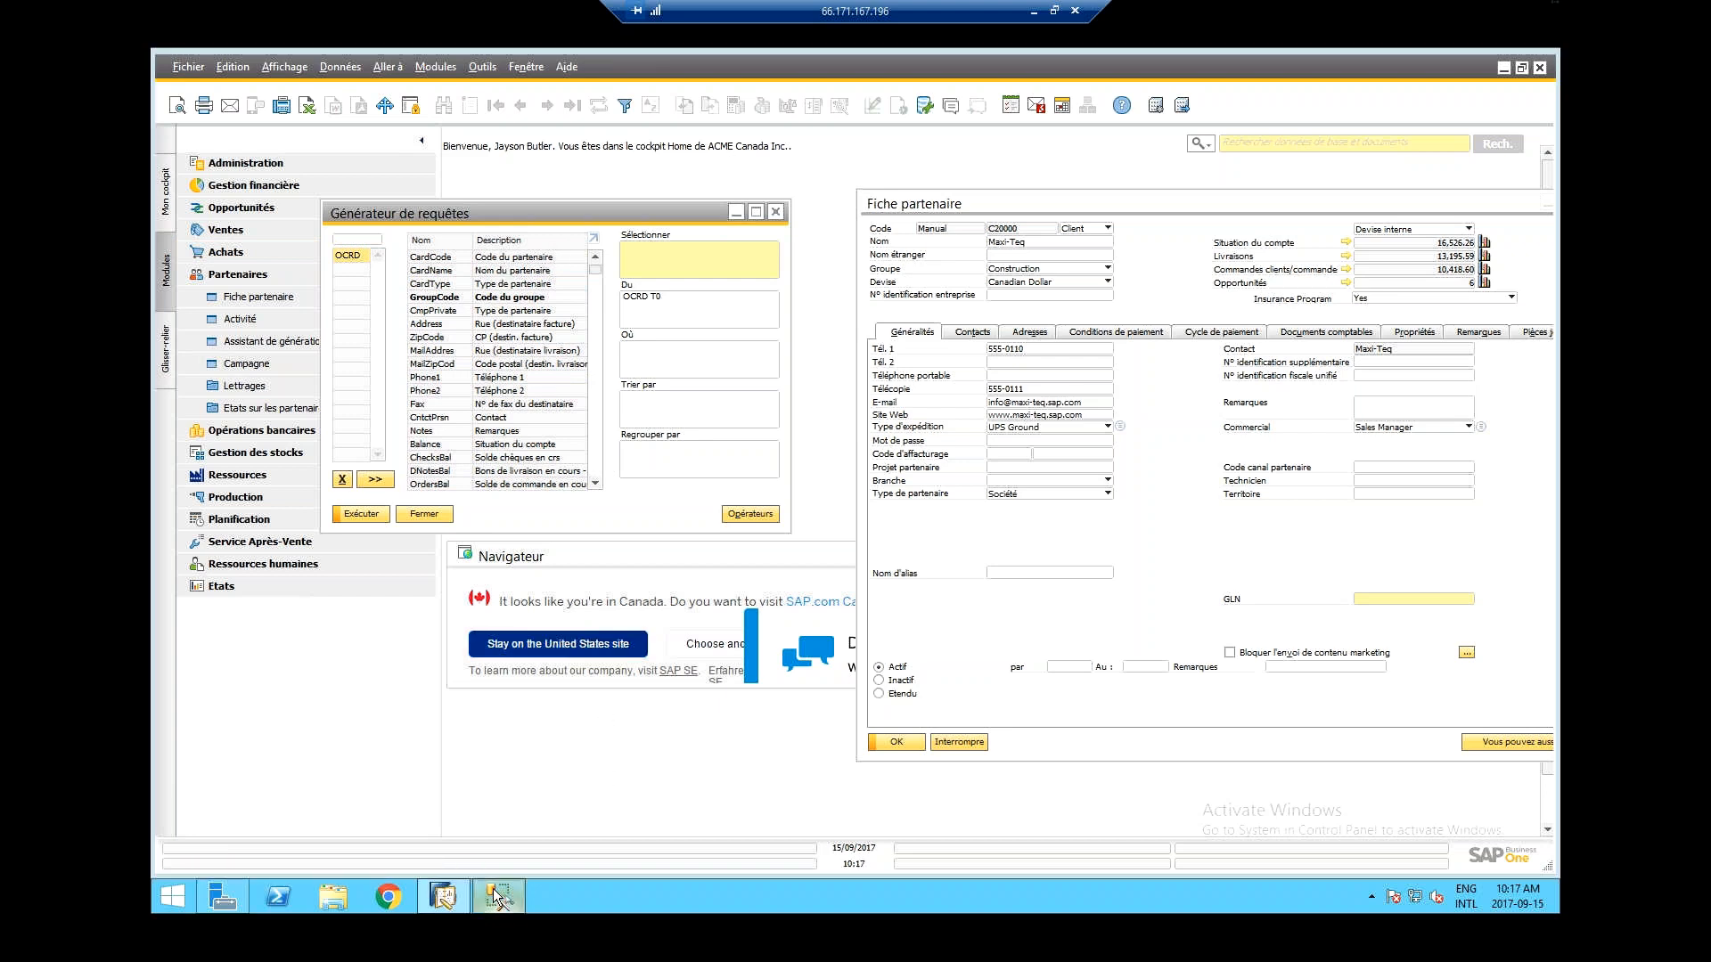
left_click_drag(499, 345, 499, 429)
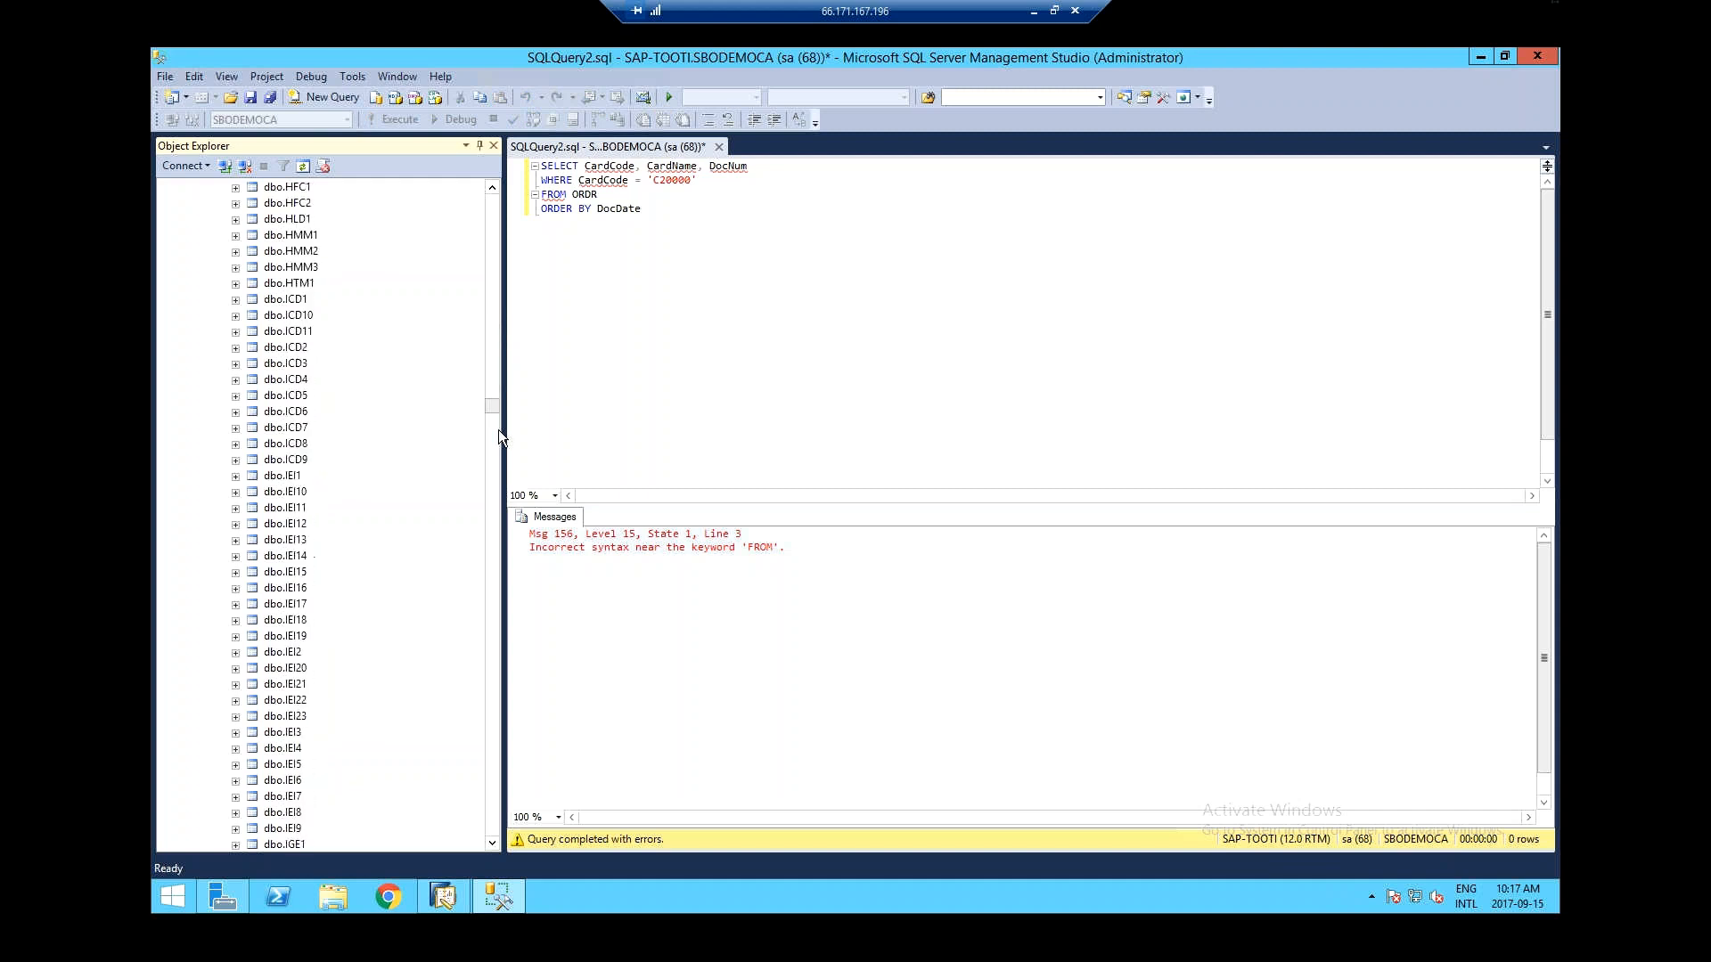
left_click(235, 588)
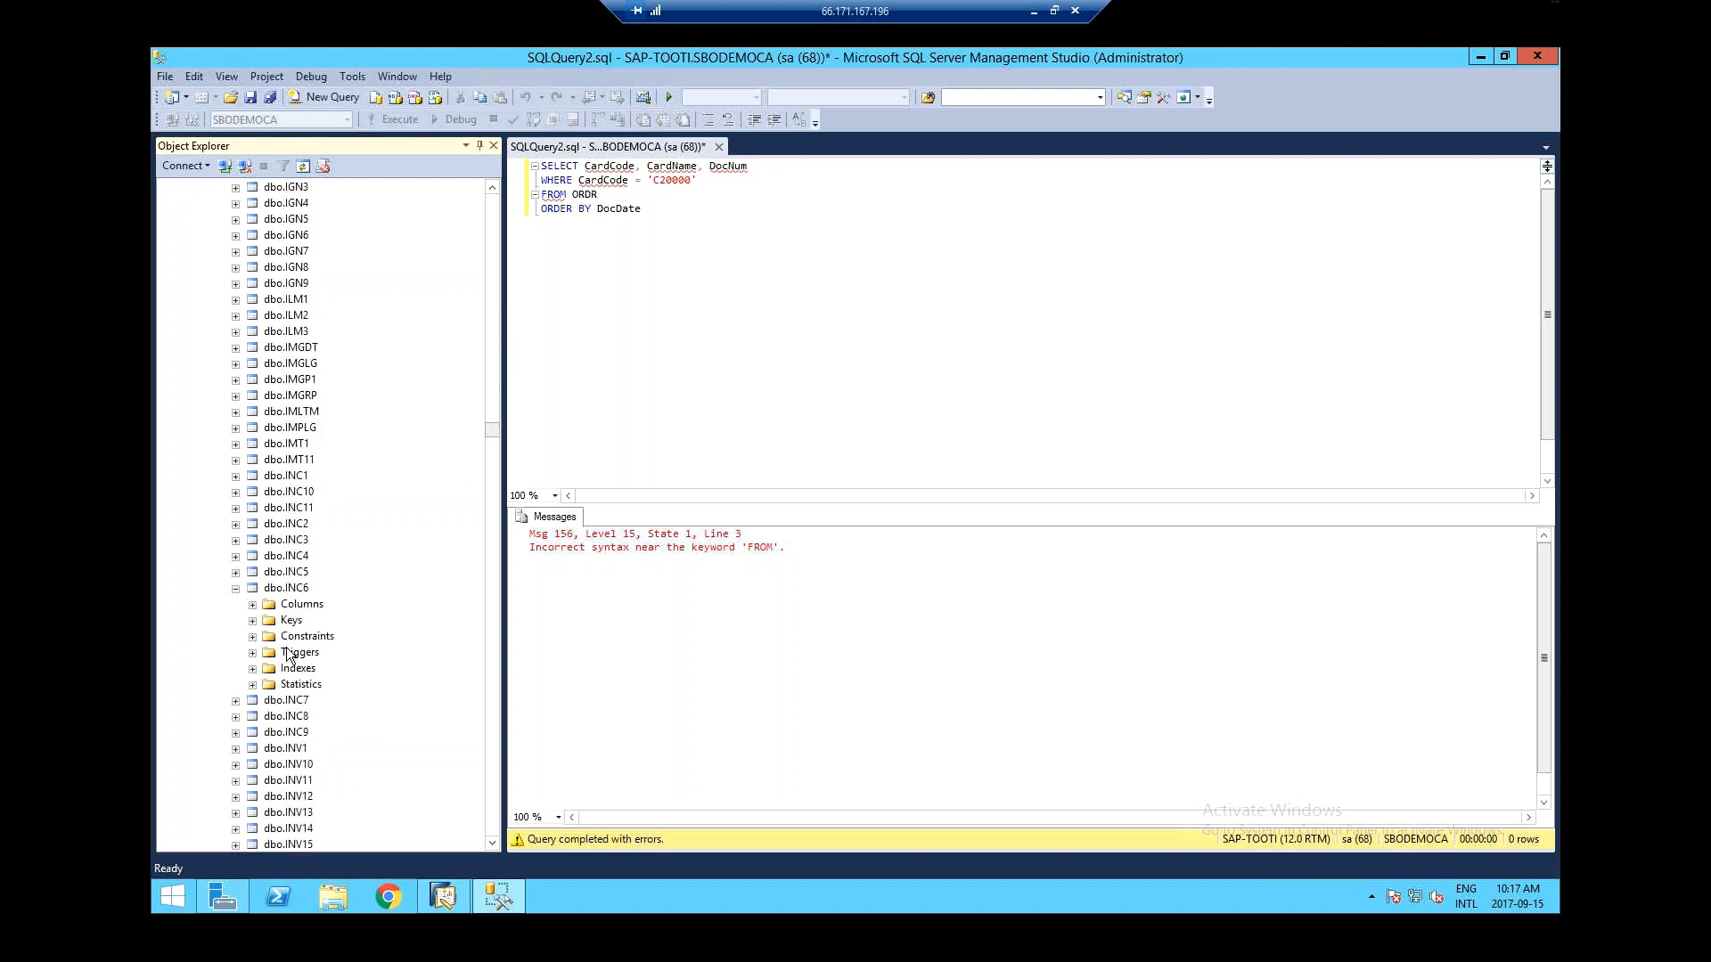
left_click(489, 740)
scroll(303, 731, "down", 18)
scroll(294, 735, "down", 15)
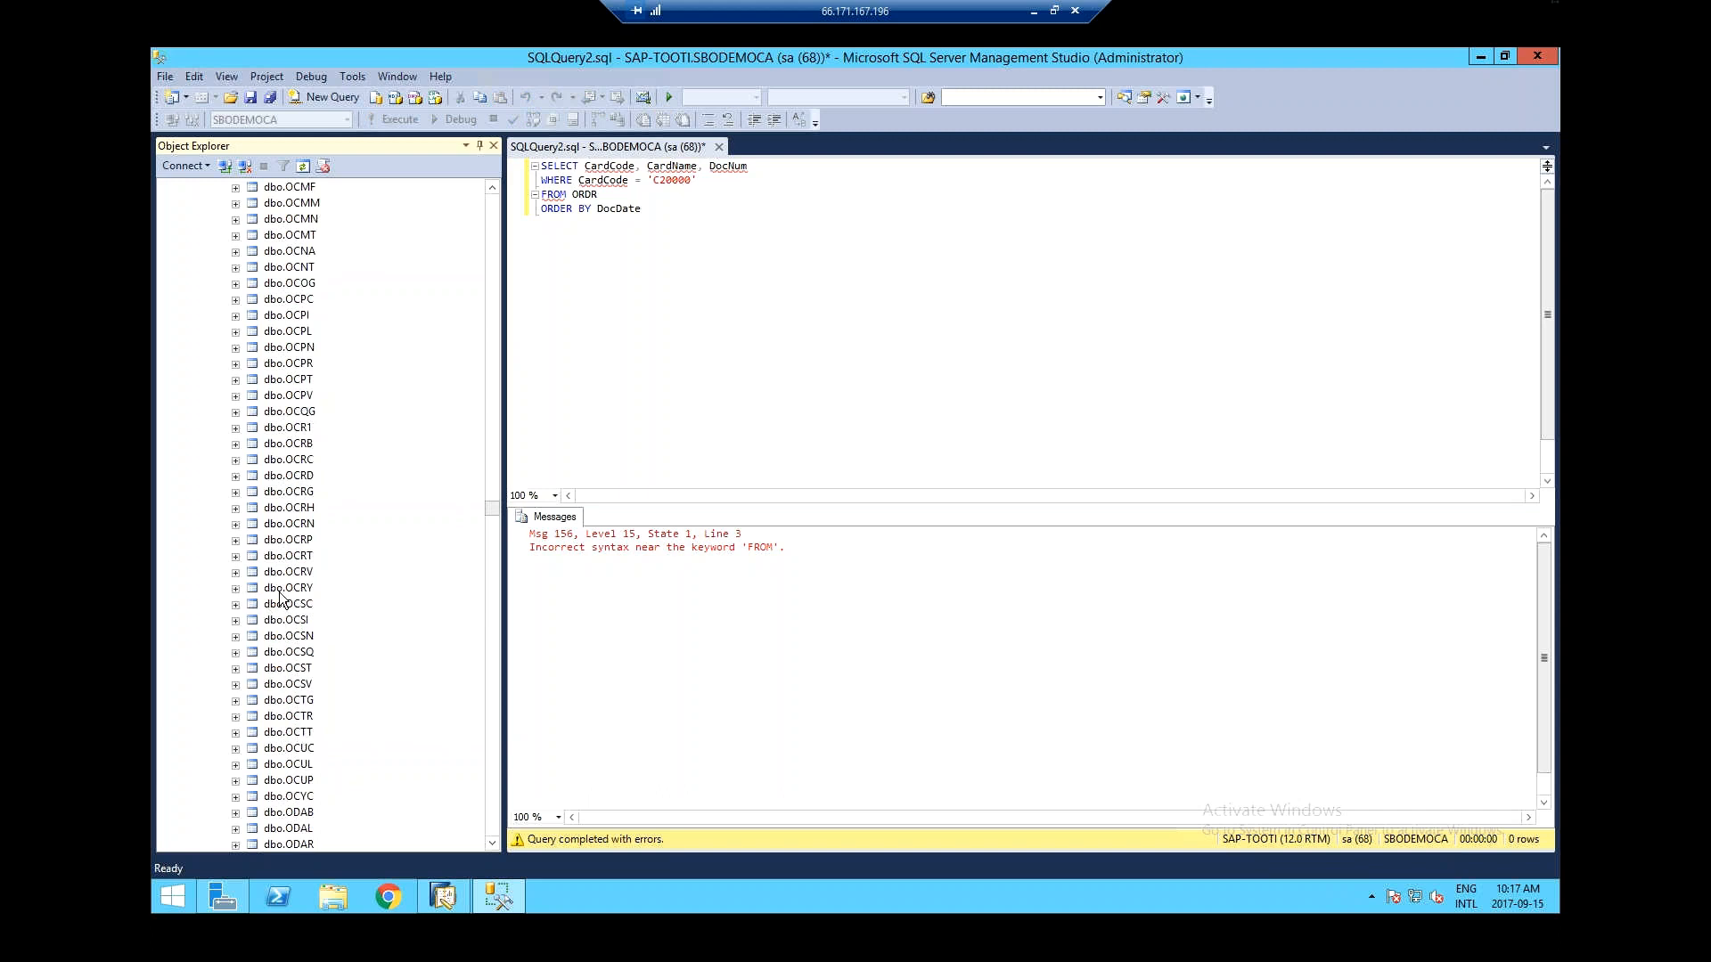
right_click(278, 483)
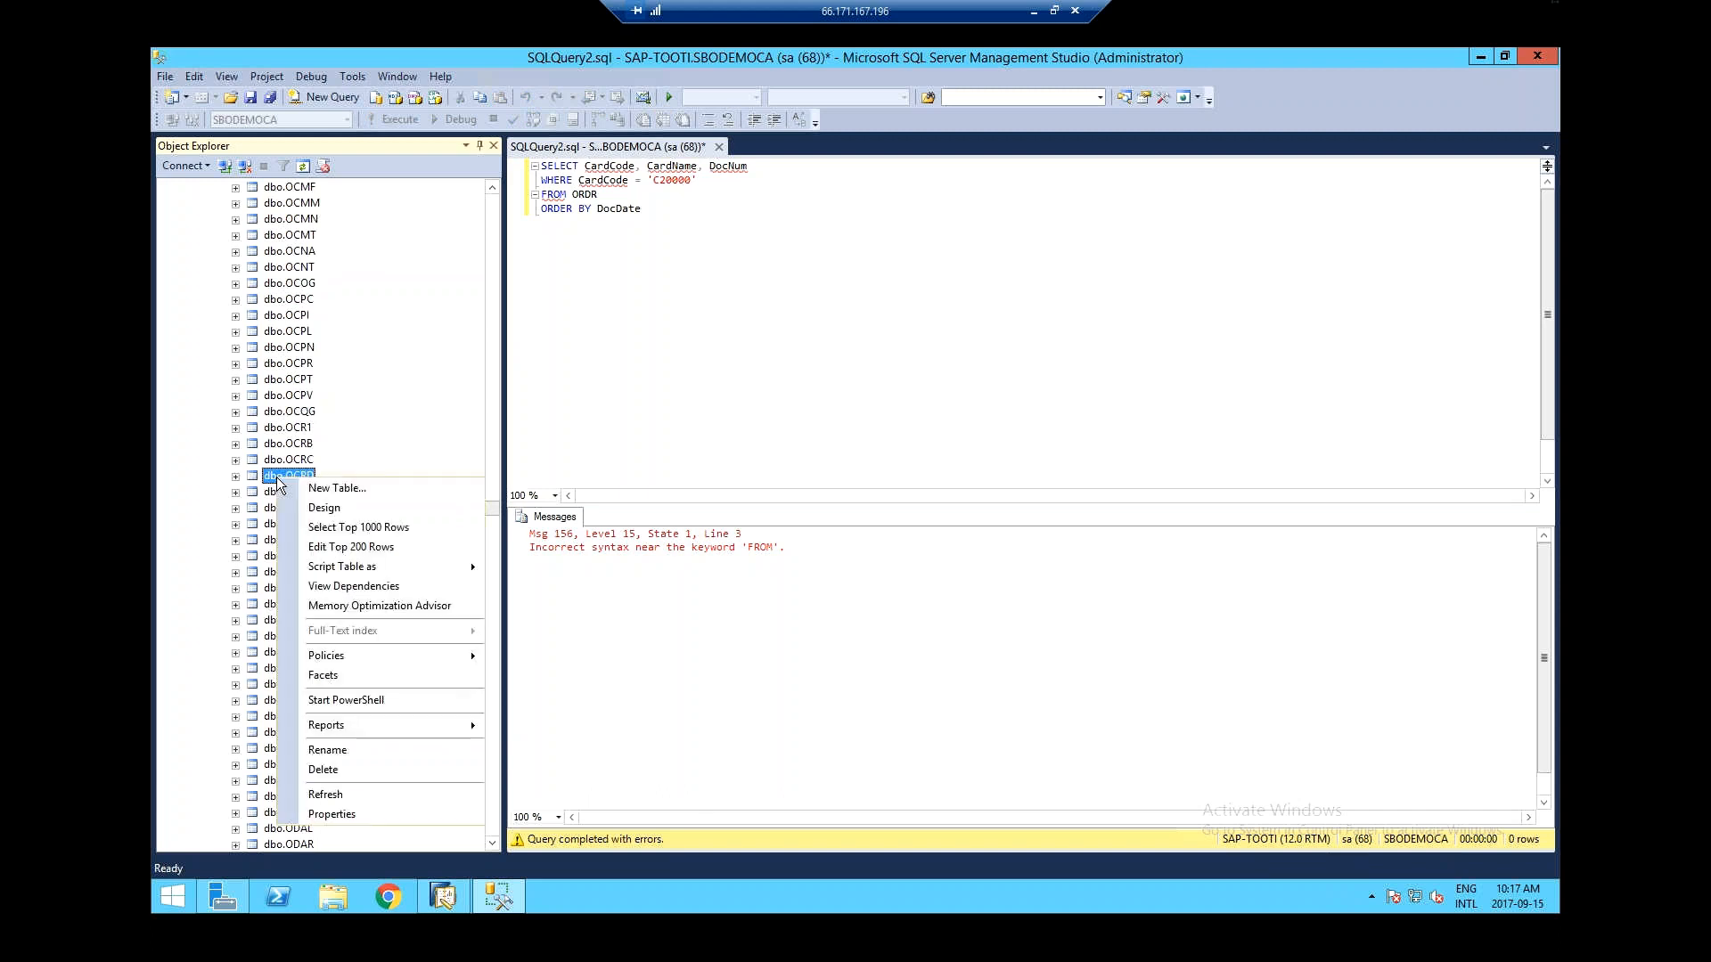
left_click(345, 527)
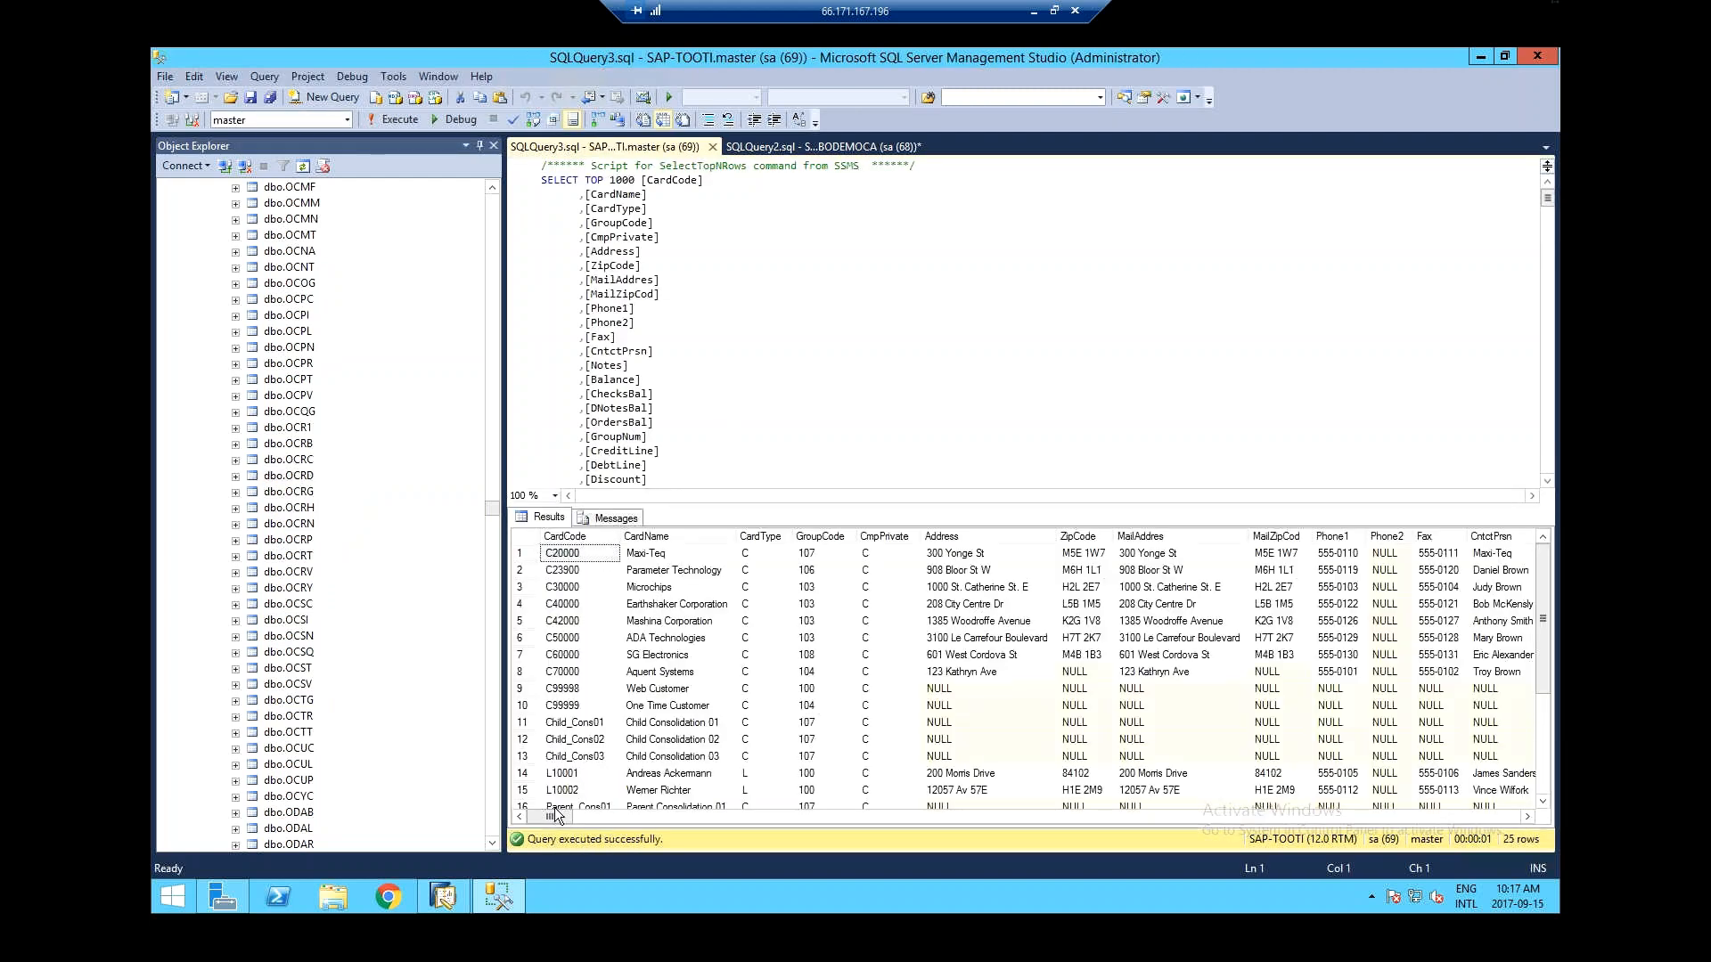
- Look through the OCRD result columns and the field list in the generated SELECT script
mouse_move(553, 817)
left_mouse_down()
mouse_move(575, 817)
mouse_move(555, 816)
left_mouse_up()
left_click(646, 240)
scroll(626, 258, "down", 1)
scroll(627, 260, "down", 15)
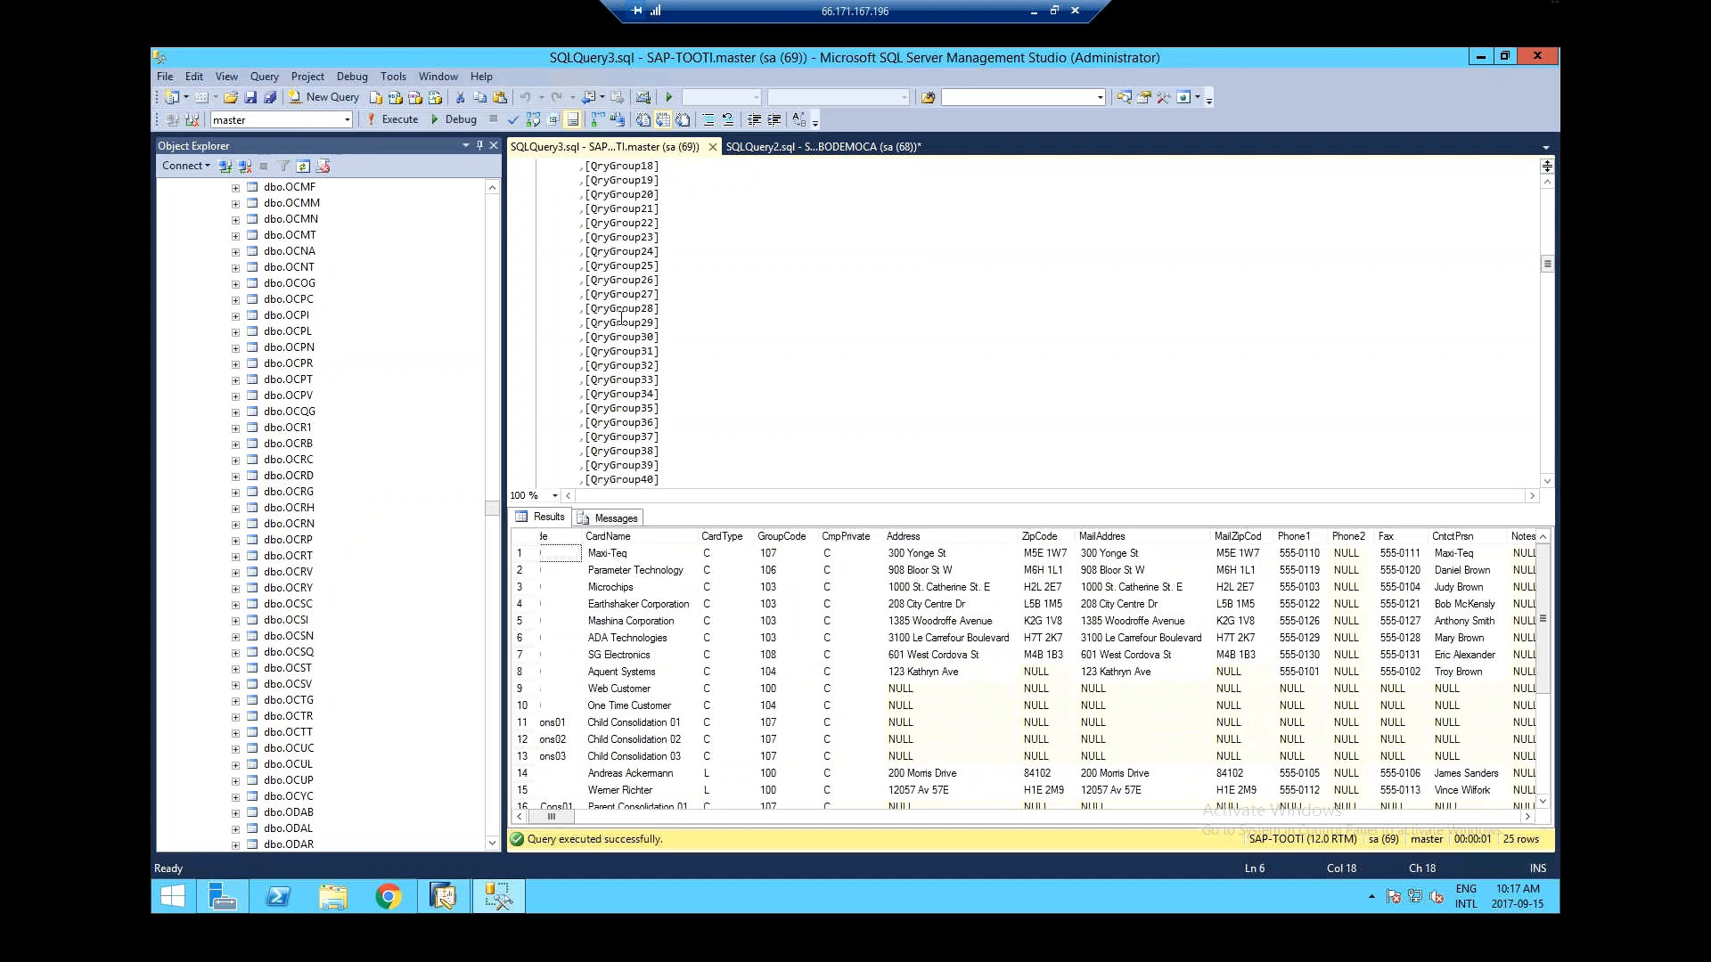
- Return to SAP Business One, minimize the partner form and add the CardCode field to the query's selection
left_click(1475, 57)
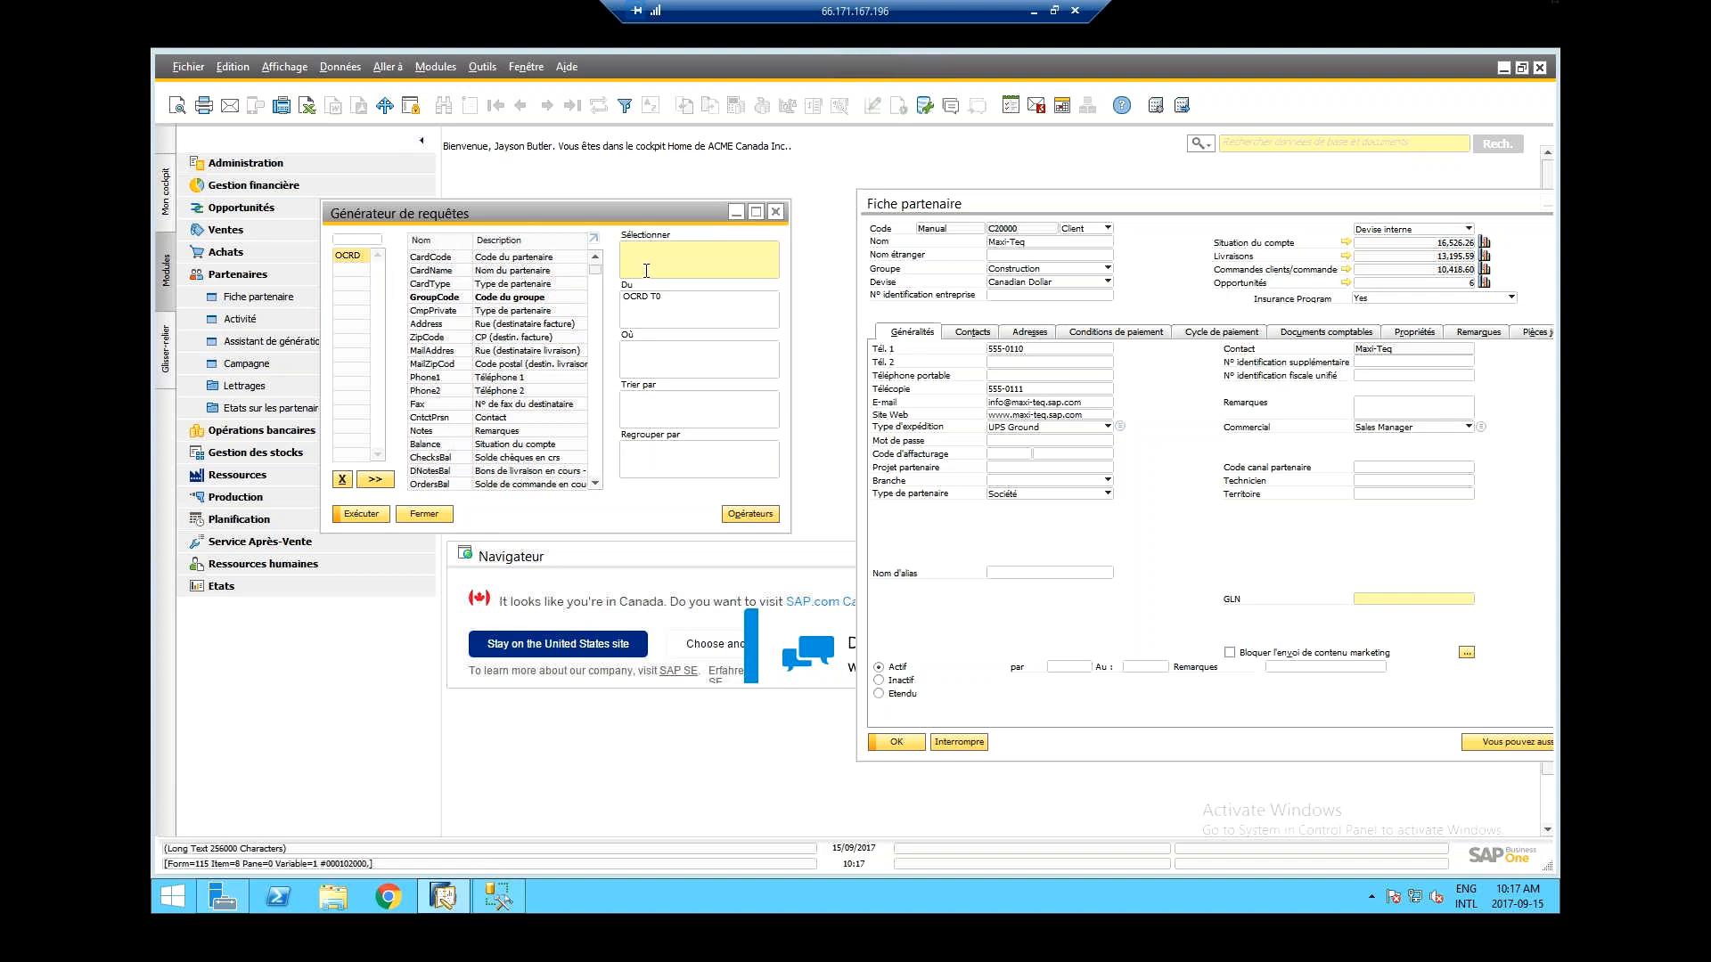
left_click_drag(616, 213, 688, 210)
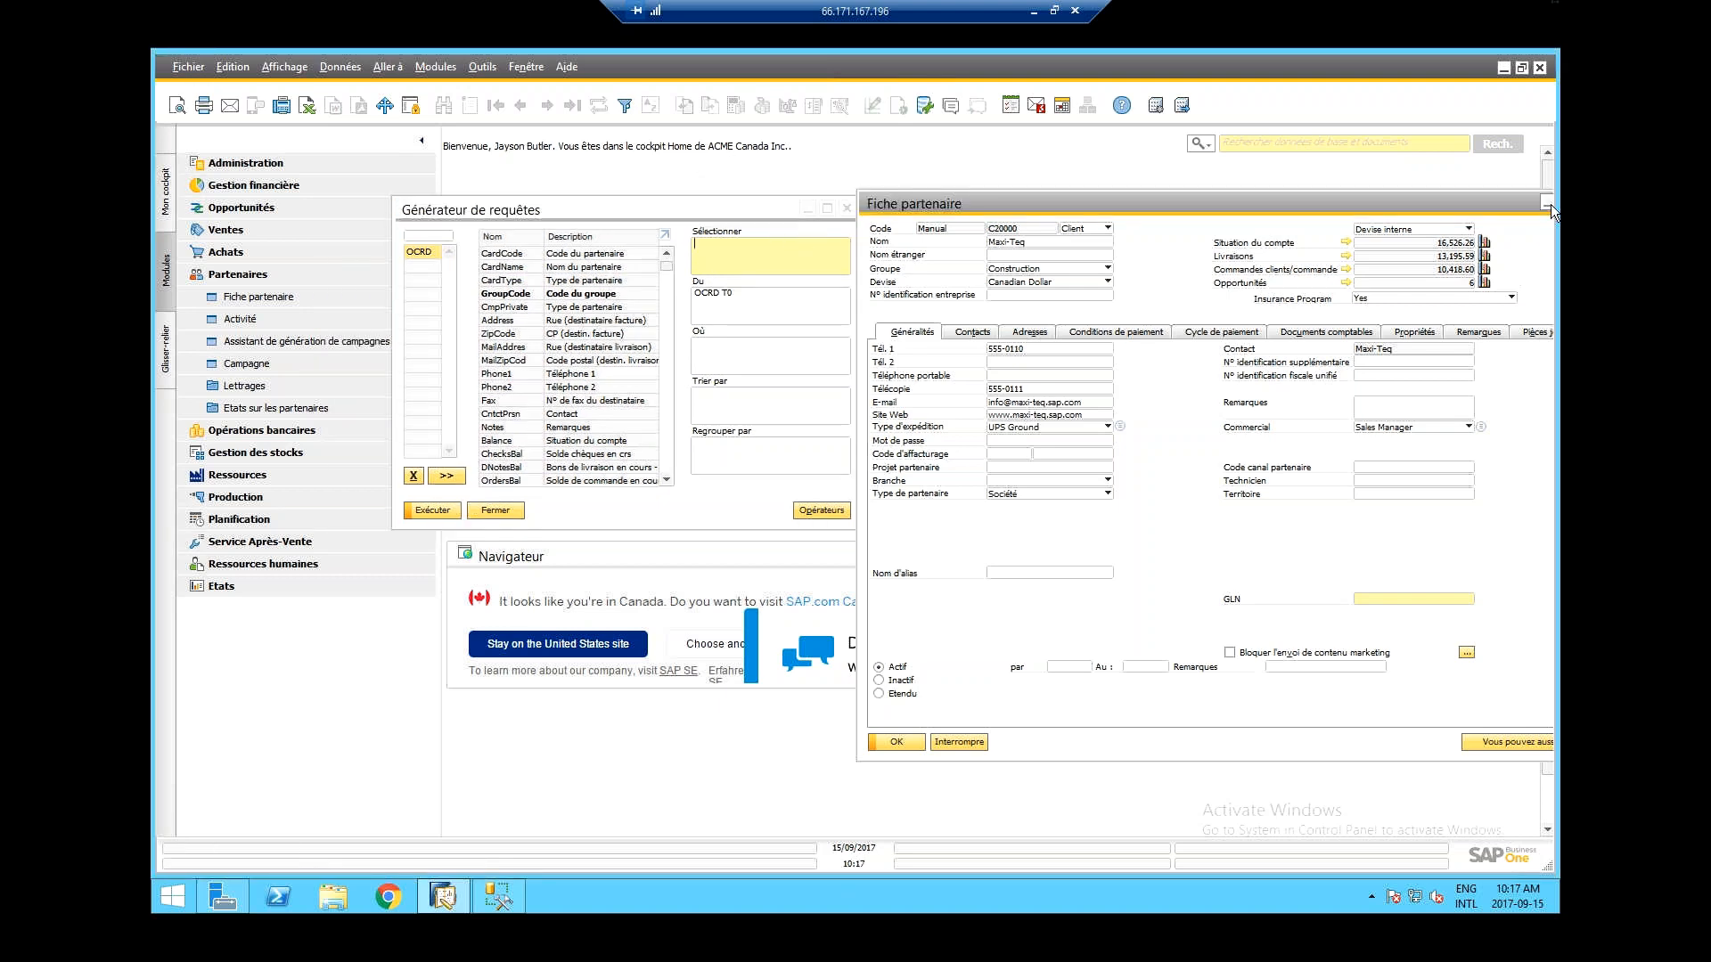
left_click(1550, 205)
left_click_drag(780, 209, 894, 212)
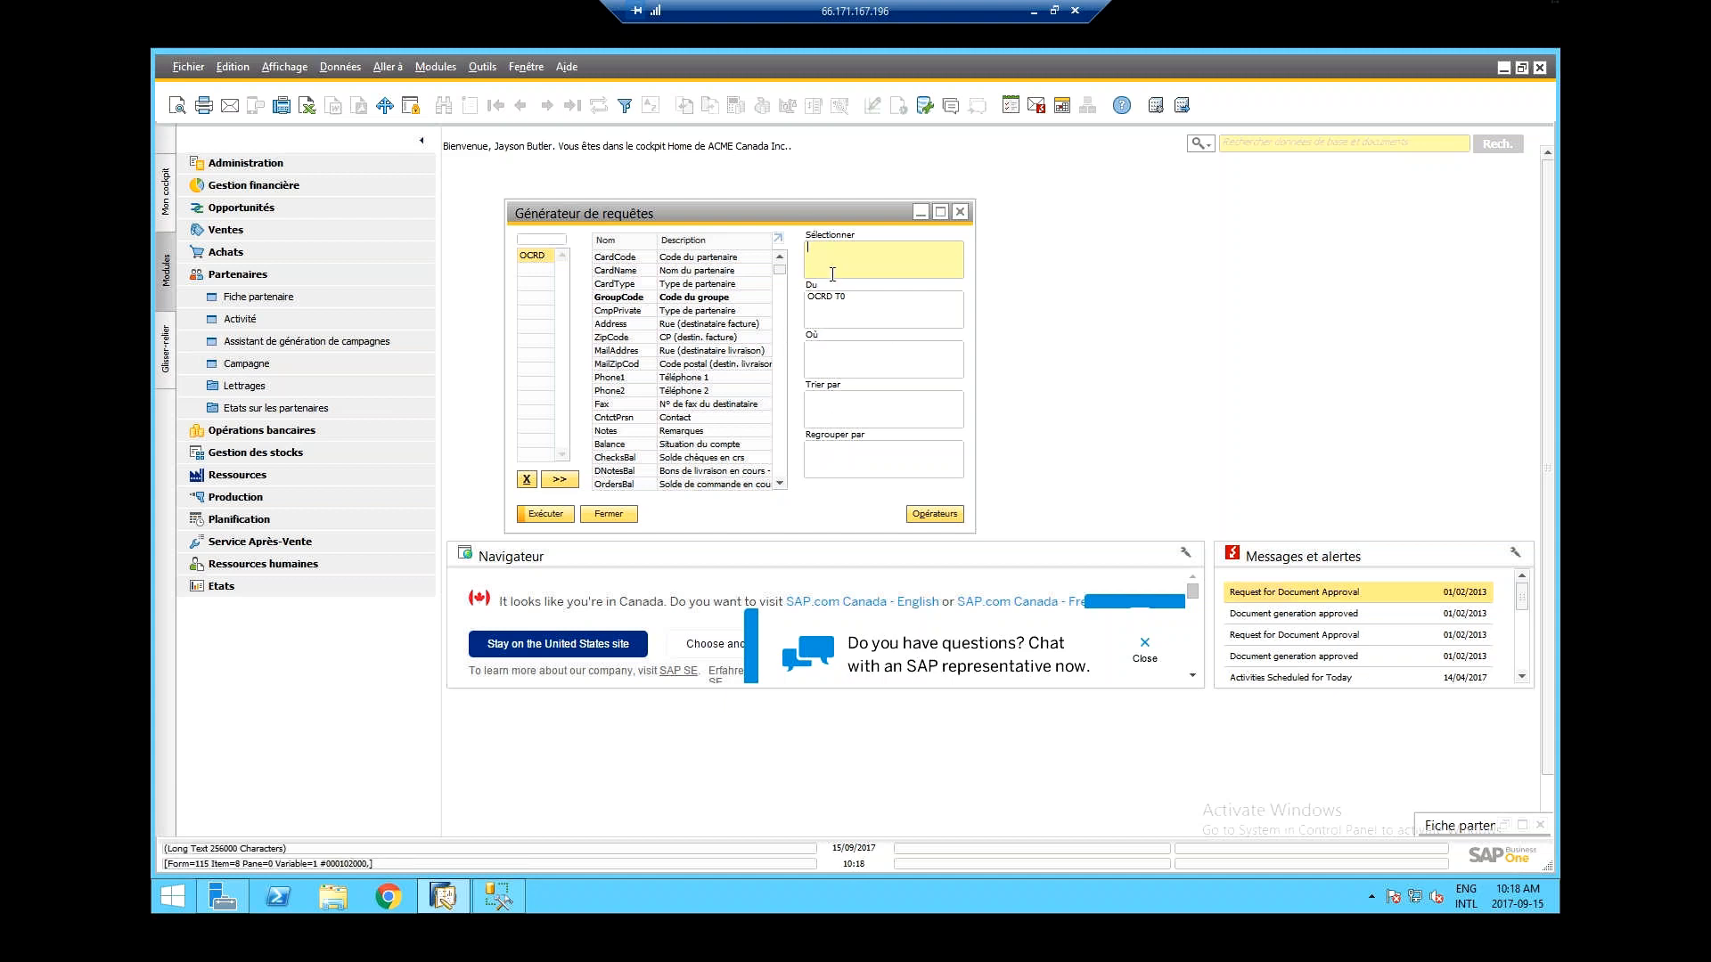
double_click(622, 261)
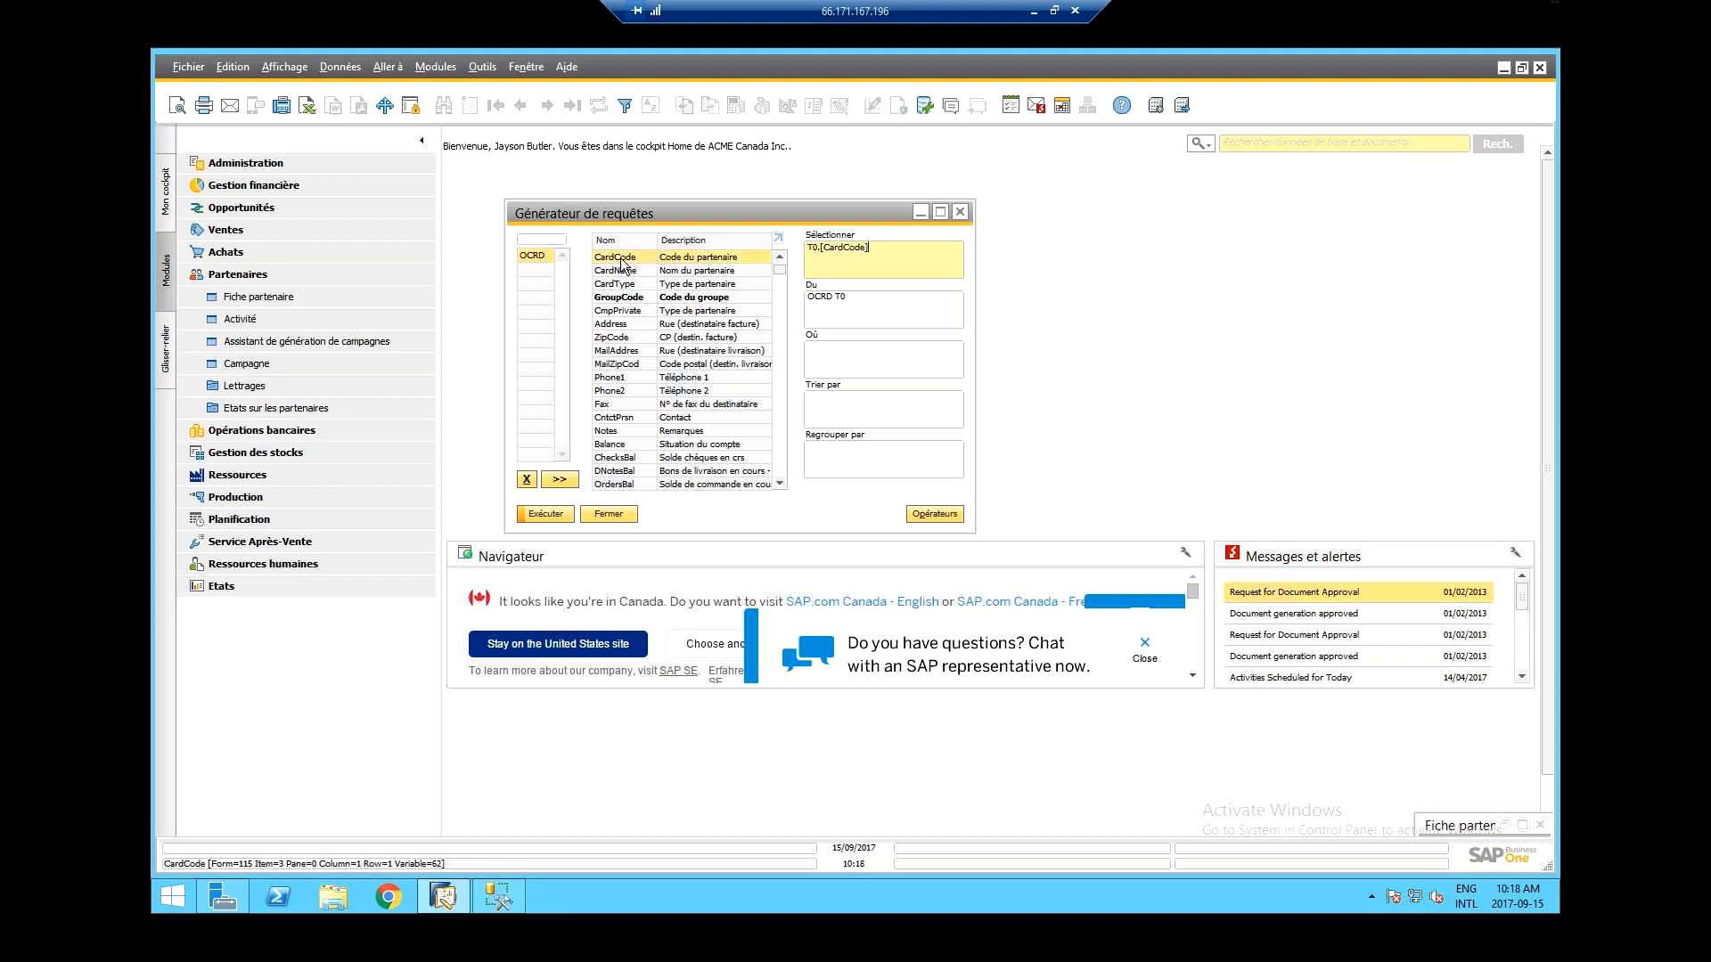
- Glance at the OCRD script in Management Studio and return to SAP Business One with the partner form restored
left_click(499, 898)
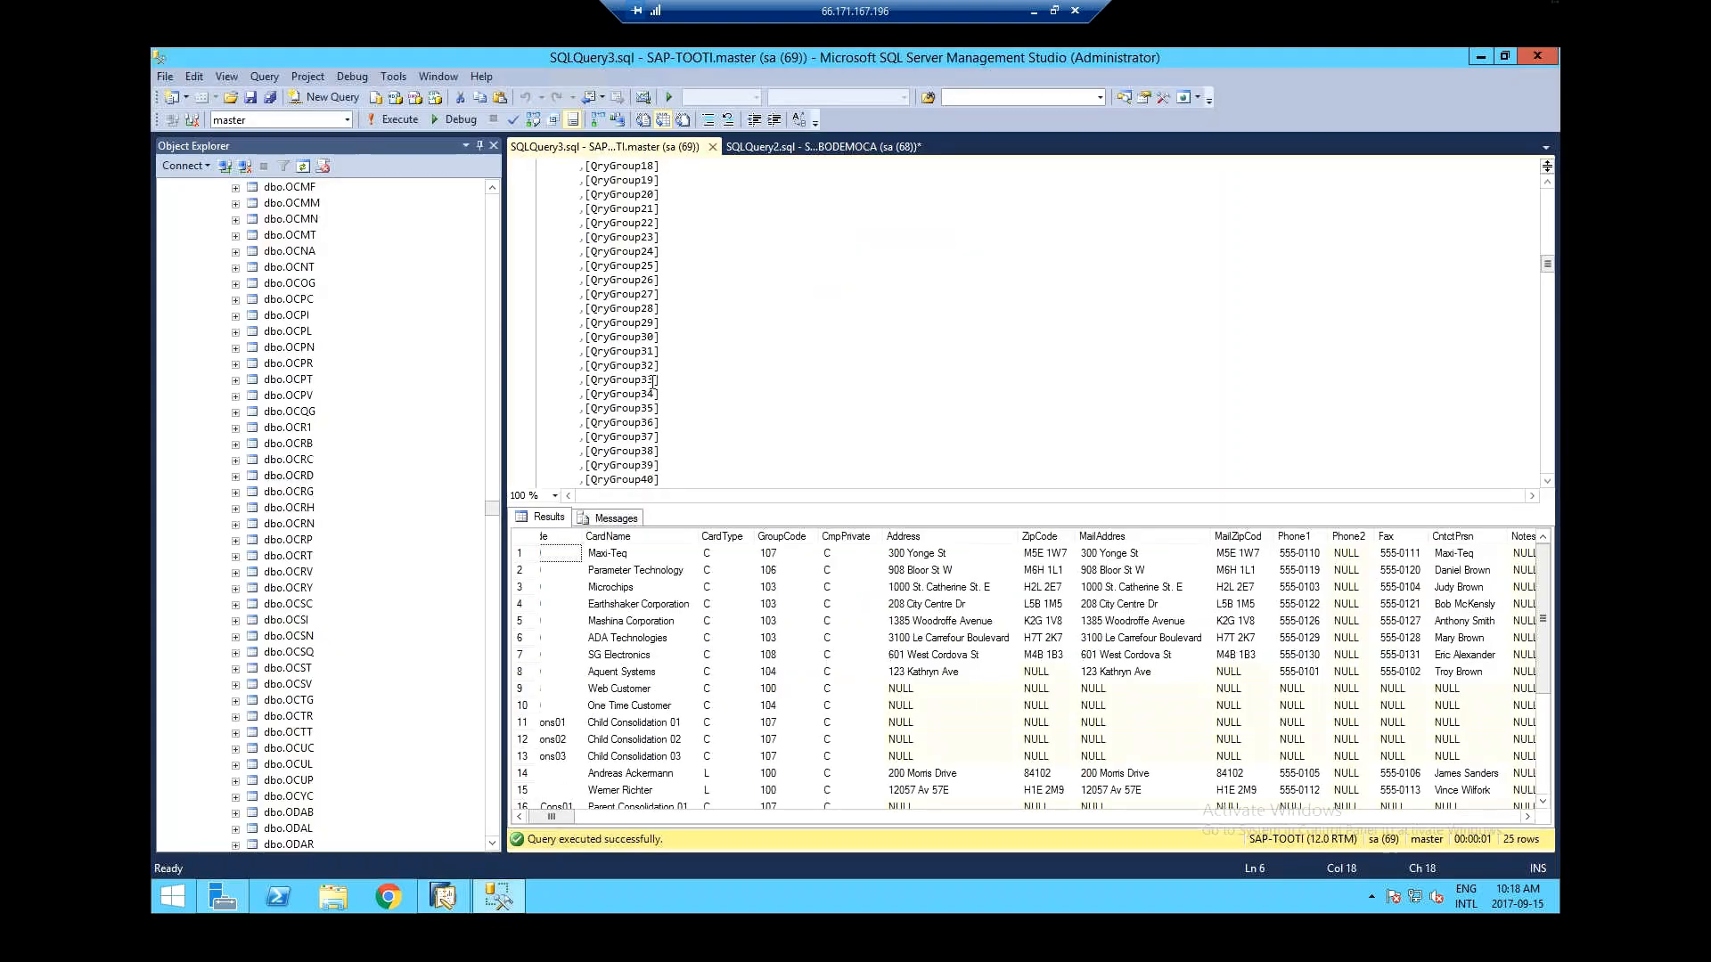
left_click(1482, 59)
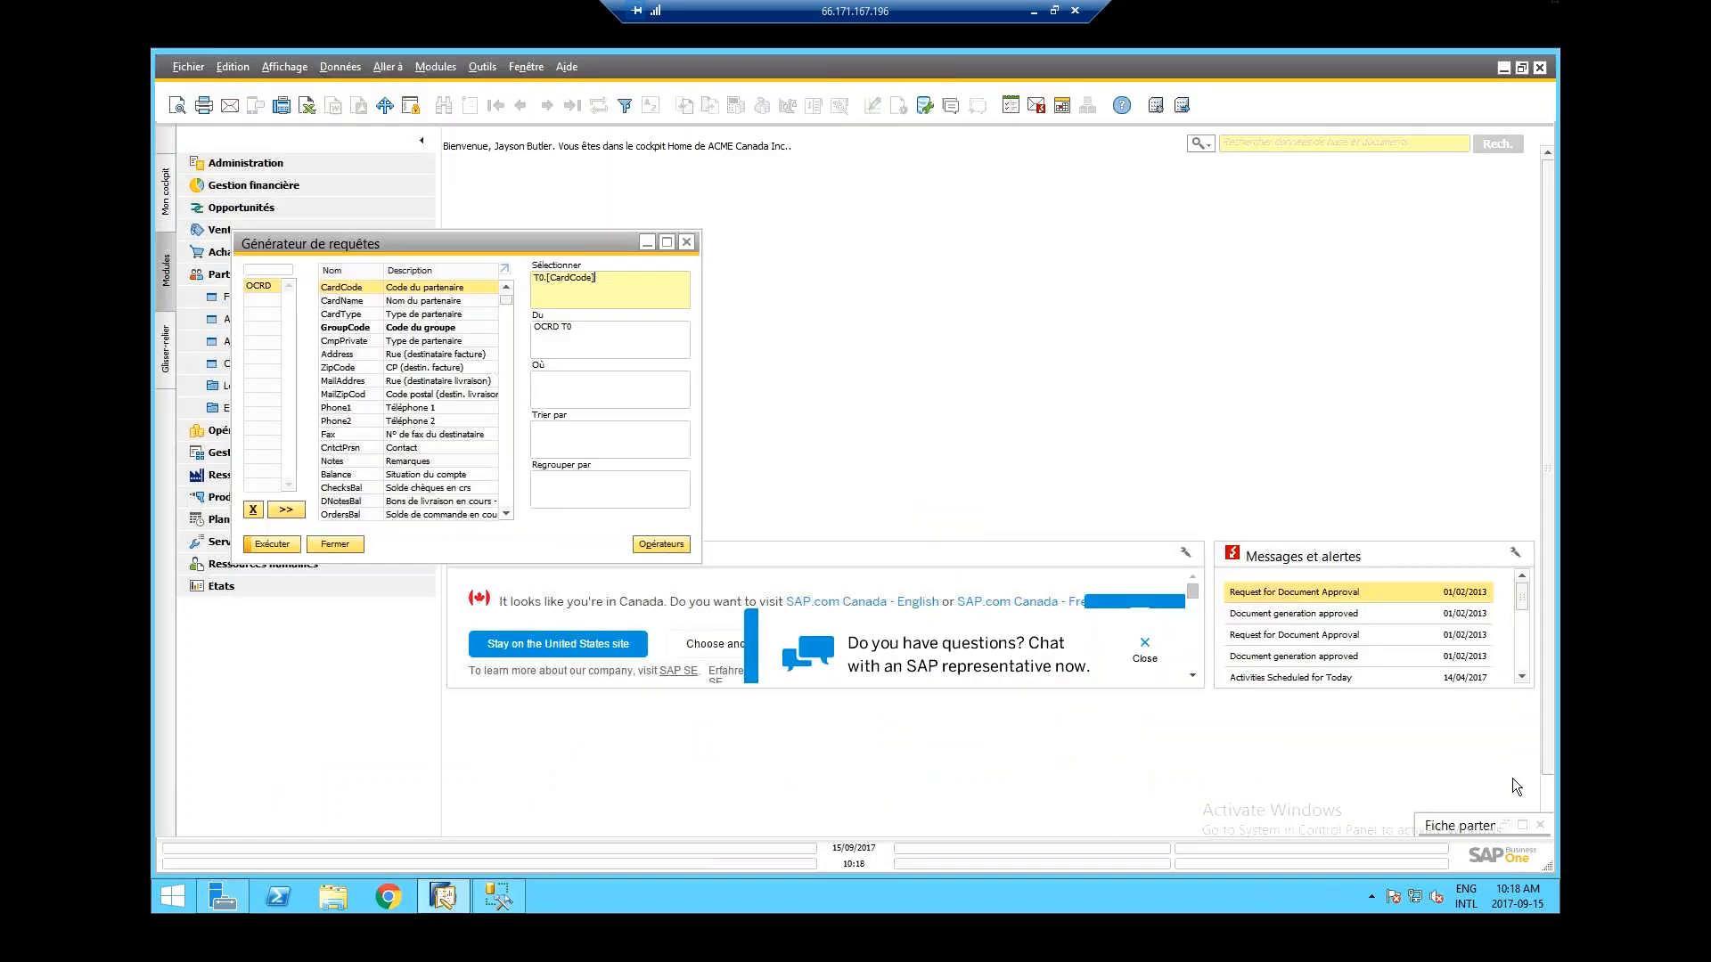
left_click(1504, 824)
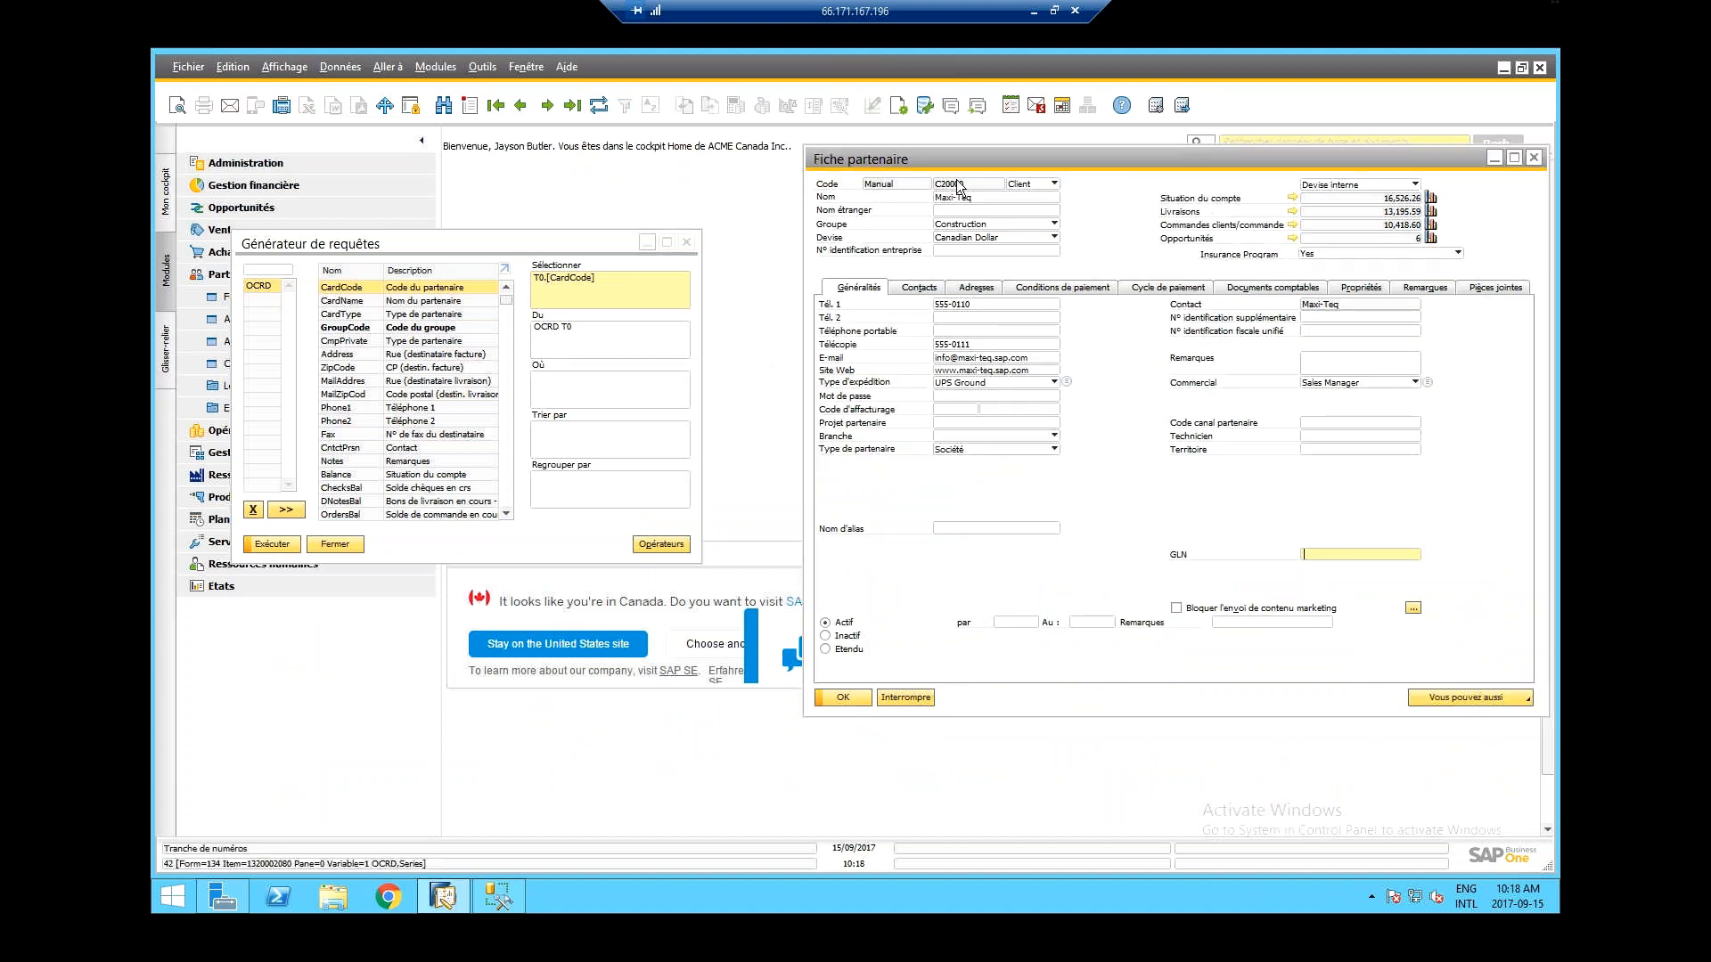
- Add the CardName field to the query's selection and highlight how the two fields are separated by a comma
double_click(347, 303)
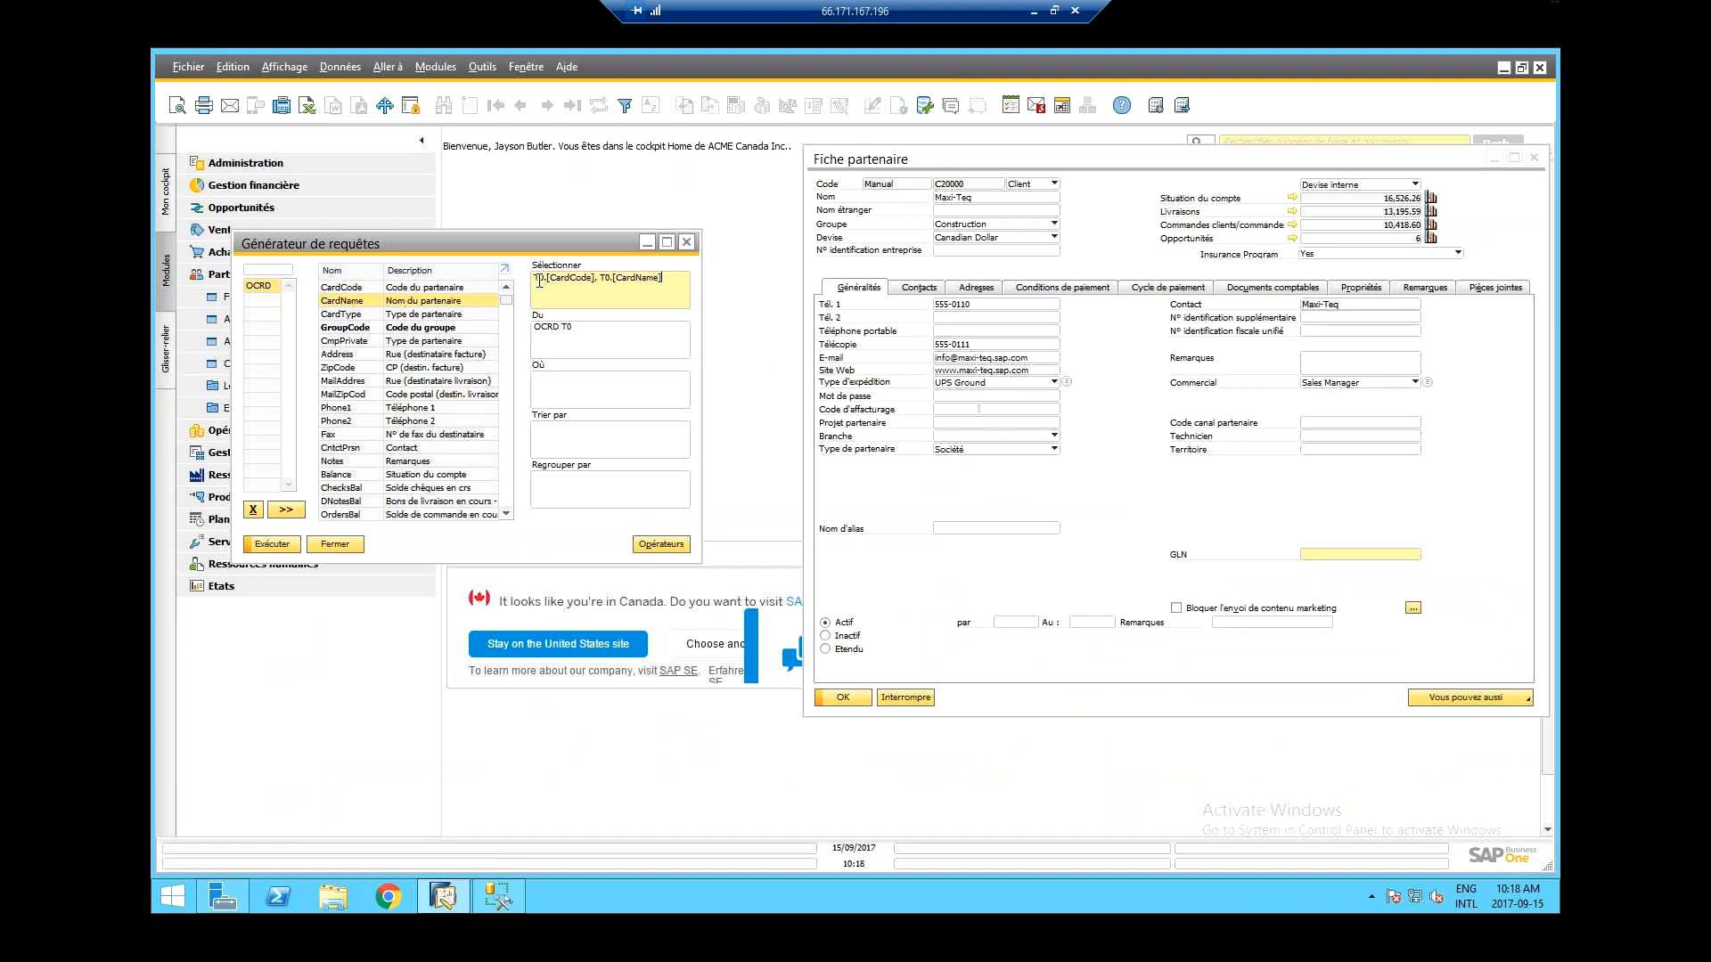
left_click_drag(544, 279, 593, 279)
left_click(595, 279)
type(",")
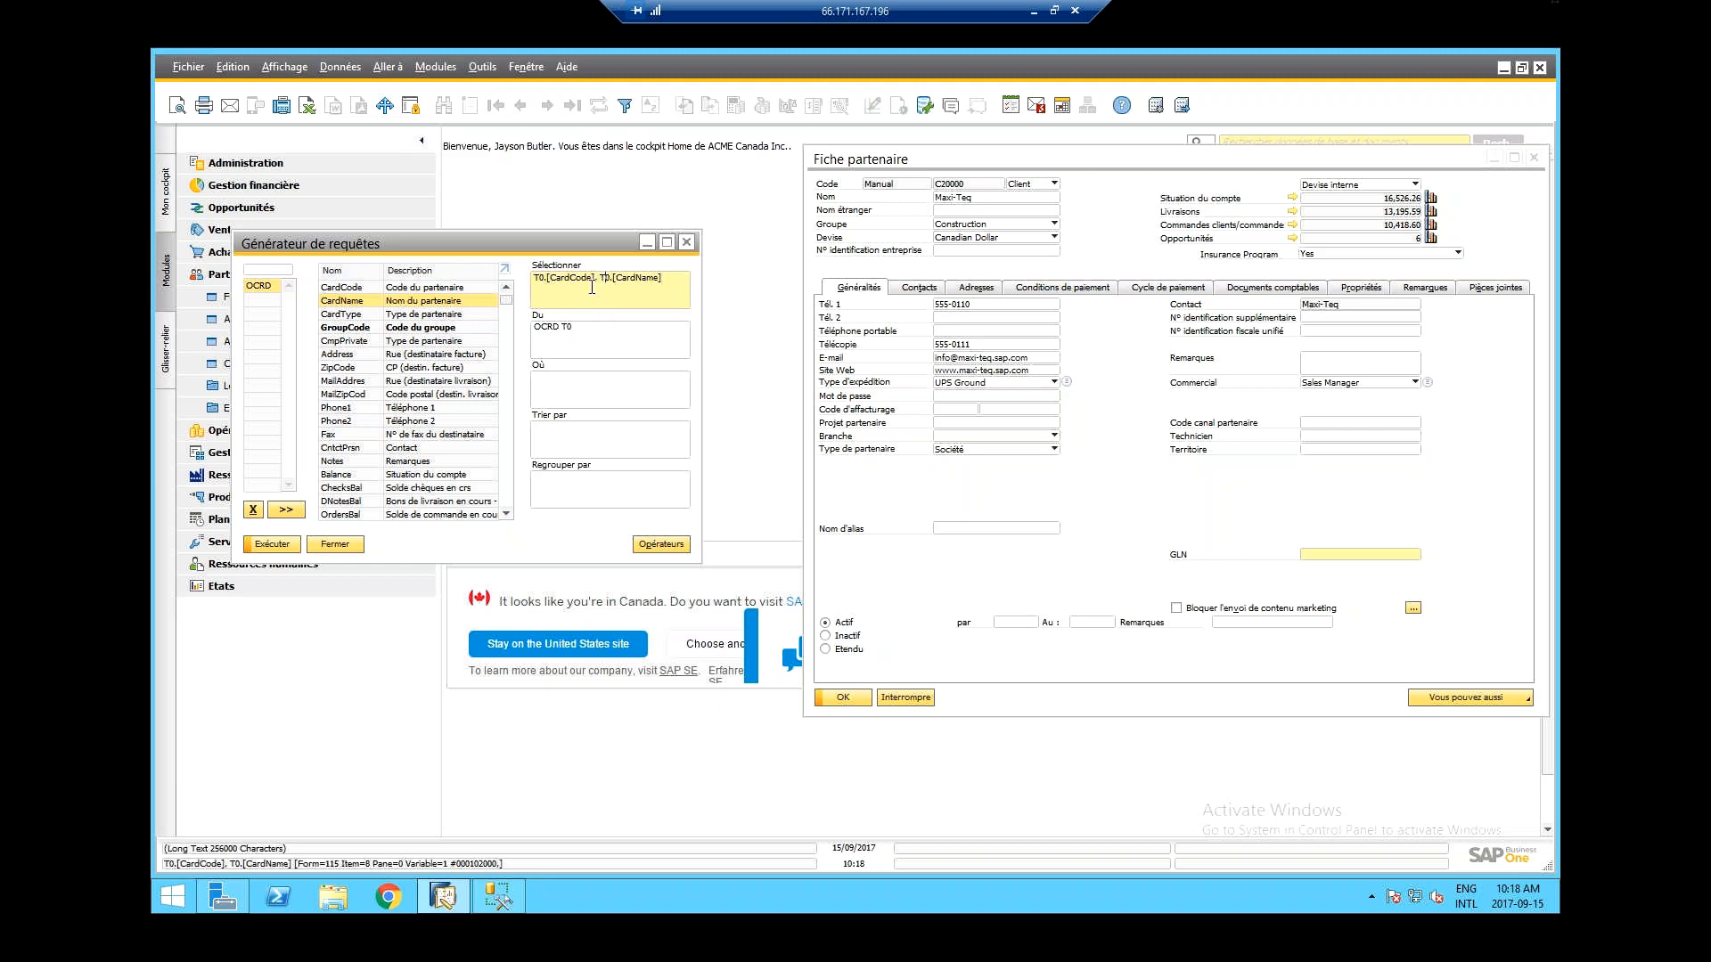
left_click_drag(597, 278, 660, 277)
left_click(659, 277)
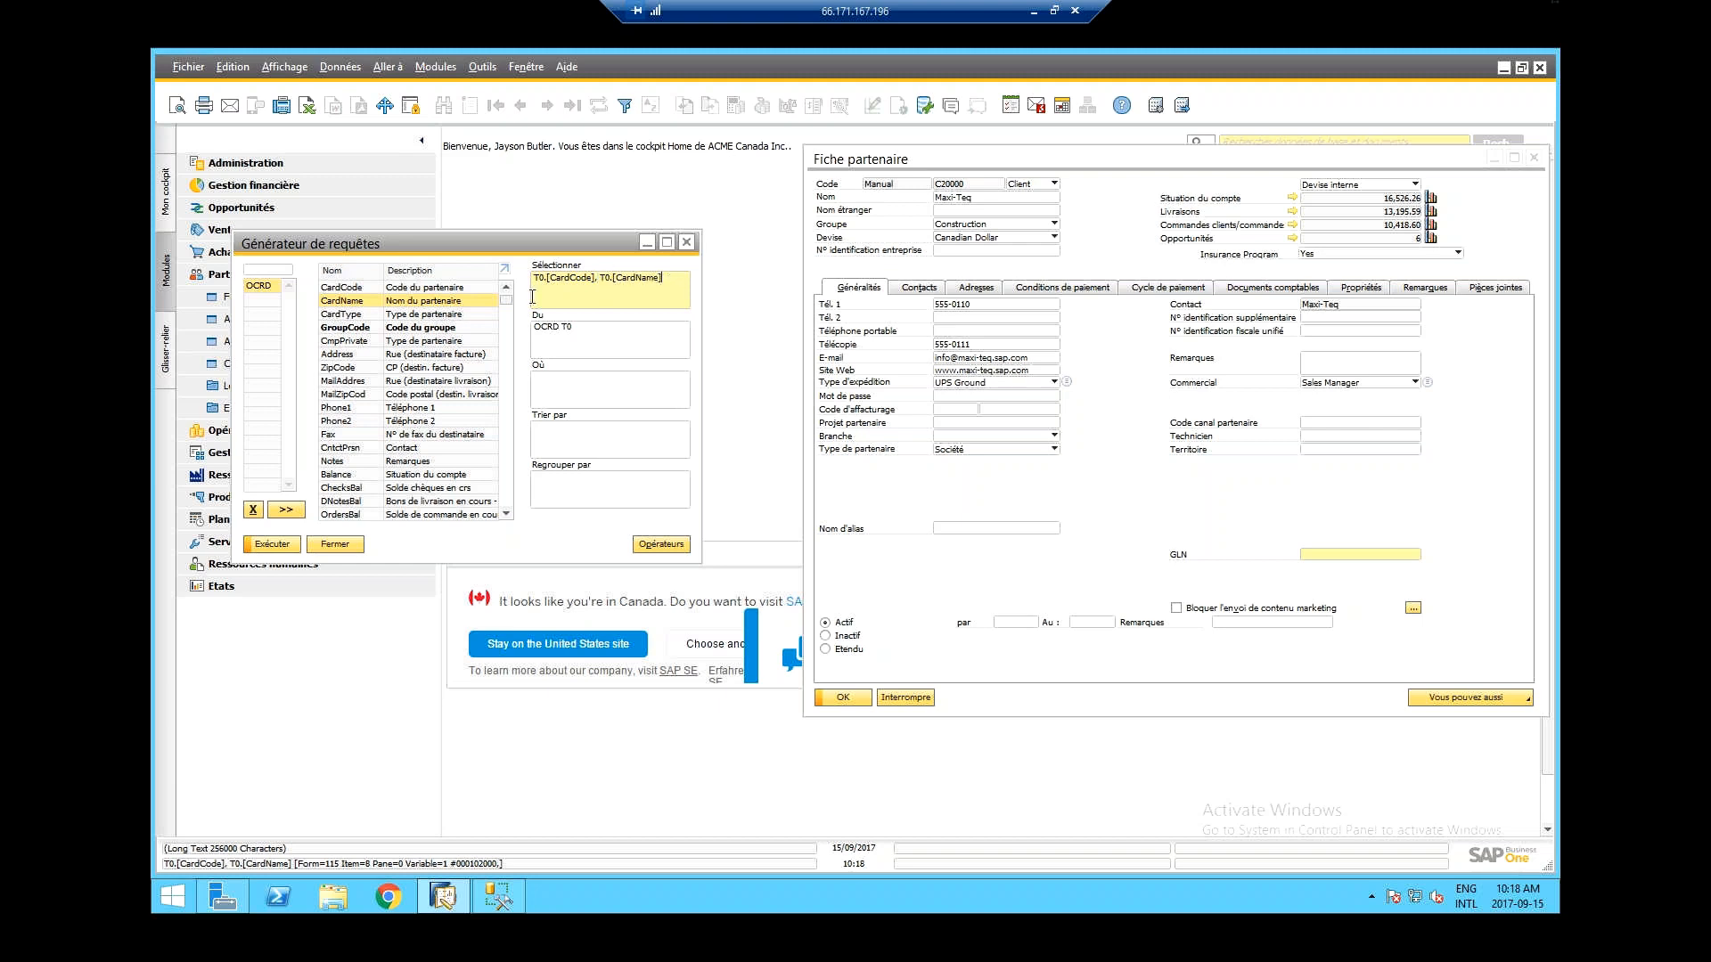
- Add the GroupCode and Phone1 fields to the selection and run the query on OCRD
double_click(353, 329)
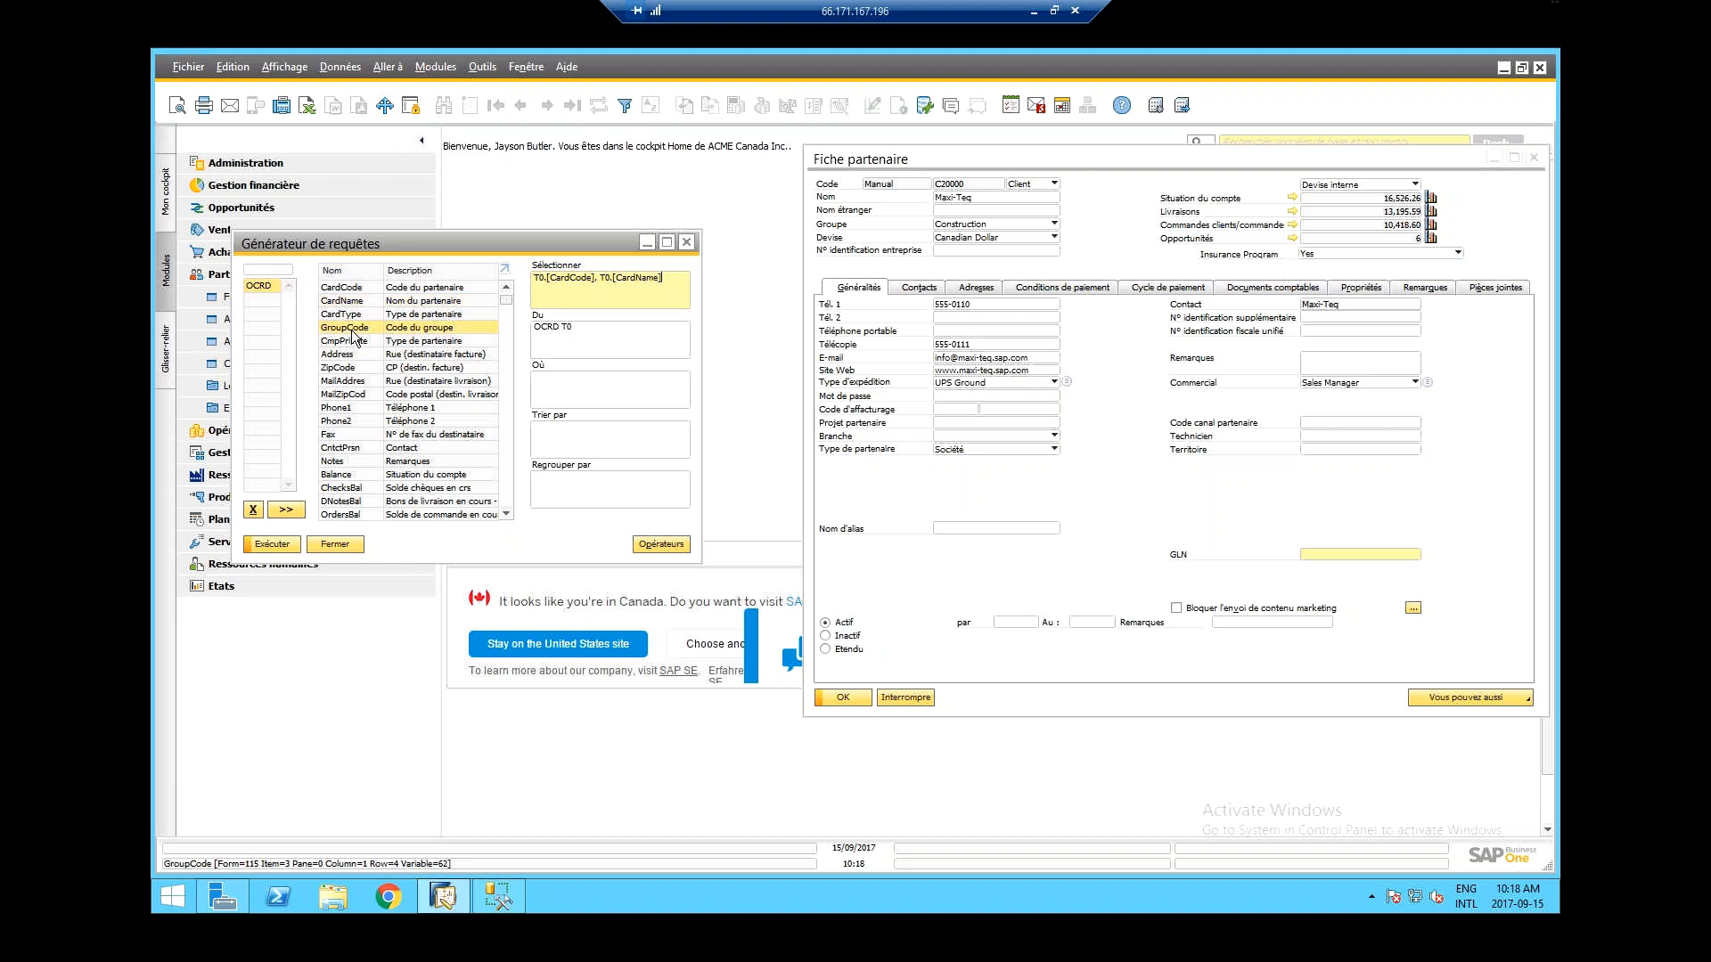
double_click(356, 406)
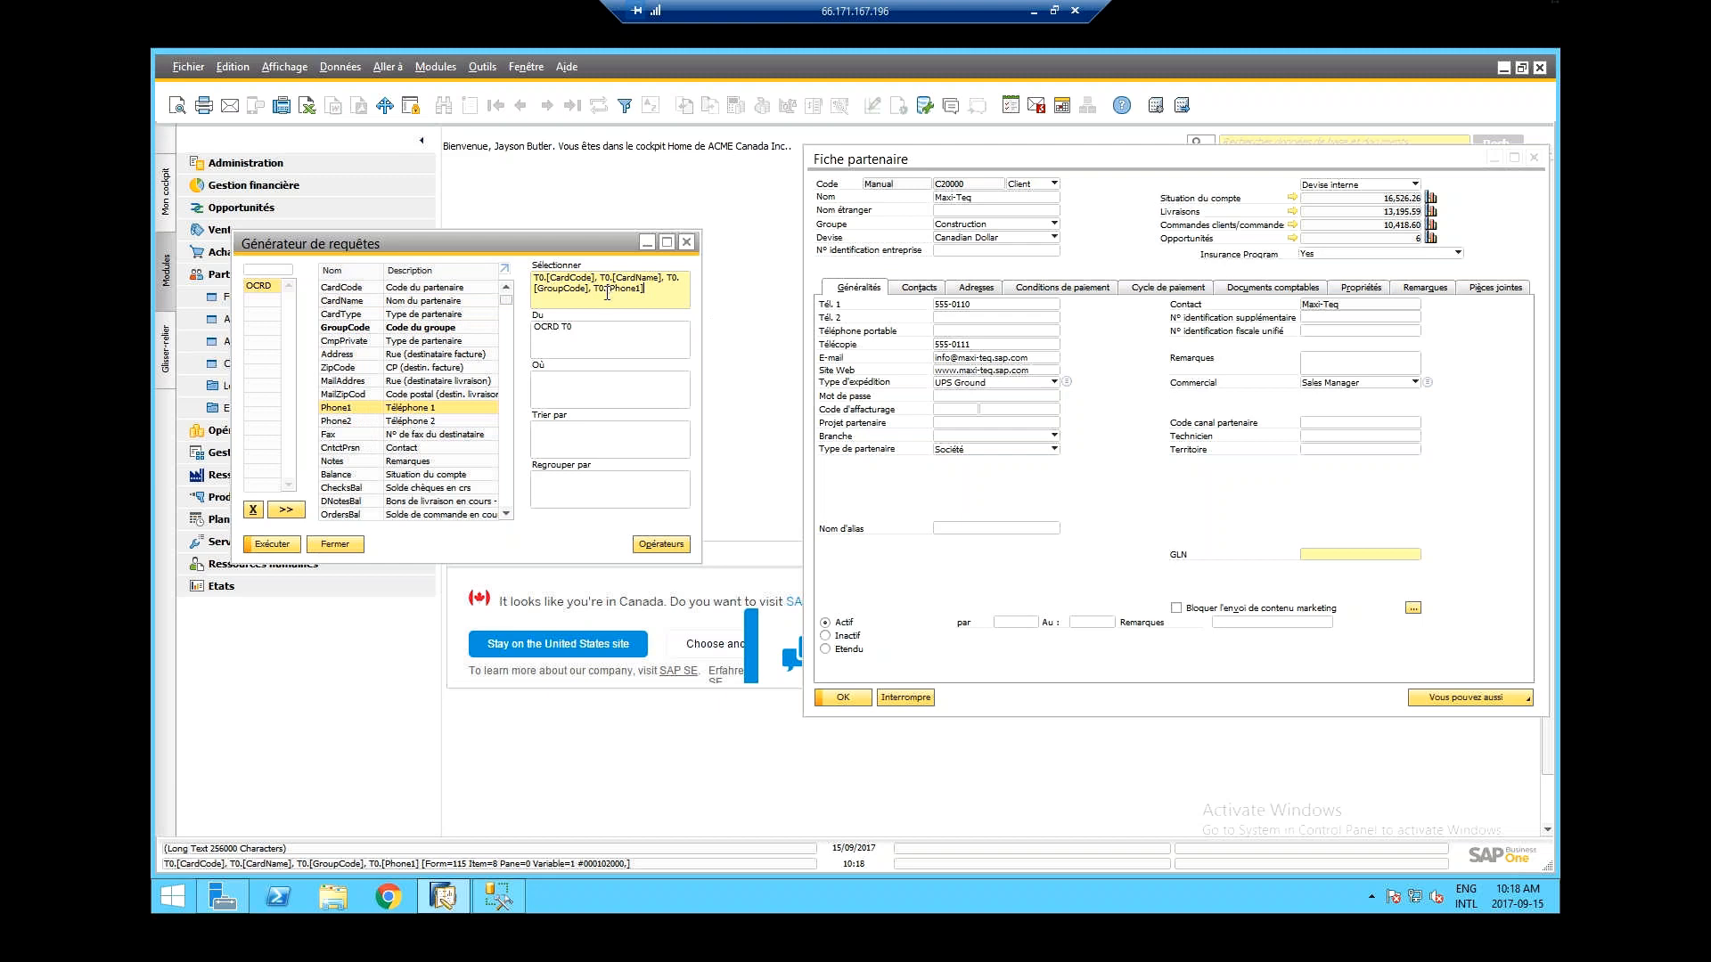
key("ctrl+a")
left_click(666, 288)
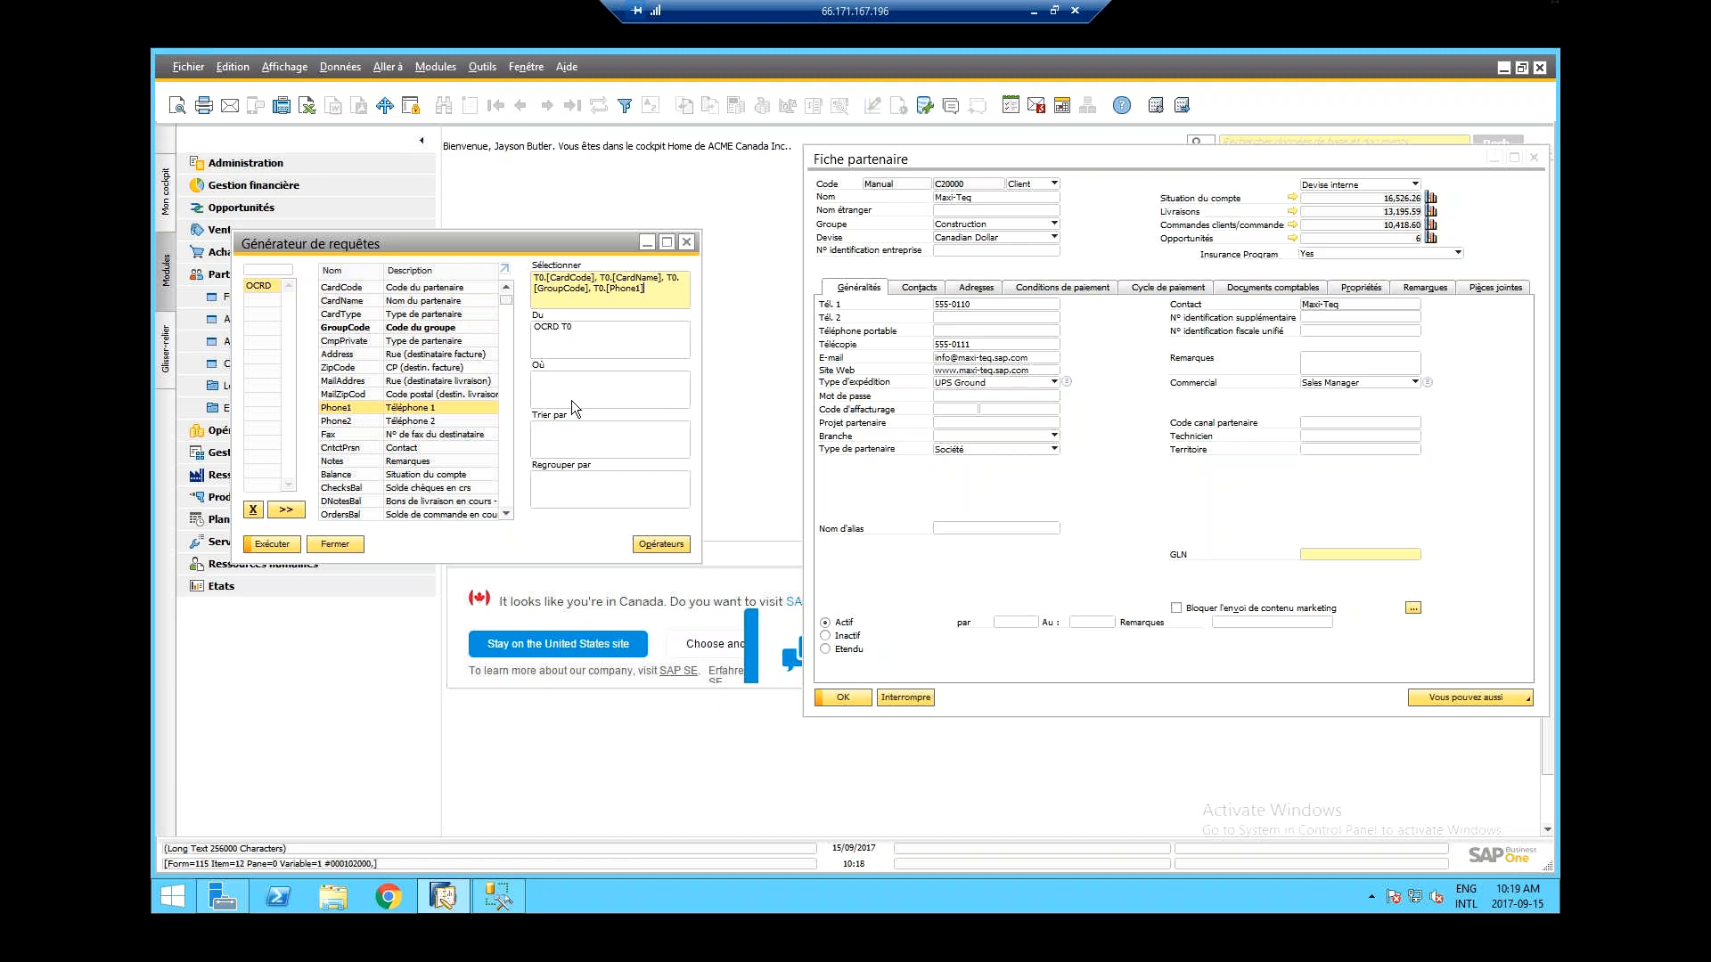
left_click(271, 544)
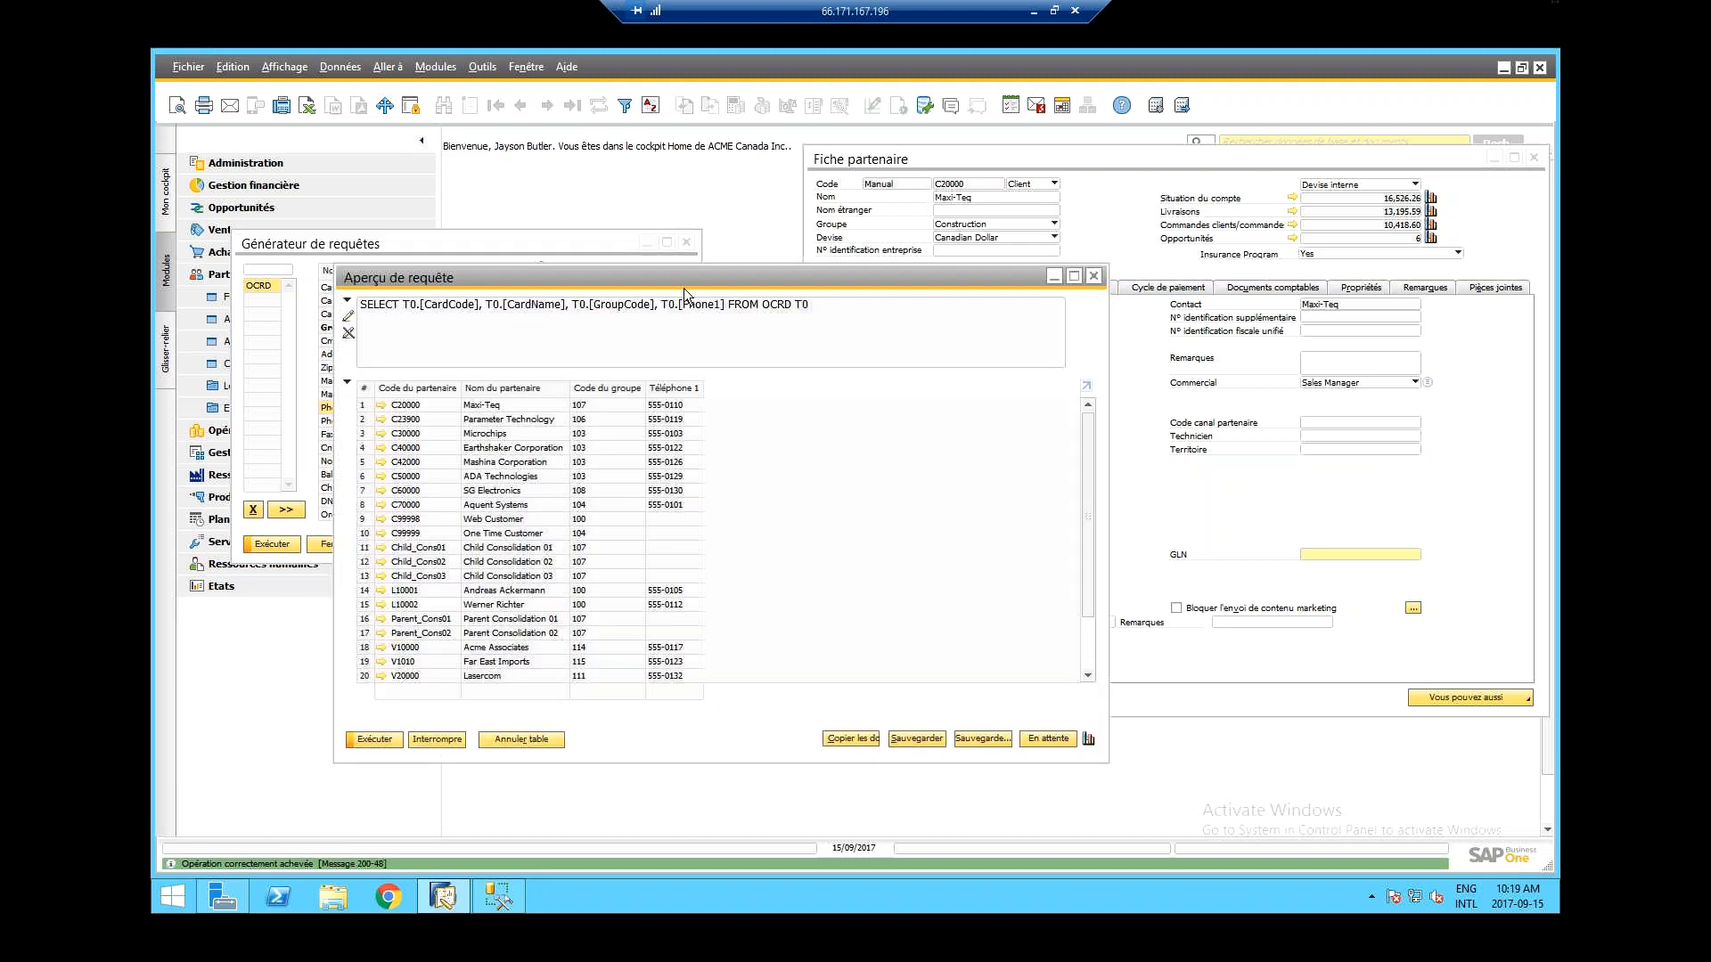
left_click_drag(684, 281, 747, 193)
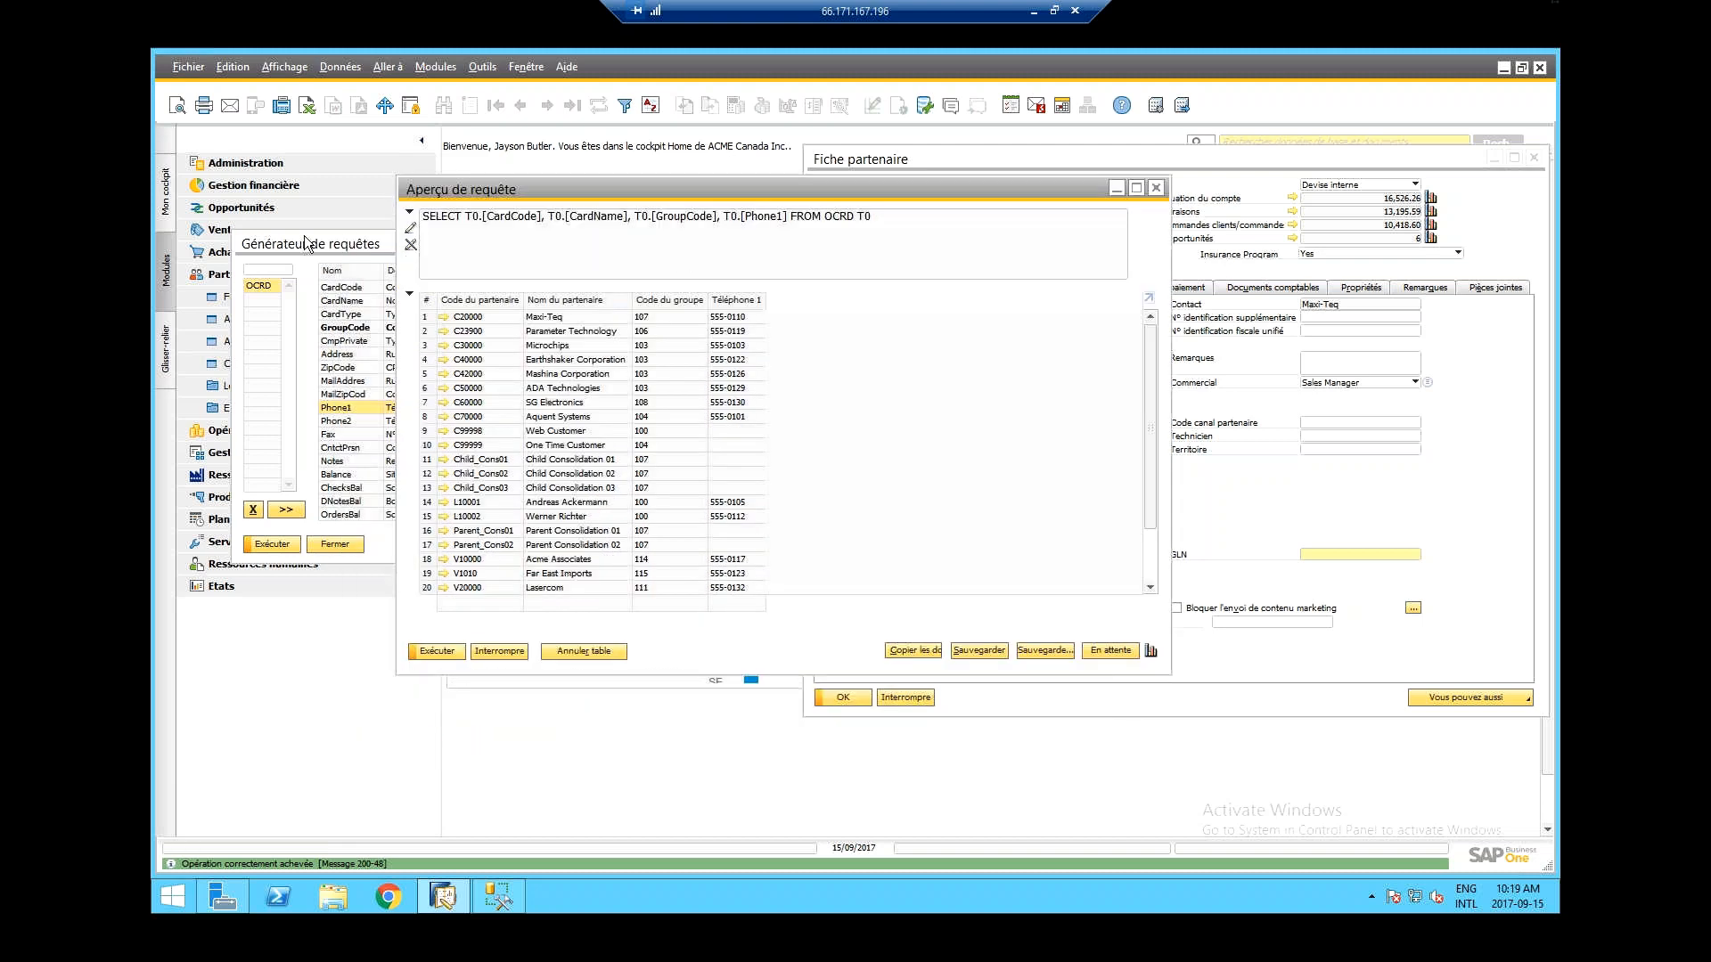
- Examine the generated SELECT statement and the returned business partner rows in the query preview (Aperçu de requête)
left_click(425, 216)
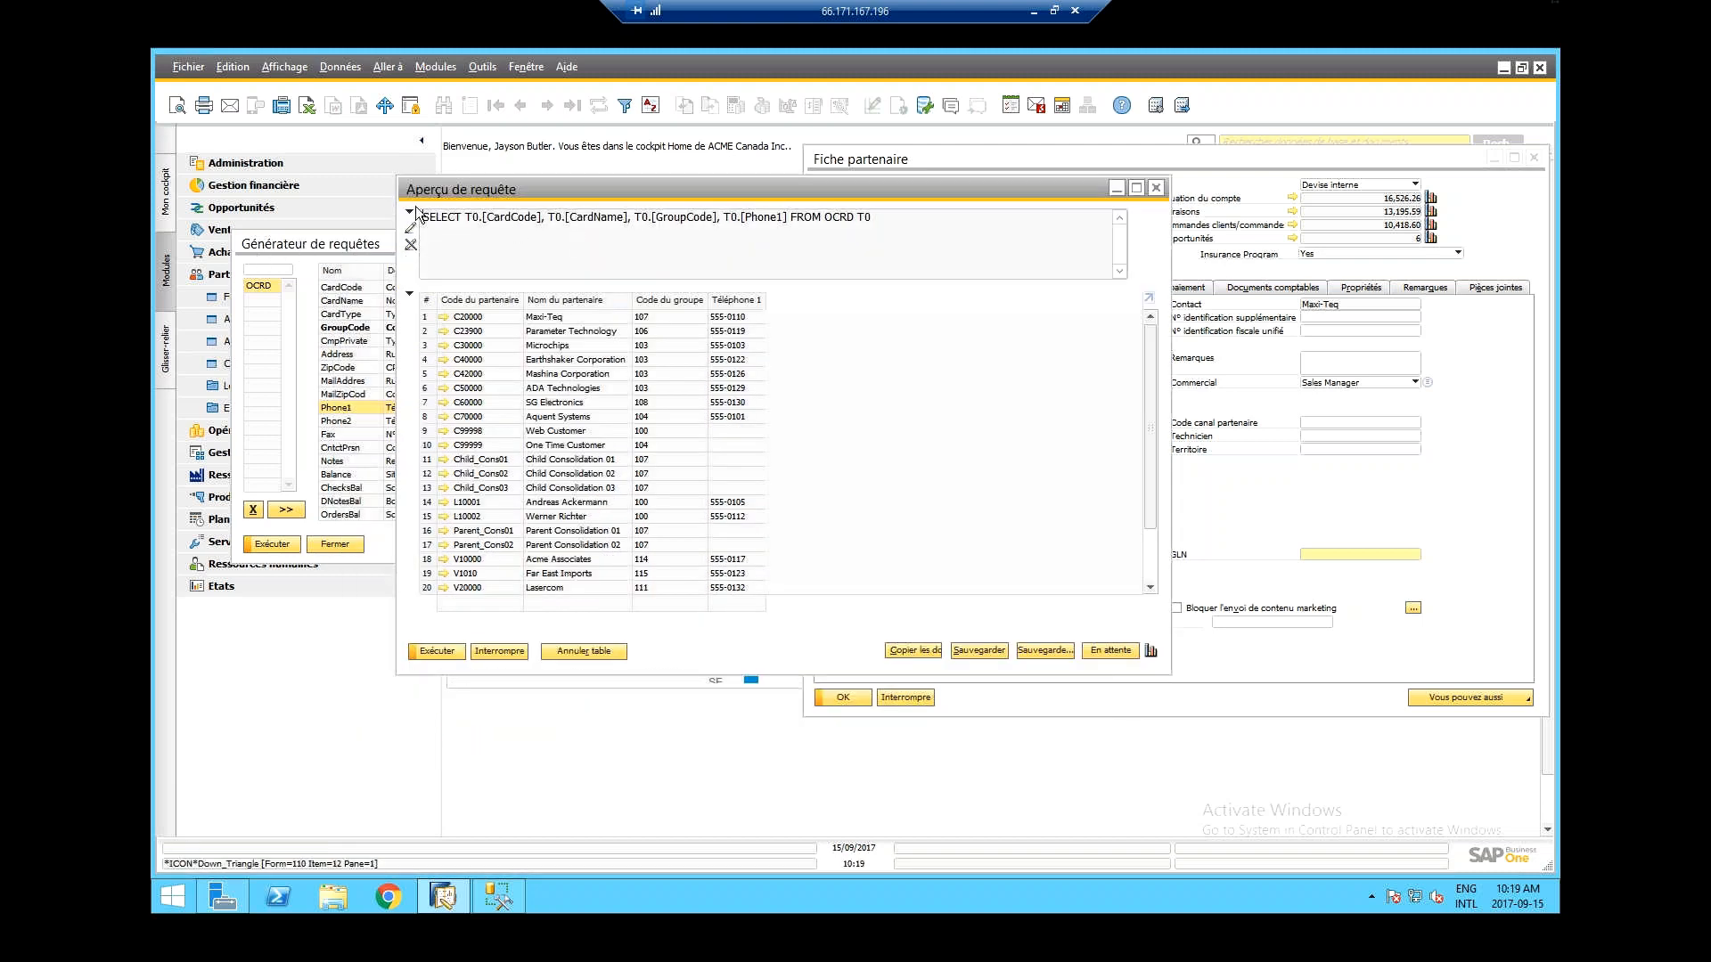
key("ctrl+a")
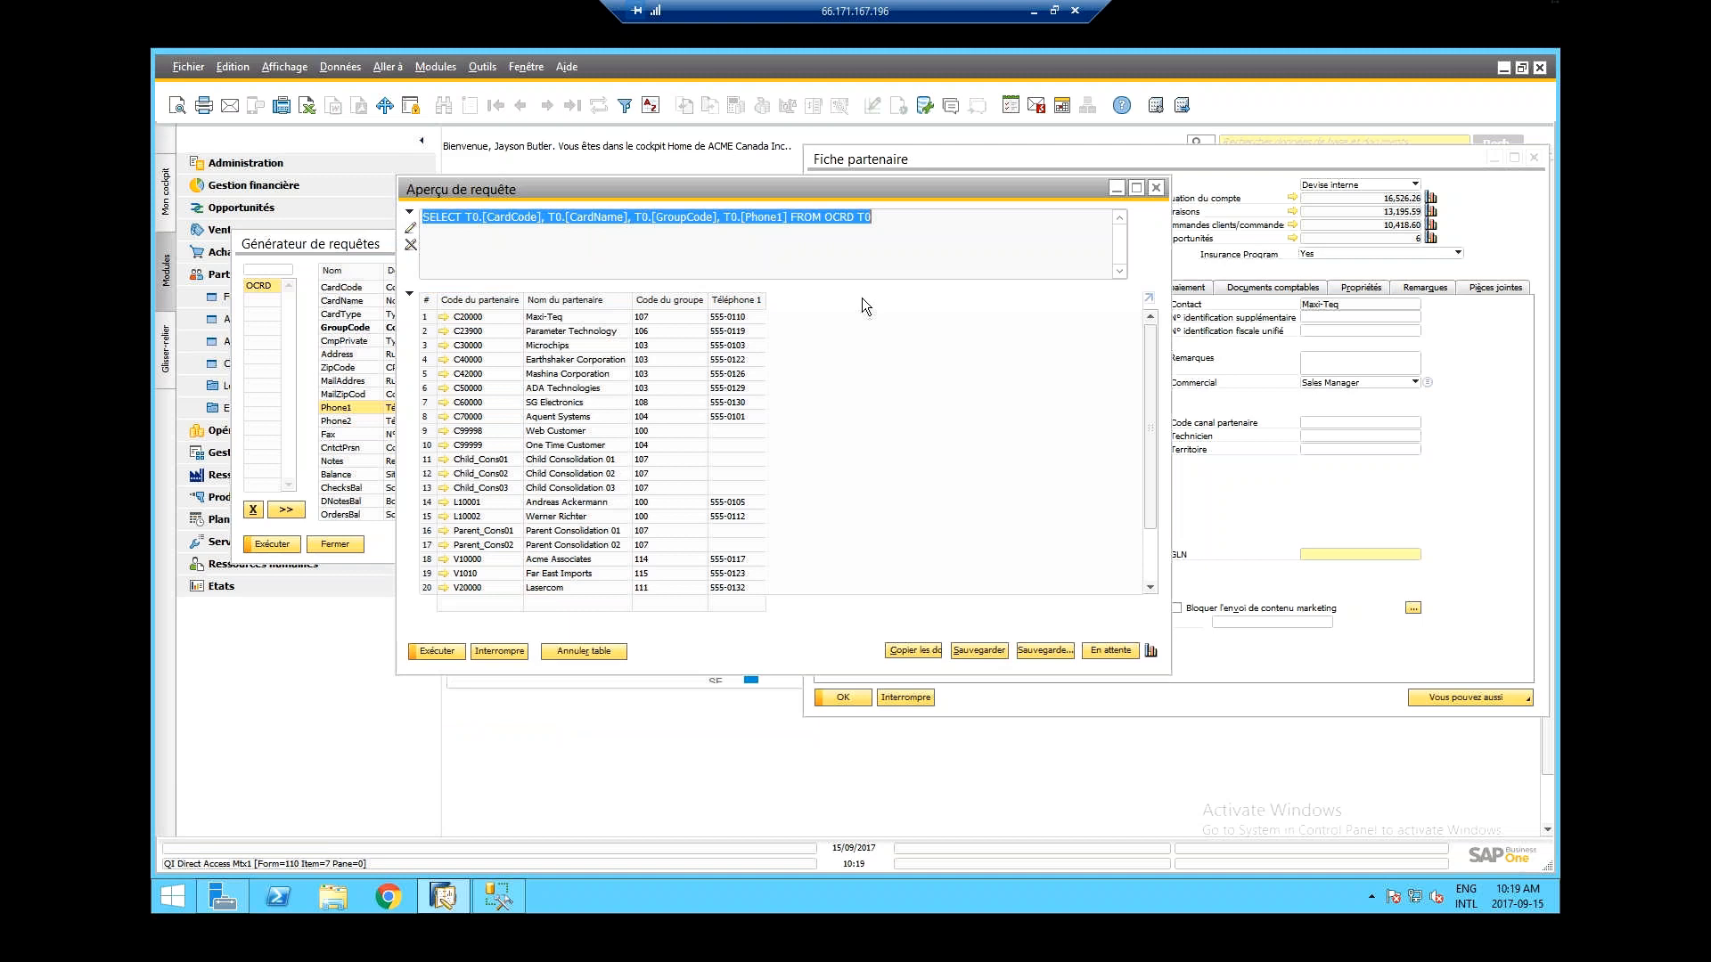
left_click(487, 228)
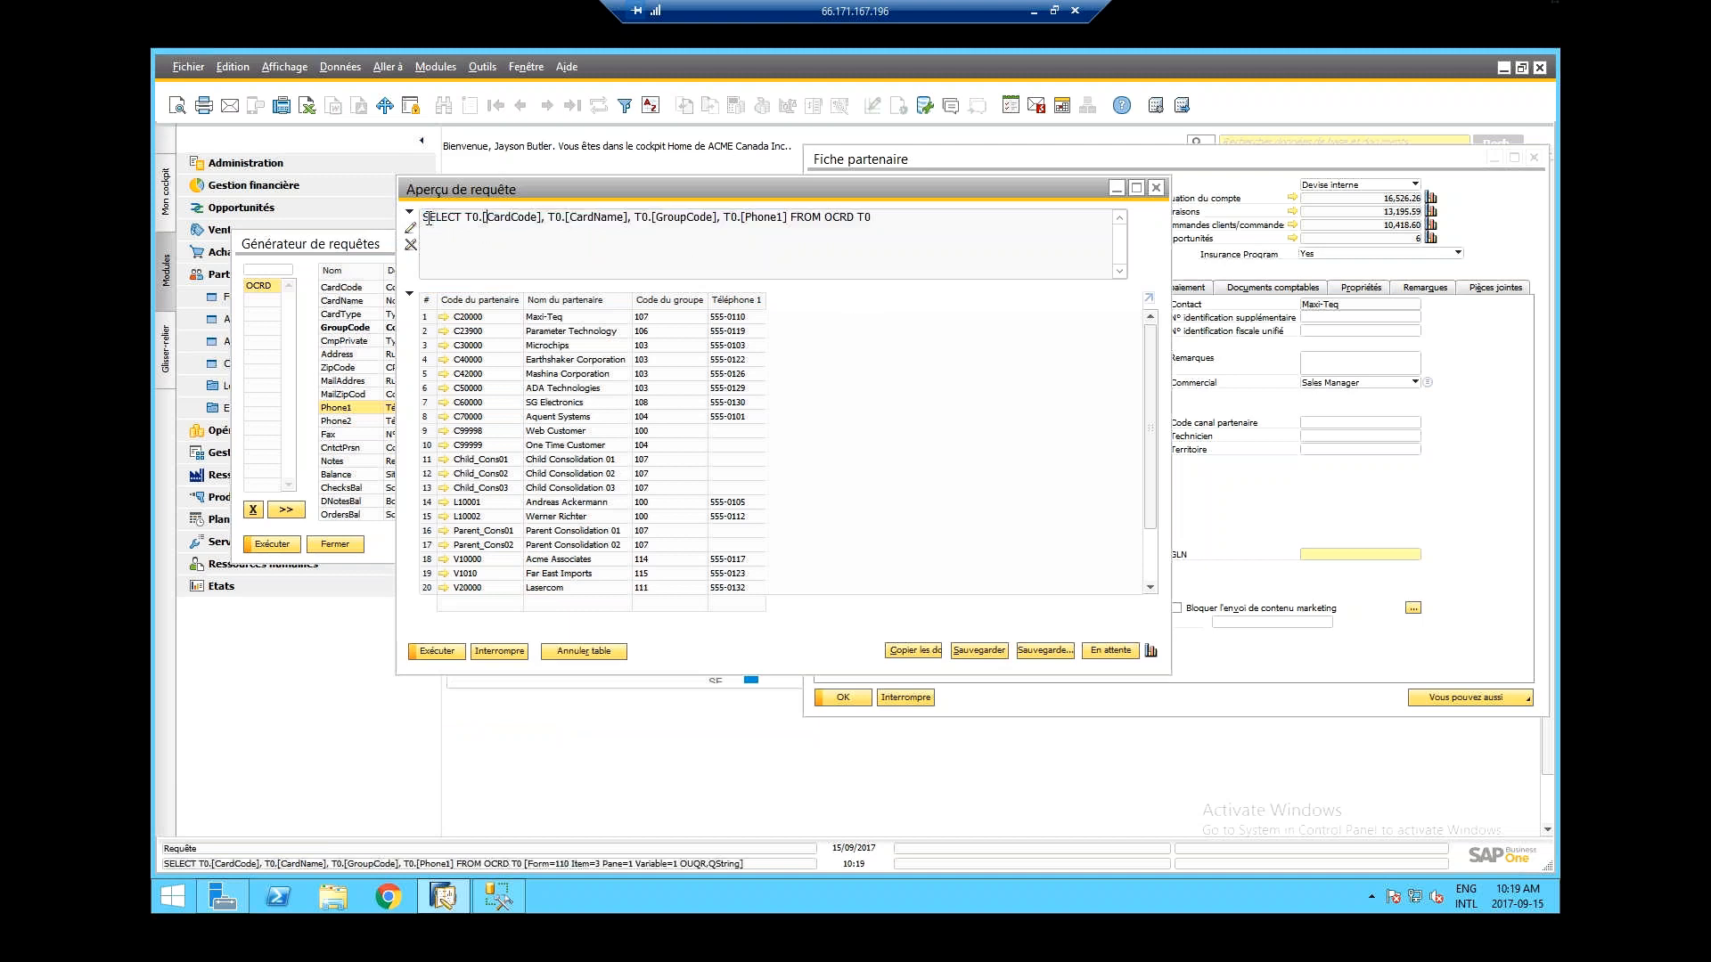
key("ctrl+a")
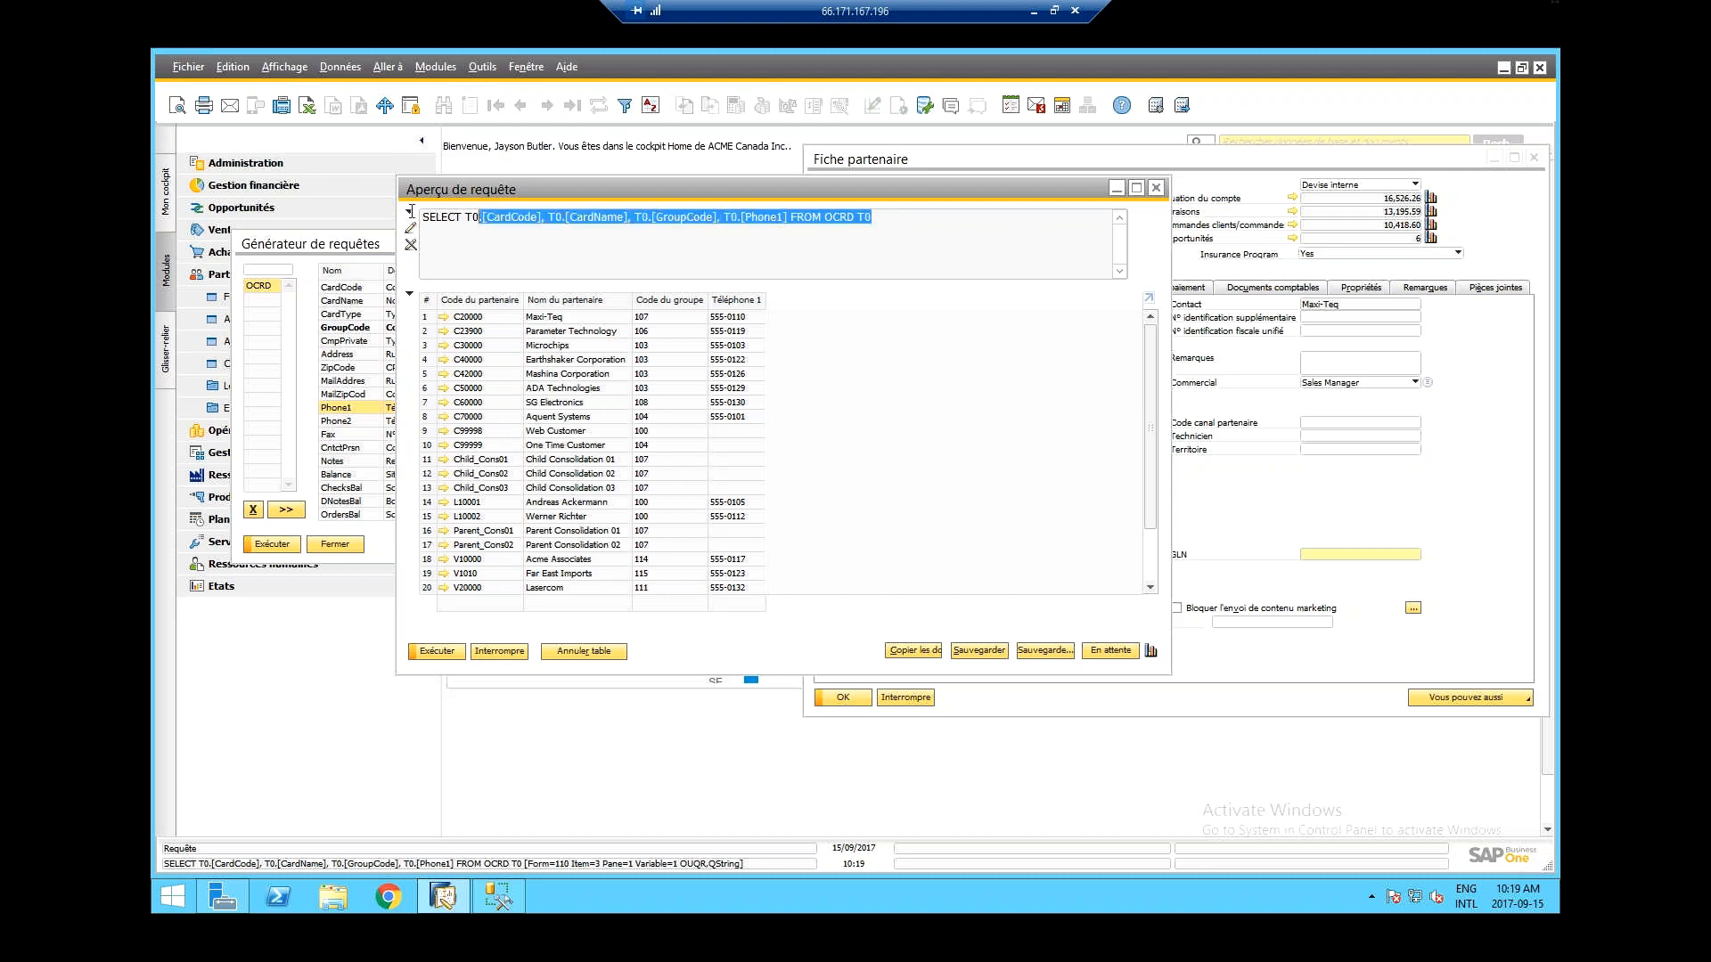
left_click(519, 241)
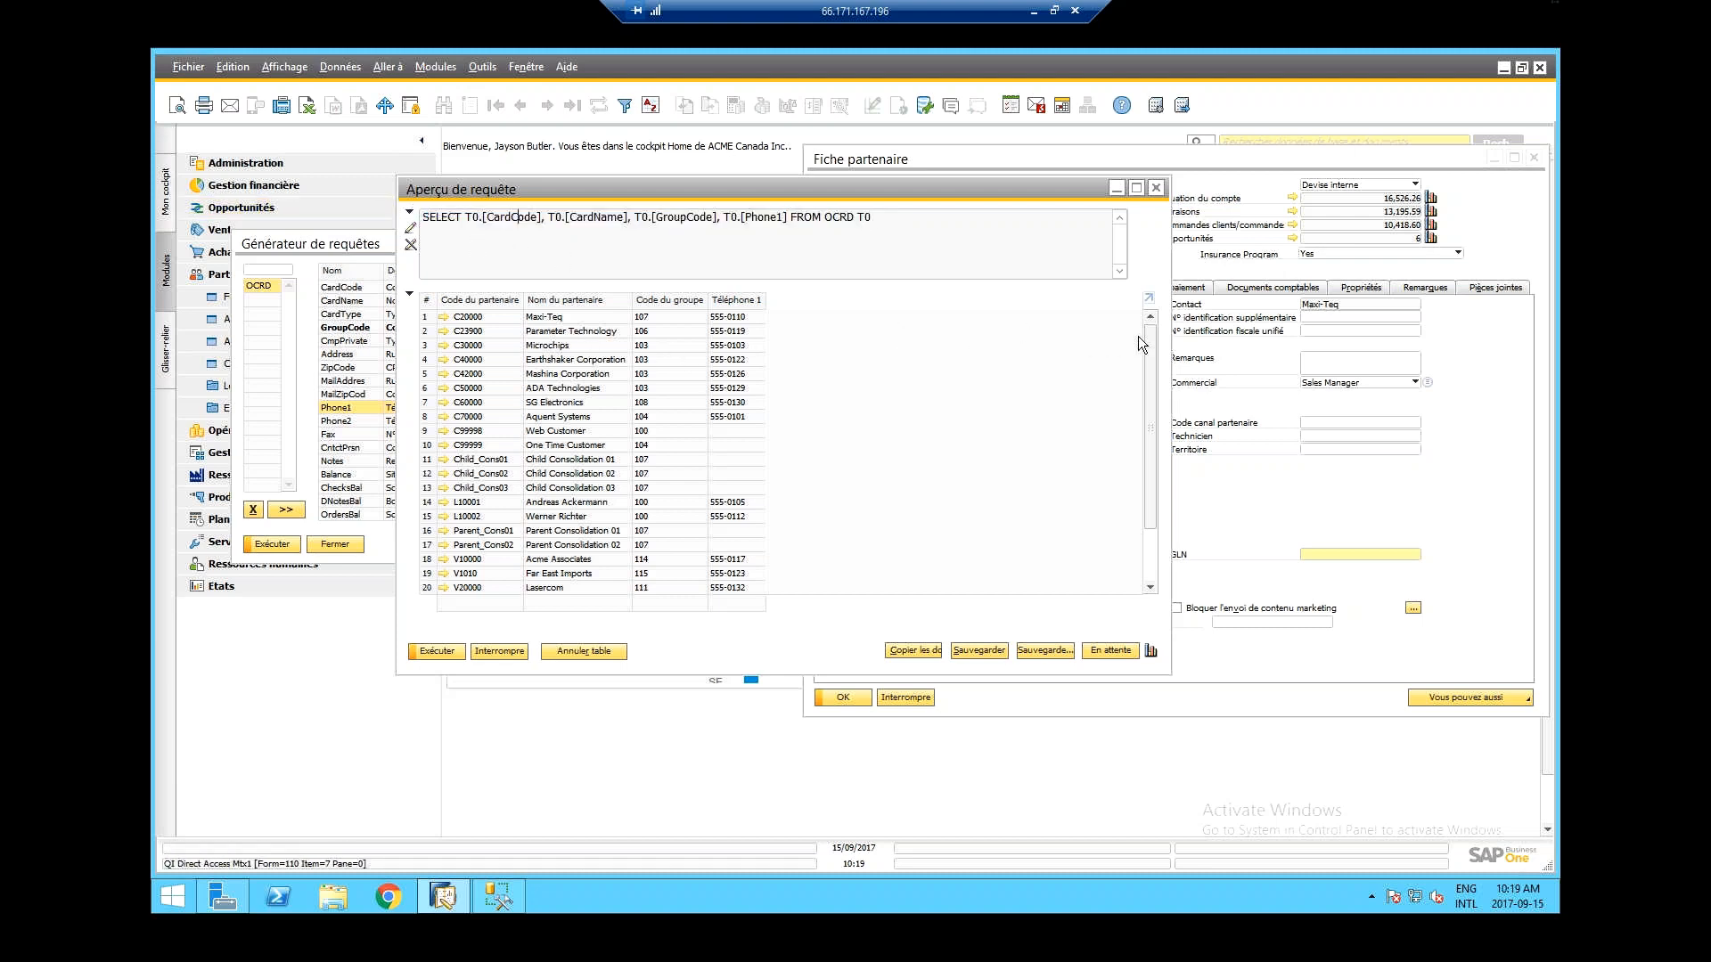
mouse_move(1148, 338)
left_mouse_down()
mouse_move(1155, 406)
mouse_move(1130, 354)
left_mouse_up()
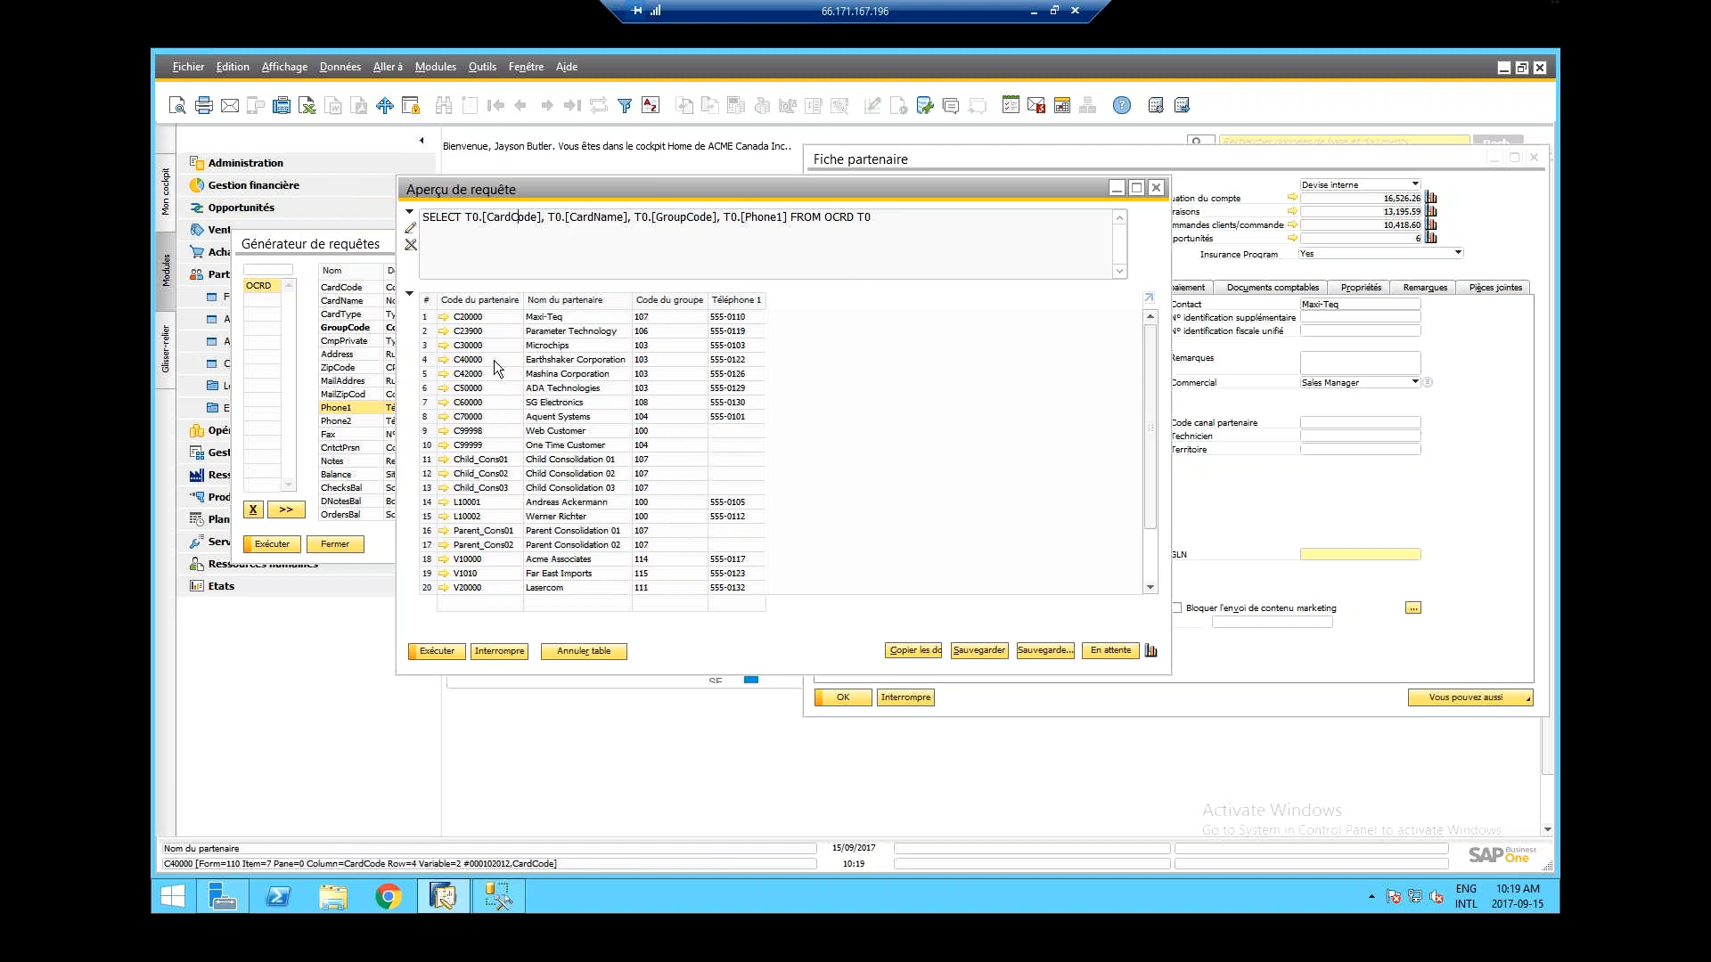
right_click(441, 309)
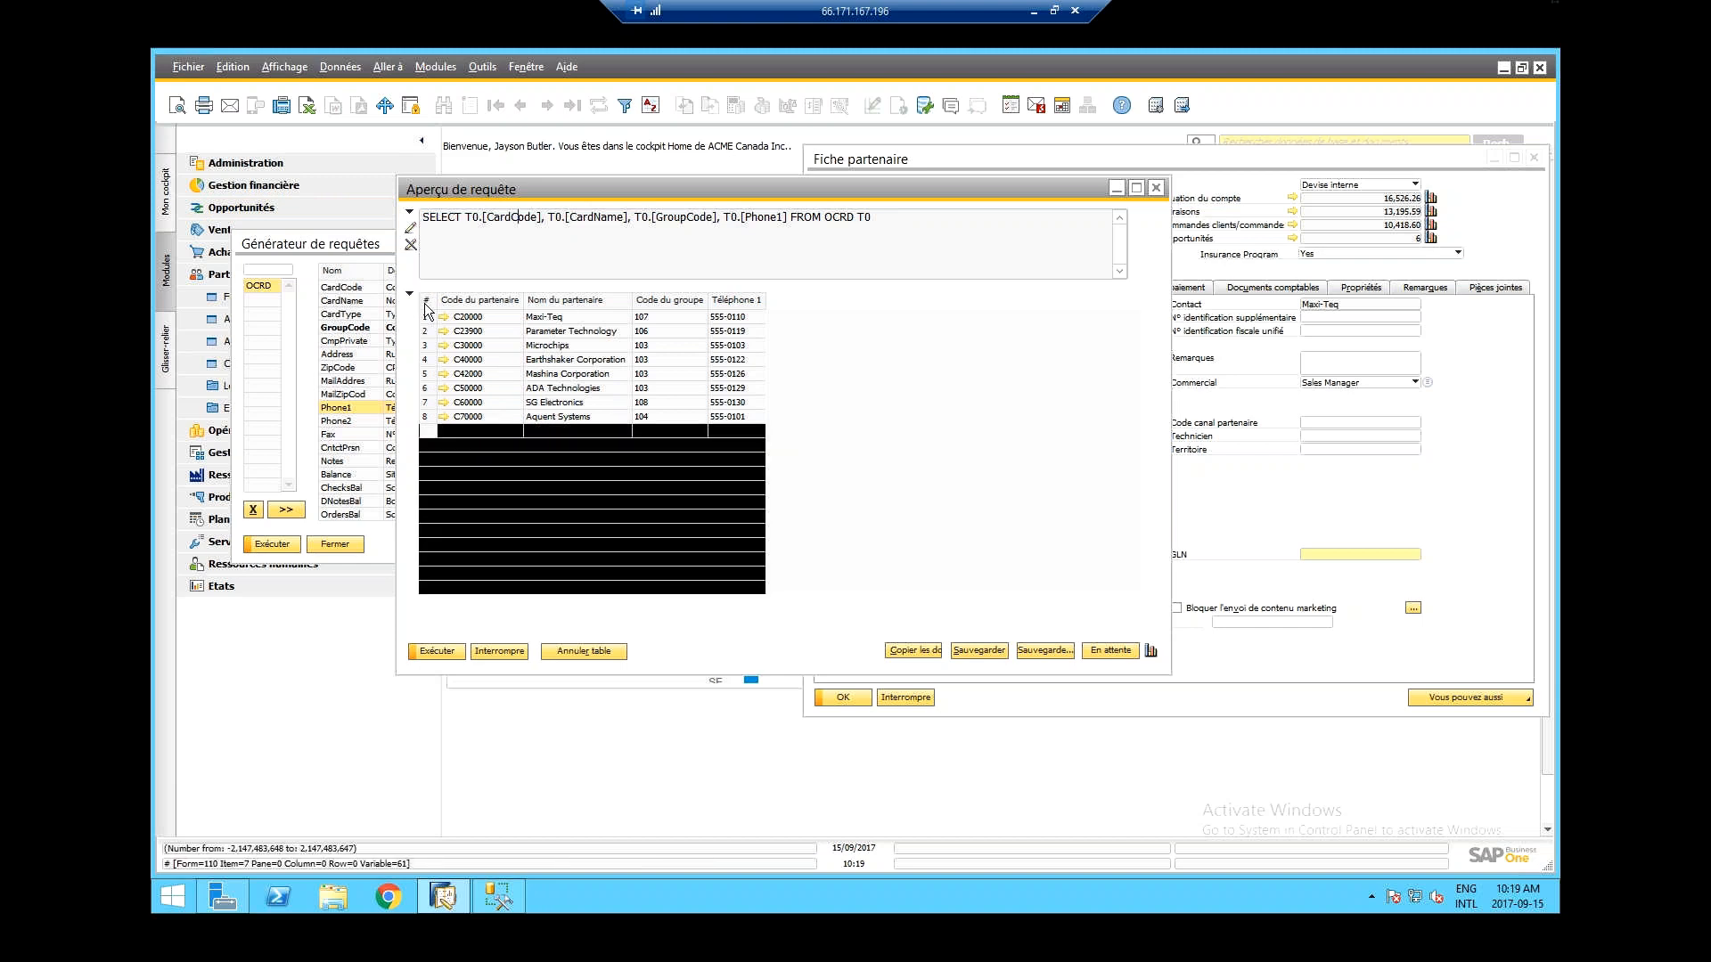
- Copy the previewed query results into a blank Excel workbook, autofit its columns, and return to SAP Business One
left_click(486, 338)
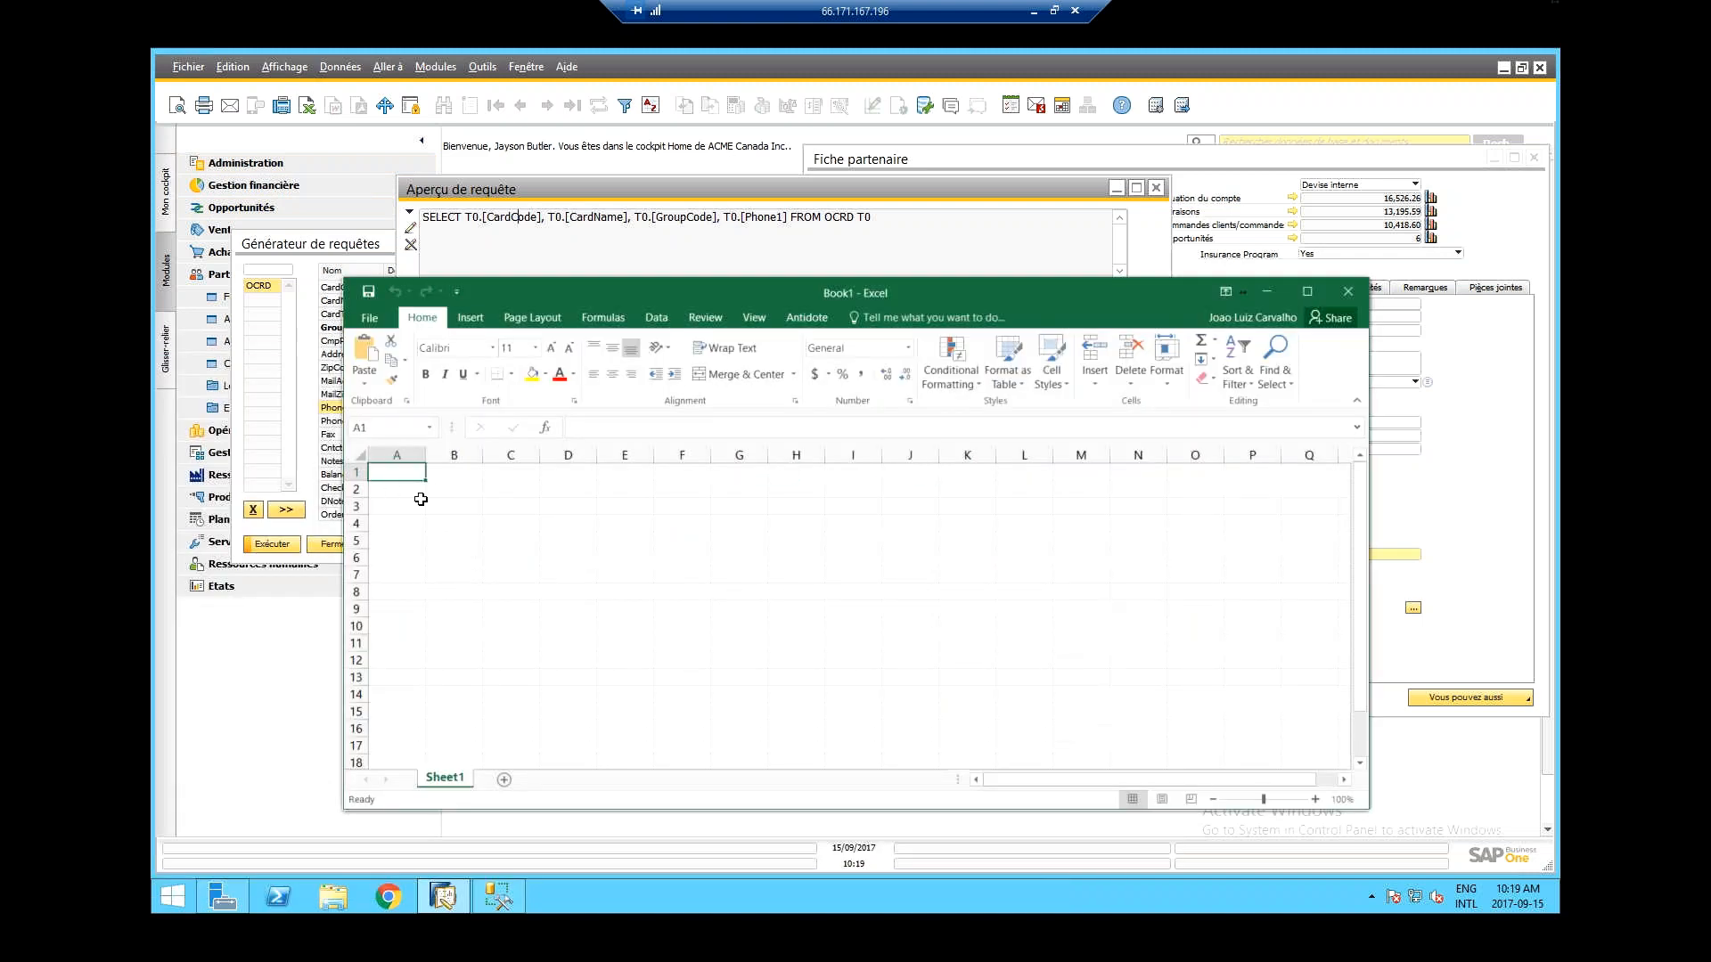
key("ctrl+v")
left_click(682, 558)
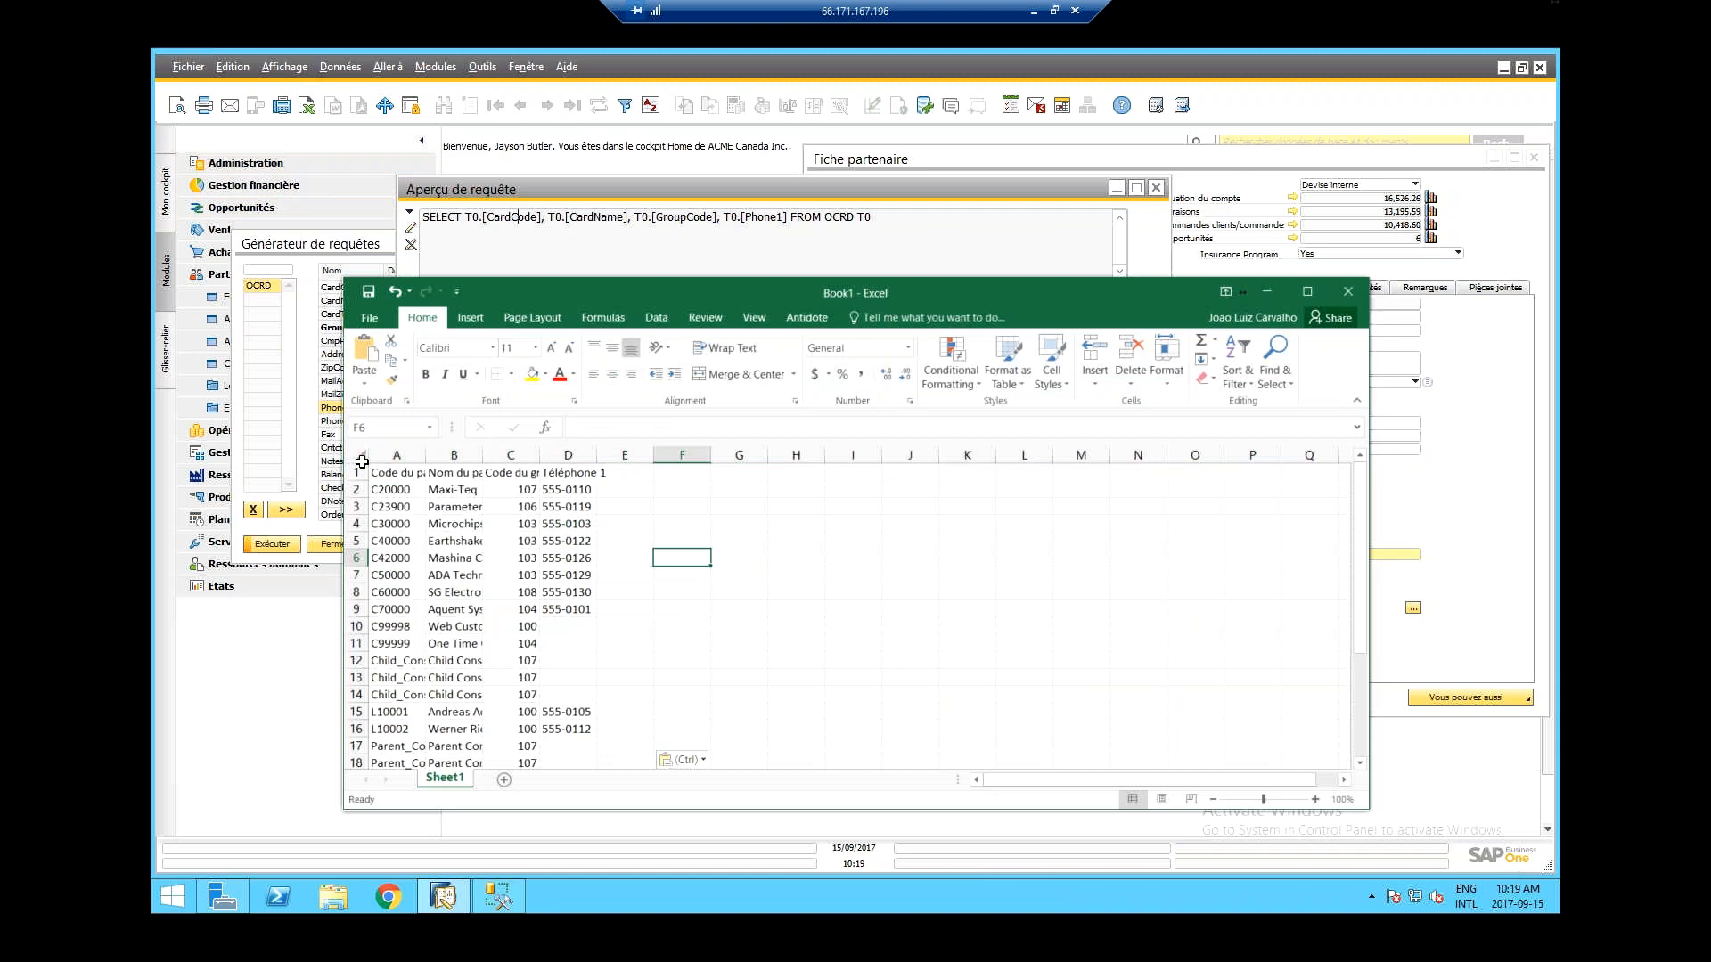
left_click(360, 456)
double_click(425, 455)
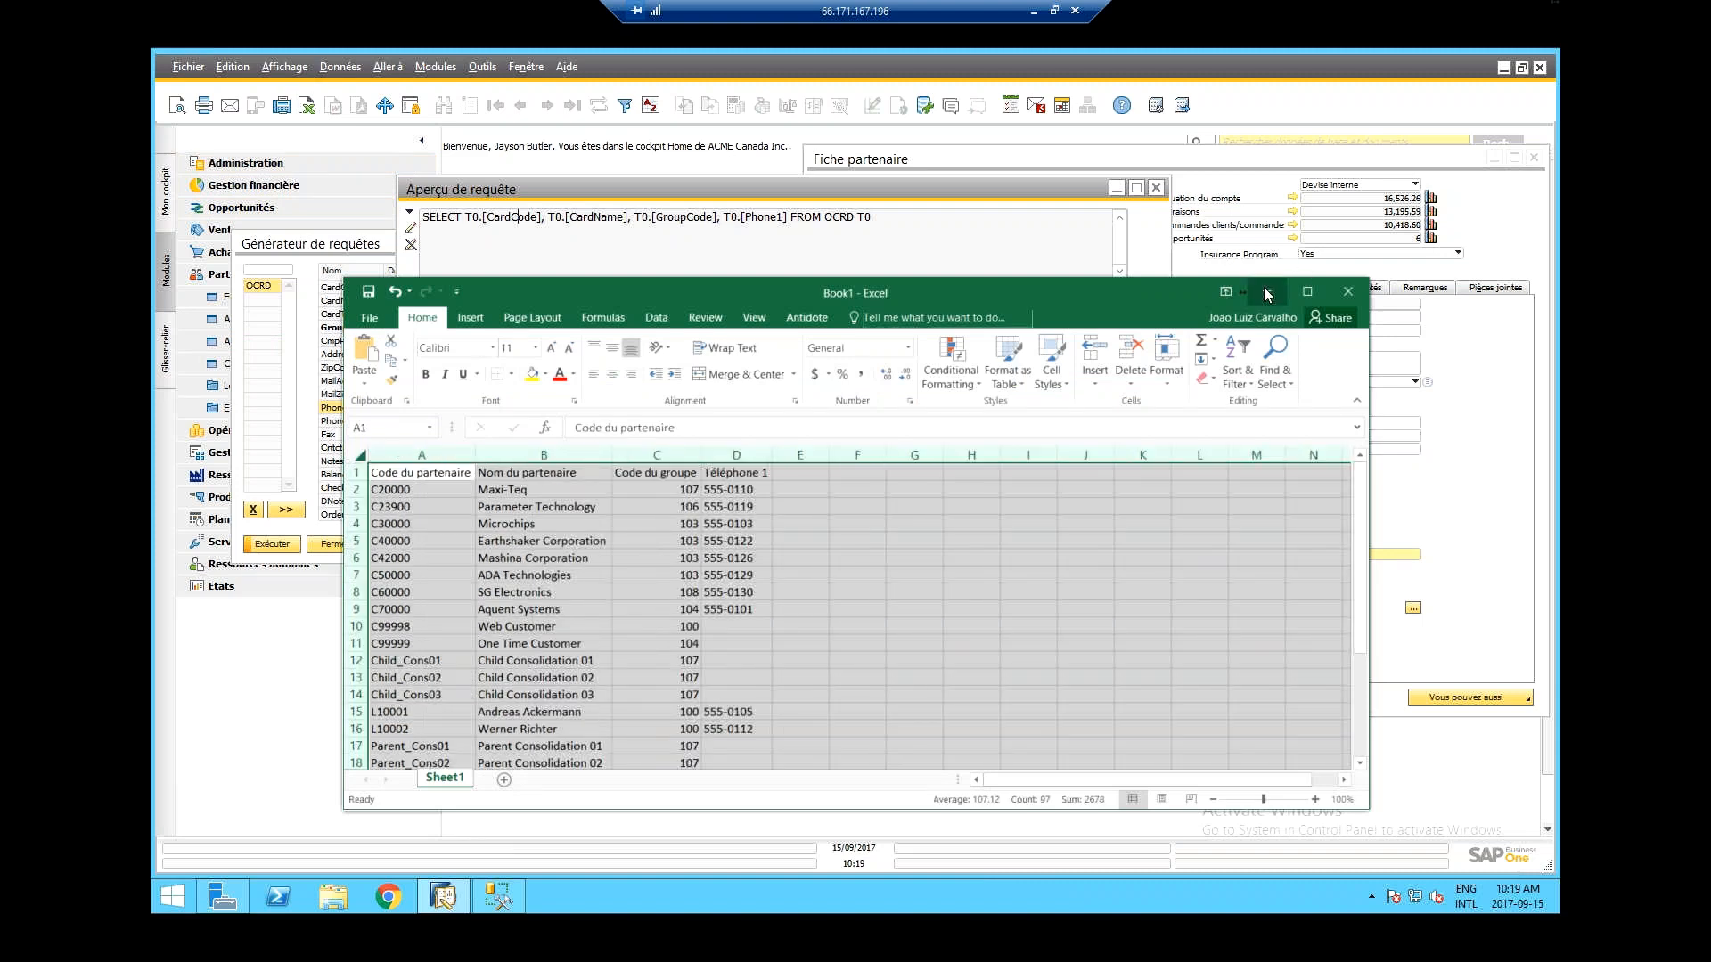
left_click(1266, 293)
left_click(307, 107)
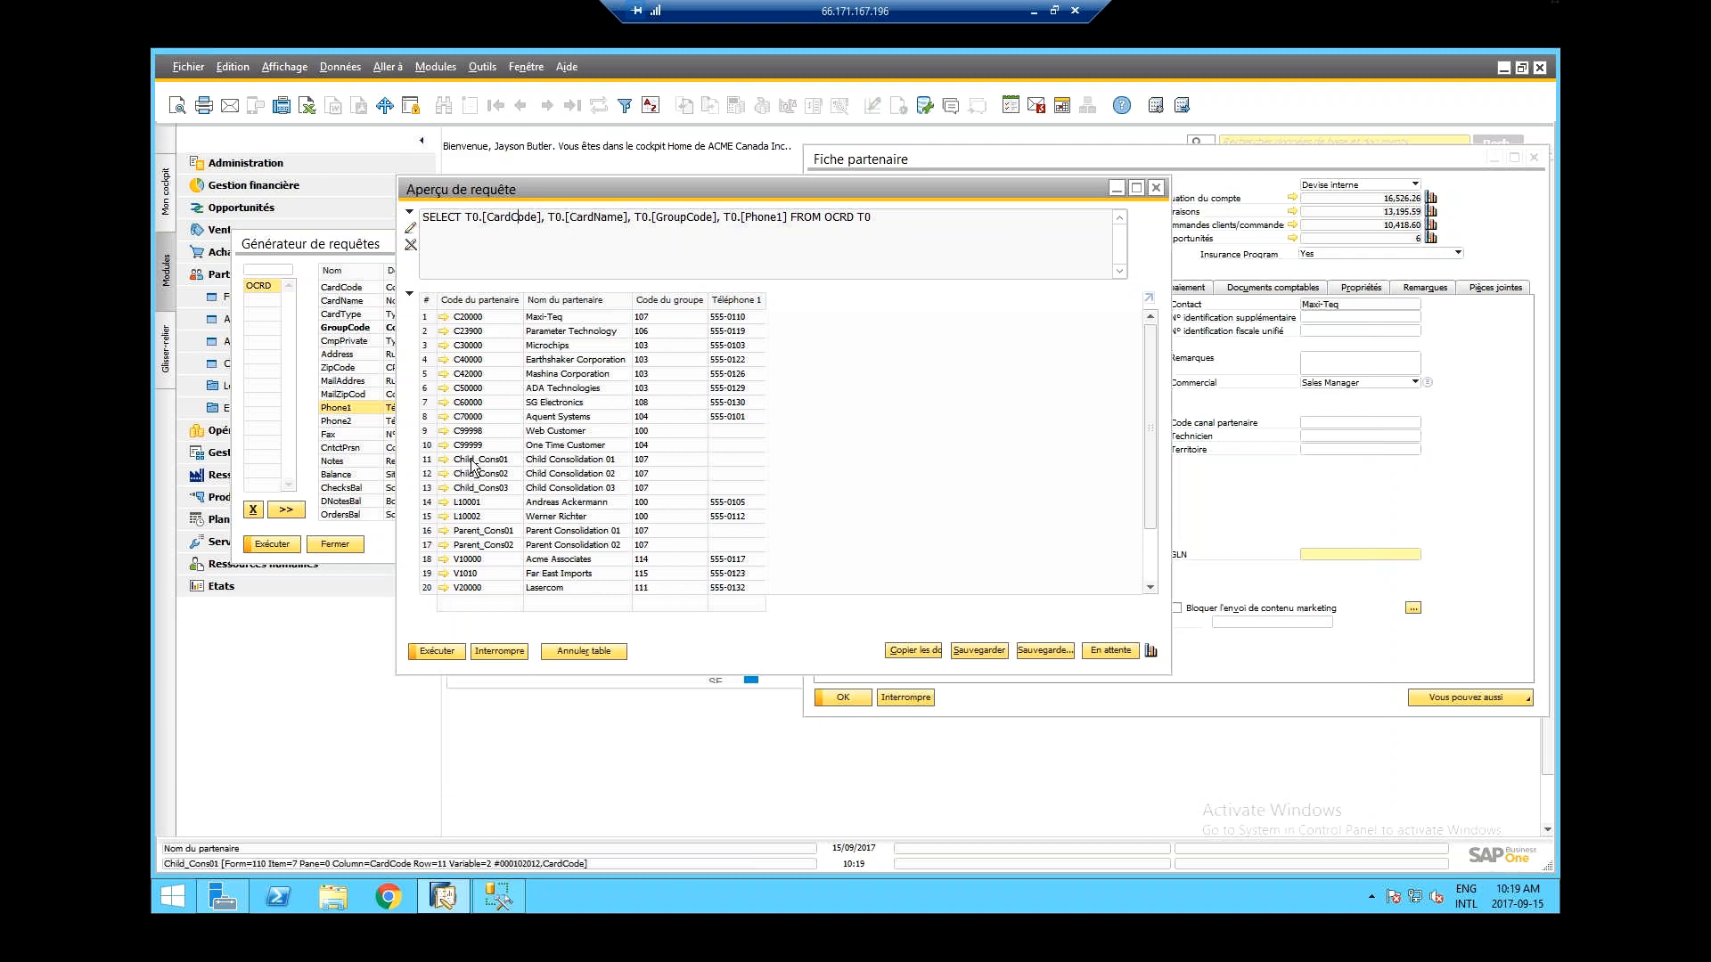
- Copy the generated OCRD SELECT statement from the preview into a new query in SQL Server Management Studio
left_click(690, 273)
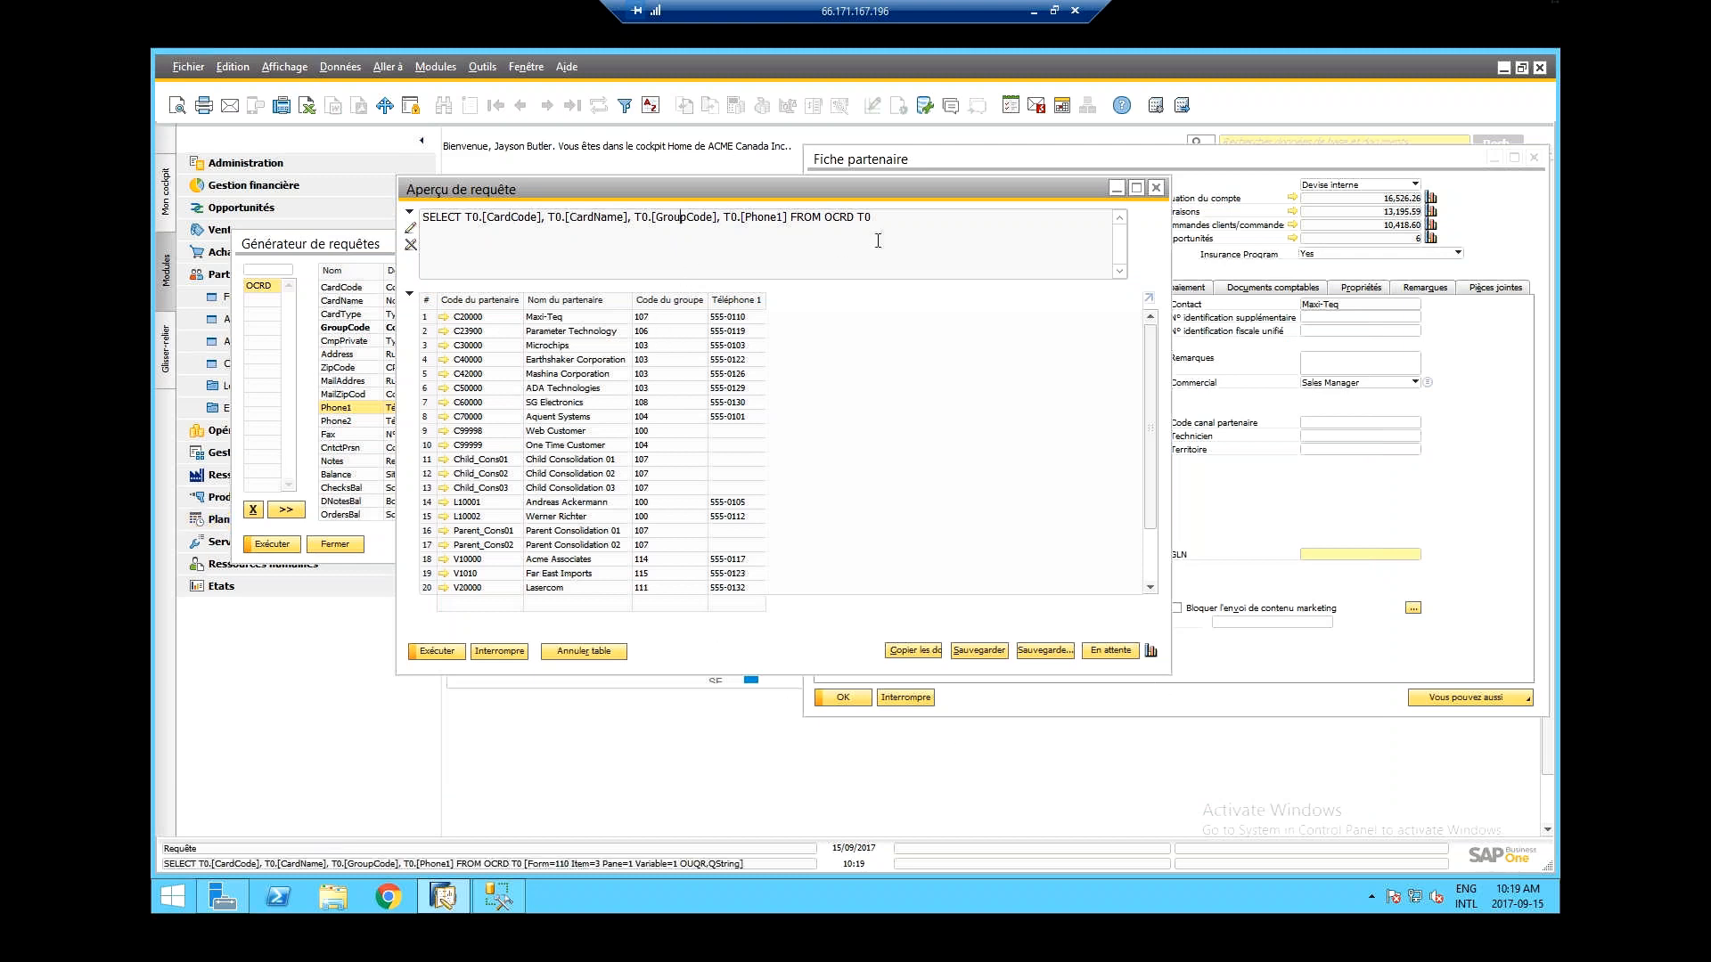
key("ctrl+a")
key("ctrl+c")
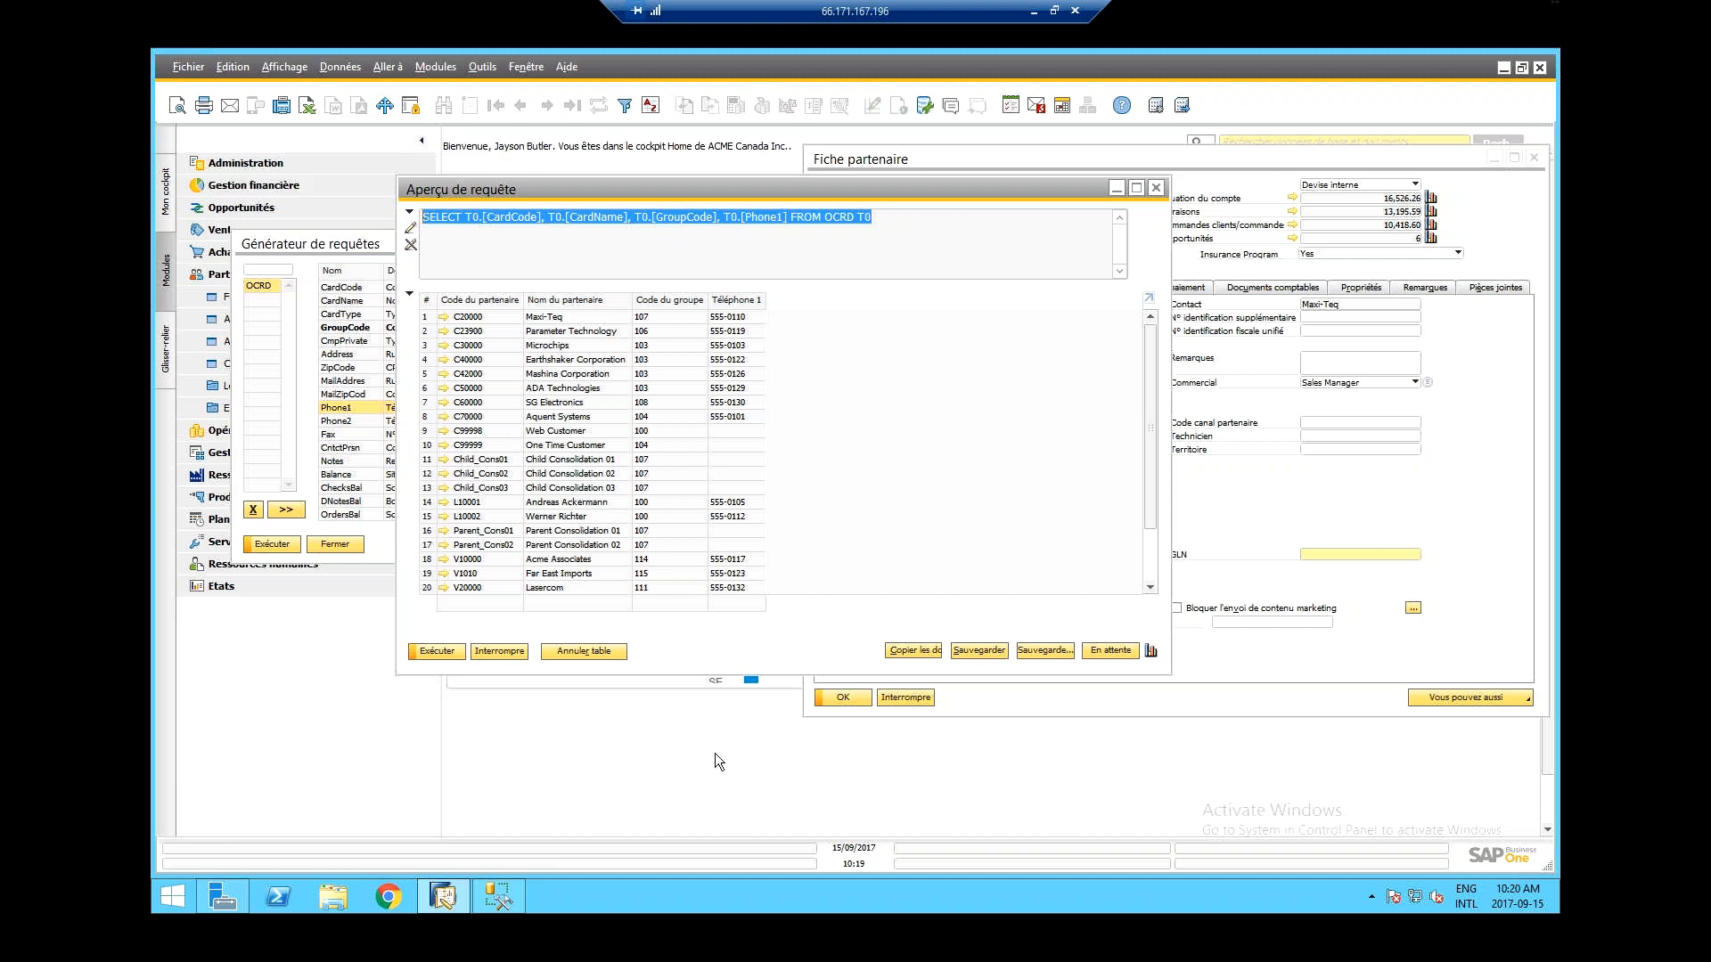
left_click(488, 896)
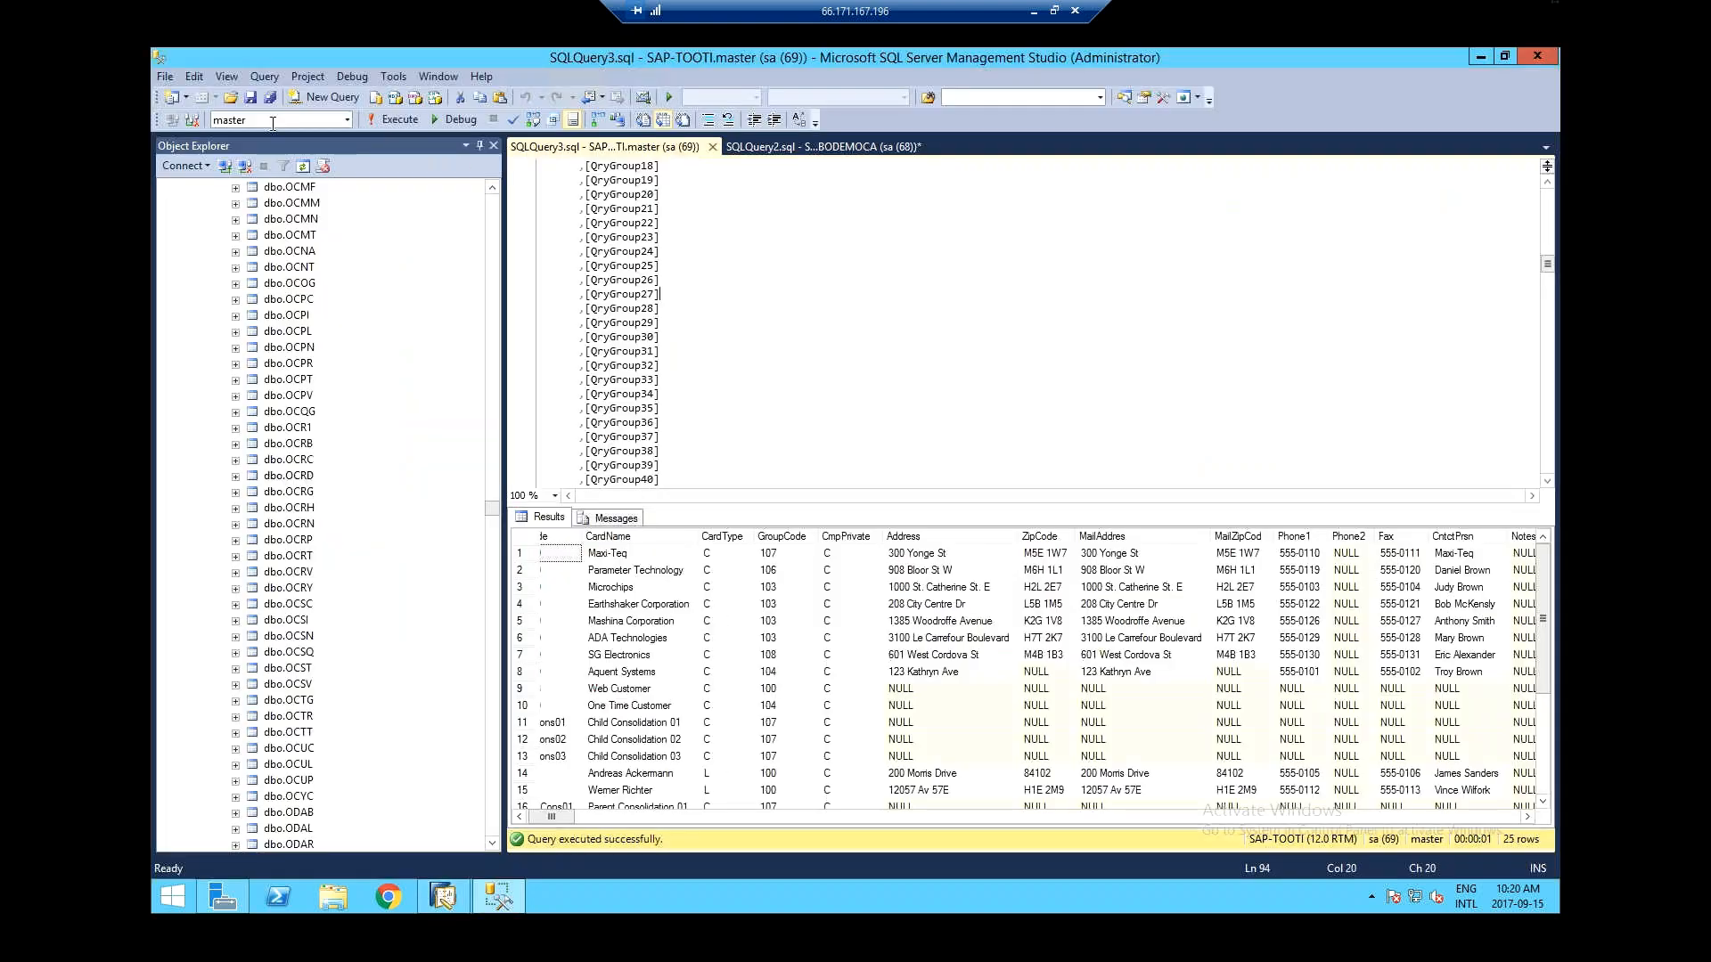
left_click(339, 96)
key("ctrl+v")
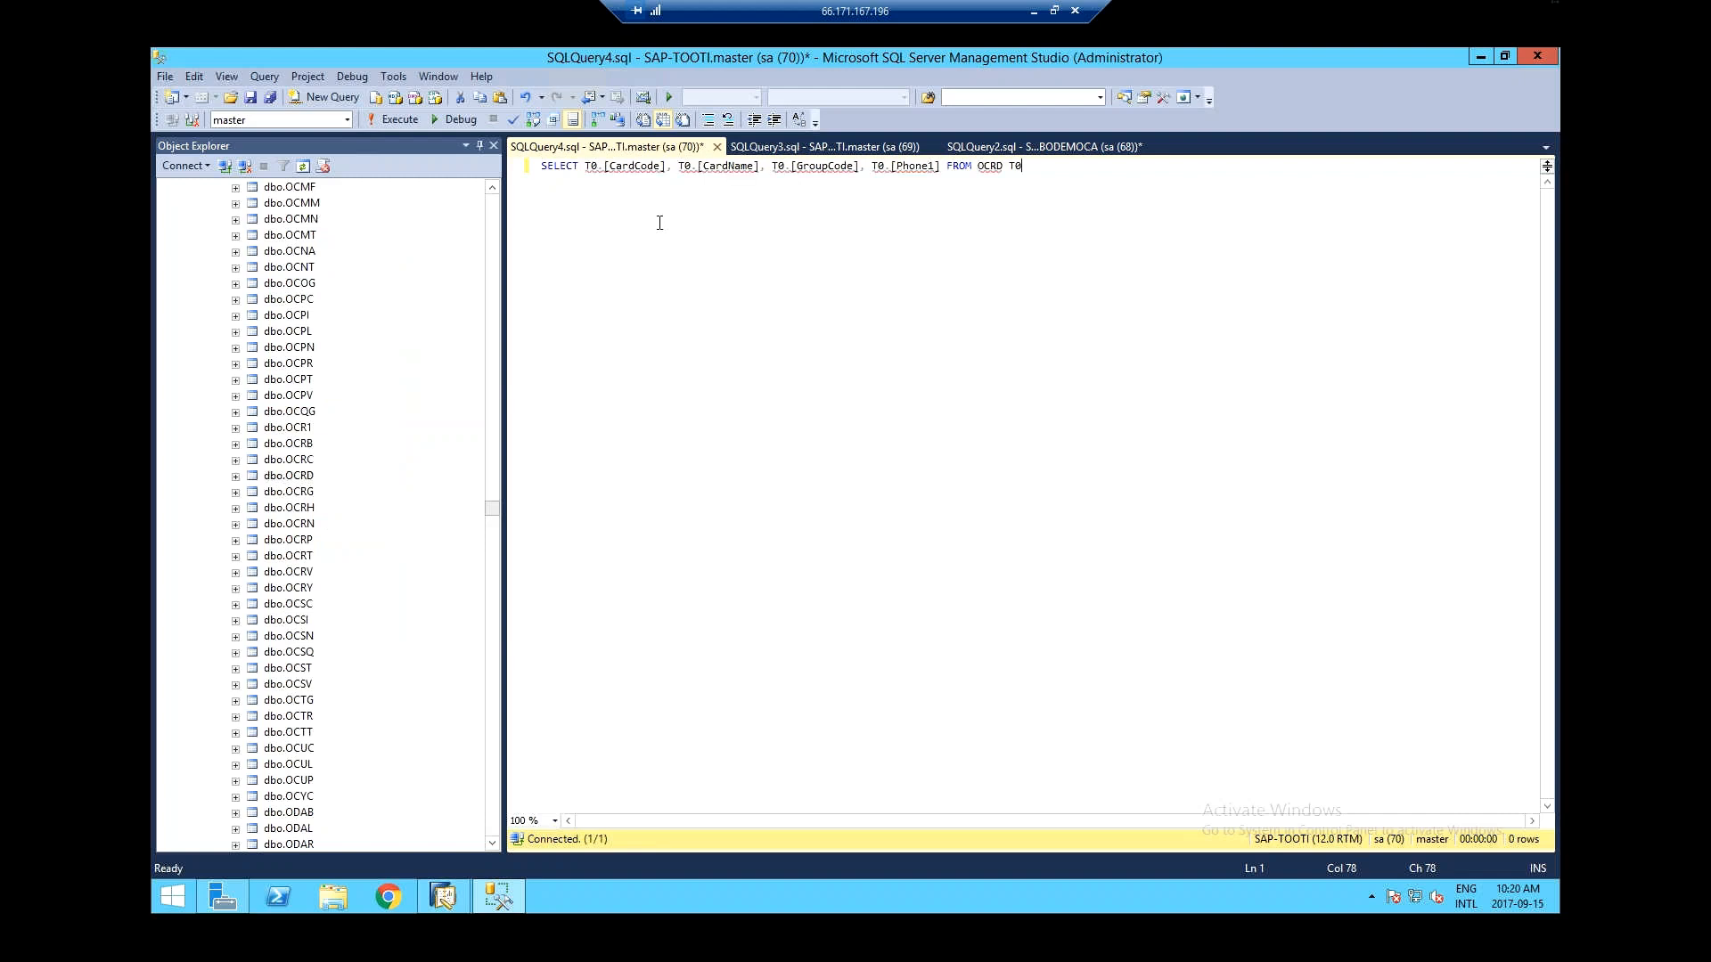
- Try the pasted query on the master database, and run it against SBODEMOCA instead
left_click(398, 118)
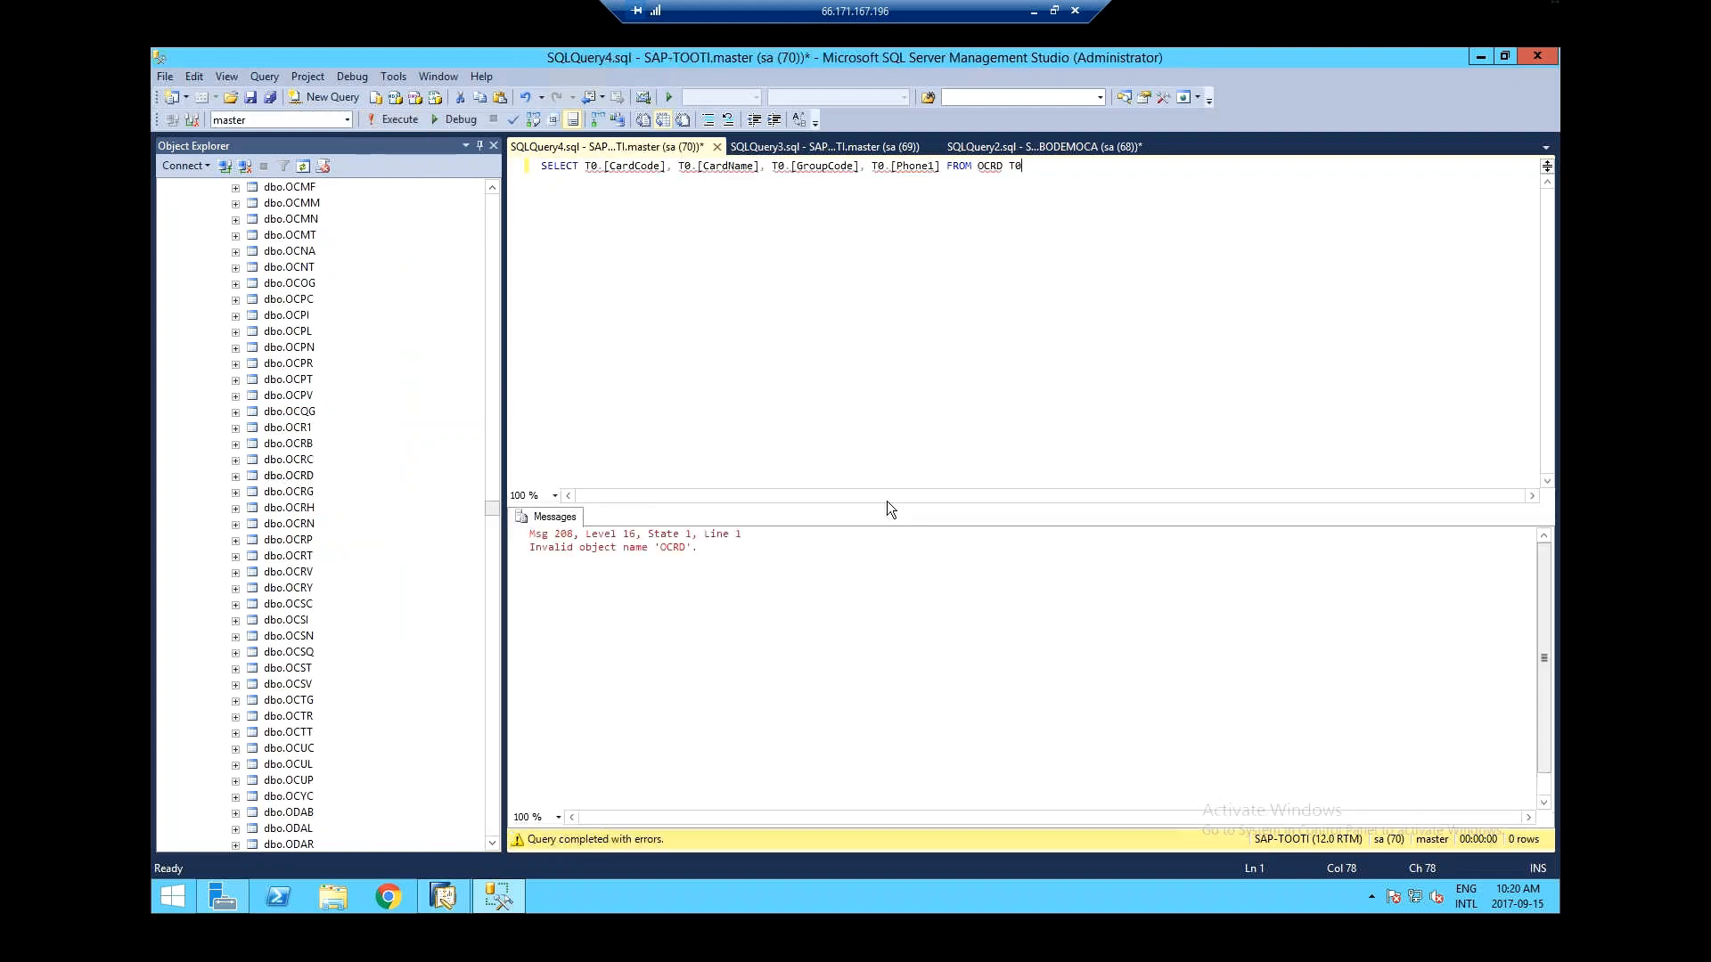
left_click(814, 178)
left_click(347, 119)
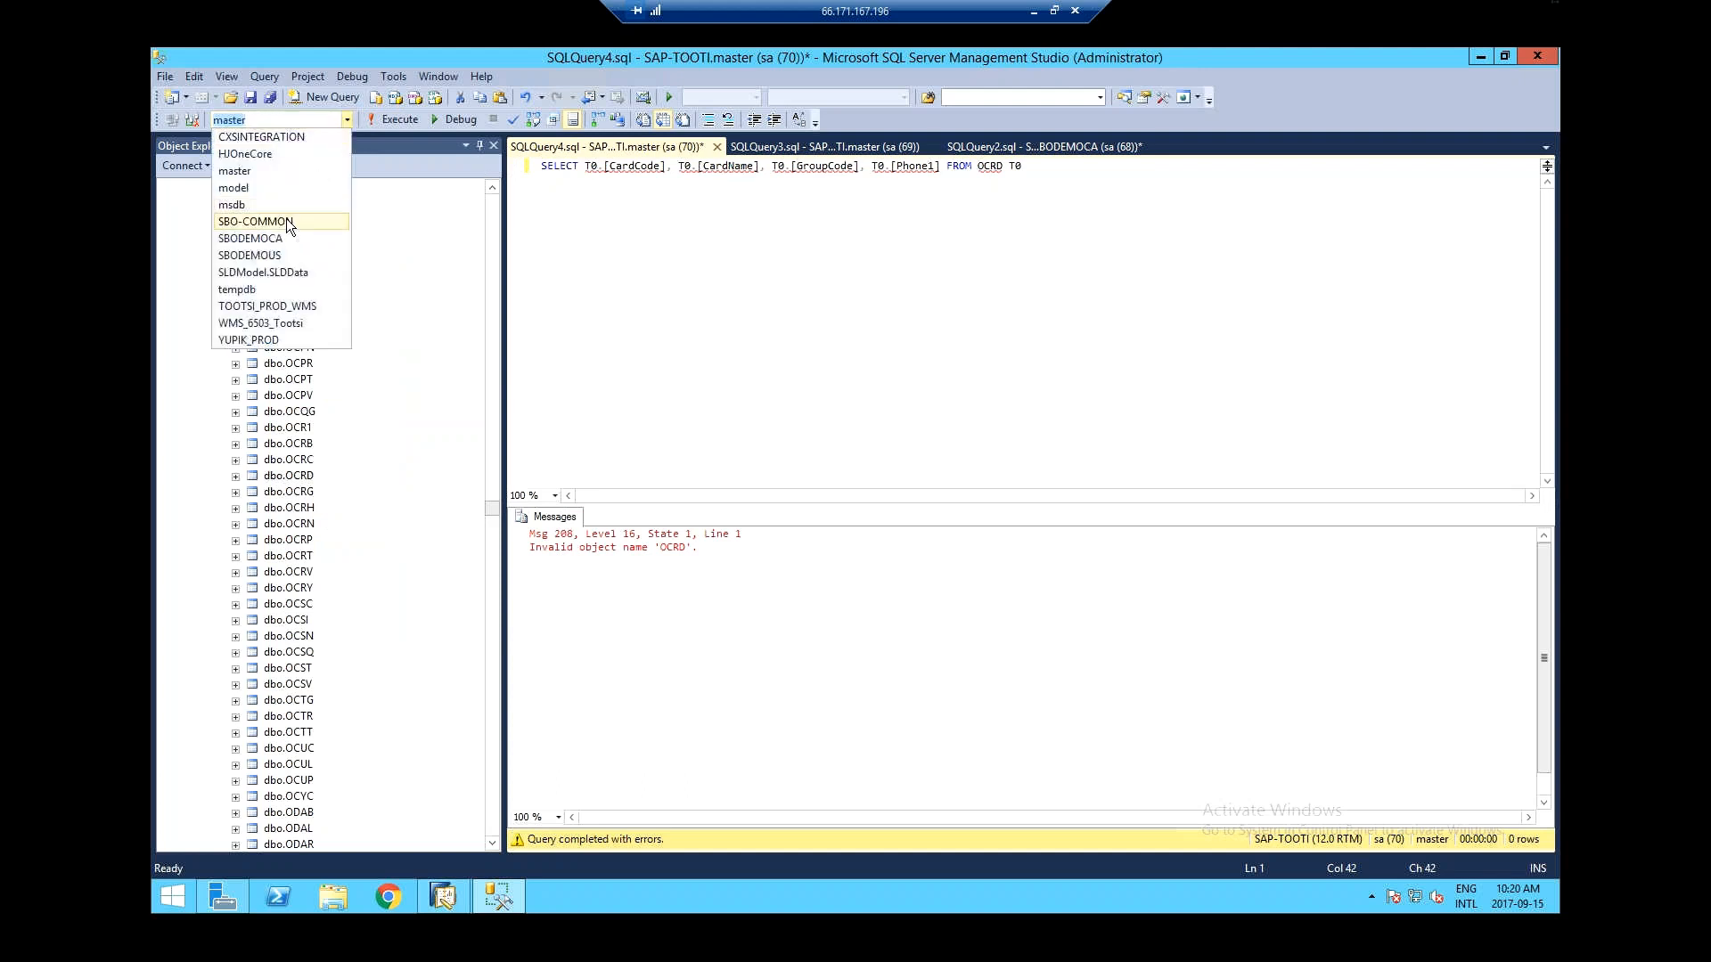
left_click(281, 234)
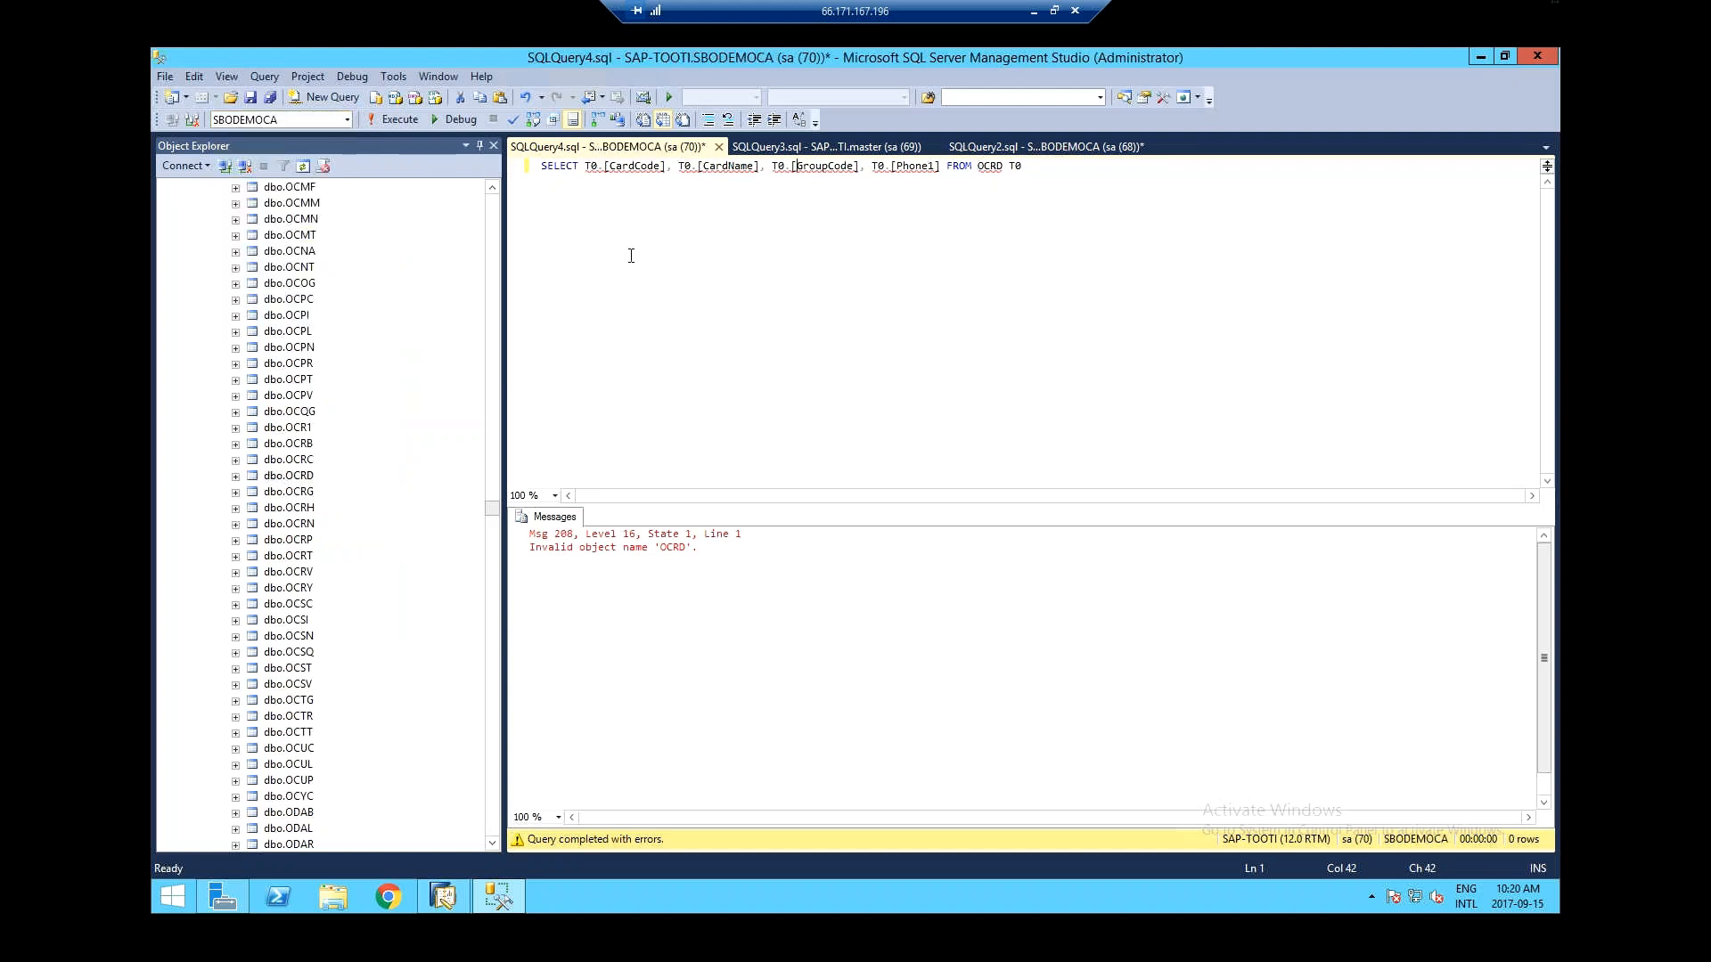
left_click(389, 121)
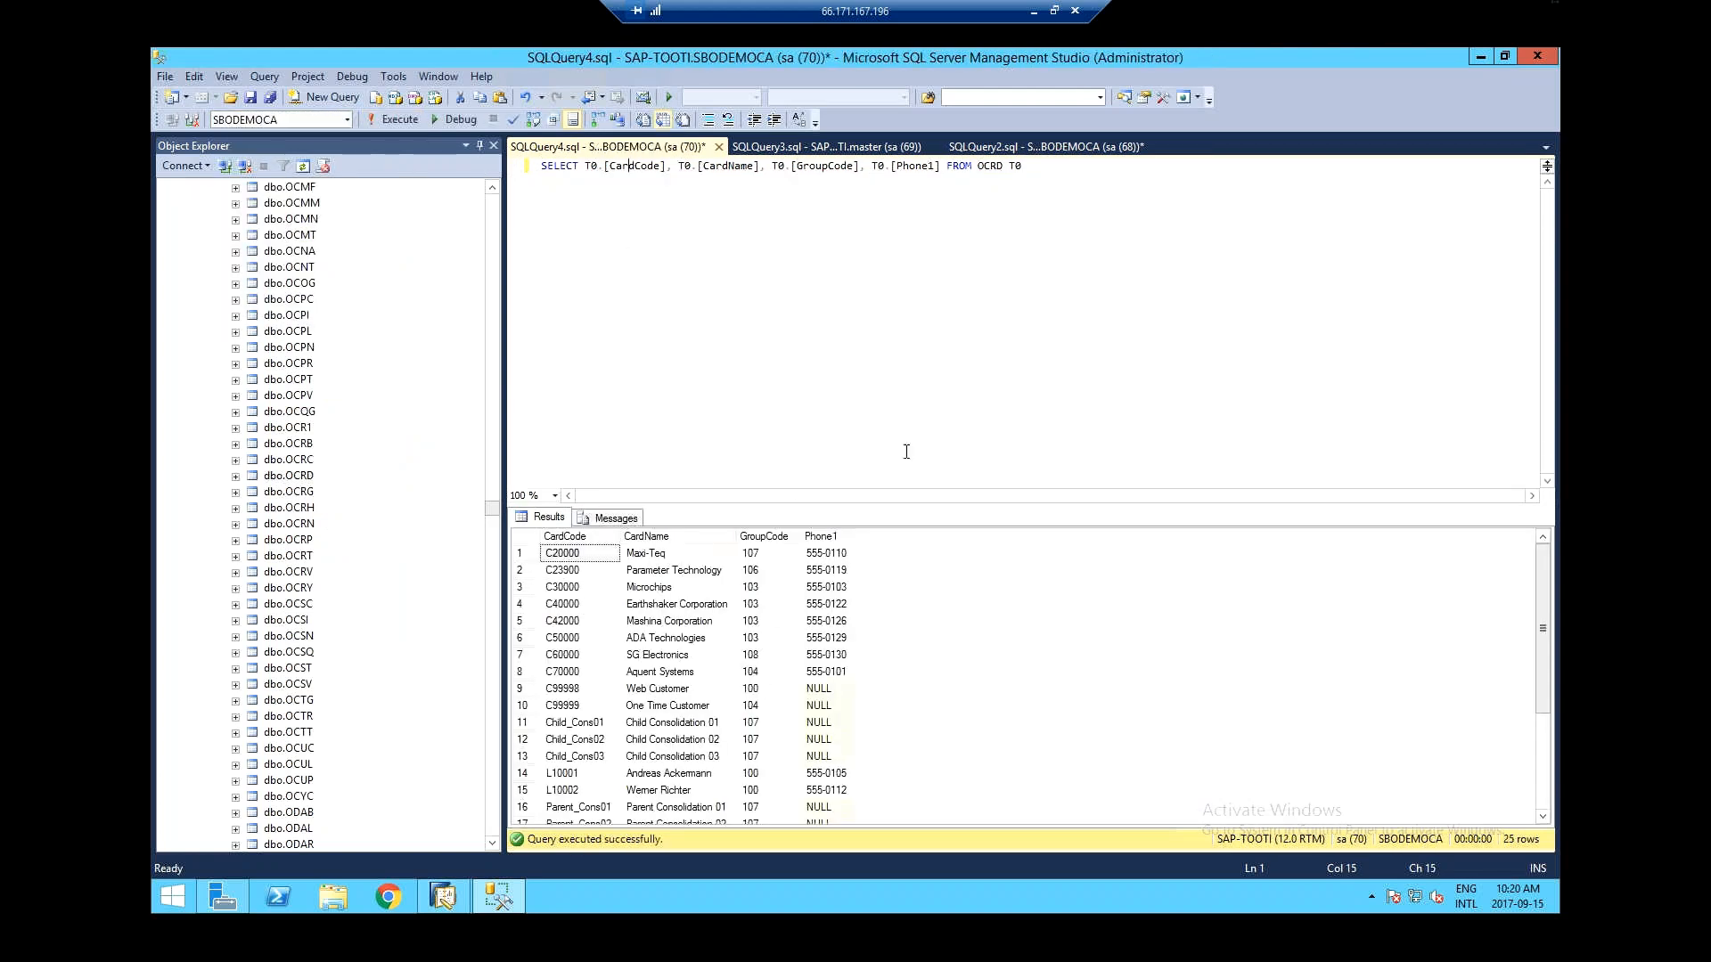
- Return to SAP Business One, highlight the preview's SELECT statement, and close the query preview
left_click(441, 909)
left_click(796, 214)
left_click_drag(912, 221, 420, 220)
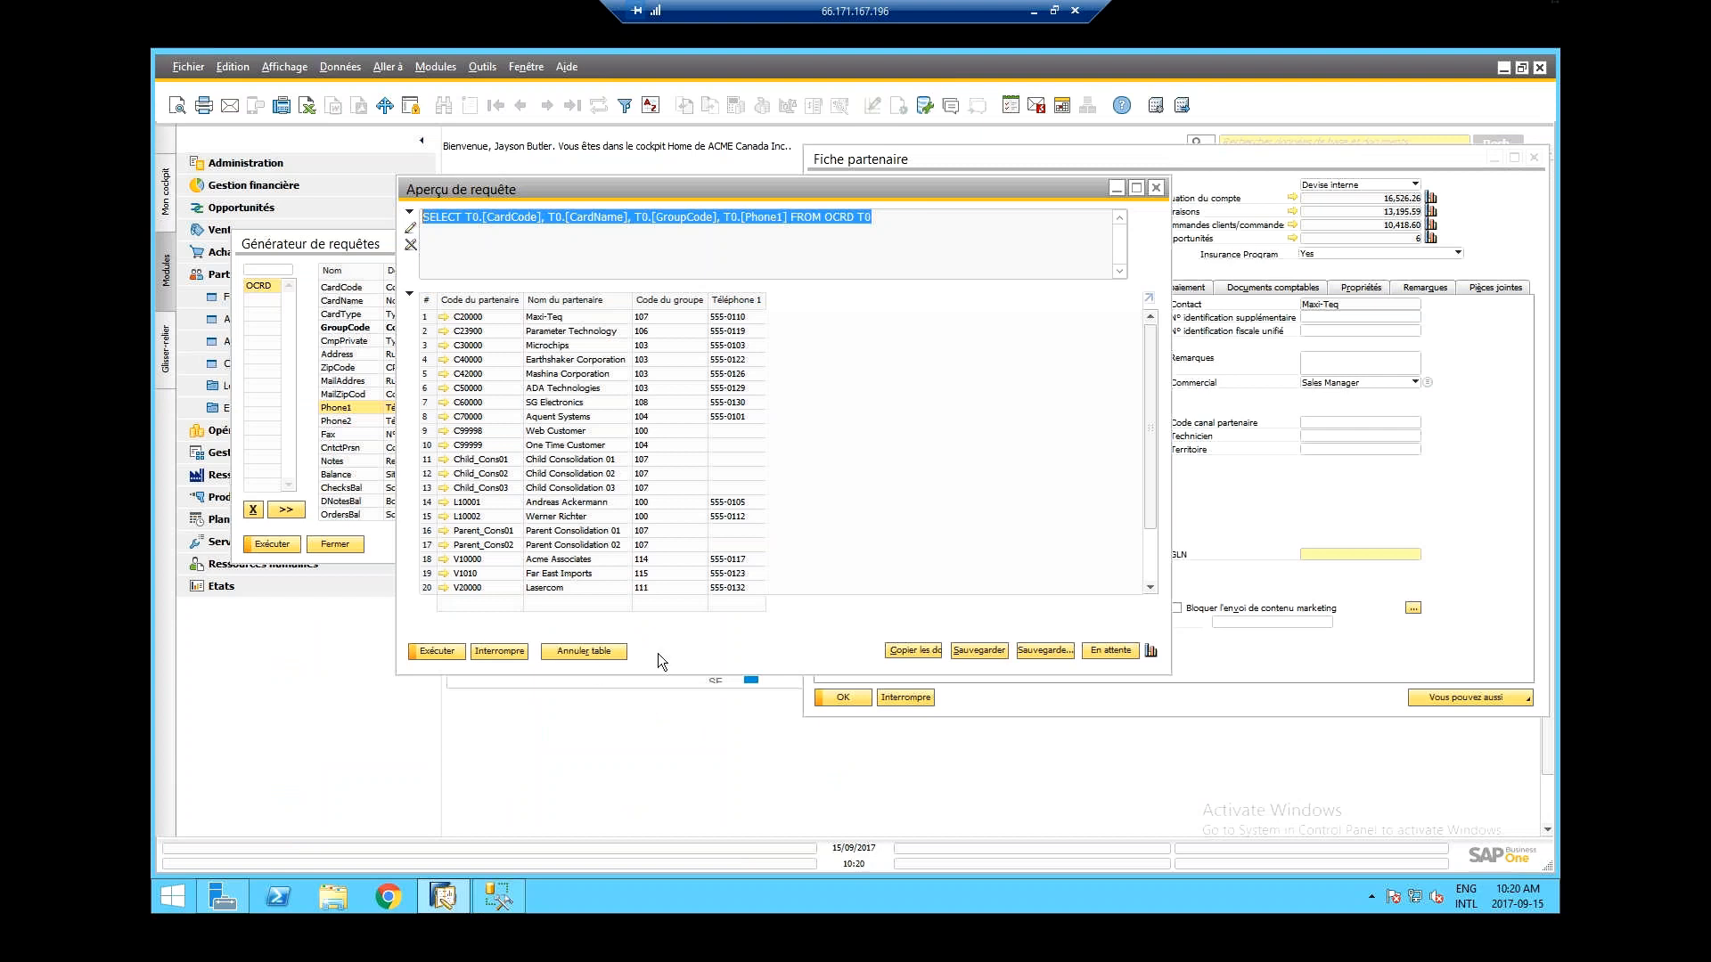
left_click(1157, 188)
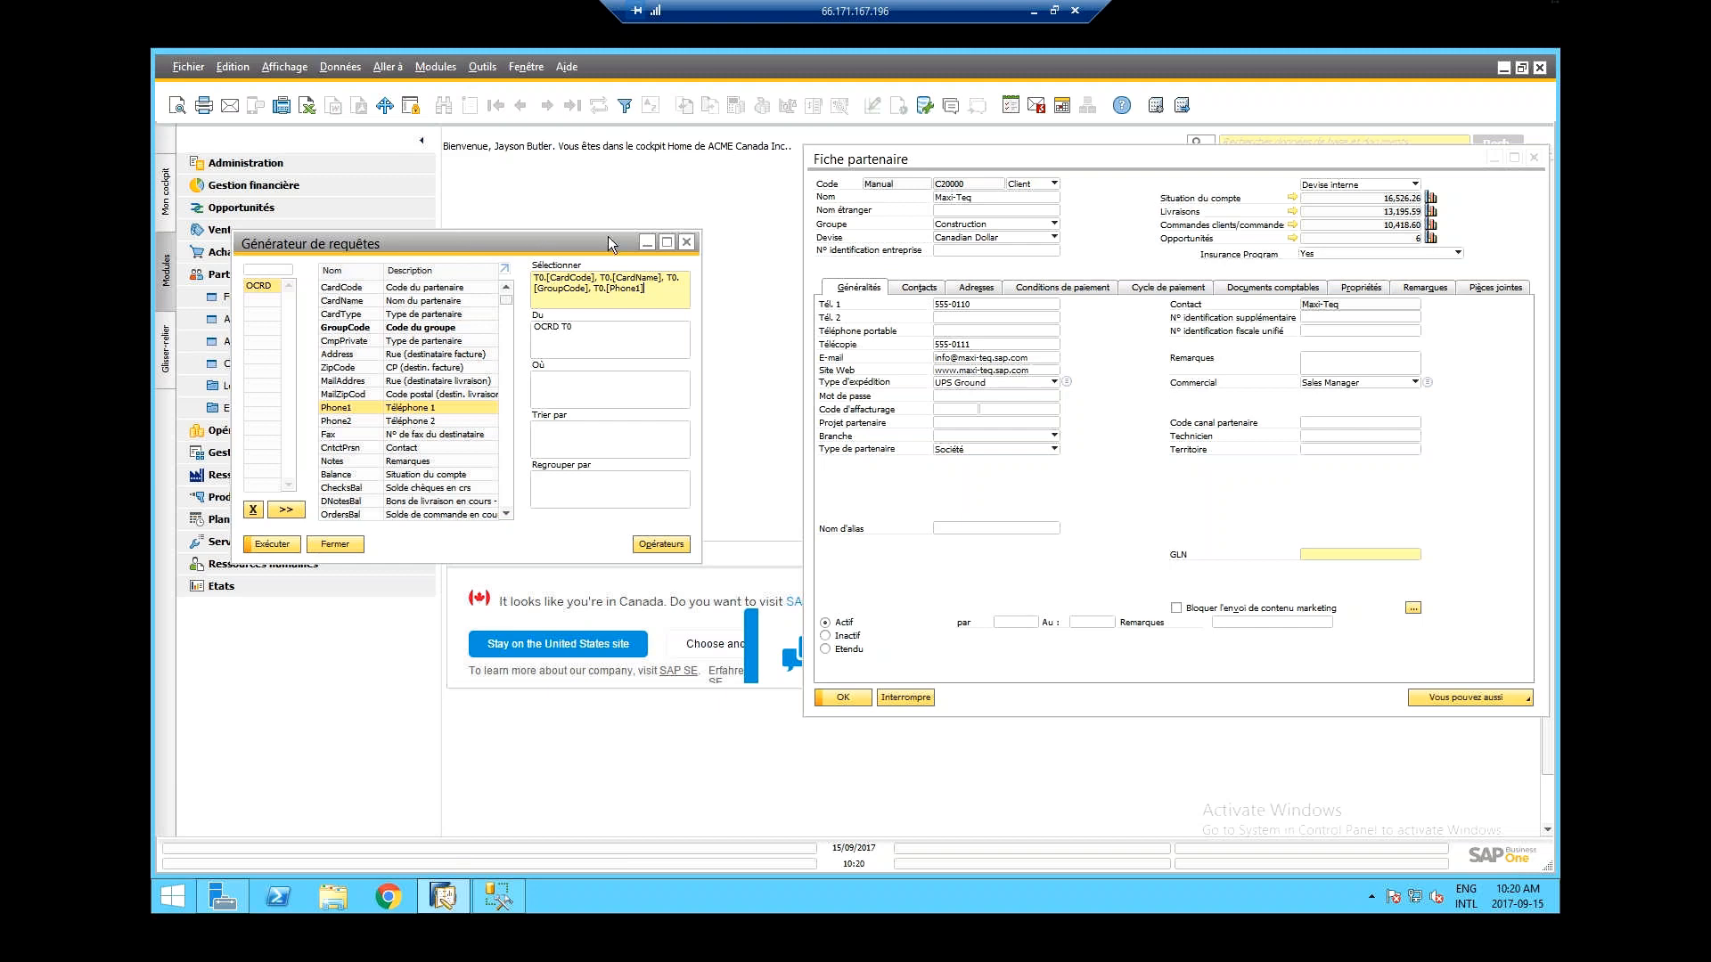
- Arrange the query generator and the business partner form (Fiche partenaire) side by side
left_click(1497, 156)
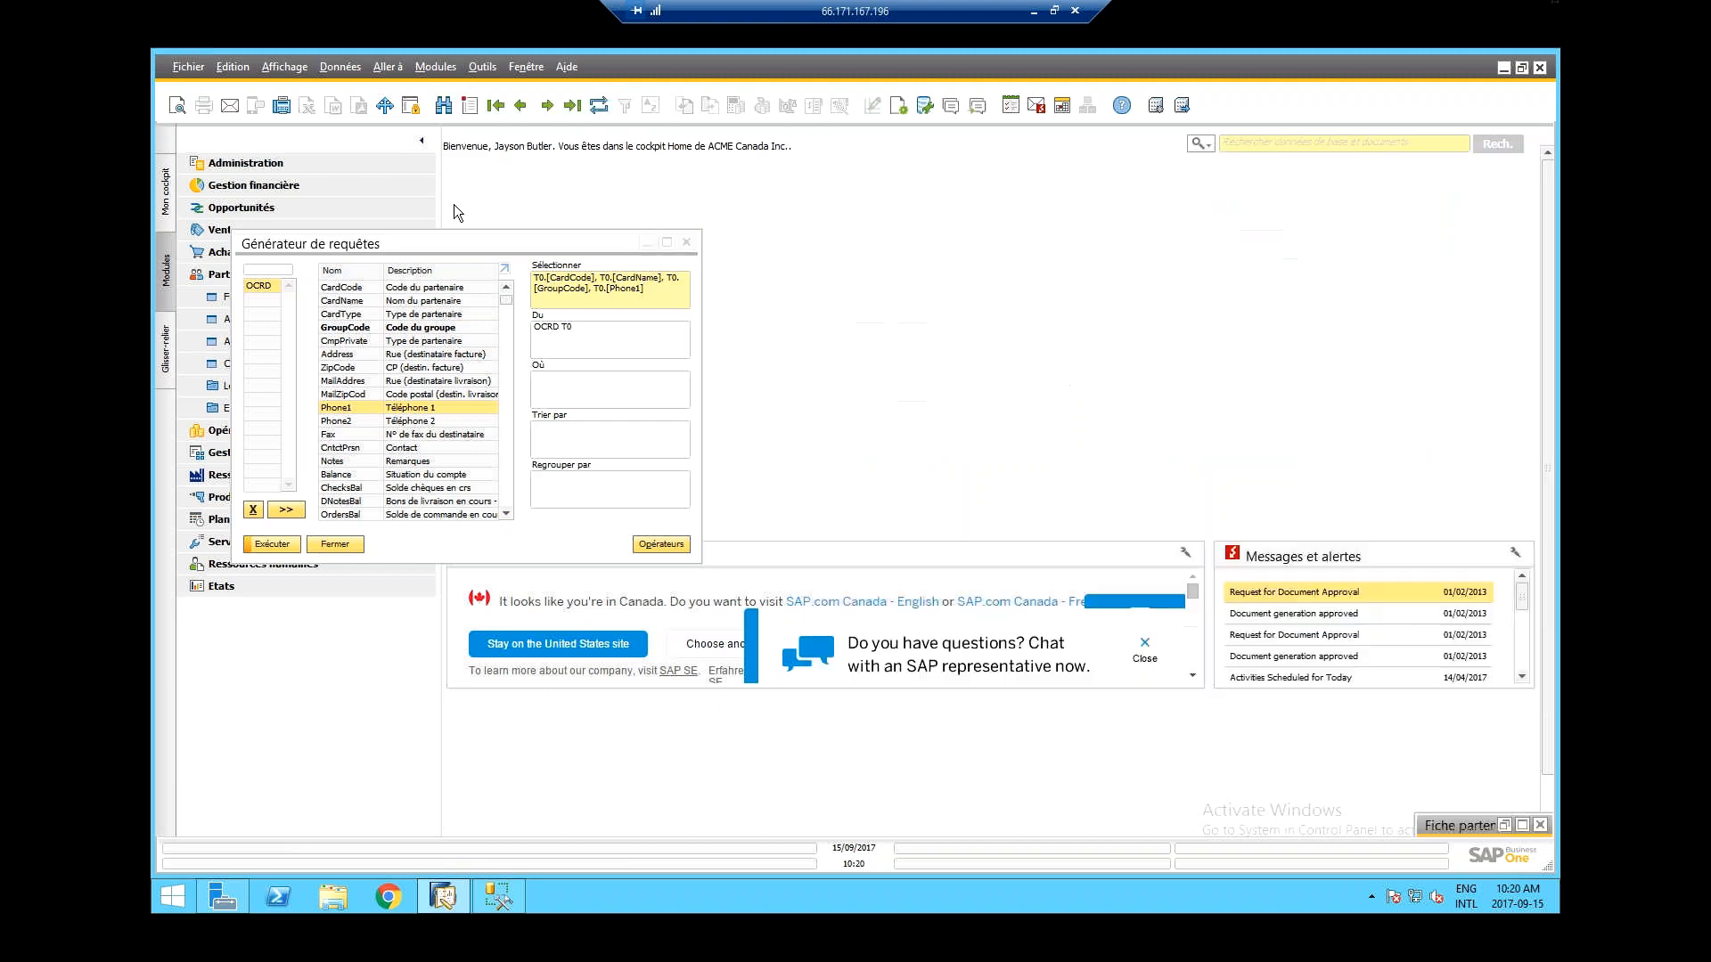
left_click_drag(490, 244, 757, 223)
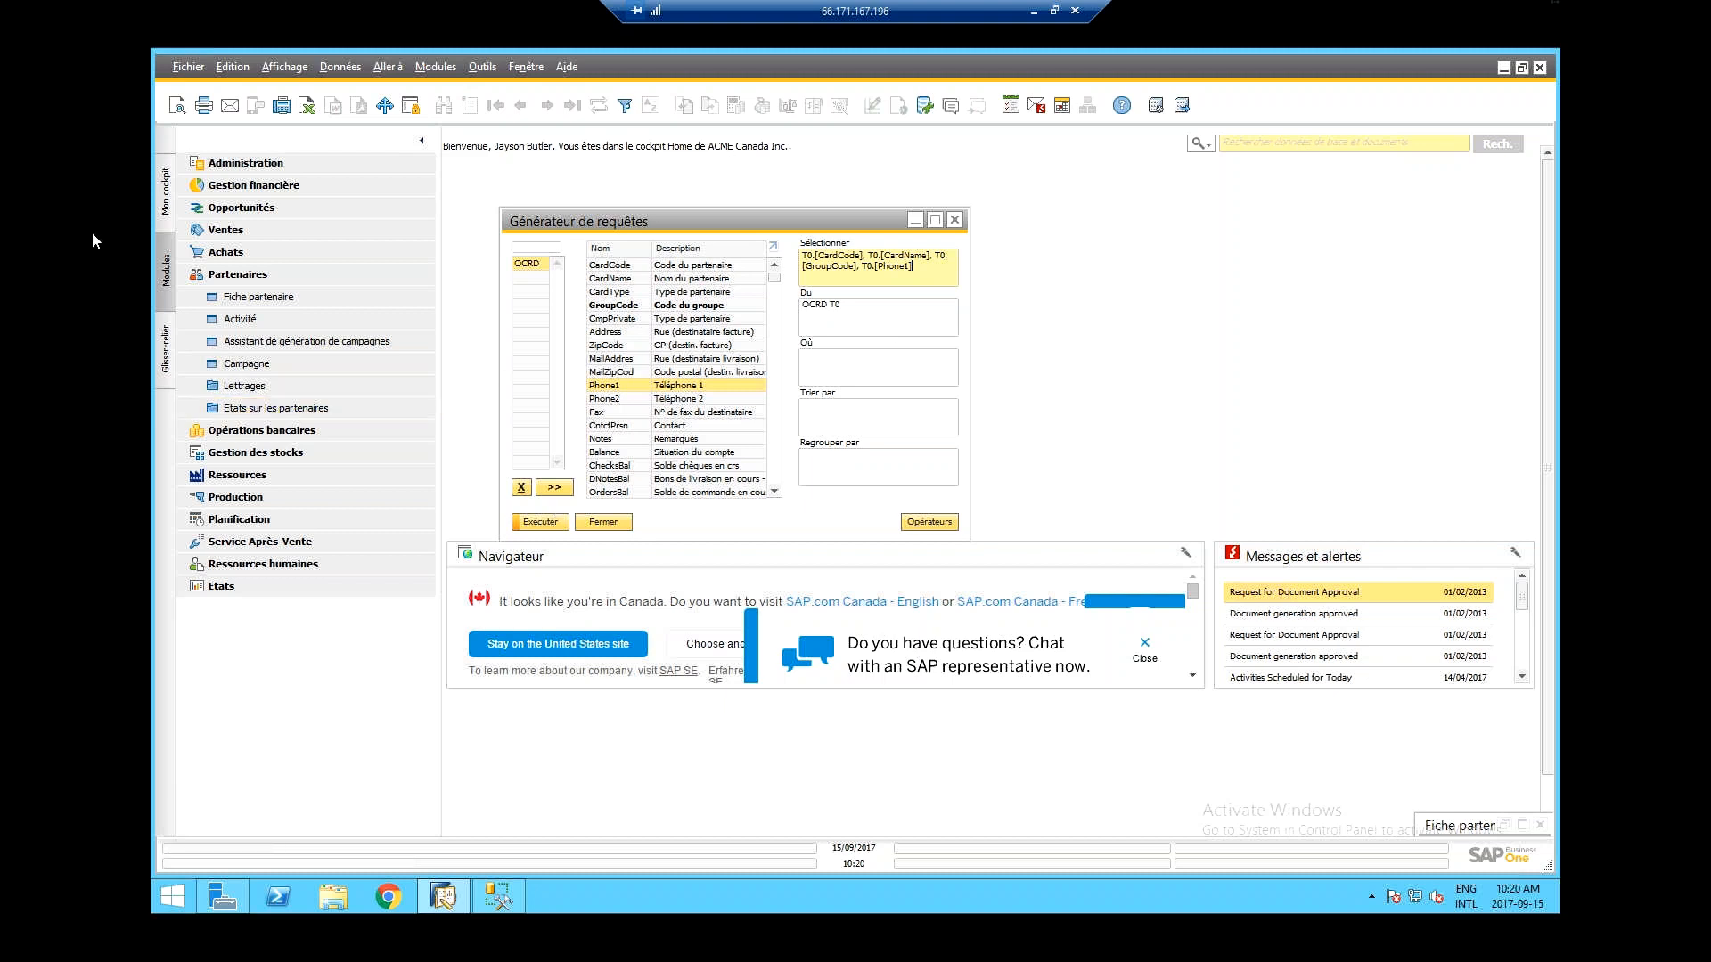
double_click(1430, 827)
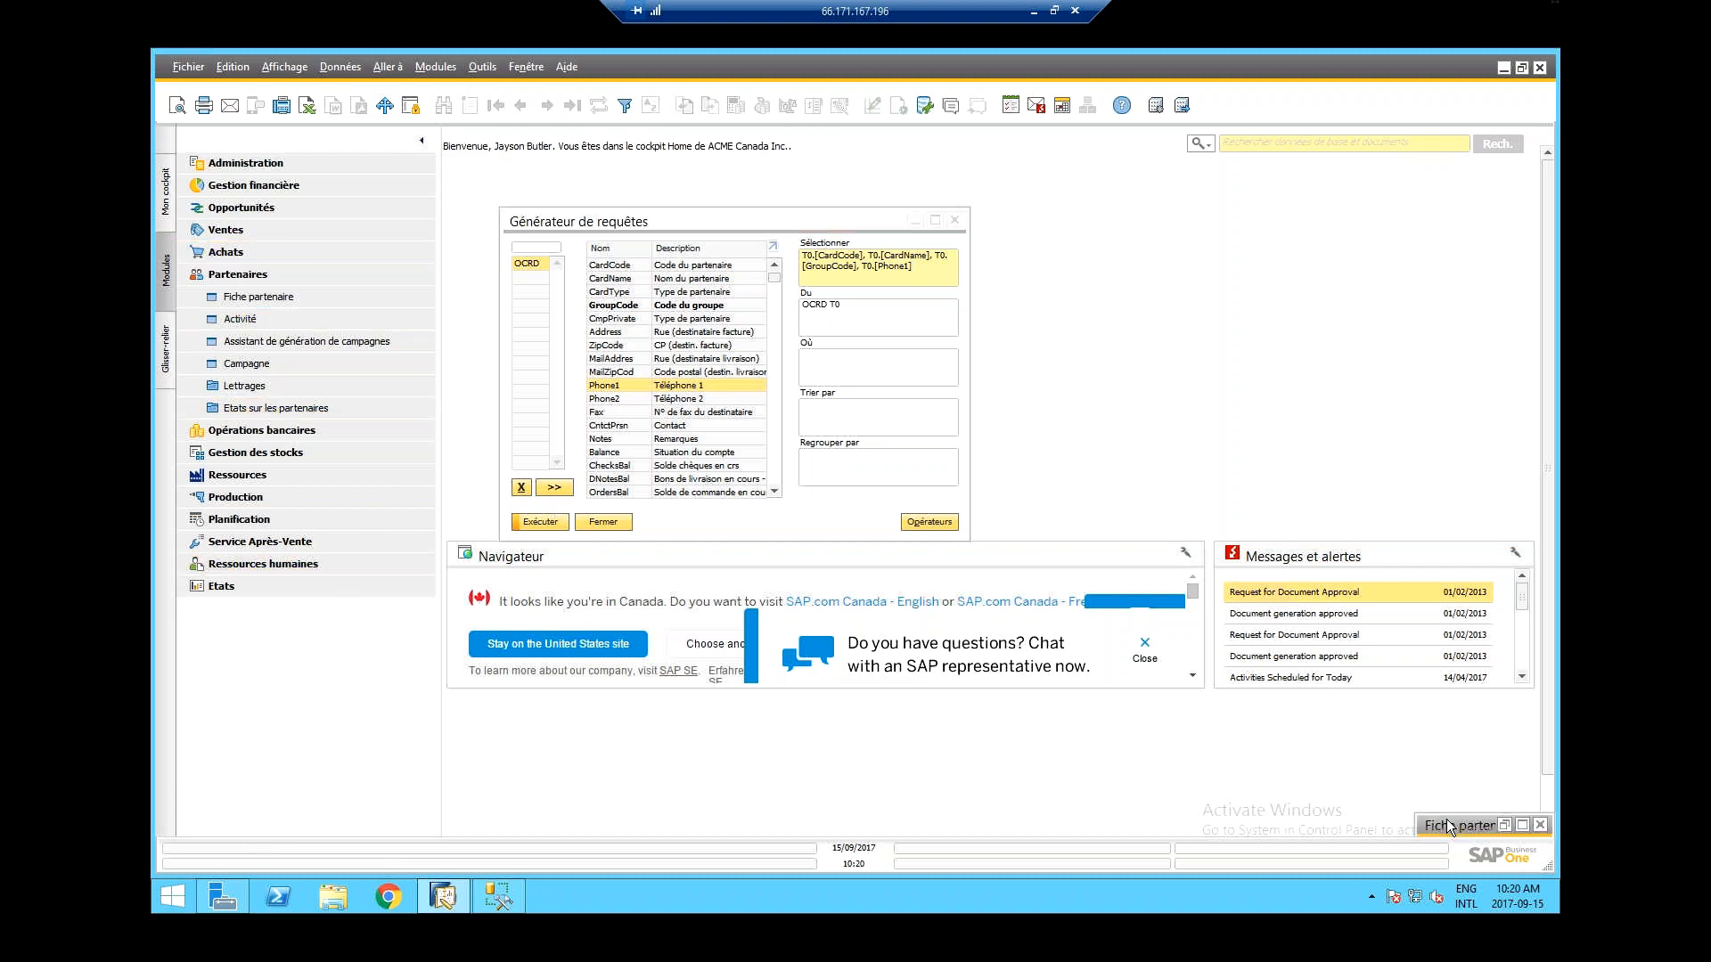
left_click_drag(636, 221, 453, 225)
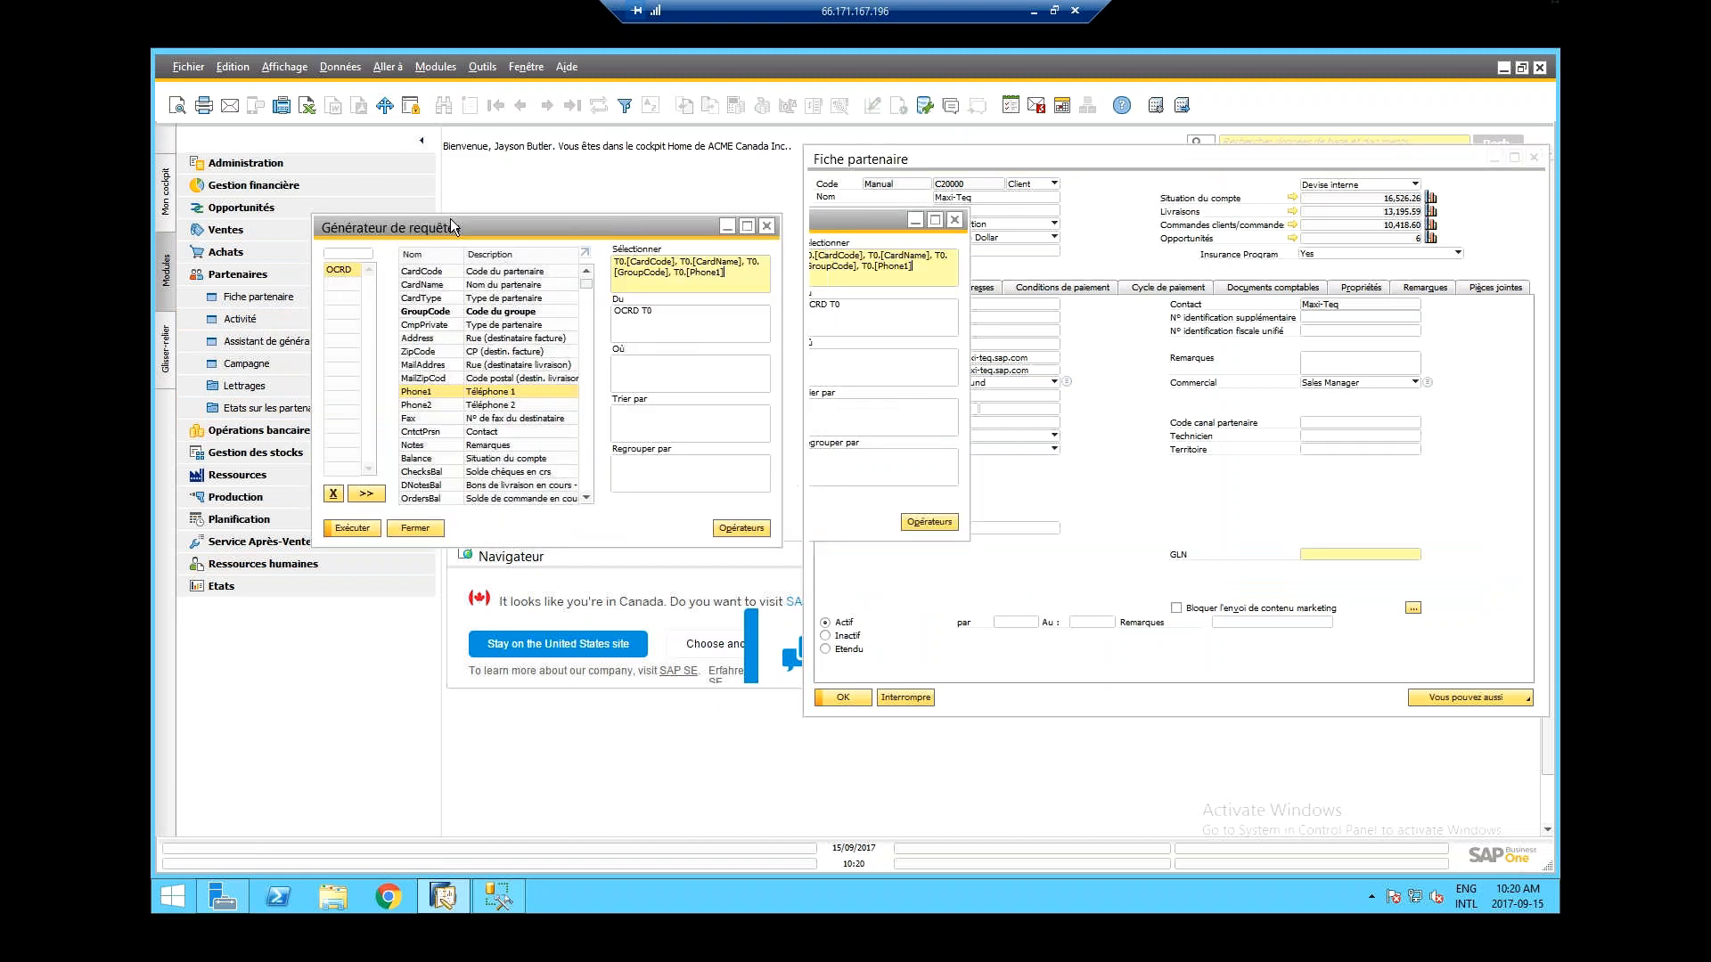
left_click(906, 157)
left_click_drag(912, 195, 901, 215)
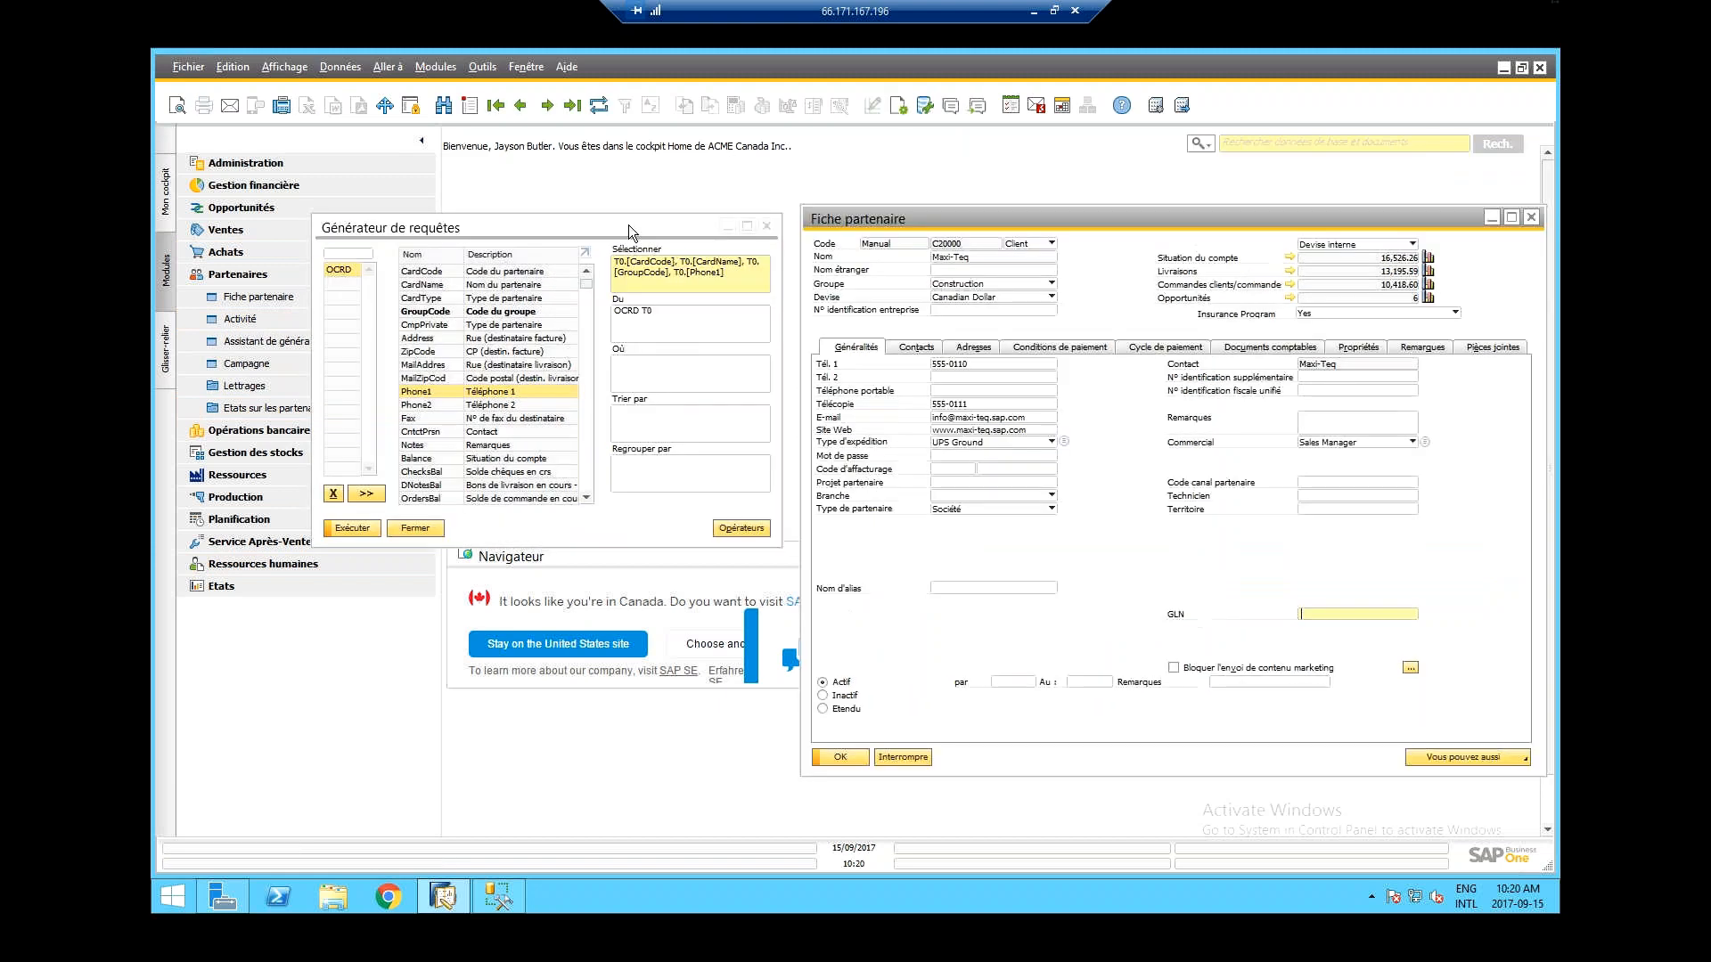
left_click_drag(628, 225, 618, 204)
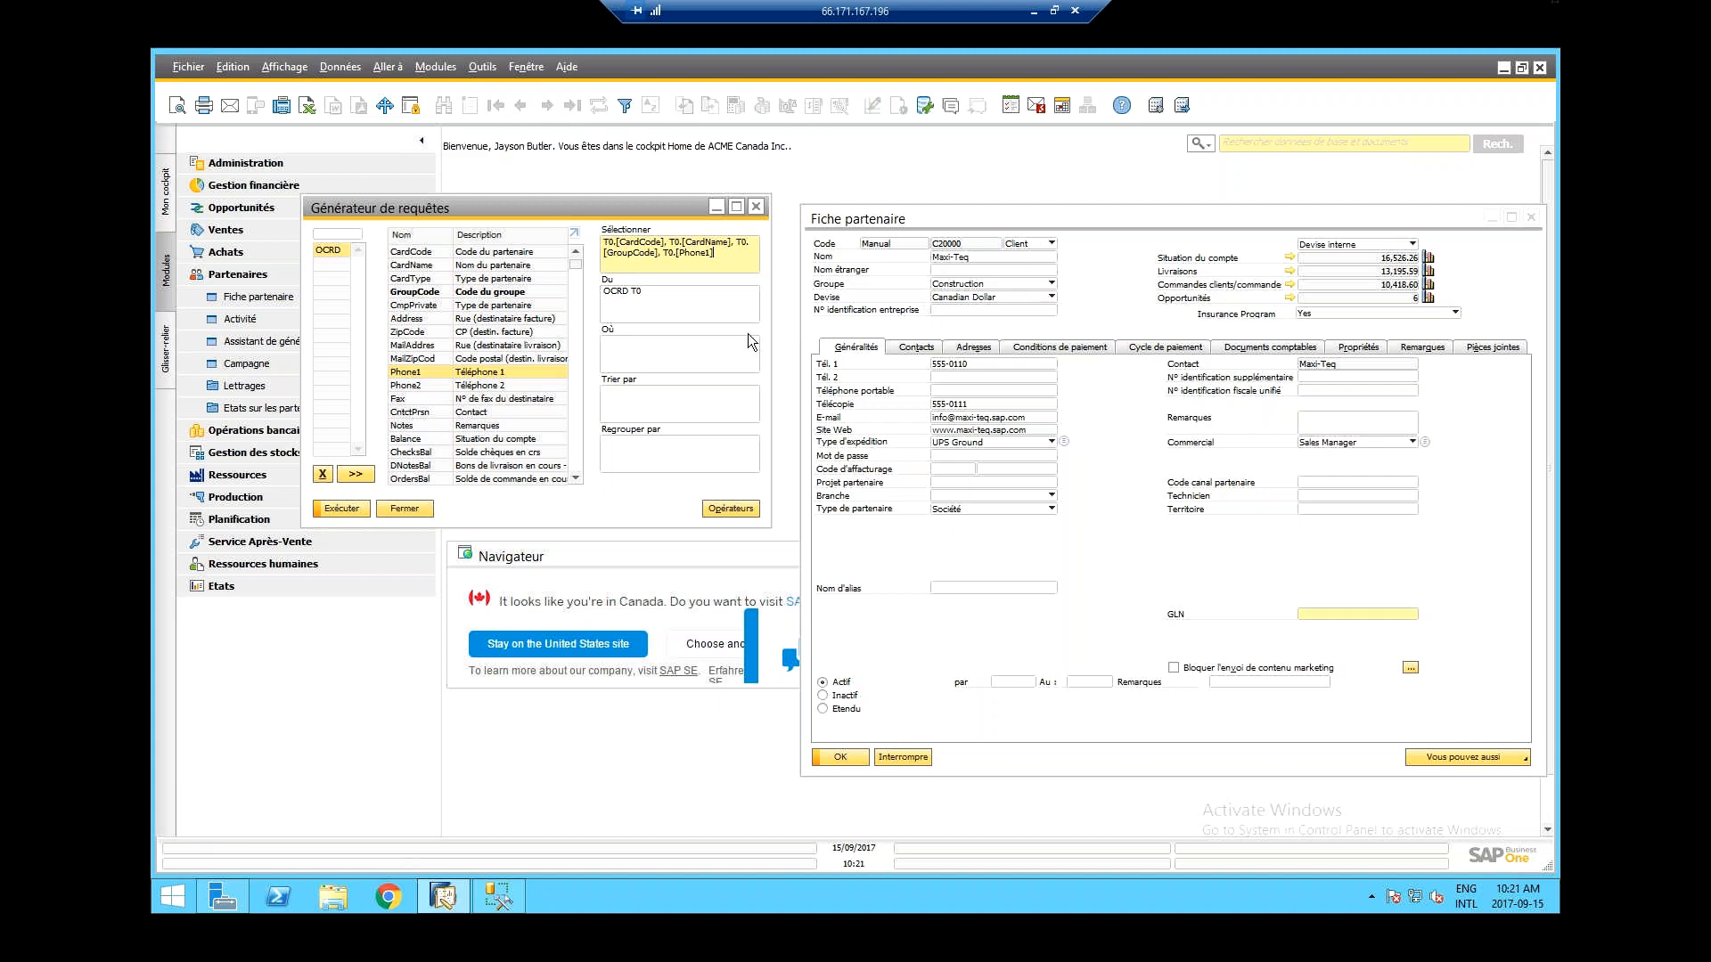
- Start the query's Where (Où) condition with the CardType field and the equal-to (Egal à) operator
left_click(675, 348)
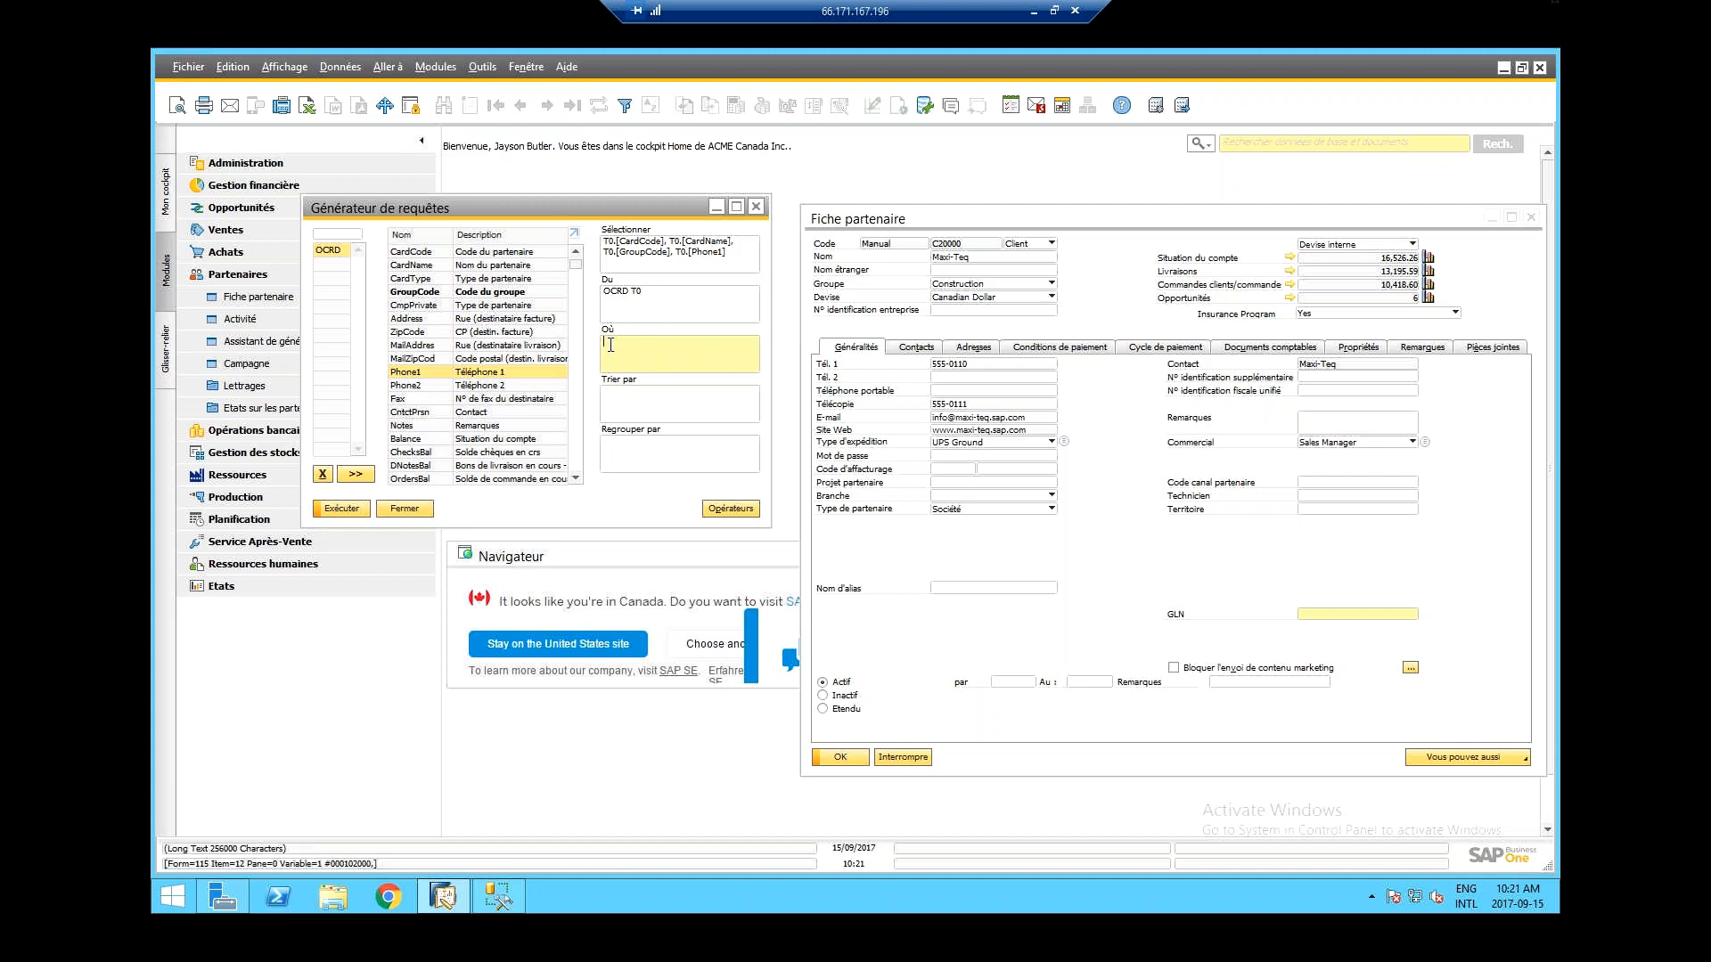
double_click(411, 279)
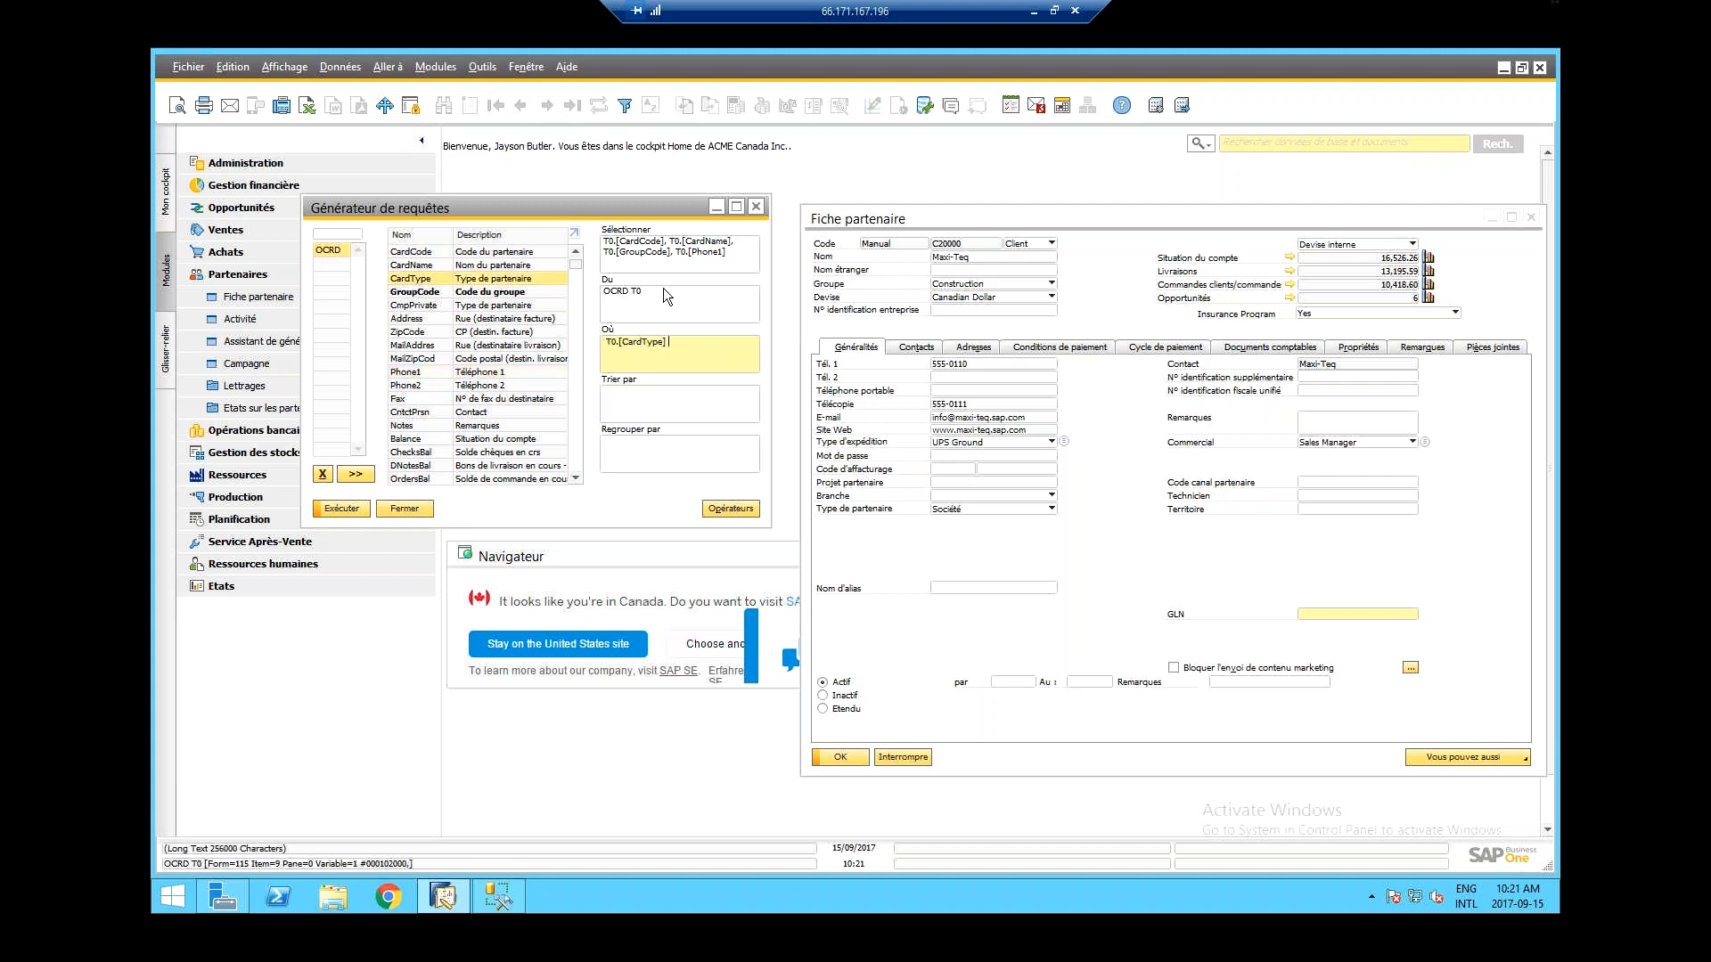
left_click(730, 509)
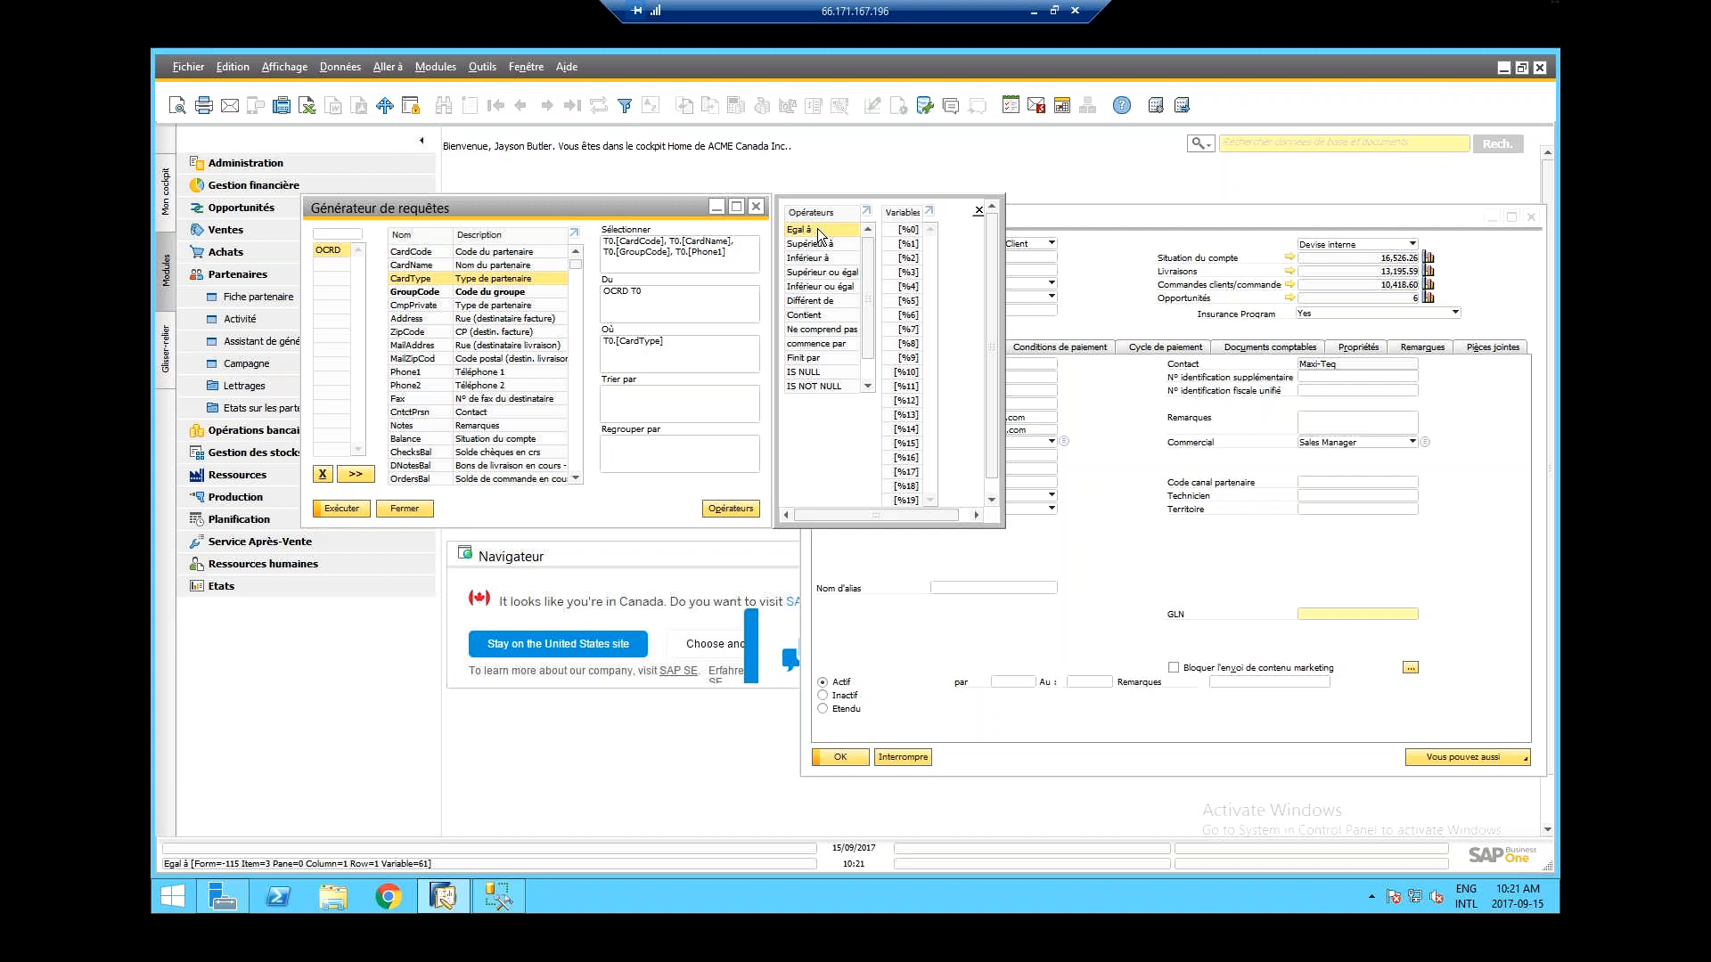
left_click(677, 354)
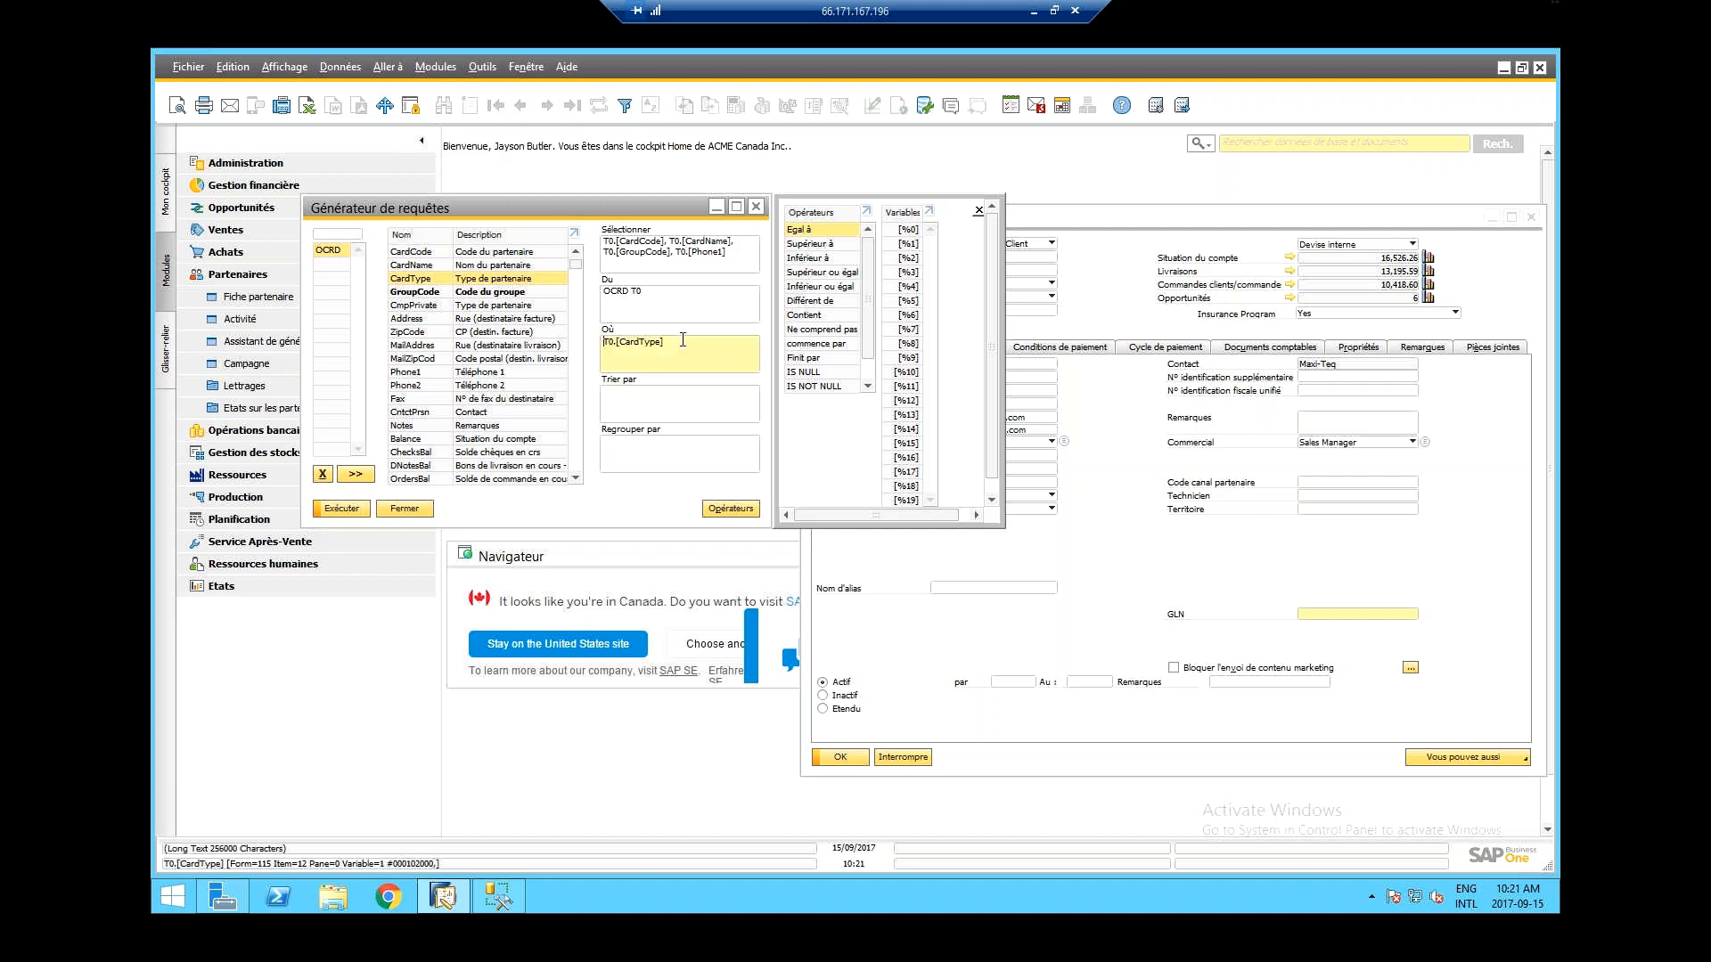
double_click(830, 233)
- Consult the partner form's type, complete the CardType condition with the value 'C', and run the query
left_click_drag(641, 209, 569, 191)
left_click(1114, 216)
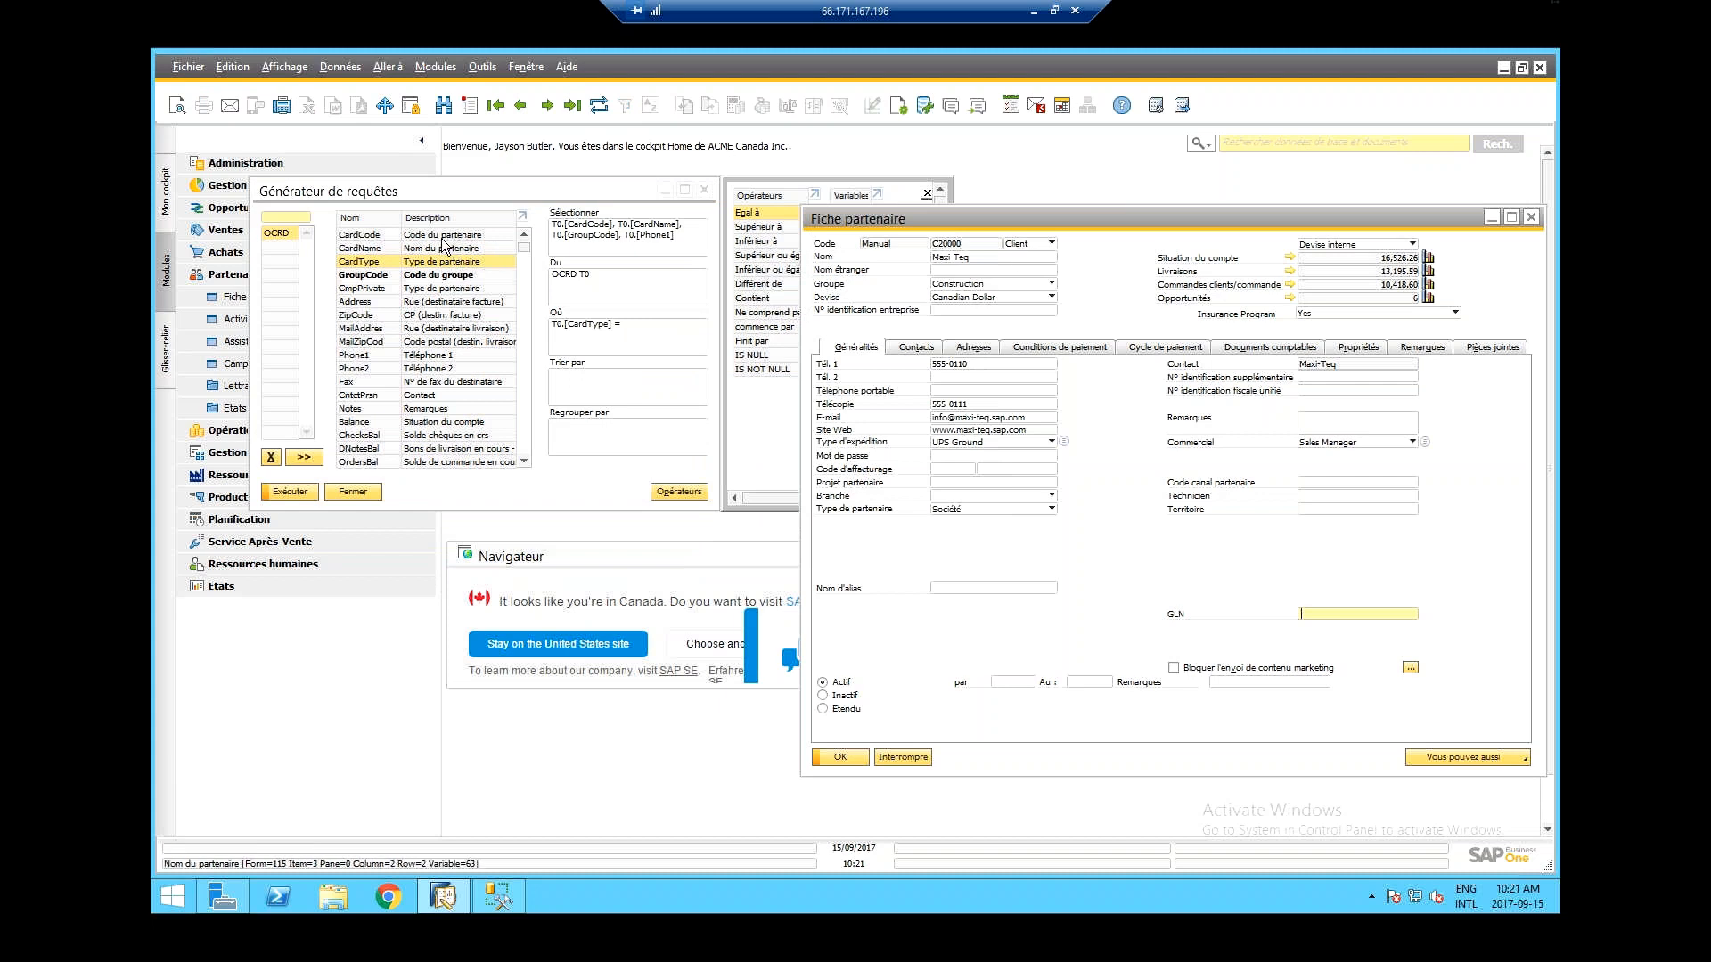
left_click(426, 190)
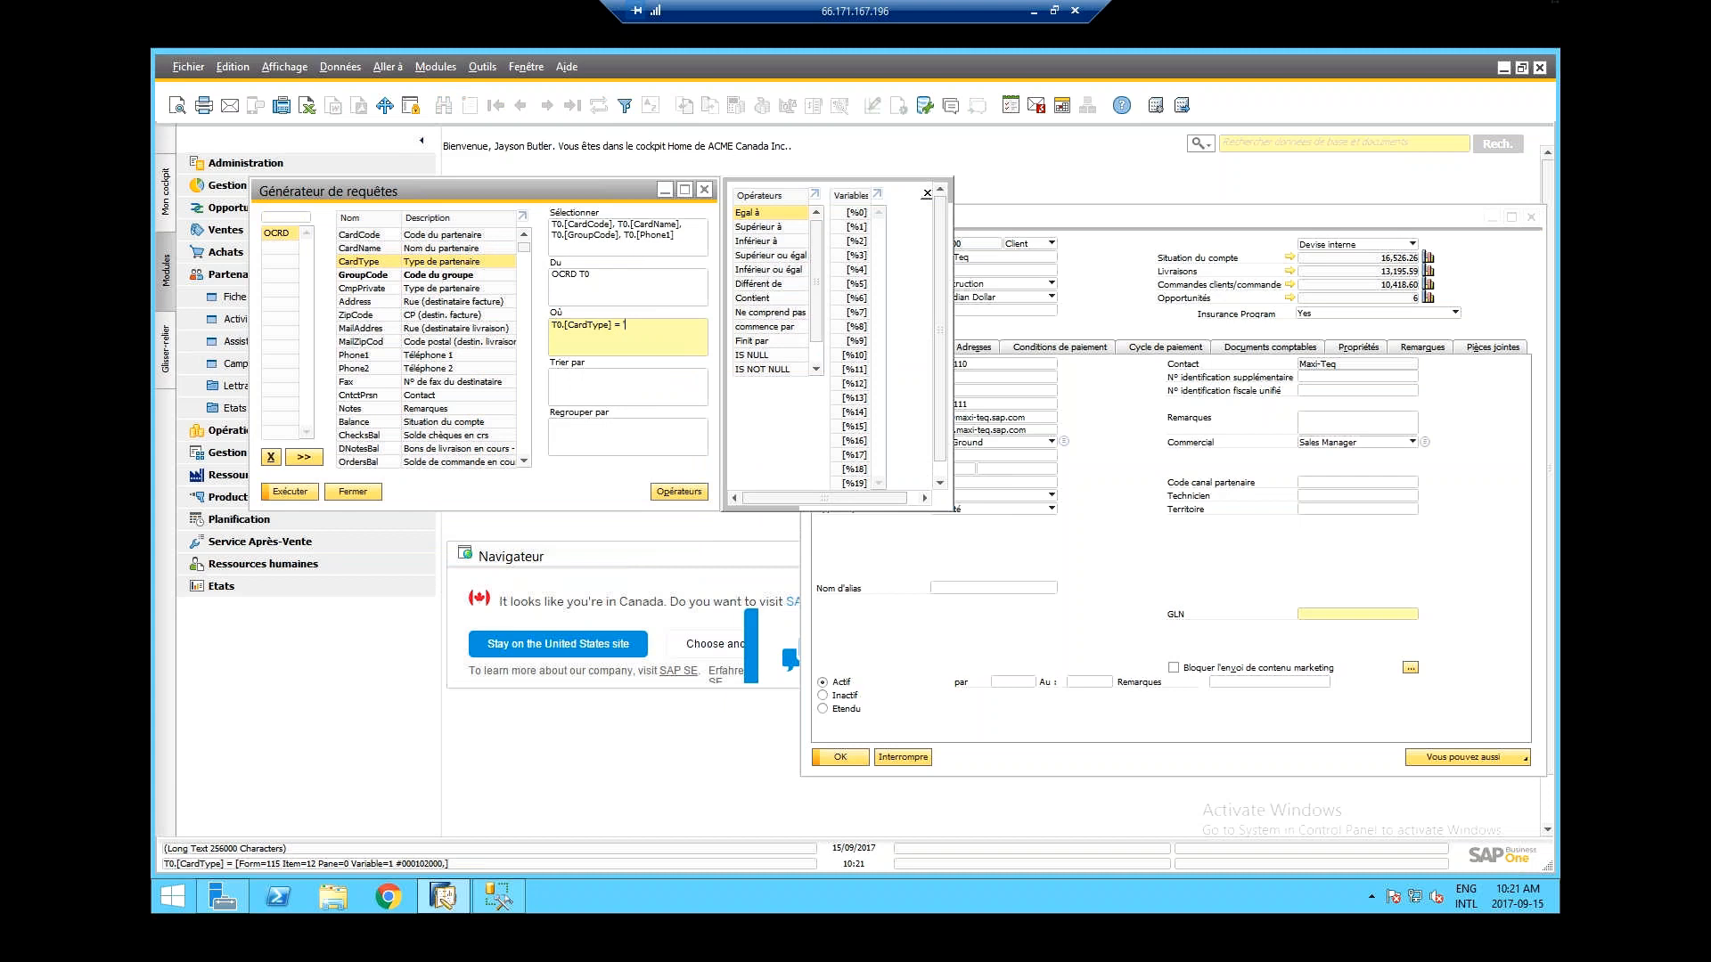
type("'C")
left_click(280, 491)
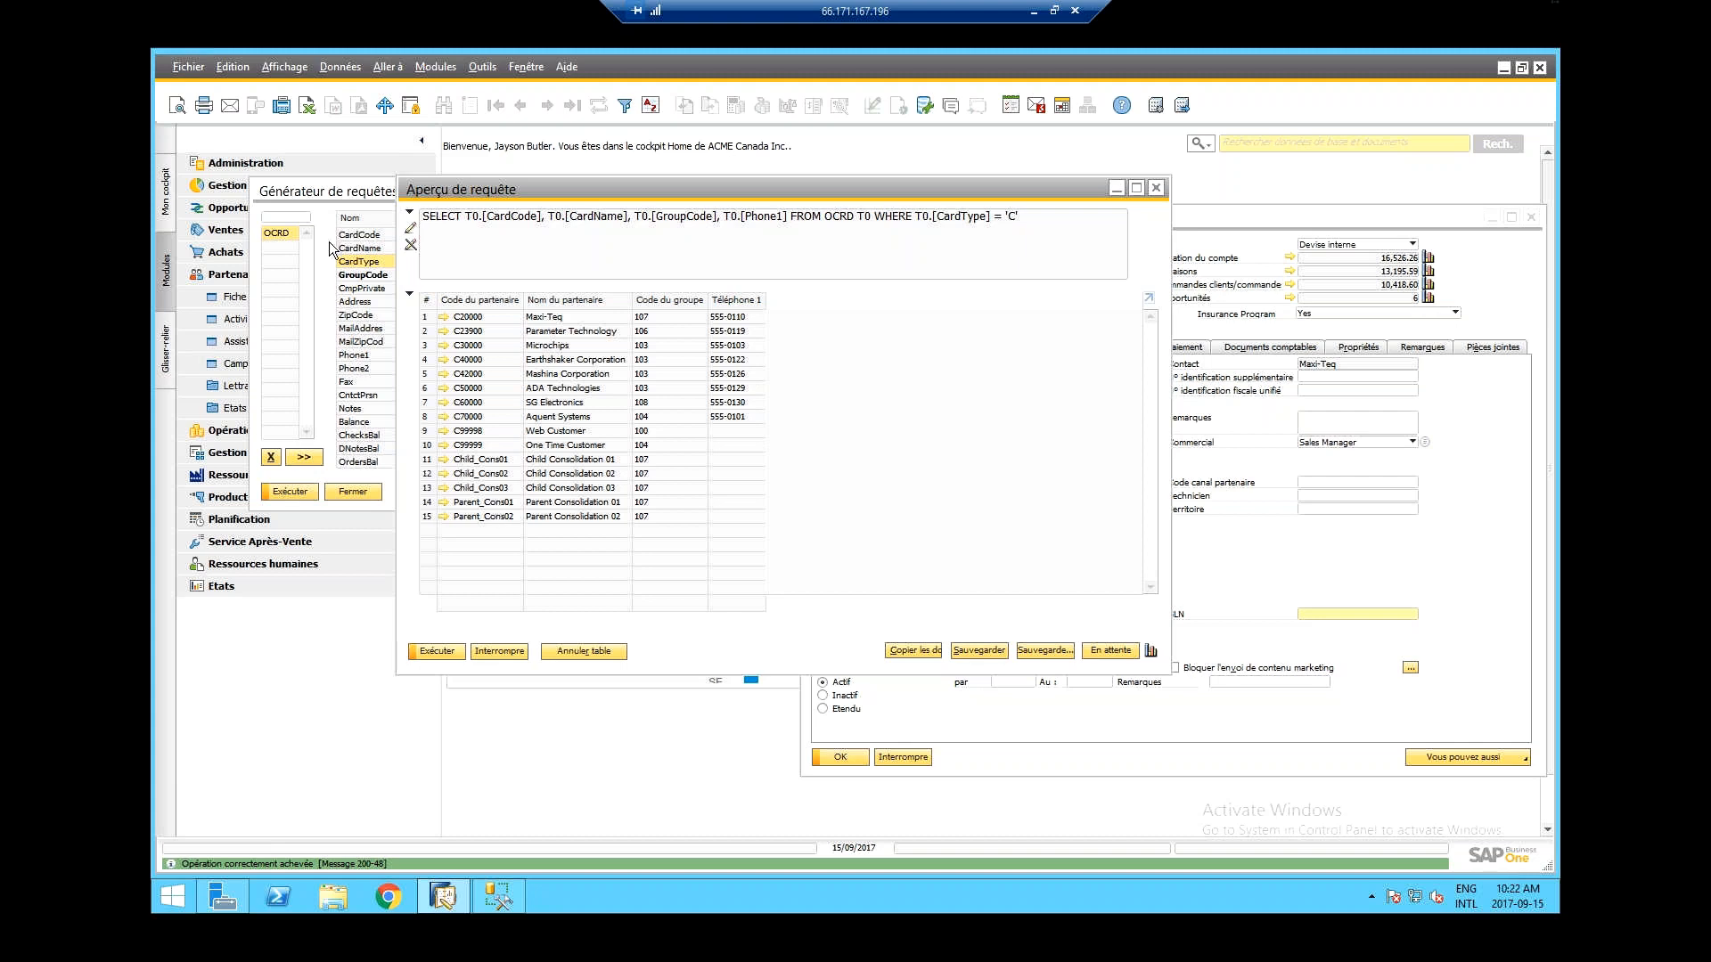
- Replace the Management Studio query with the CardType-filtered statement copied from the SAP Business One preview
left_click(315, 193)
left_click(1003, 277)
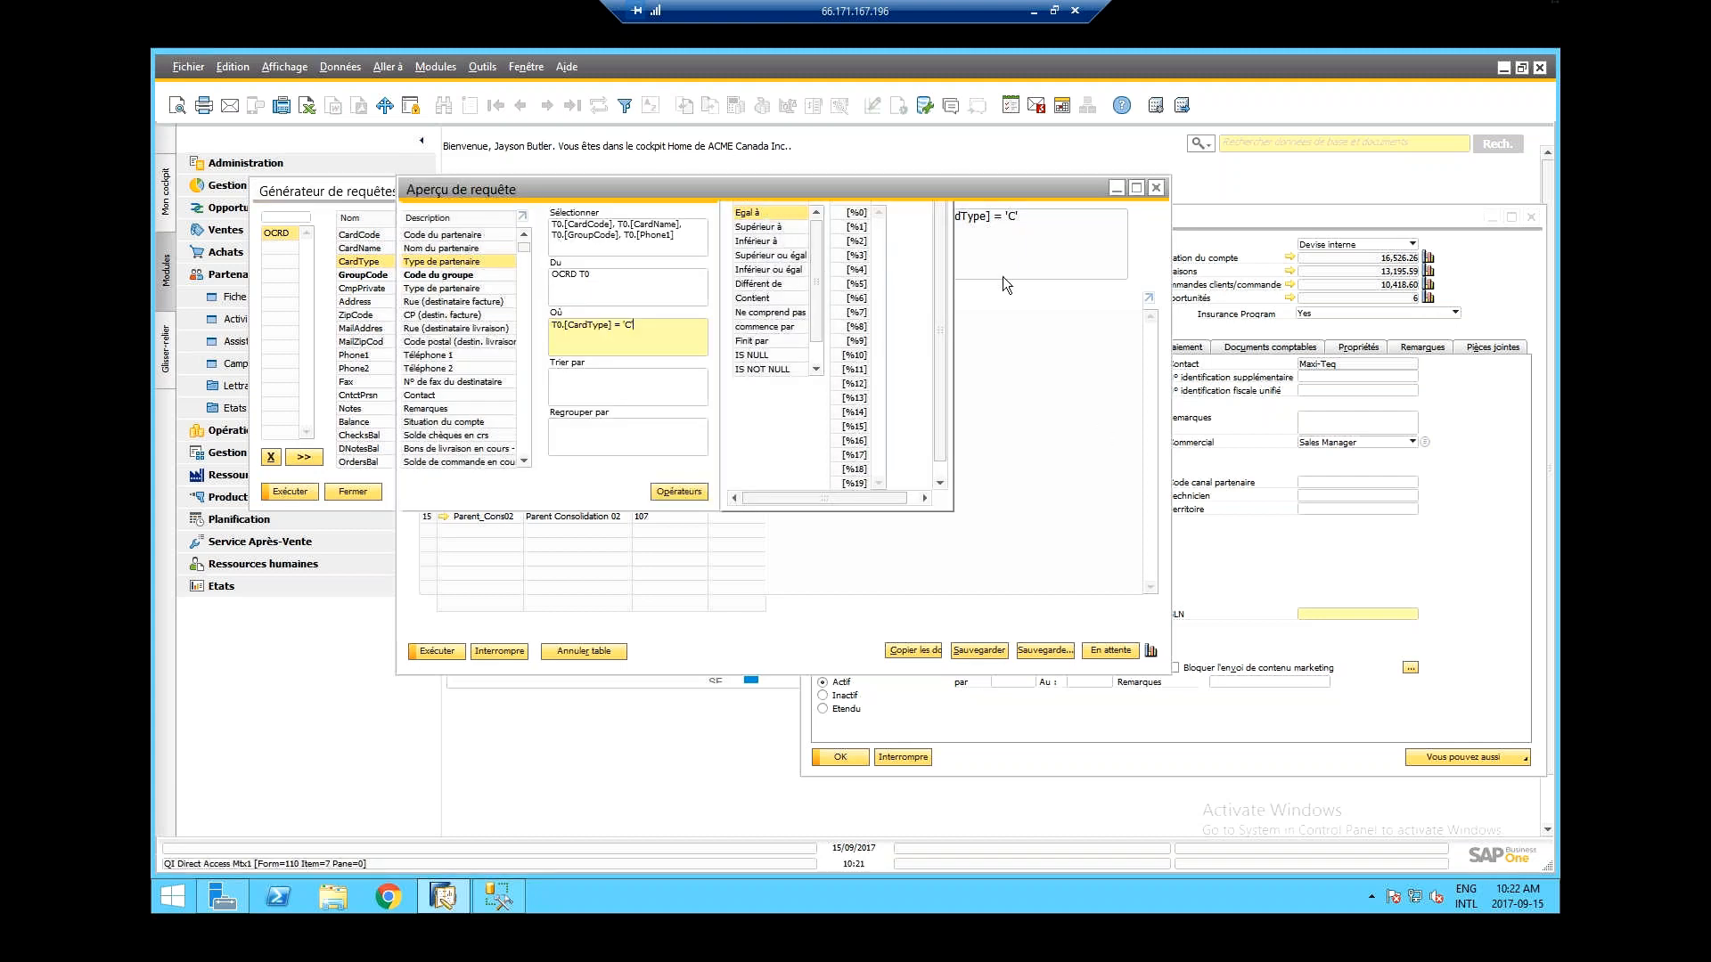
left_click_drag(1041, 223, 319, 179)
key("ctrl+c")
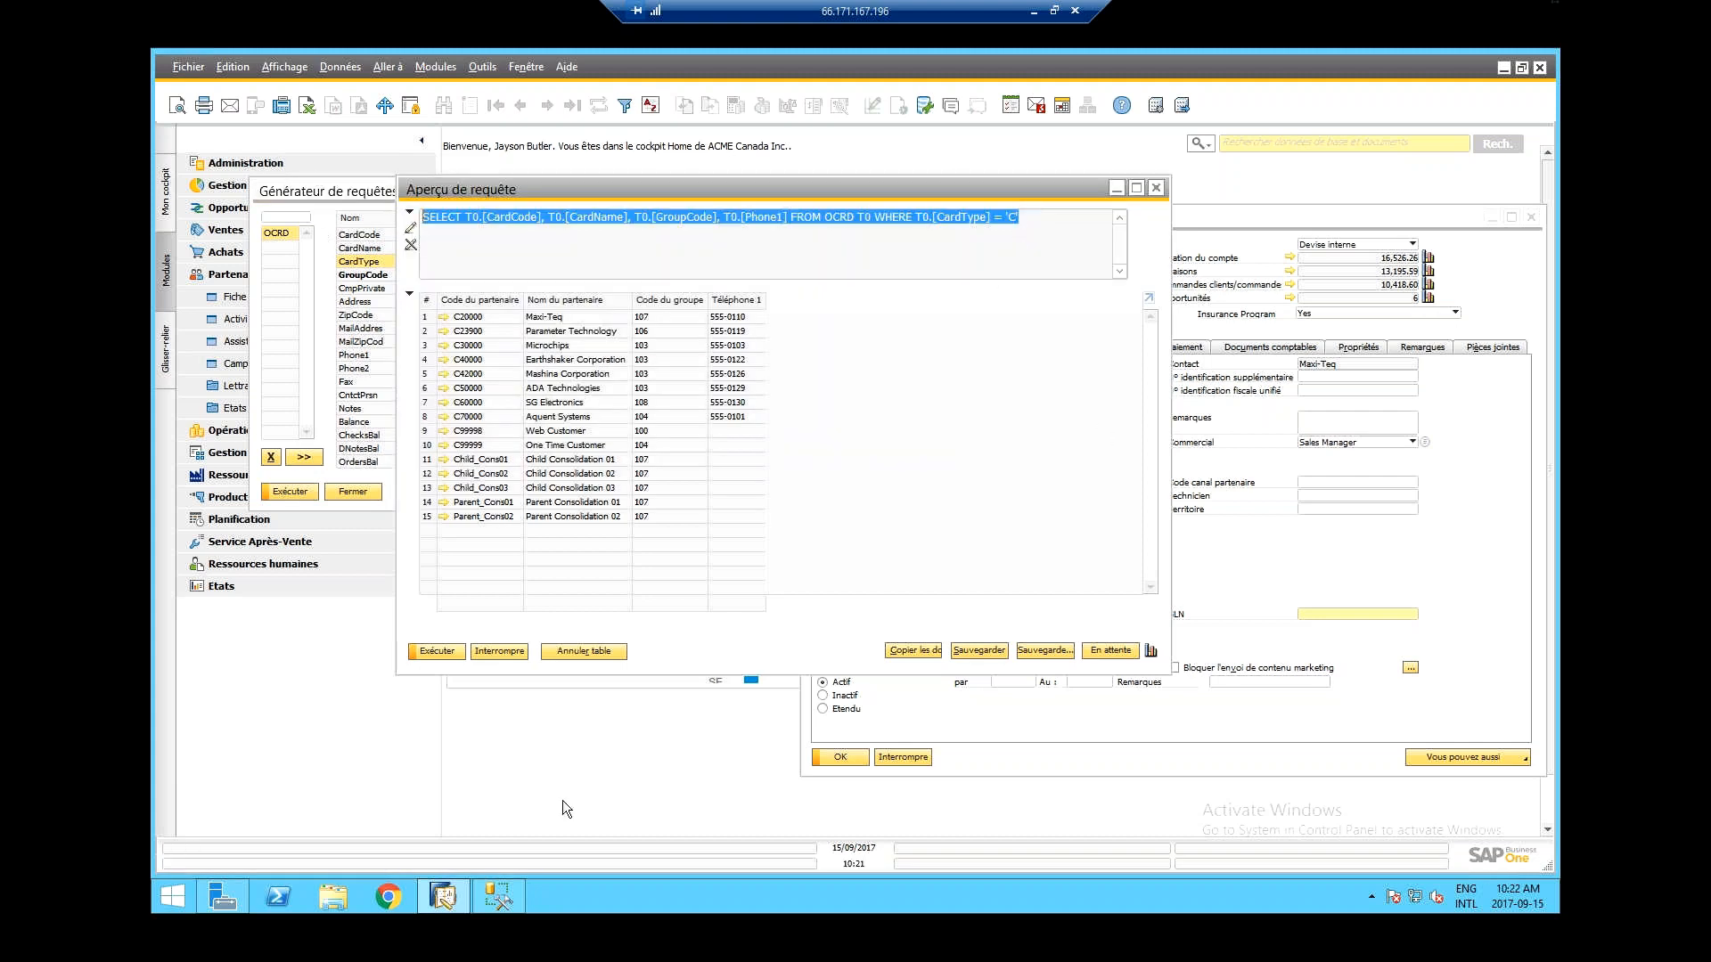
left_click(514, 902)
key("ctrl+a")
key("ctrl+v")
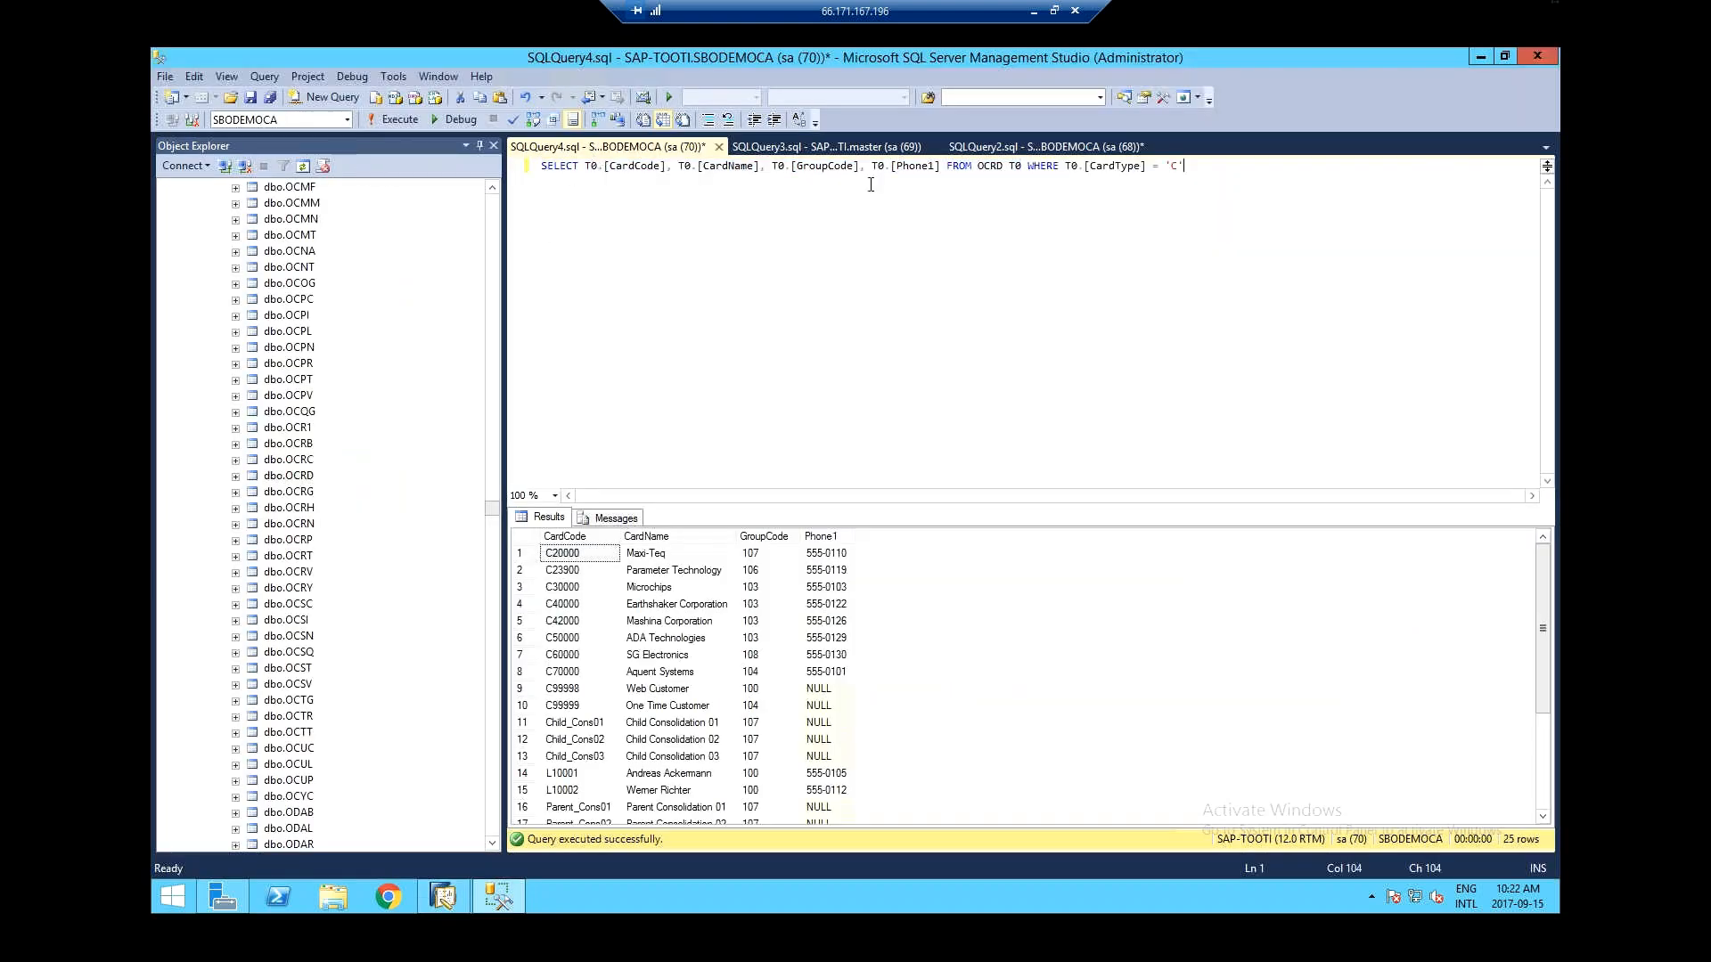
- Put the FROM and WHERE clauses on separate lines and run the query
left_click(943, 178)
key("Return")
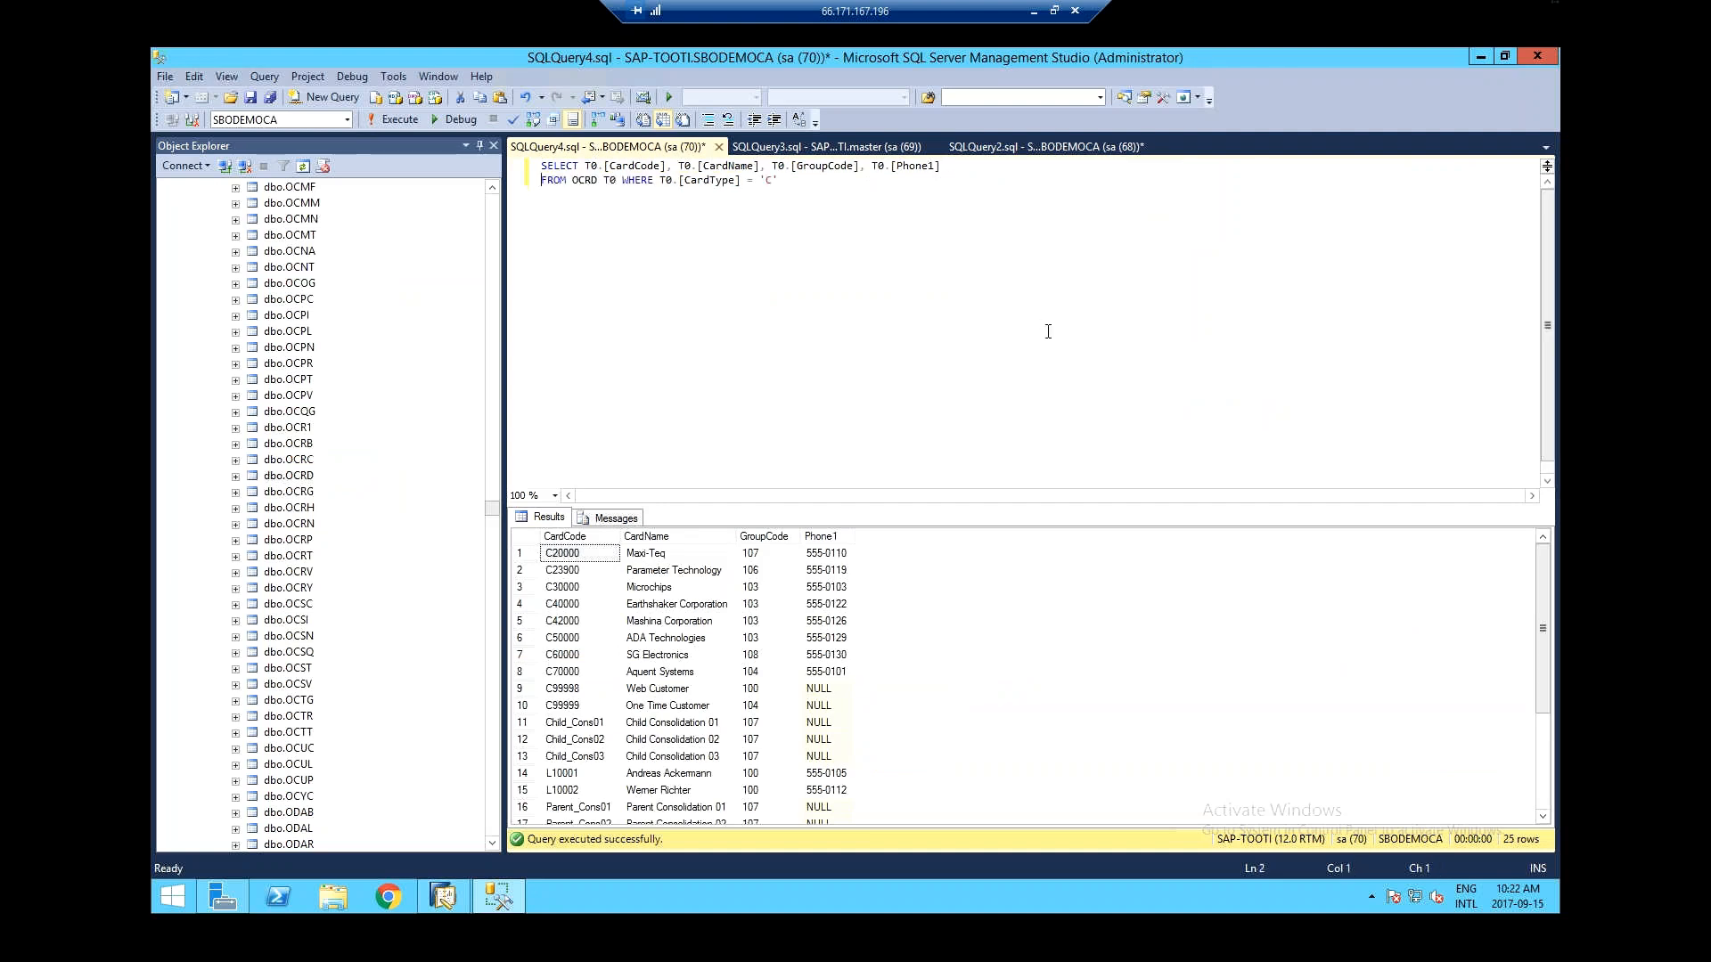
key("ctrl+Right")
key("ctrl+Right")
key("Return")
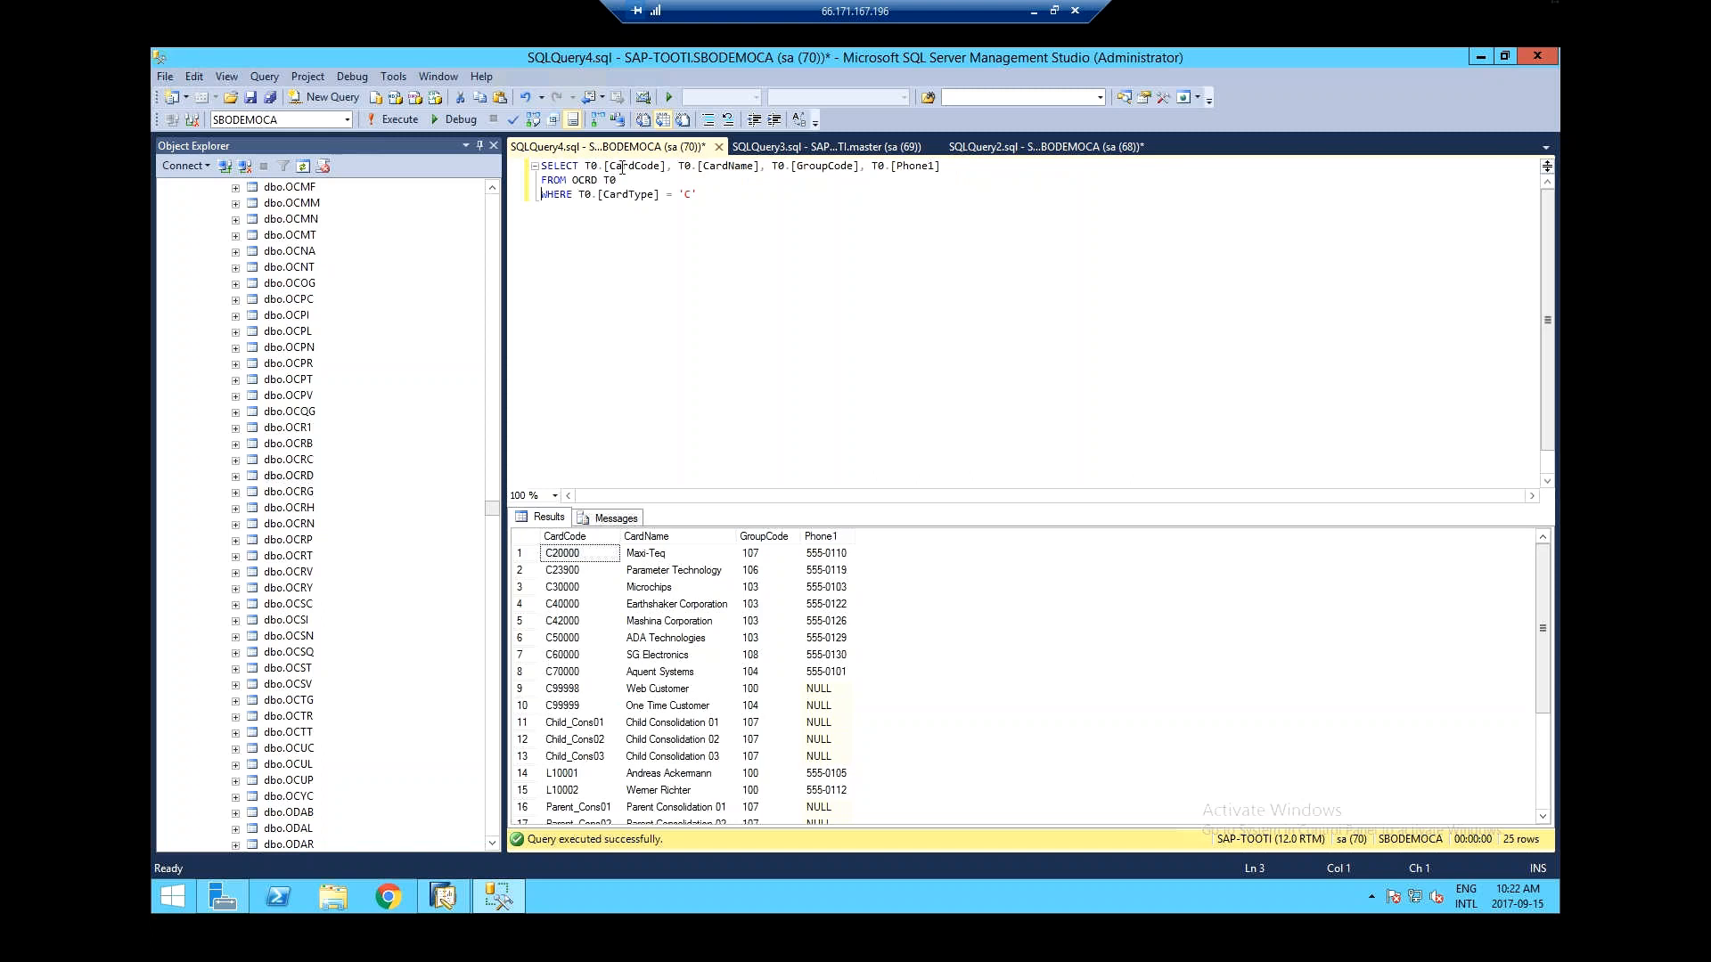
key("F5")
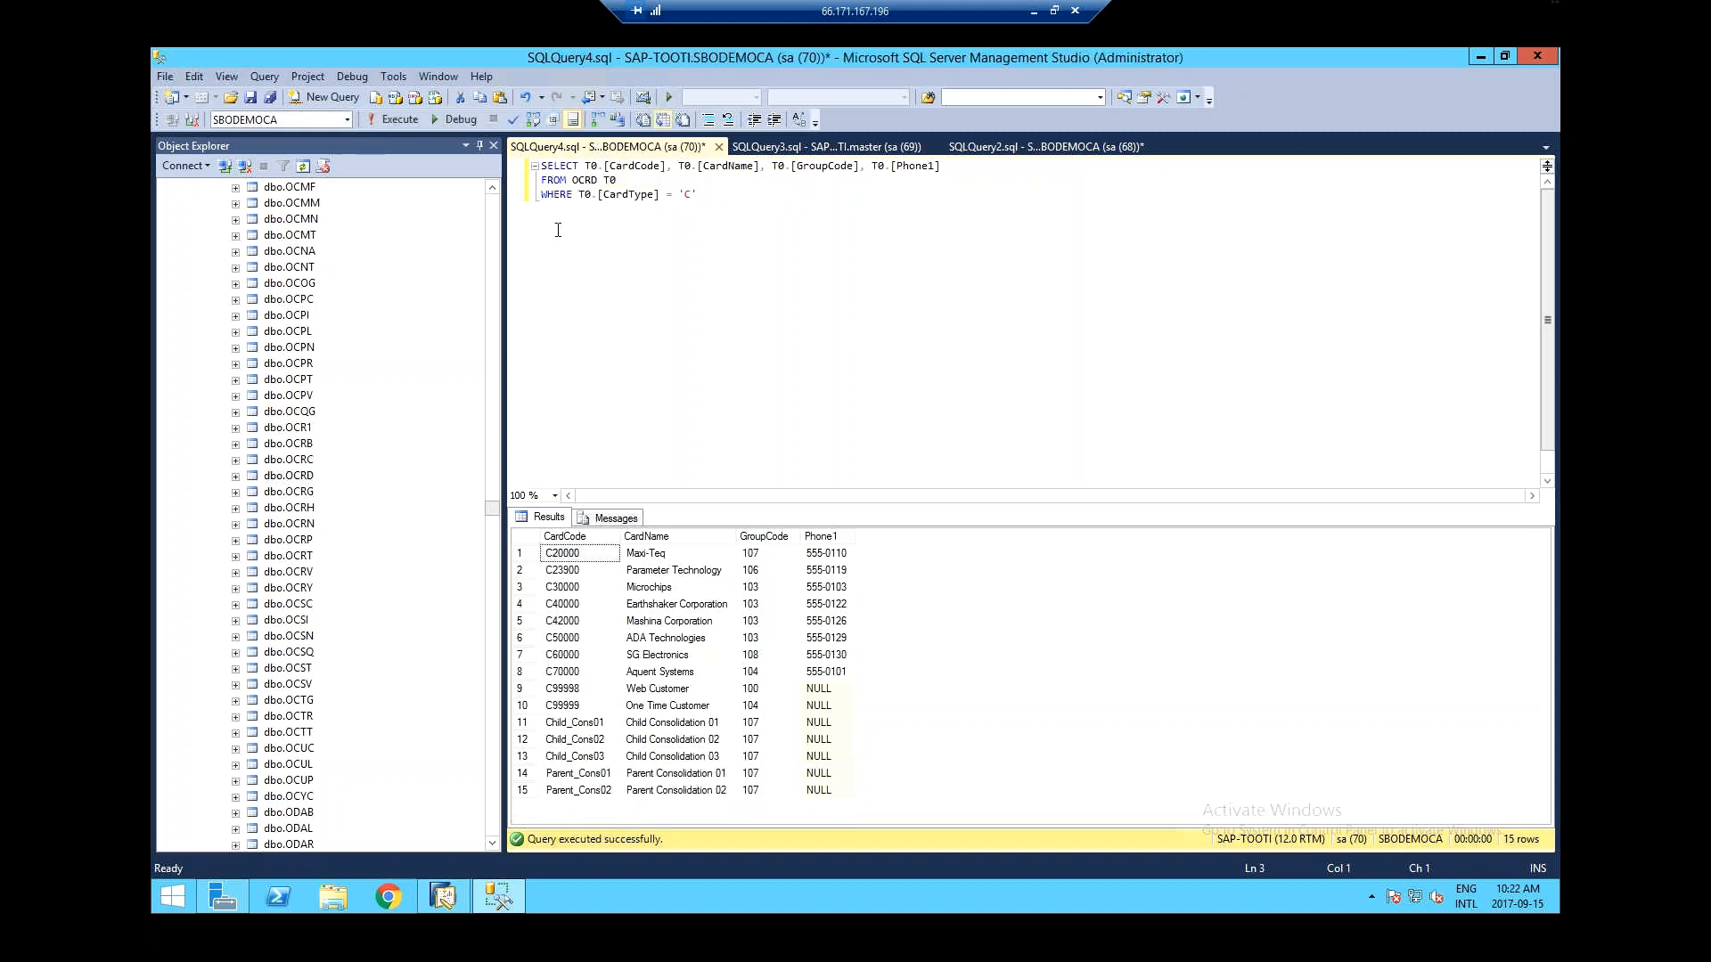
- Examine the selected field list and the WHERE T0.[CardType] = 'C' clause by highlighting each in the query
left_click_drag(586, 167, 818, 166)
left_click(690, 176)
left_click(993, 206)
left_click_drag(700, 197, 524, 198)
left_click(706, 220)
left_click_drag(697, 199, 534, 197)
left_click(685, 195)
- Switch back to SAP Business One and close the query preview and the business partner form
left_click(1477, 57)
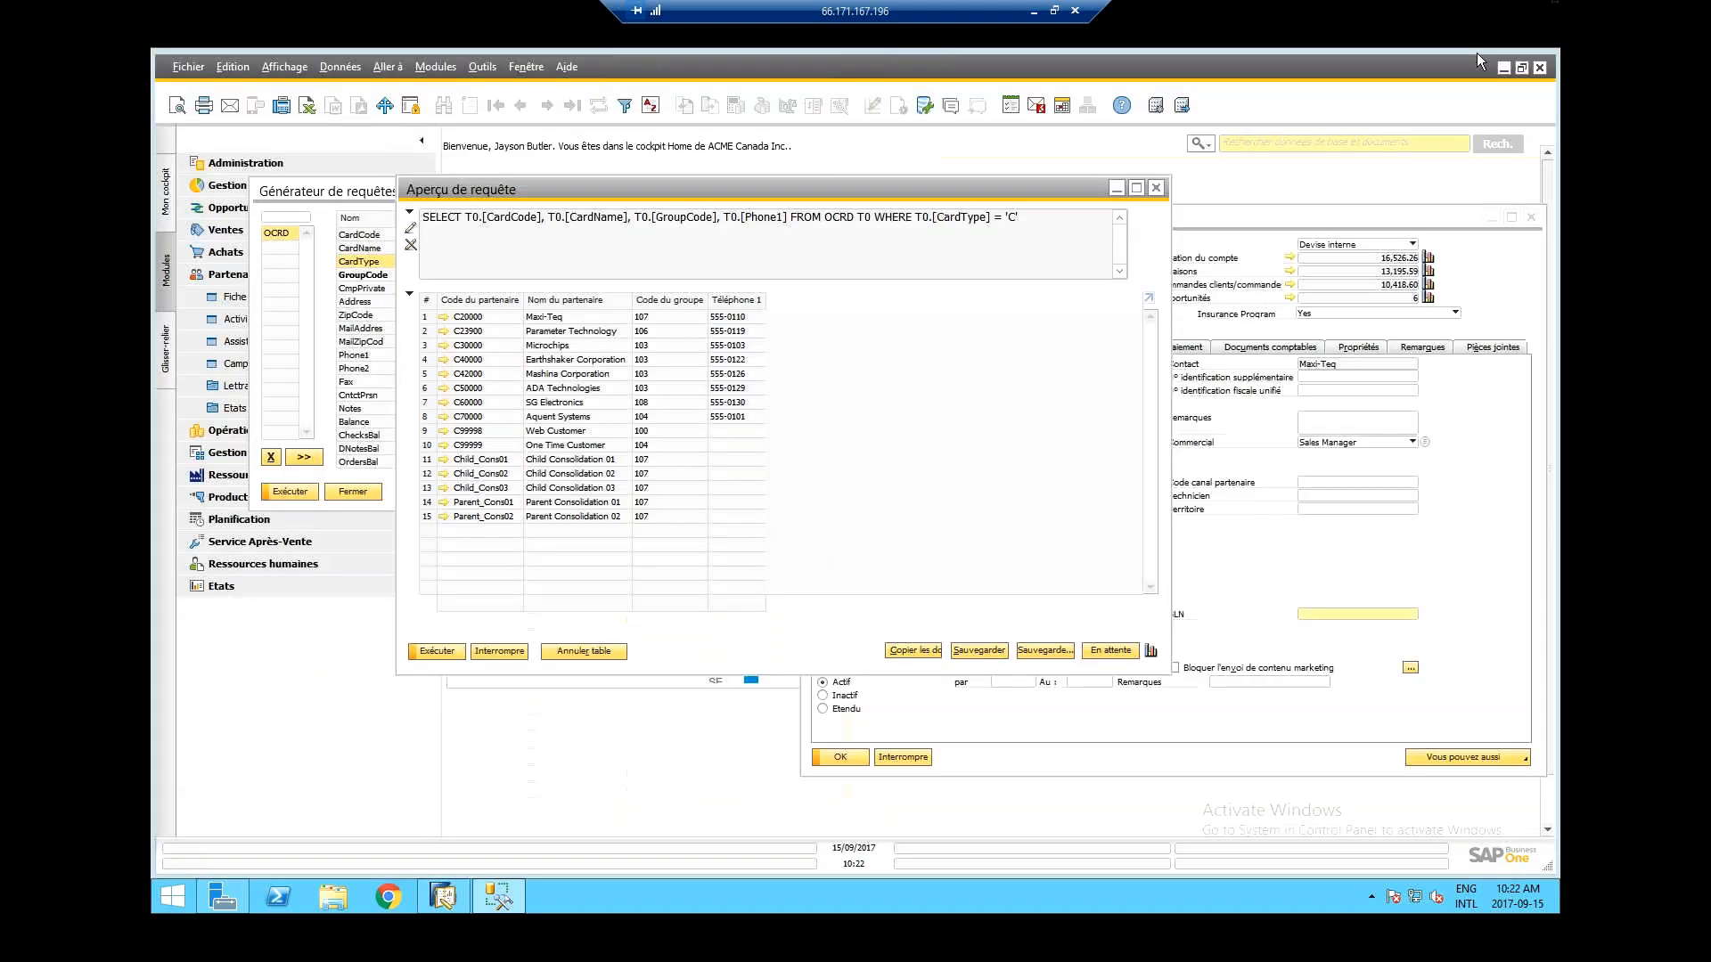
left_click_drag(764, 188, 997, 188)
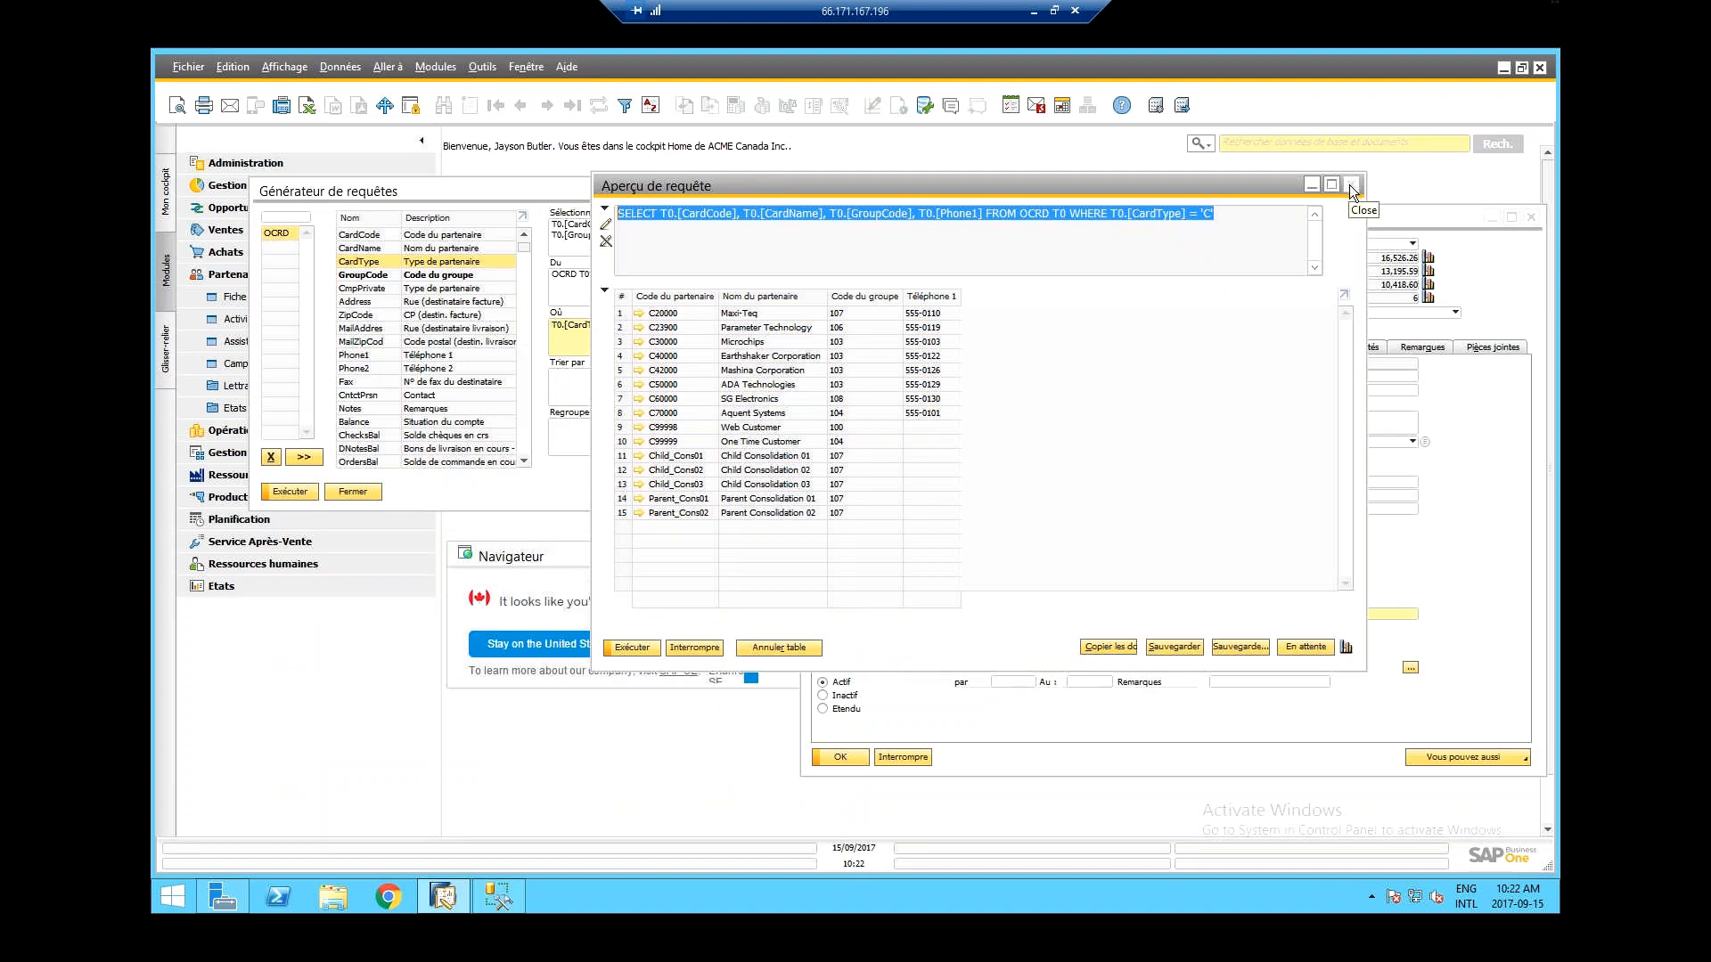
left_click(1349, 185)
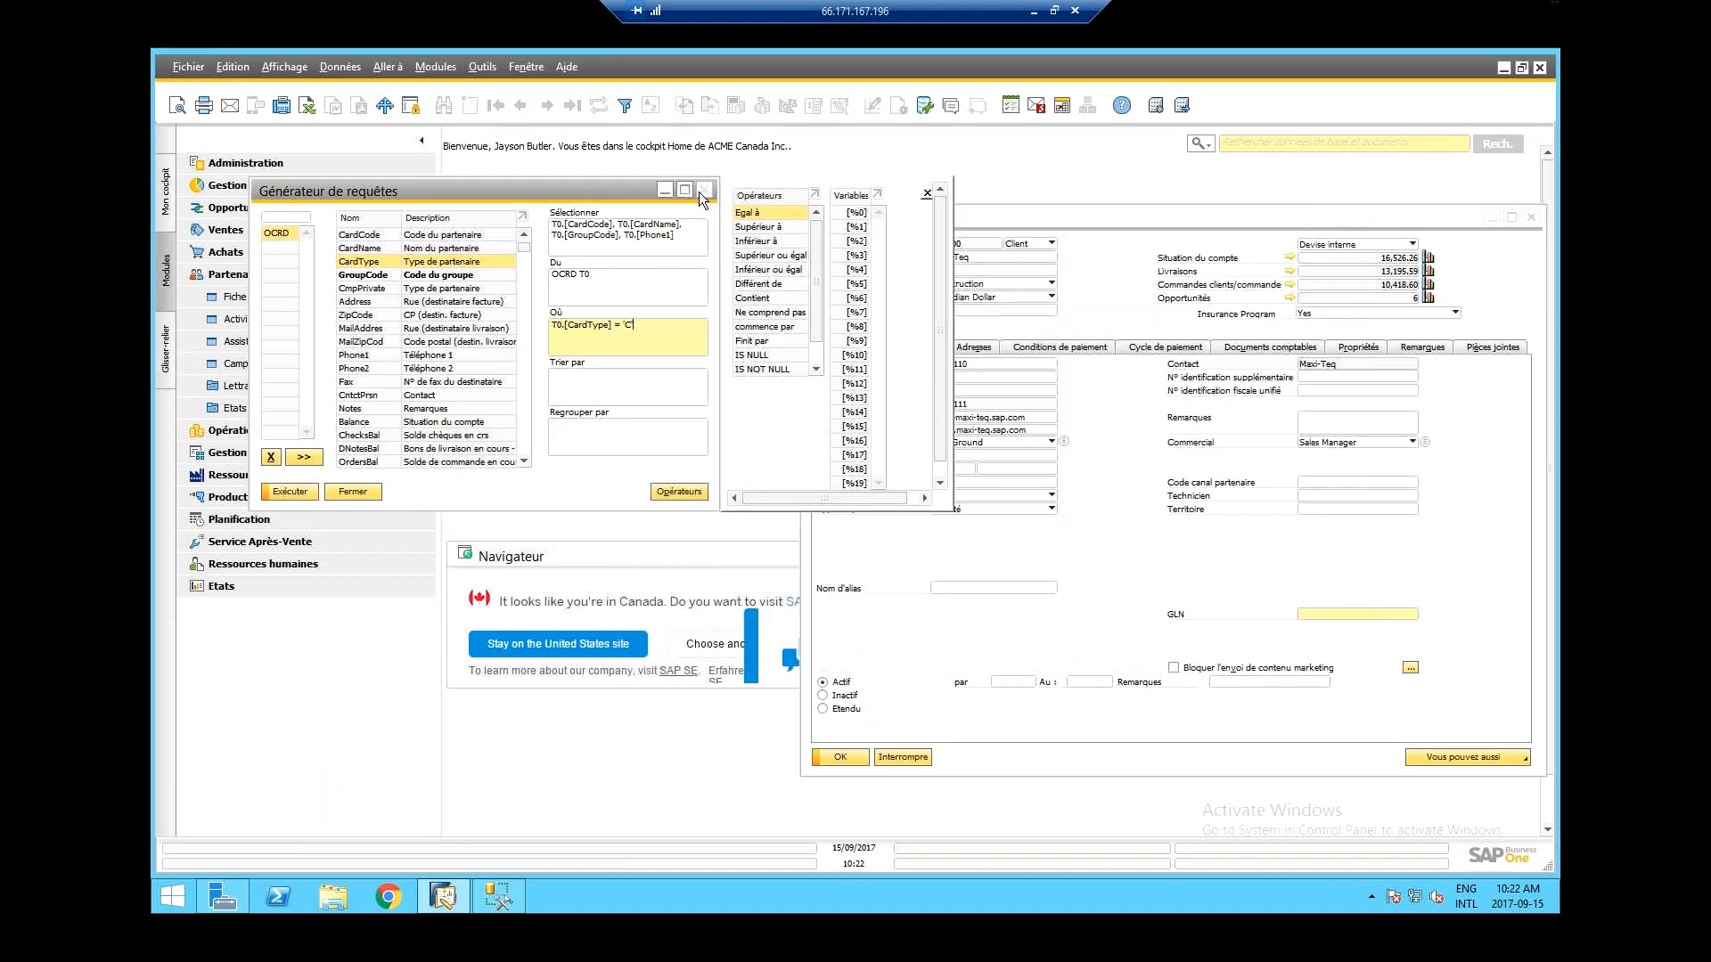
left_click(1077, 228)
left_click_drag(1067, 228, 816, 211)
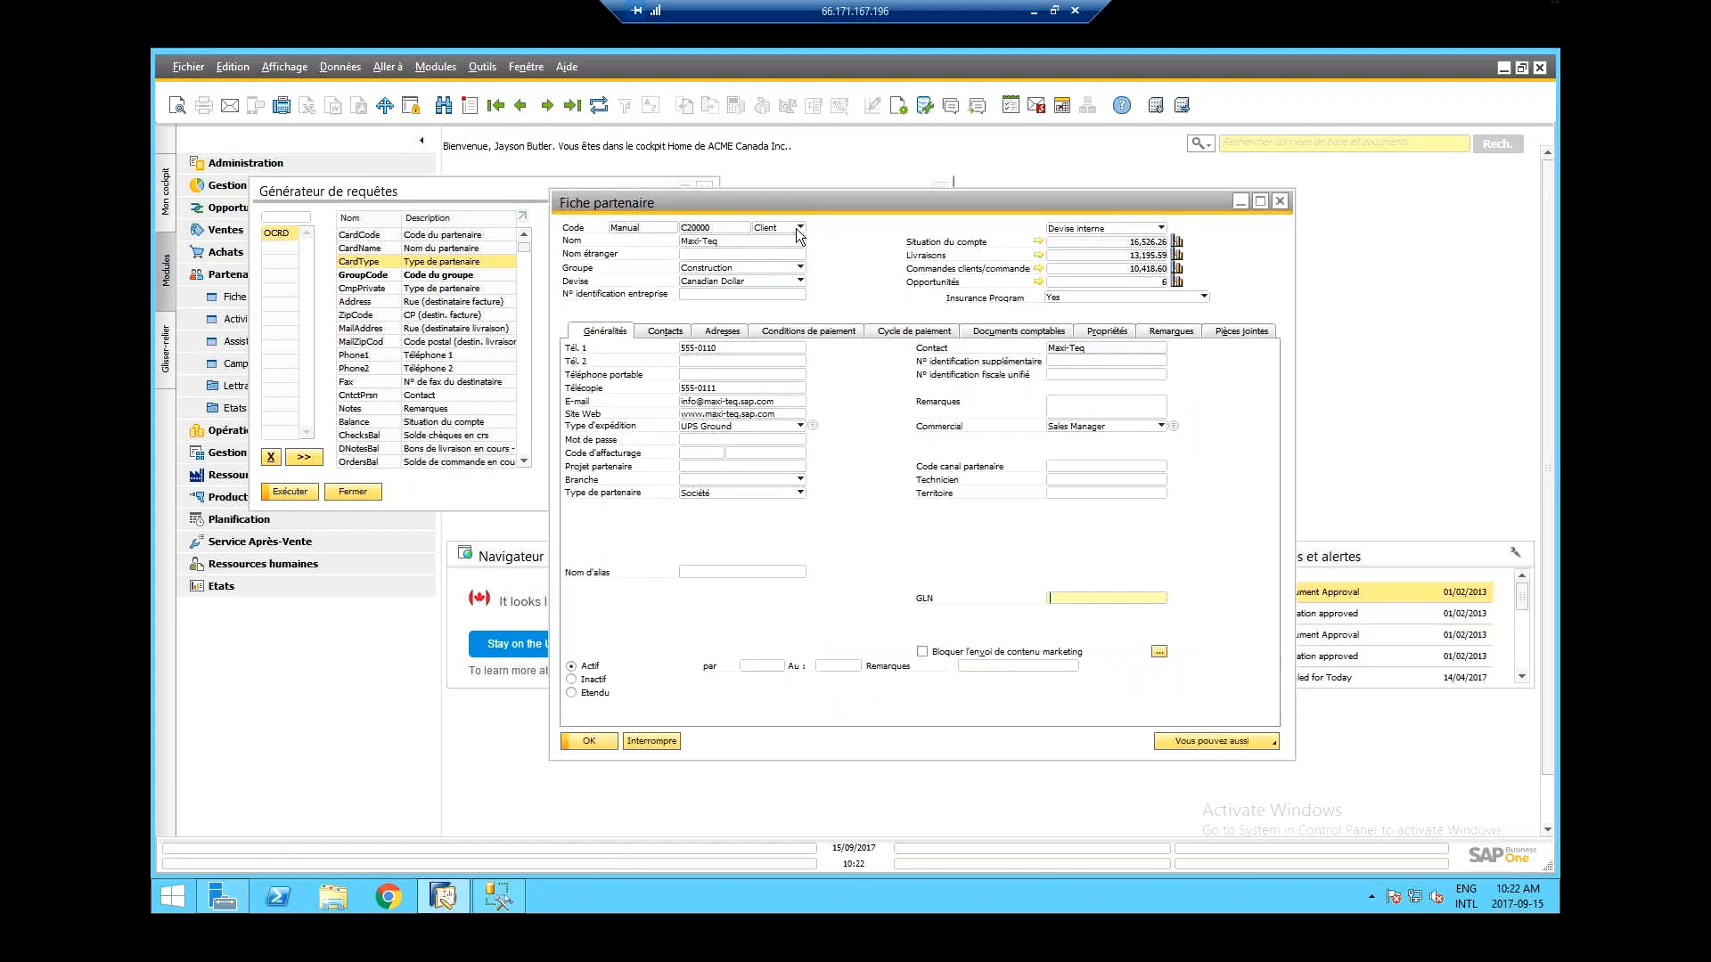
left_click(1279, 201)
left_click_drag(520, 198, 1037, 283)
- Open a sales order form (Commande client) from the sales module and close the existing query generator
left_click(227, 274)
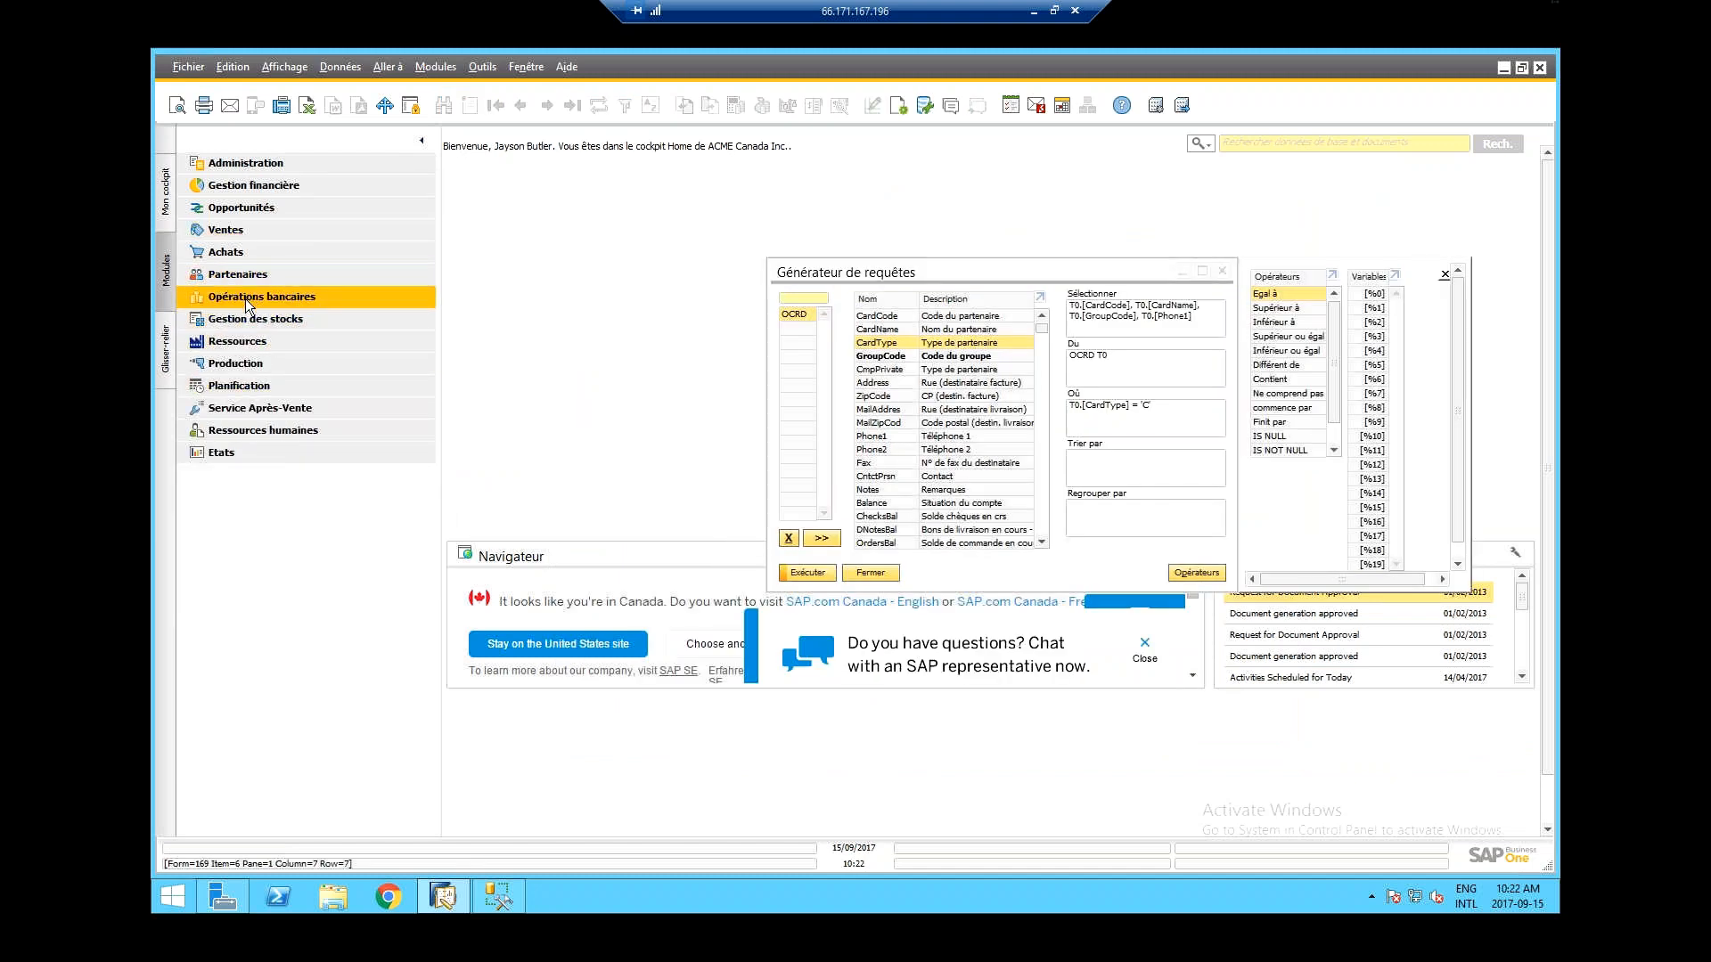
left_click(243, 228)
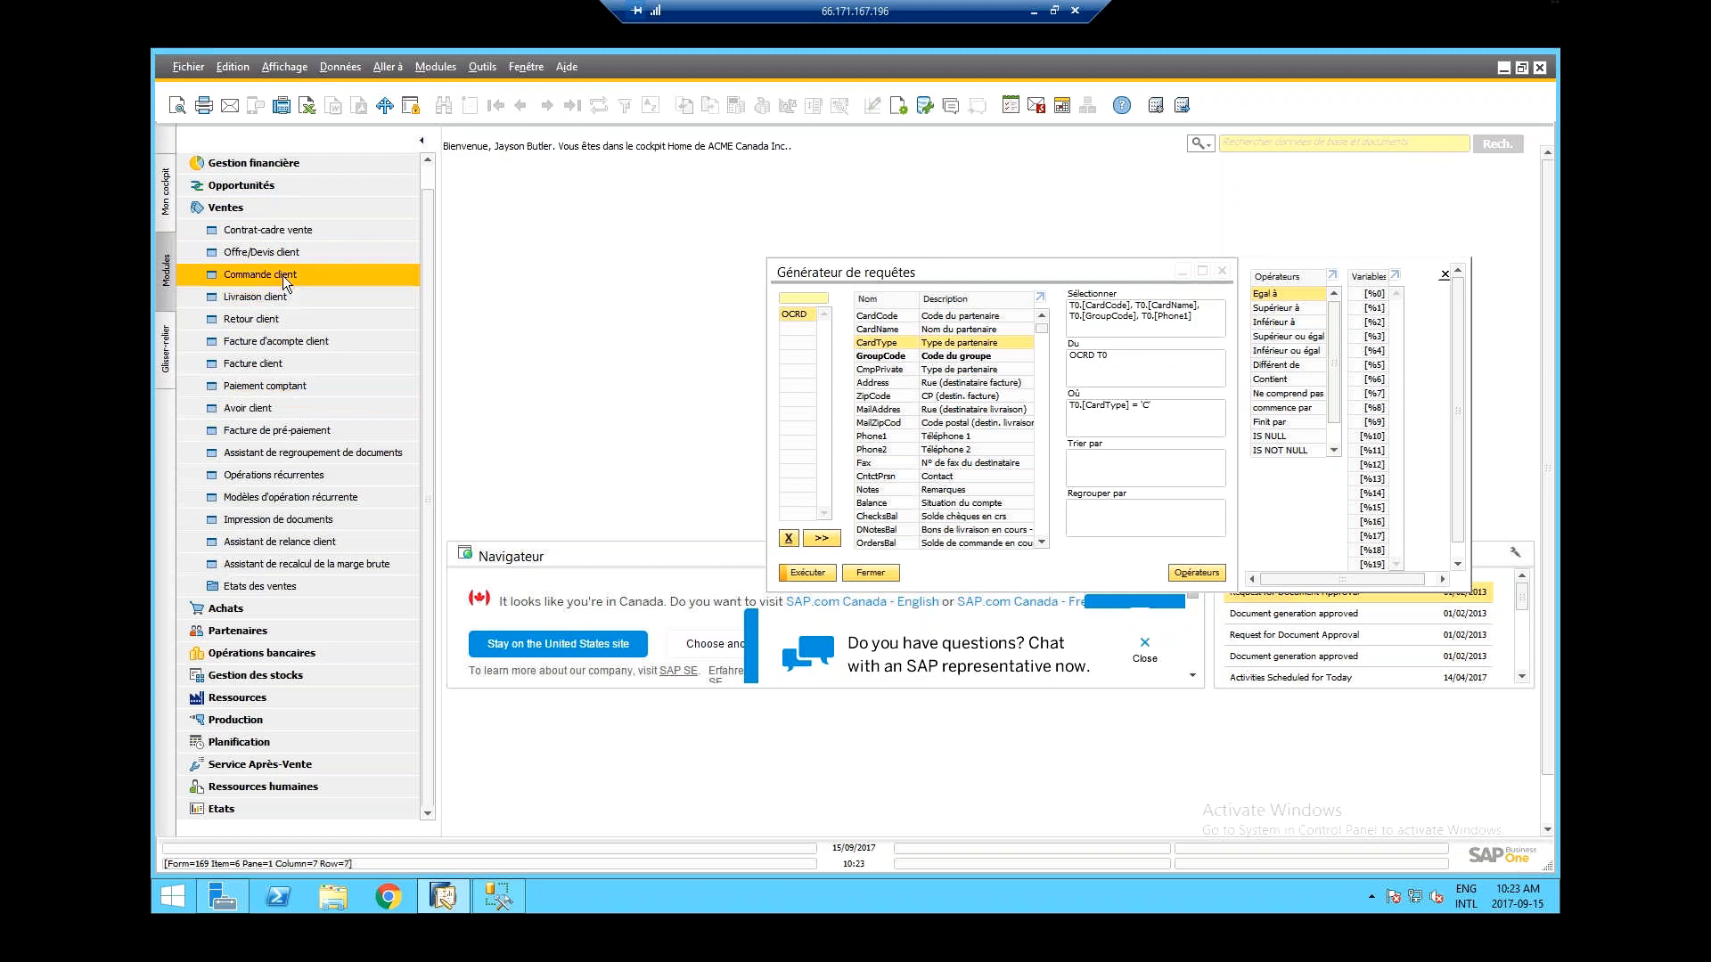
left_click(261, 275)
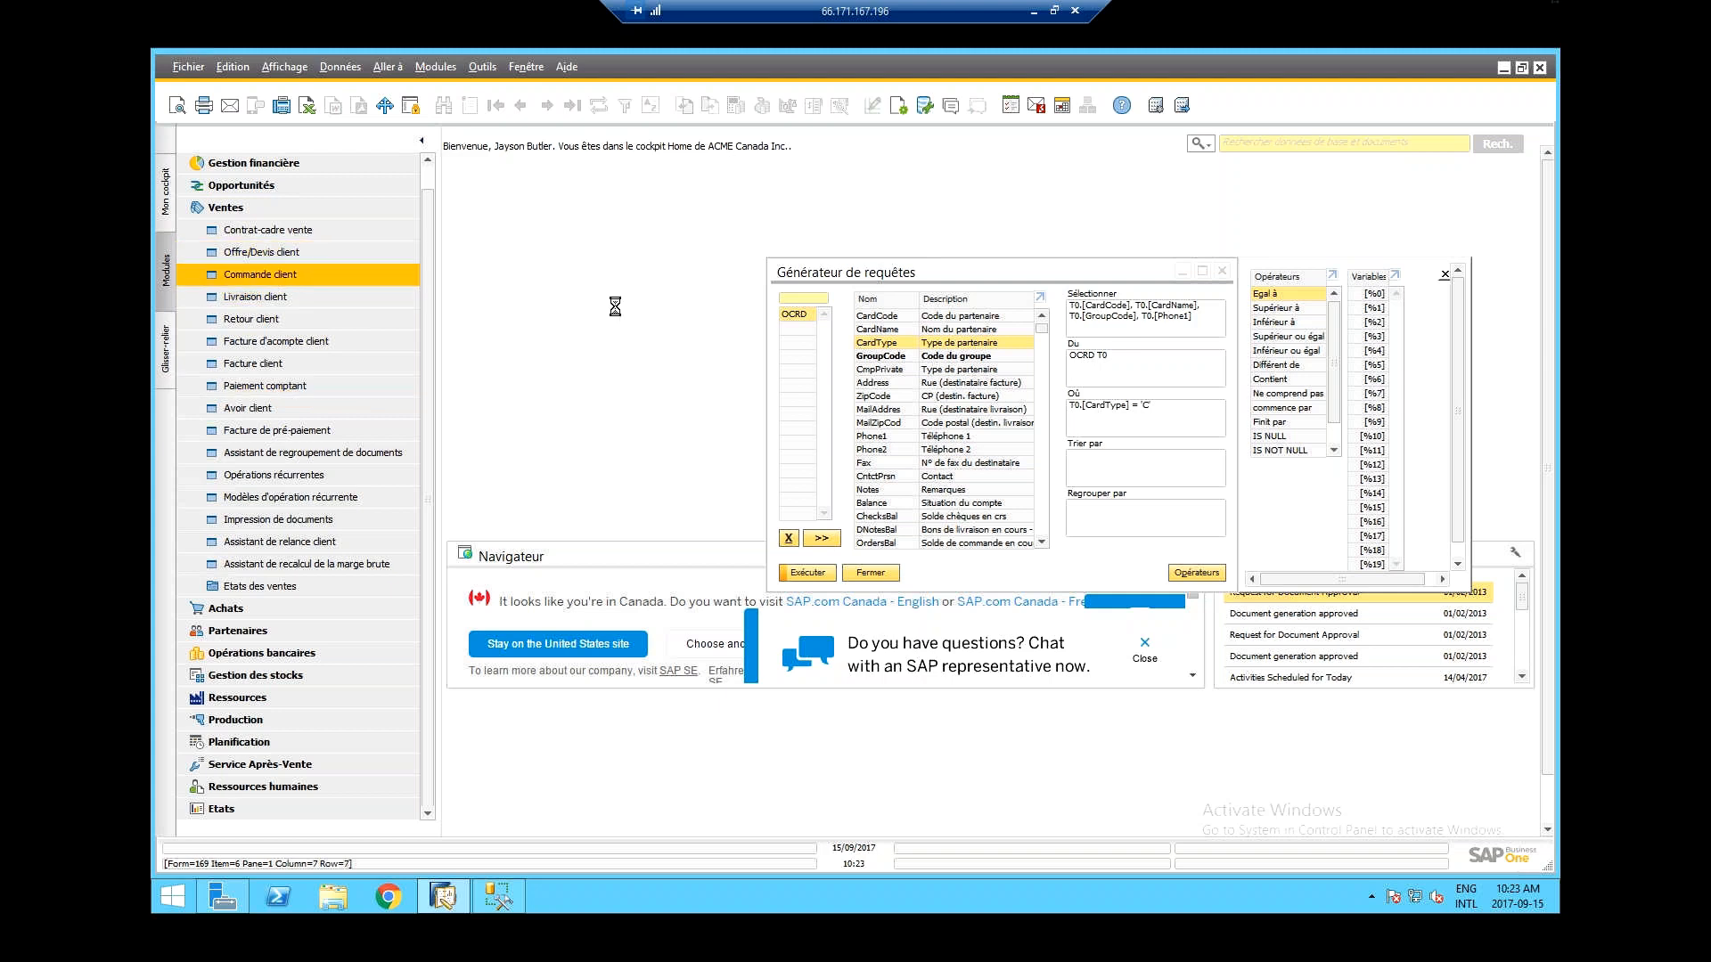
left_click(1224, 272)
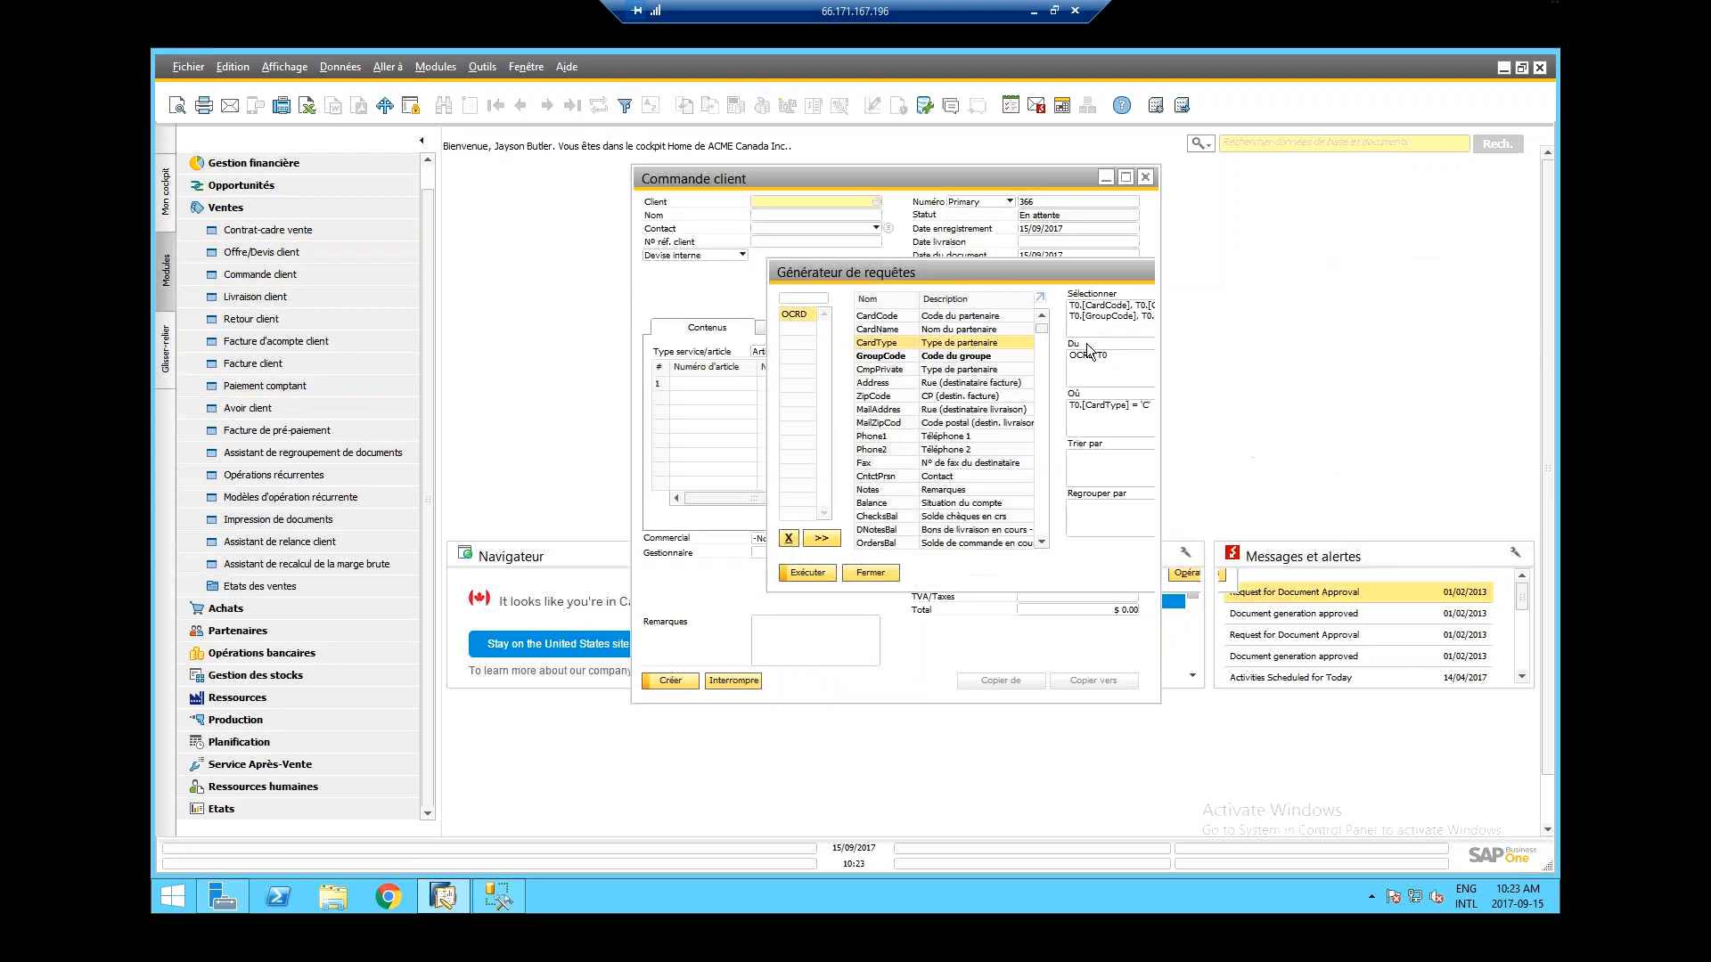
- Display sales order 1 in a maximized form, consult its fields' system information, and restore the form to a smaller window
double_click(810, 180)
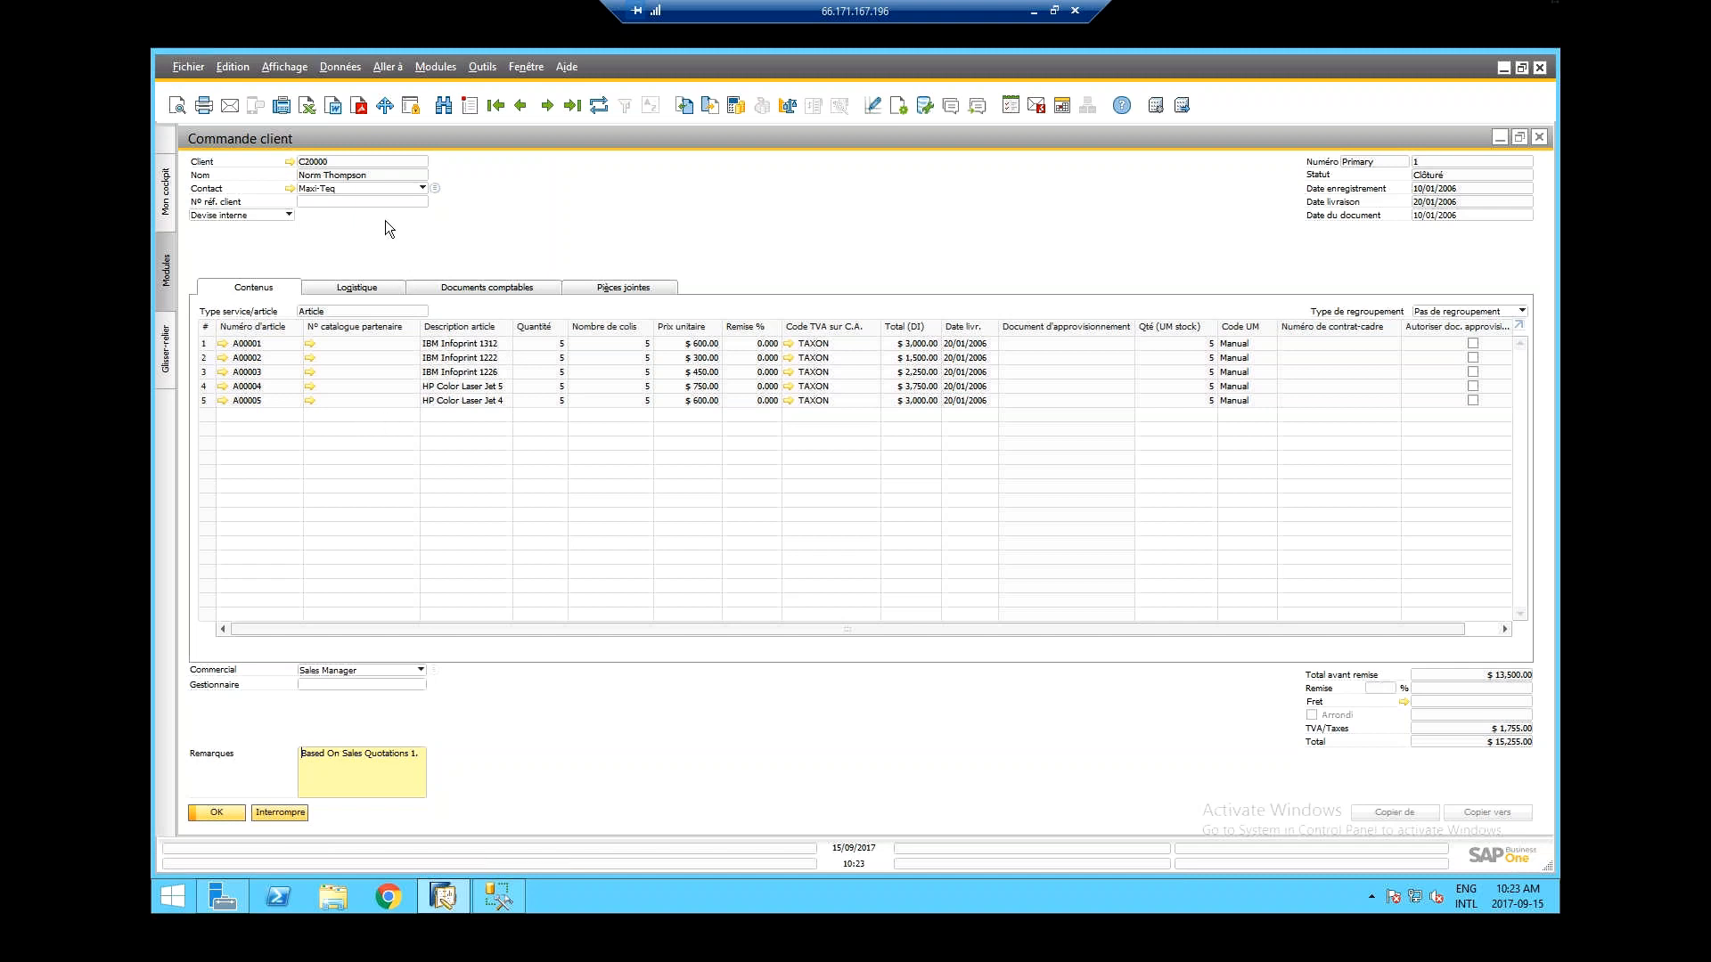
left_click(271, 66)
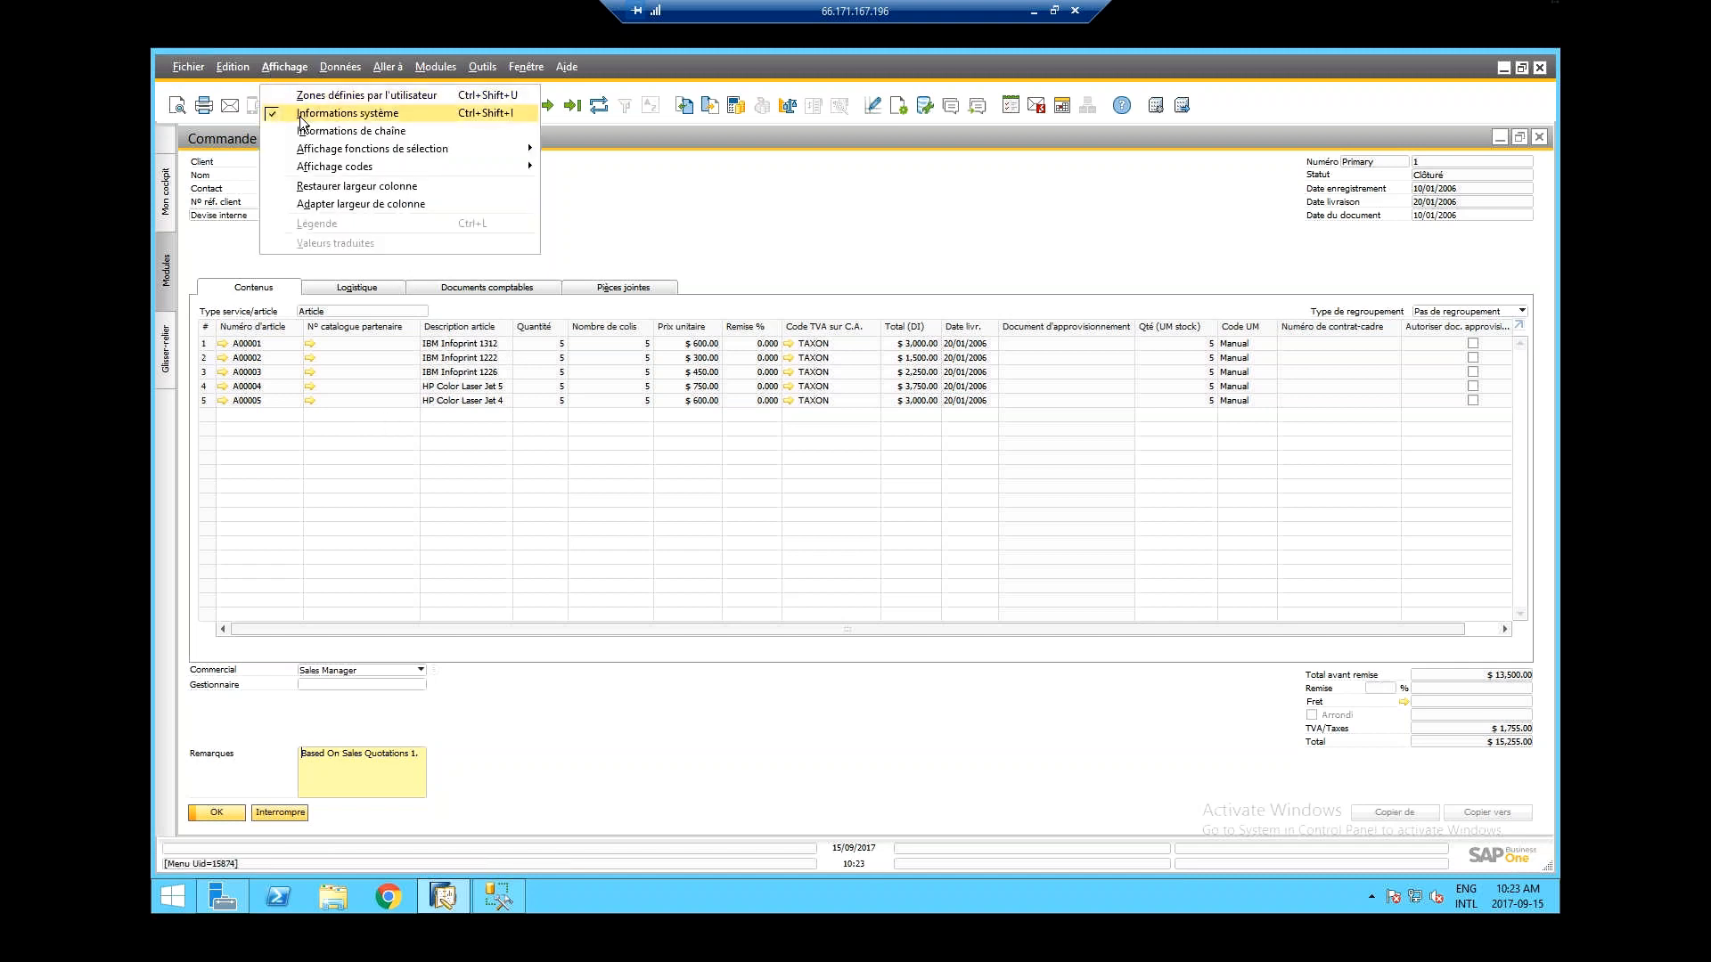
left_click(820, 198)
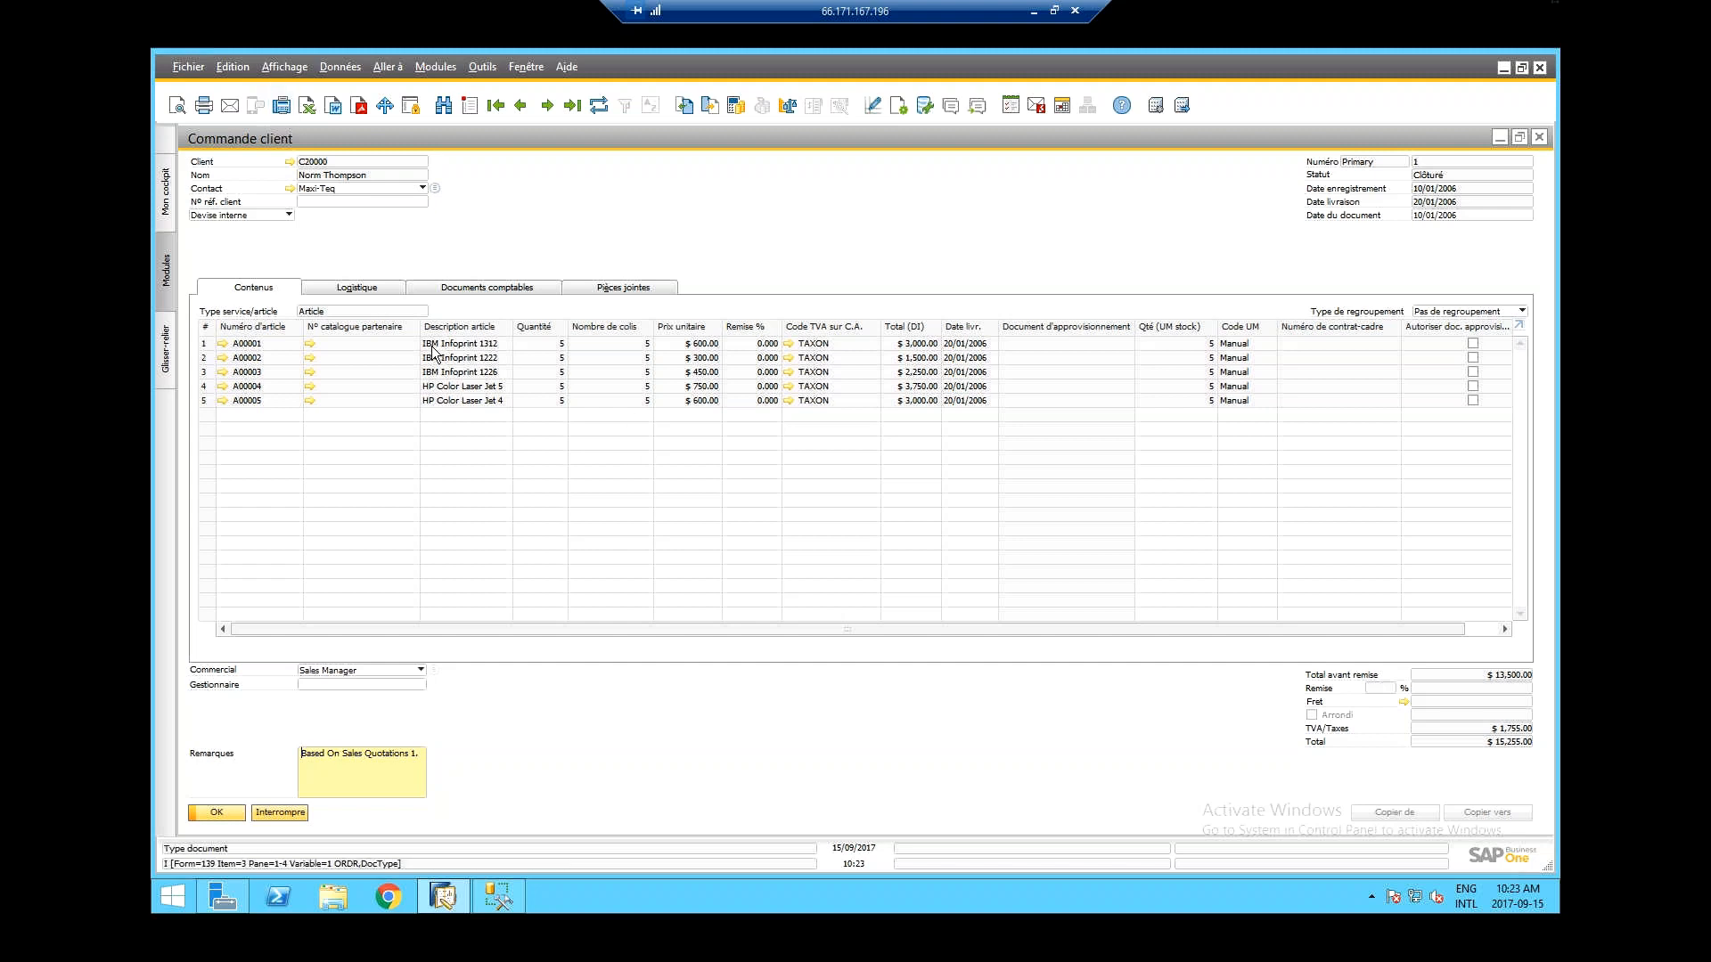
left_click_drag(622, 140, 597, 195)
left_click_drag(987, 210, 843, 254)
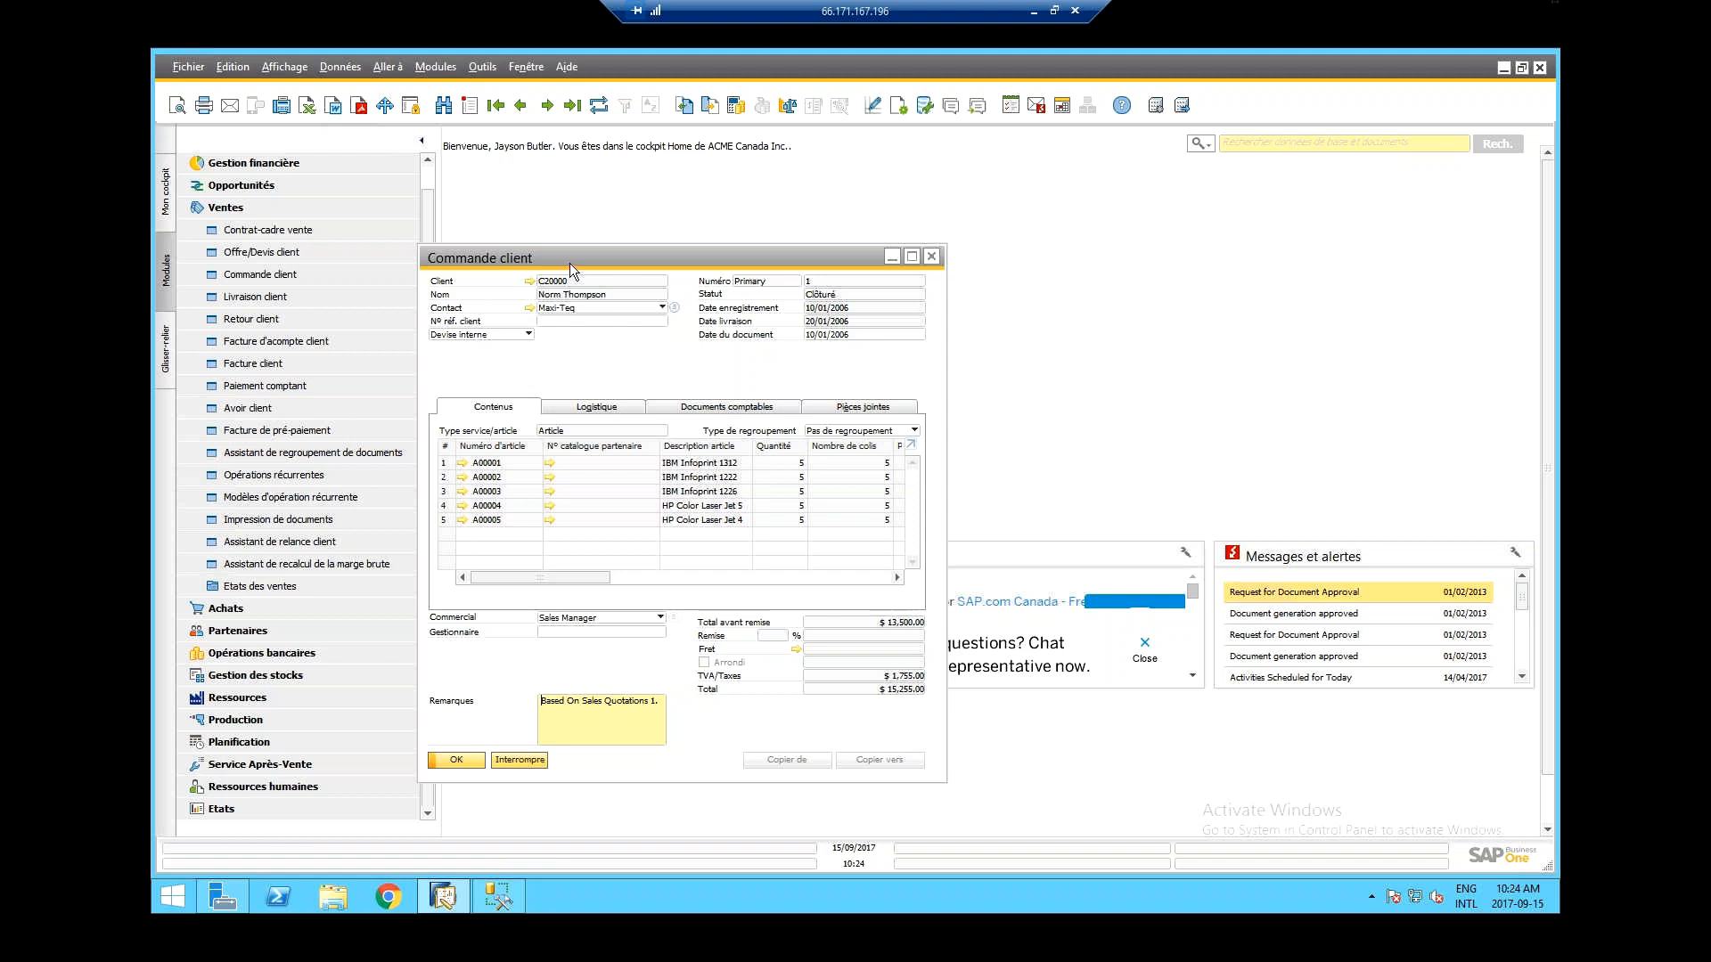
left_click_drag(569, 264, 754, 270)
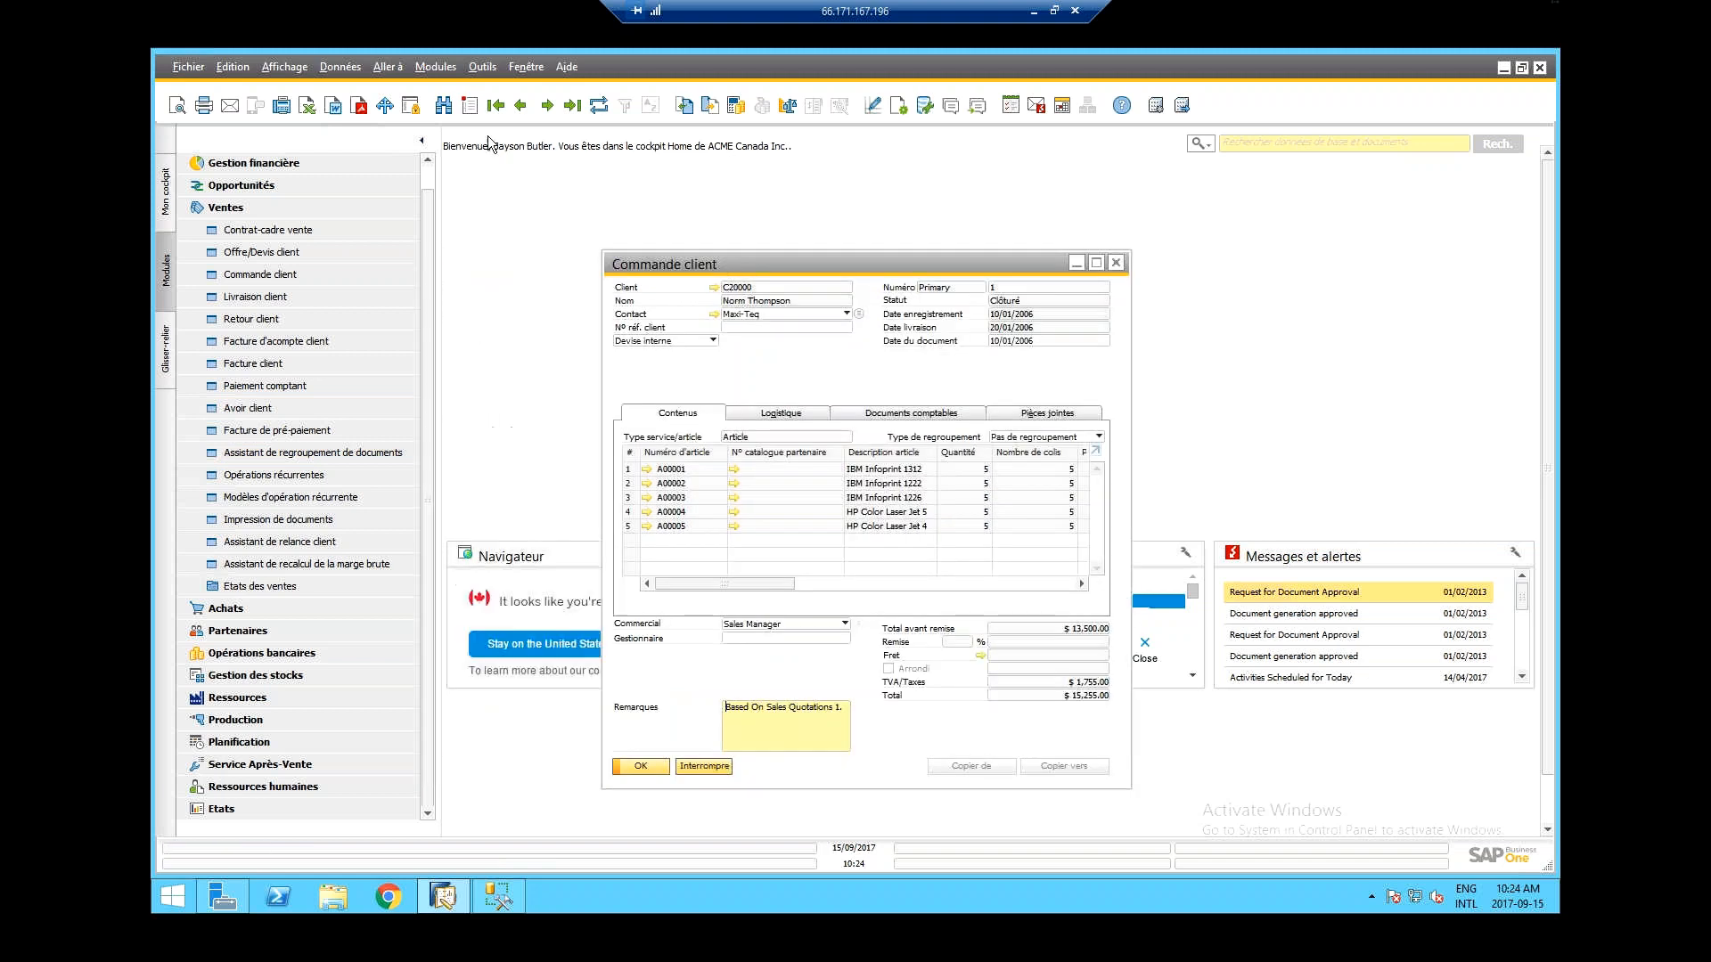
- Start a new query in the query generator with the tables ORDR and RDR1
left_click(472, 71)
mouse_move(545, 273)
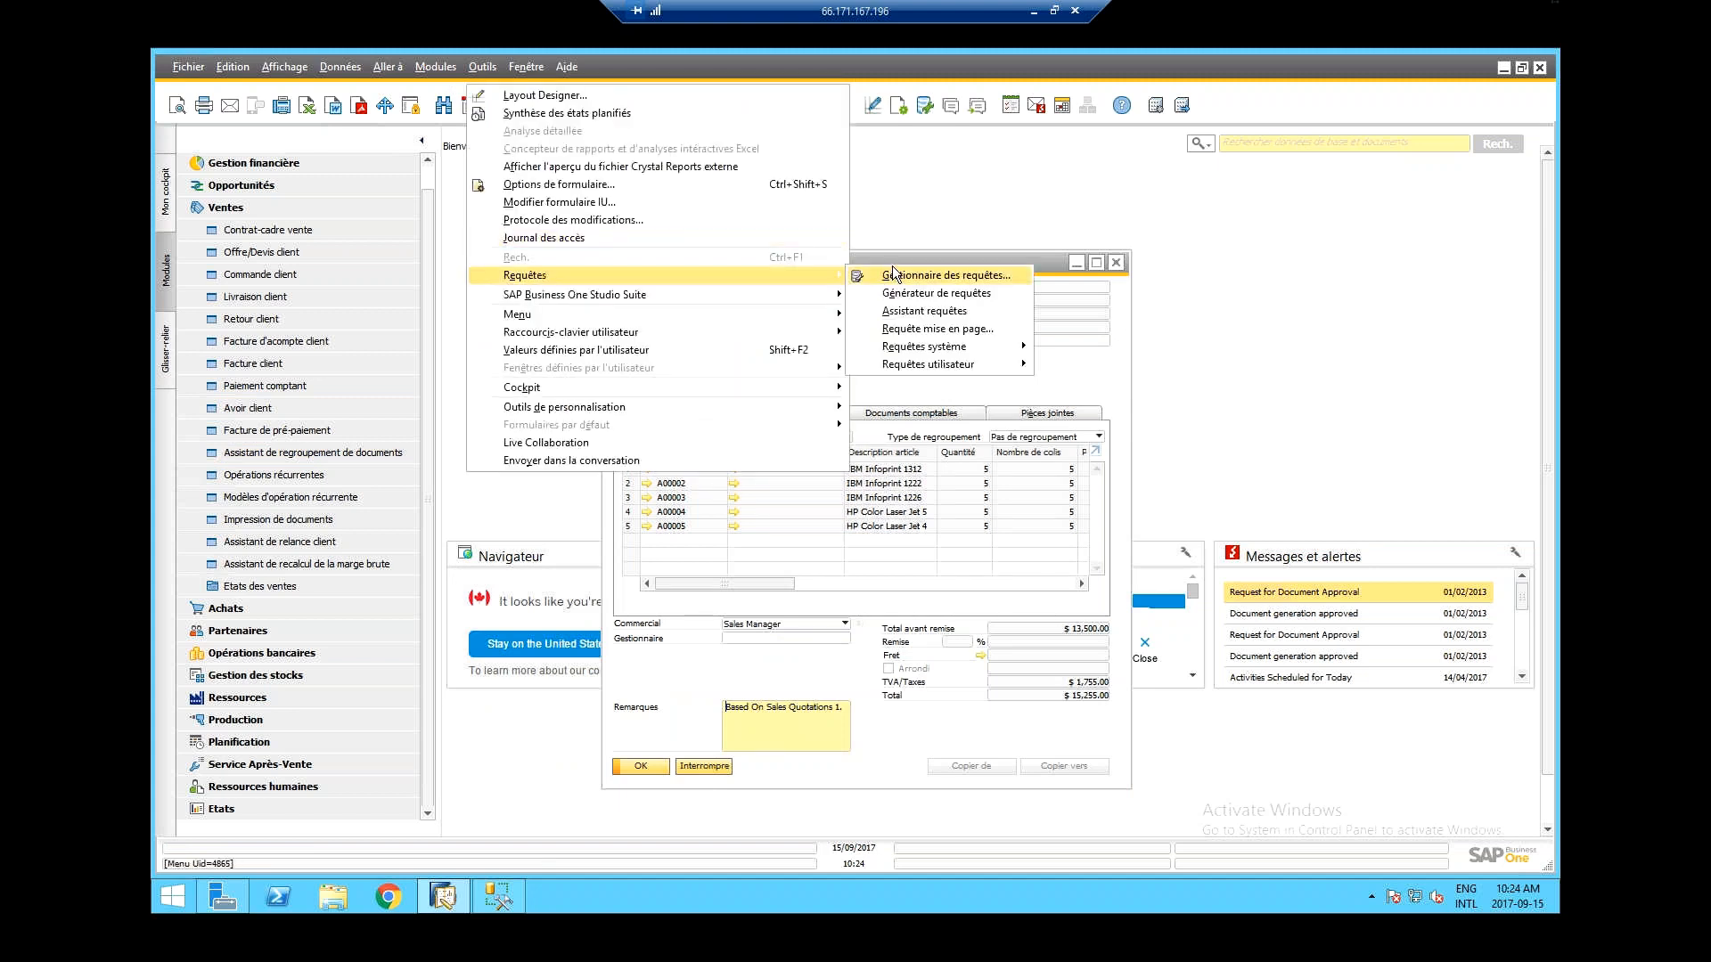
left_click(919, 293)
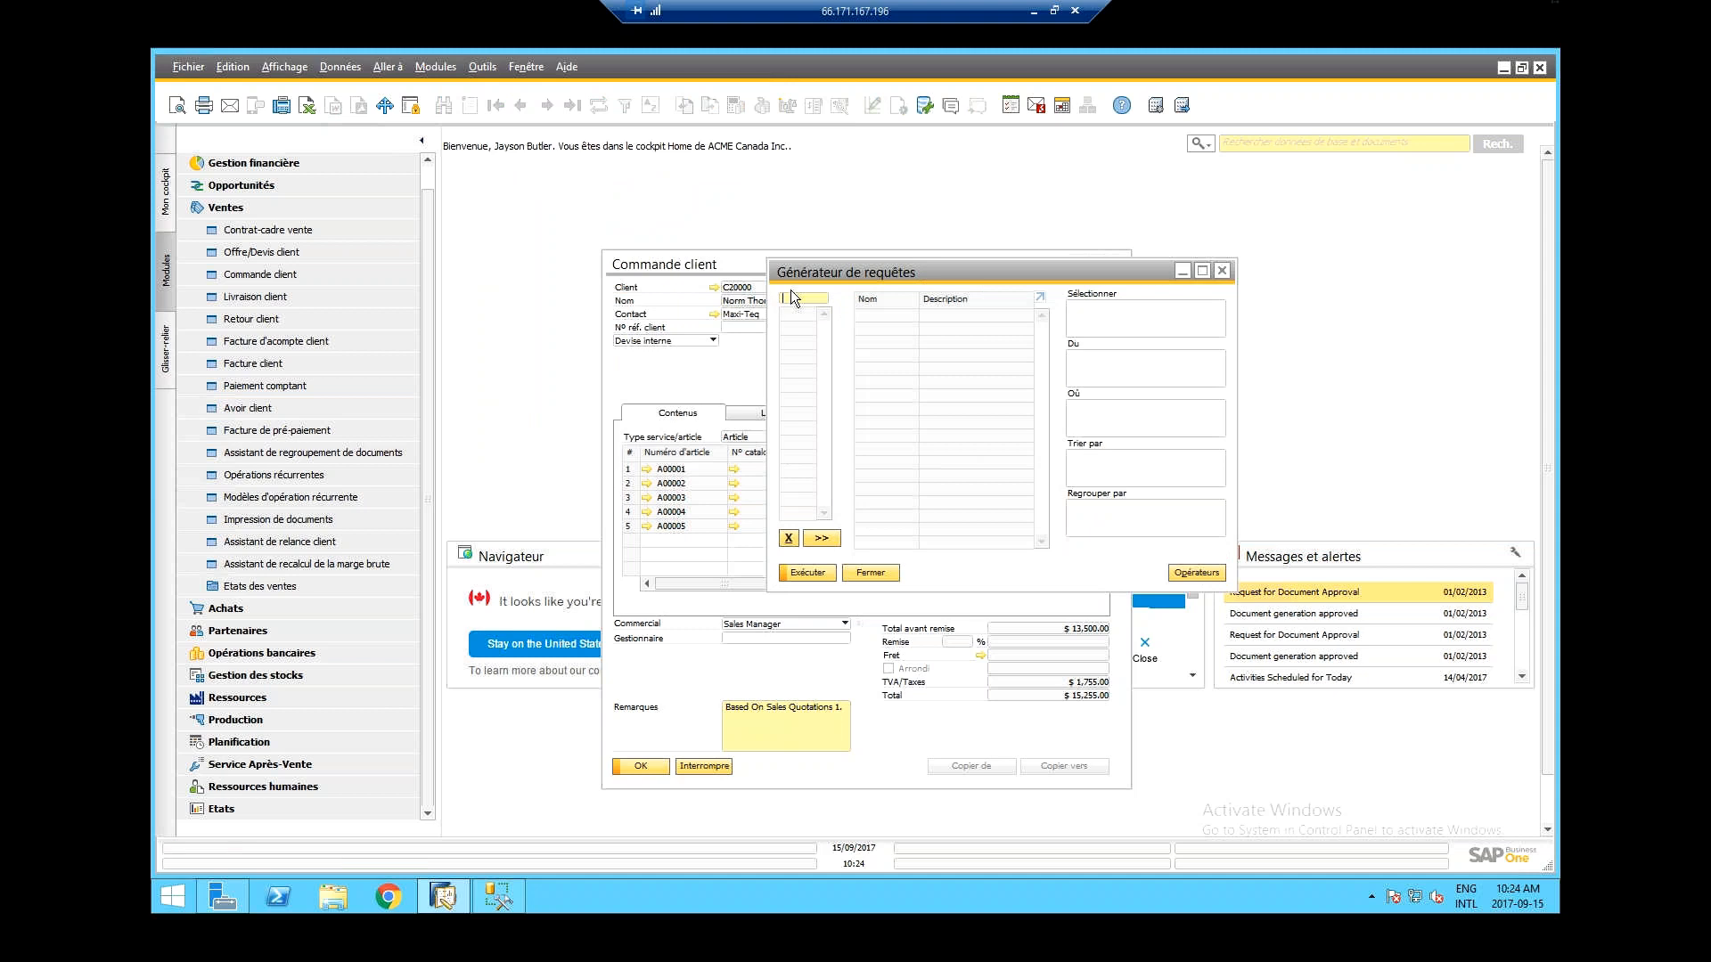
left_click_drag(821, 270, 694, 229)
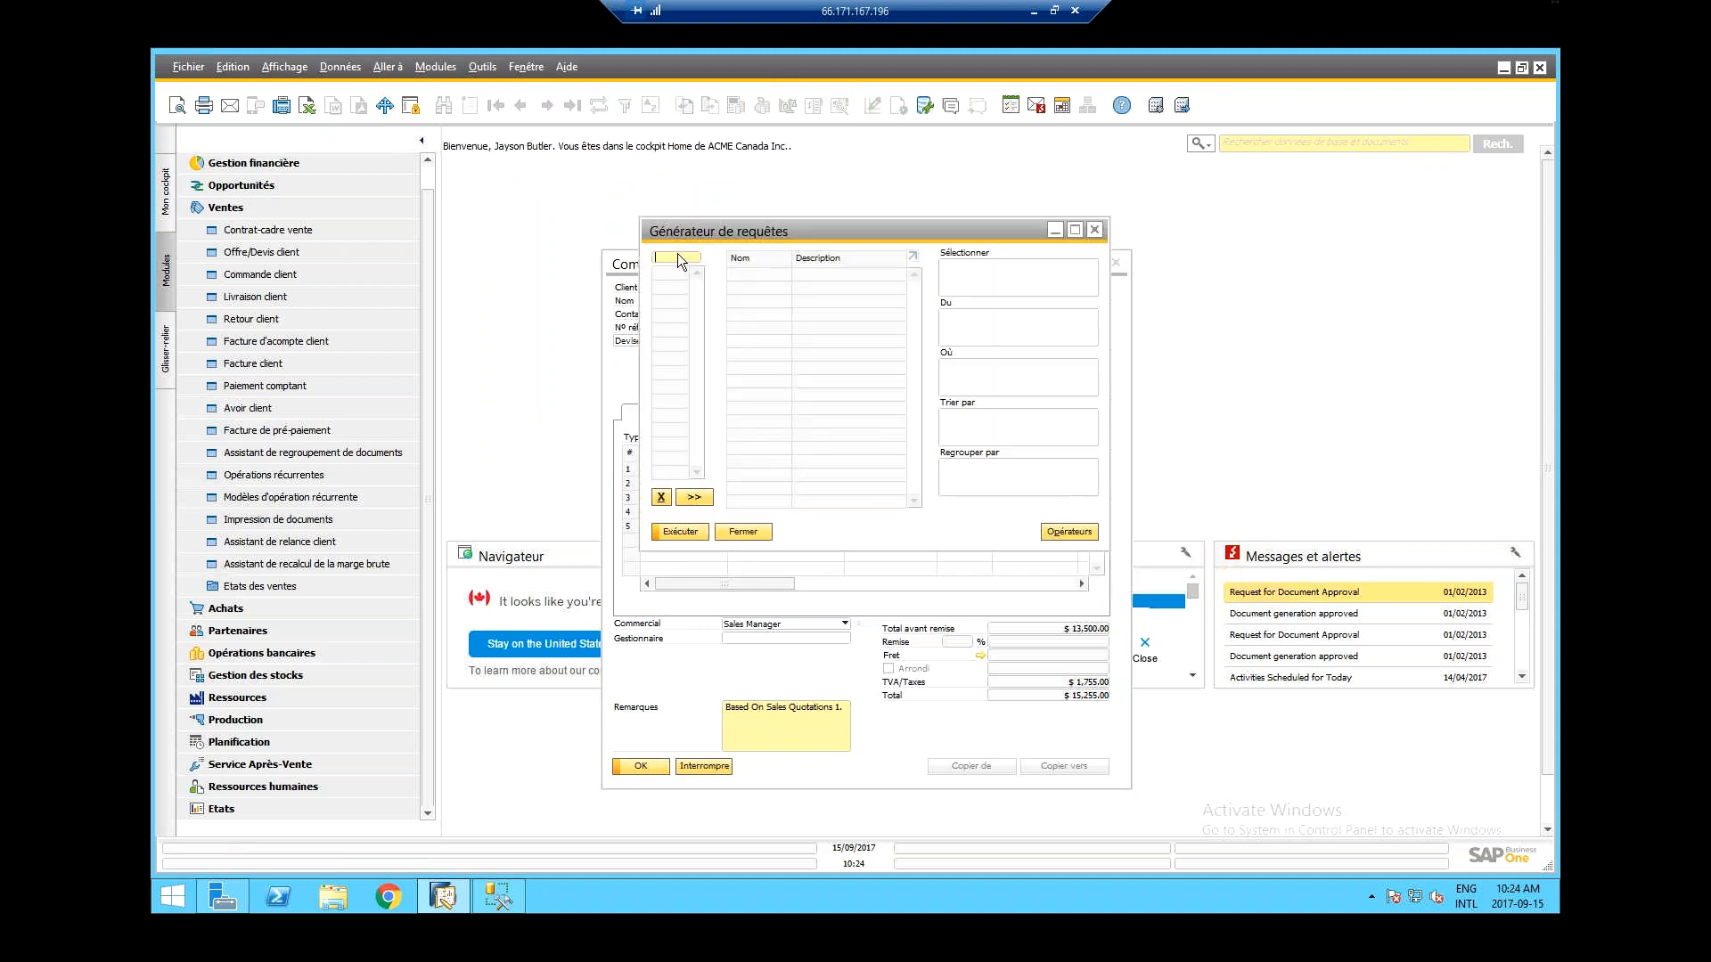
type("ORDR")
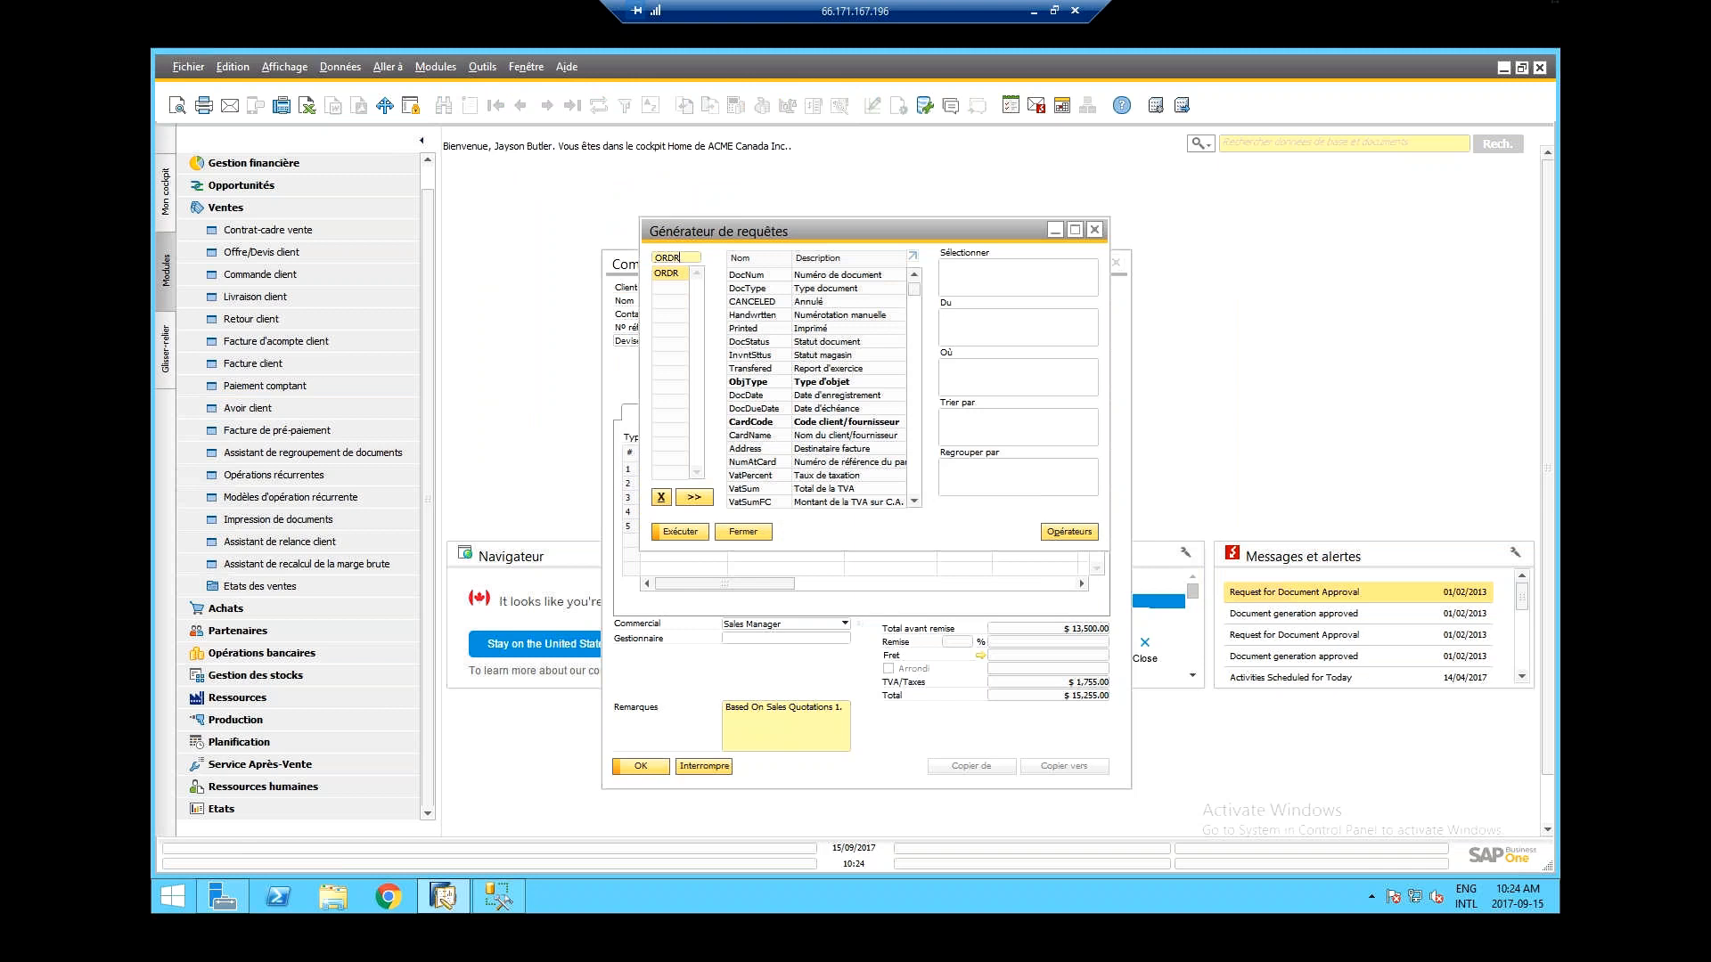
key("Tab")
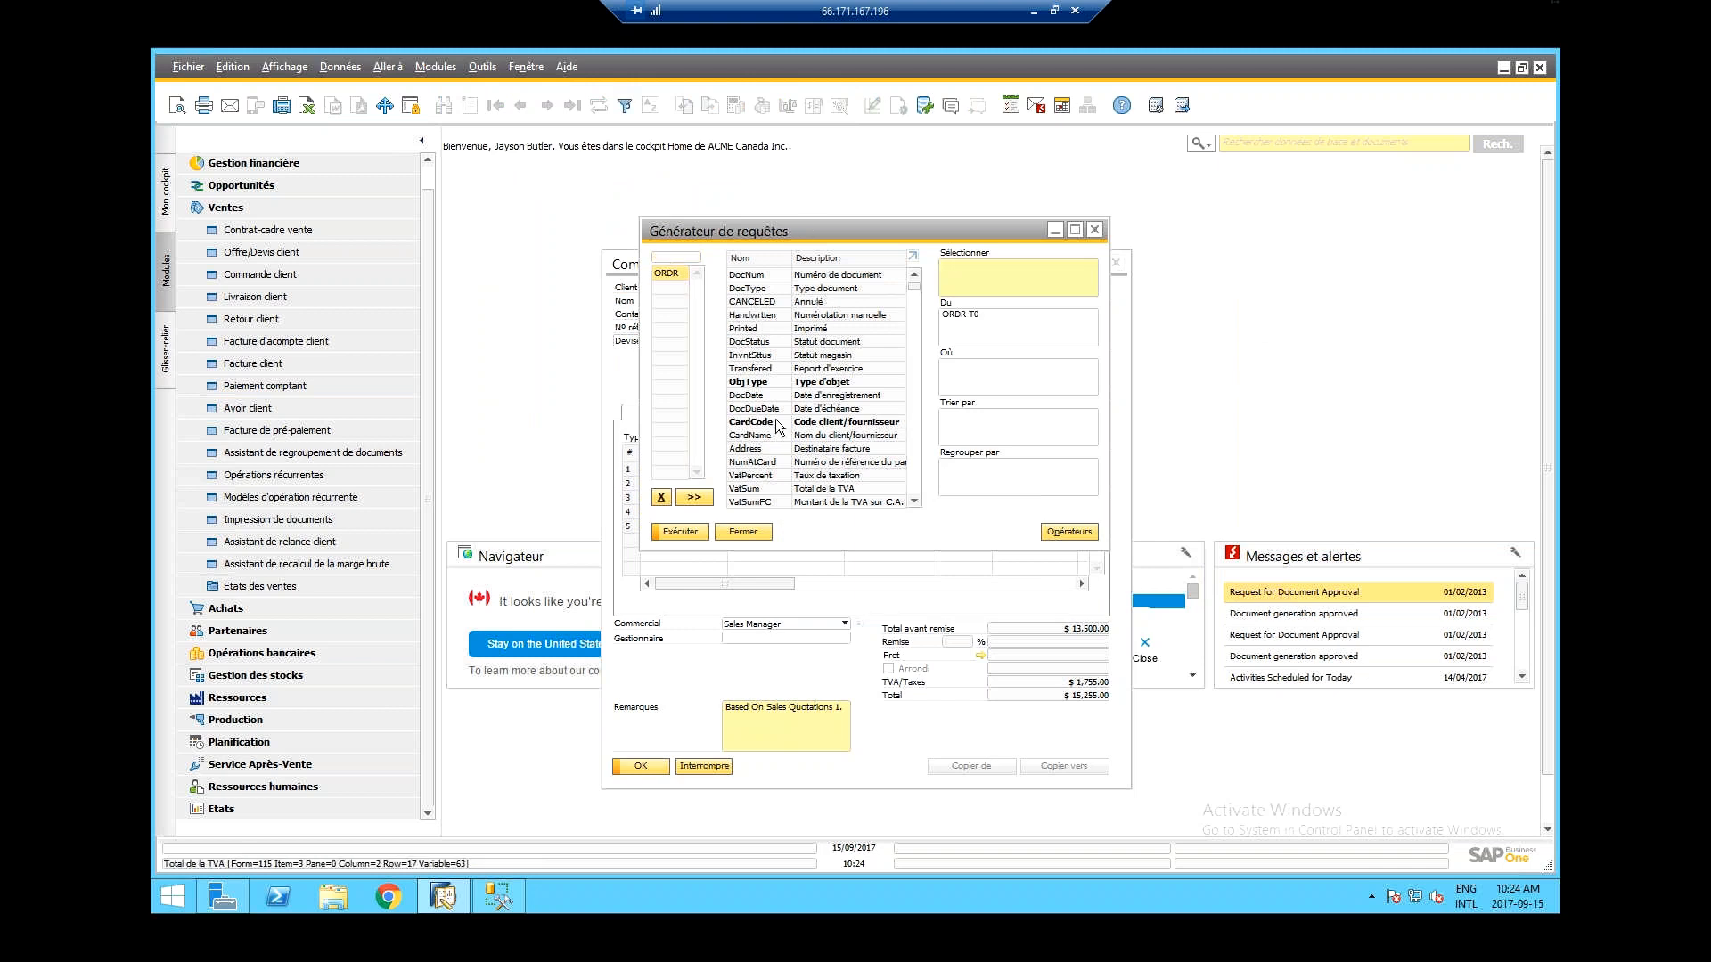
left_click(670, 257)
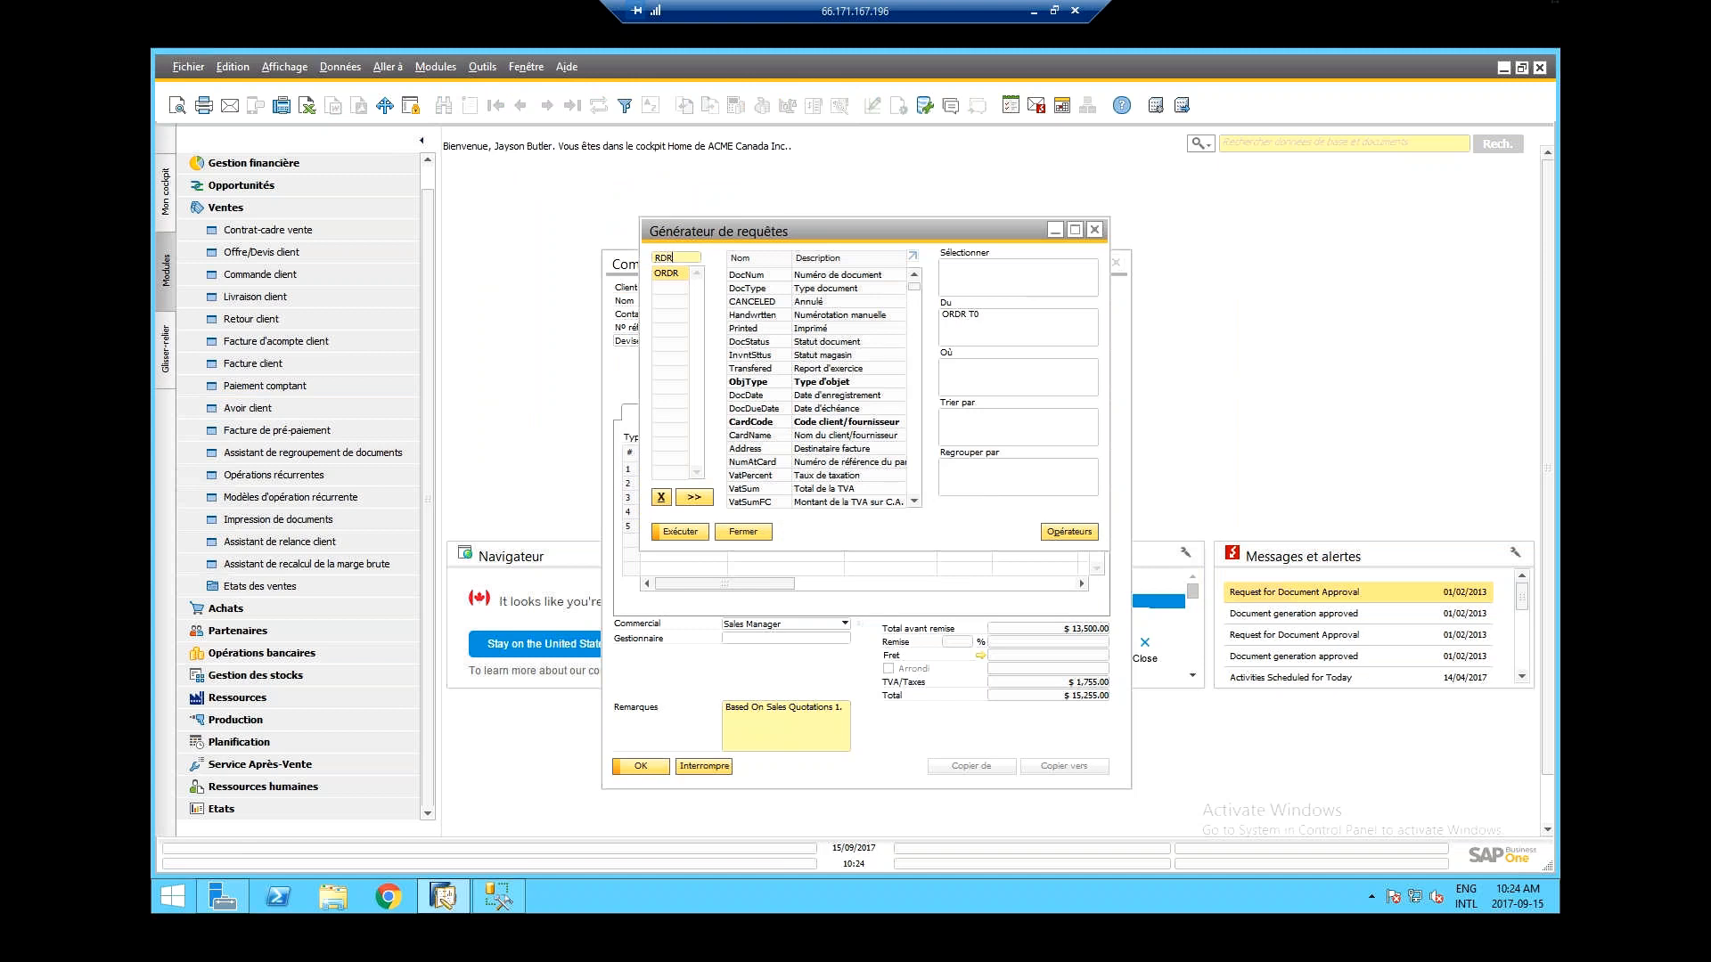
key("Tab")
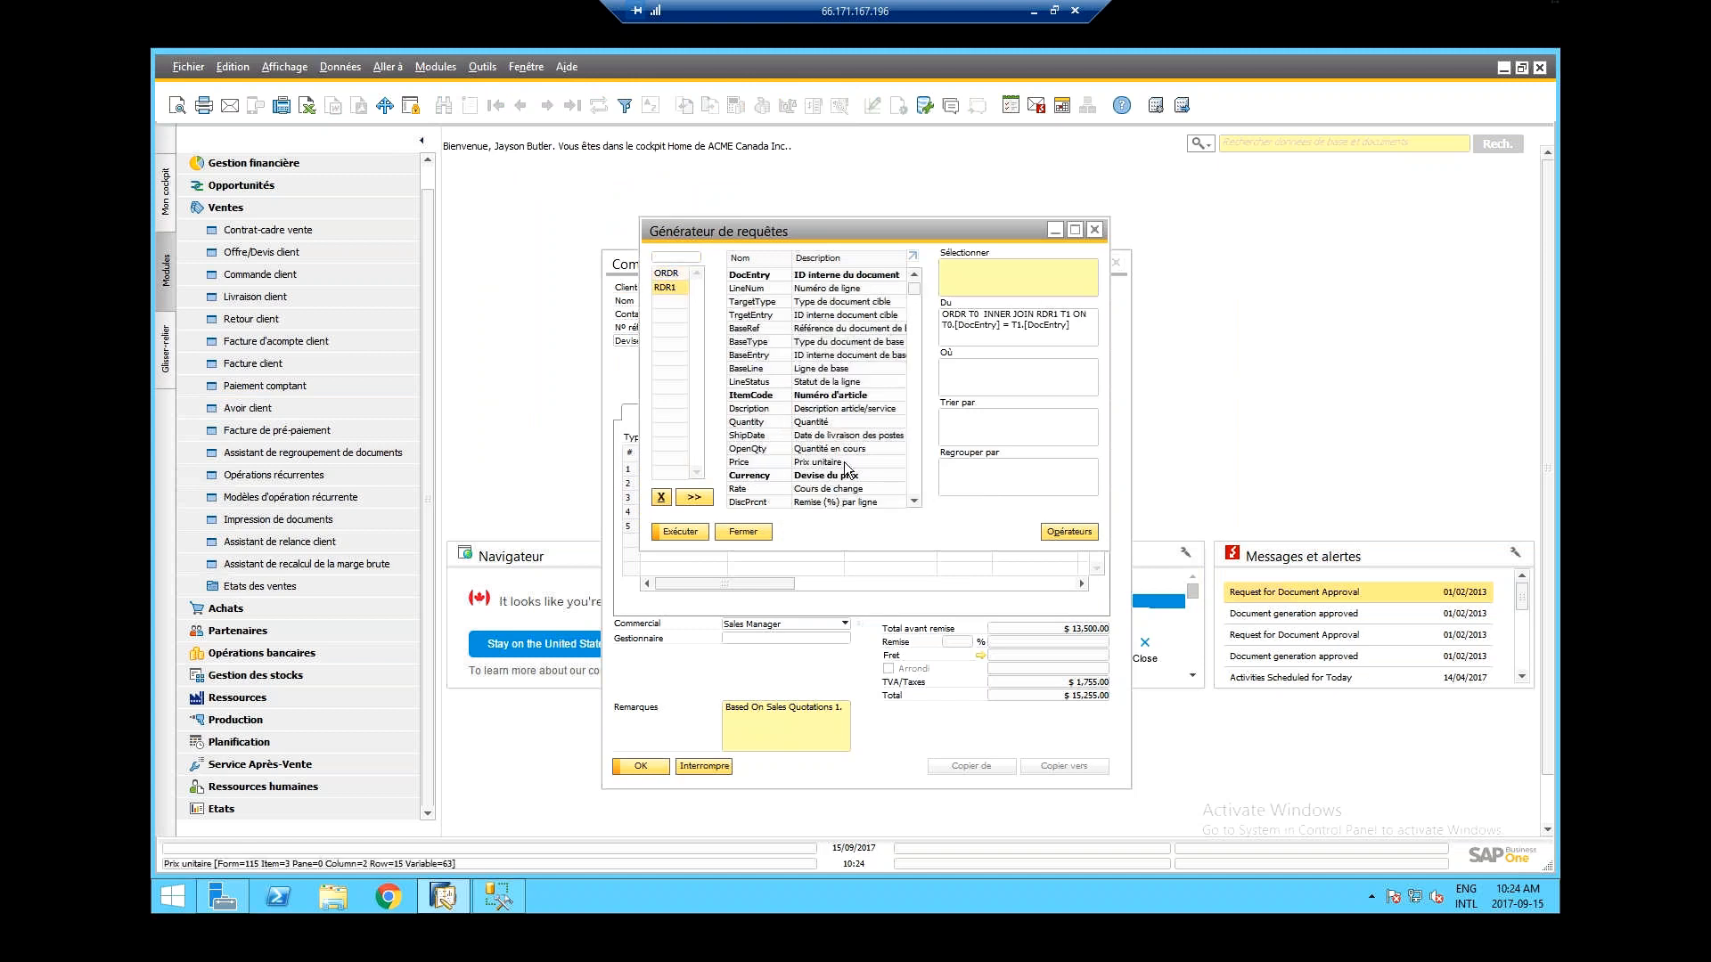
- Examine the generated INNER JOIN between ORDR and RDR1, highlighting the DocEntry field on each side
left_click(1020, 321)
left_click_drag(1071, 326, 947, 305)
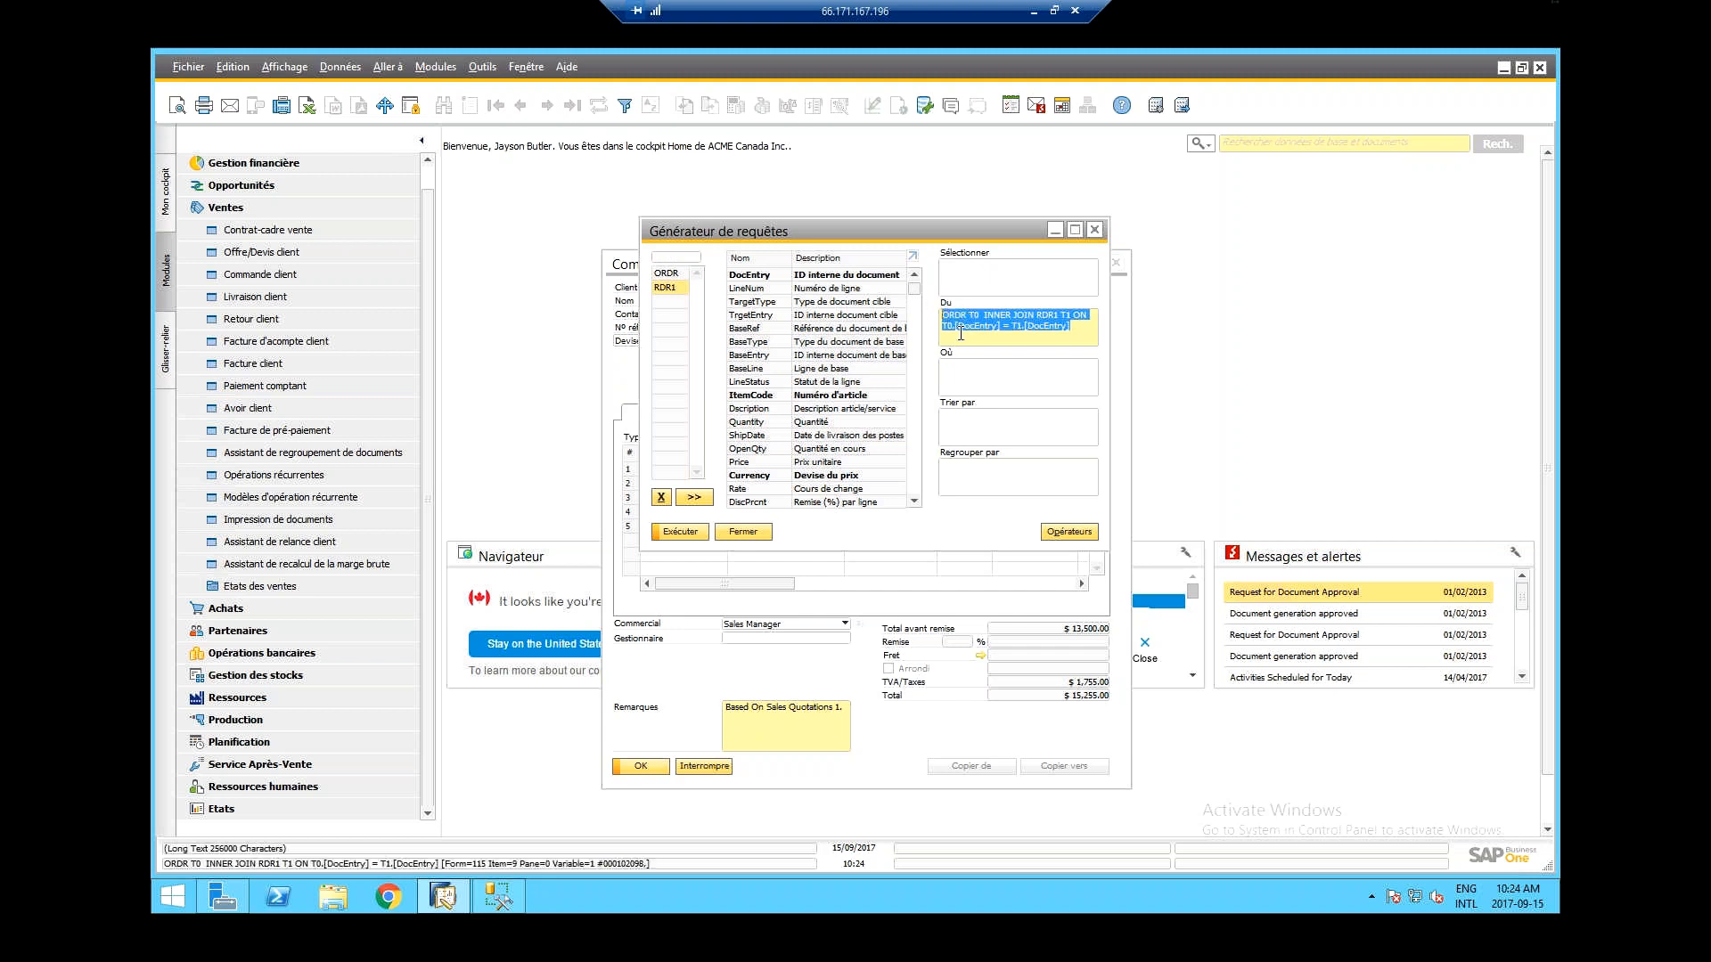
left_click(973, 327)
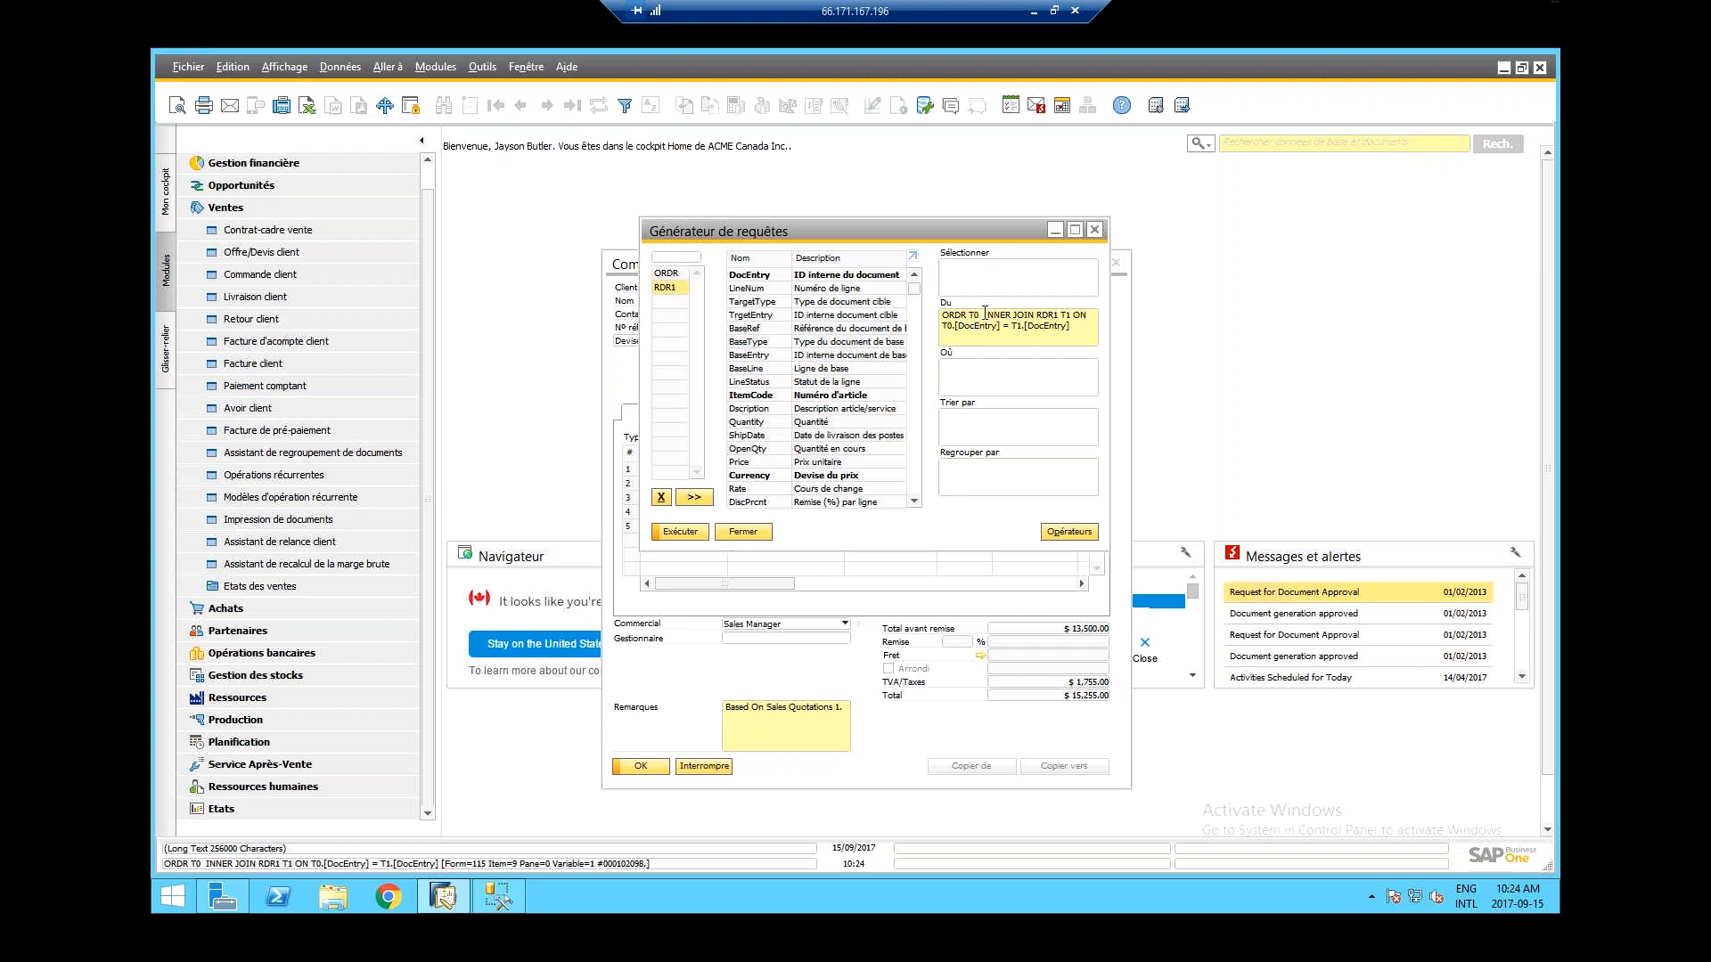
left_click(984, 314)
left_click_drag(999, 327, 959, 330)
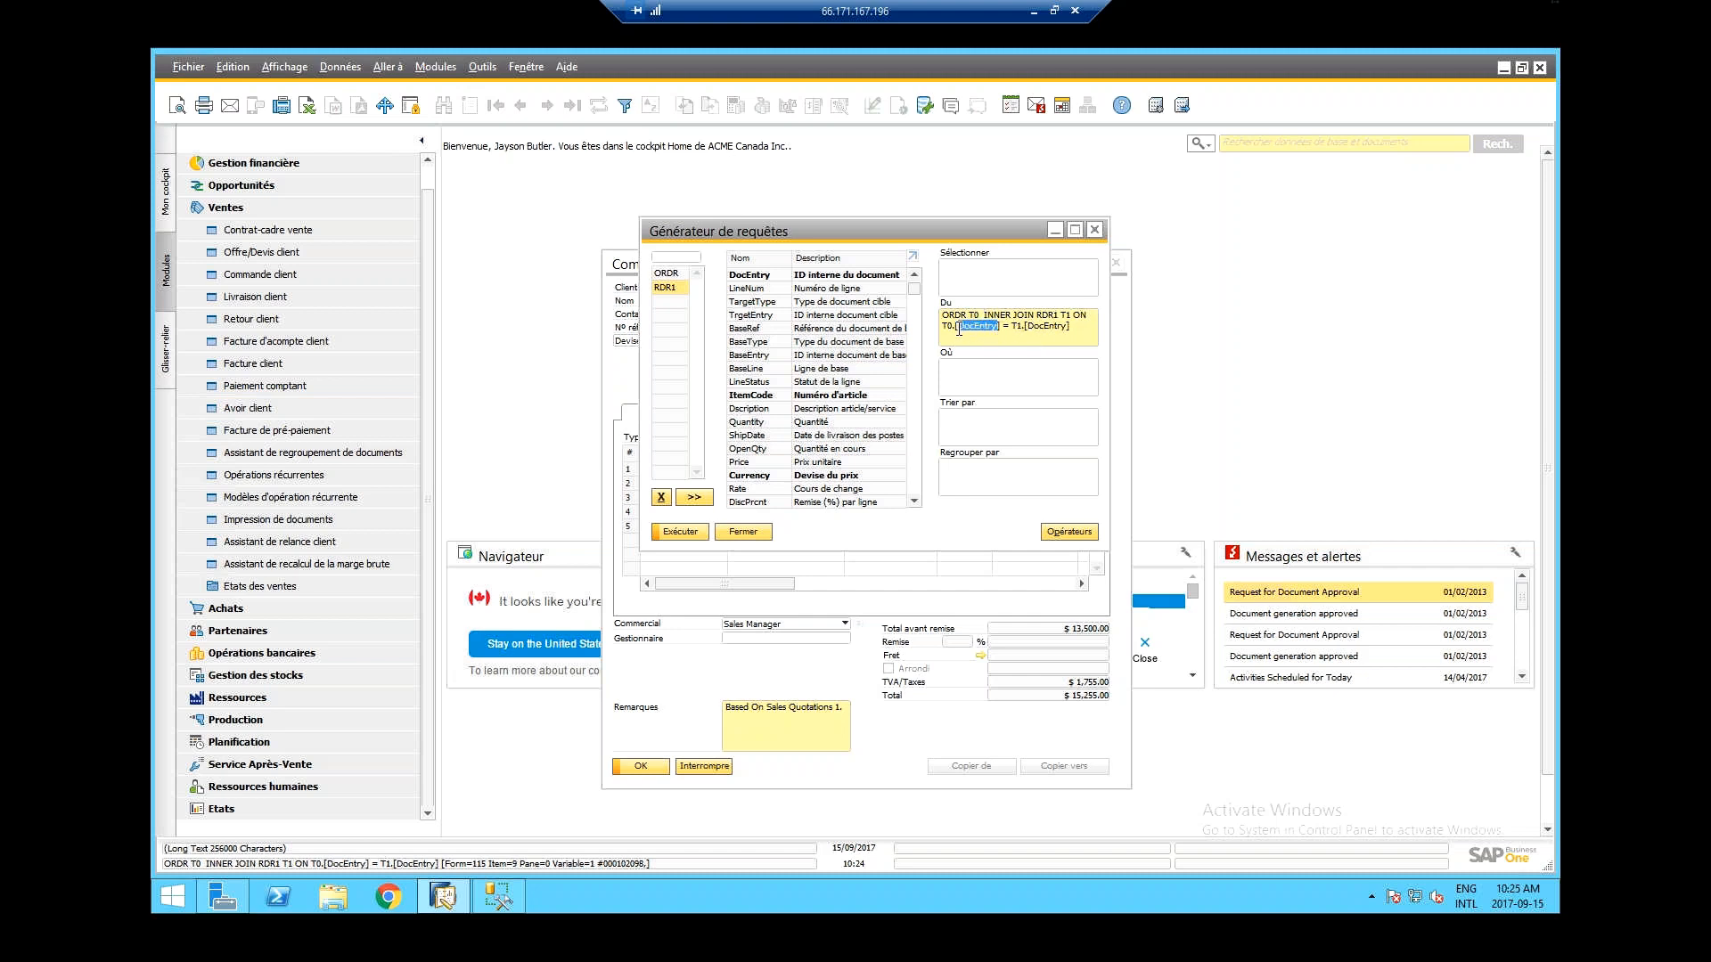
left_click(681, 275)
left_click(1025, 328)
left_click_drag(1026, 328, 1068, 328)
left_click(682, 286)
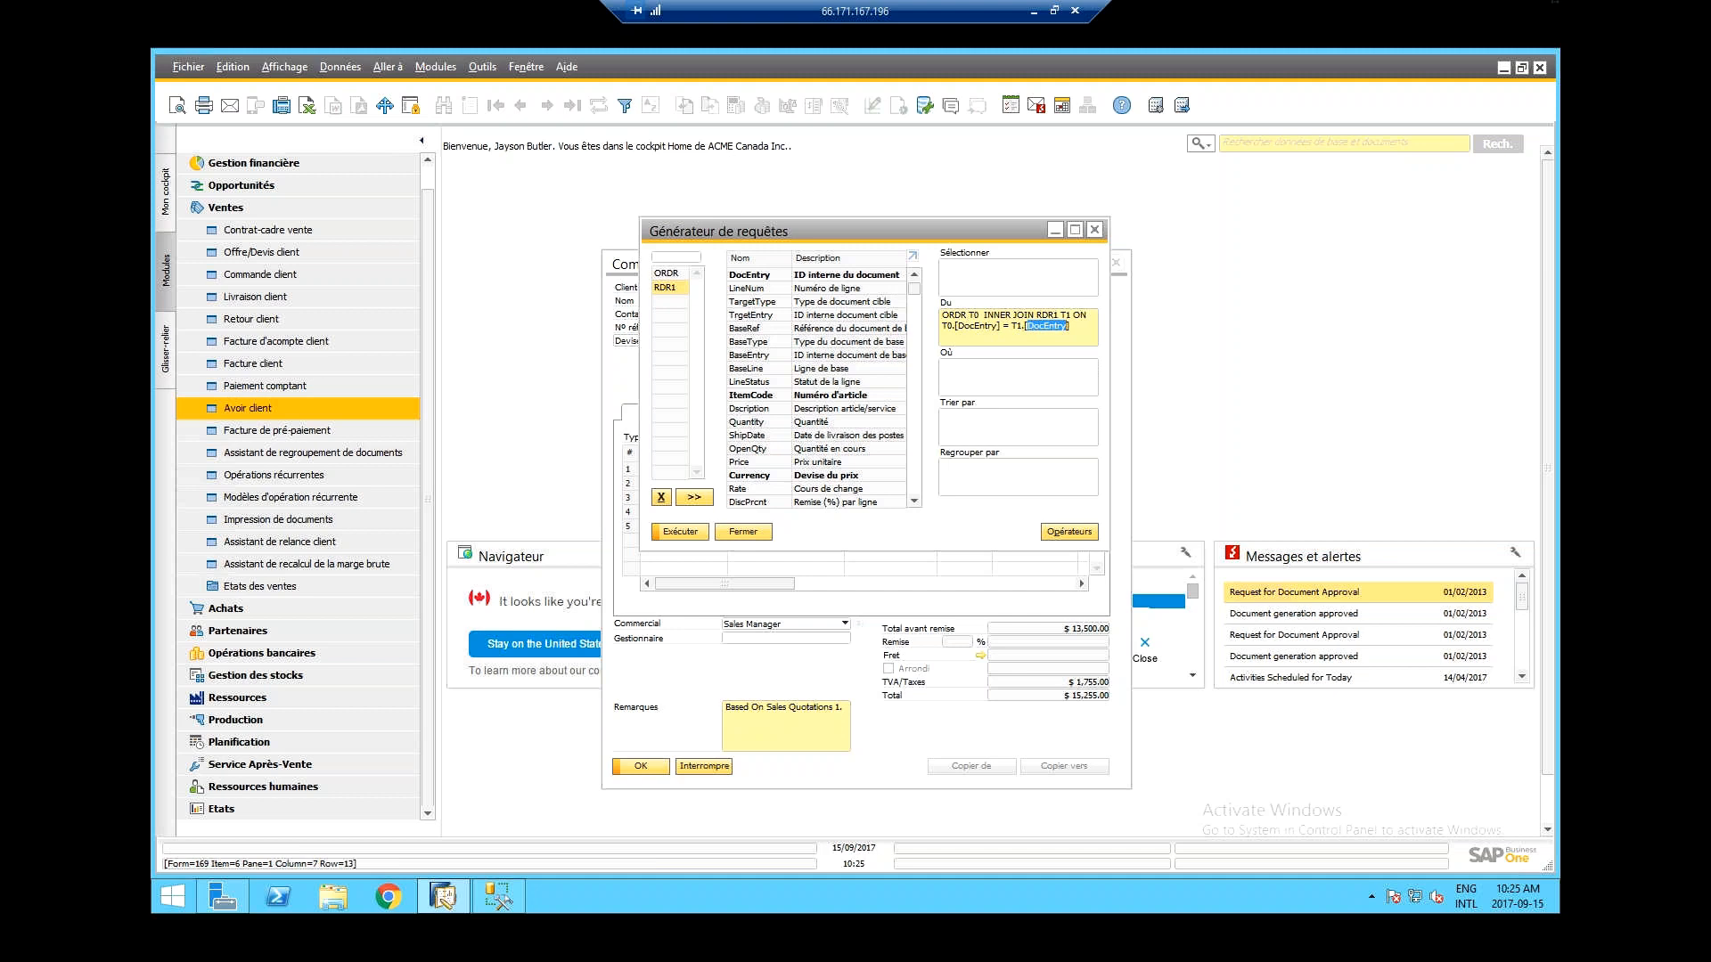
- Add the ORDR fields CardCode, CardName and DocNum to the query's selection
left_click_drag(775, 227, 604, 248)
left_click(811, 291)
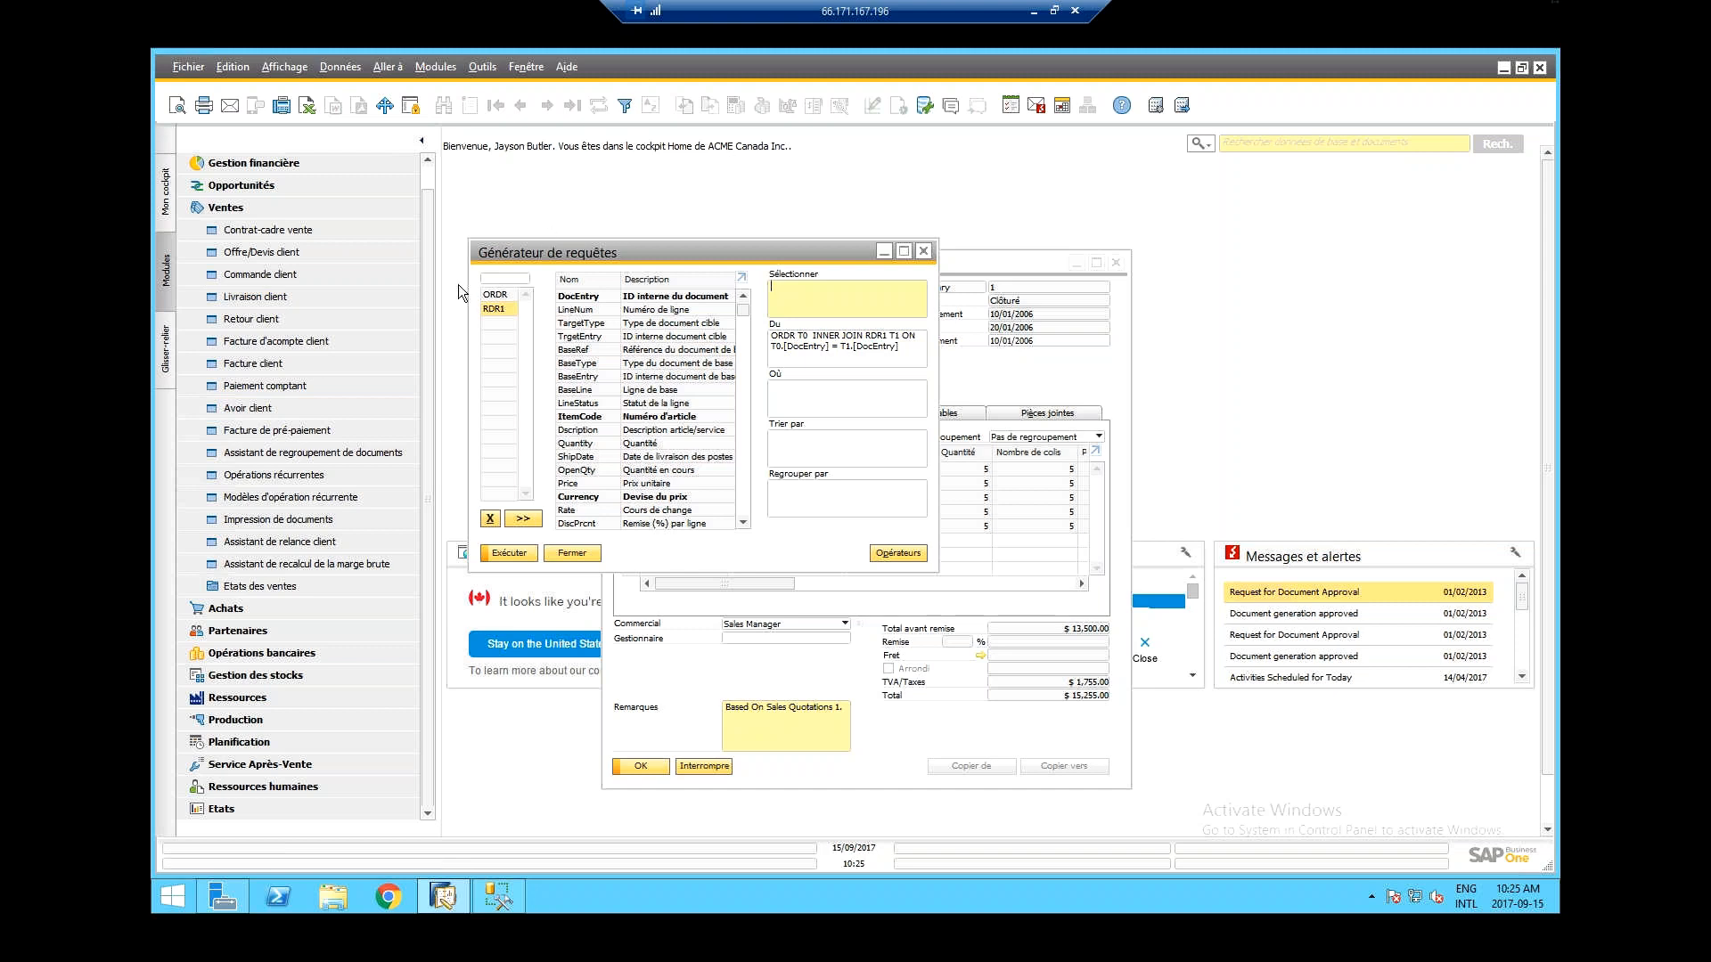
left_click(495, 294)
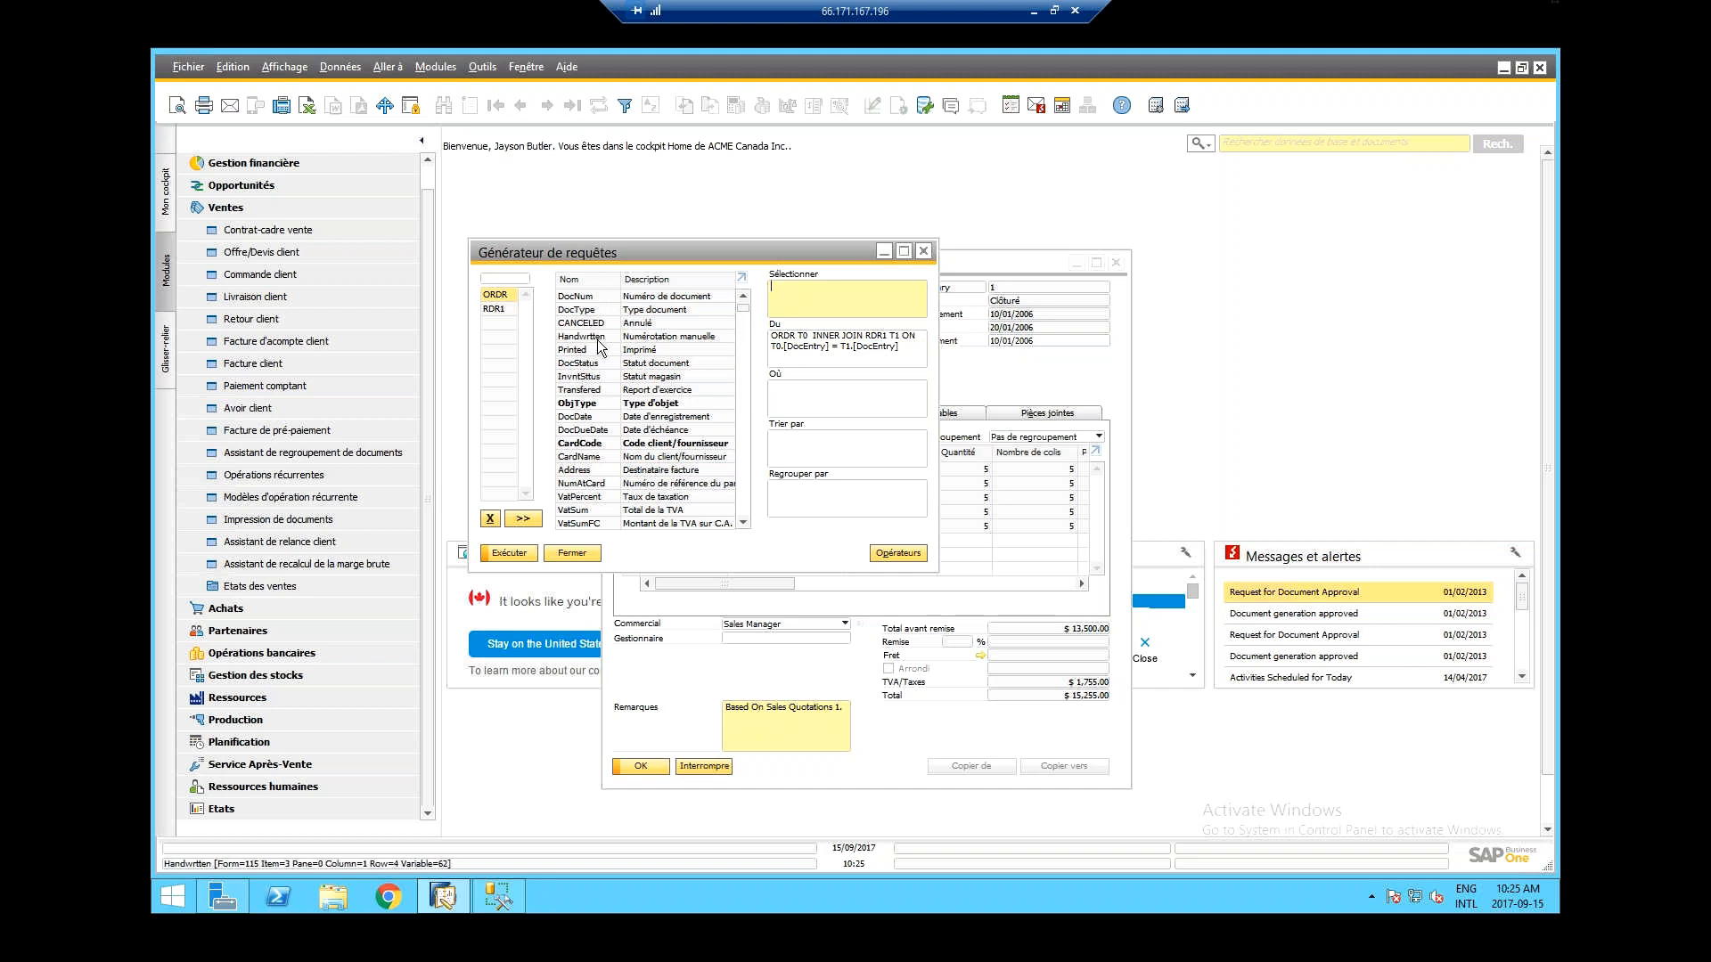
left_click_drag(579, 443, 811, 317)
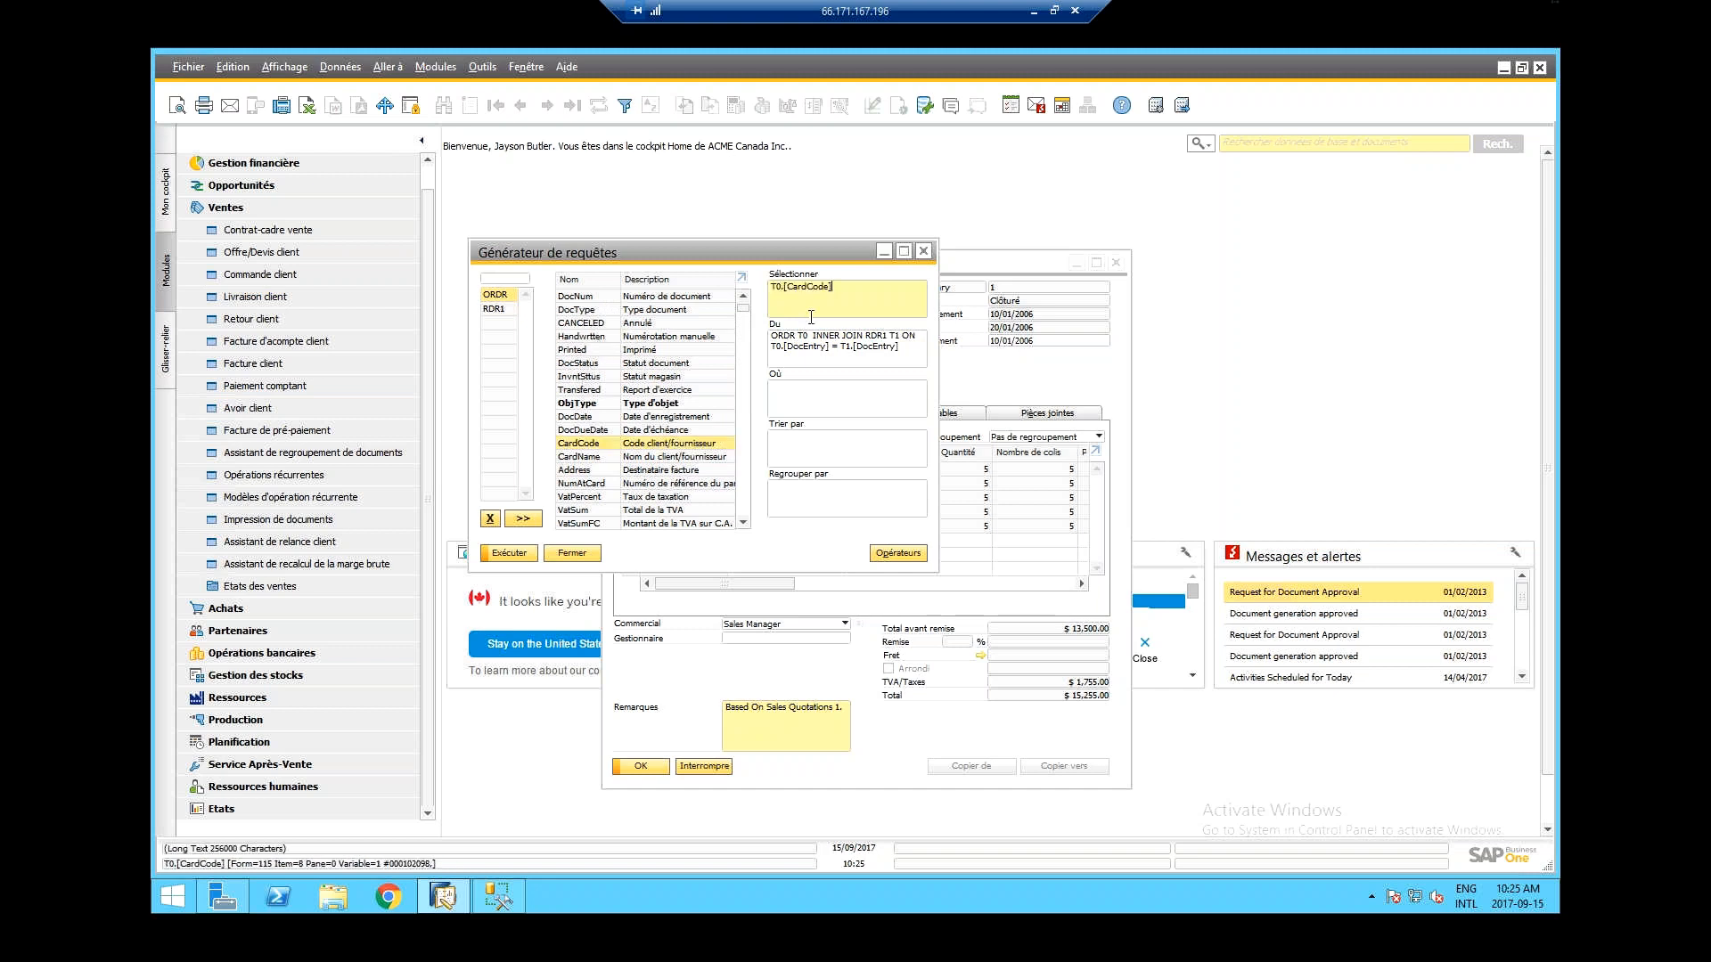
double_click(594, 457)
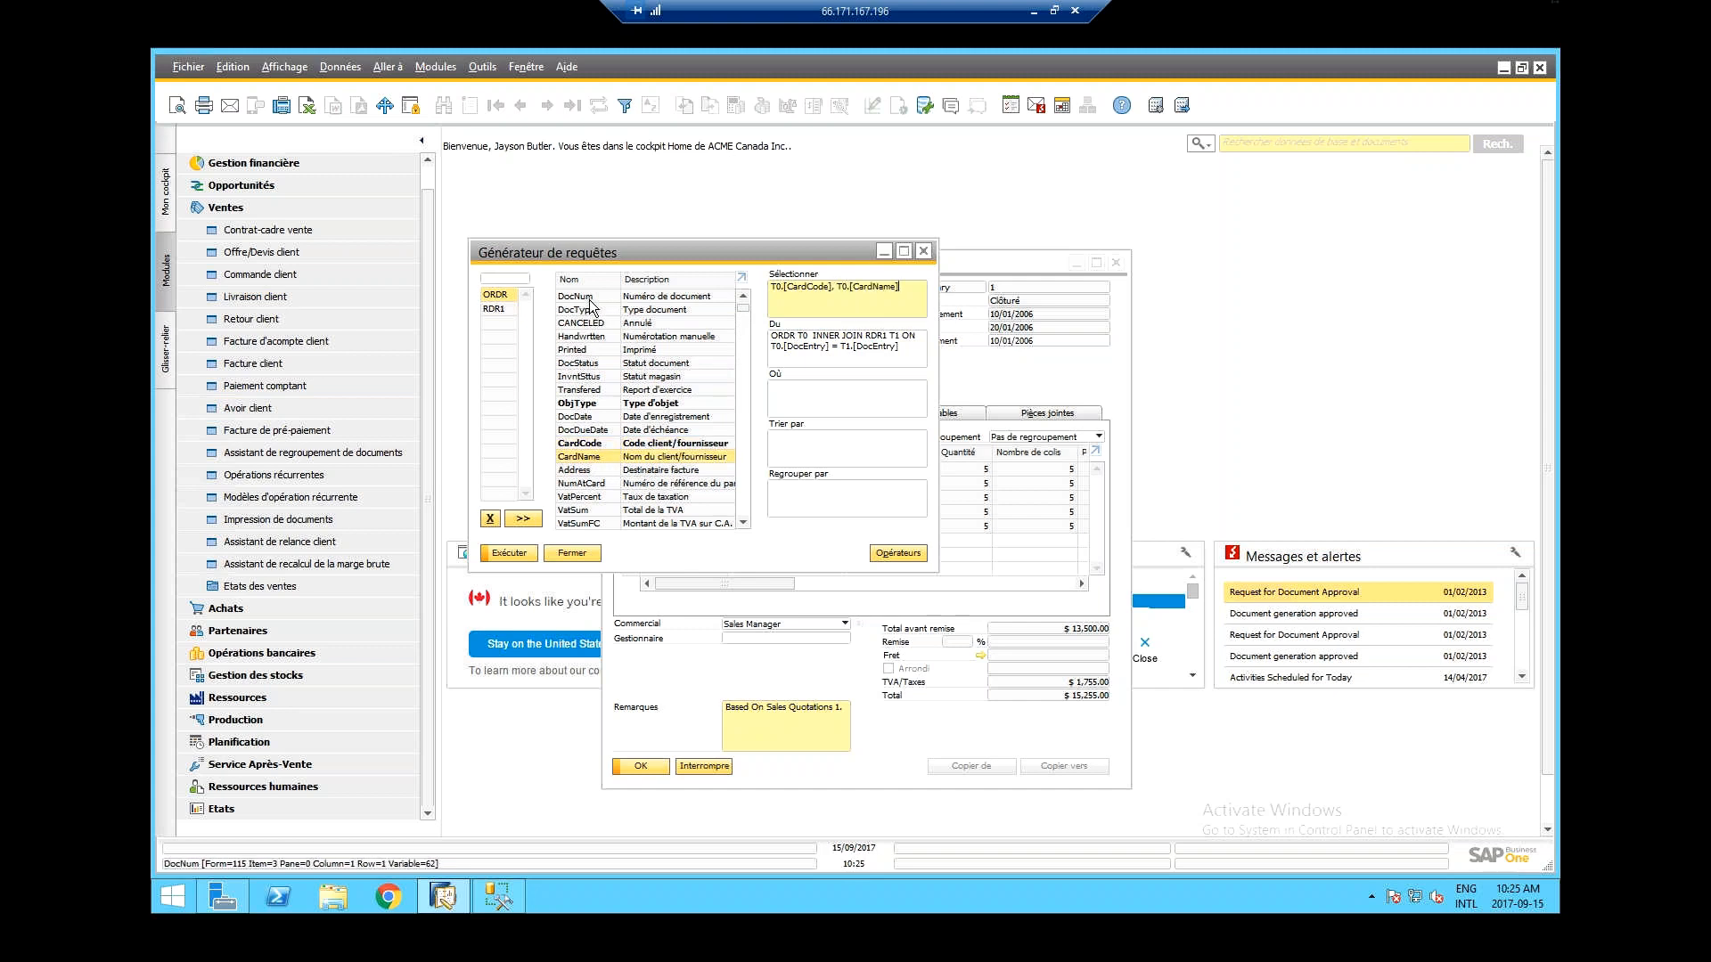
double_click(590, 299)
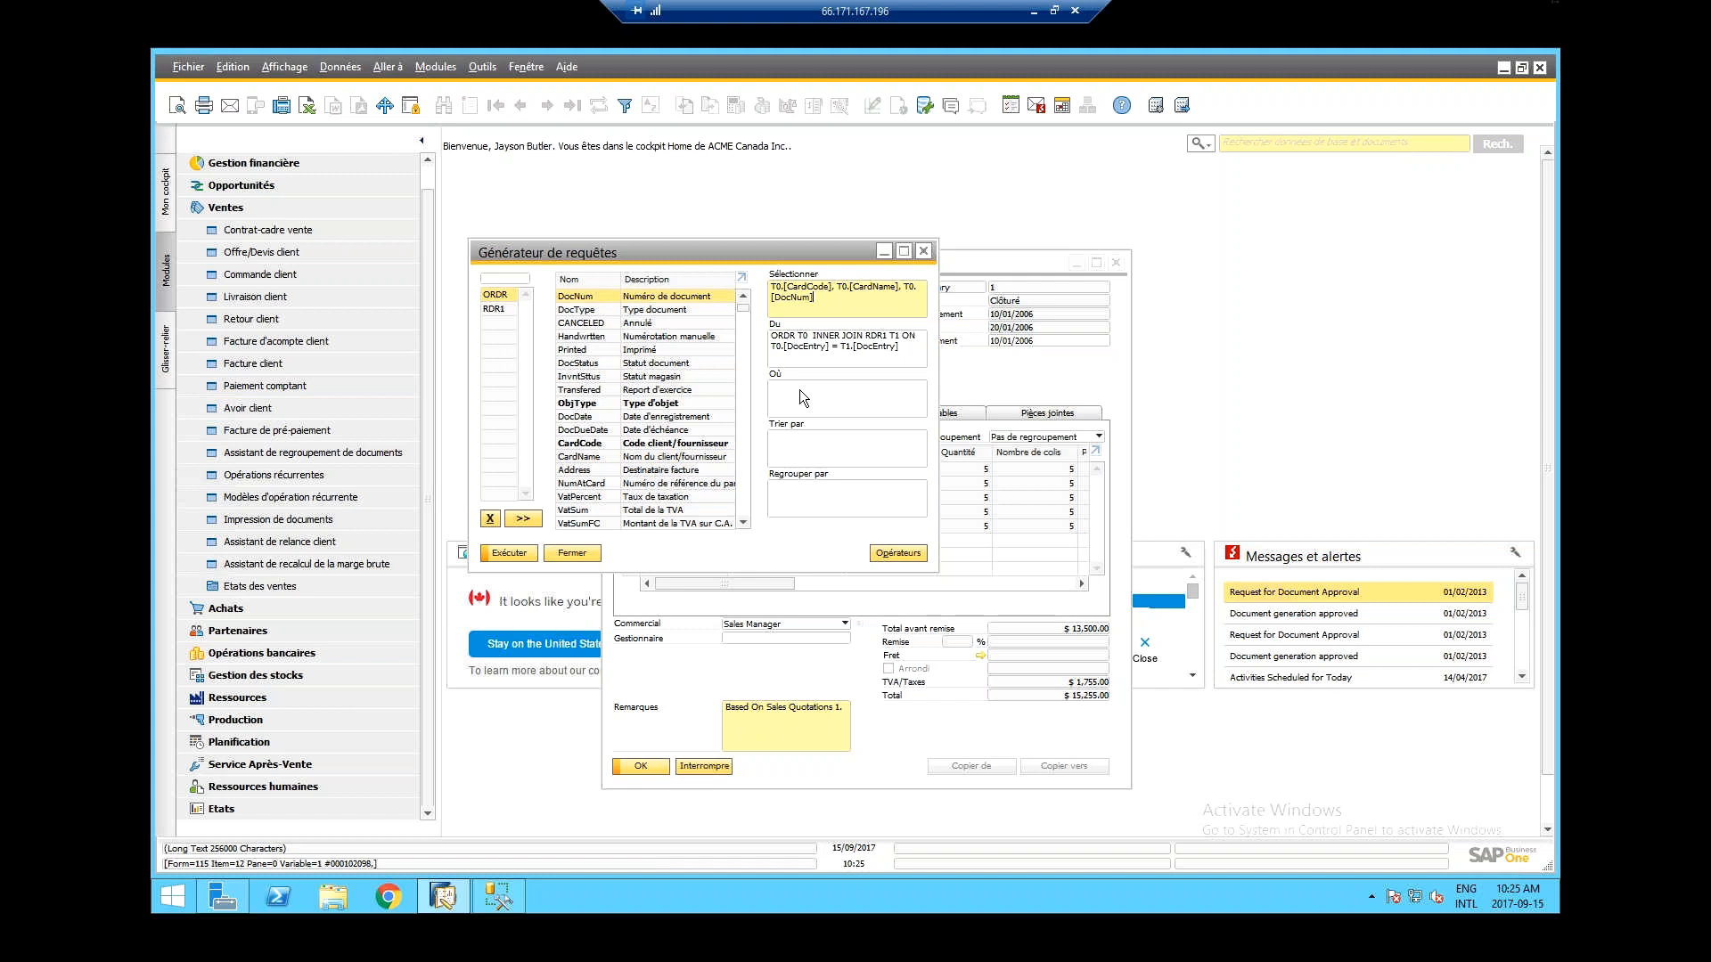
- Run the joined ORDR and RDR1 query and close its preview
left_click(814, 339)
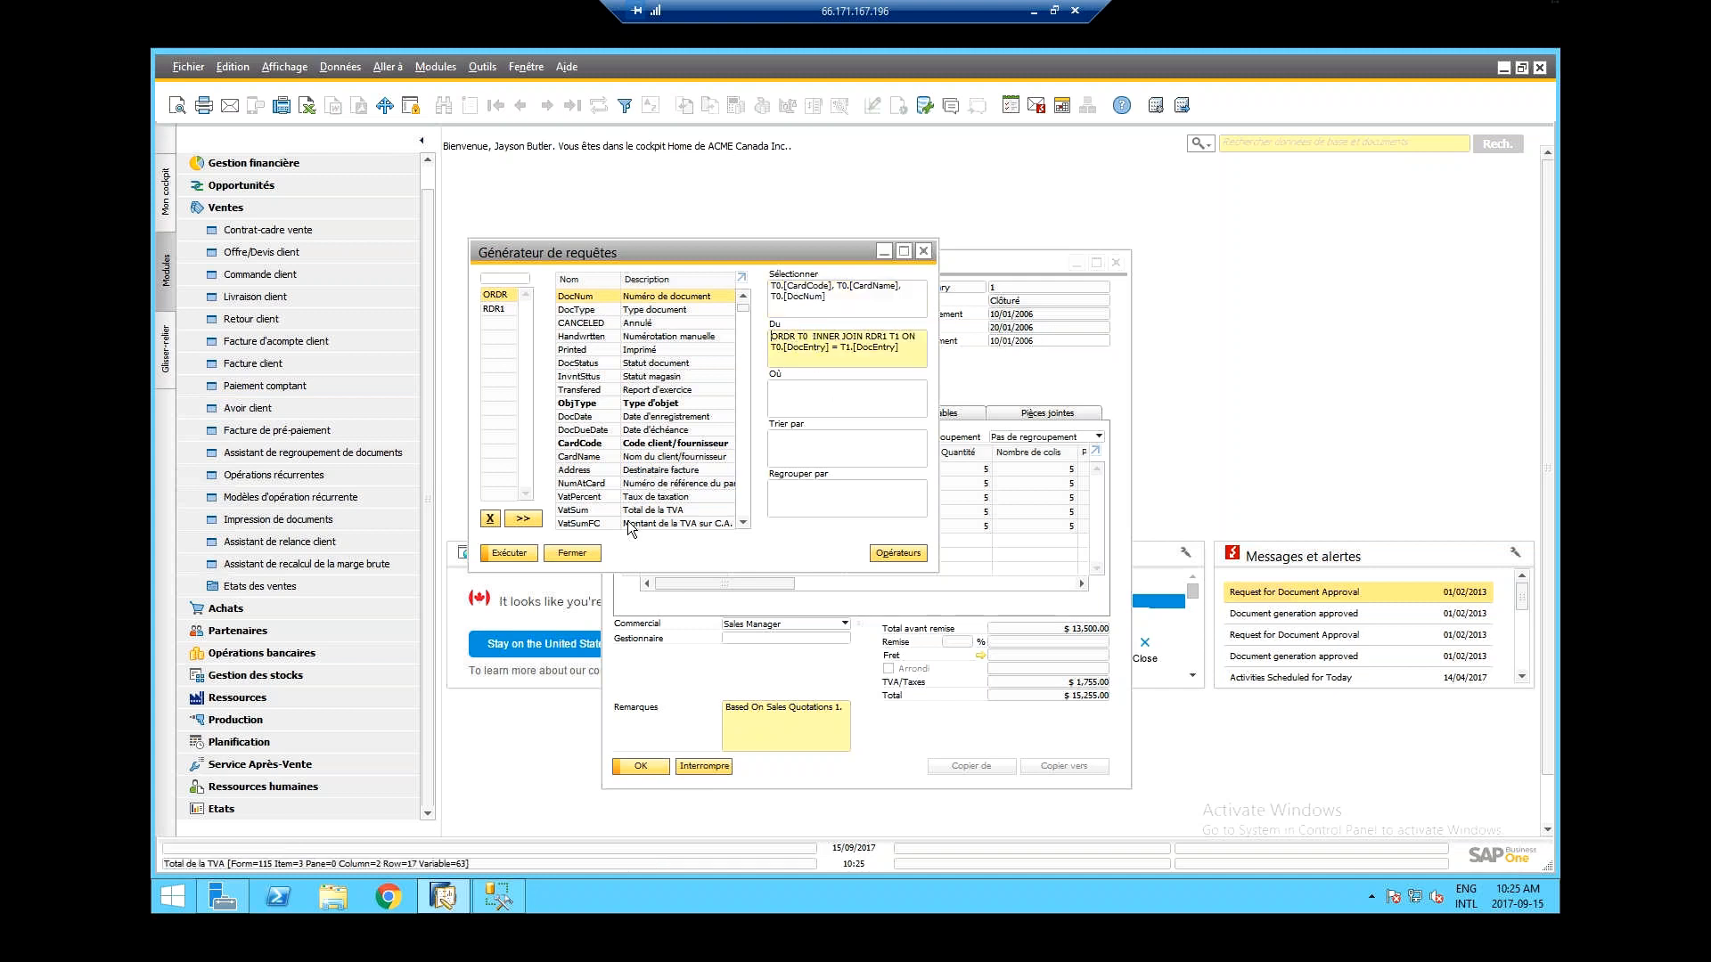
left_click(511, 554)
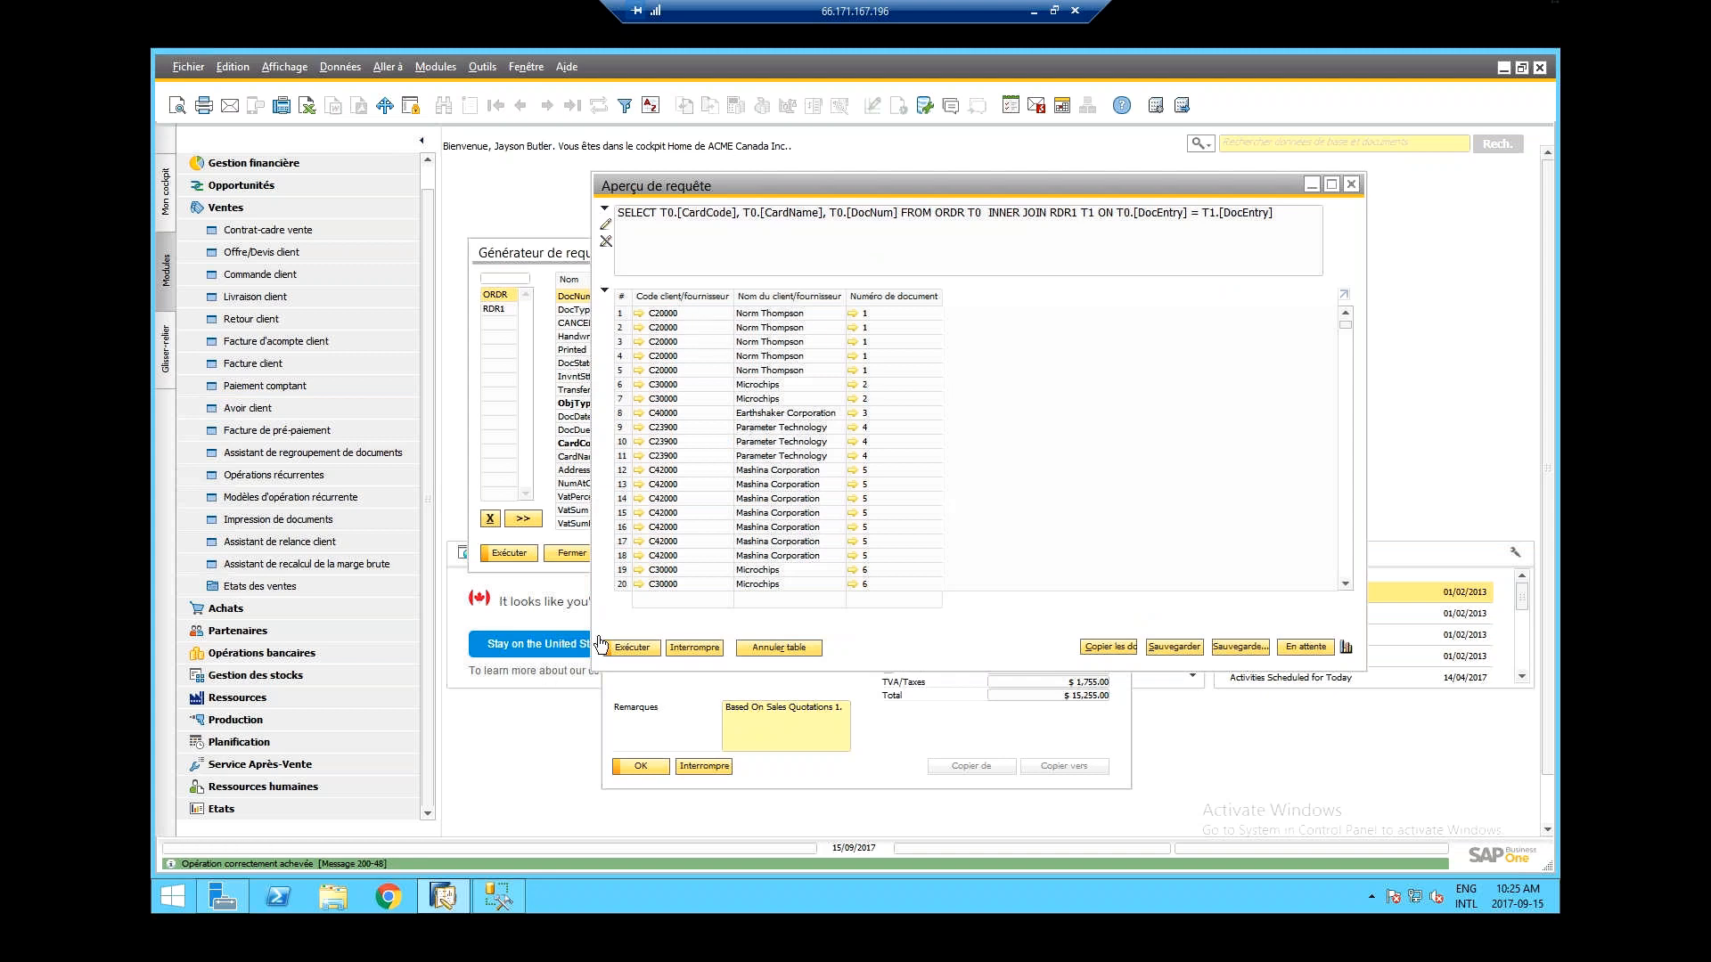
left_click(709, 648)
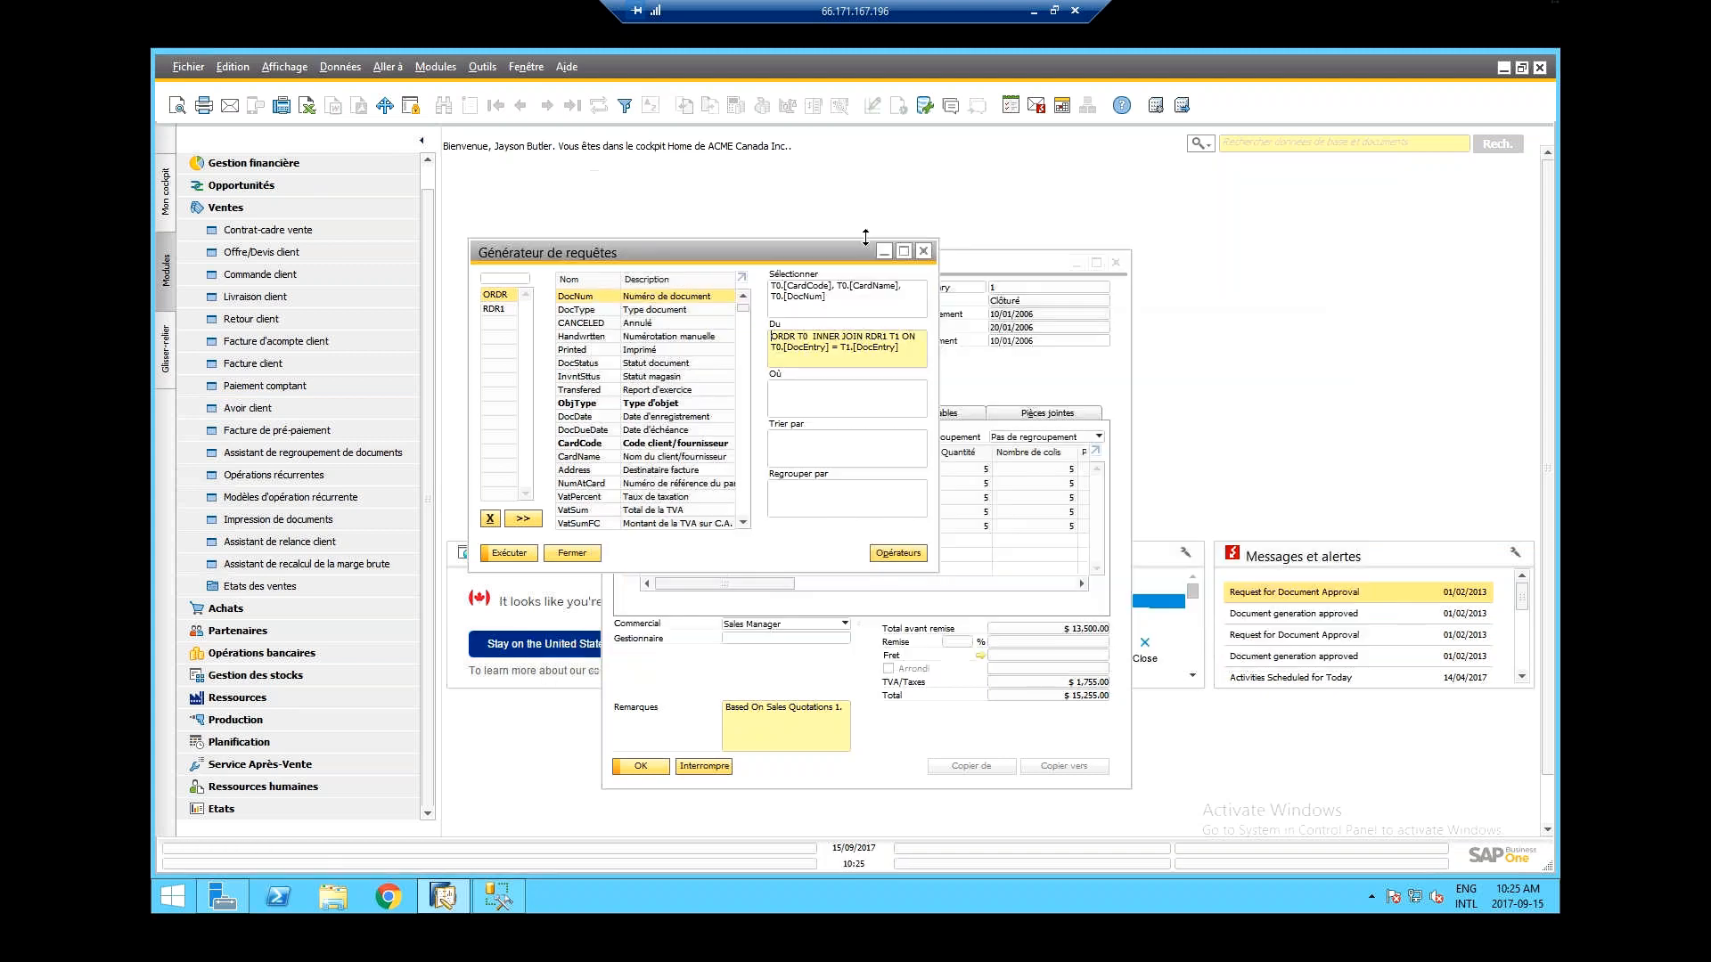
- Review the query generator's selection and WHERE areas for the joined order query
left_click(796, 393)
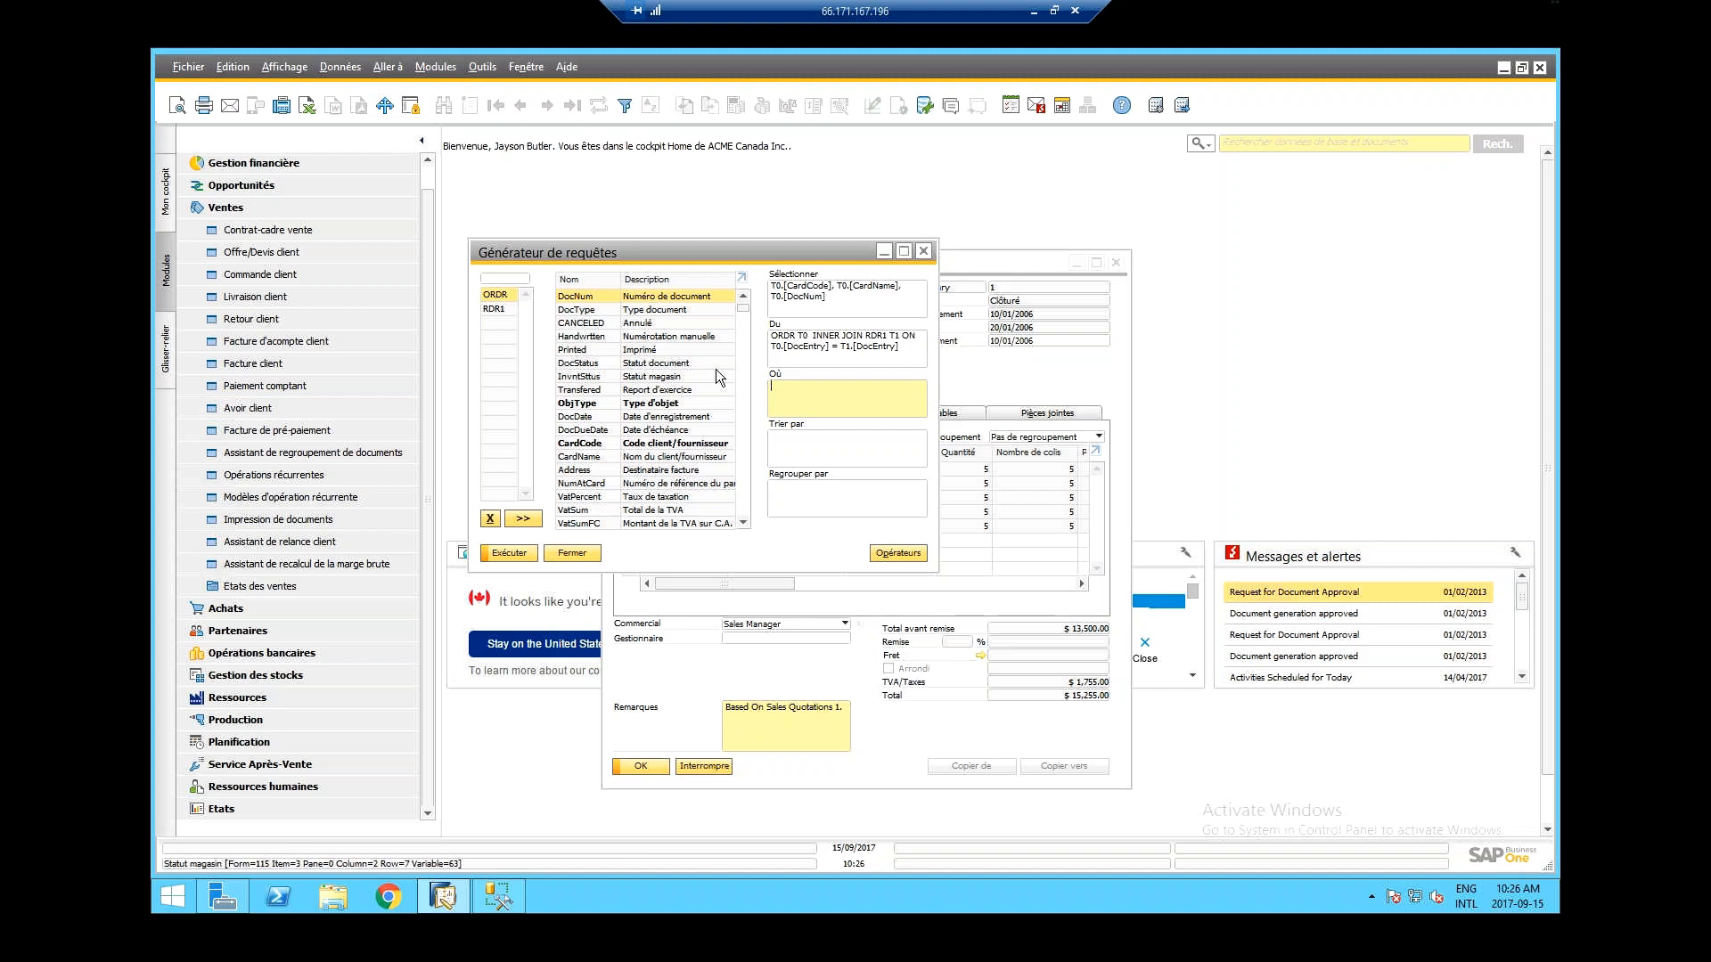
left_click(799, 303)
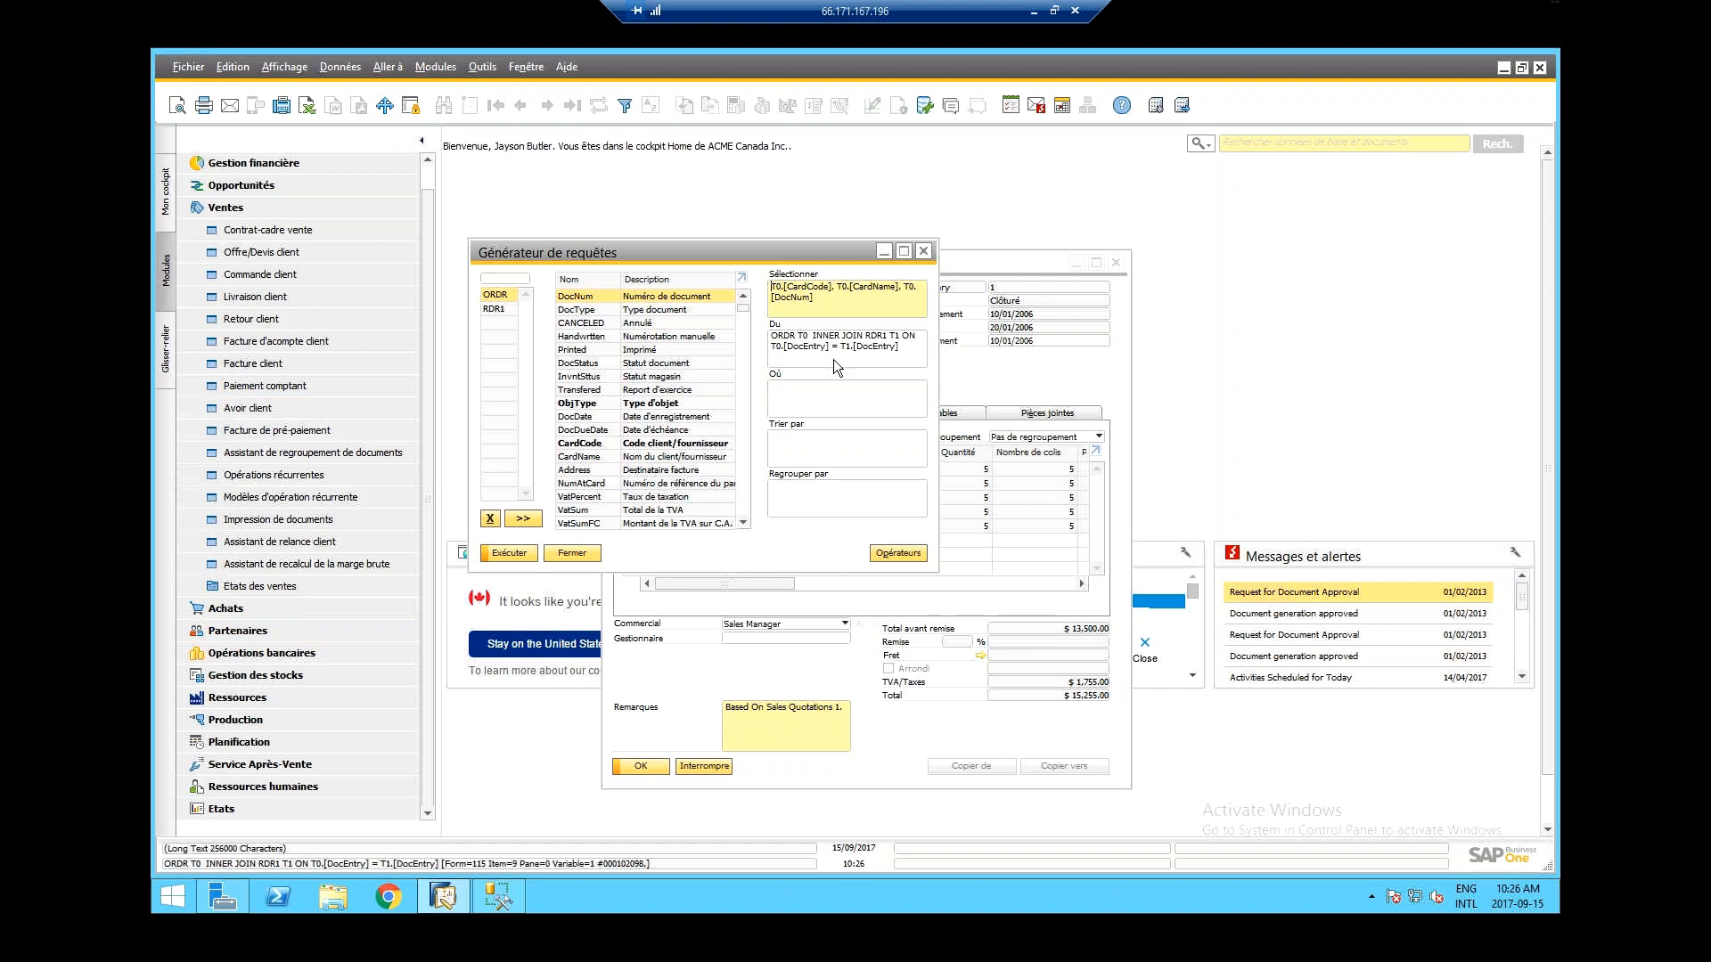
left_click(834, 389)
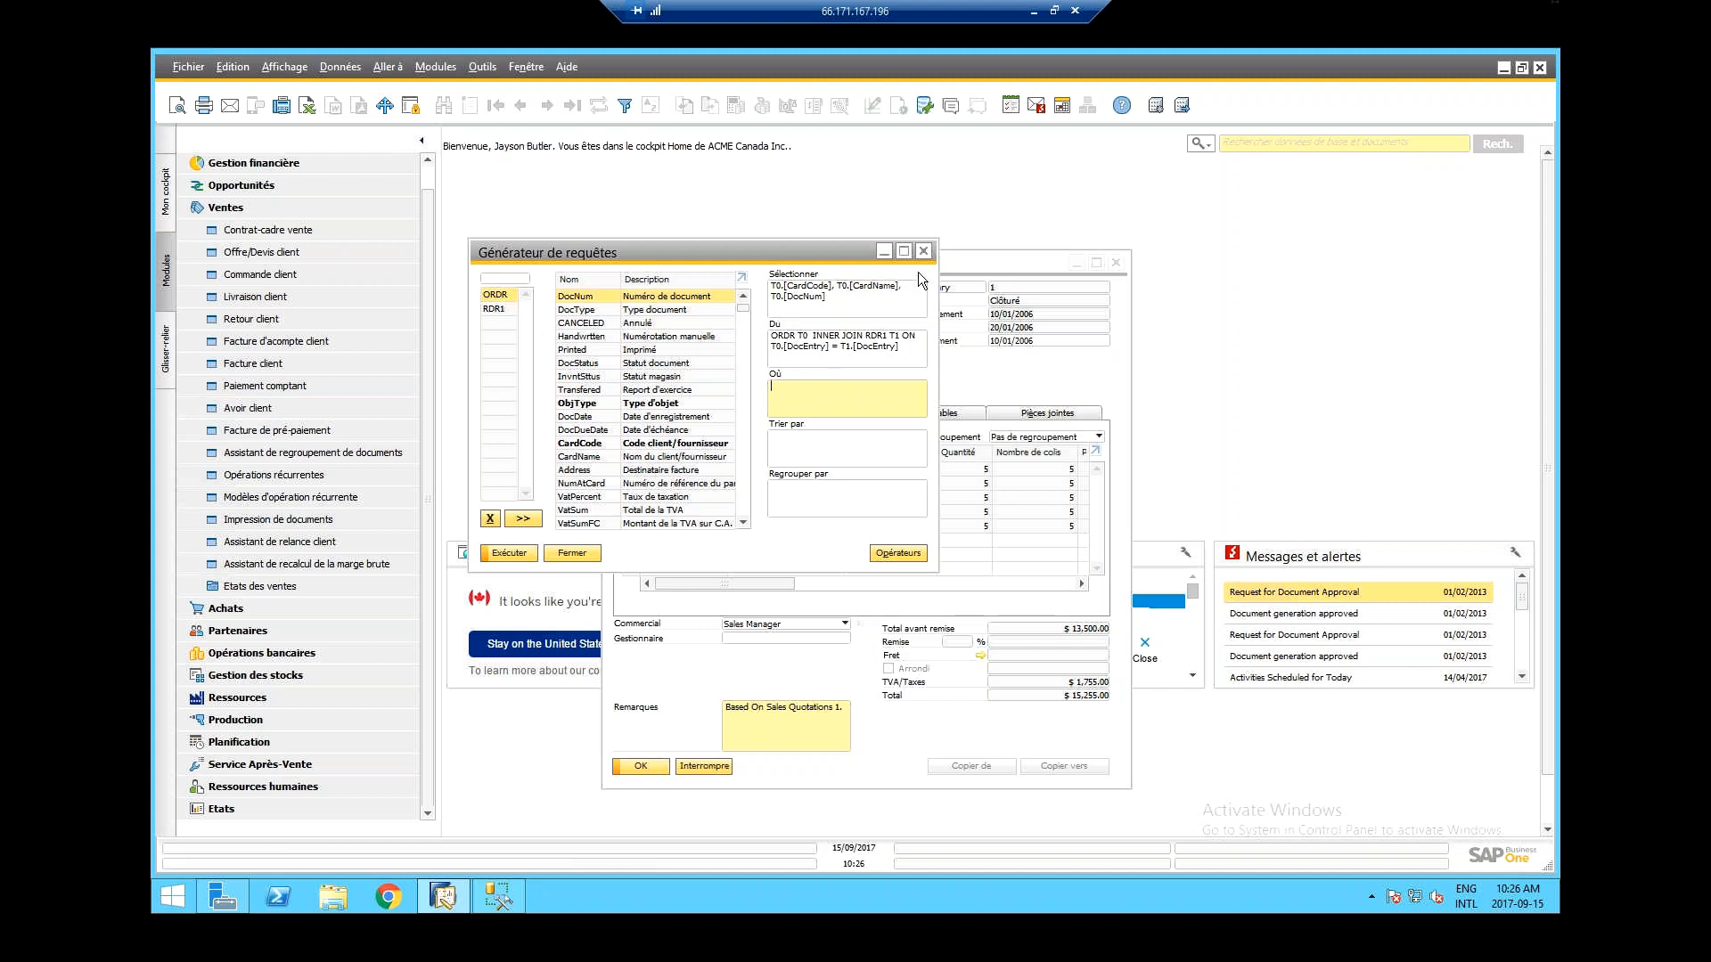
- Check the item number column on the customer order and place the order window beside the query generator
left_click(955, 260)
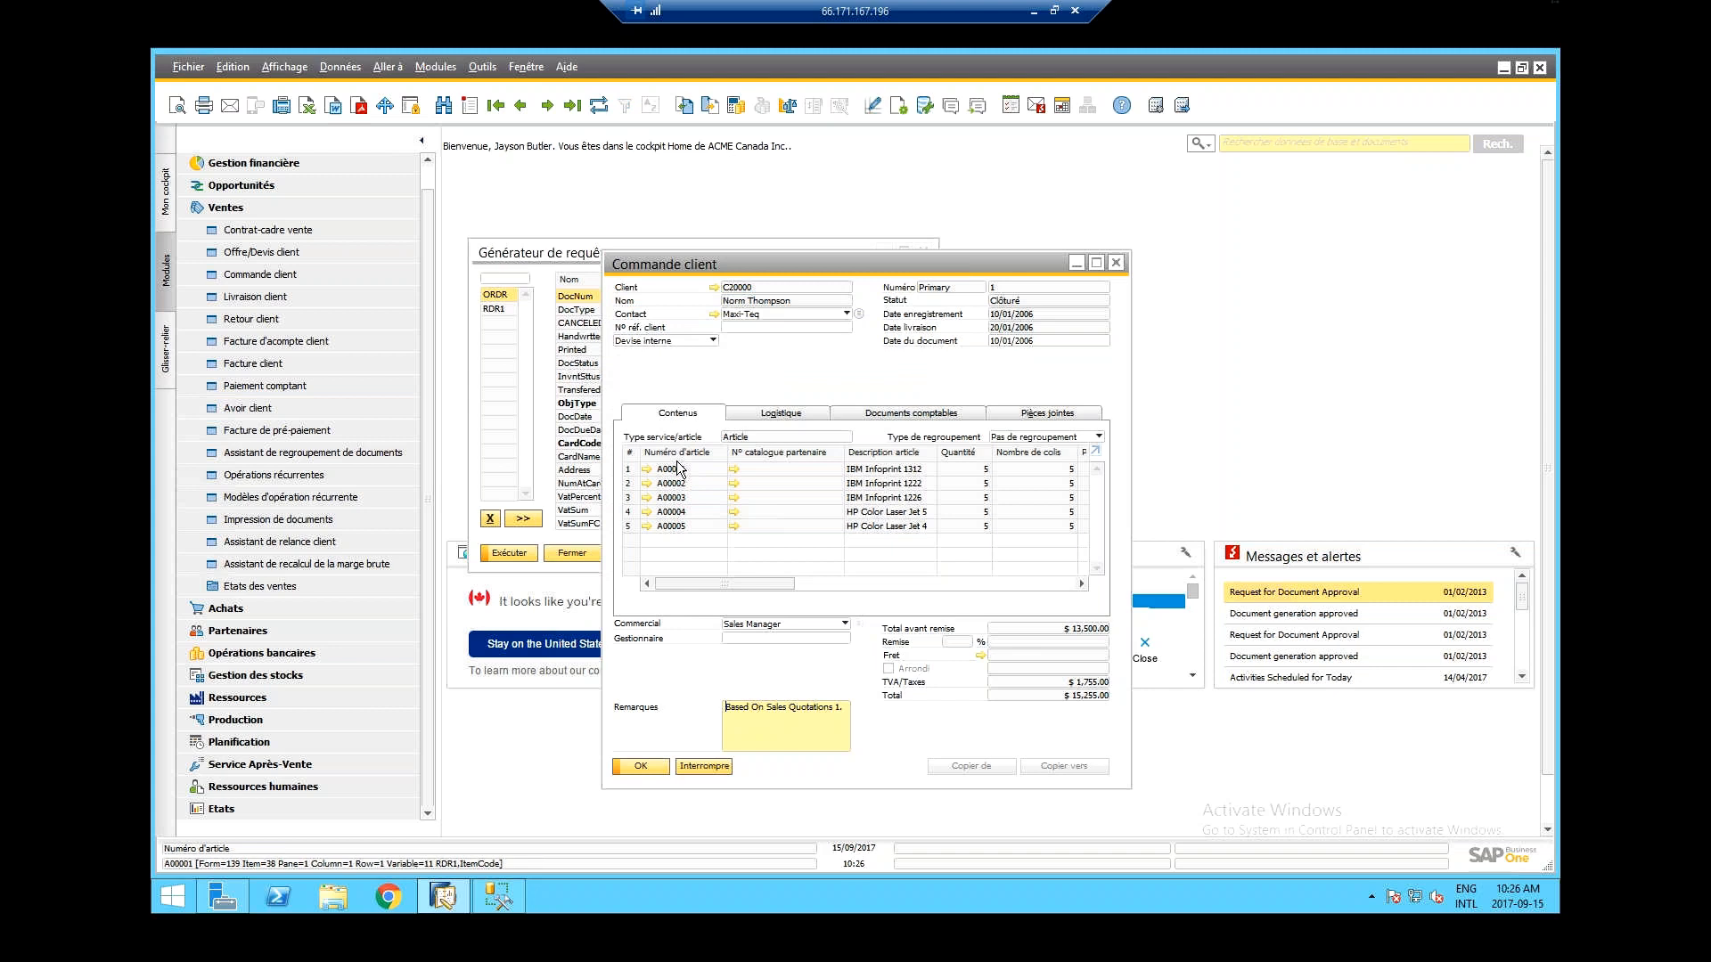
right_click(690, 474)
left_click(732, 487)
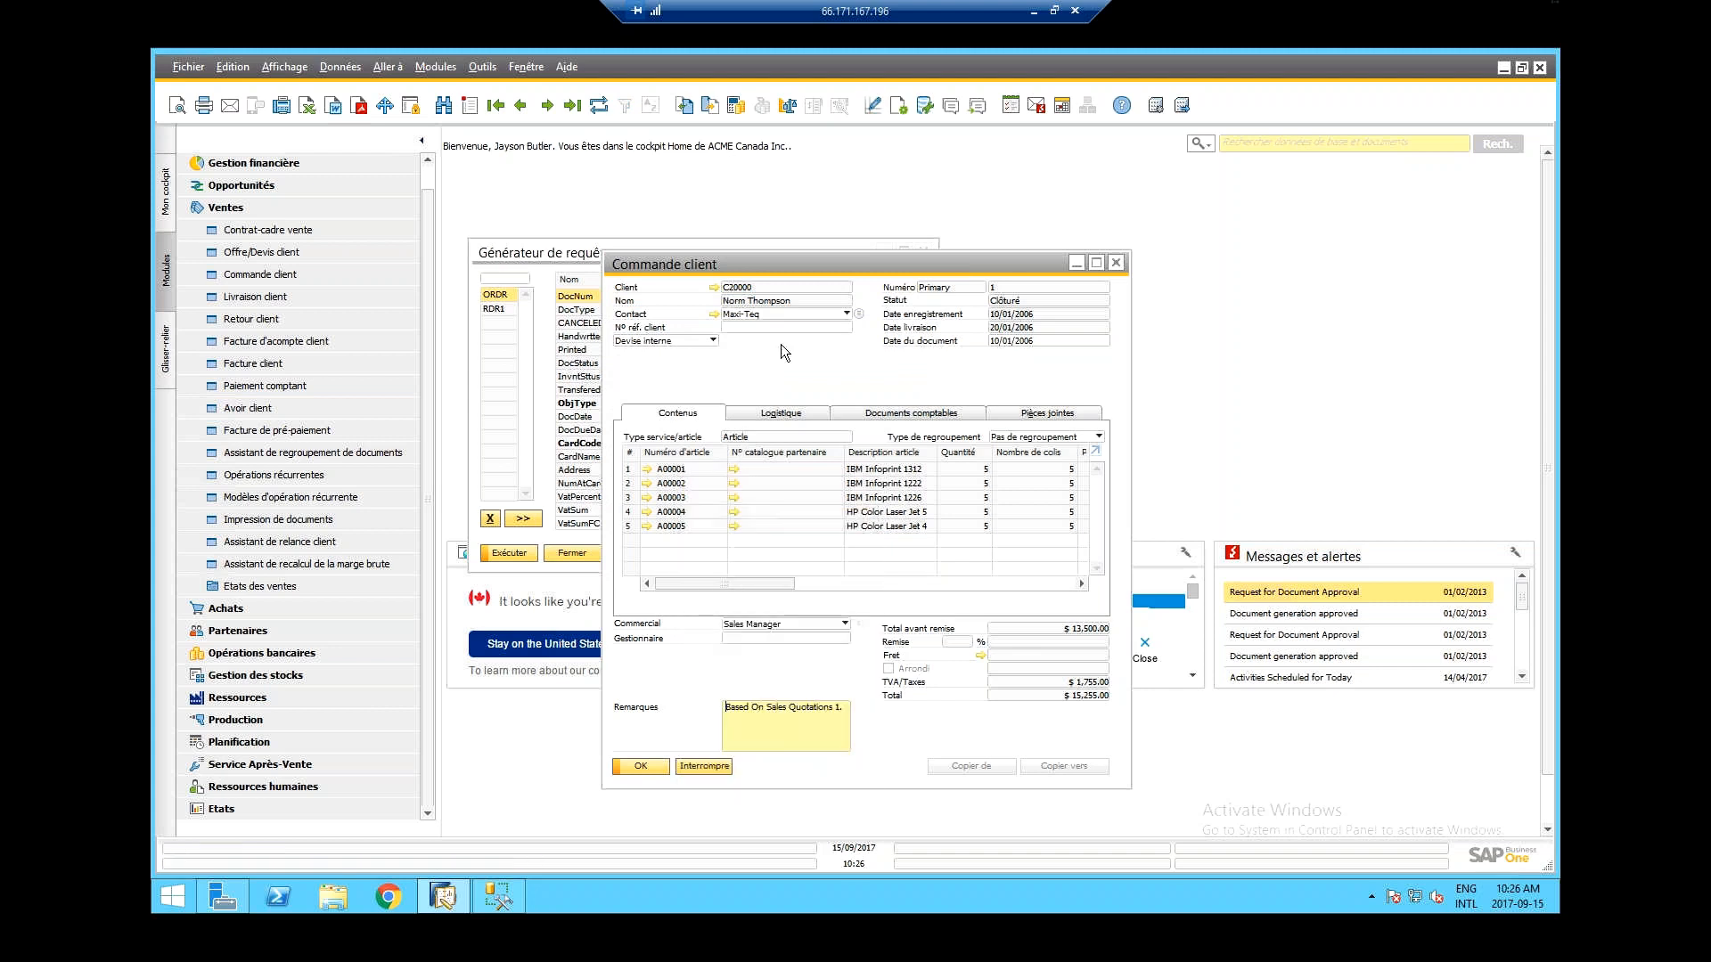
left_click_drag(857, 270, 1238, 287)
left_click(695, 252)
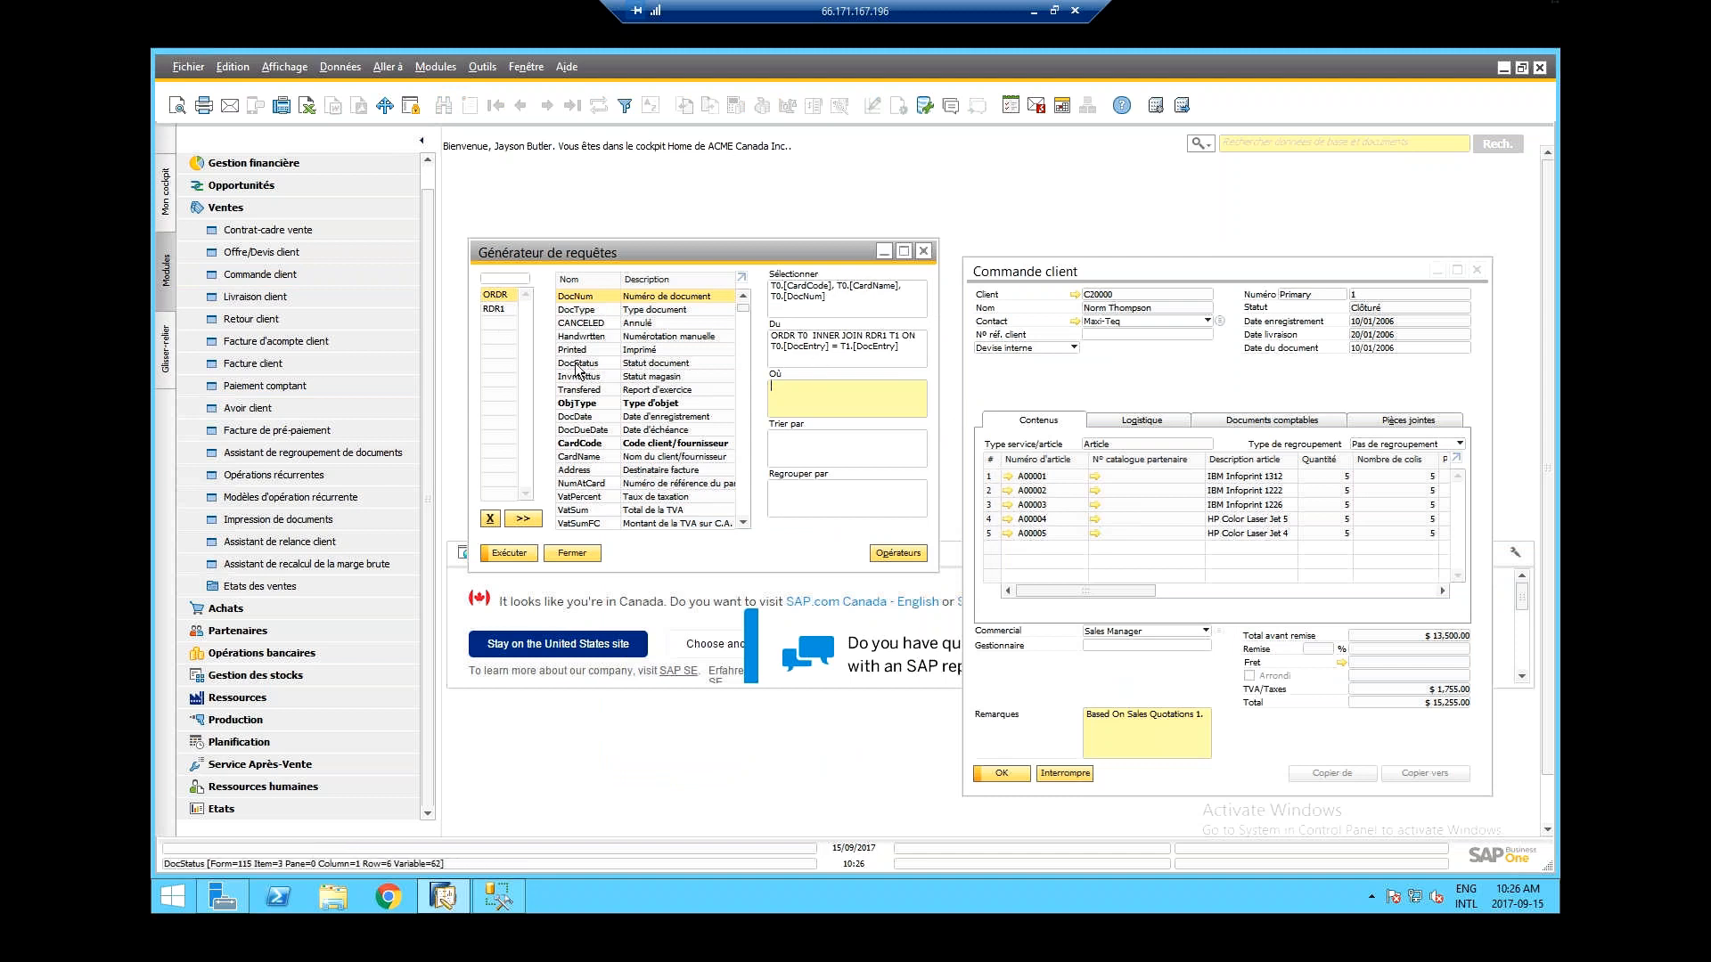
- Filter the joined query on the RDR1 field ItemCode equal to 'A00001' and run it
left_click(496, 310)
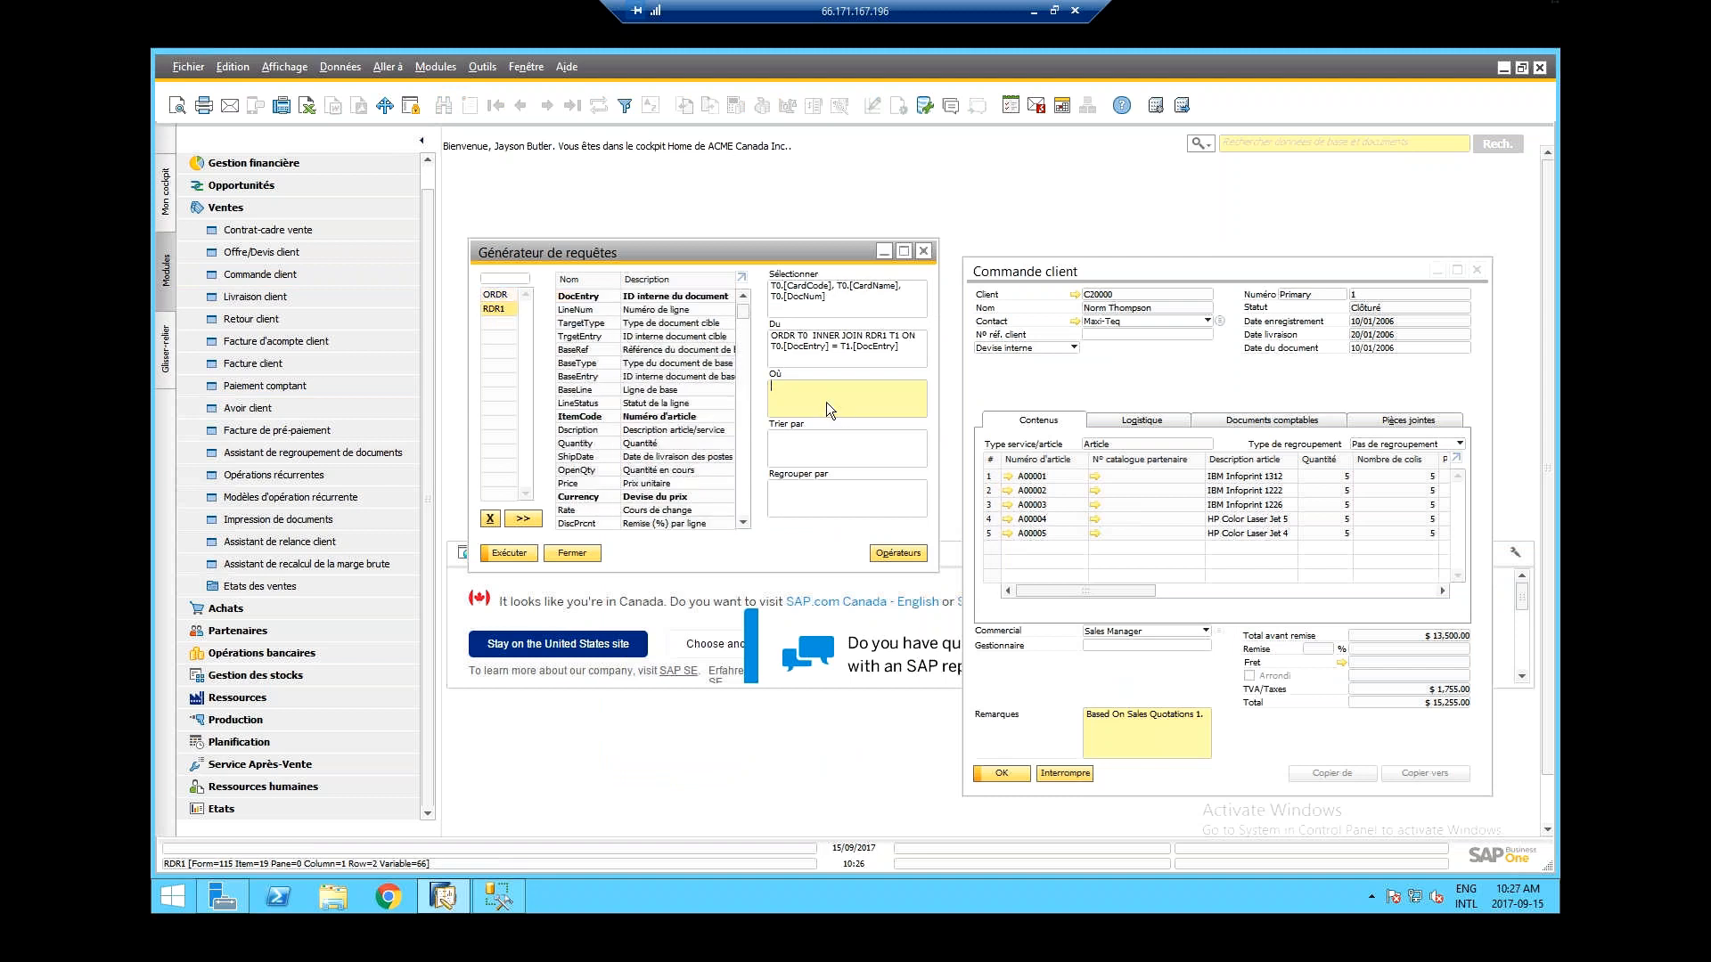
left_click(590, 417)
type("= ")
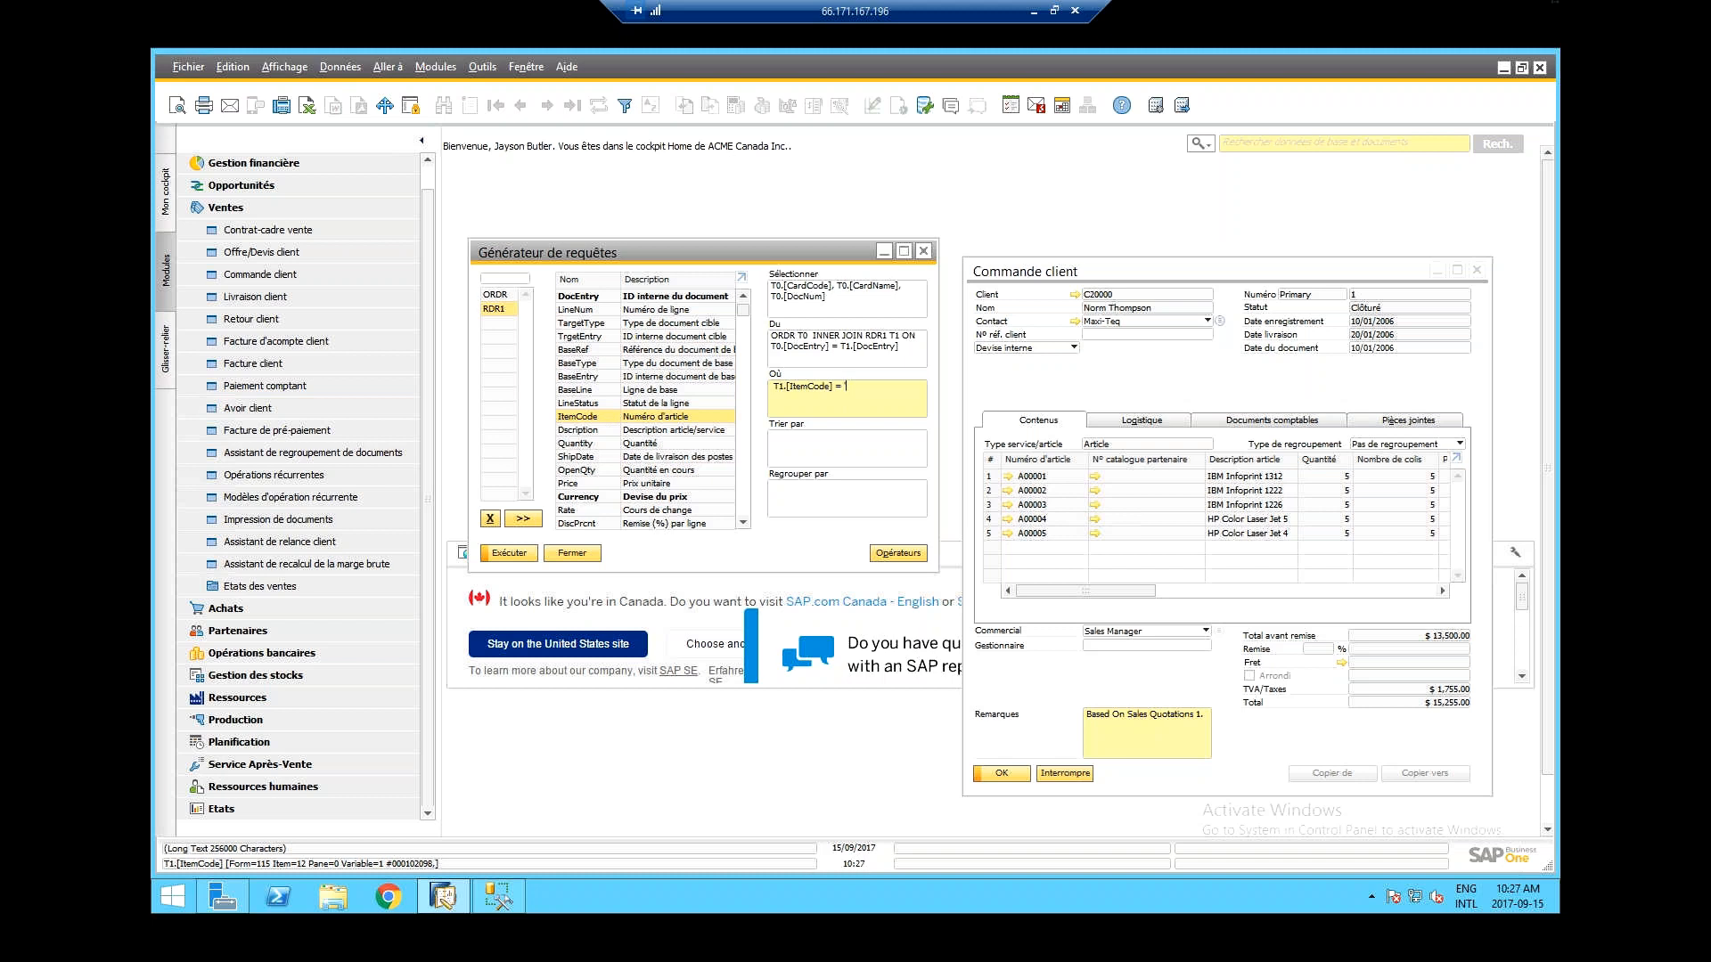
type("'A00001'")
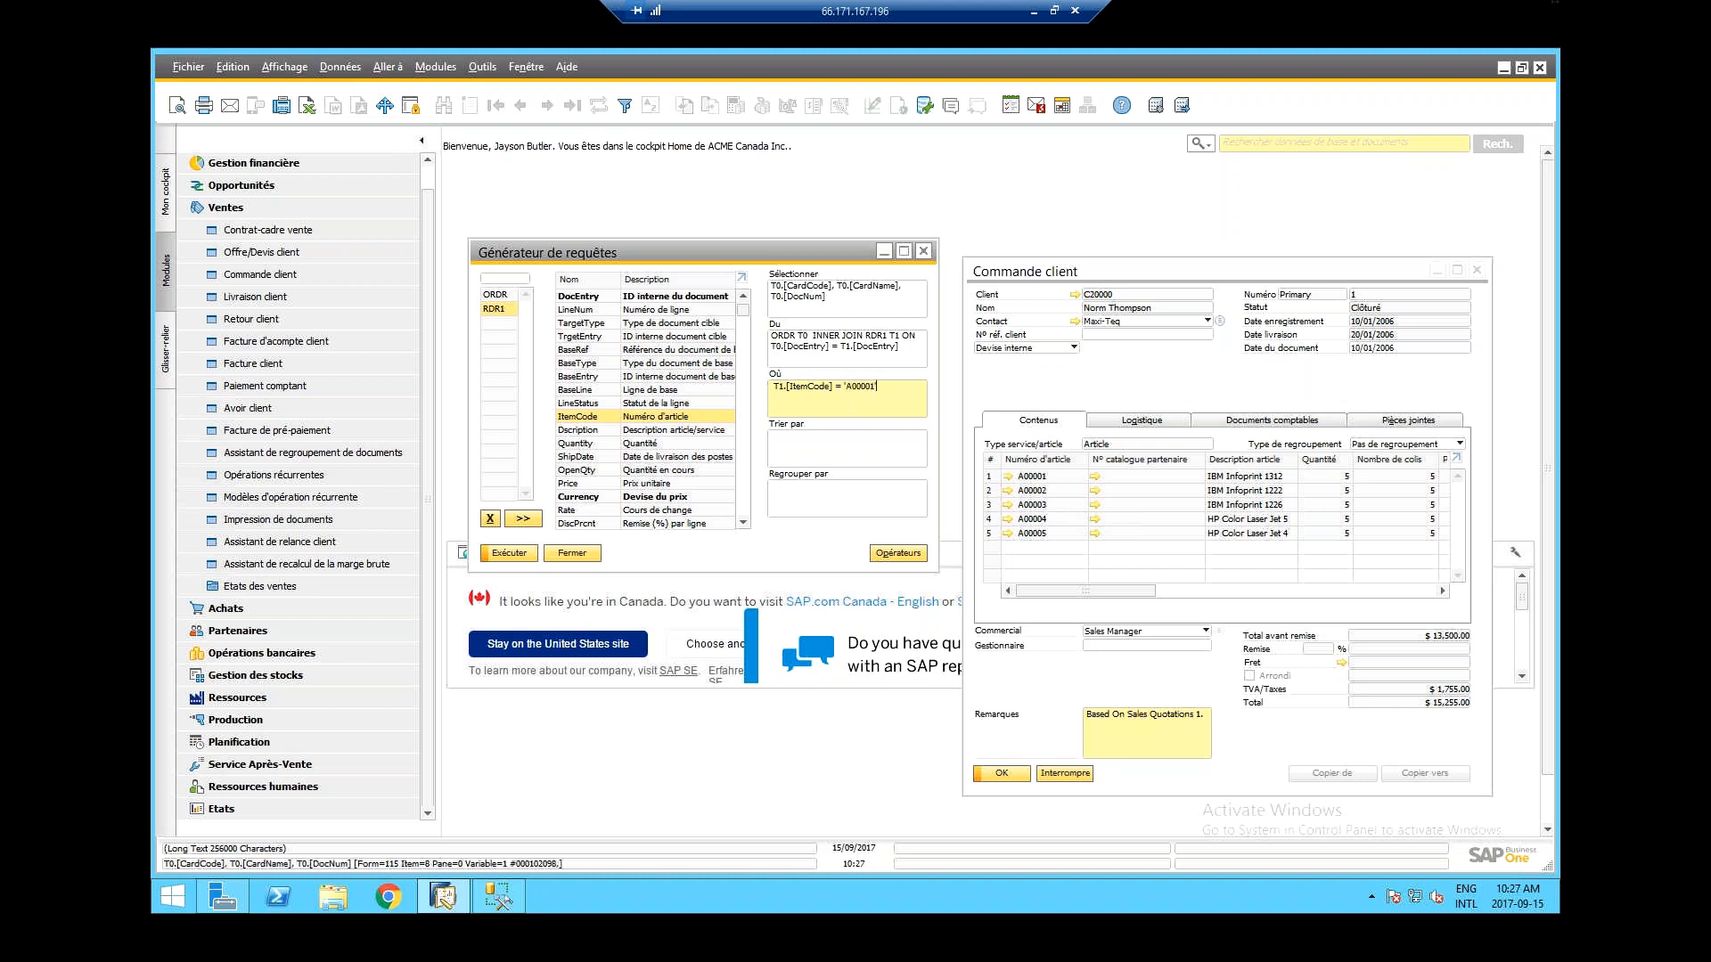
left_click(515, 556)
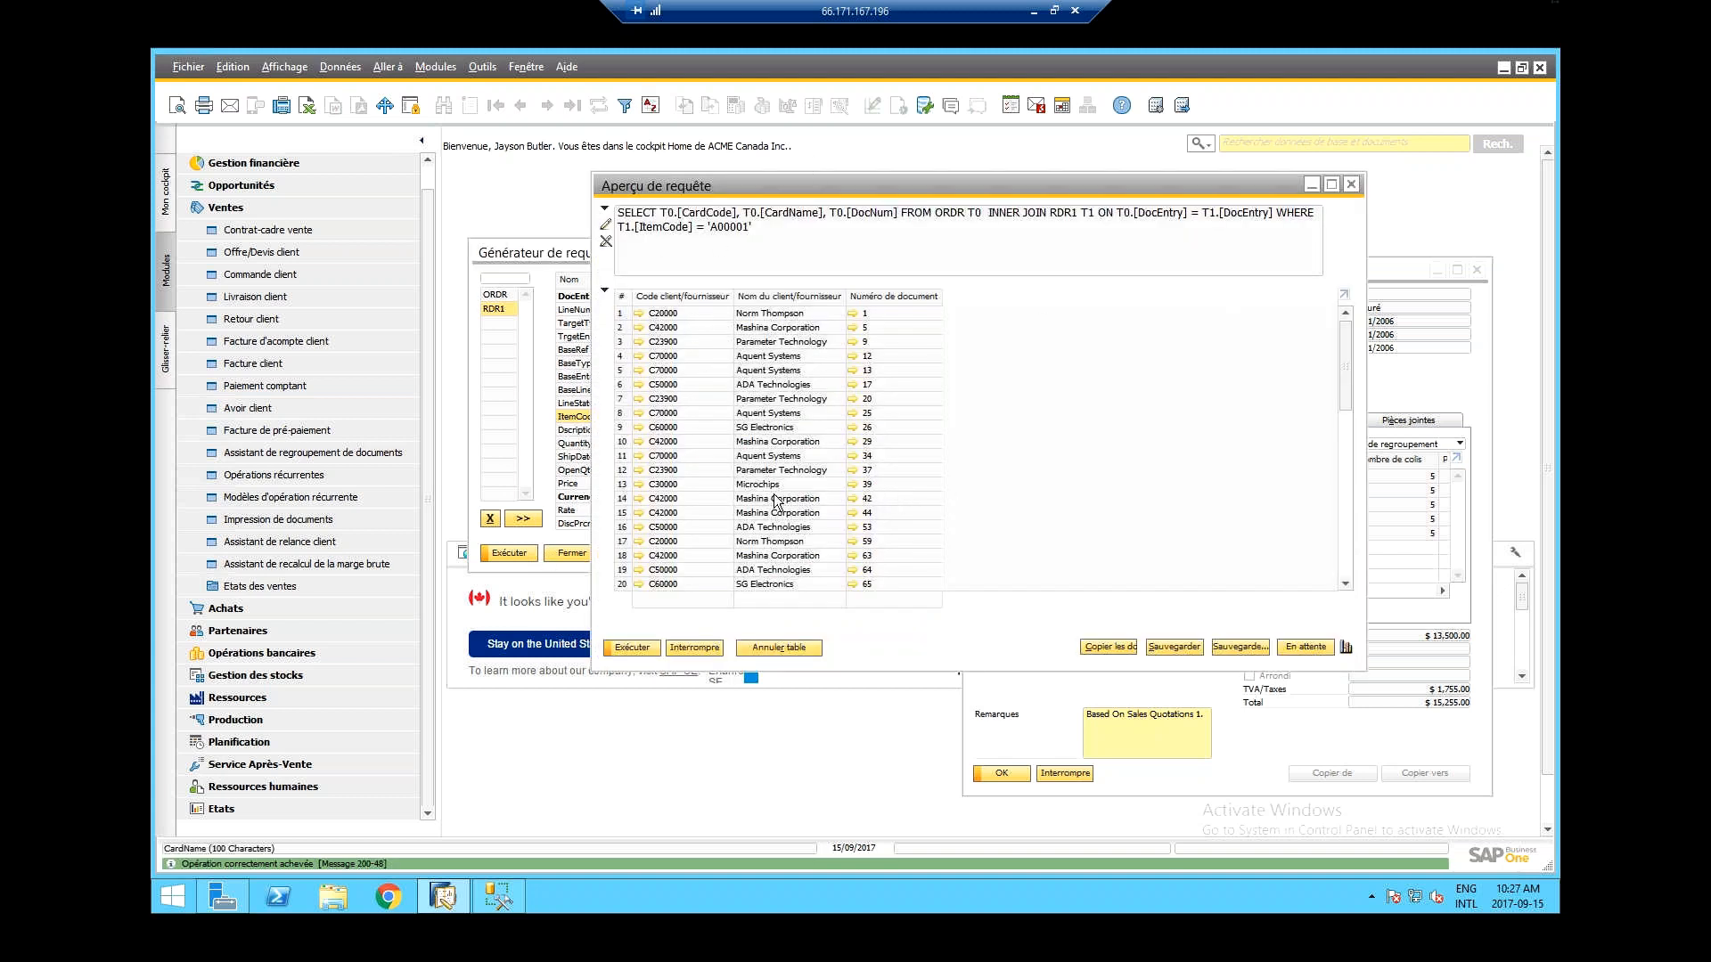
- Copy the full SQL text of the query preview and paste it over the existing query in SQL Server Management Studio
left_click(729, 228)
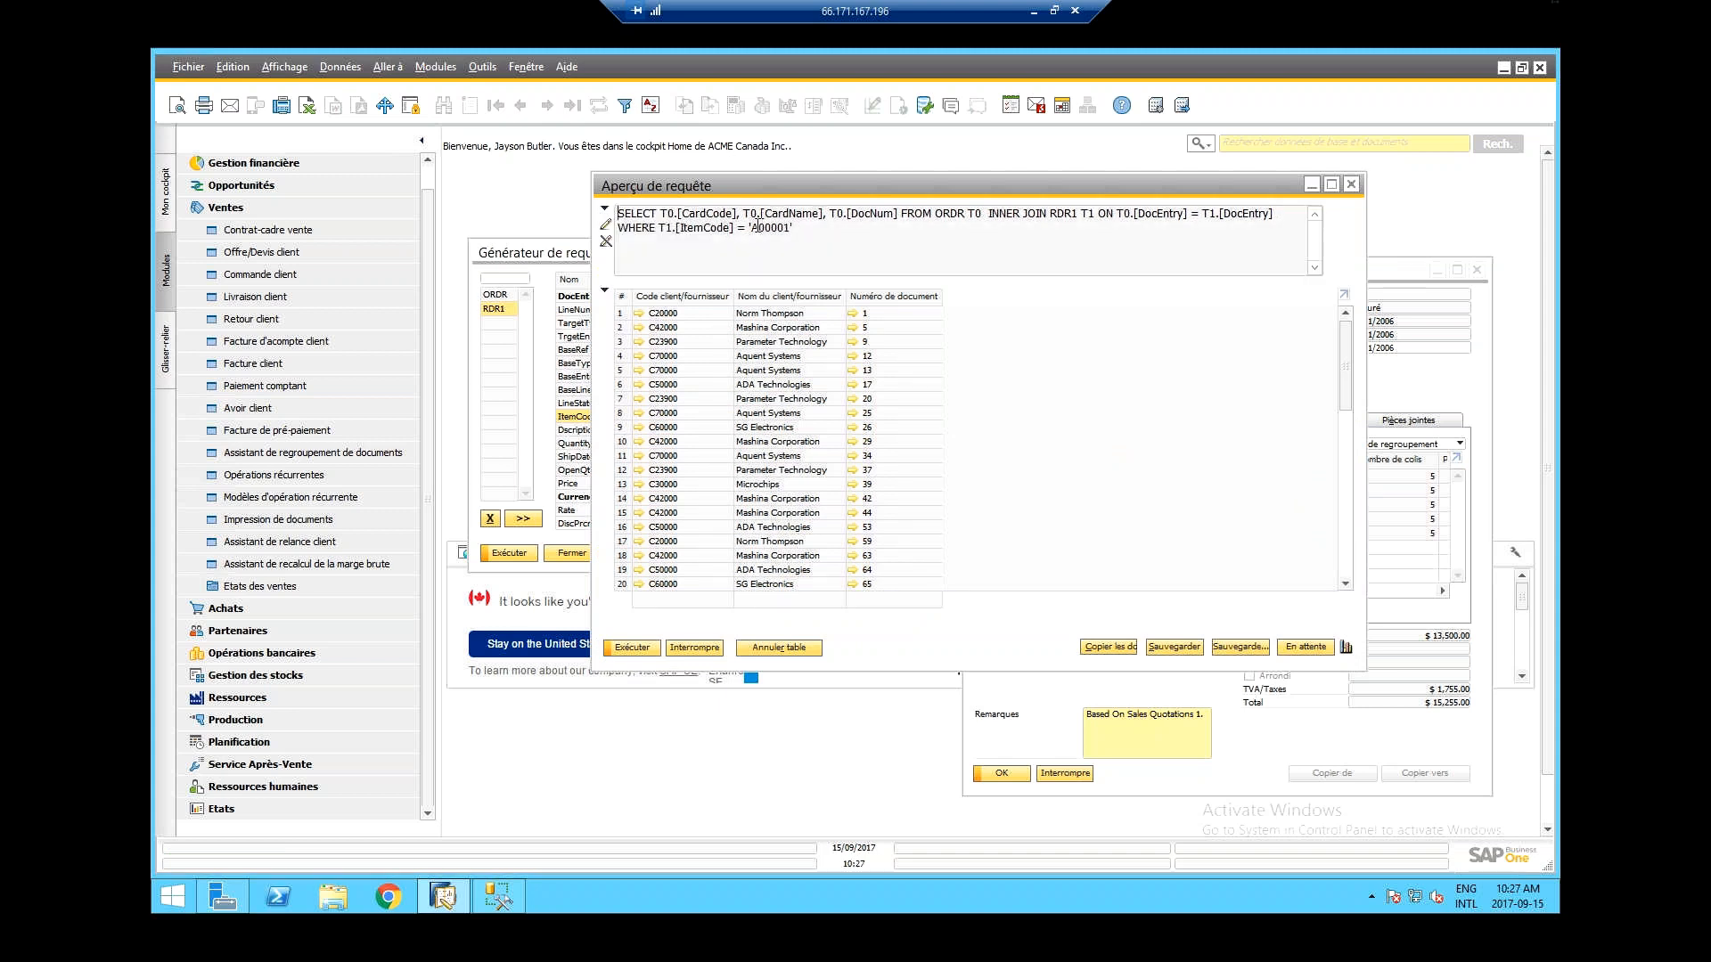
left_click_drag(759, 227, 793, 220)
left_click(930, 252)
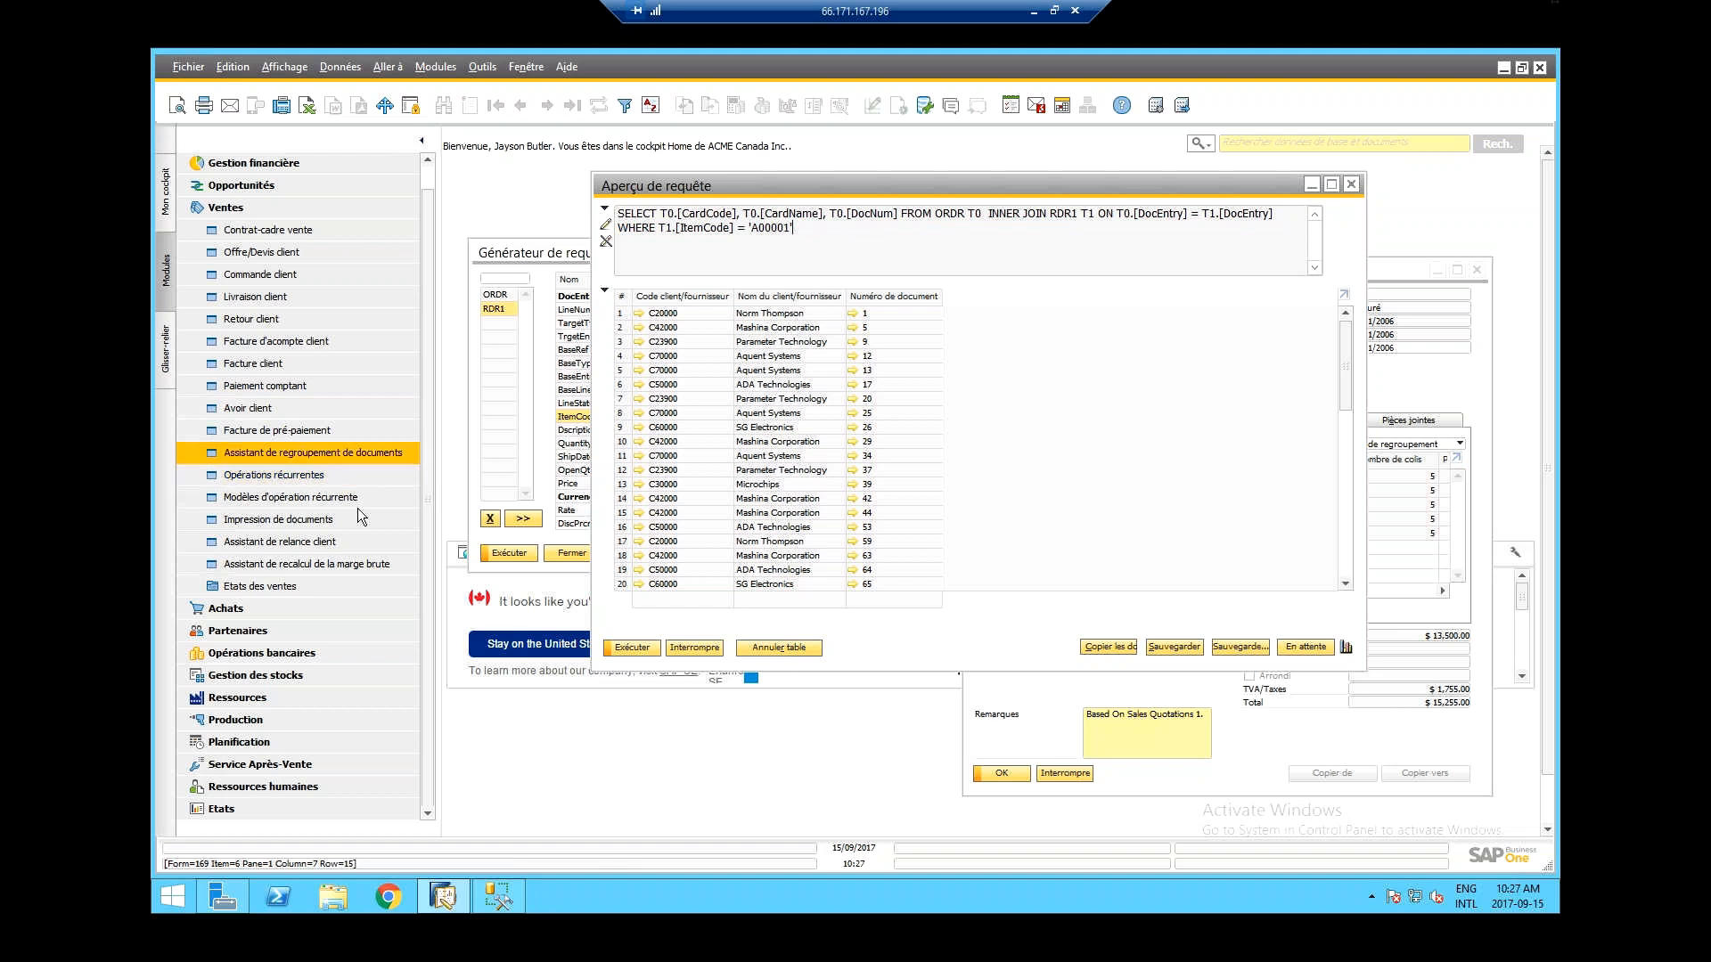
left_click(970, 213)
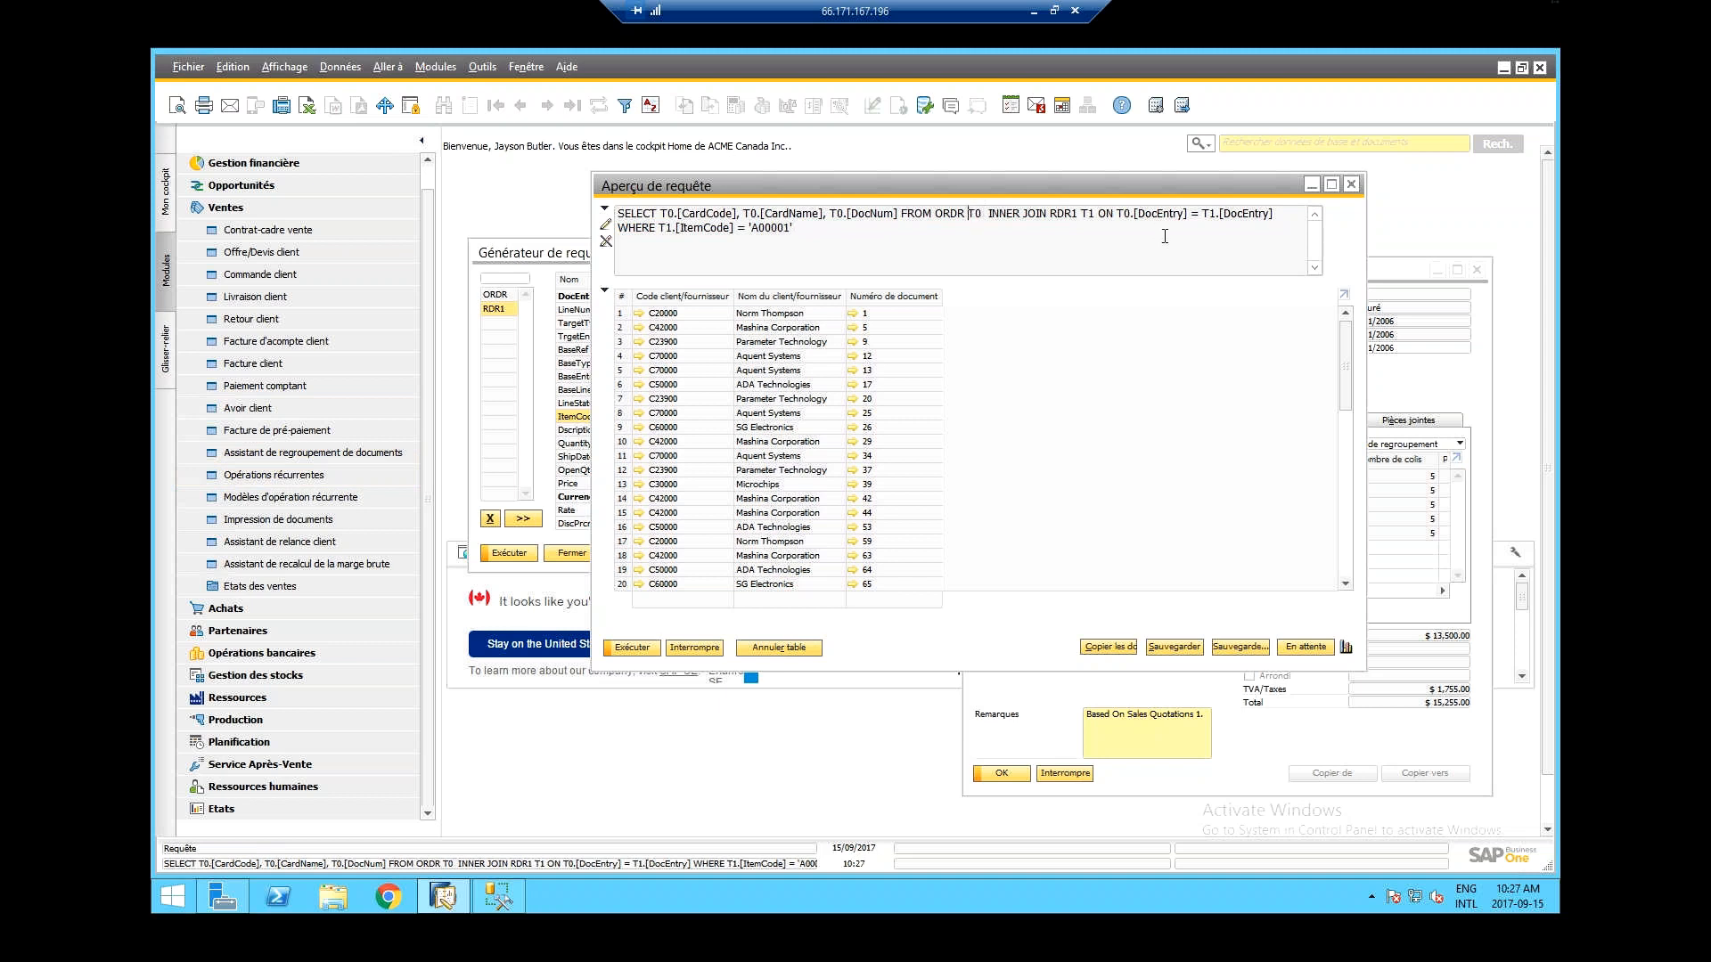
left_click_drag(976, 235, 482, 168)
key("ctrl+c")
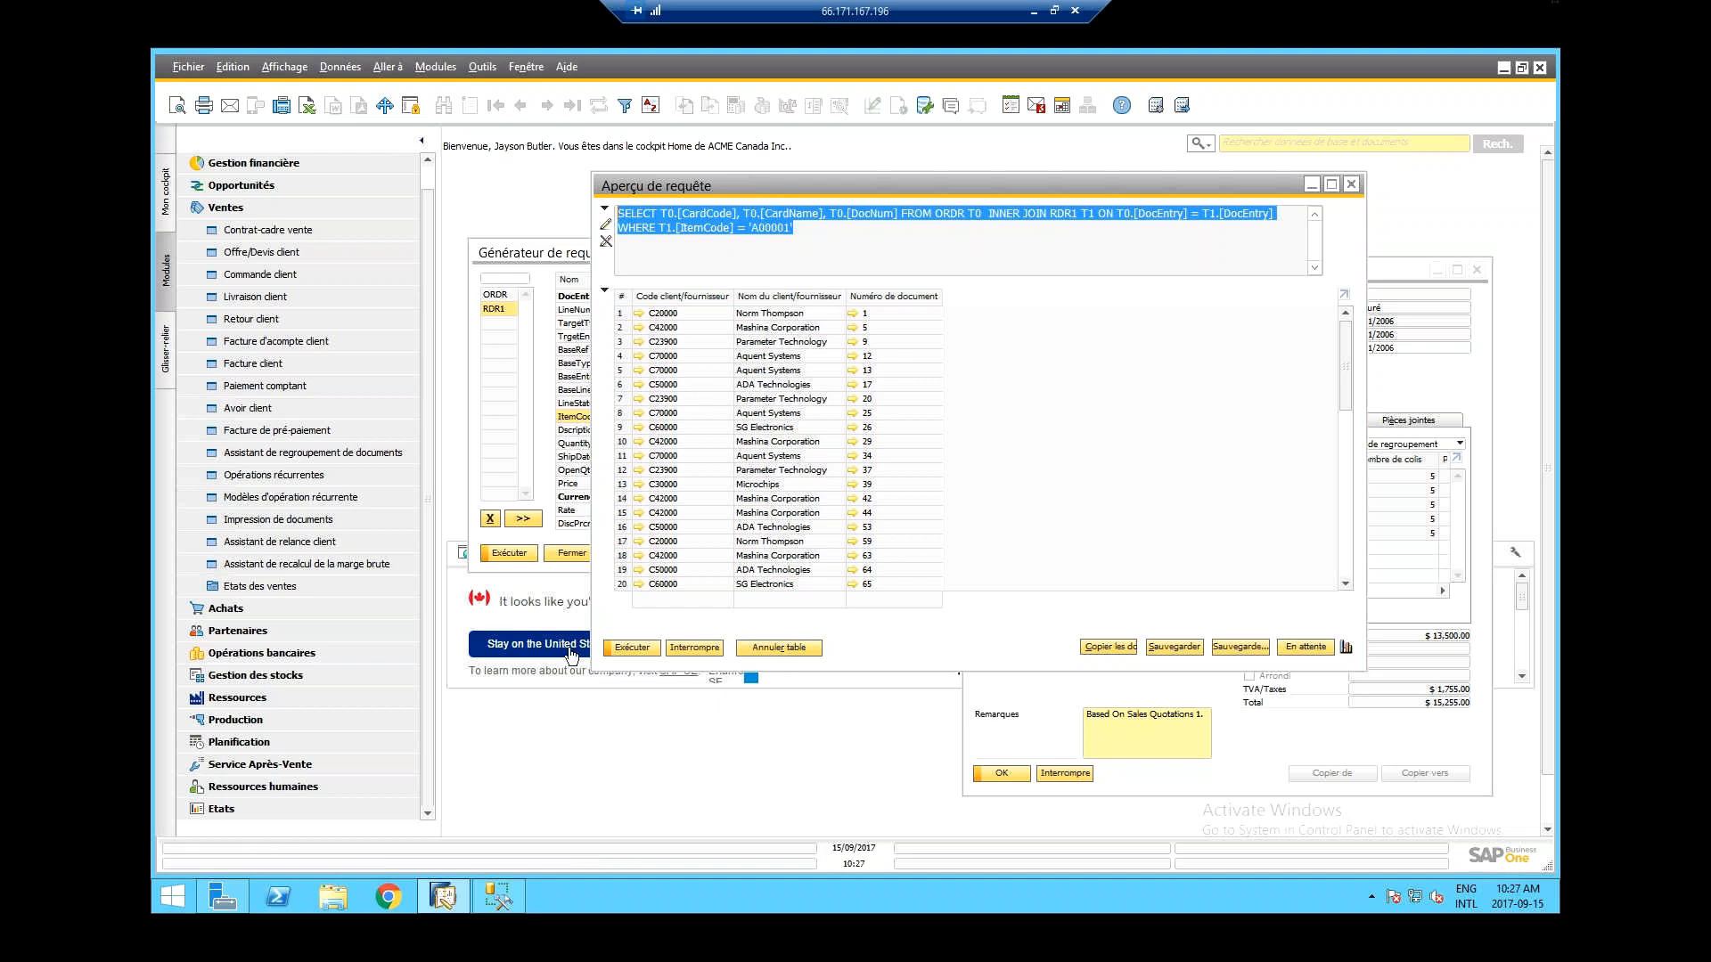
left_click(494, 898)
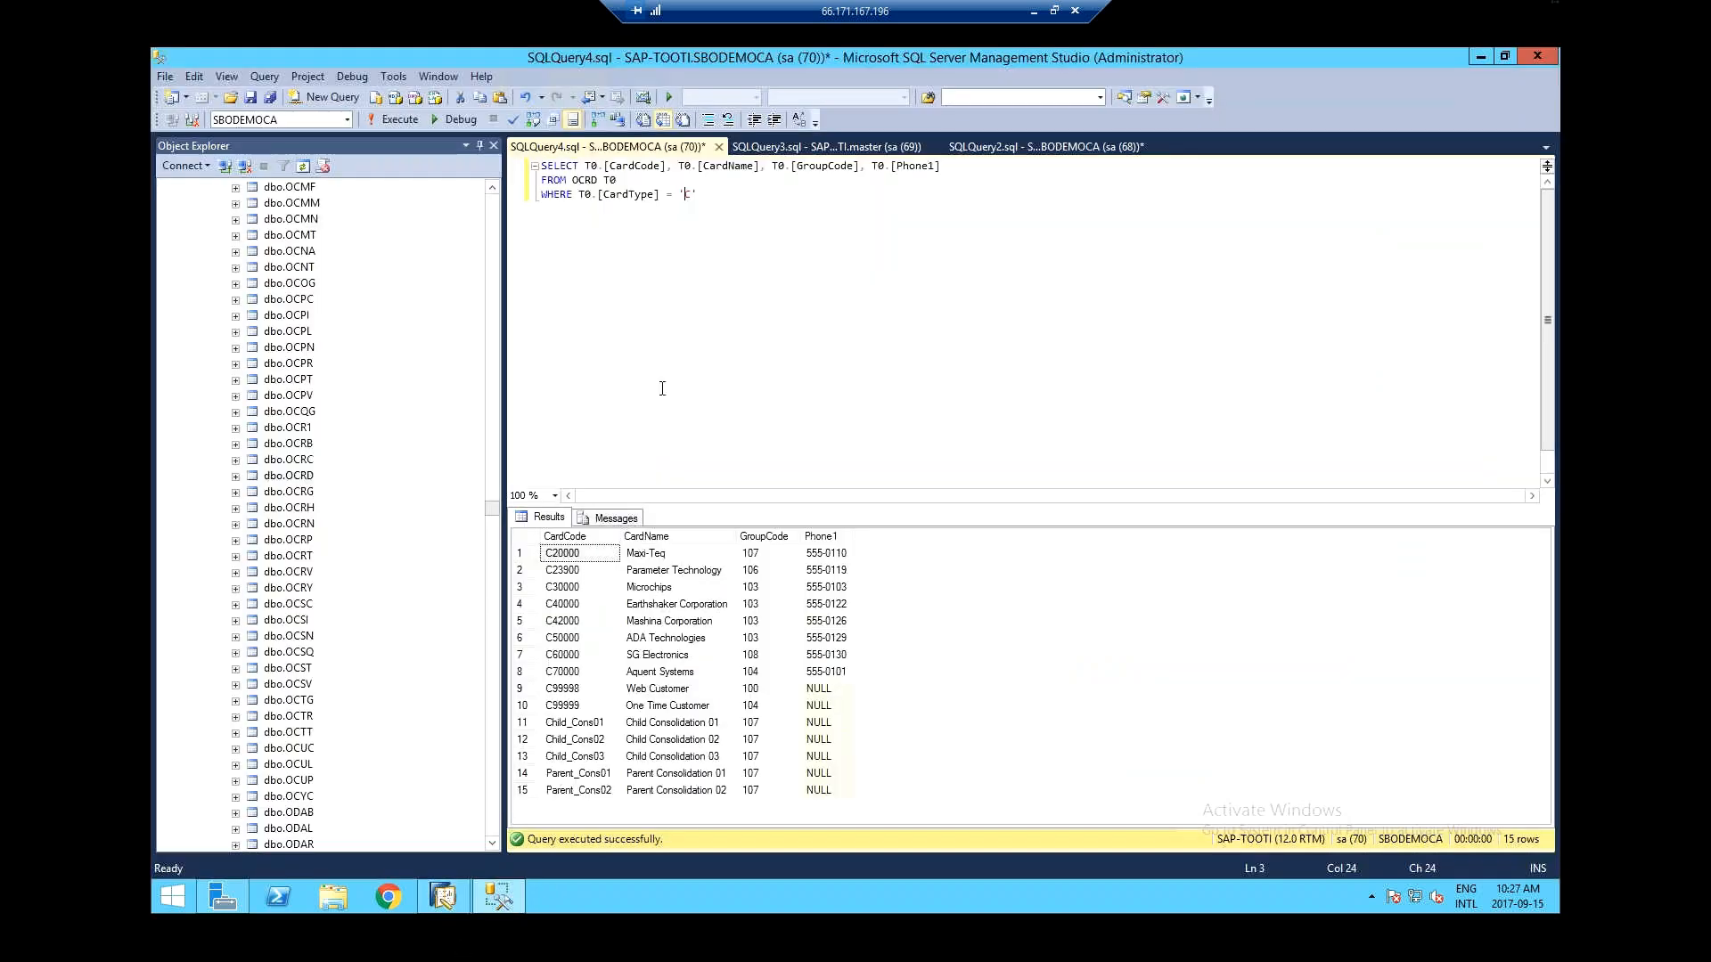
key("ctrl+v")
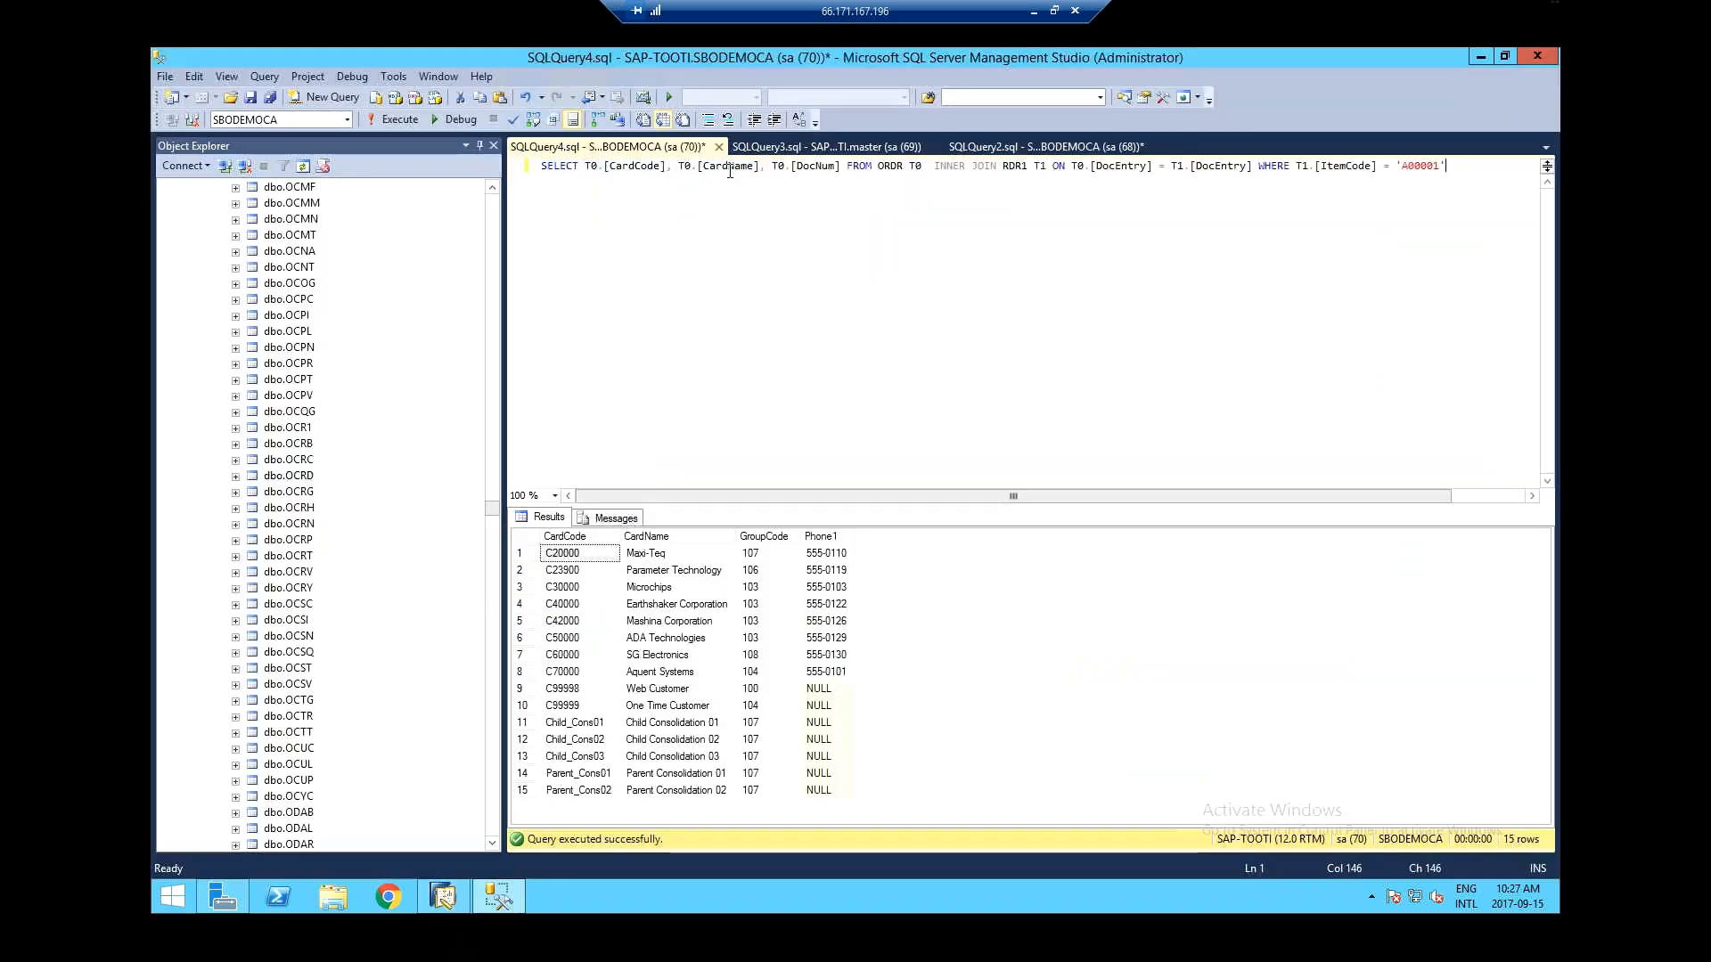
- Break the pasted query into separate lines before its FROM and WHERE clauses
left_click(847, 165)
key("Return")
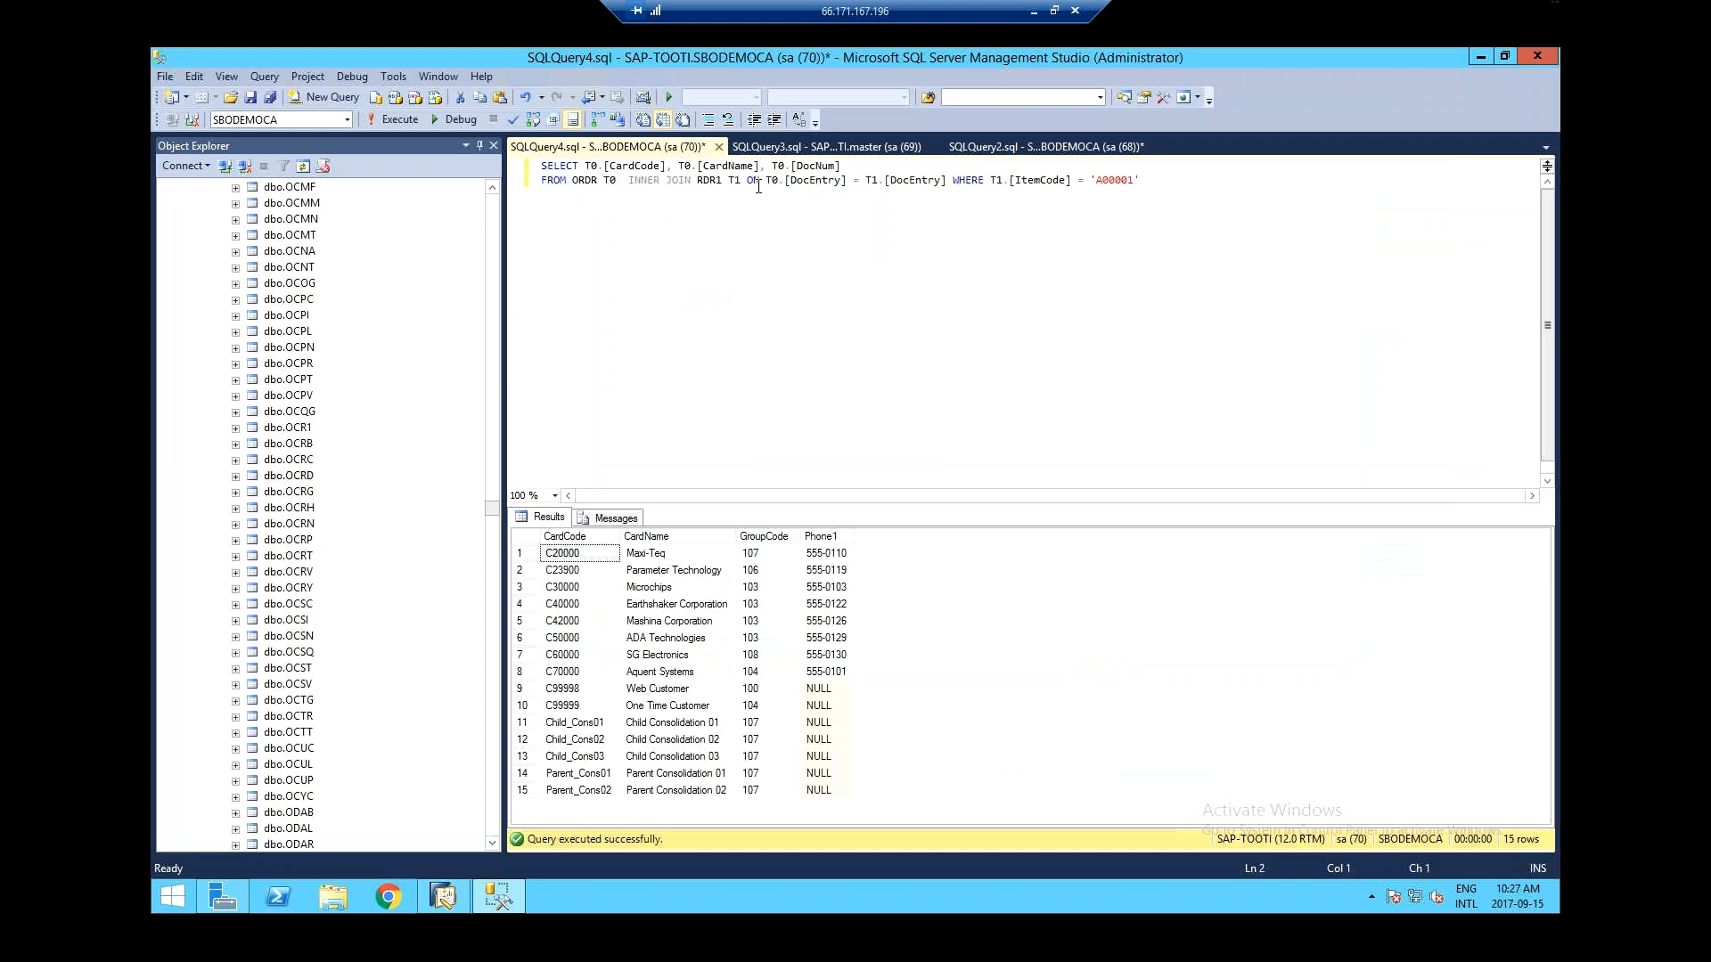
left_click(952, 181)
key("Return")
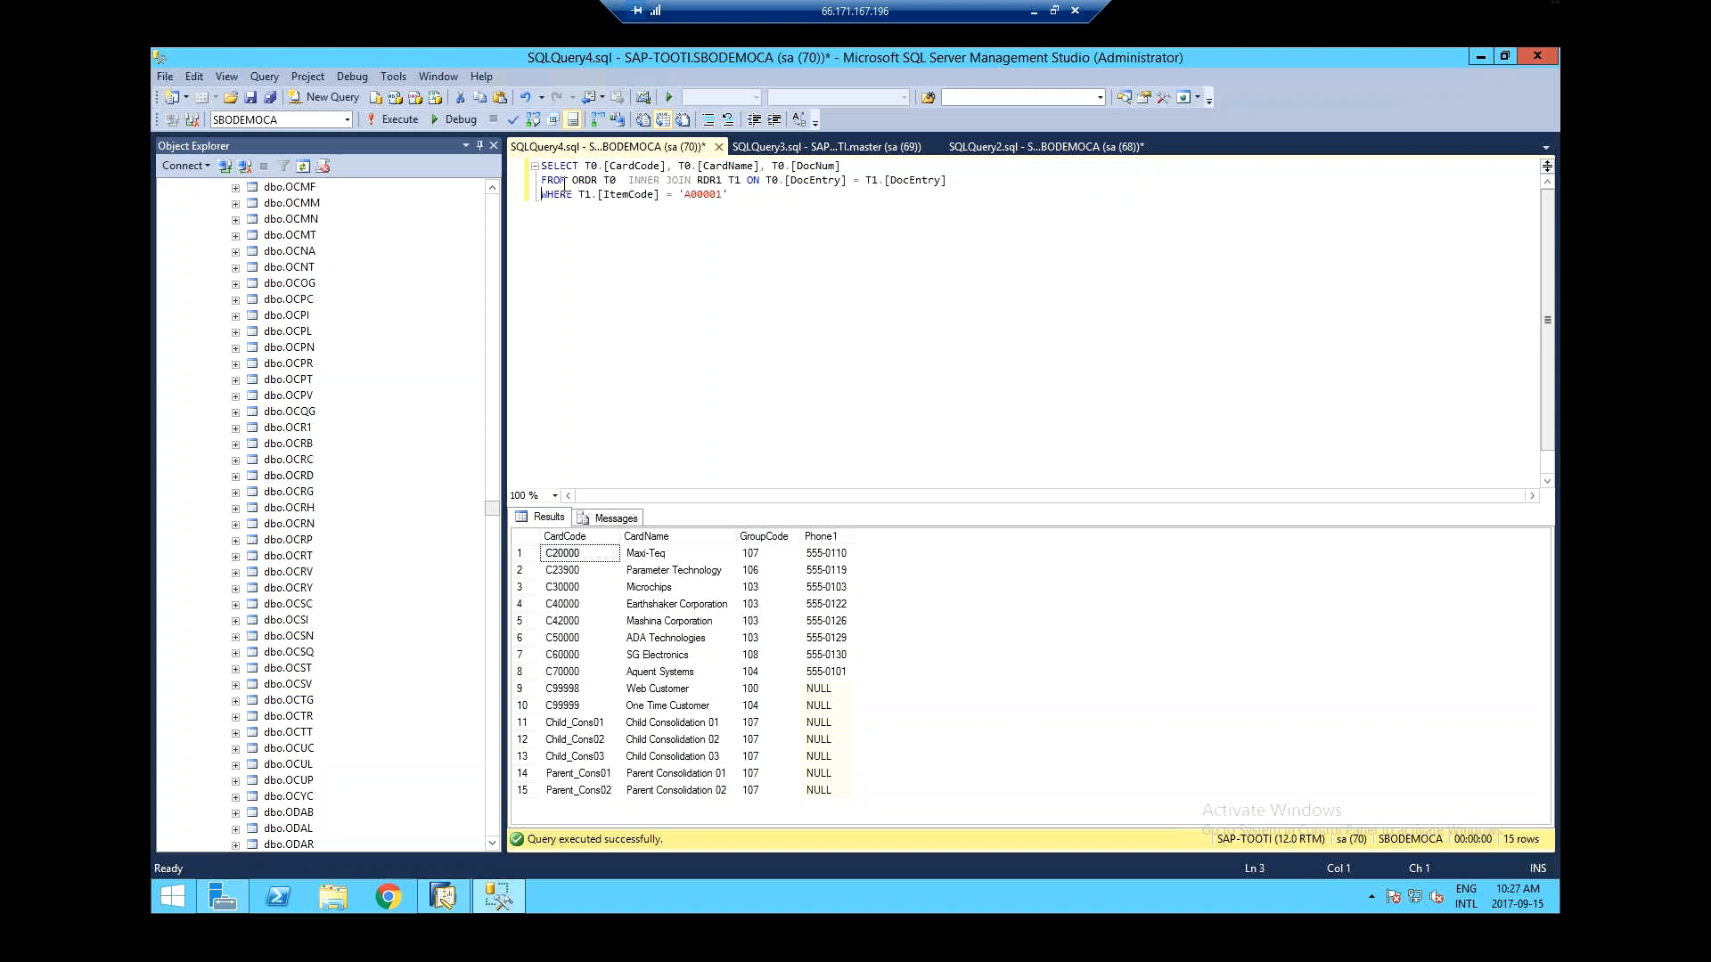
- Try replacing the T0 alias before CardCode with the table name ordr
left_click(589, 166)
key("ctrl+x")
key("ctrl+z")
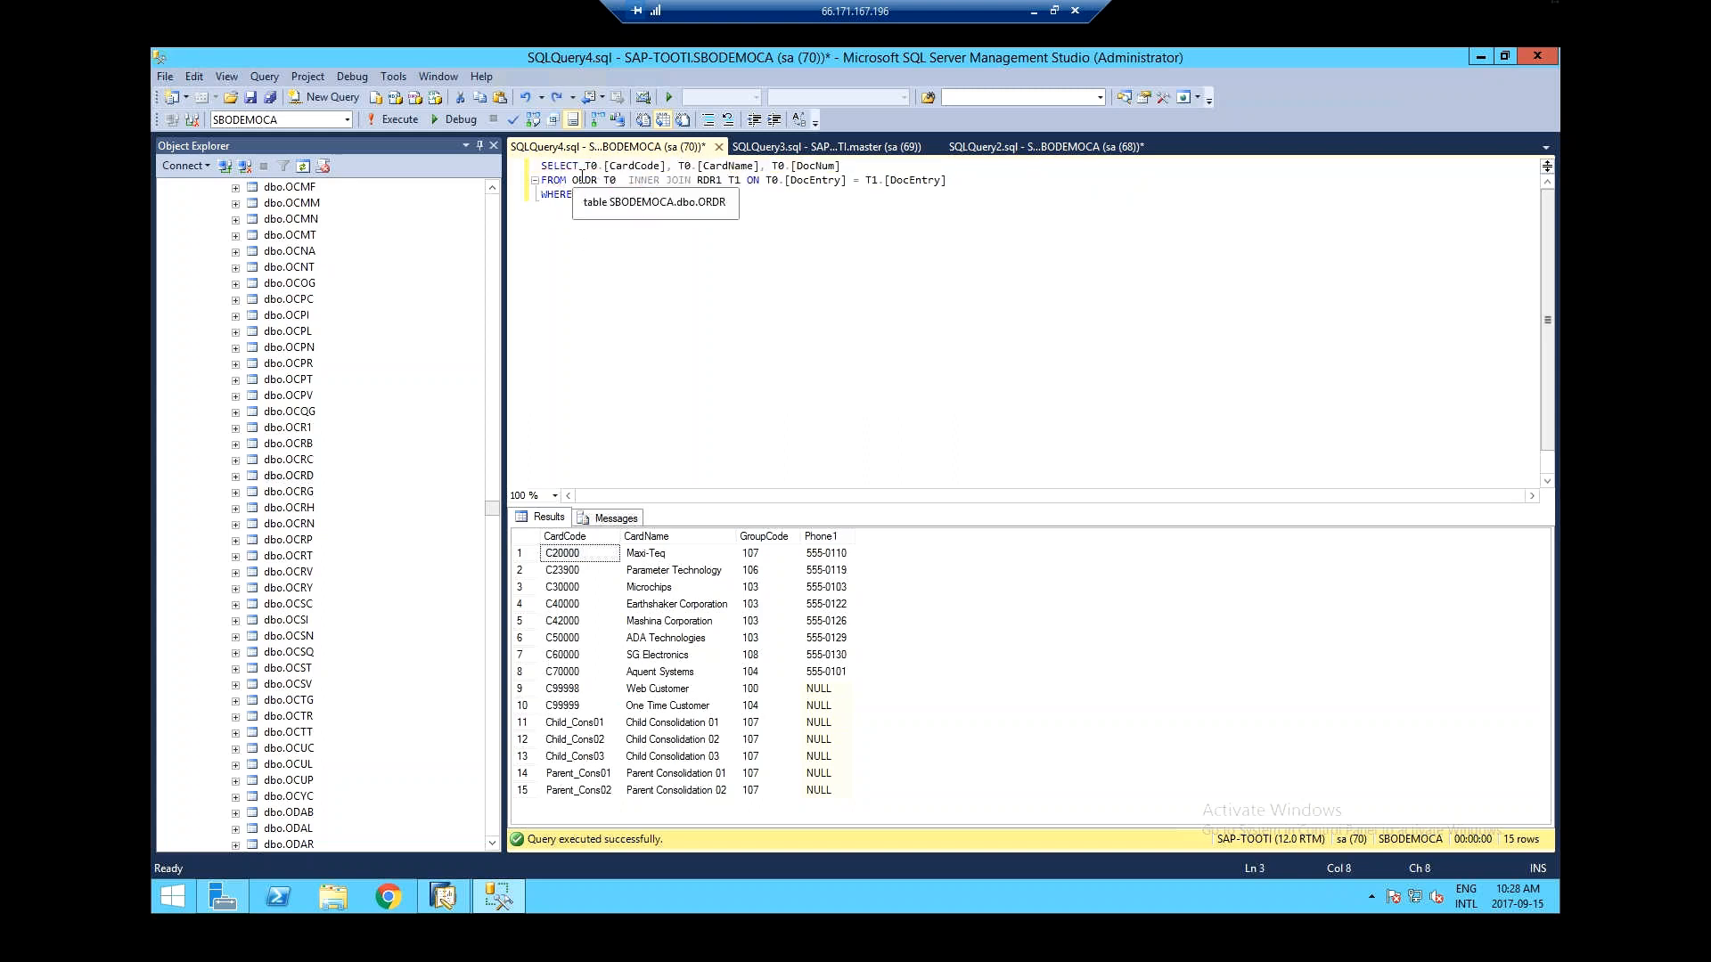
double_click(578, 179)
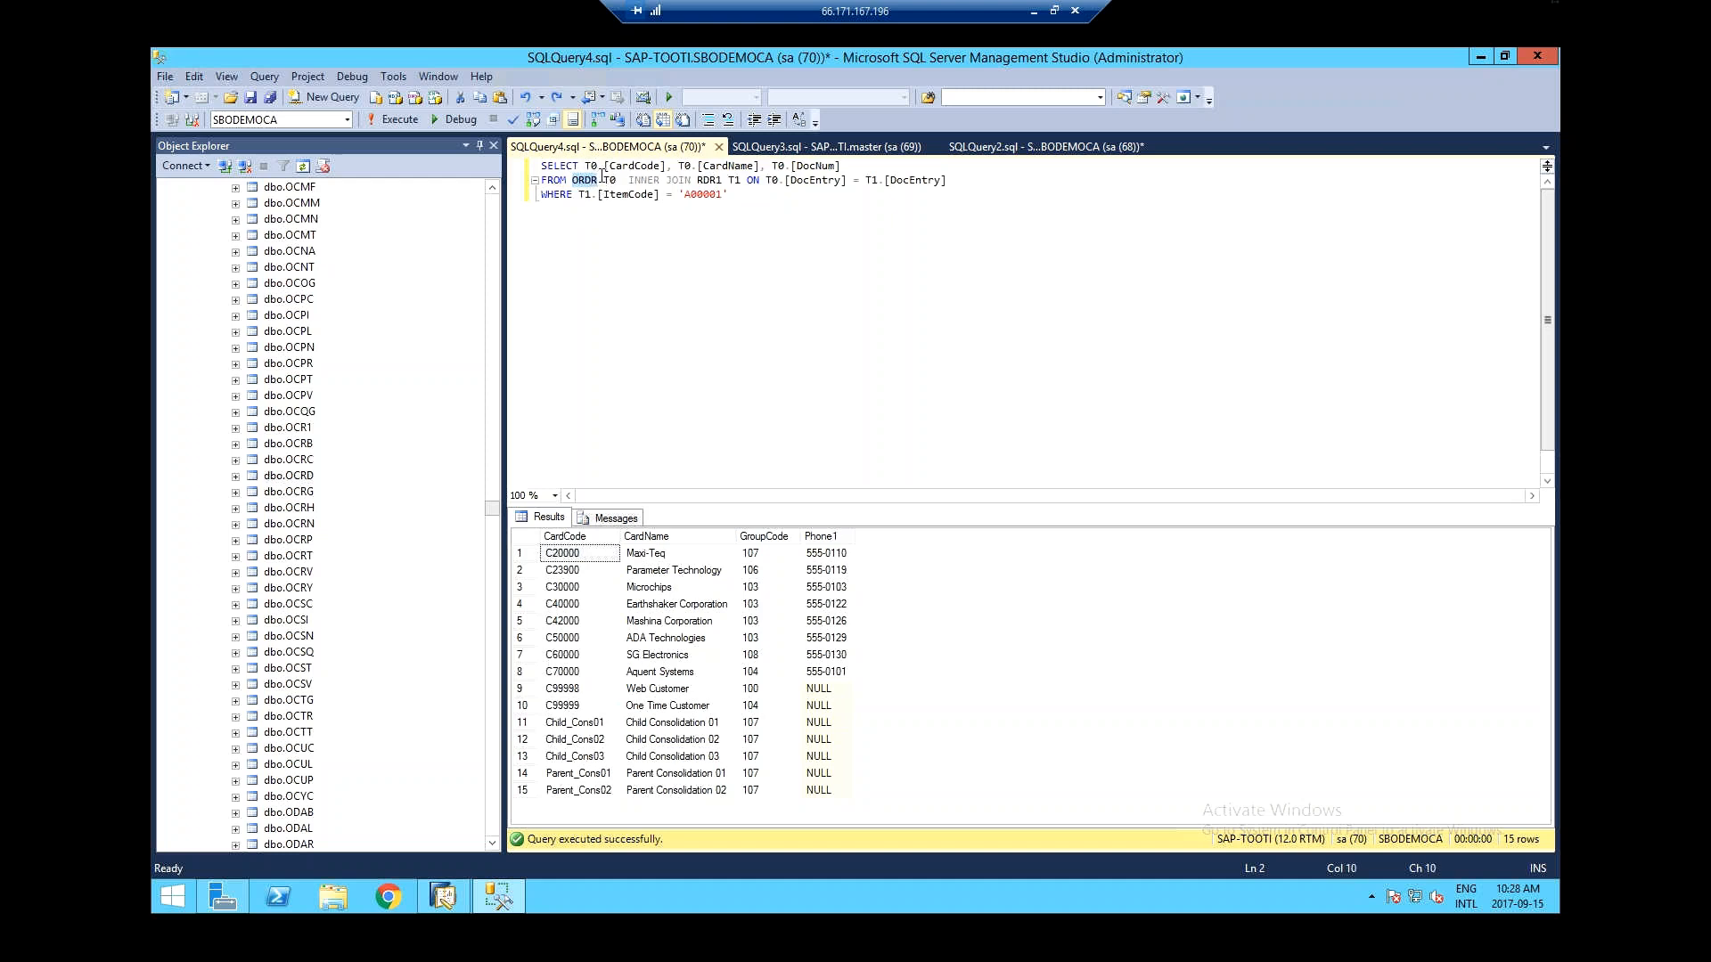
left_click_drag(603, 175, 611, 185)
key("ctrl+z")
left_click(591, 167)
key("Right")
key("BackSpace")
key("BackSpace")
type("ordr")
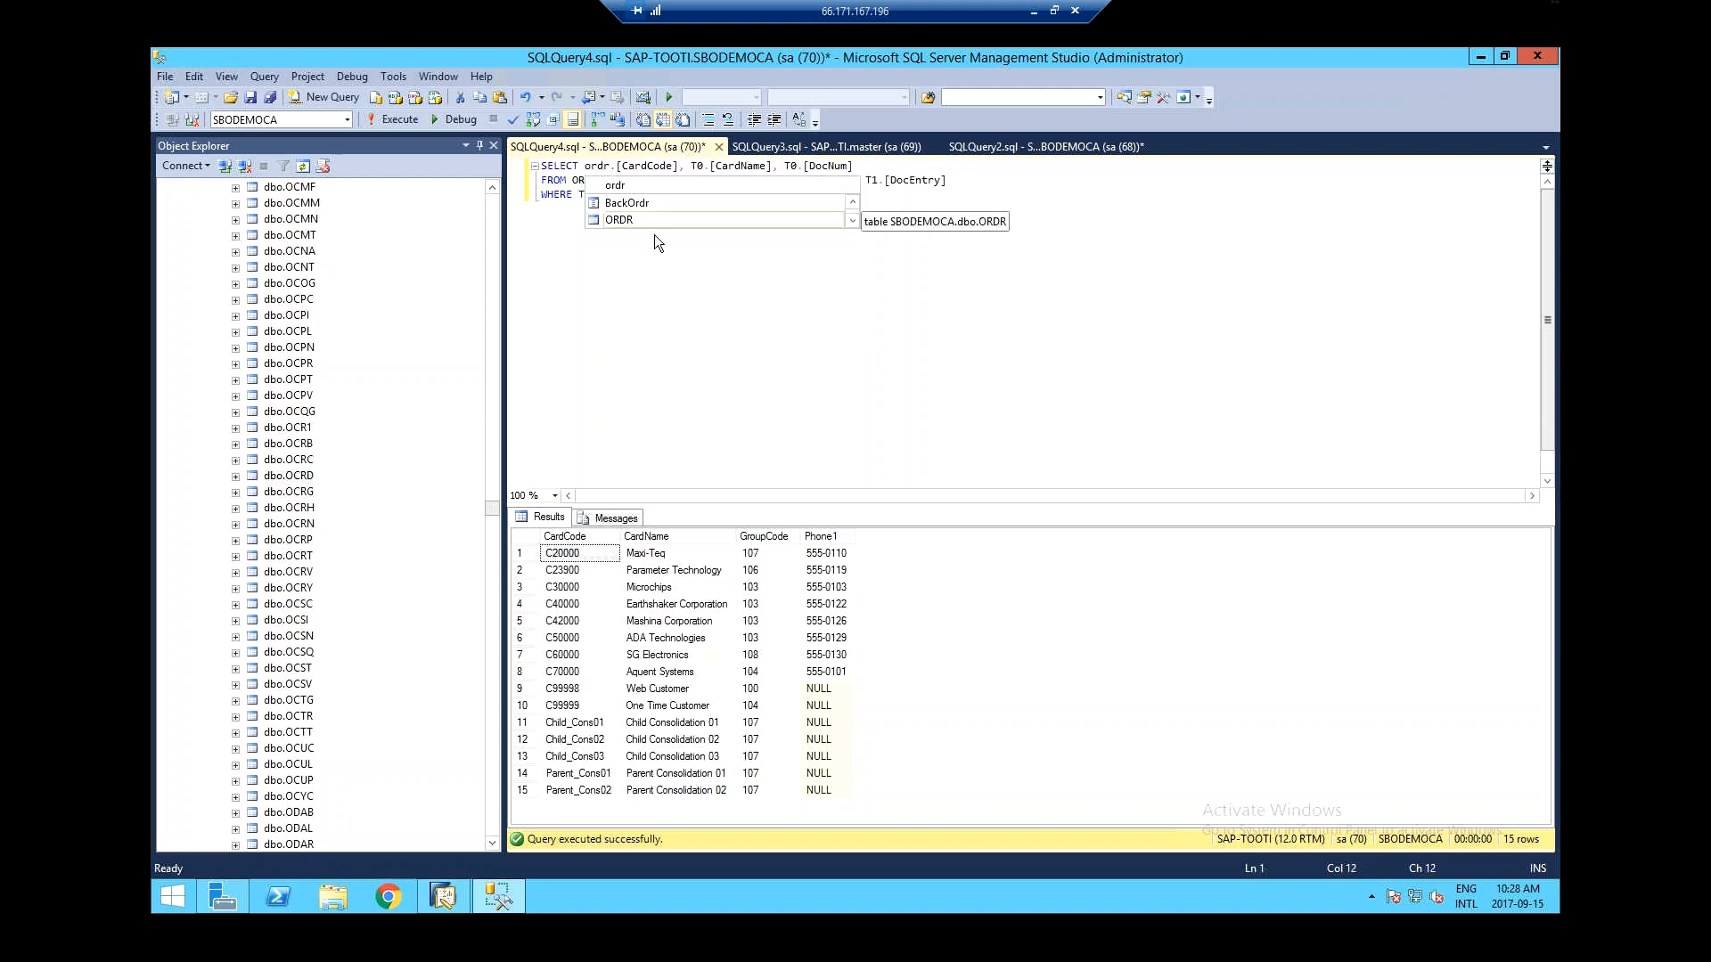
left_click(695, 370)
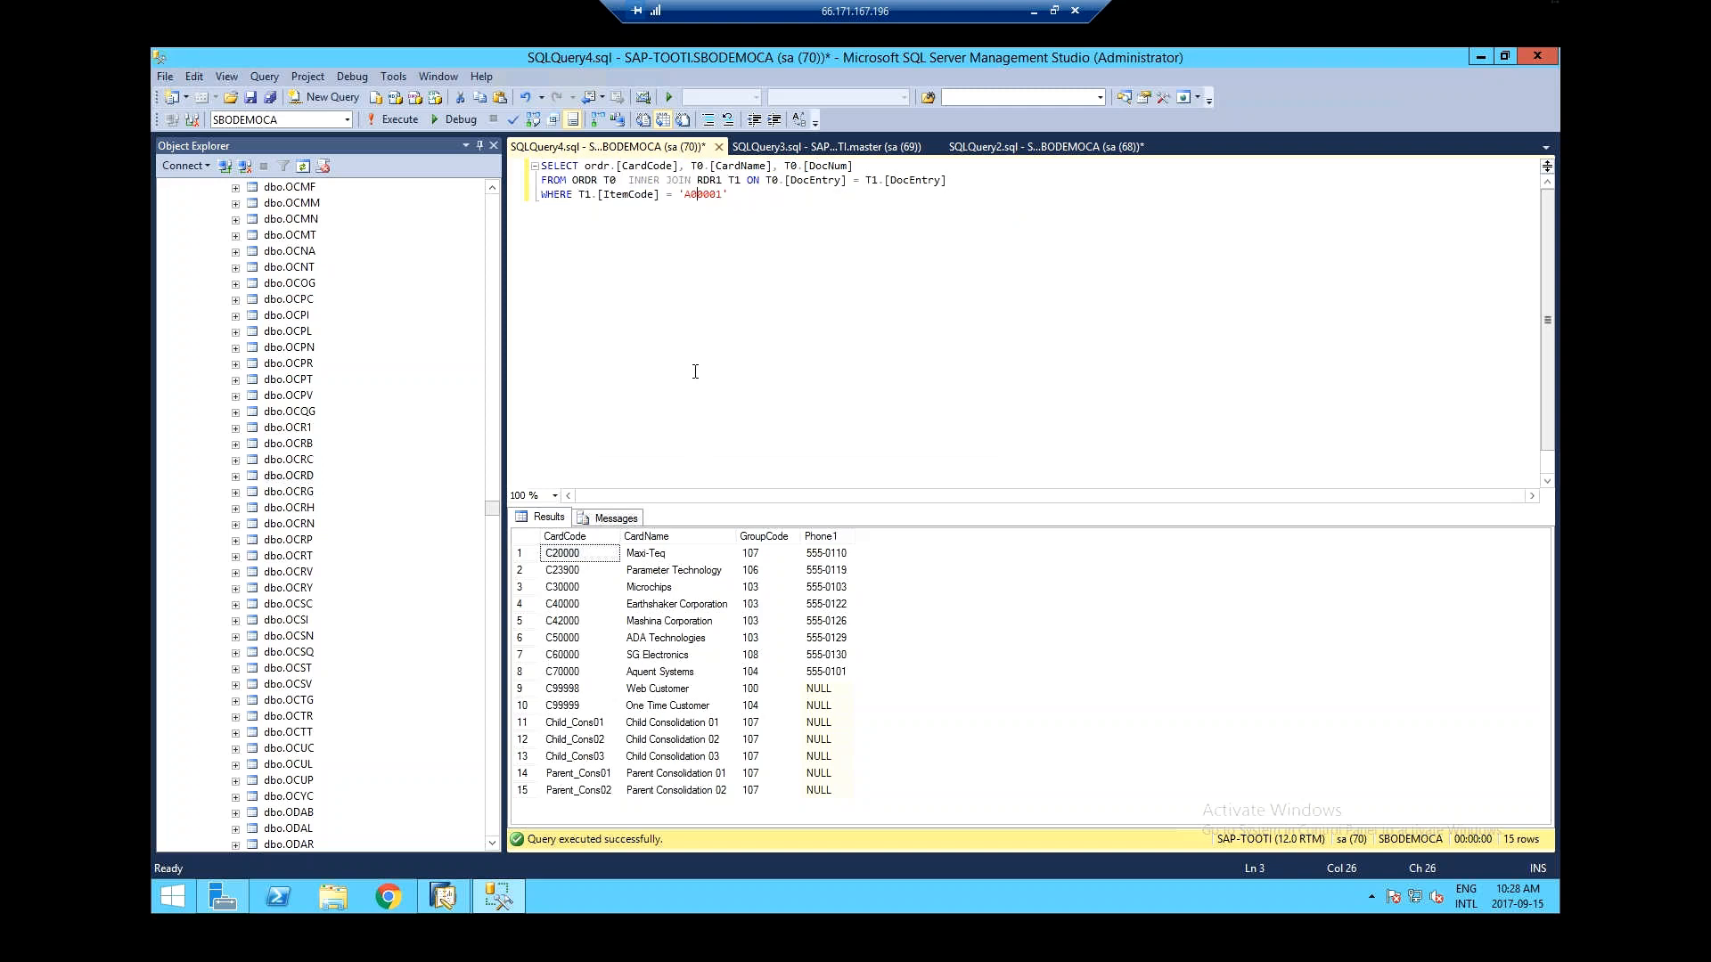
- Restore the T0 alias before CardCode in the SELECT line
left_click(613, 169)
key("BackSpace")
key("BackSpace")
key("BackSpace")
key("BackSpace")
type("T0.")
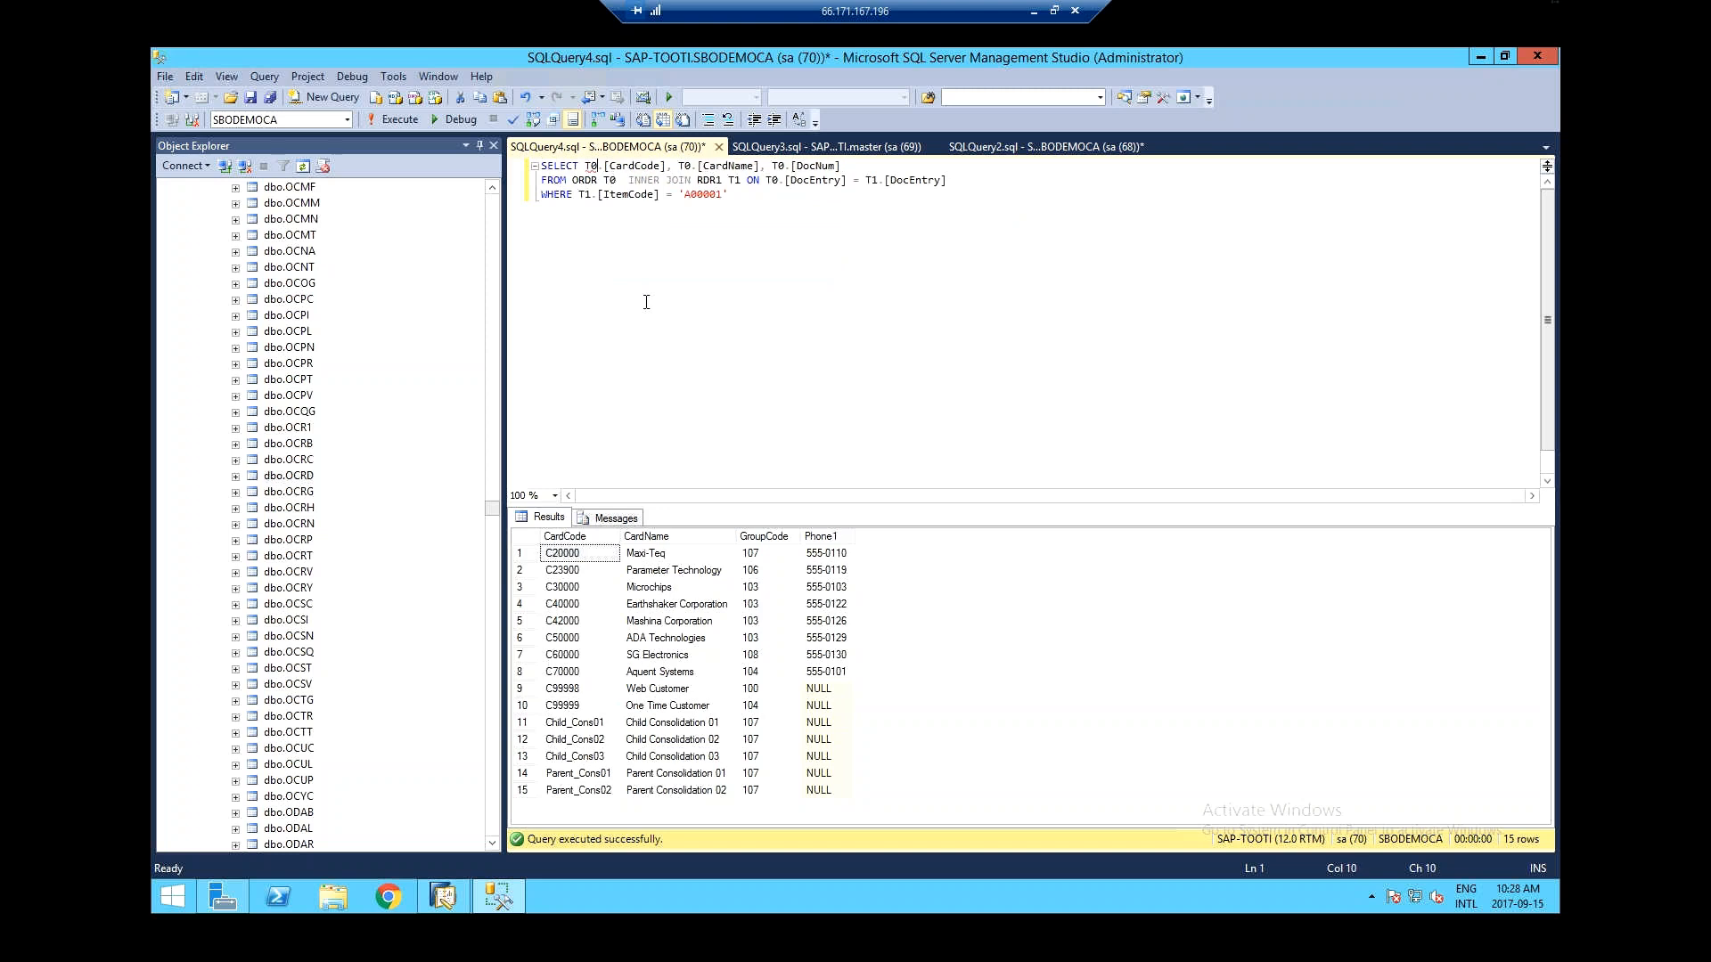
- Examine the FROM line's table aliases and the DocEntry fields that join ORDR to RDR1
left_click(647, 194)
double_click(609, 180)
left_click(659, 195)
left_click_drag(728, 181, 740, 182)
left_click(783, 234)
left_click_drag(765, 181, 836, 179)
left_click_drag(599, 180, 572, 181)
left_click(885, 182)
left_click_drag(888, 182, 938, 180)
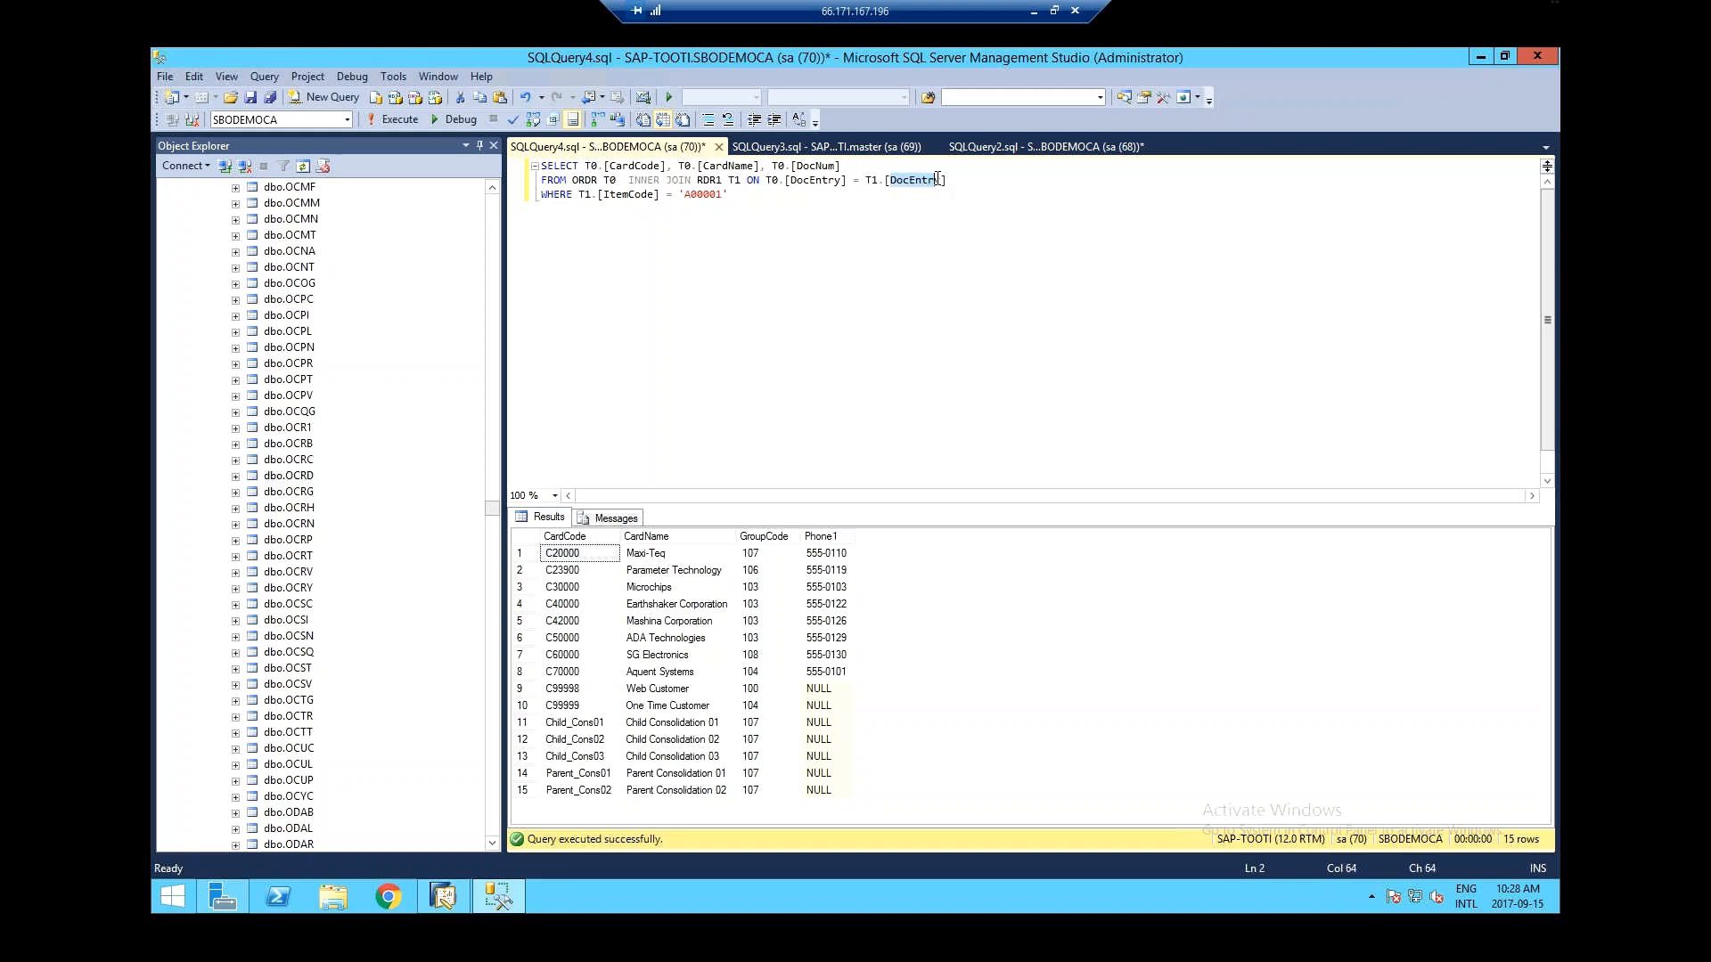
double_click(772, 180)
- Examine the WHERE clause, highlighting the T1 alias, the ItemCode field and the value 'A00001'
left_click(679, 194)
left_click_drag(579, 195, 592, 194)
left_click(697, 195)
left_click_drag(723, 195, 687, 192)
double_click(588, 195)
double_click(617, 194)
left_click_drag(686, 195, 740, 196)
left_click(802, 216)
- Switch back to SAP Business One and make the SQL text in the query preview editable
left_click(443, 894)
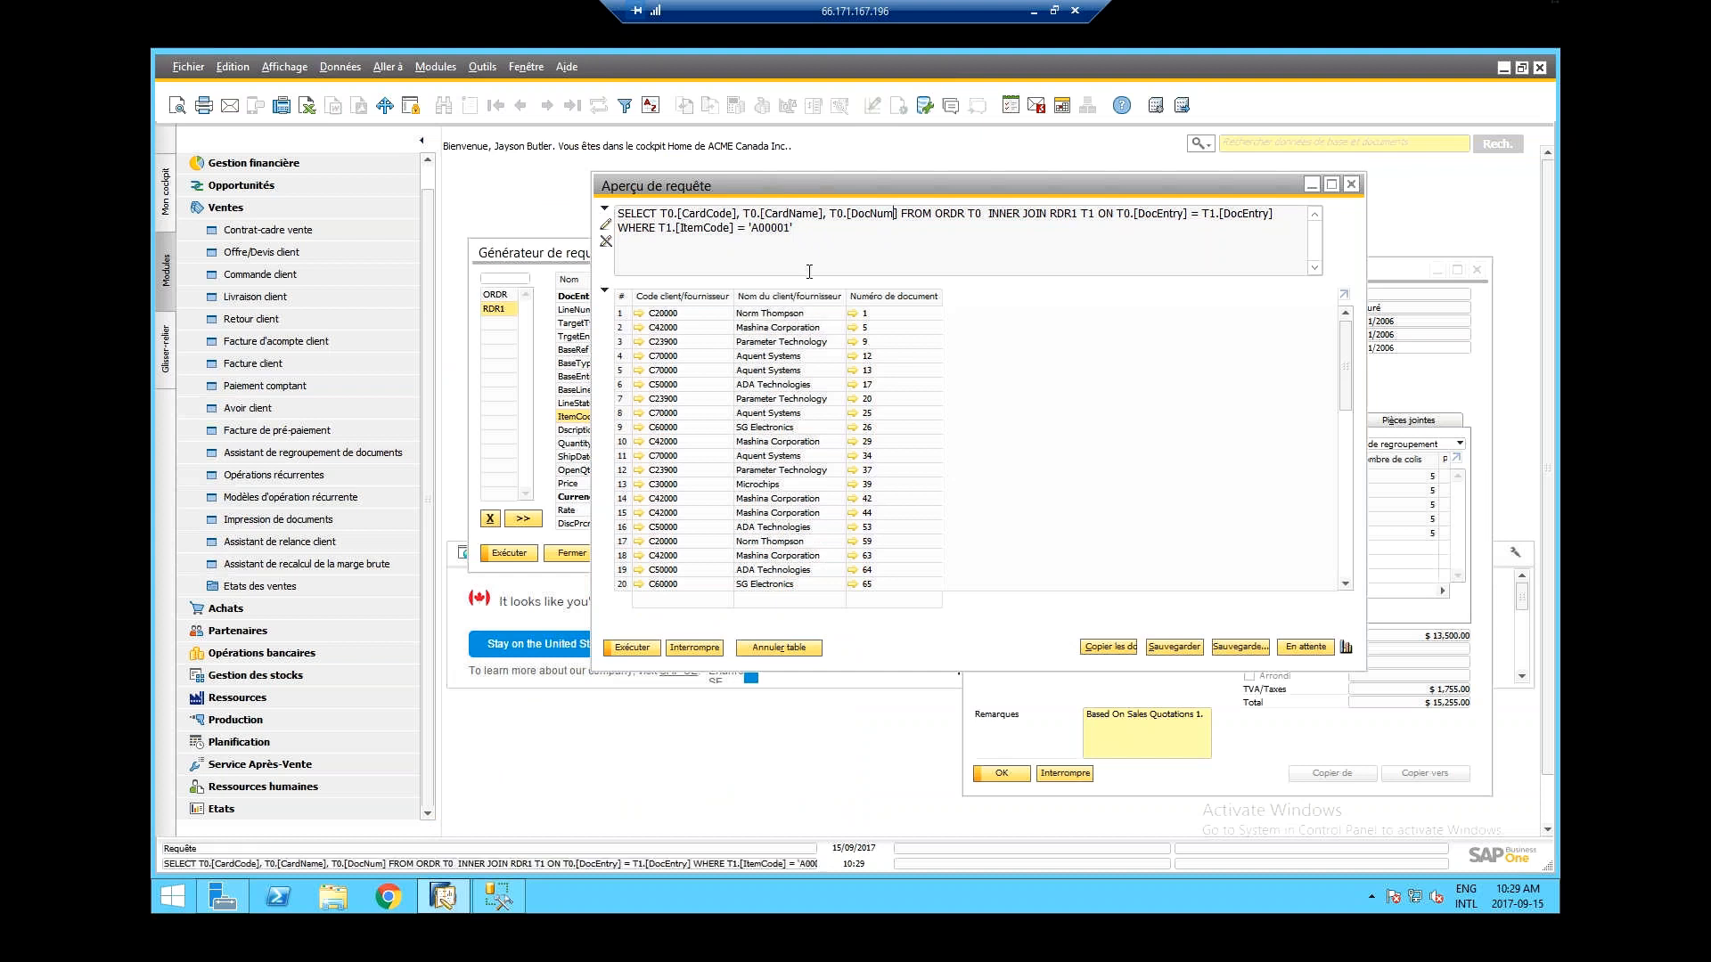
left_click(606, 225)
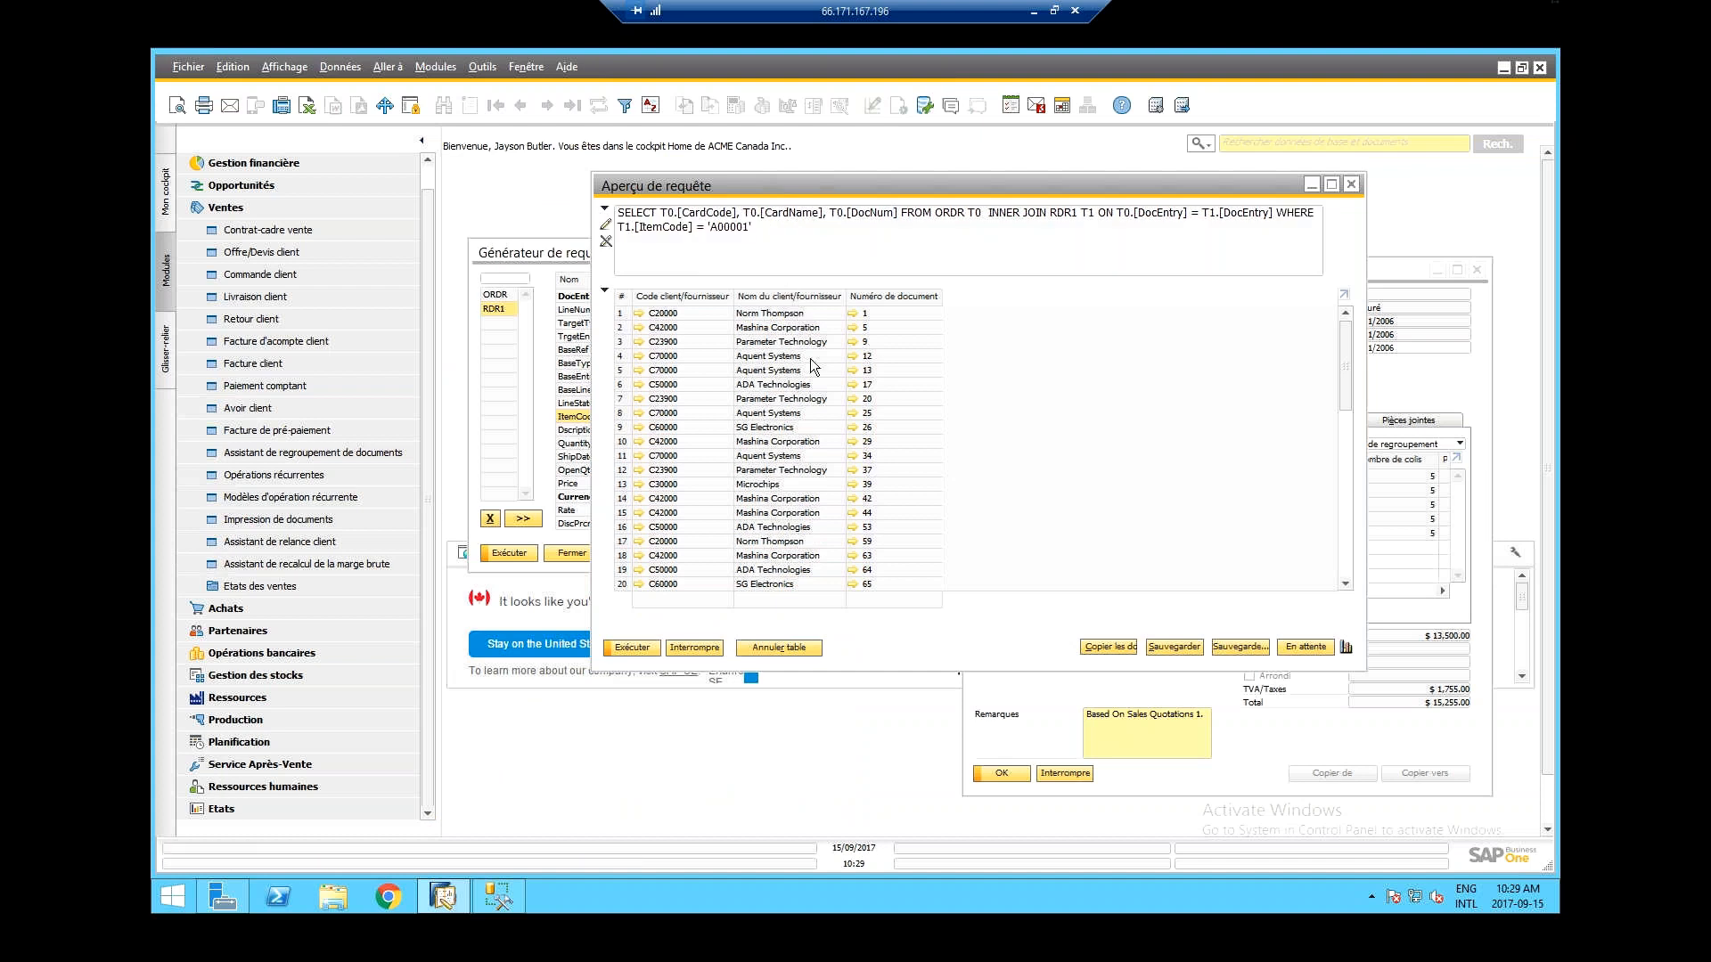
left_click(941, 225)
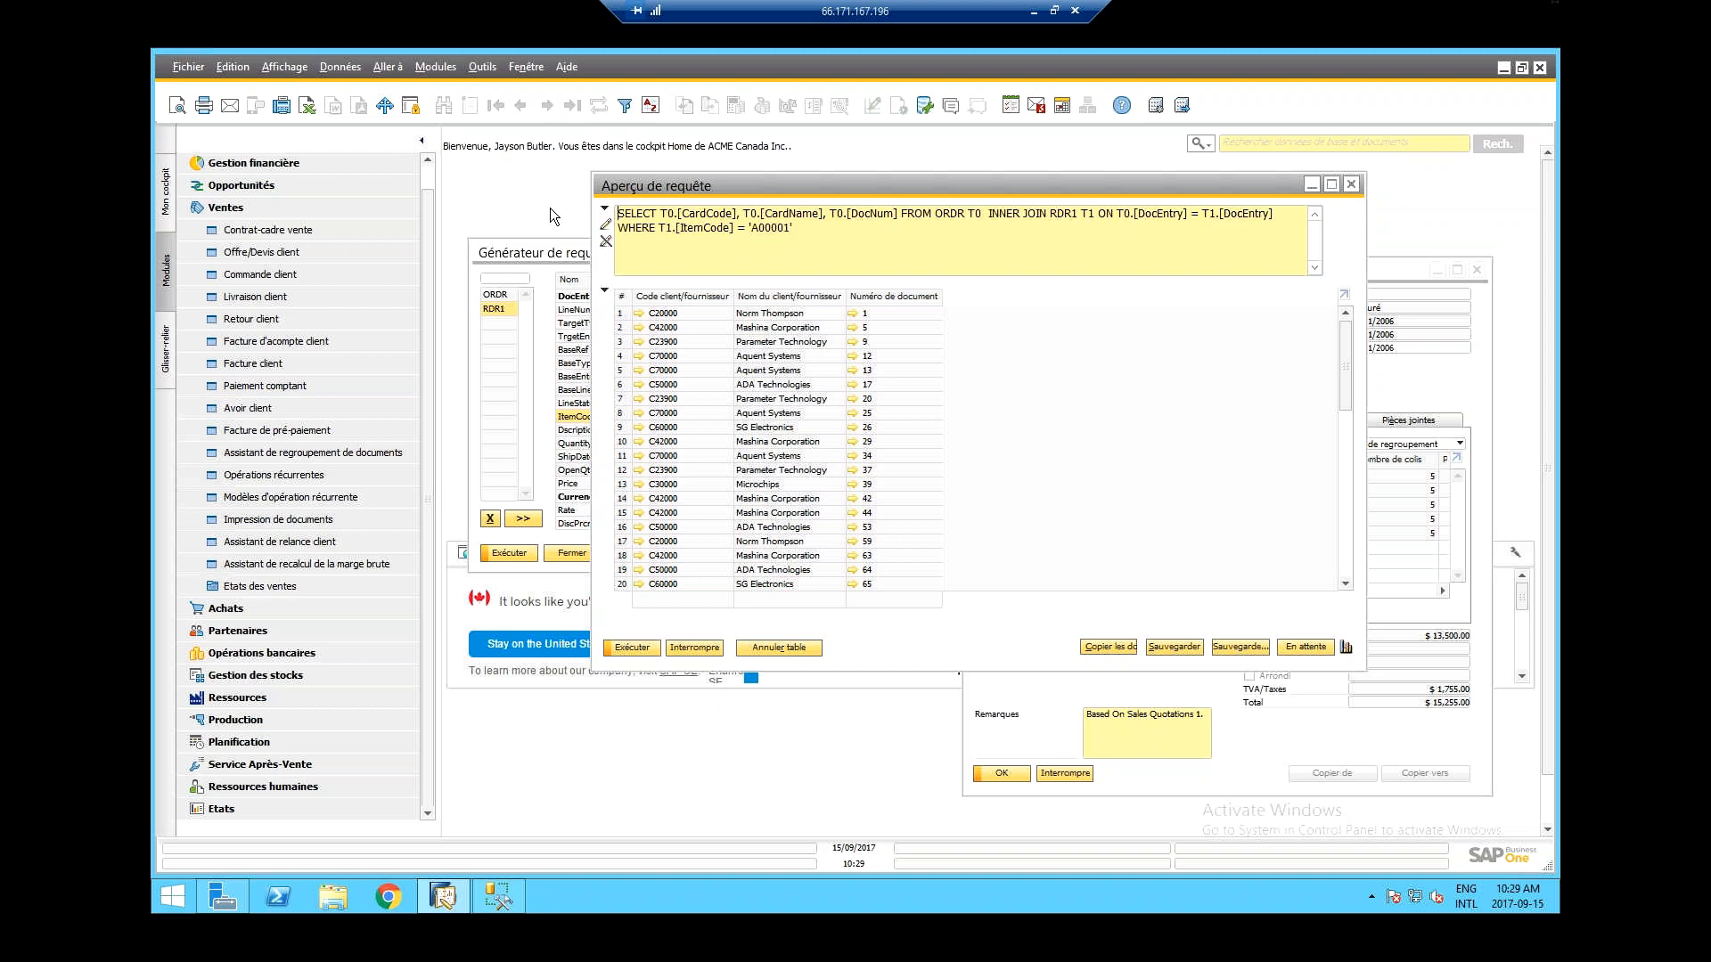
left_click(605, 228)
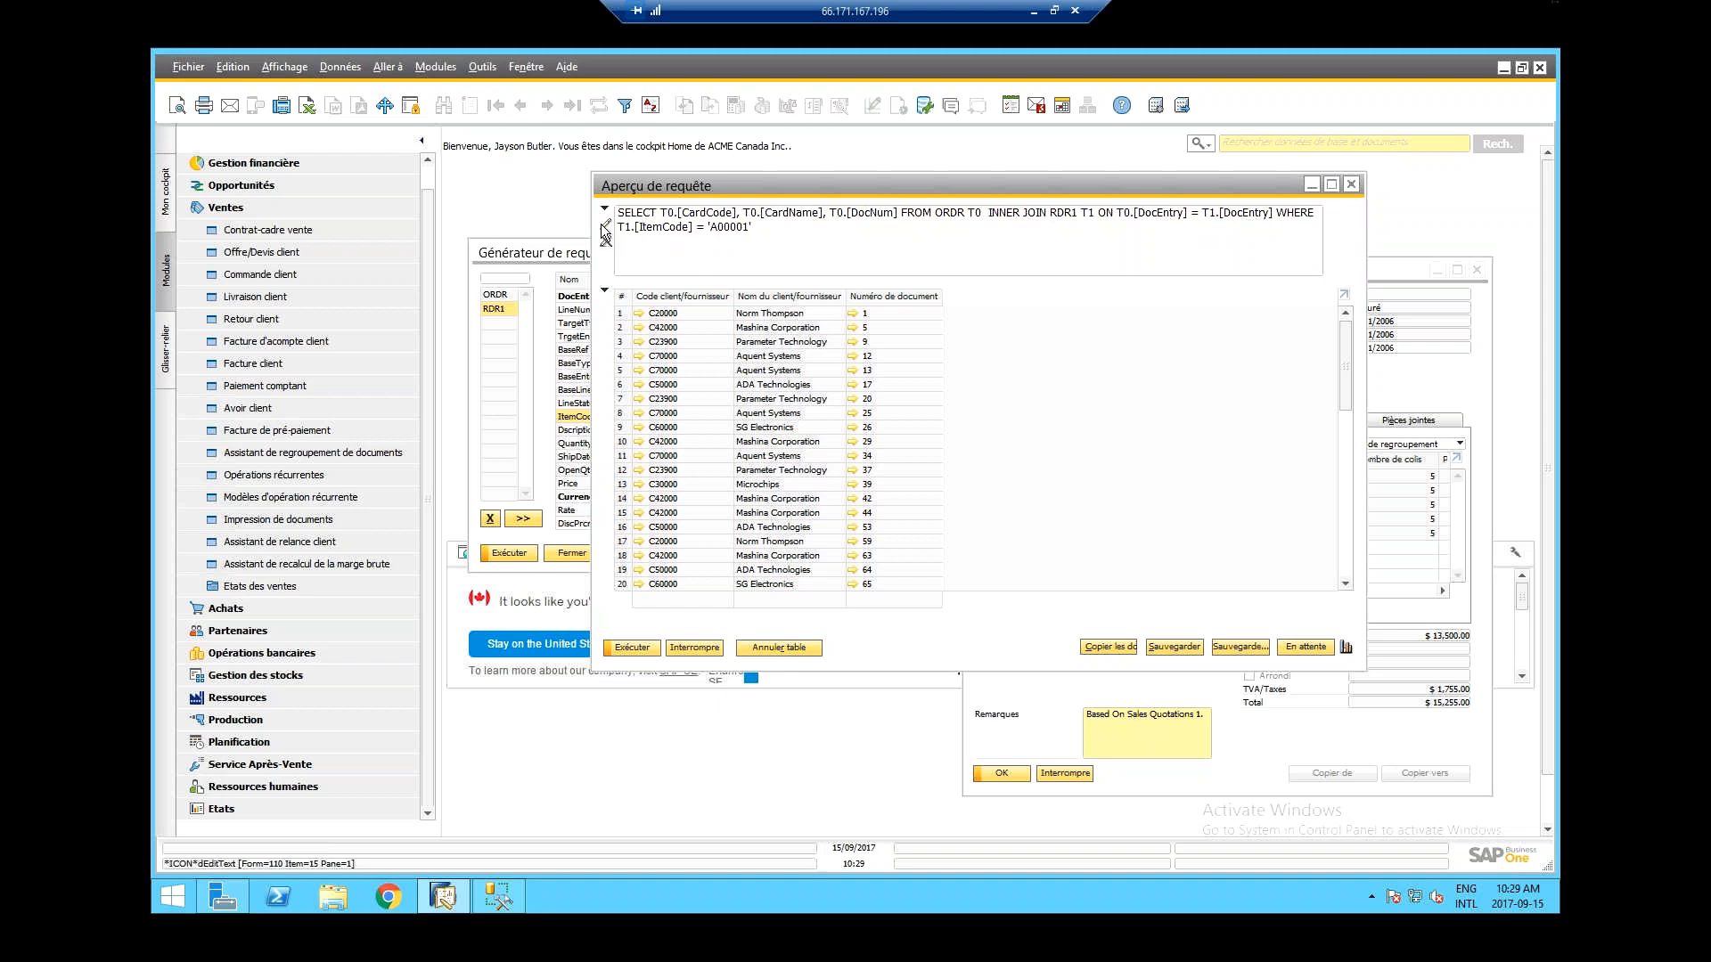
left_click(605, 227)
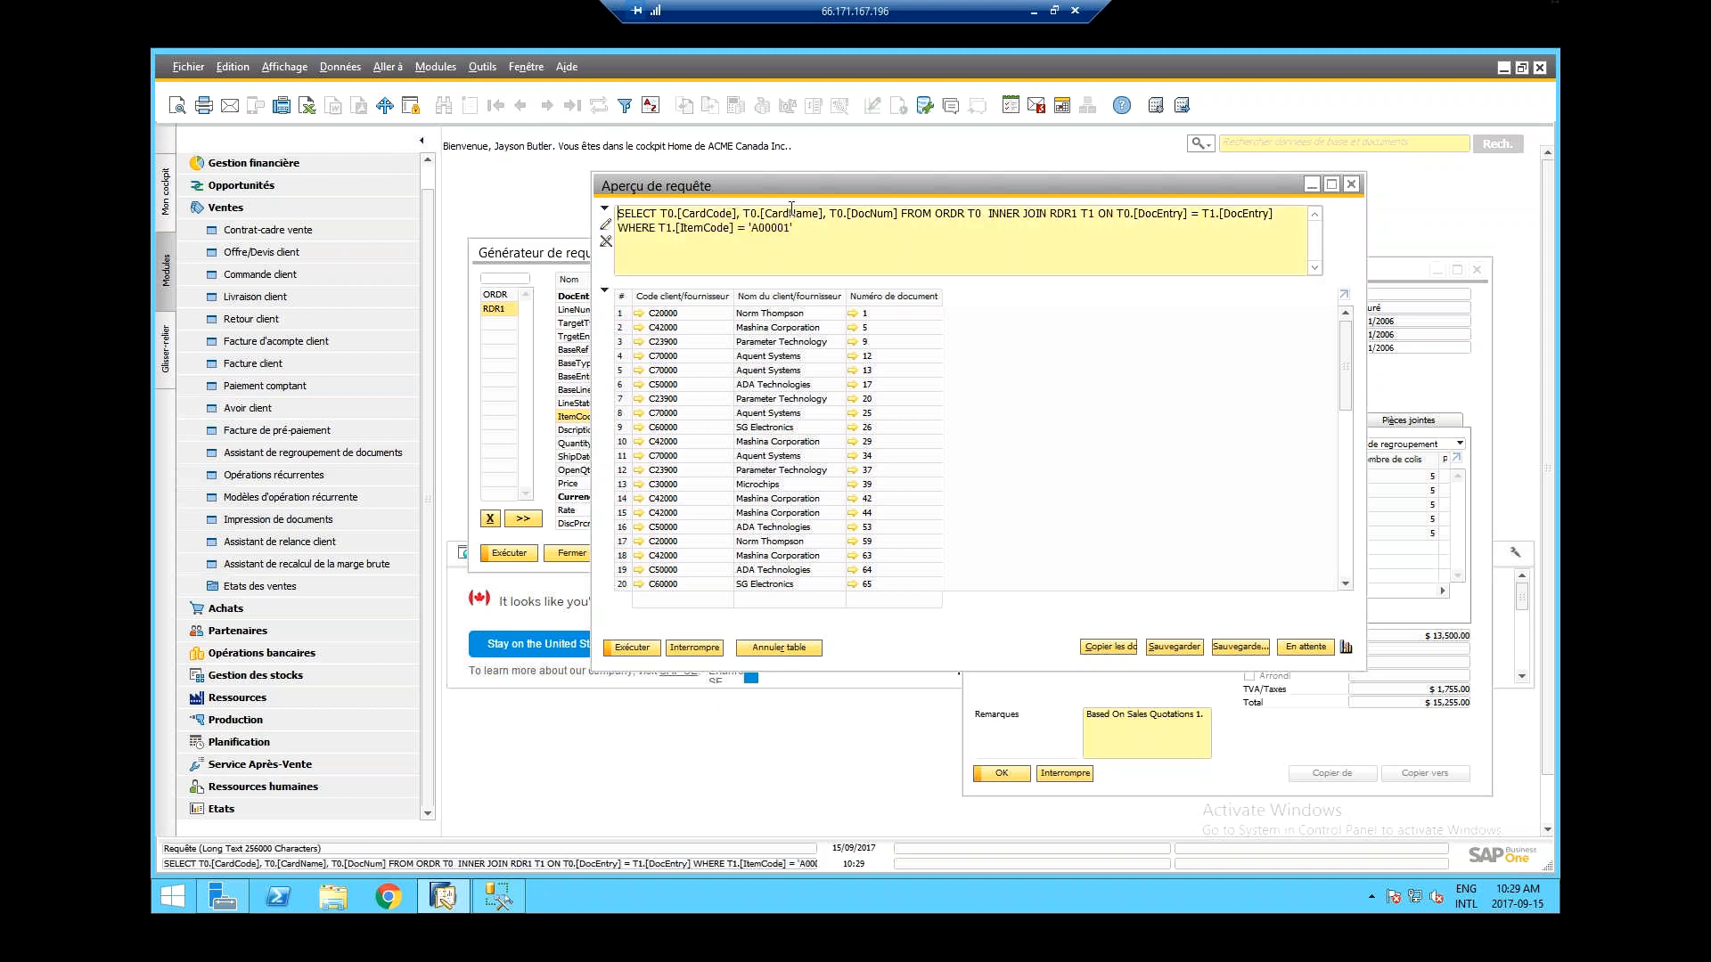
- Put the FROM and WHERE clauses on their own lines in the preview's SQL and maximize the preview window
left_click(901, 213)
key("Return")
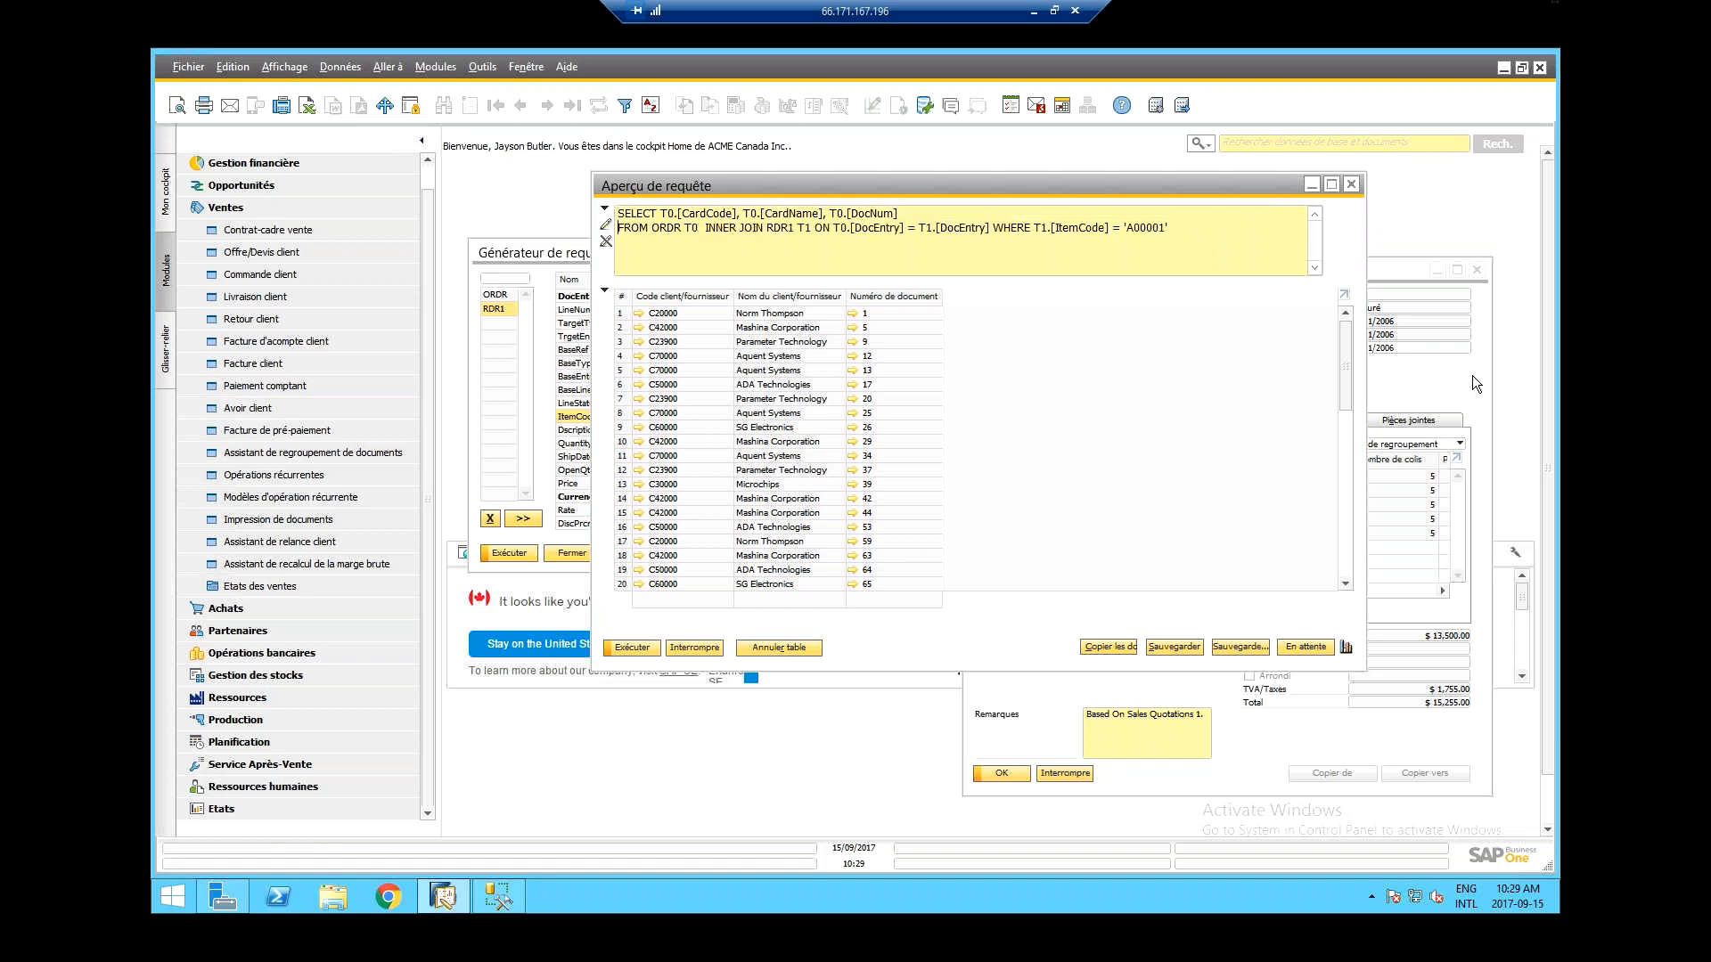
left_click(1331, 183)
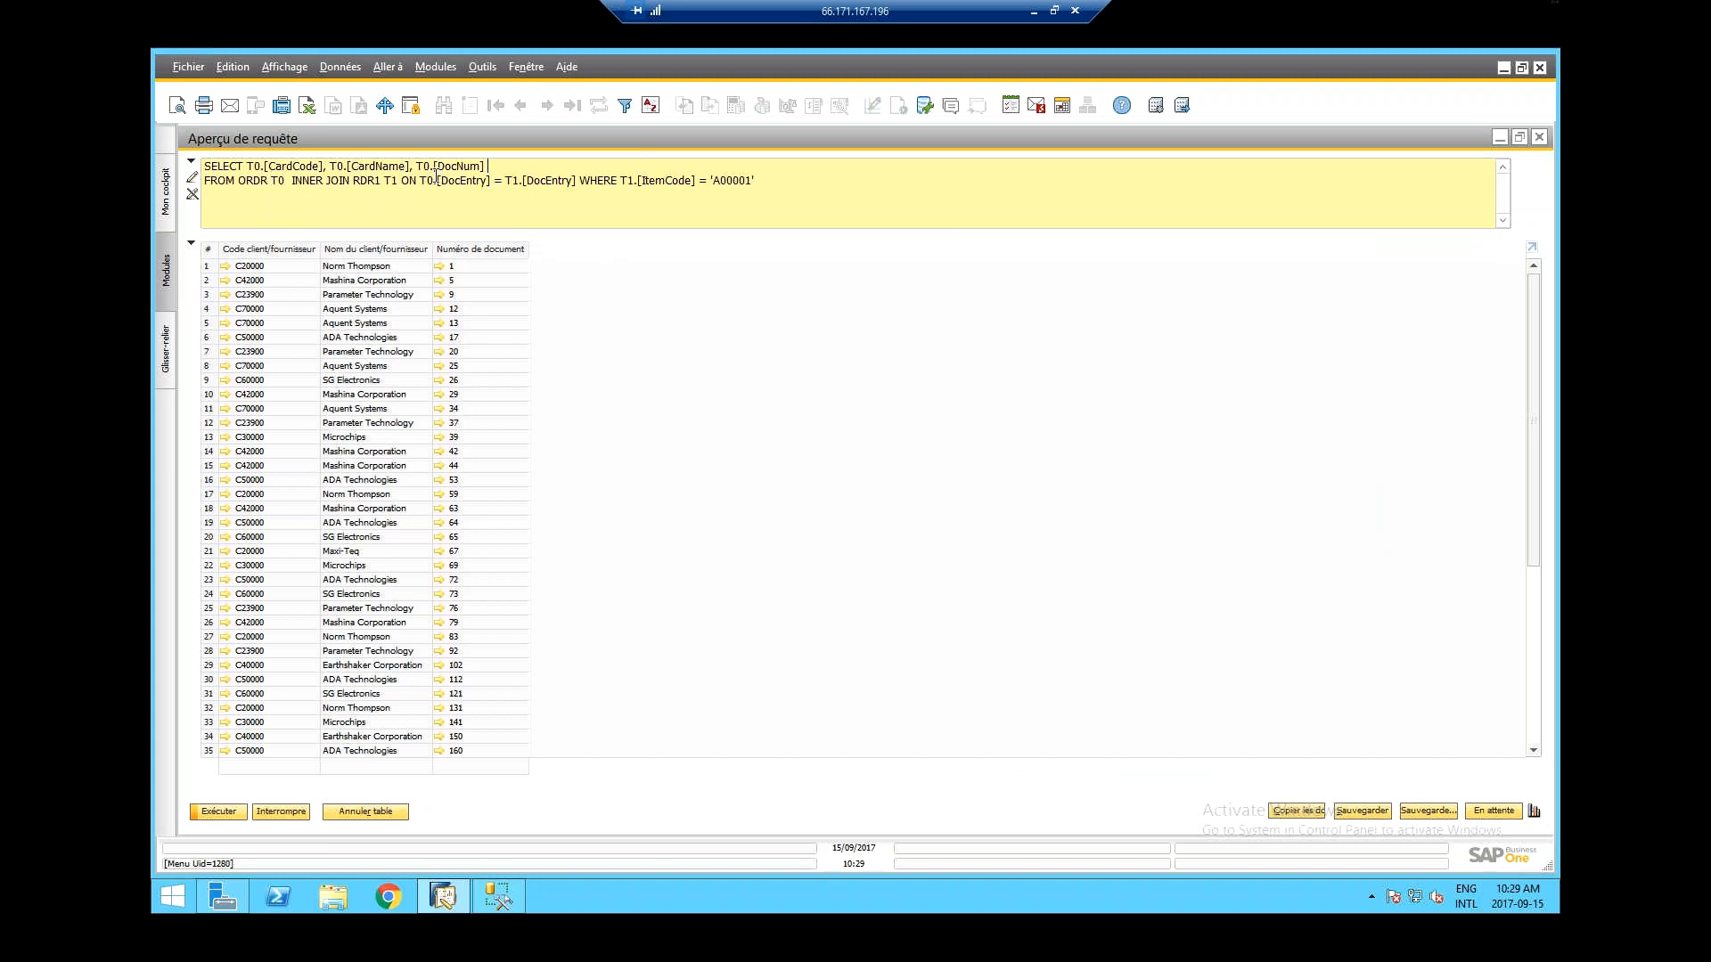
left_click(577, 176)
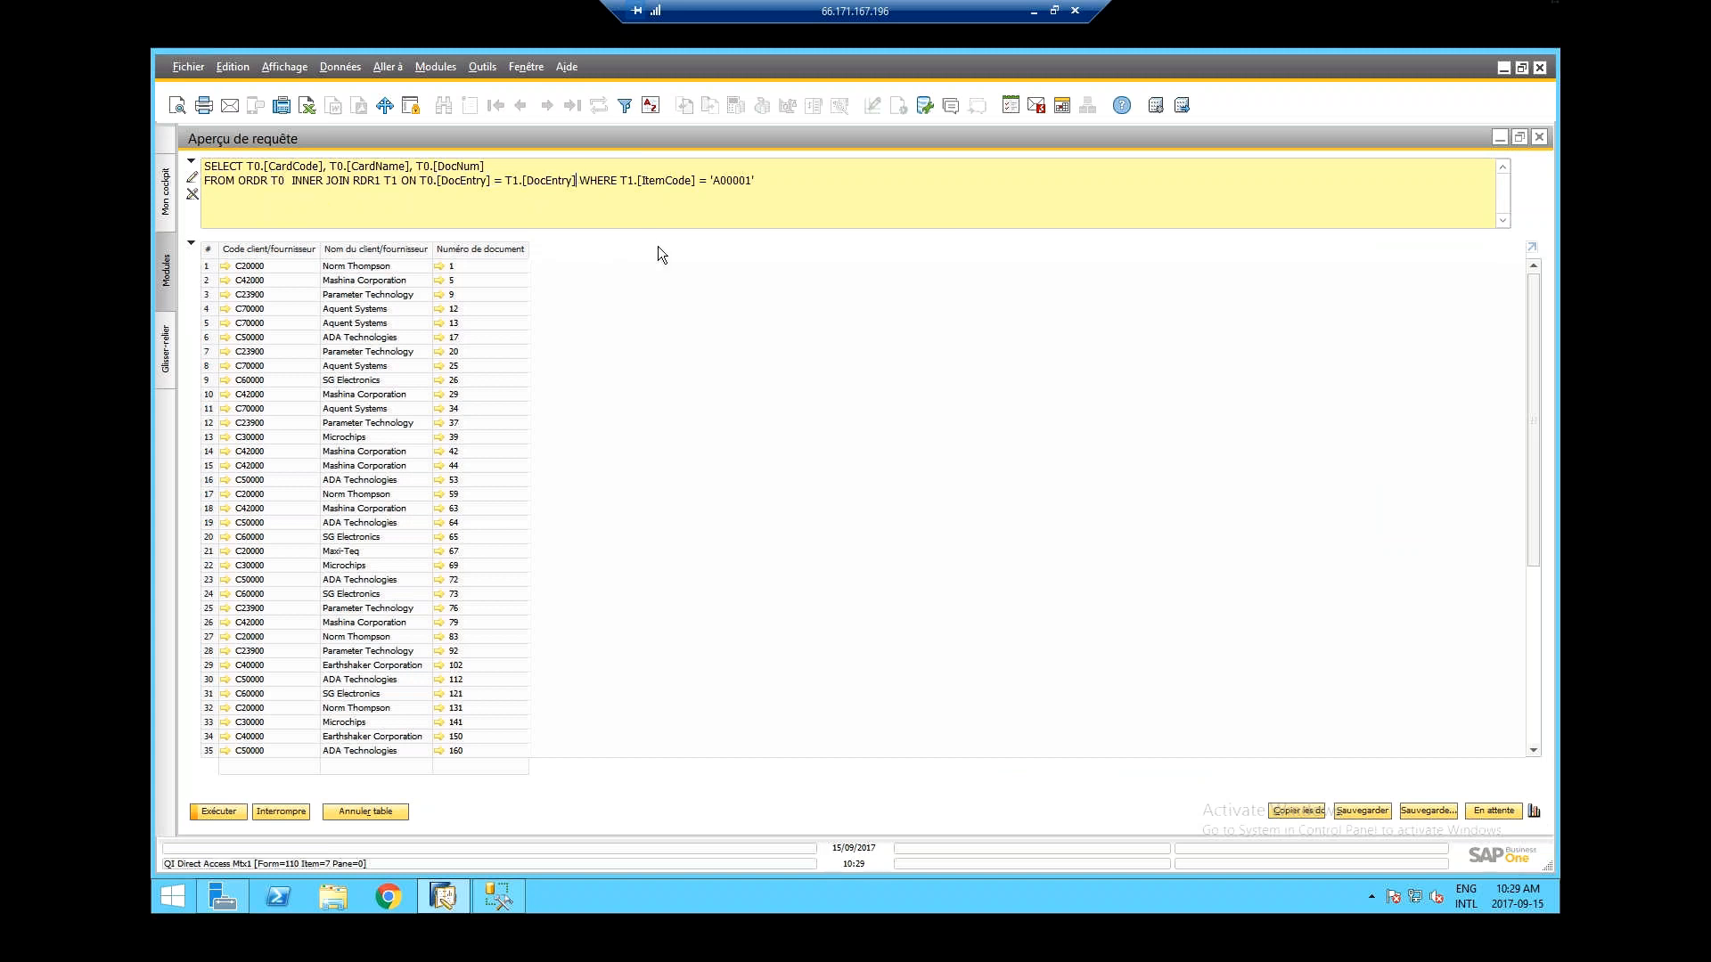
key("Return")
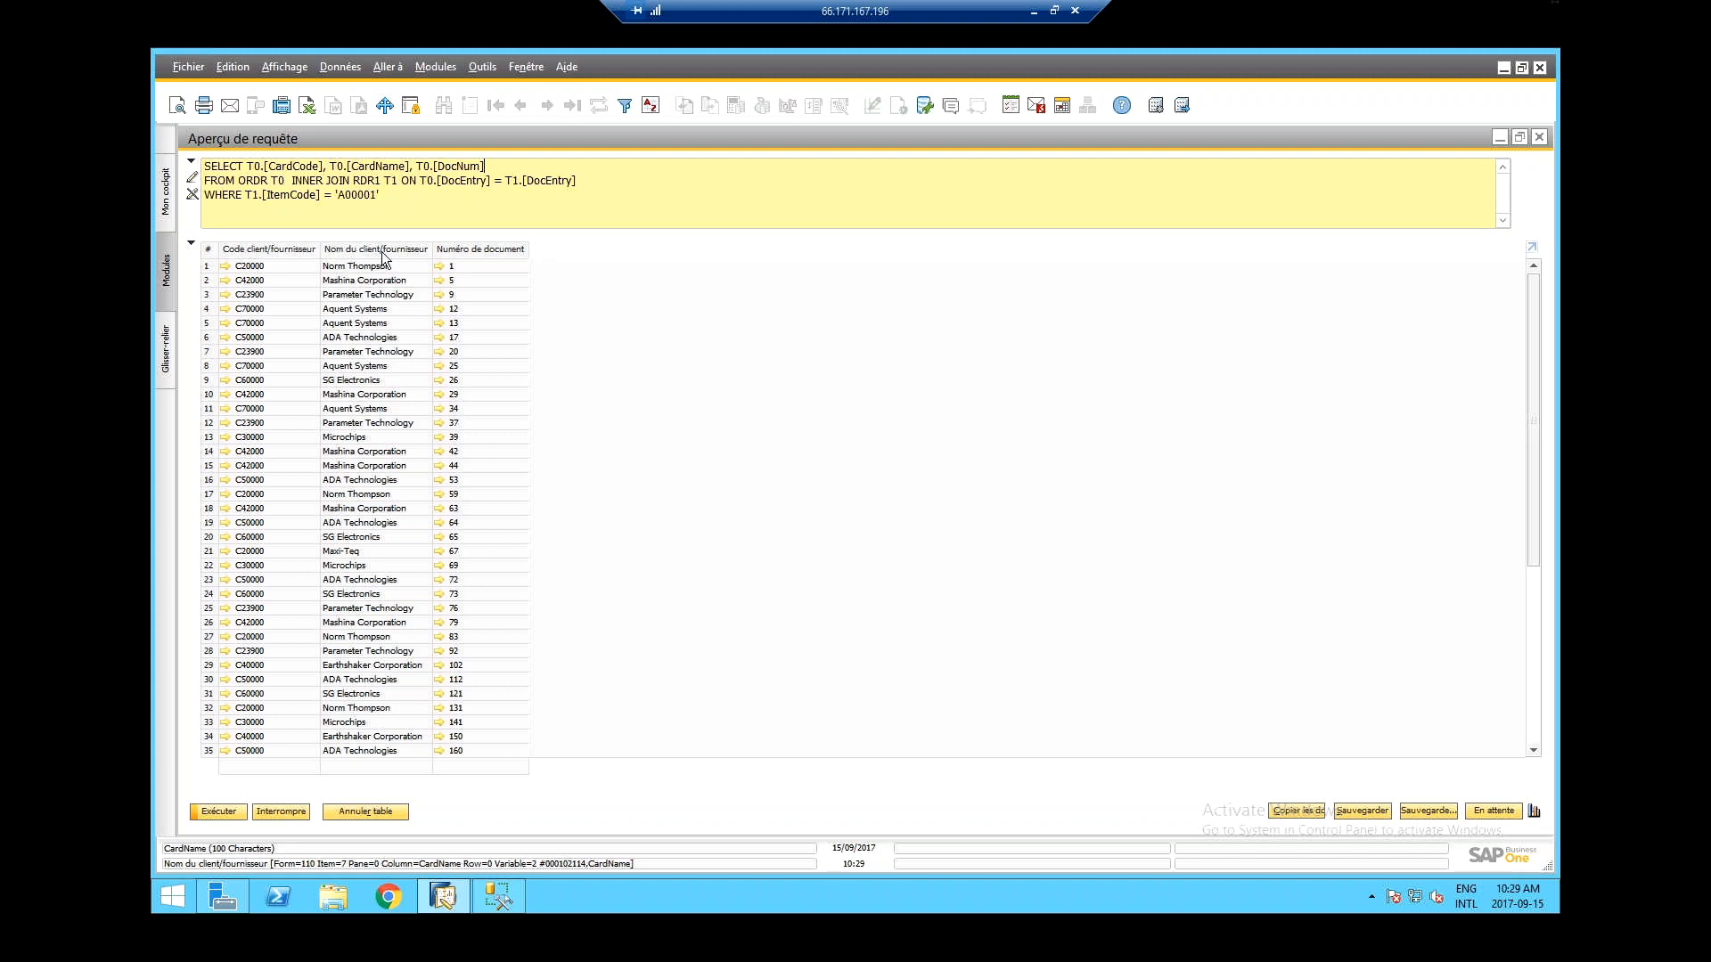
- Give the CardName column the alias 'Nom du Client' using AS and run the query
left_click(411, 167)
type("as")
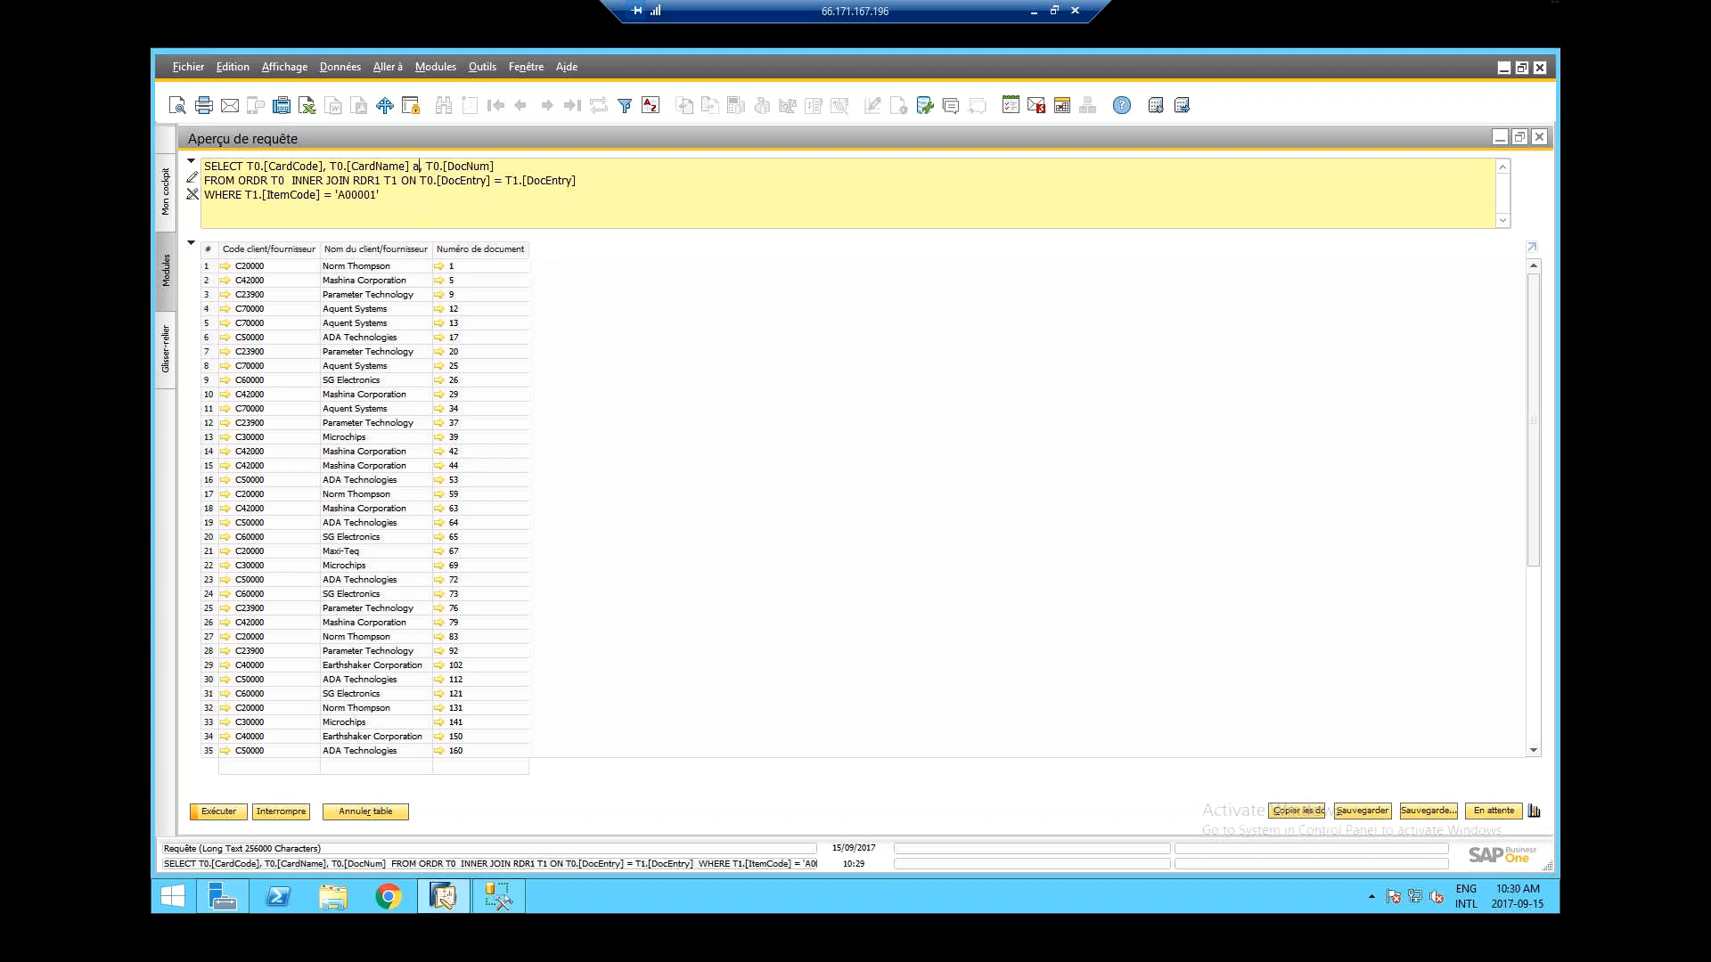
type(" 'Nom du Client'")
left_click(218, 811)
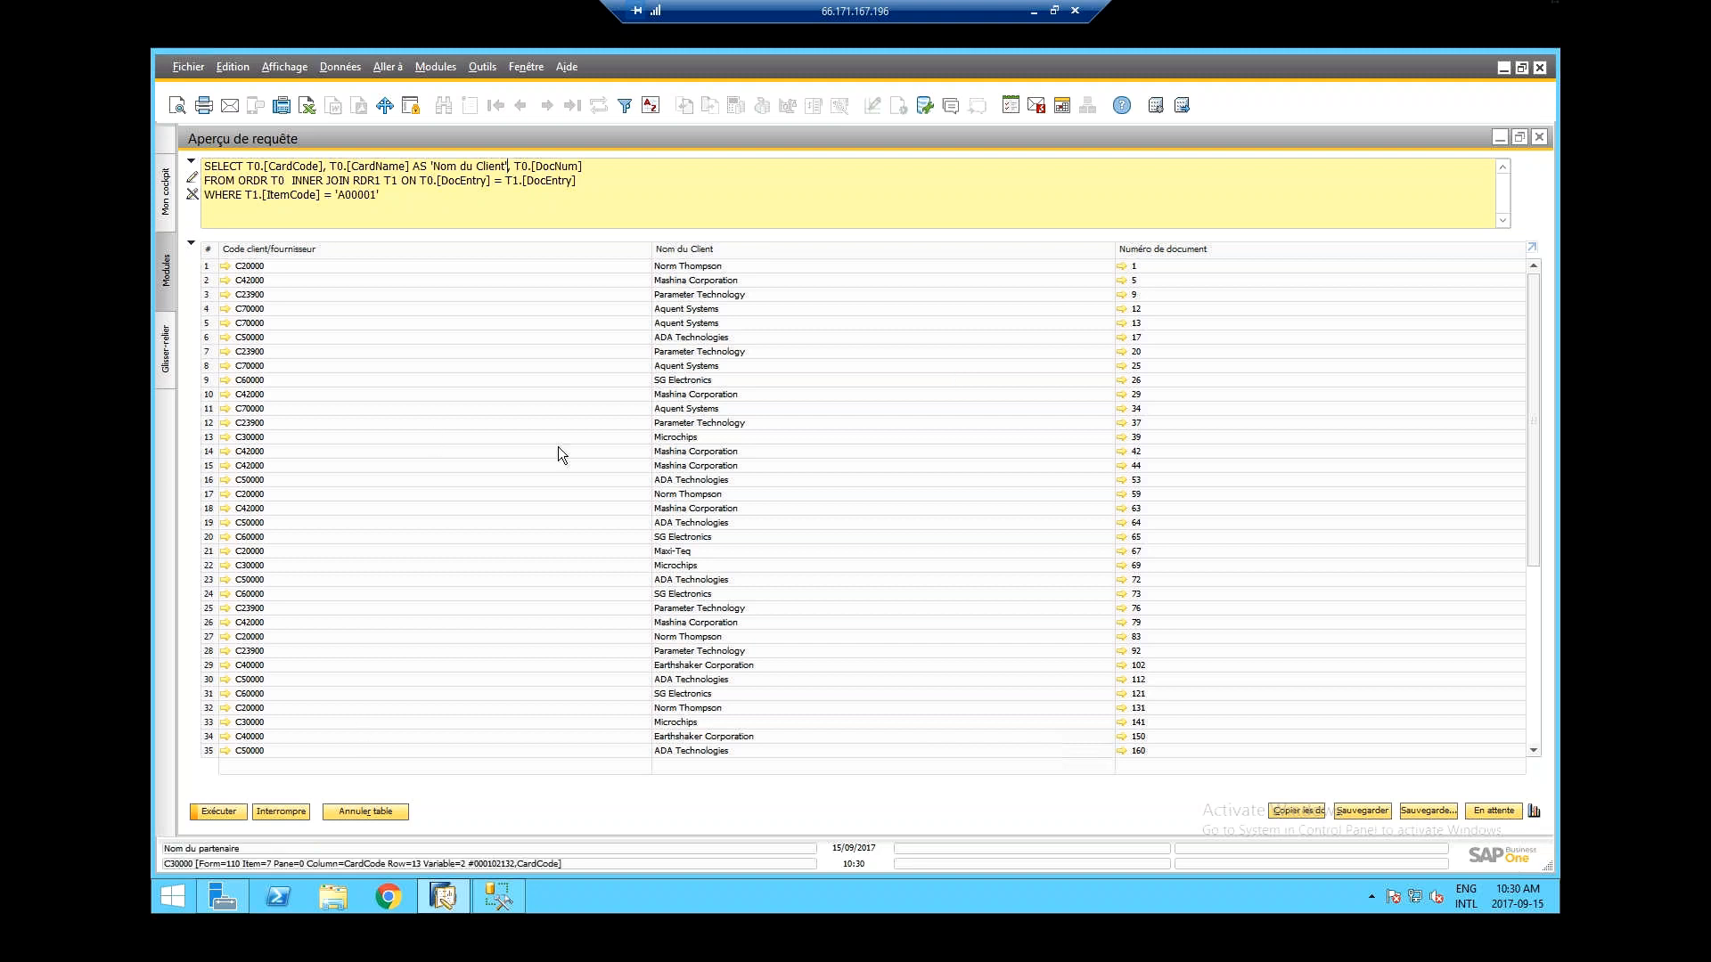
- Restore the query preview window to its smaller size and maximize it again
left_click(581, 226)
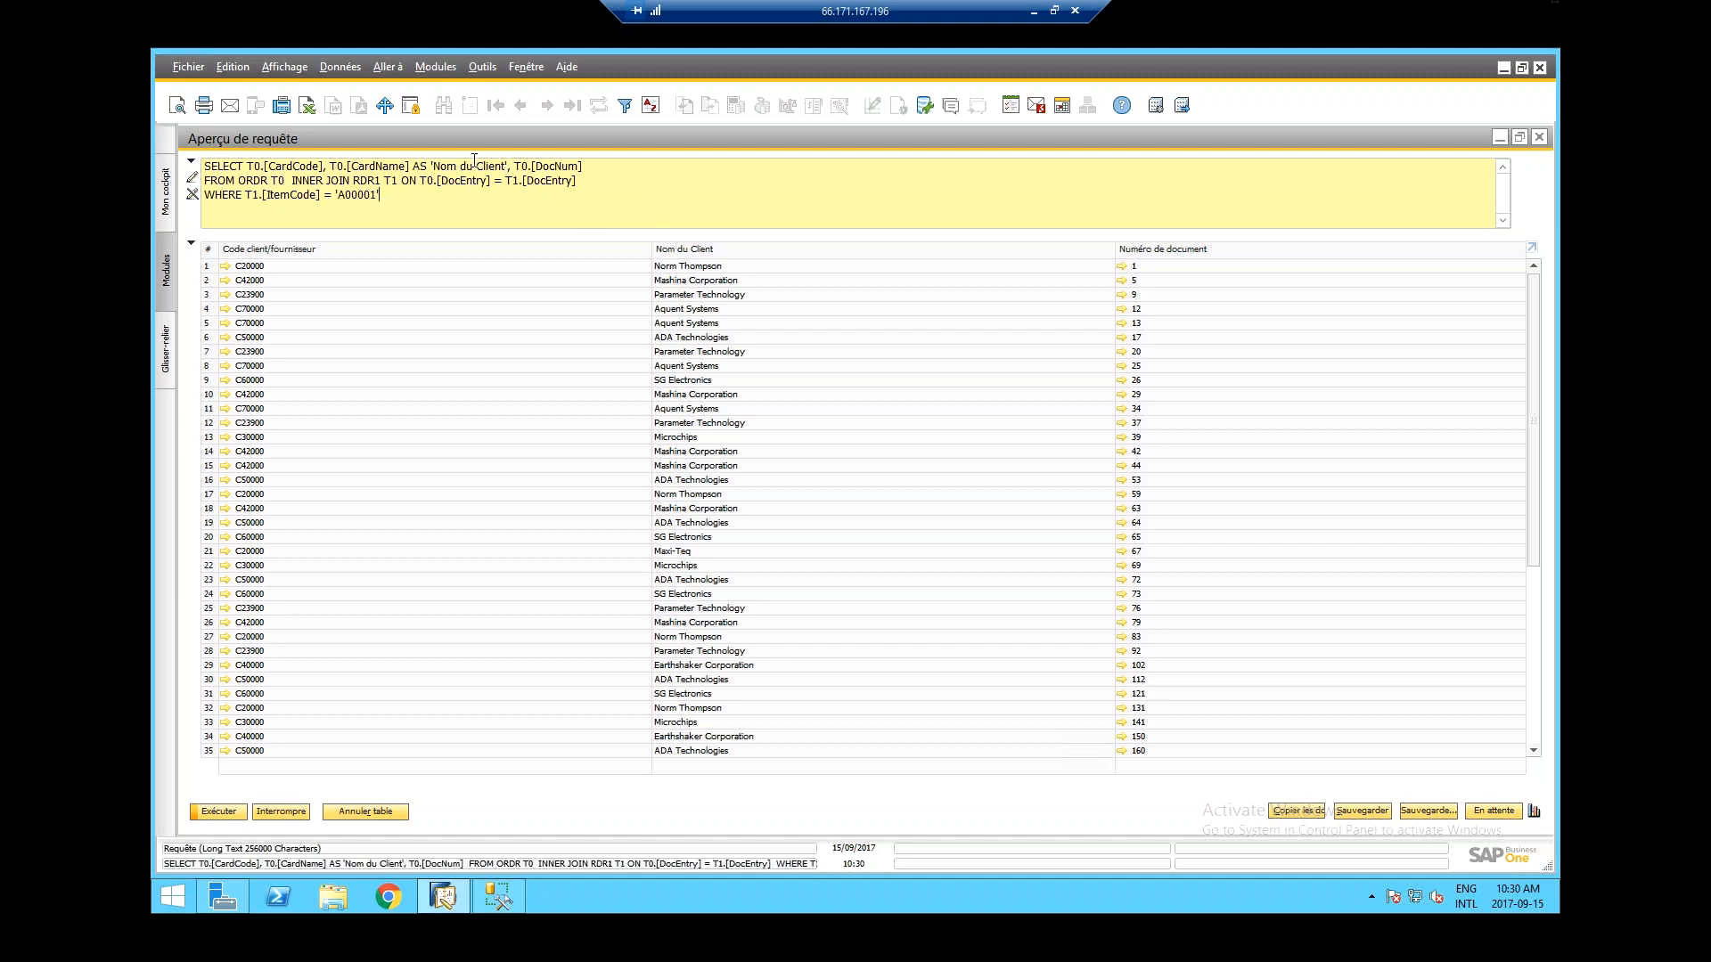
double_click(502, 141)
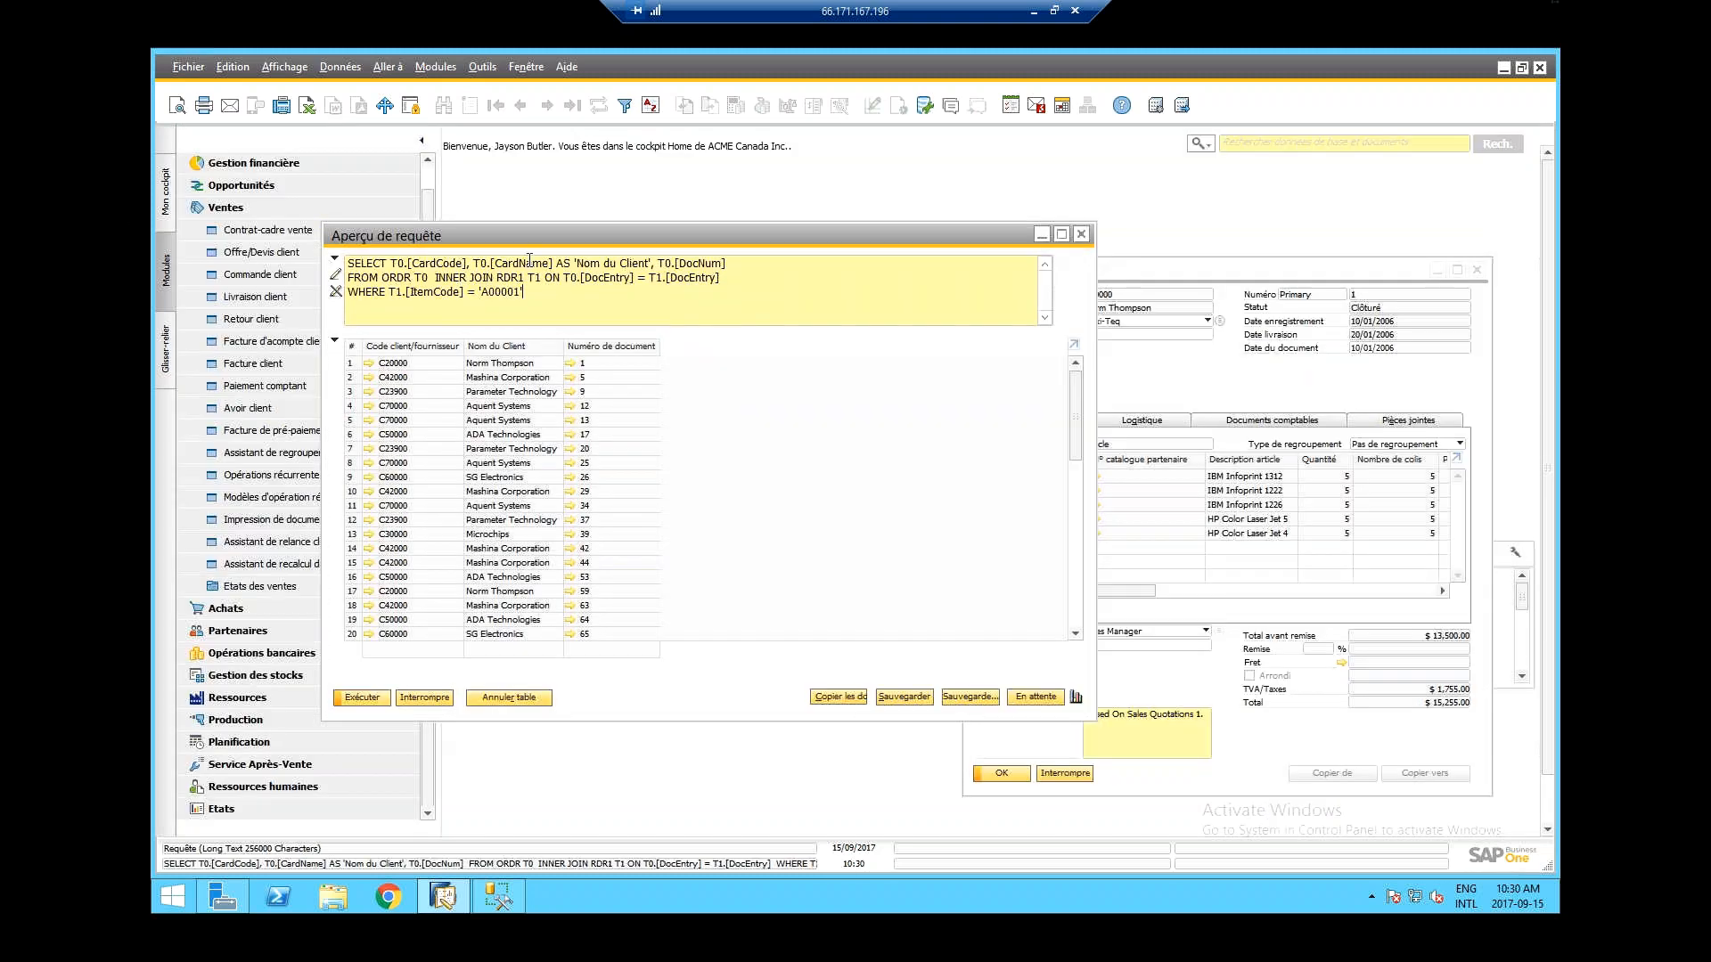
double_click(542, 237)
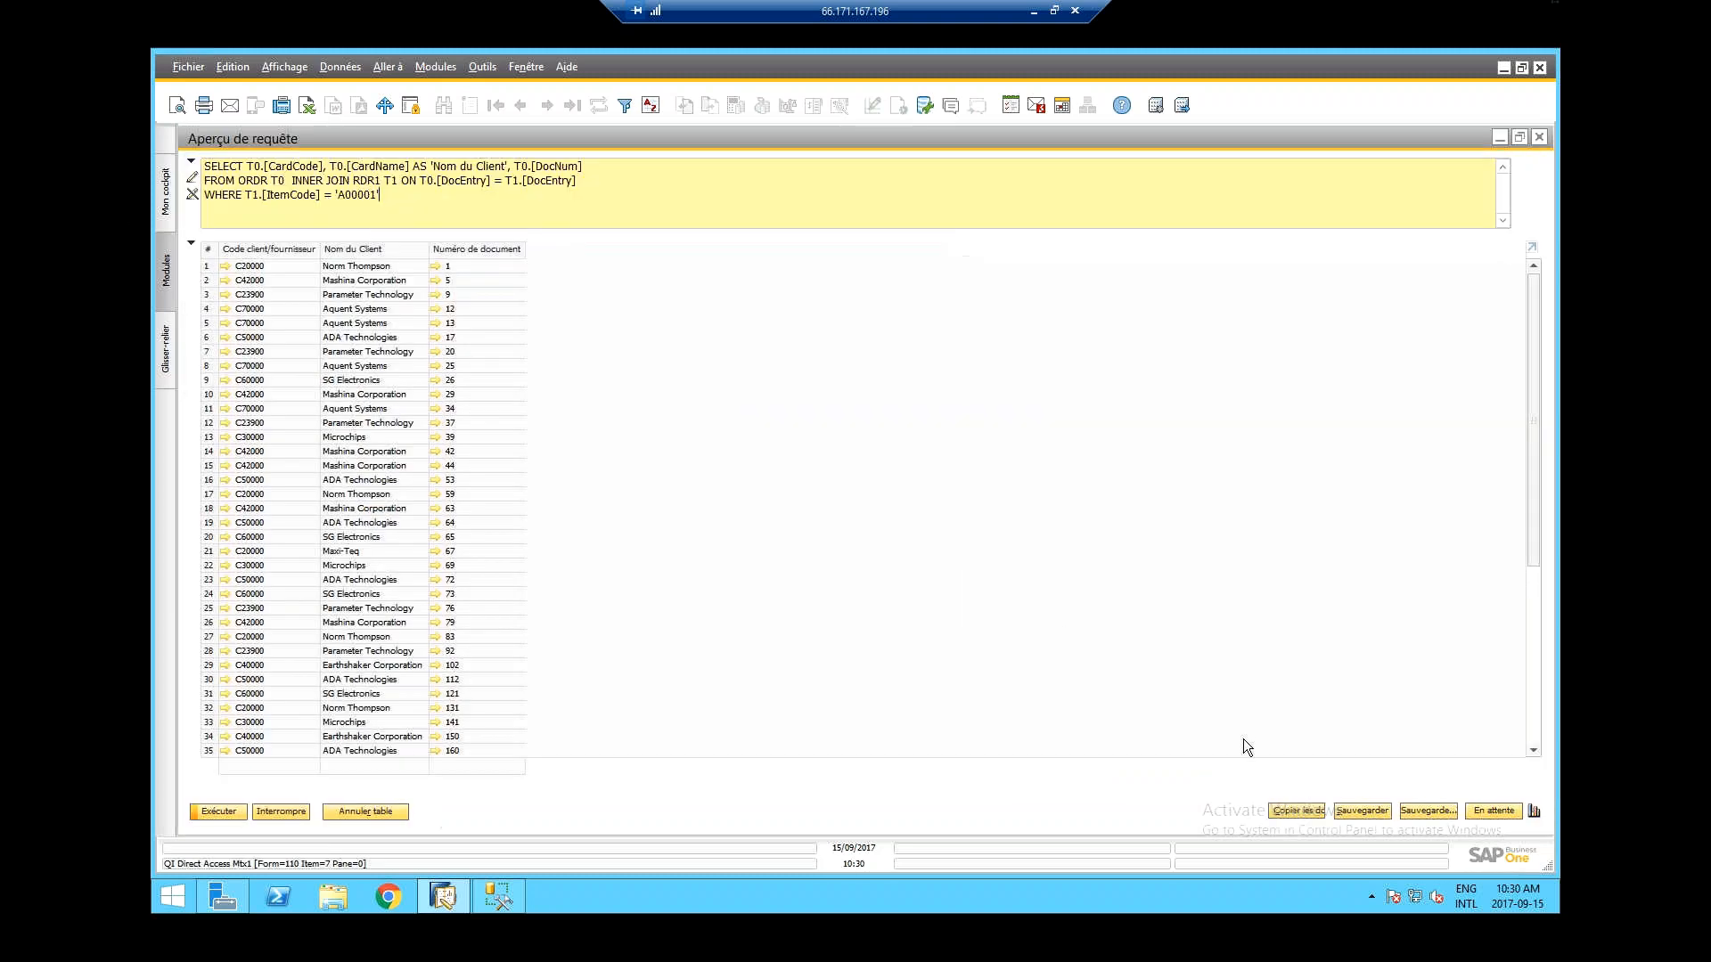
- Save the query as "List de commande pour l'article 'A00001'" in the General category
left_click(1362, 810)
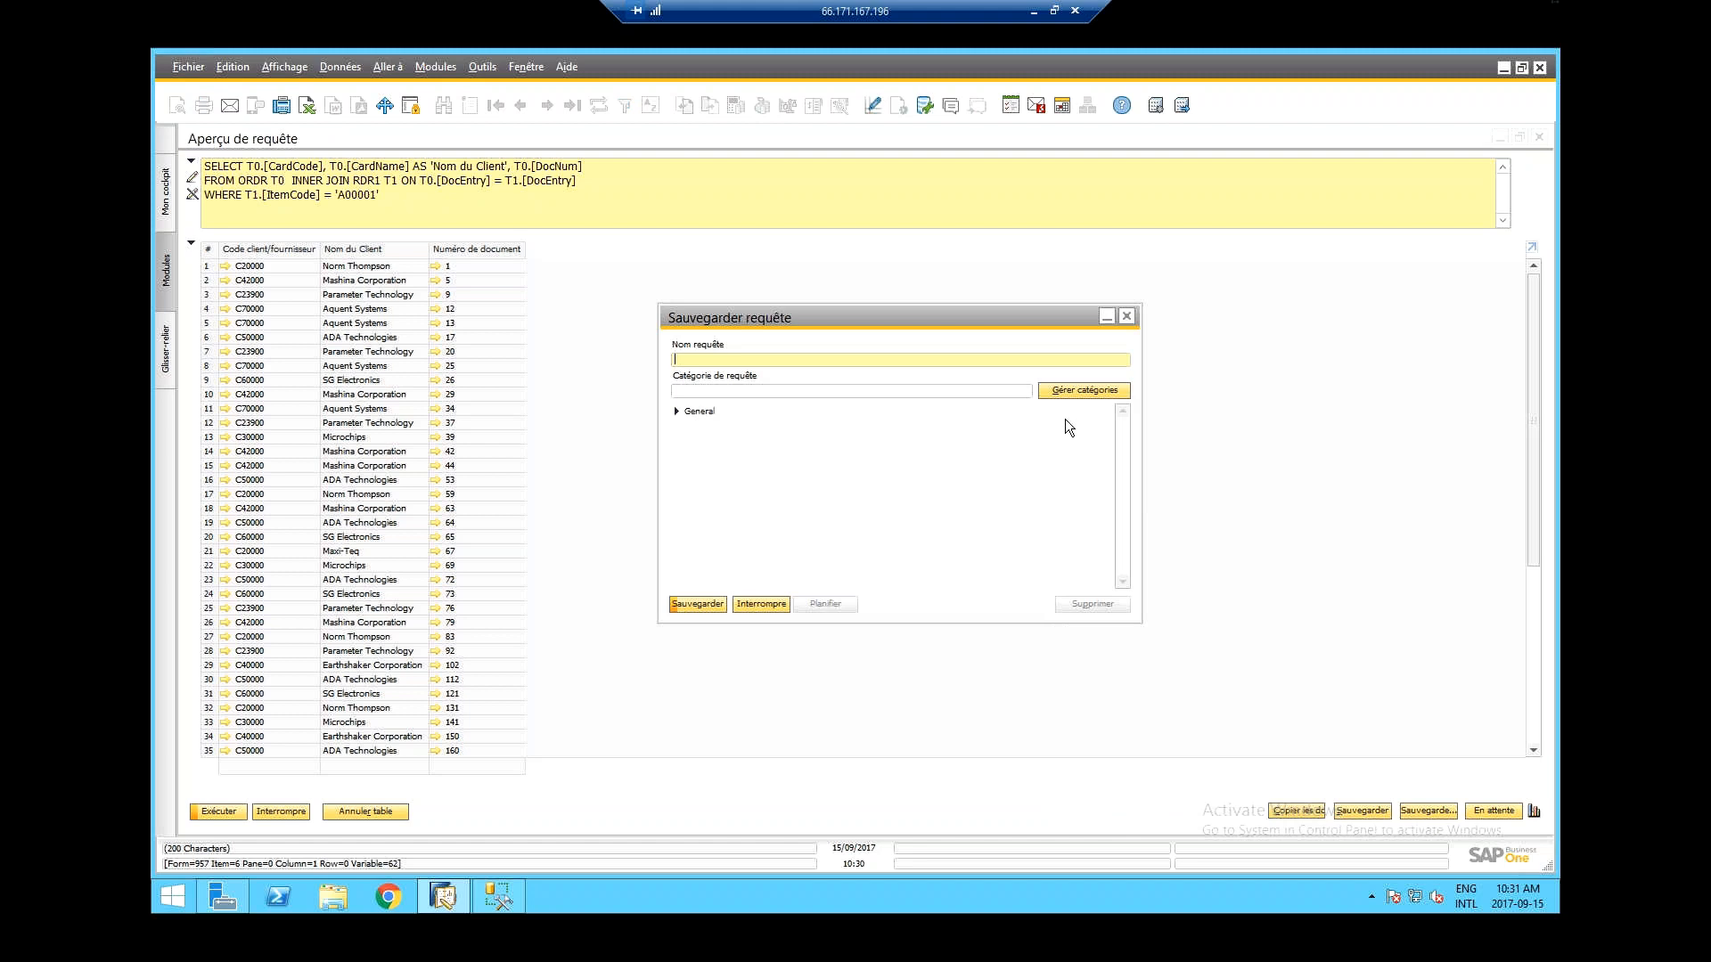
type("List de commande pour l'article 'A00001")
left_click(675, 413)
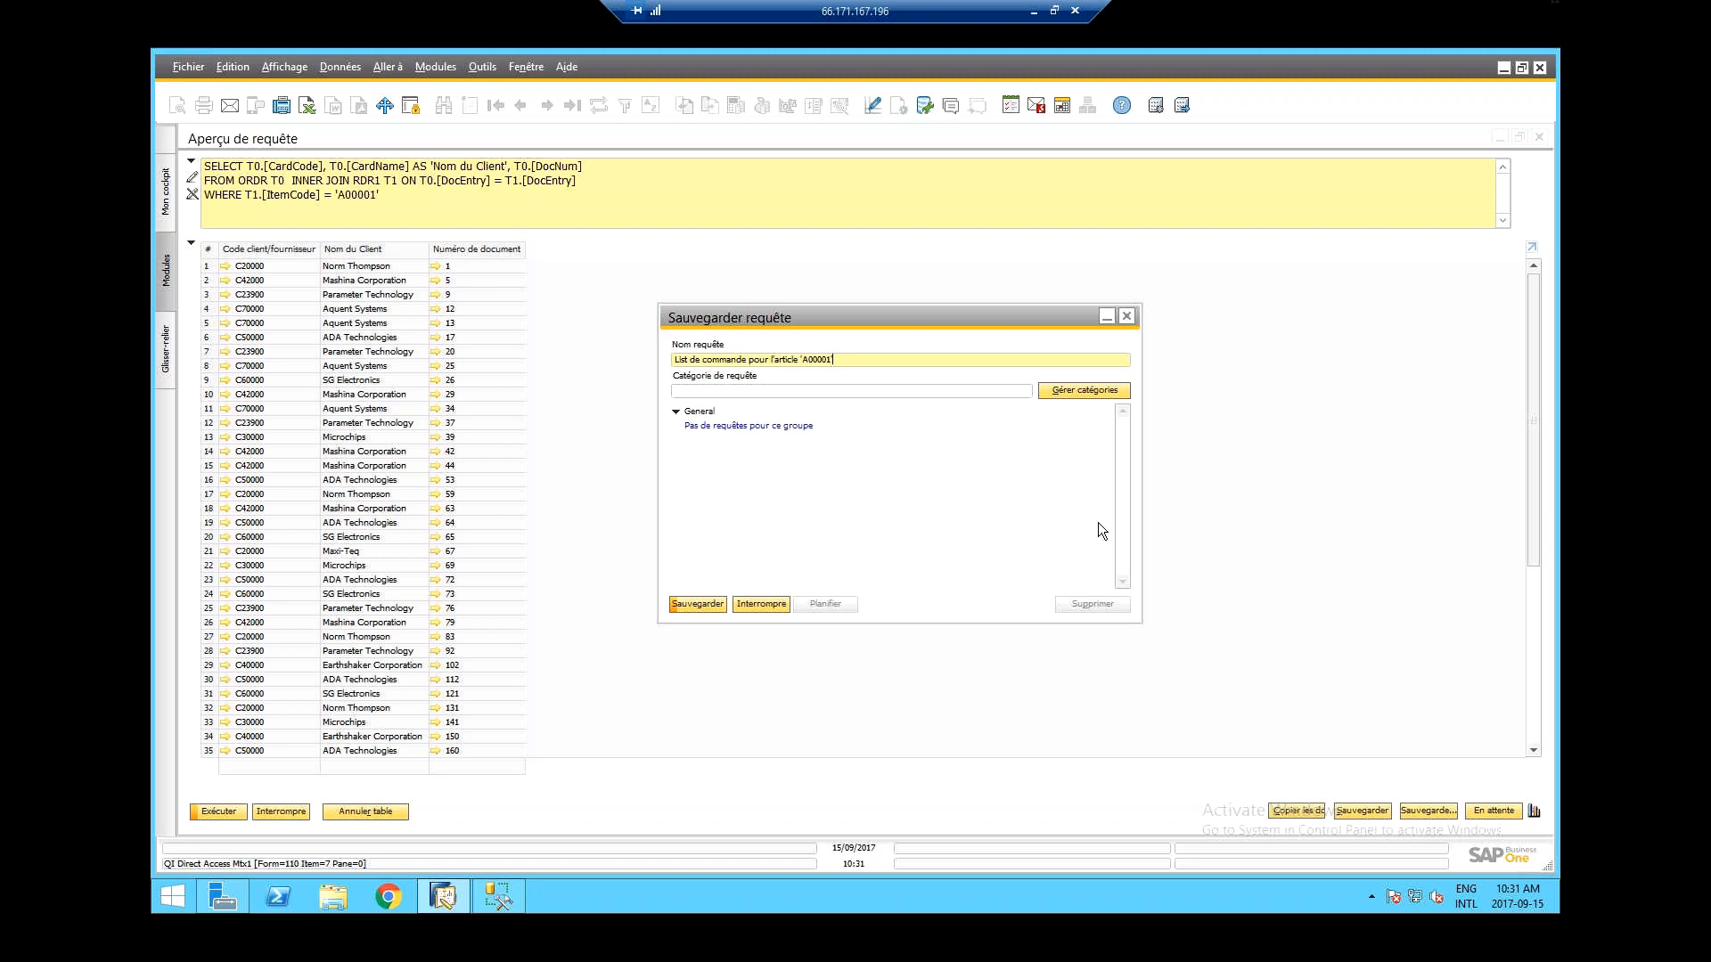
left_click(700, 413)
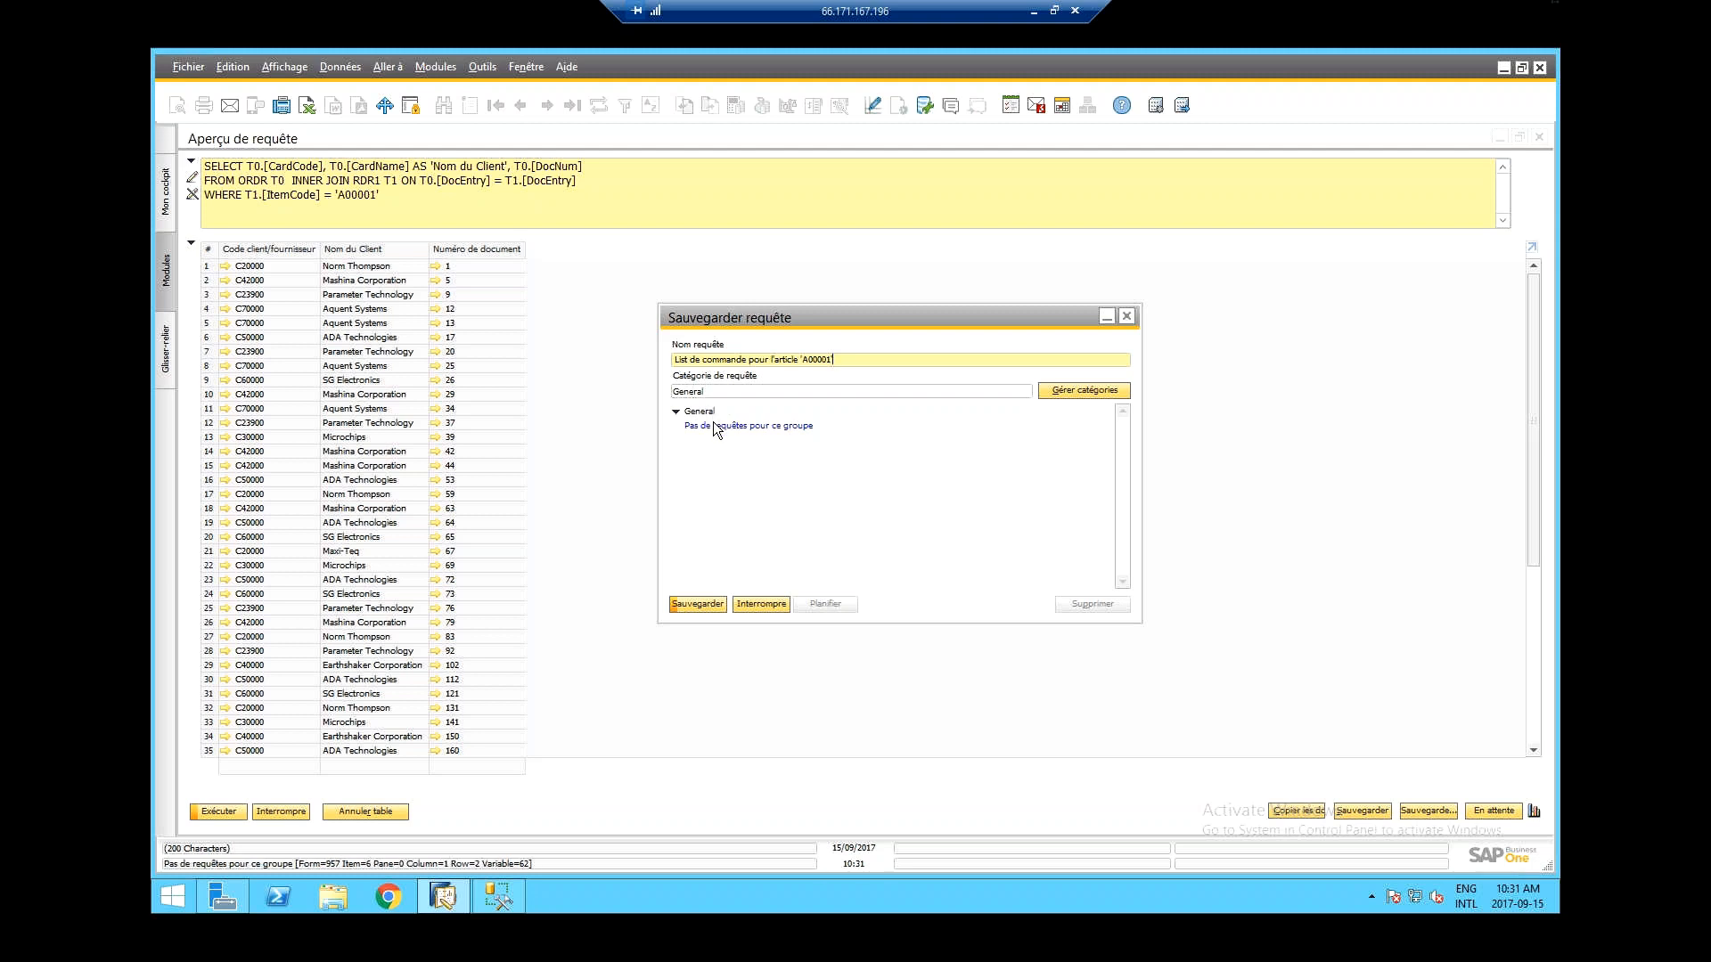
left_click(698, 603)
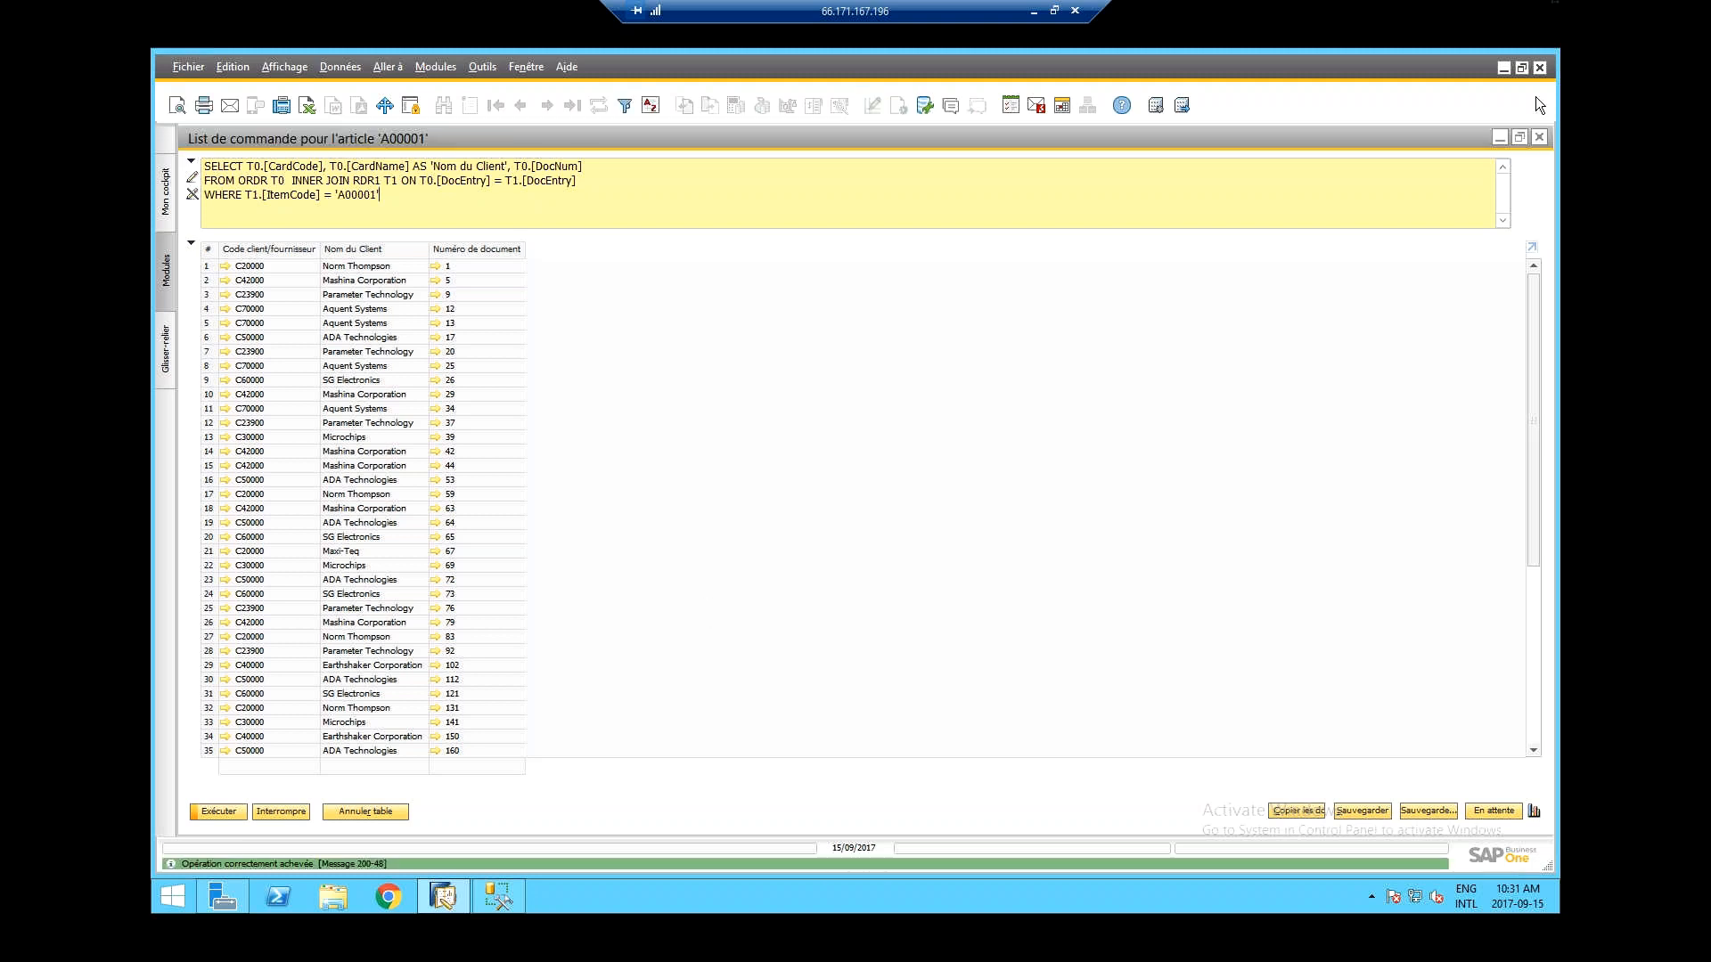
- Close the query result, the query generator and the customer order windows
left_click(1542, 137)
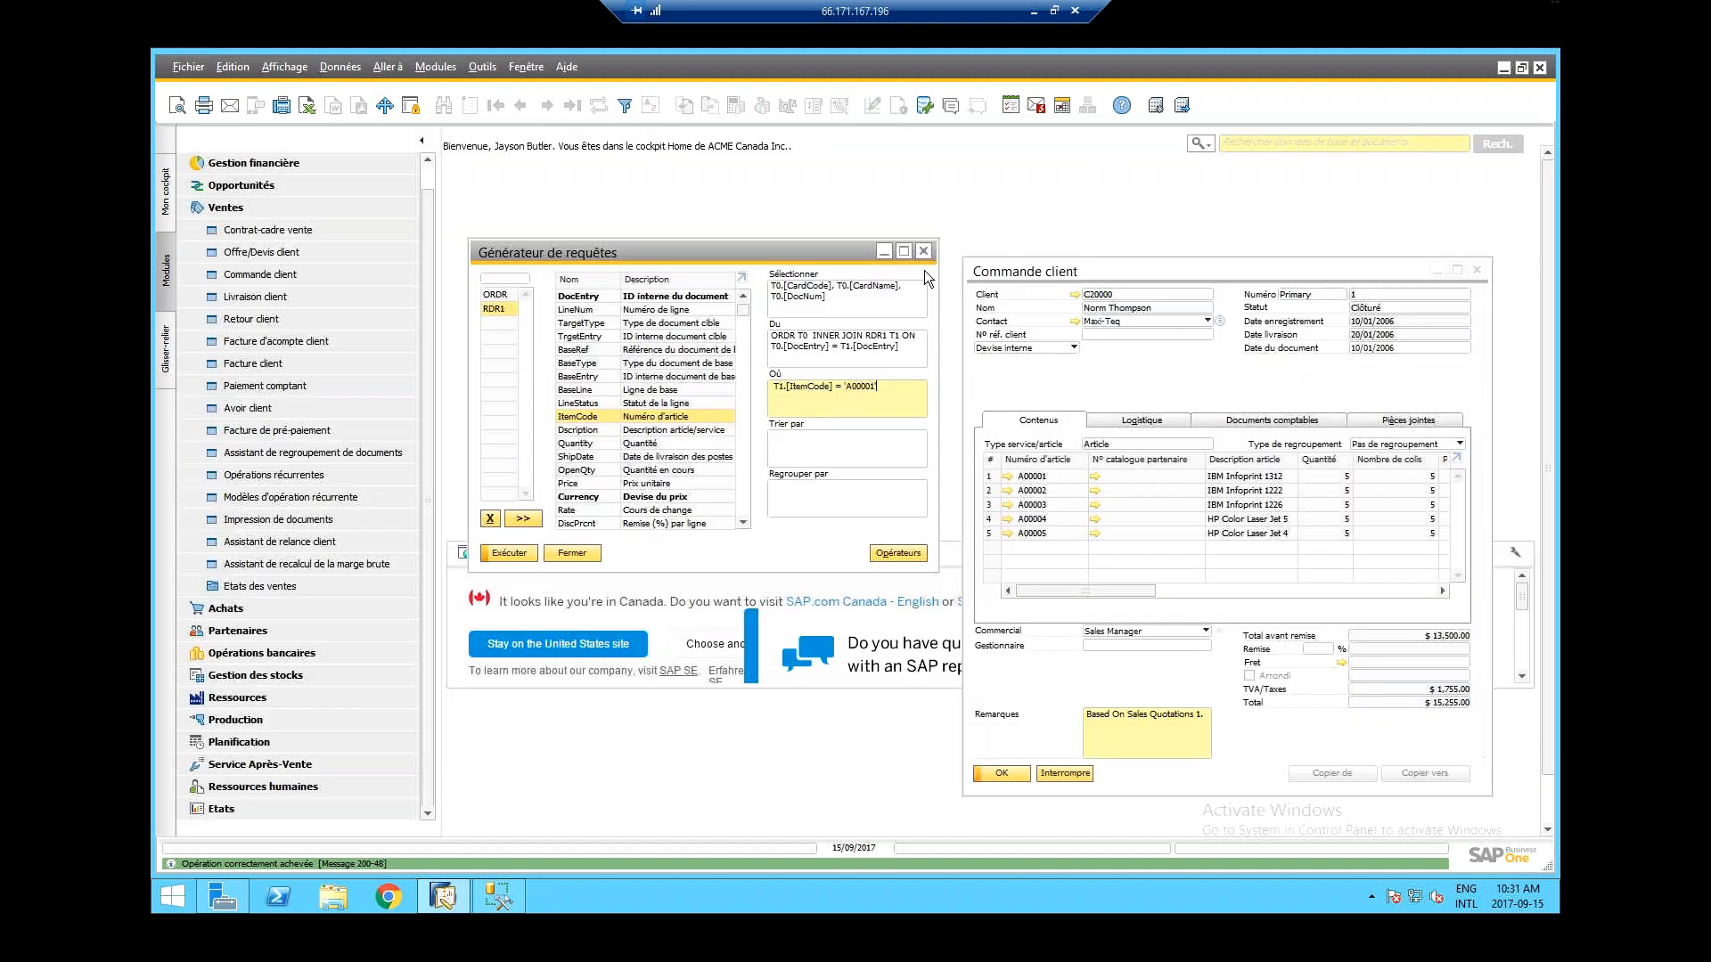
left_click(926, 254)
left_click_drag(1226, 277, 974, 250)
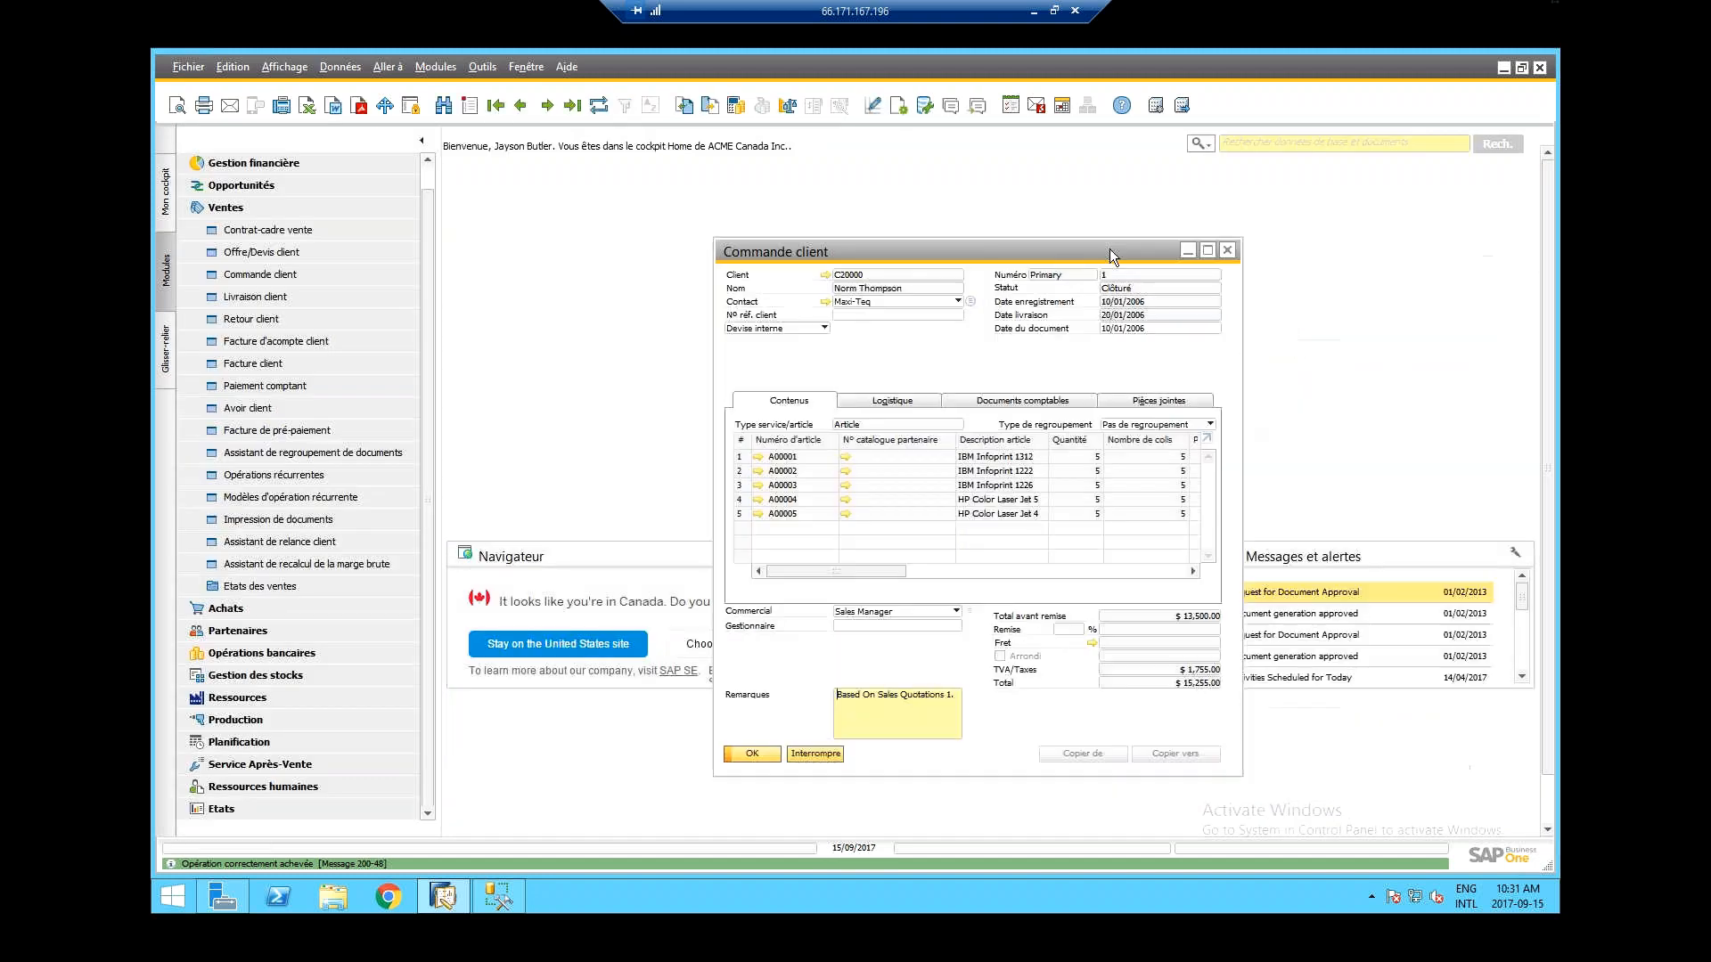
left_click(1224, 245)
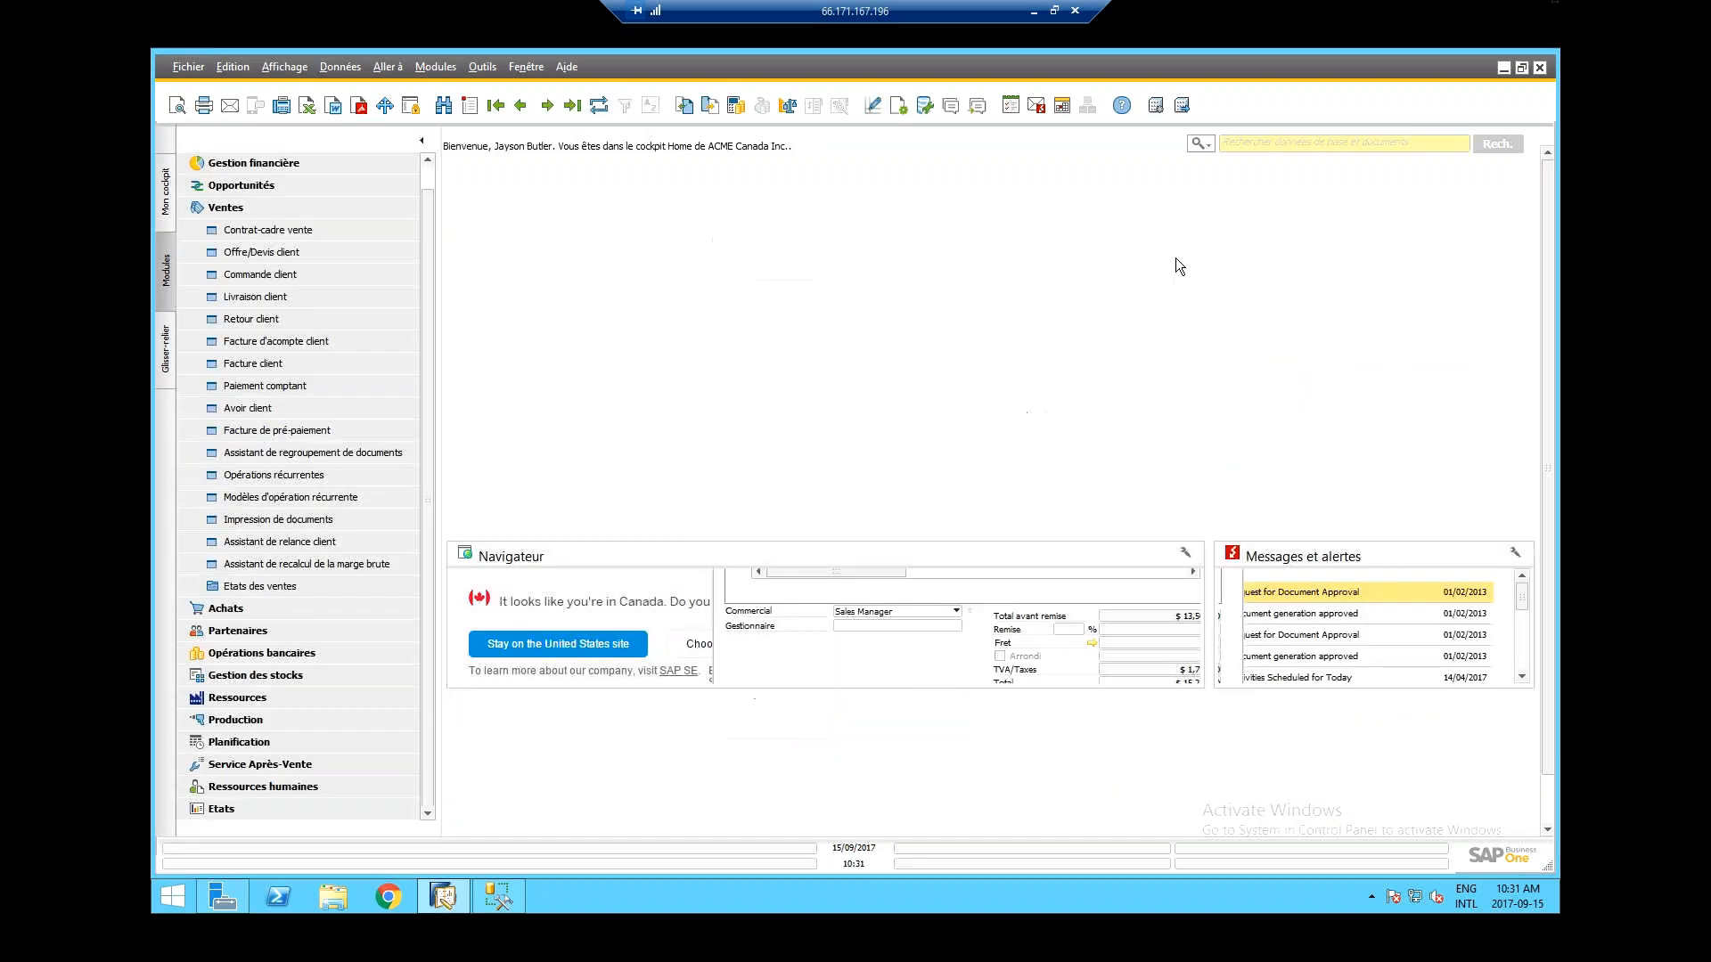
- Run the saved user query "List de commande pour l'article 'A00001'" from the General category and reposition its result window
left_click(481, 67)
mouse_move(681, 280)
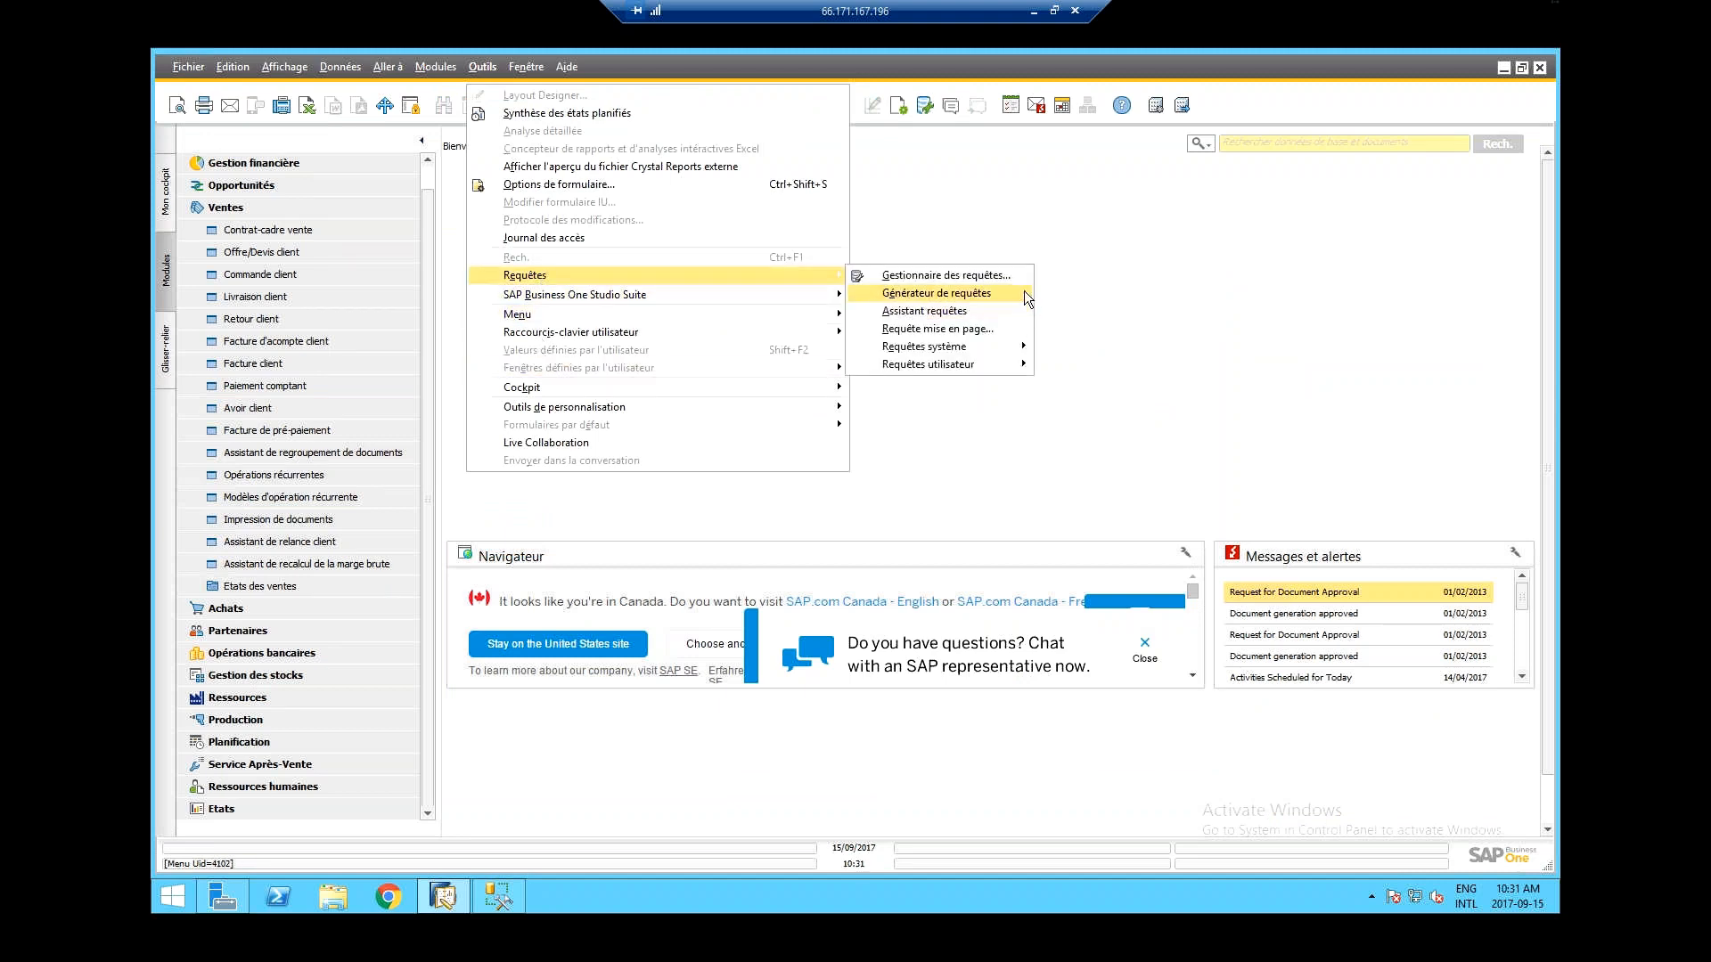
mouse_move(985, 361)
mouse_move(1087, 362)
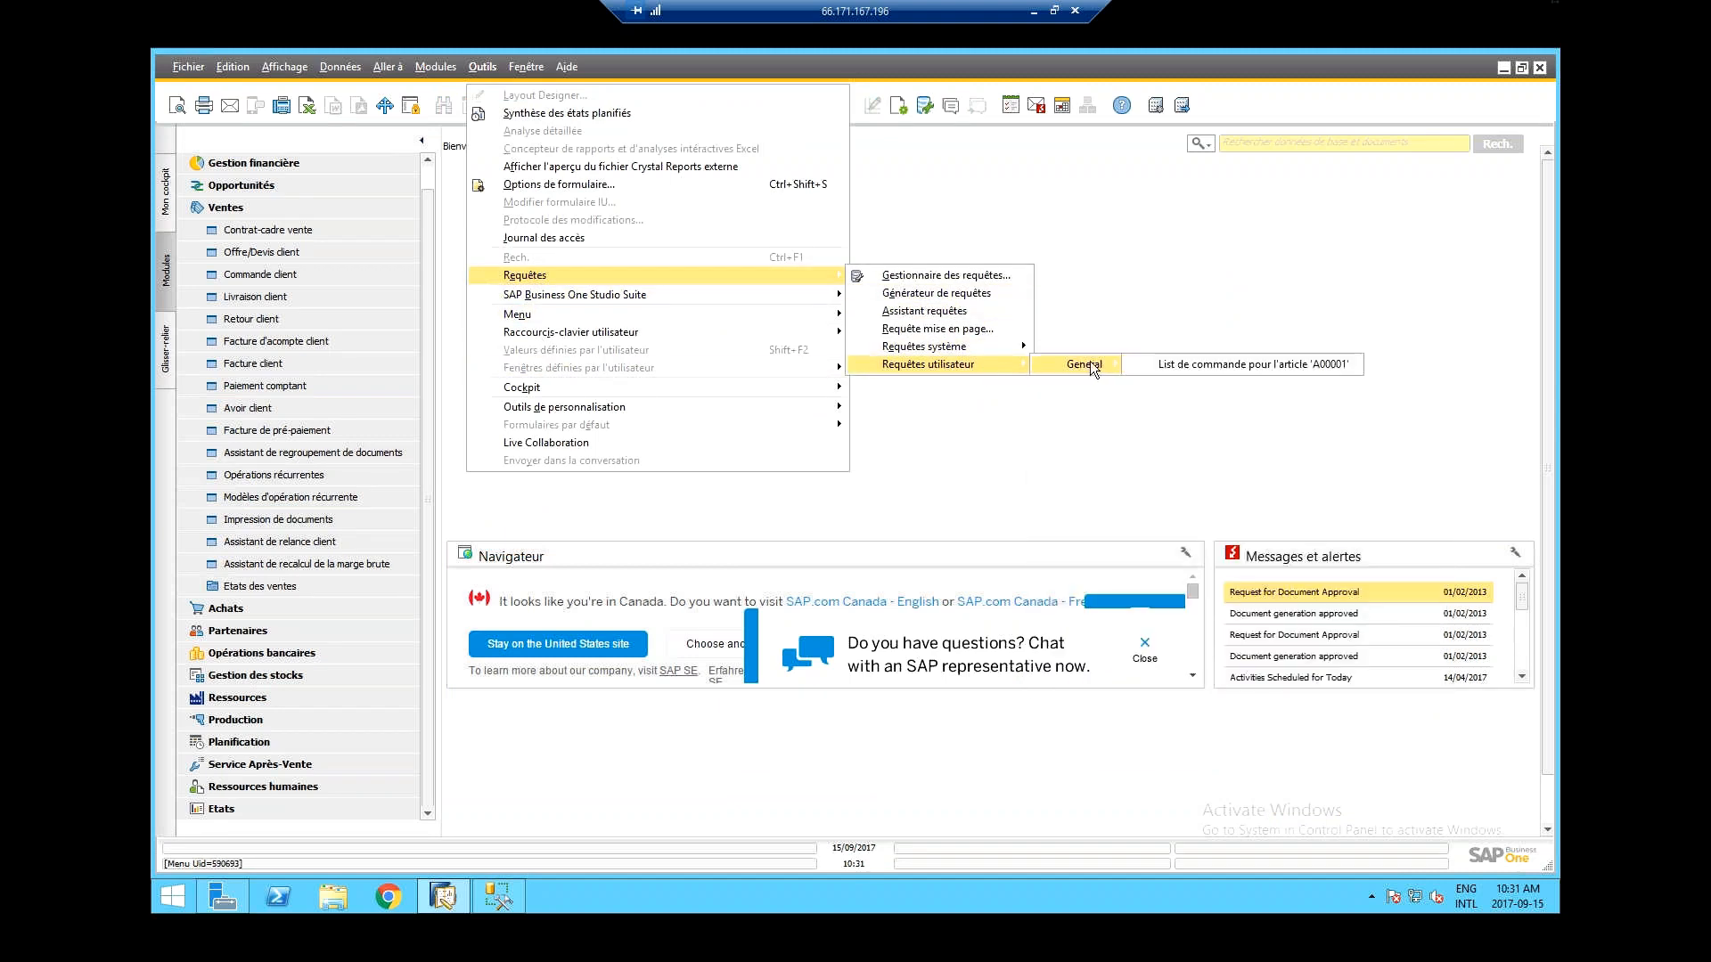
left_click(1177, 365)
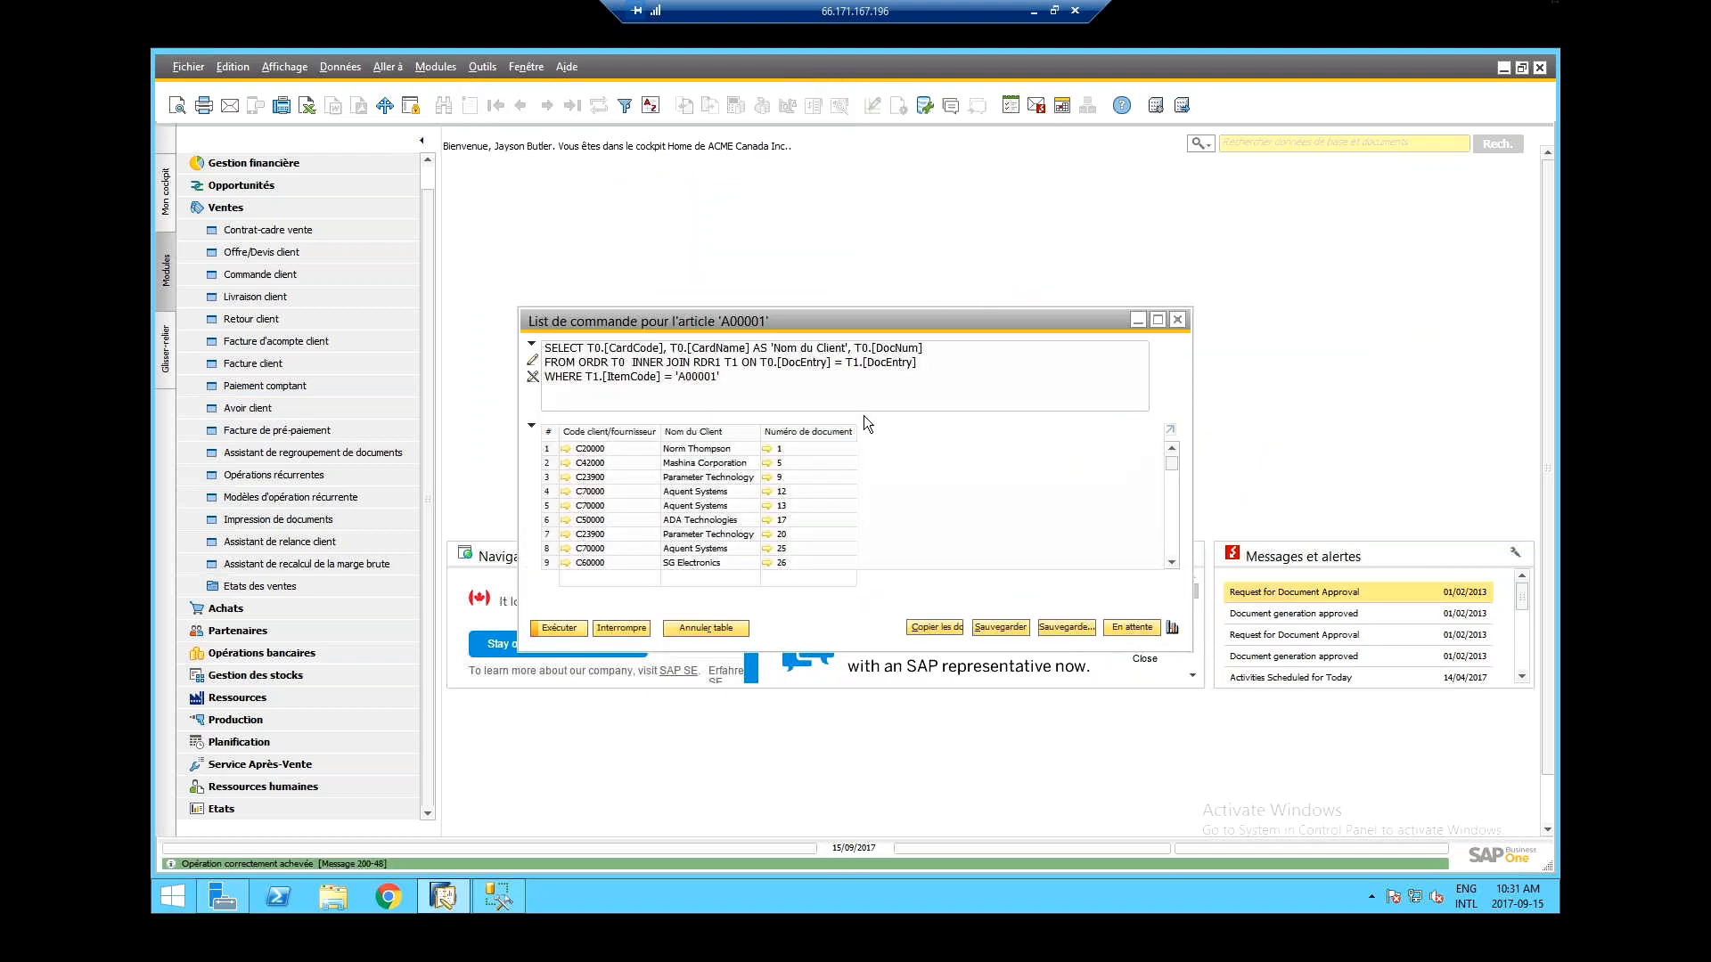
left_click_drag(760, 318, 800, 239)
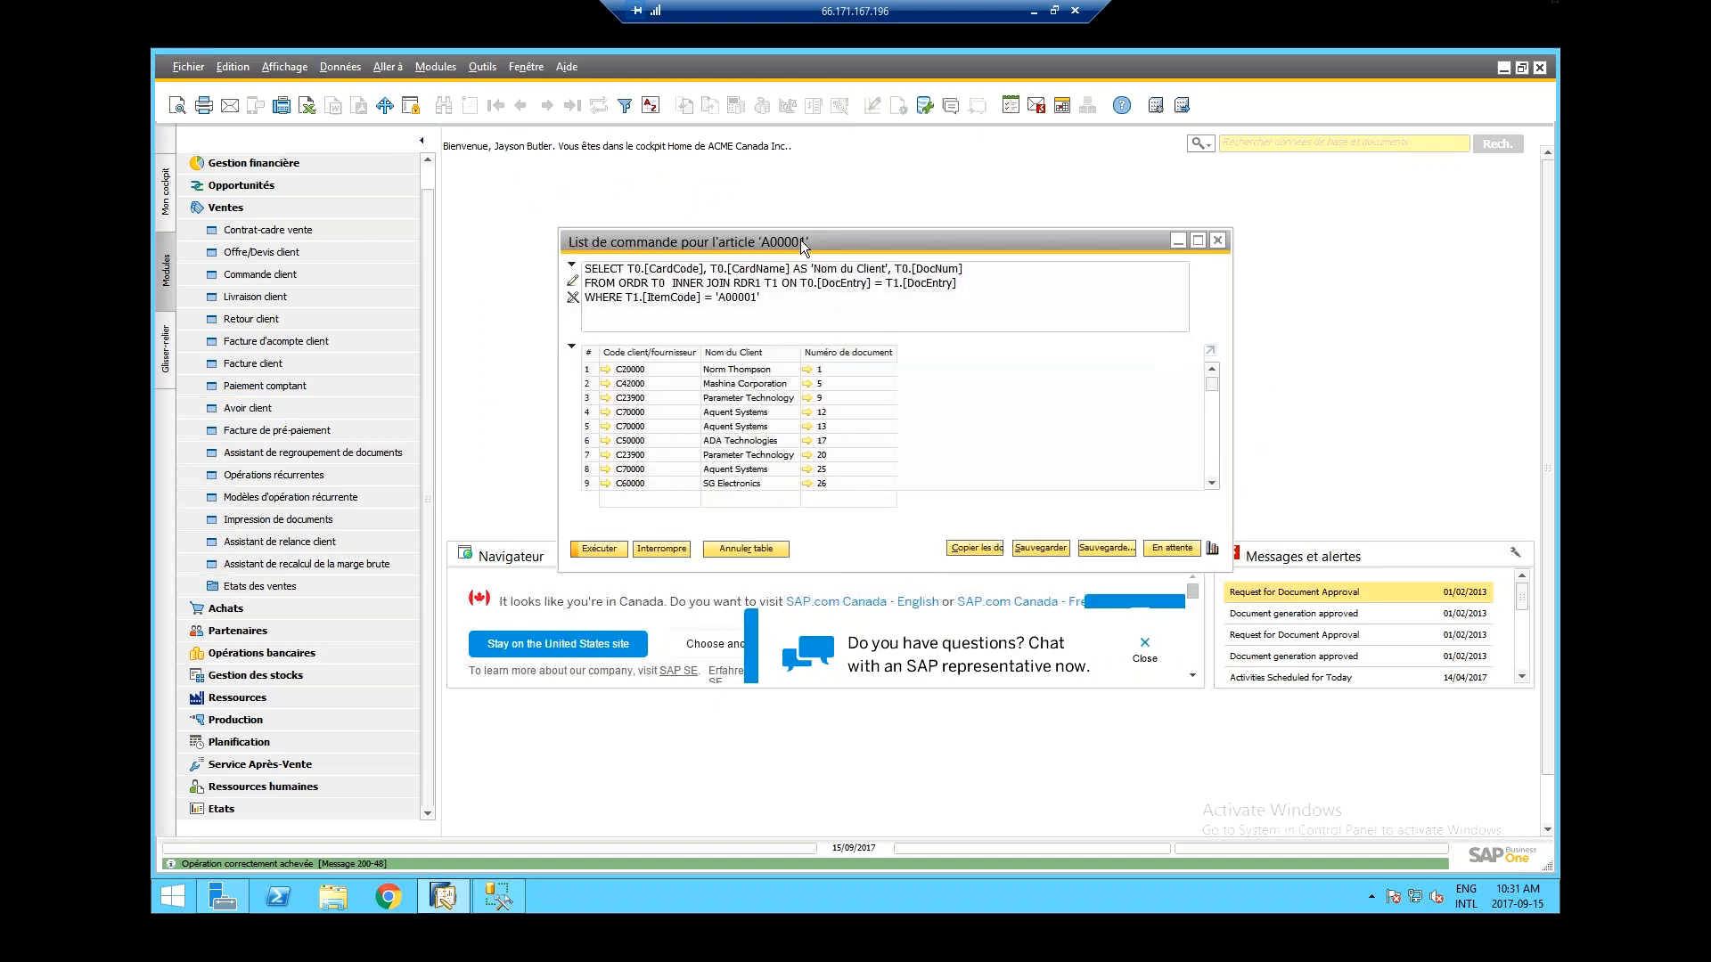
- Review the SQL statement of the saved query and close its result window
left_click(799, 308)
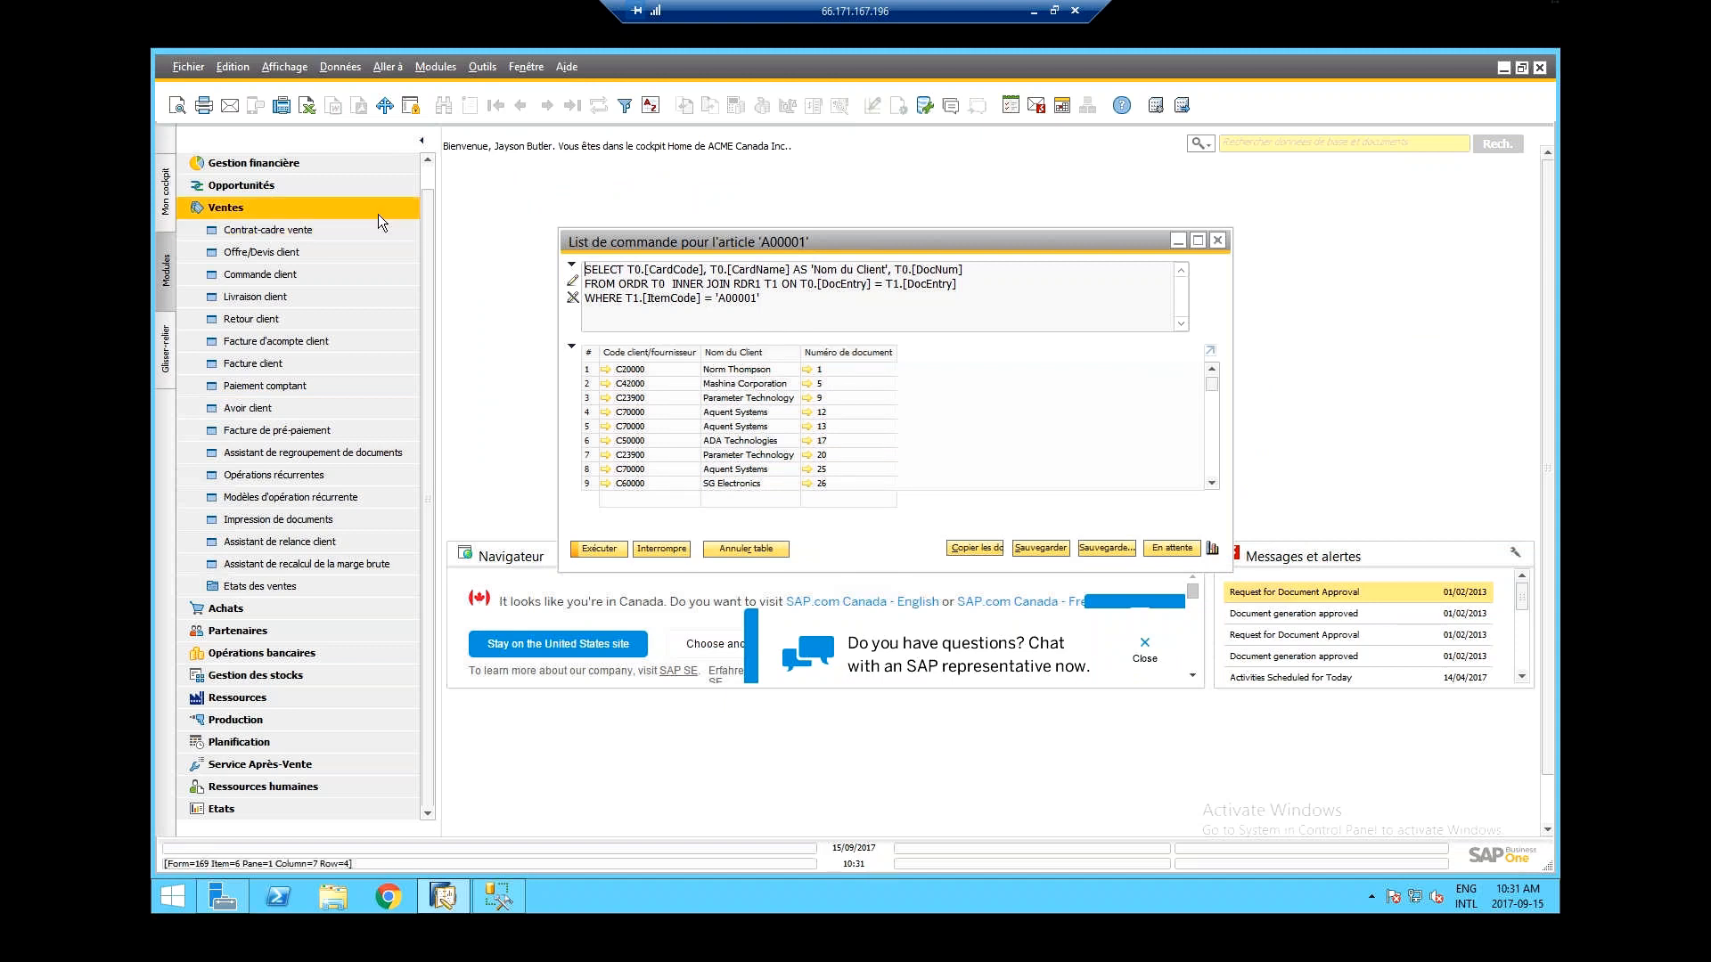
left_click_drag(772, 302, 652, 258)
left_click(774, 309)
triple_click(772, 308)
left_click(797, 299)
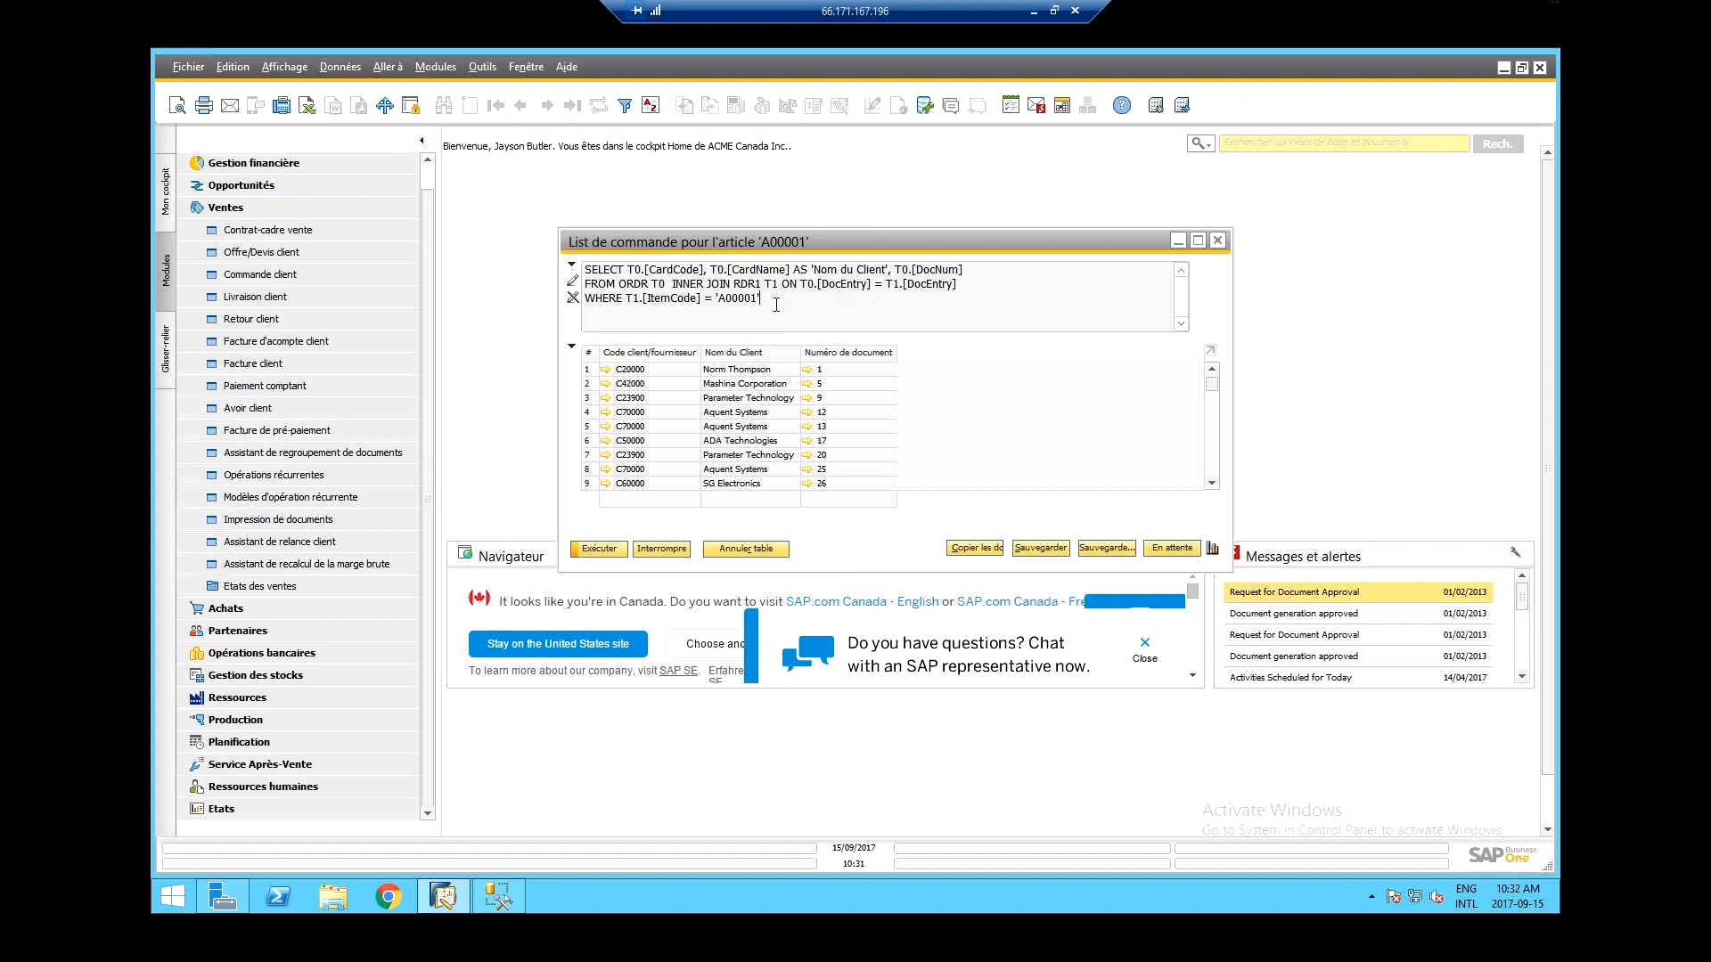
left_click_drag(778, 305, 584, 270)
left_click(799, 310)
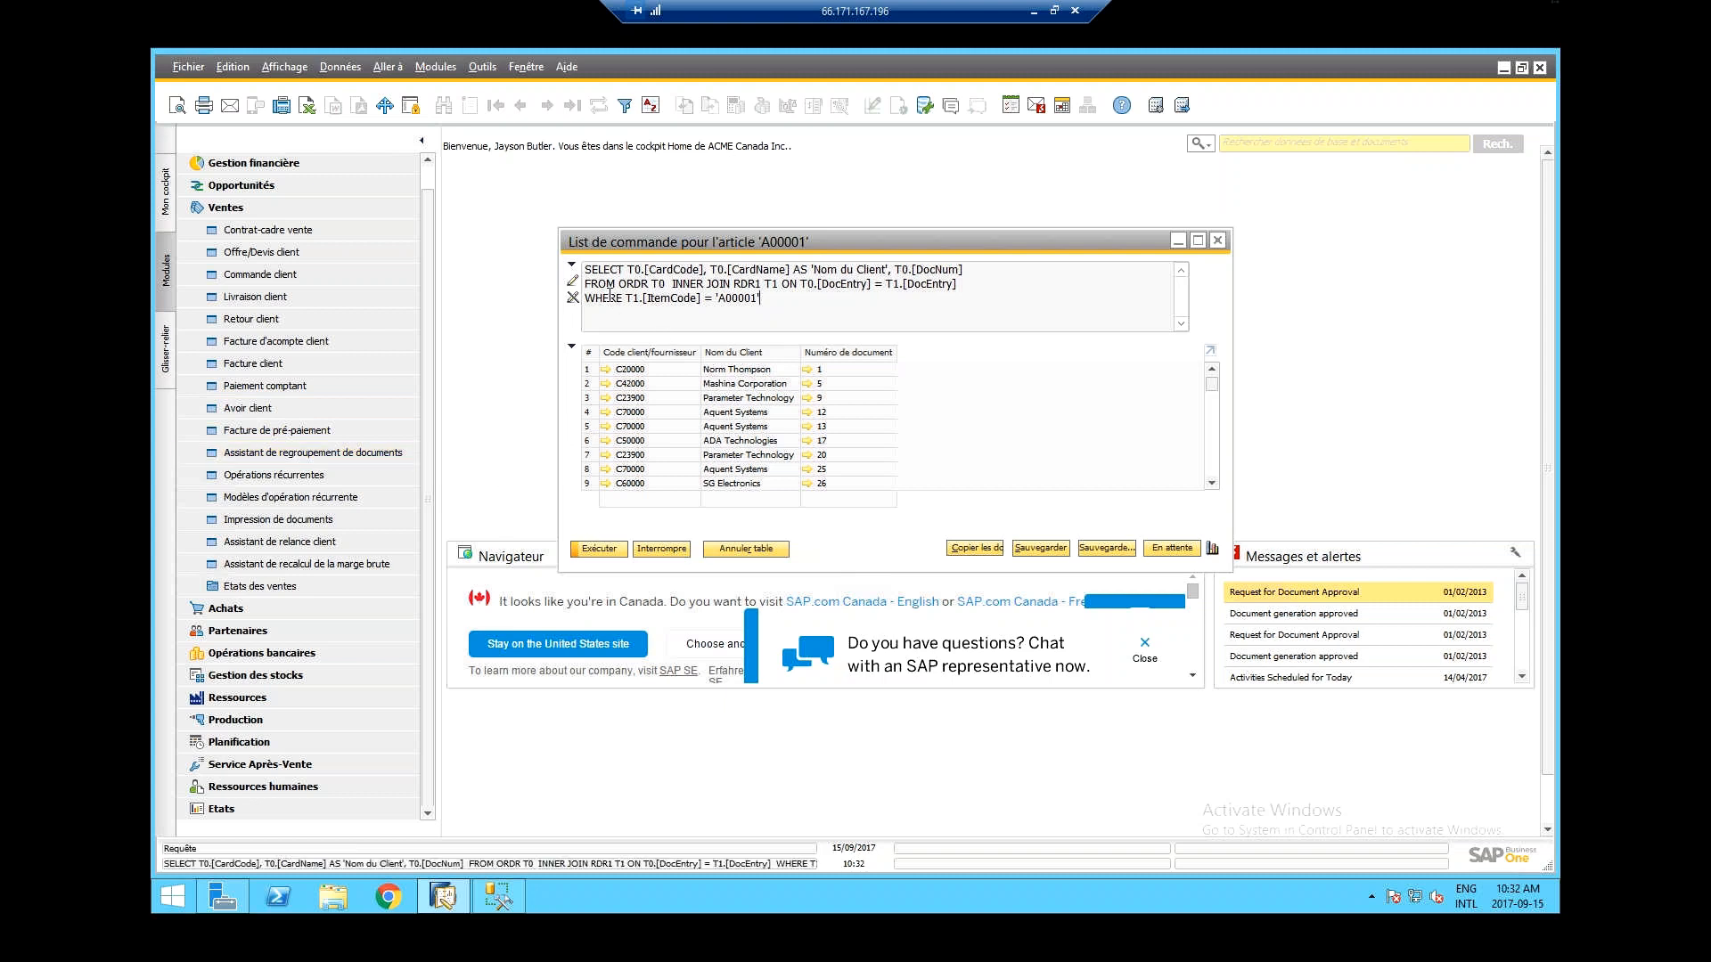
left_click(1221, 240)
- Start a new query in the query generator and add the tables ORDR and RDR1
left_click(482, 67)
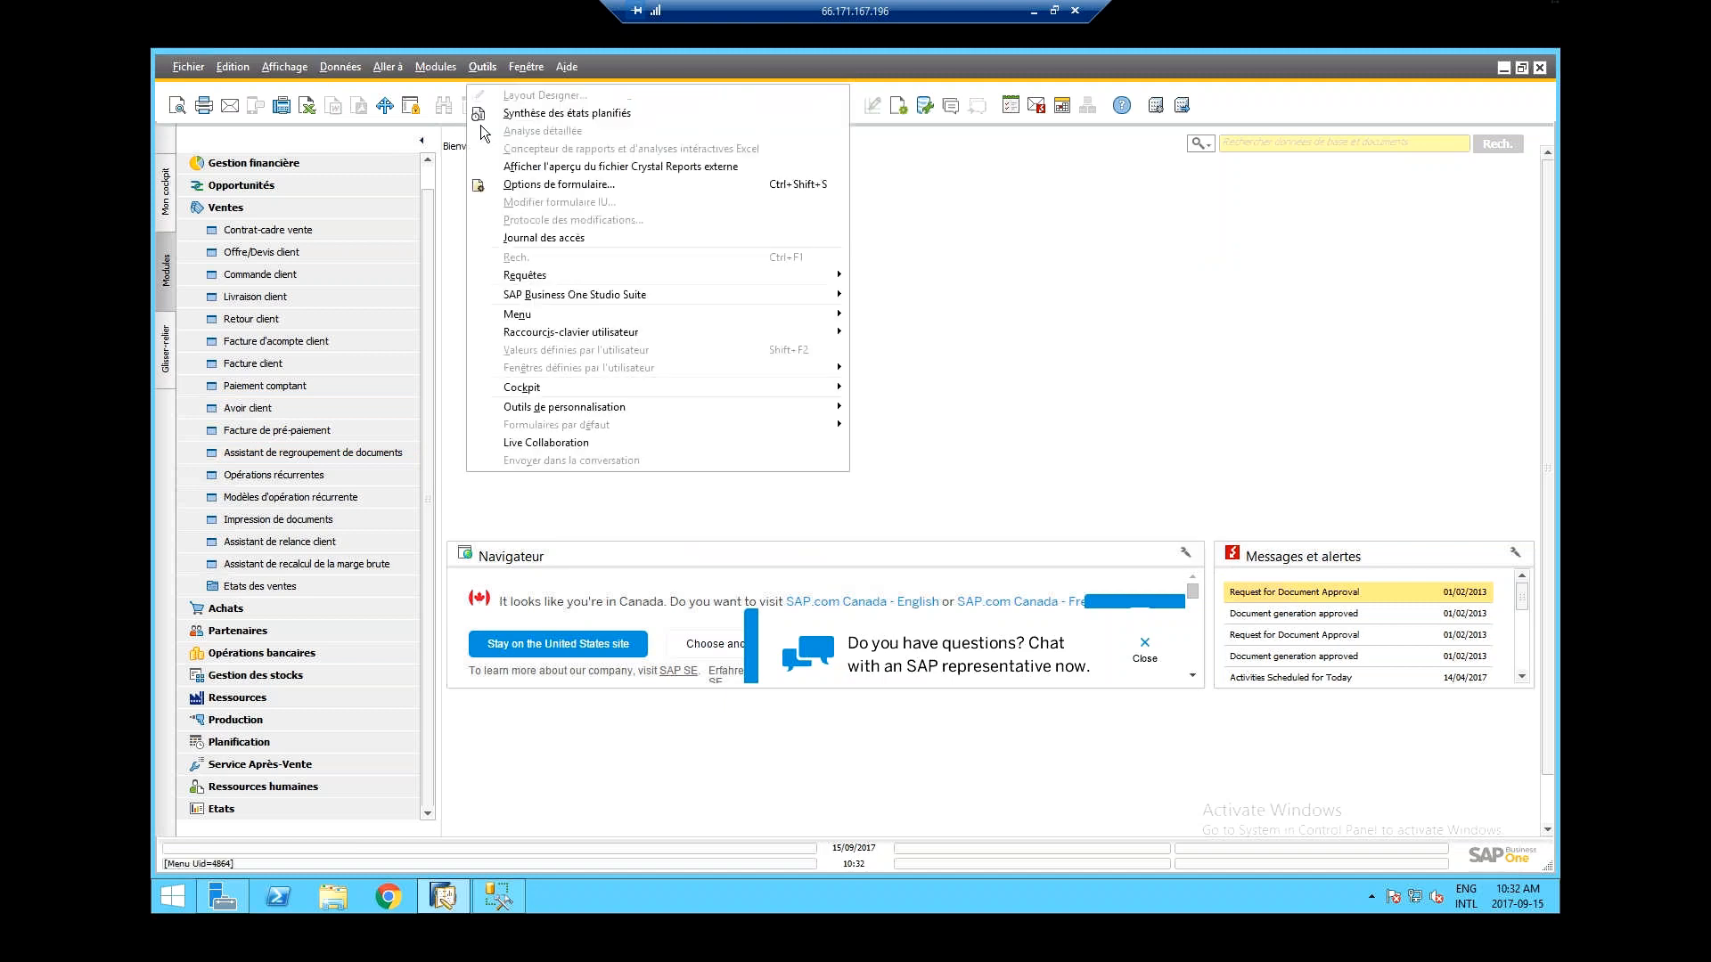
mouse_move(784, 277)
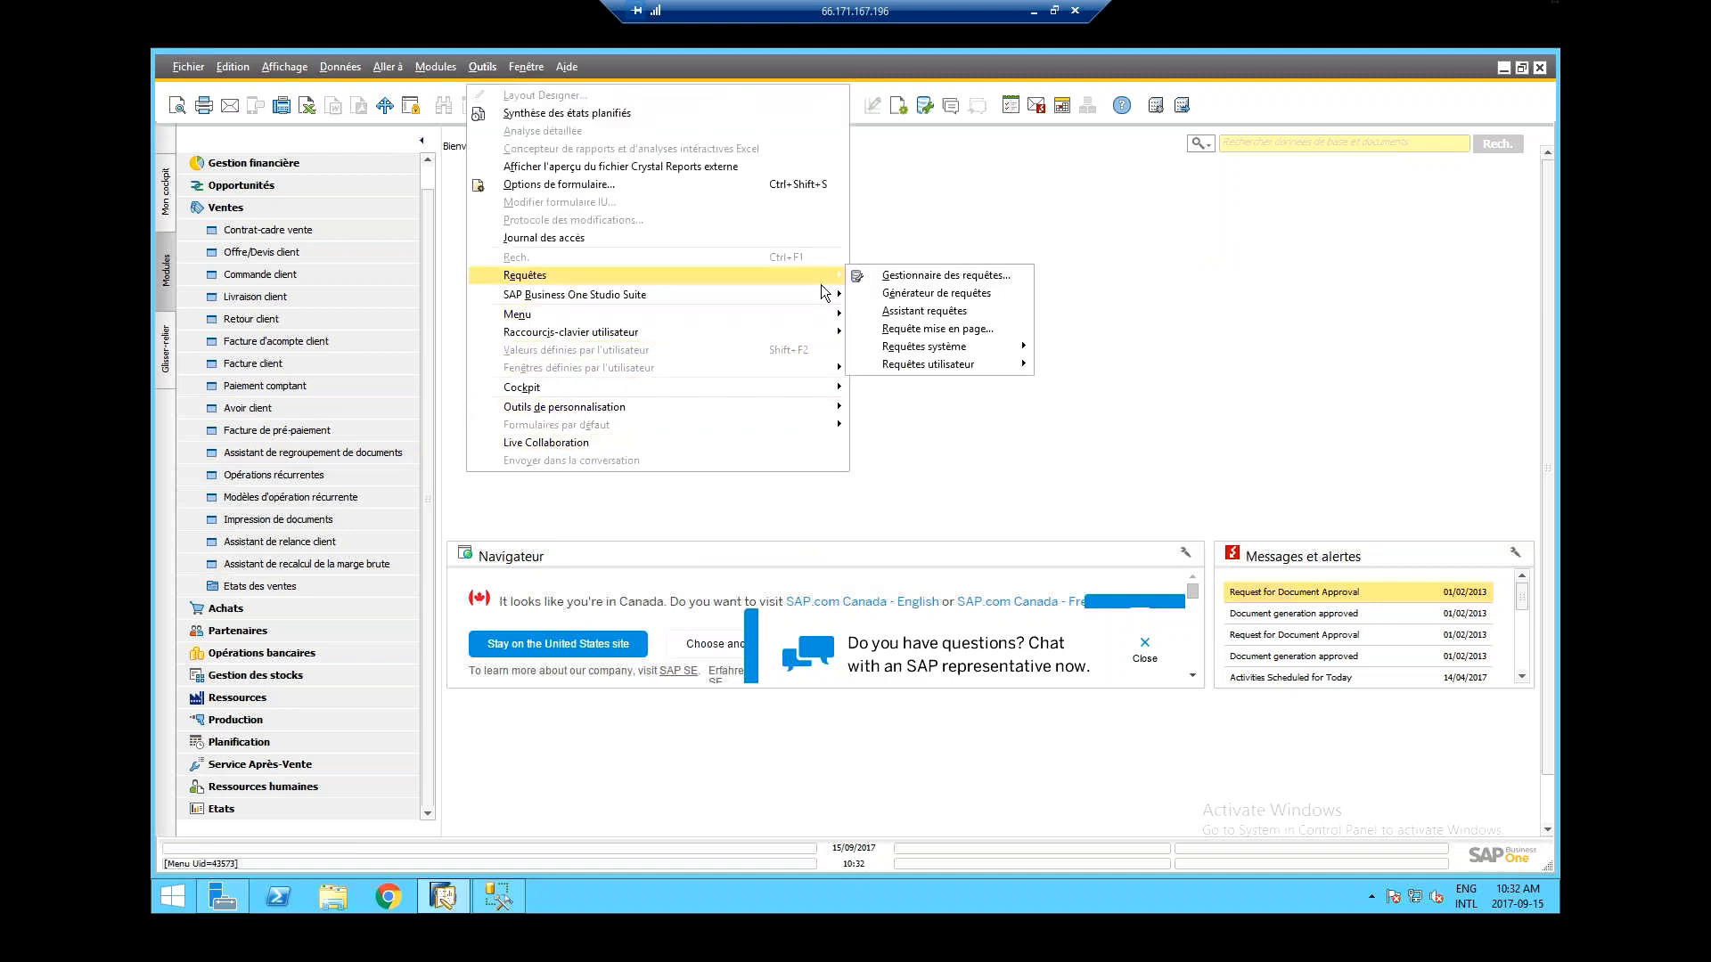
left_click(957, 293)
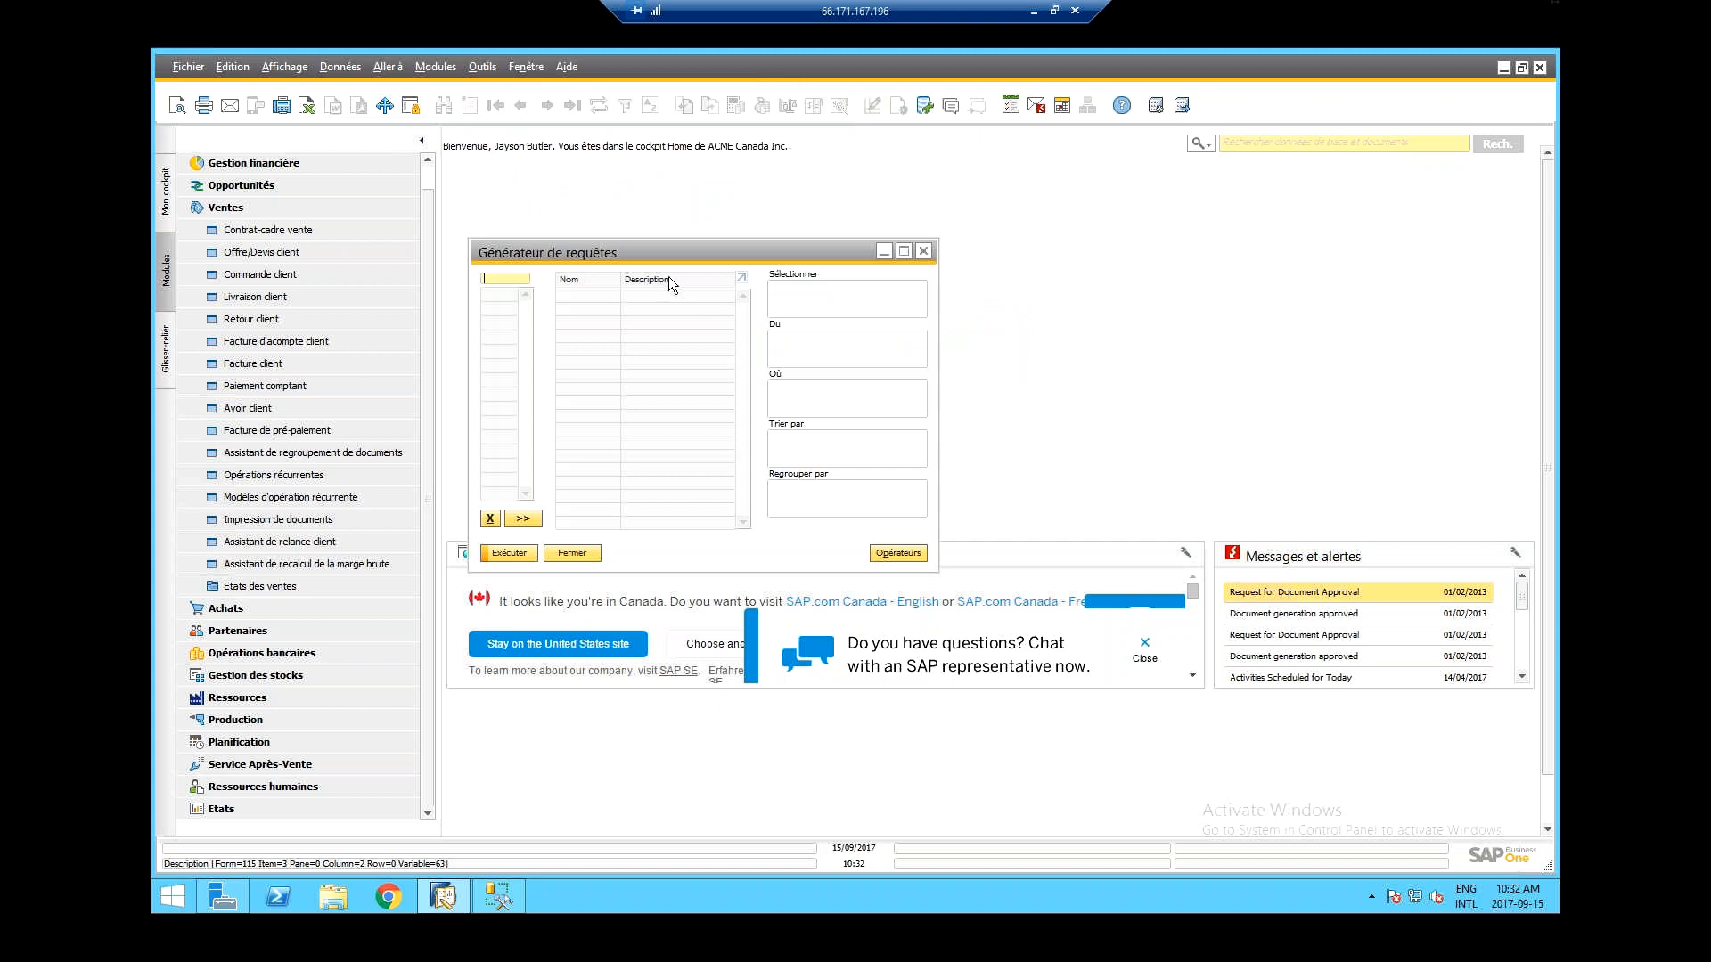
type("ORDR")
key("Tab")
left_click(504, 279)
type("RDR1")
key("Tab")
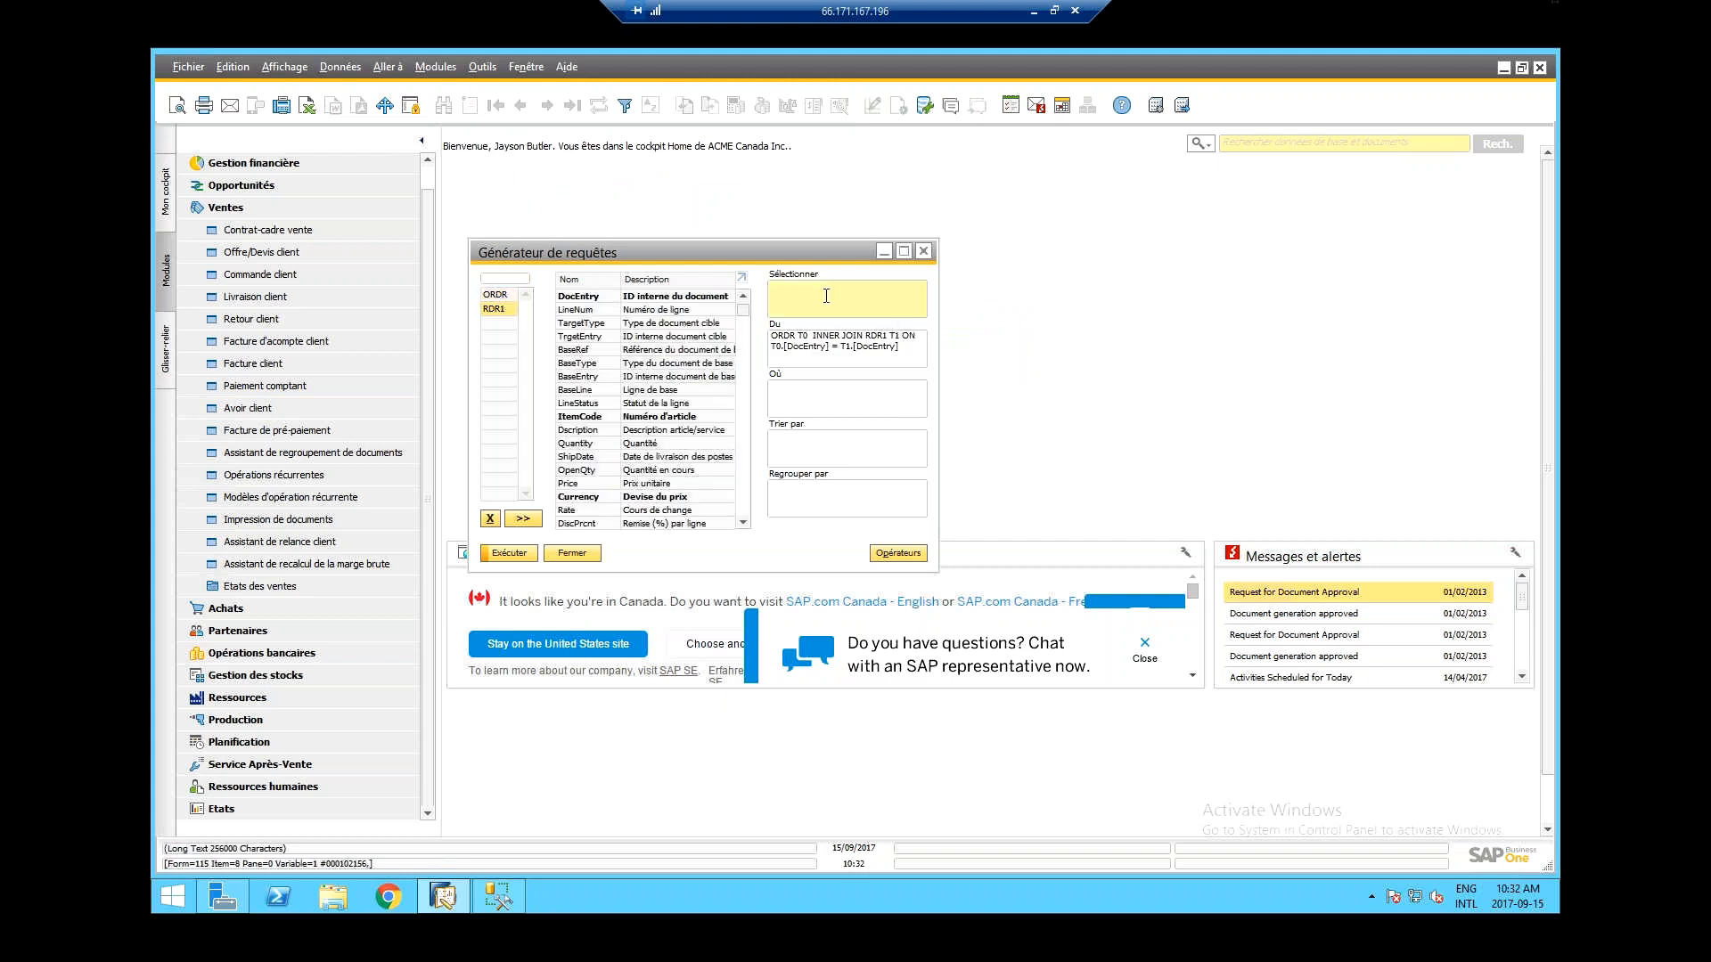
- Add the ORDR fields CardCode, CardName and DocNum to the query's SELECT clause
left_click(499, 295)
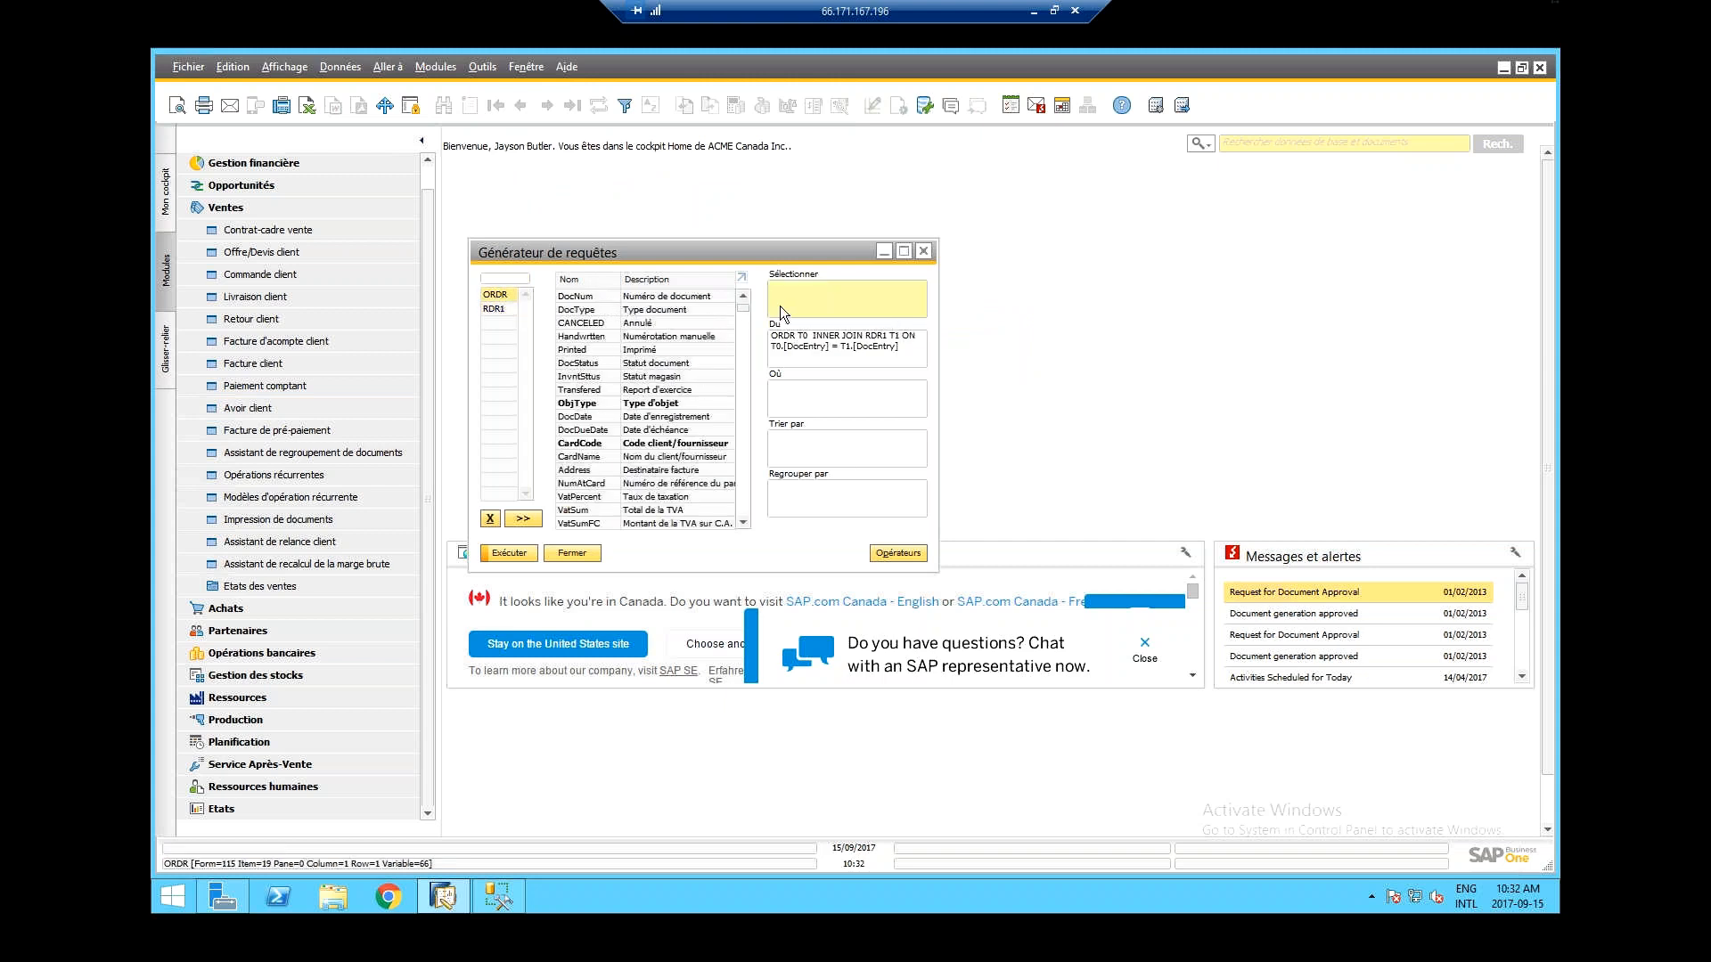
double_click(588, 444)
double_click(588, 456)
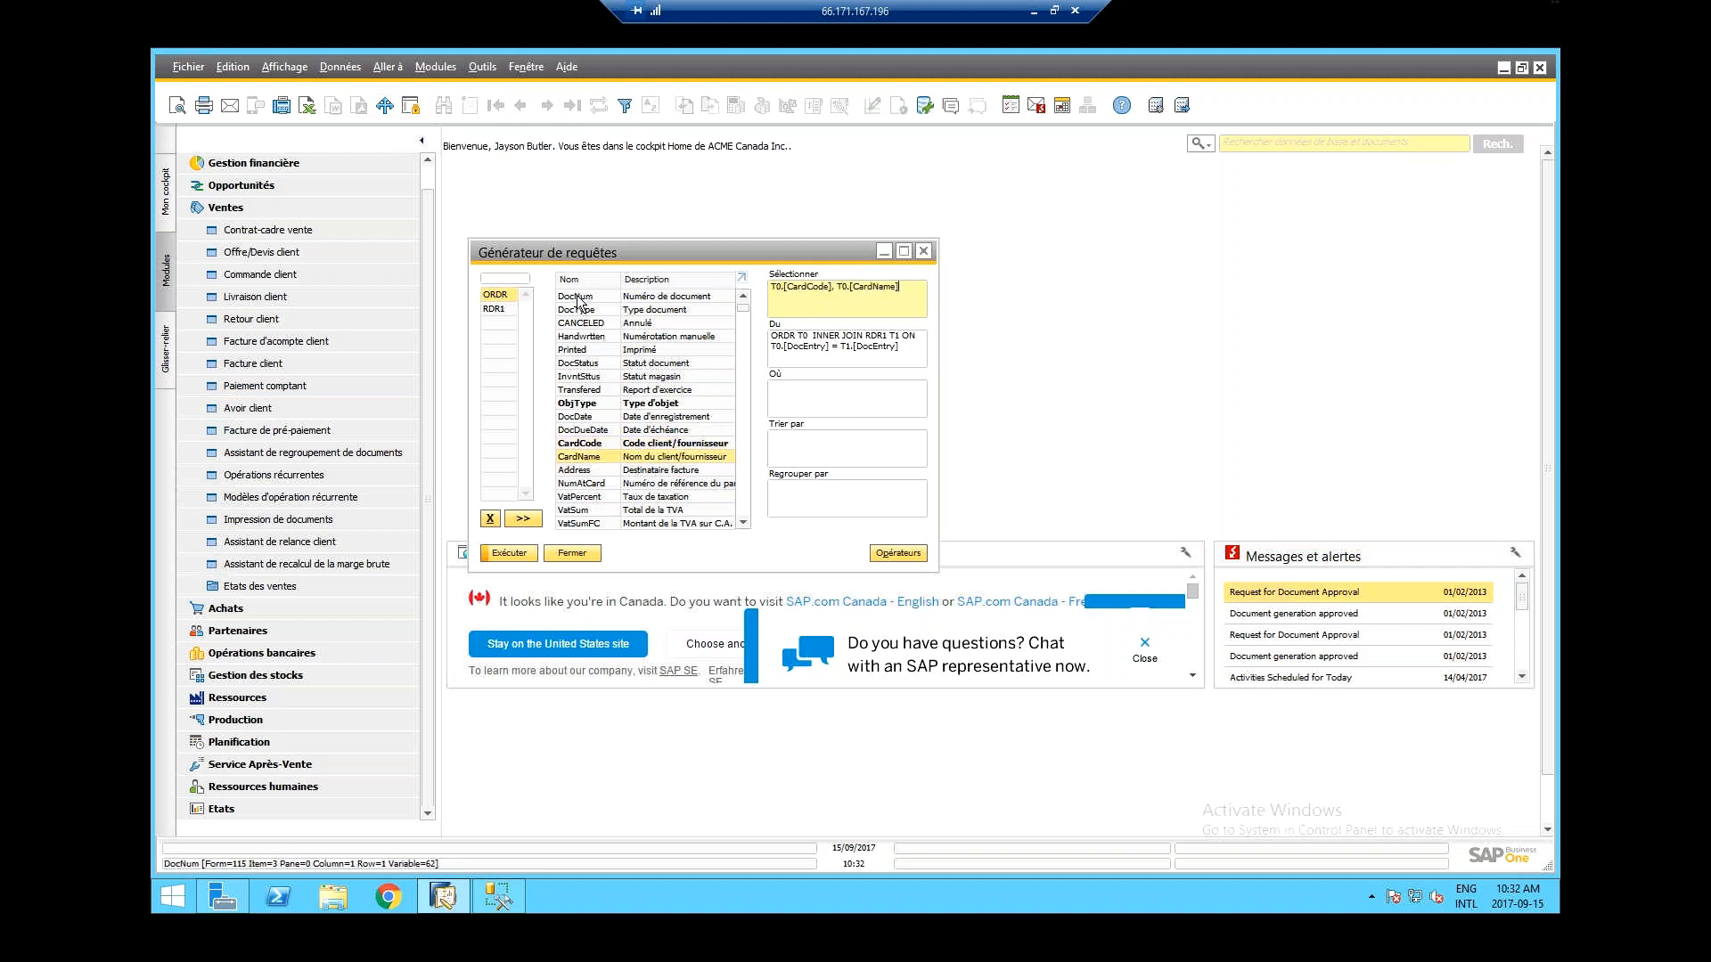
double_click(577, 297)
- Display the operators and variables lists for the WHERE clause and reposition the query generator
left_click(775, 389)
left_click_drag(708, 254, 703, 202)
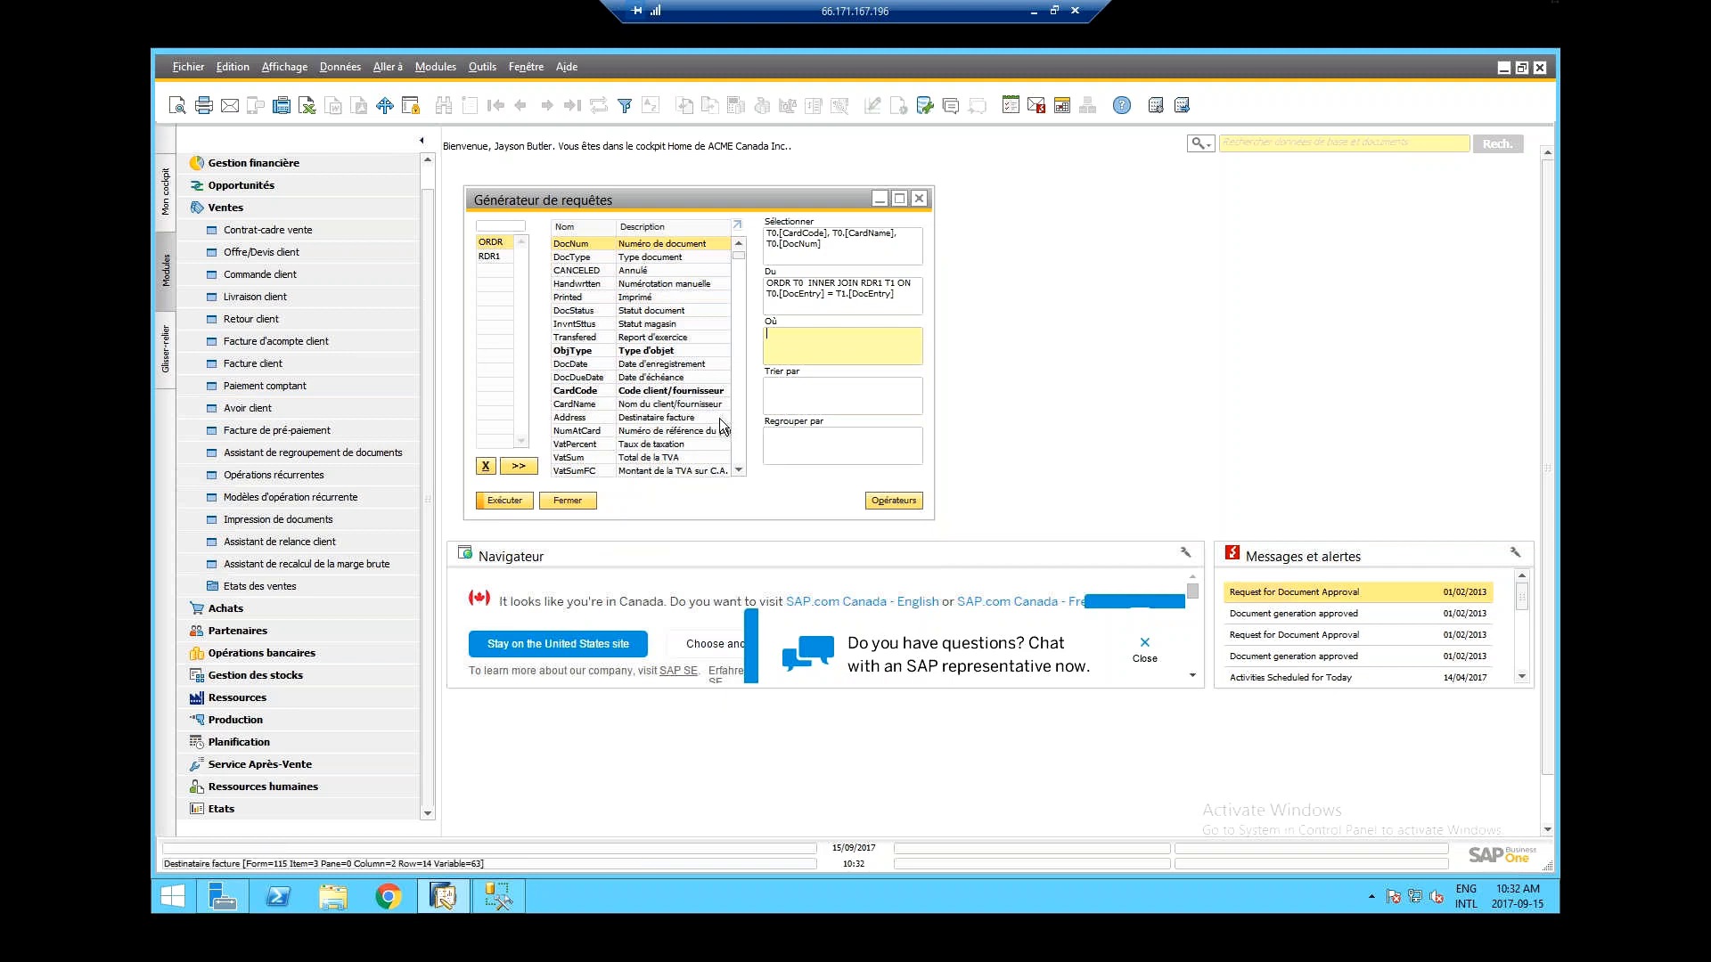
left_click(889, 502)
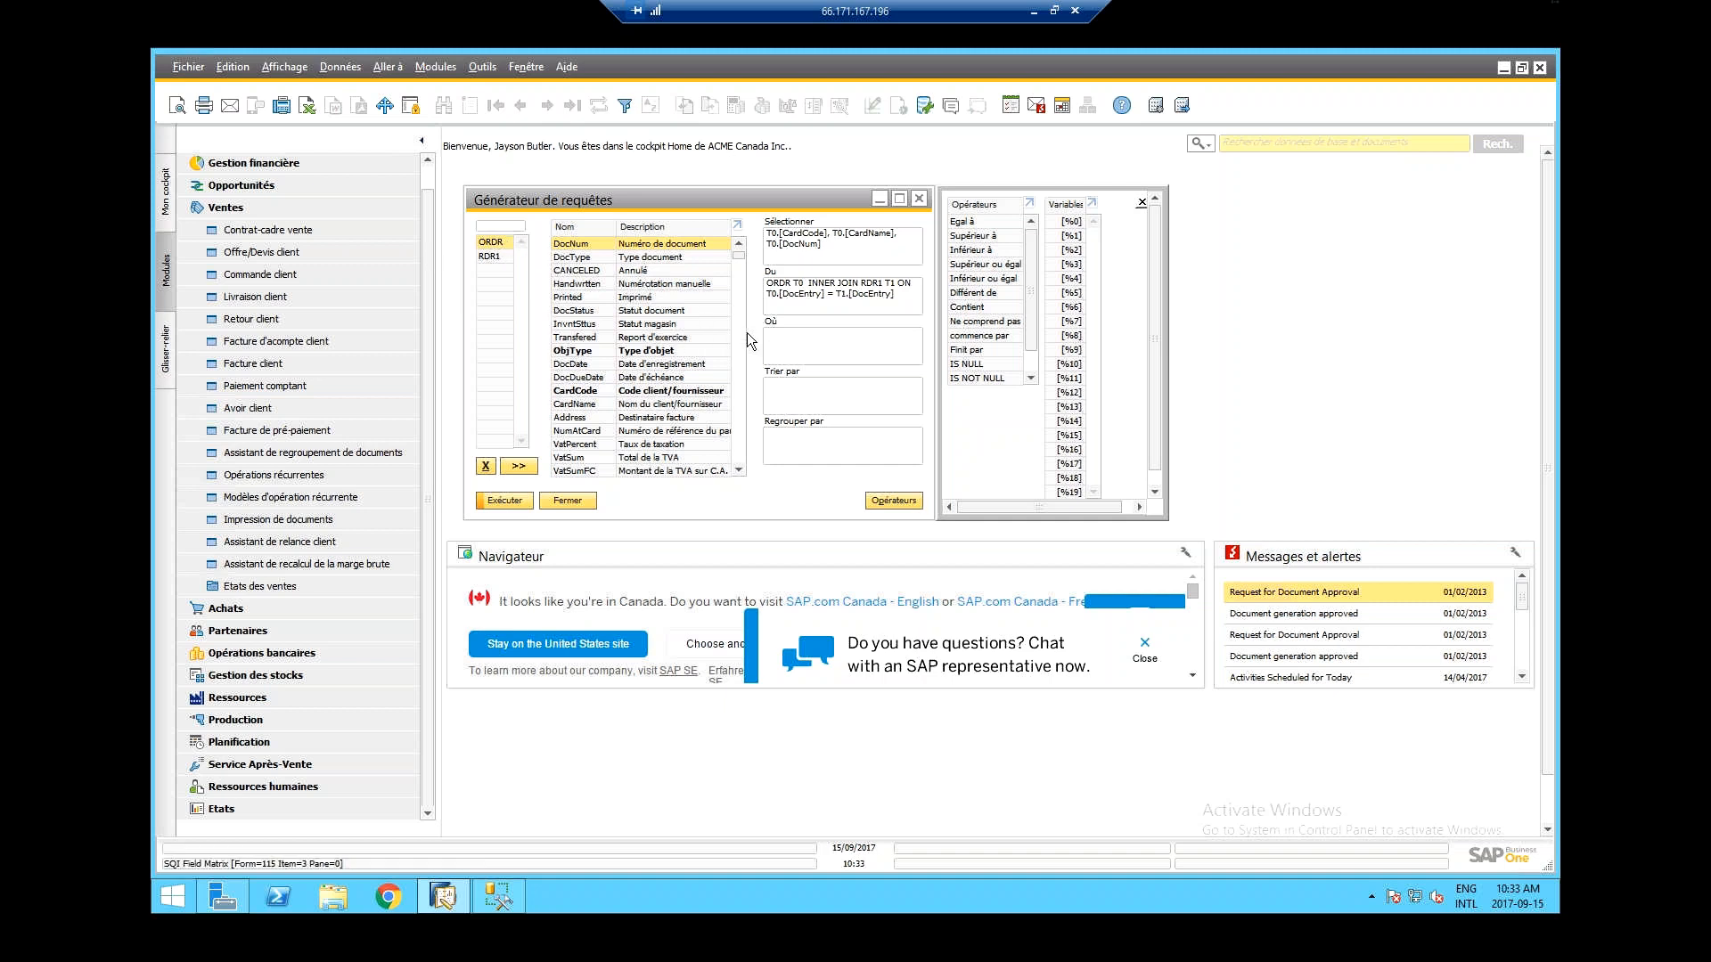
left_click_drag(627, 201, 686, 276)
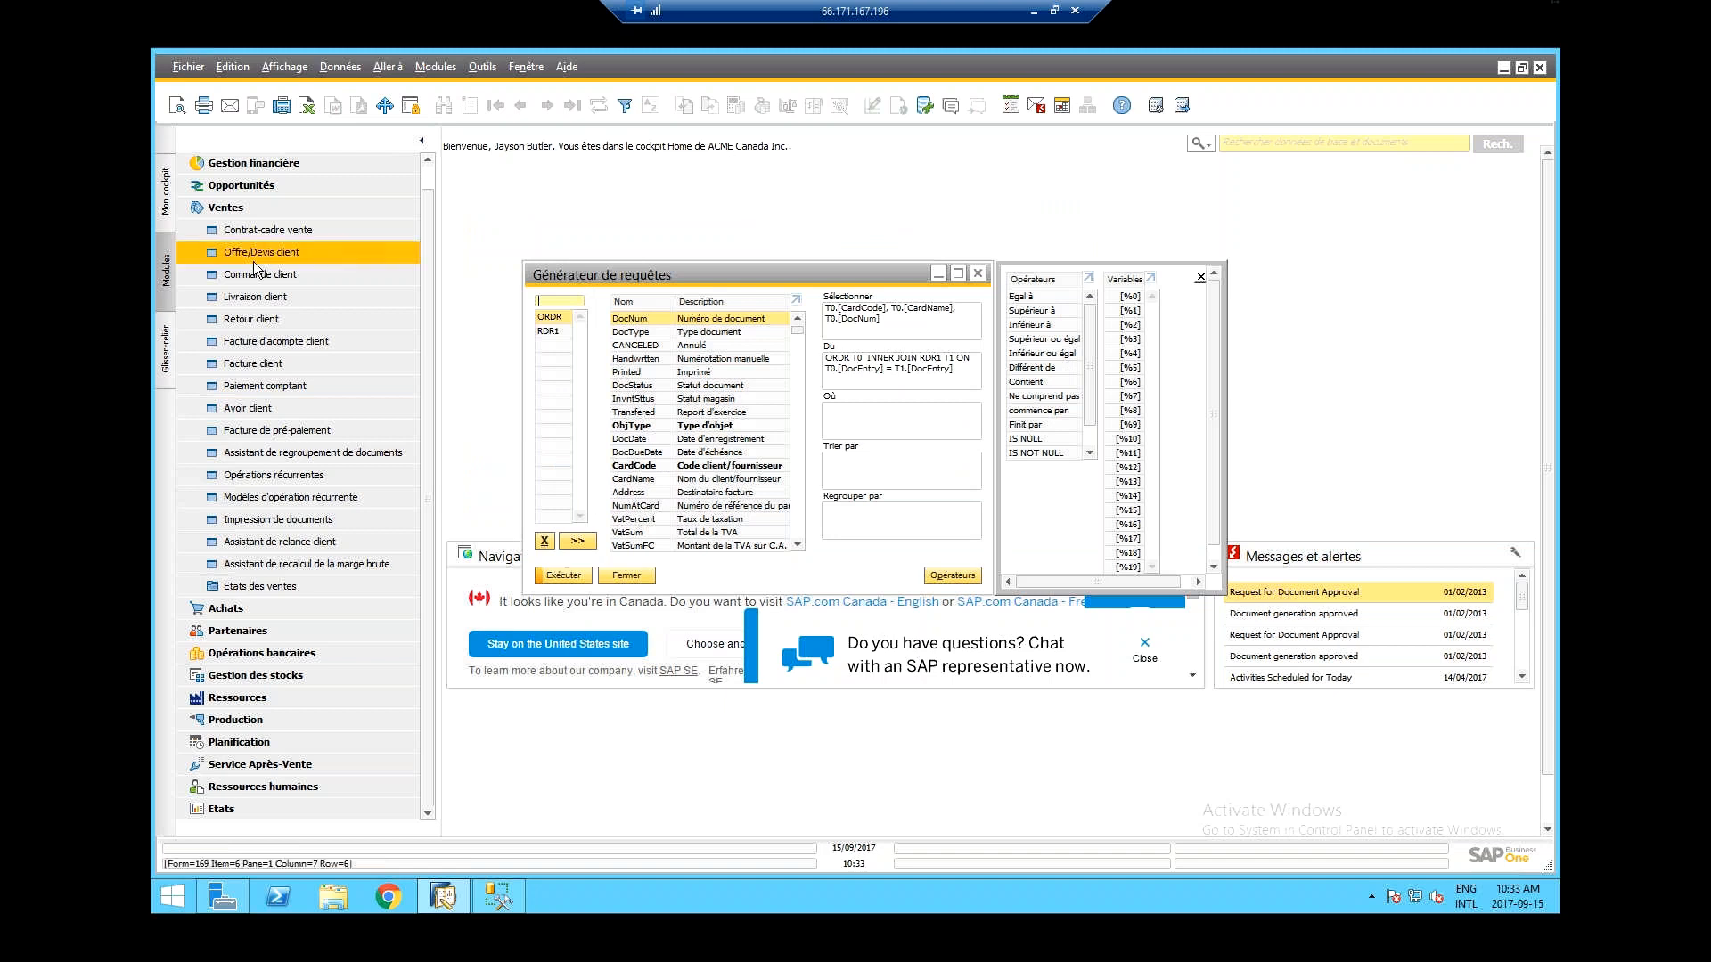
- Open the last customer order, check which field holds its posting date, and minimize the order window
left_click(253, 274)
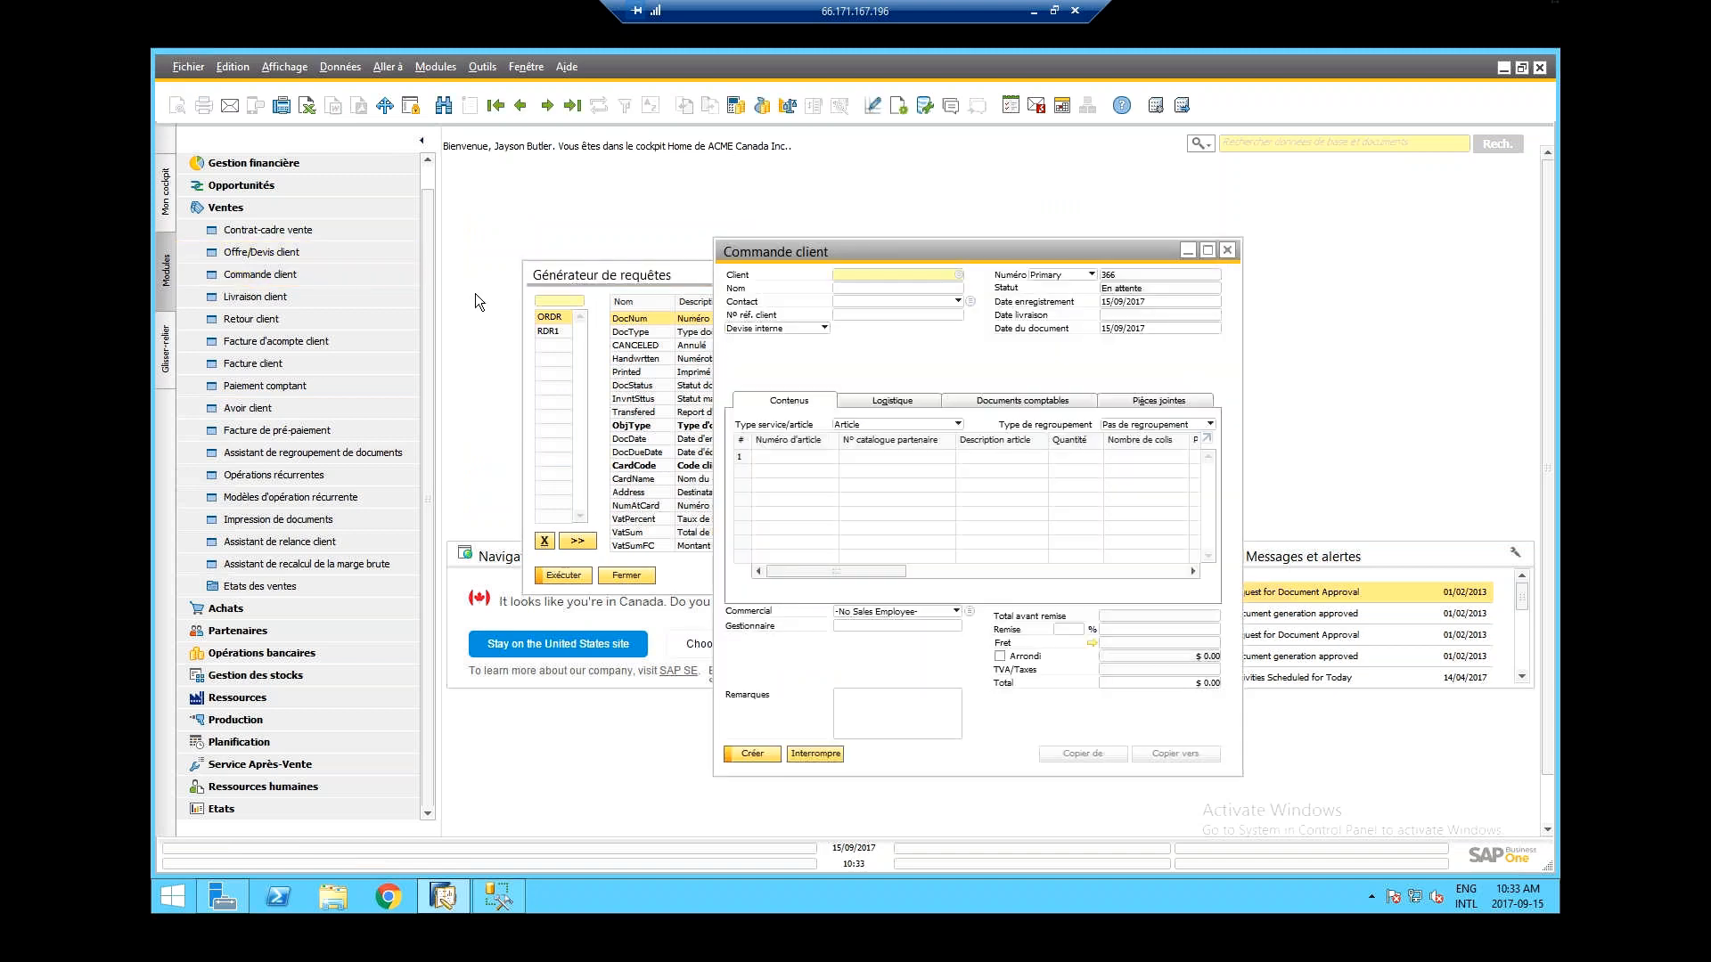
key("ctrl+Page_Down")
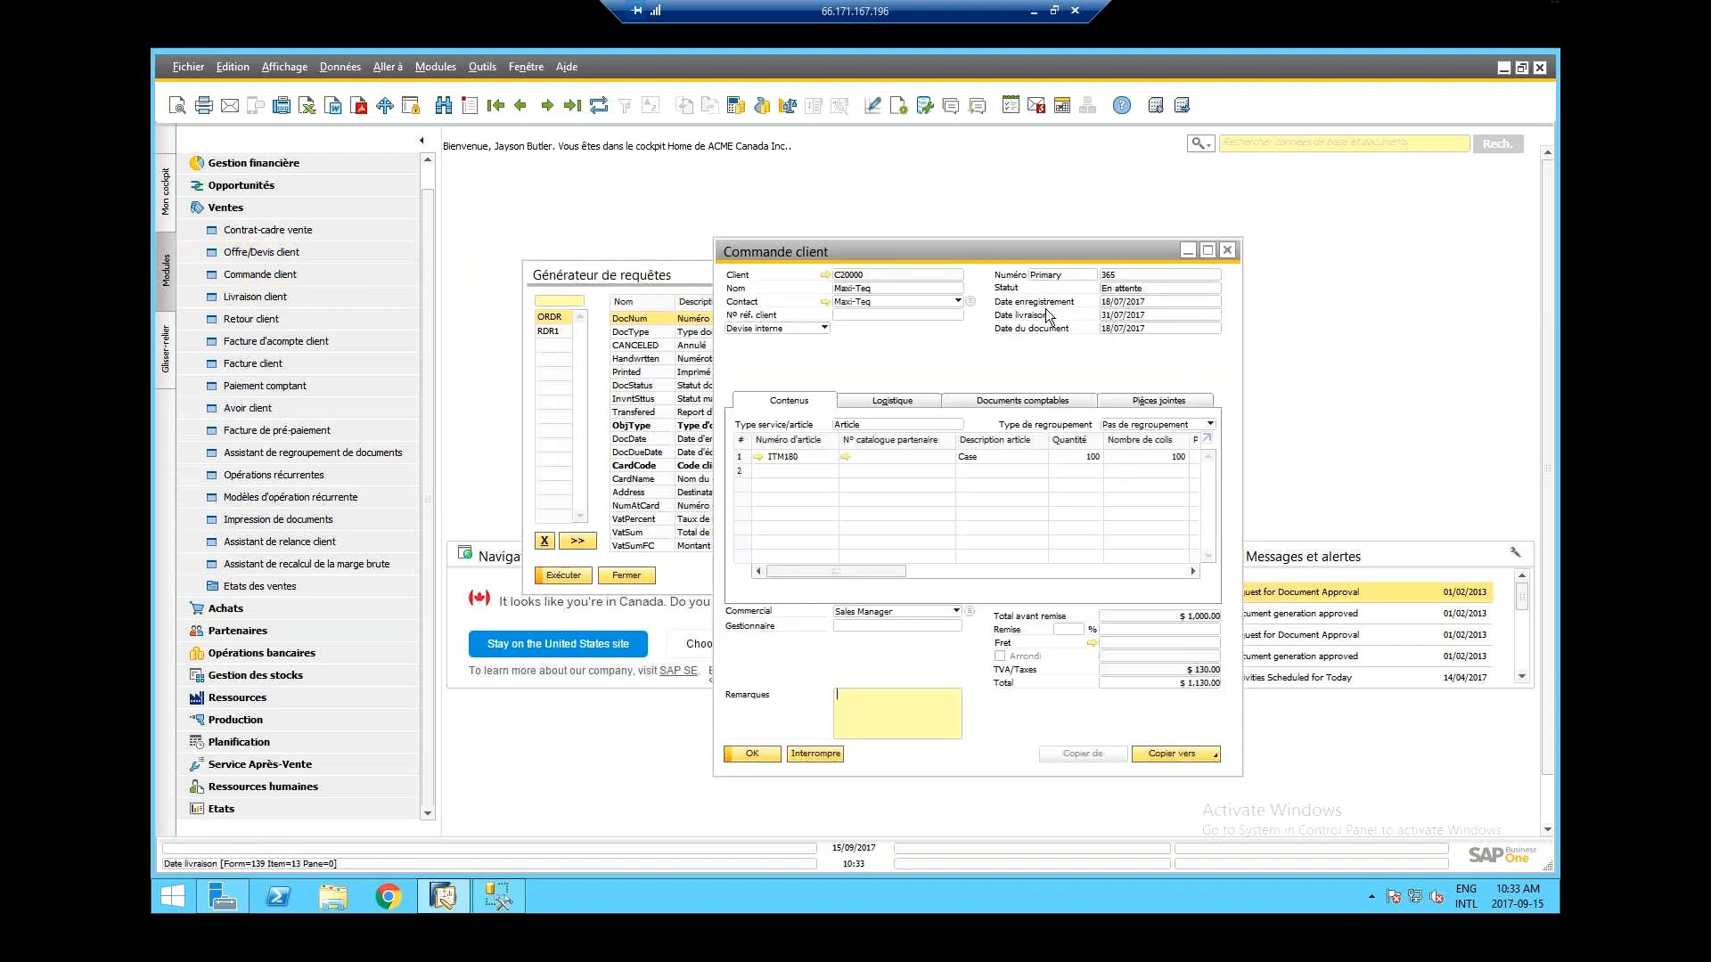
mouse_move(1114, 318)
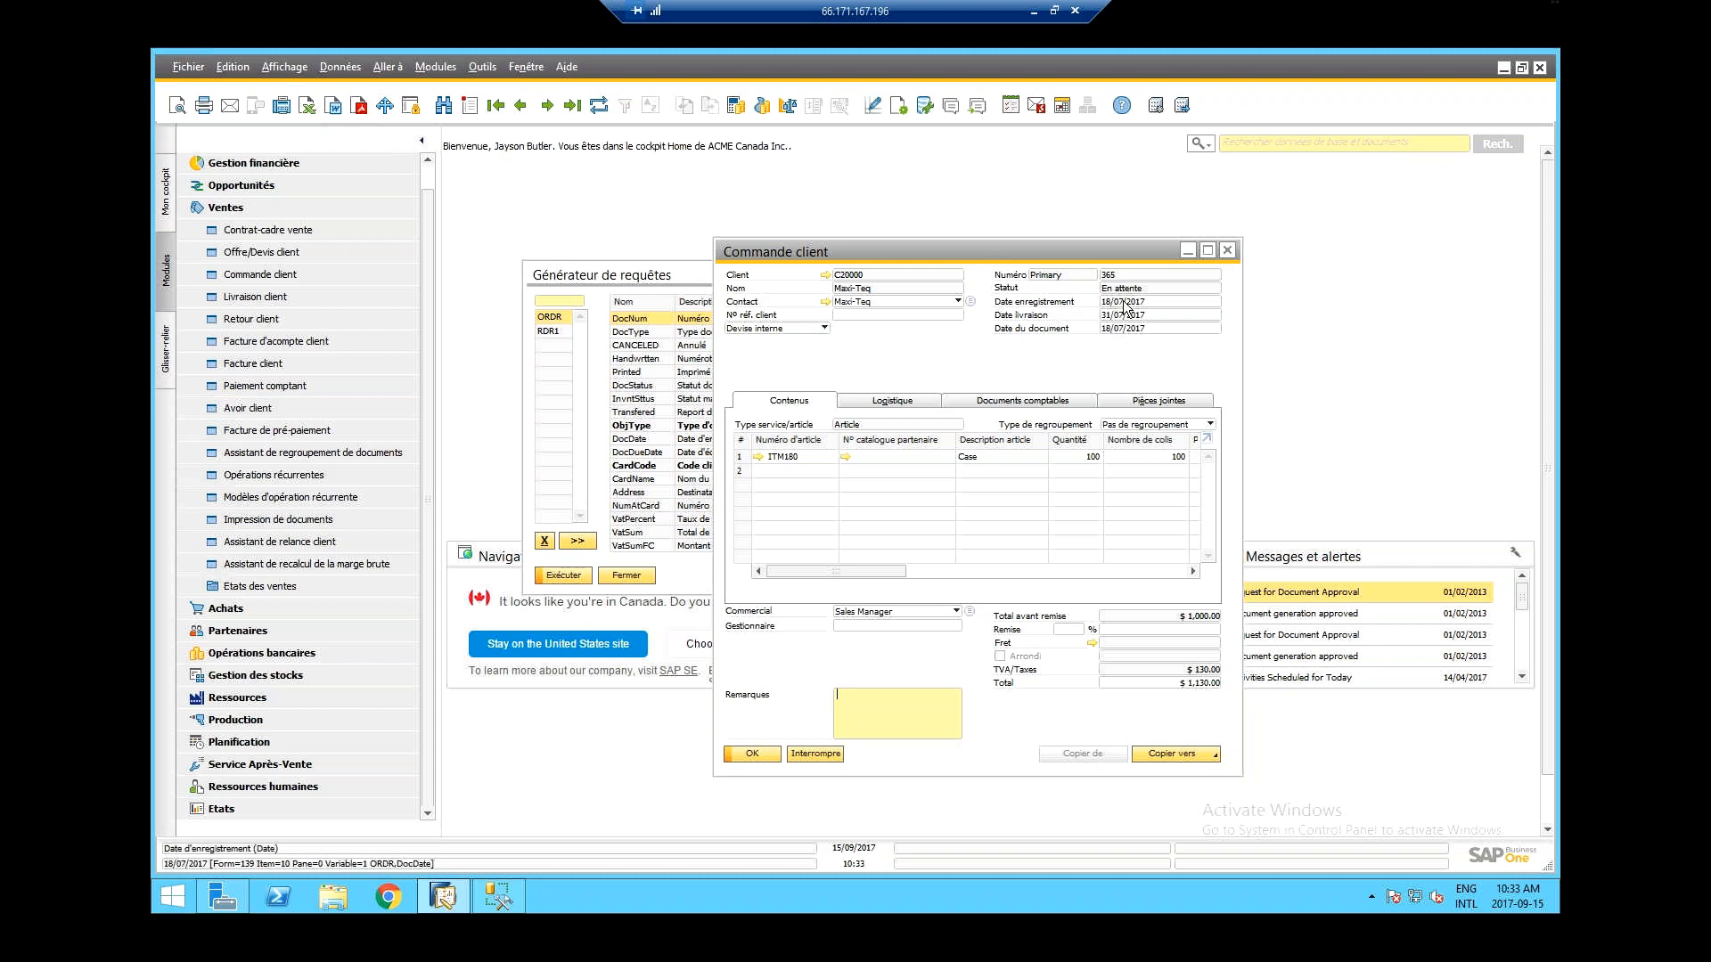
left_click(1187, 252)
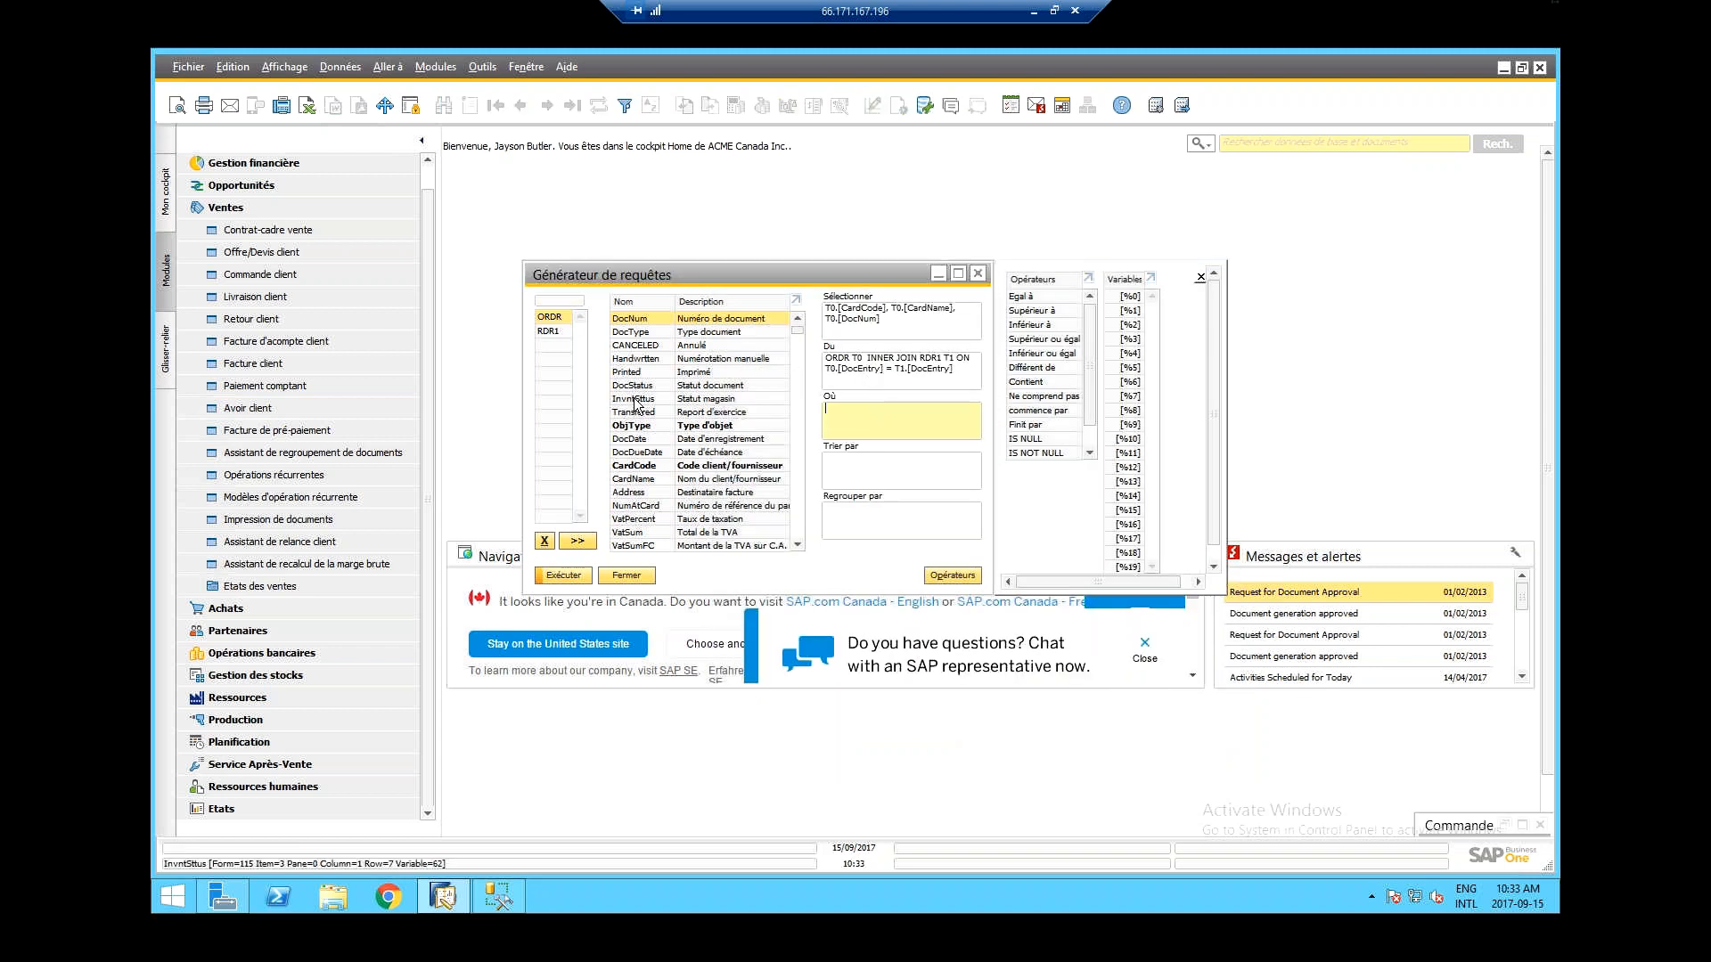
- Add the condition T0.[DocDate] > [%0] to the query's WHERE clause
double_click(643, 441)
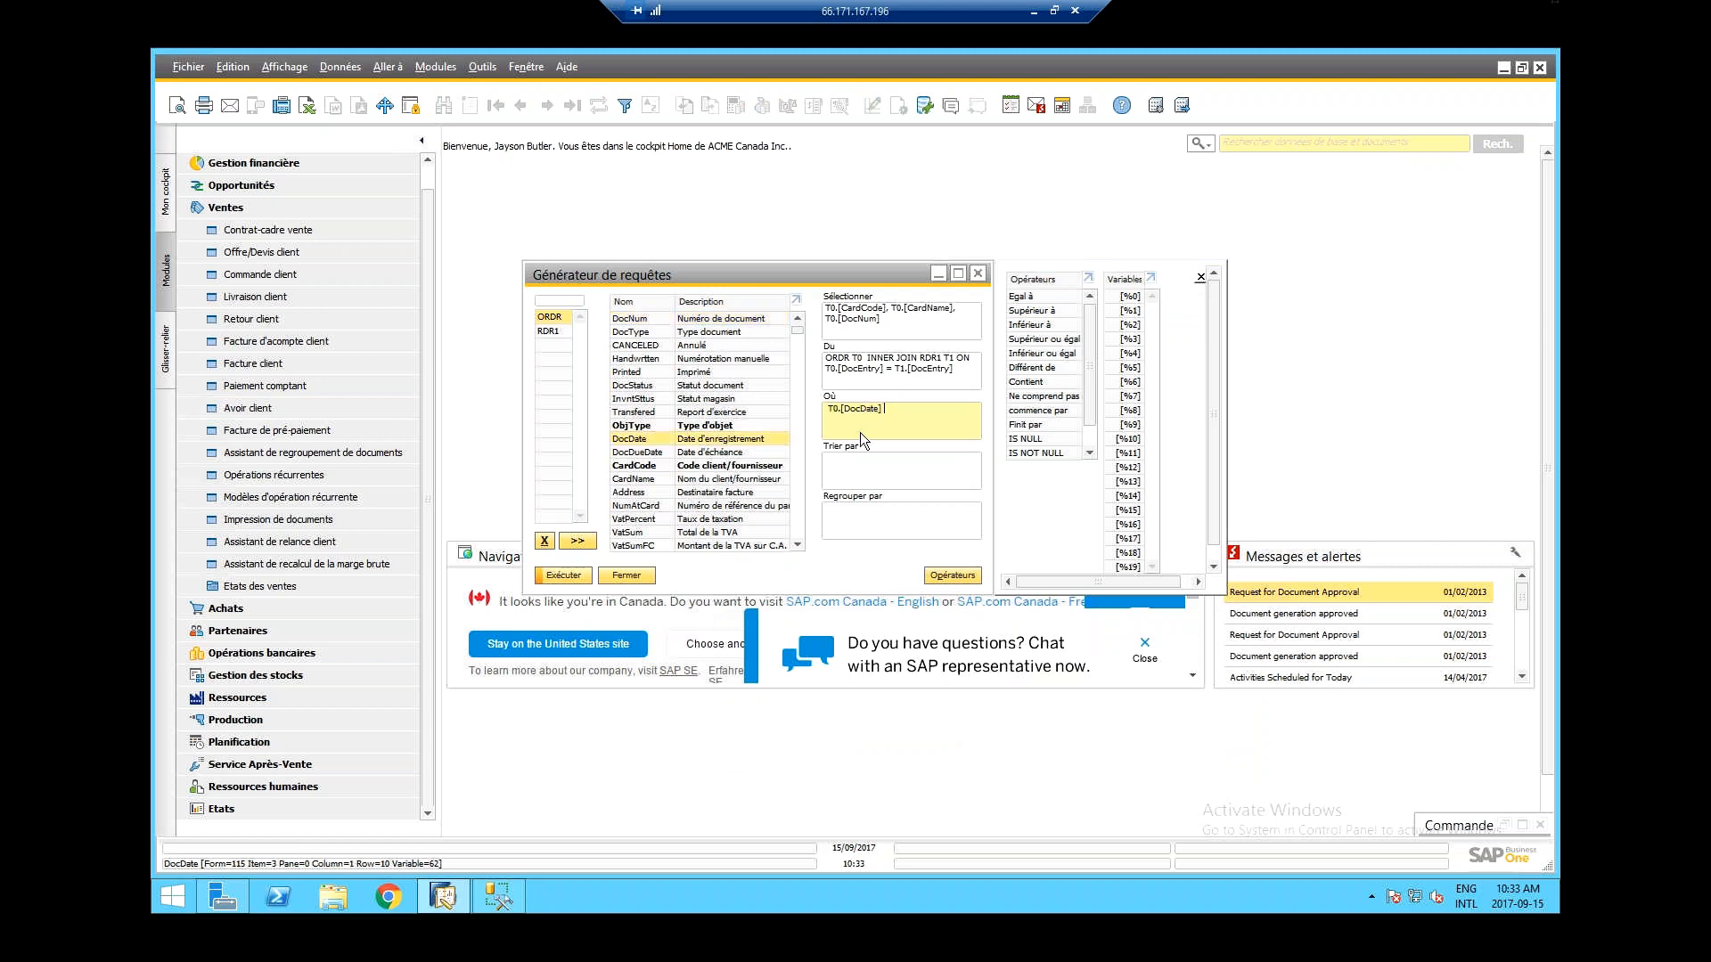
double_click(1047, 312)
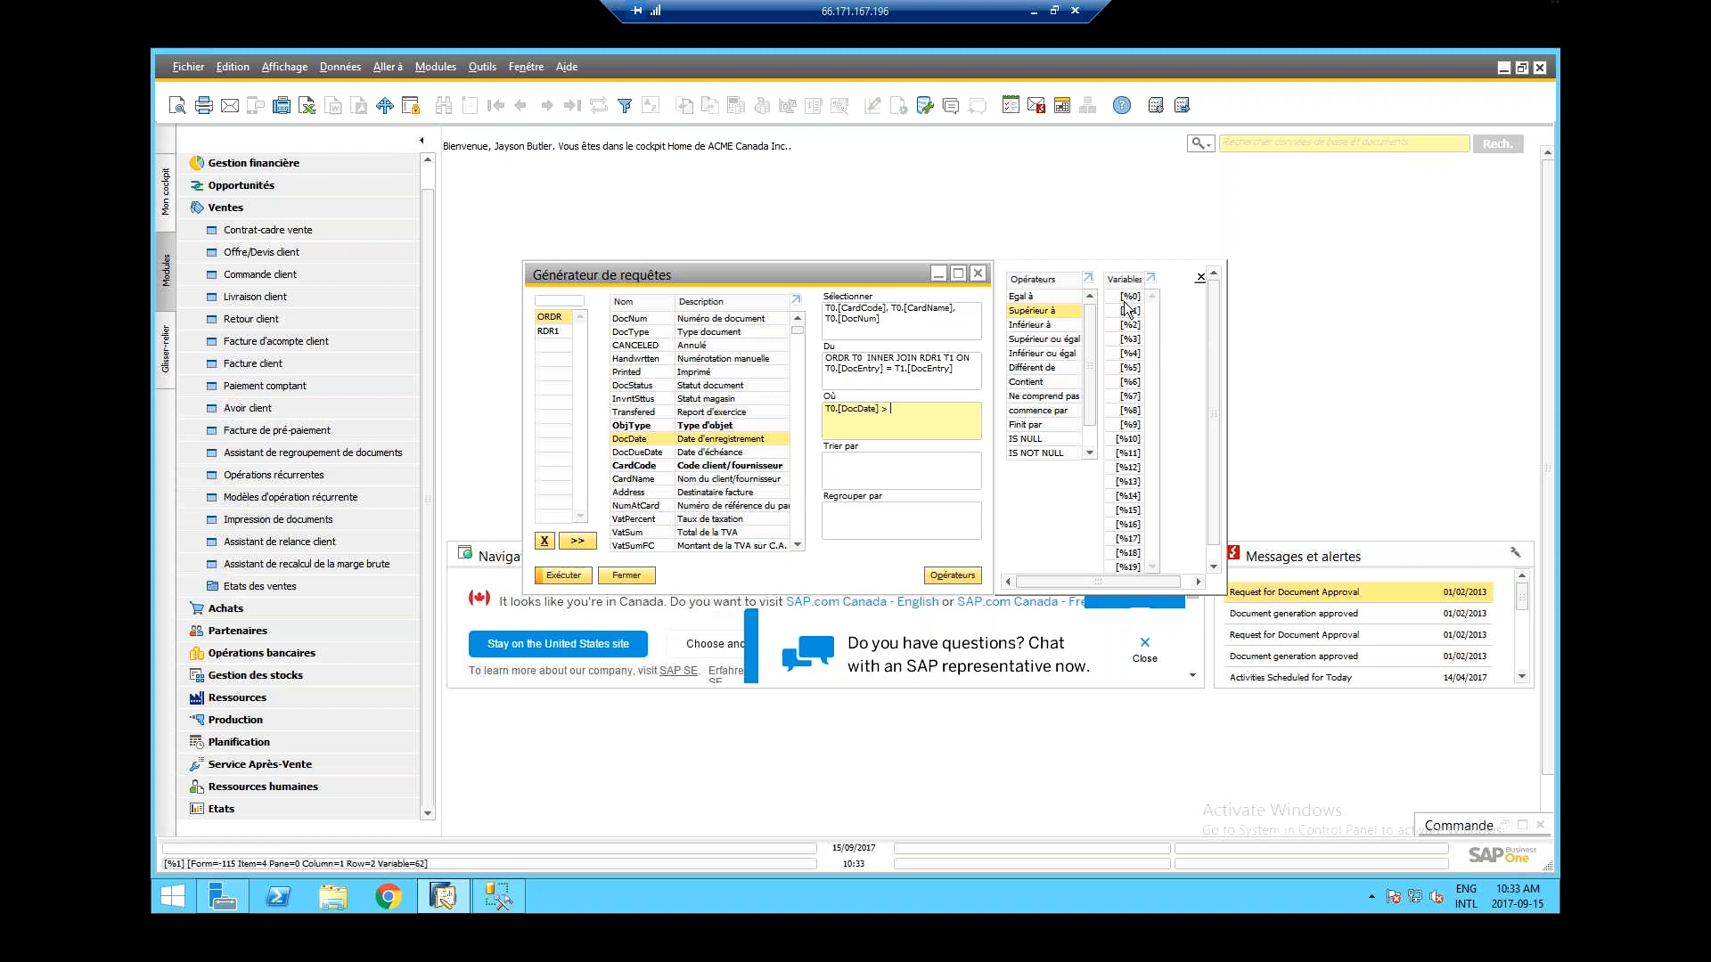
double_click(1129, 296)
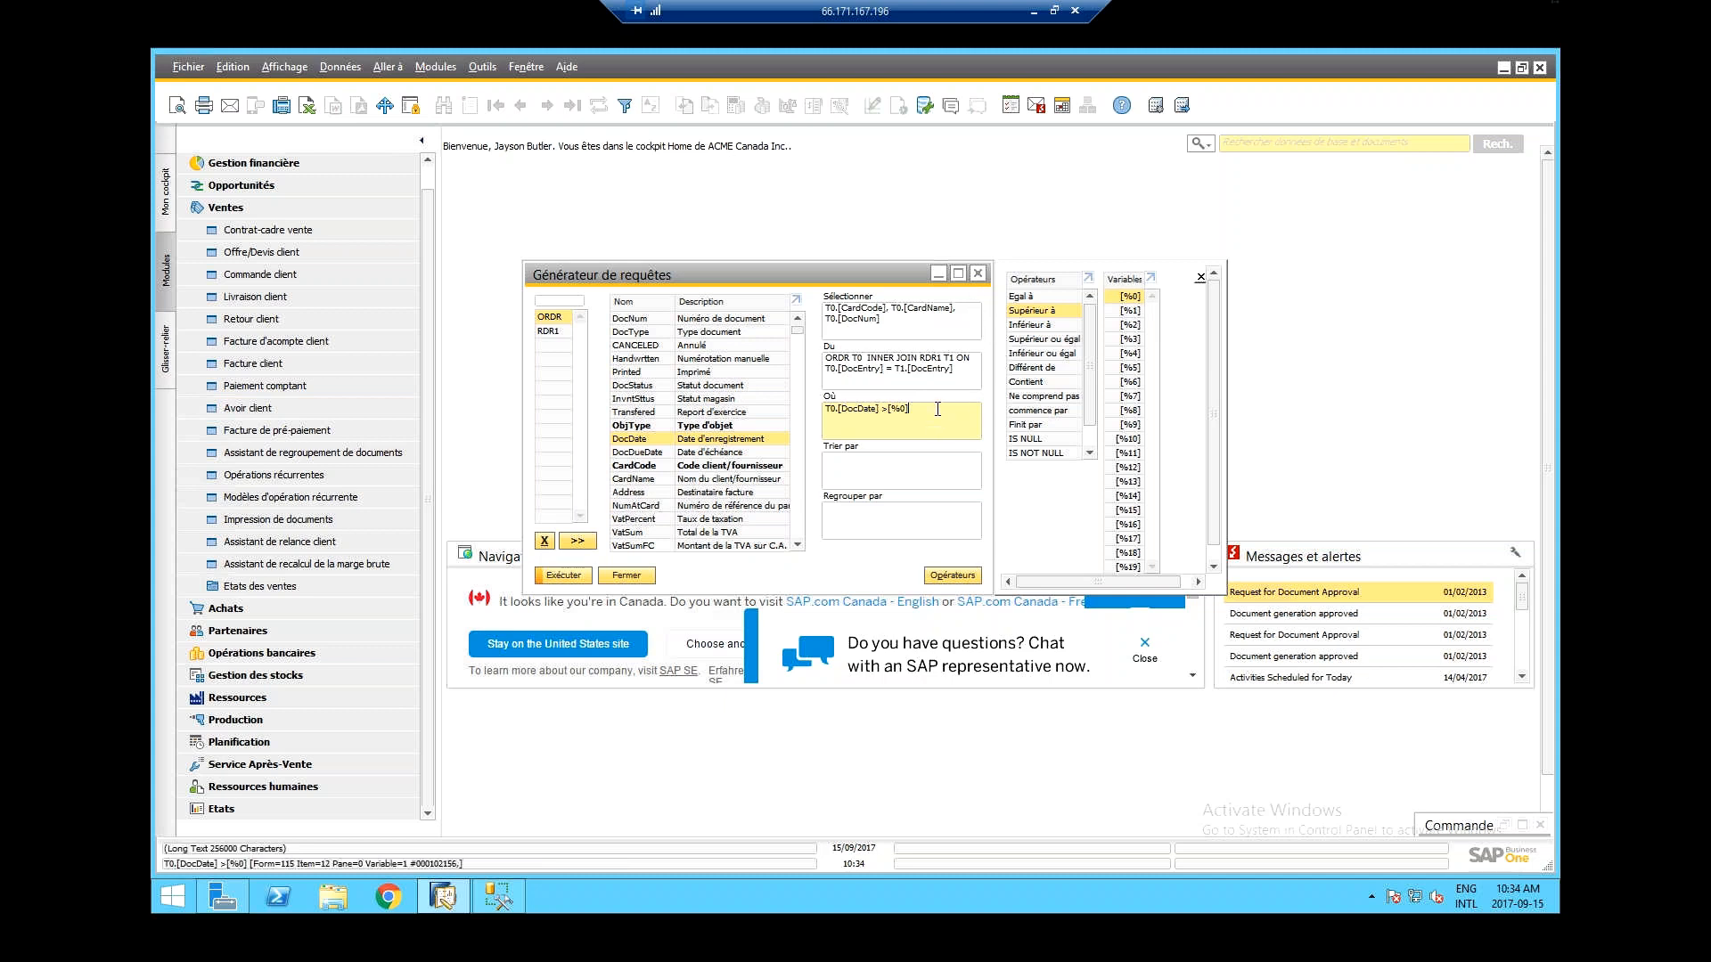
type("AS")
key("BackSpace")
key("BackSpace")
key("BackSpace")
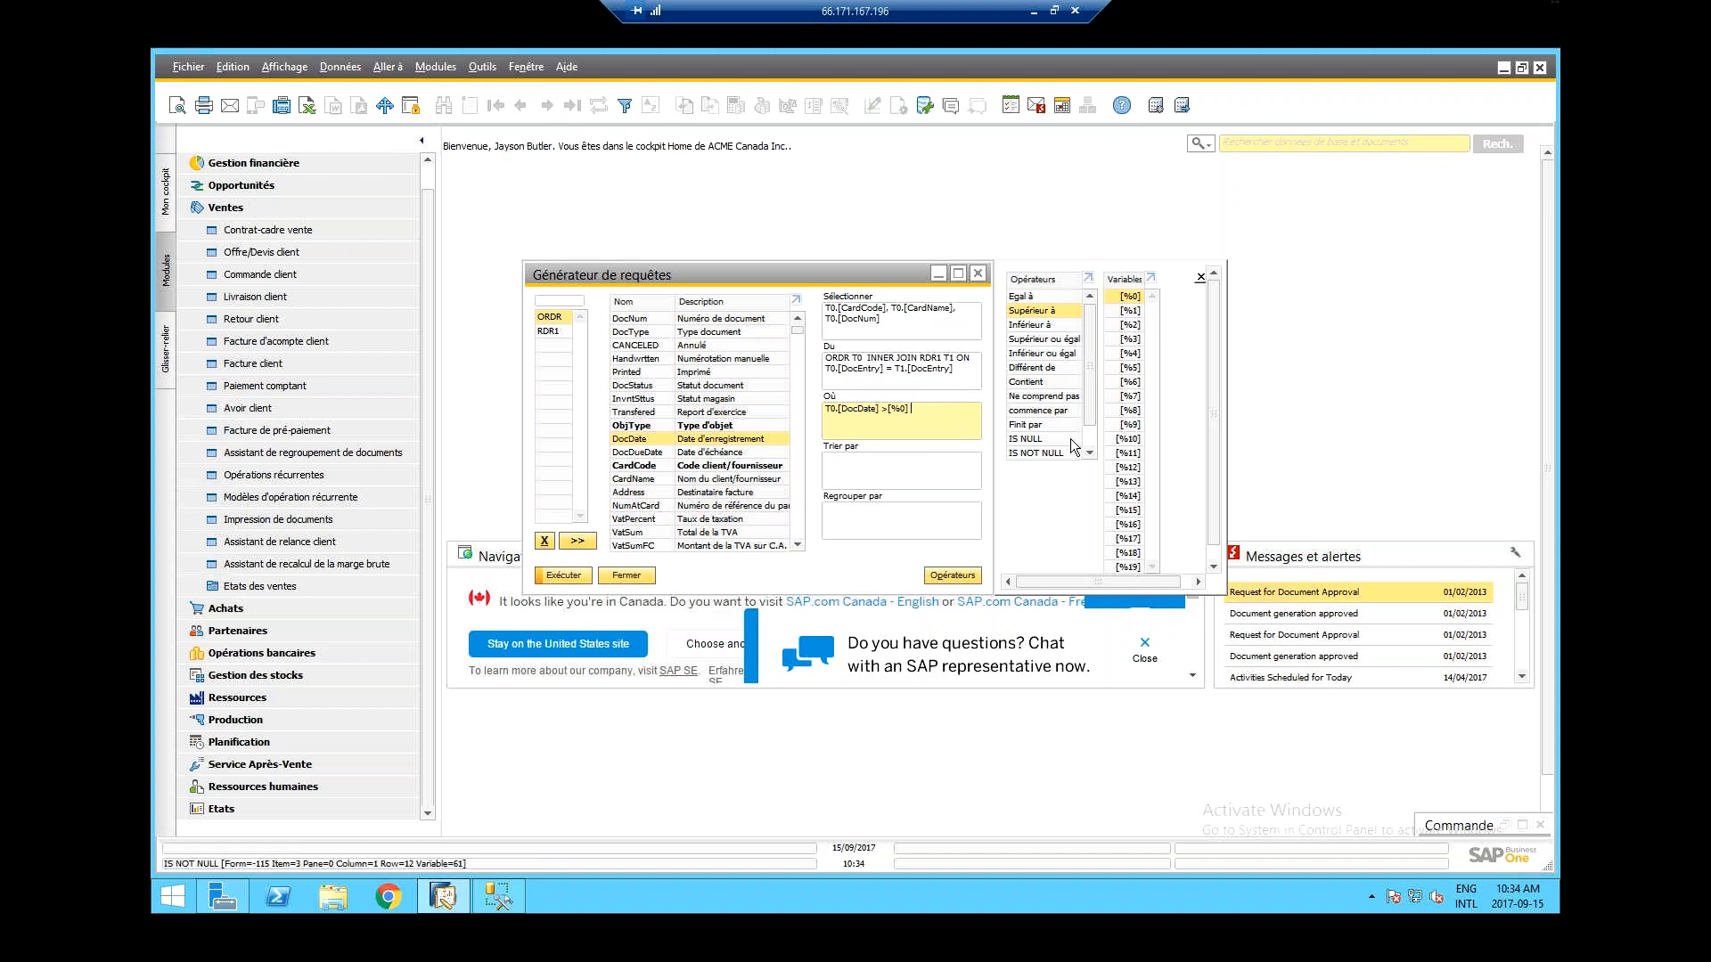
- Try to extend the WHERE clause with AND and the upper date condition T0.[DocDate] < [%1]
scroll(1082, 443, "down", 1)
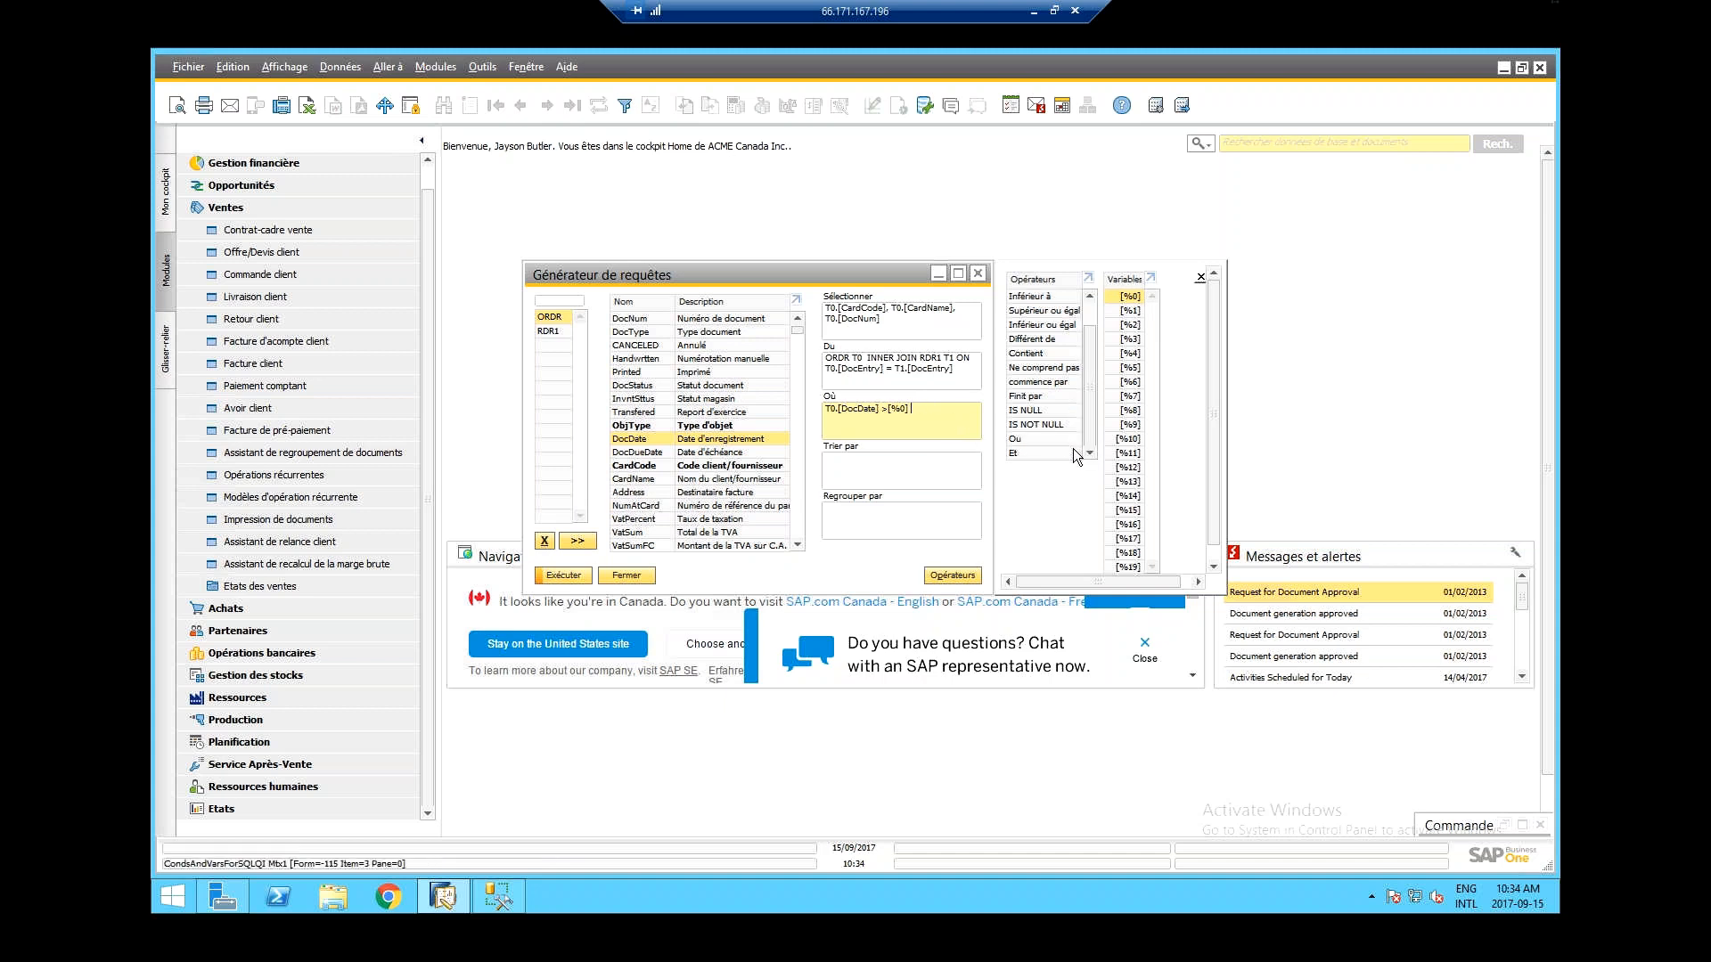
double_click(1064, 451)
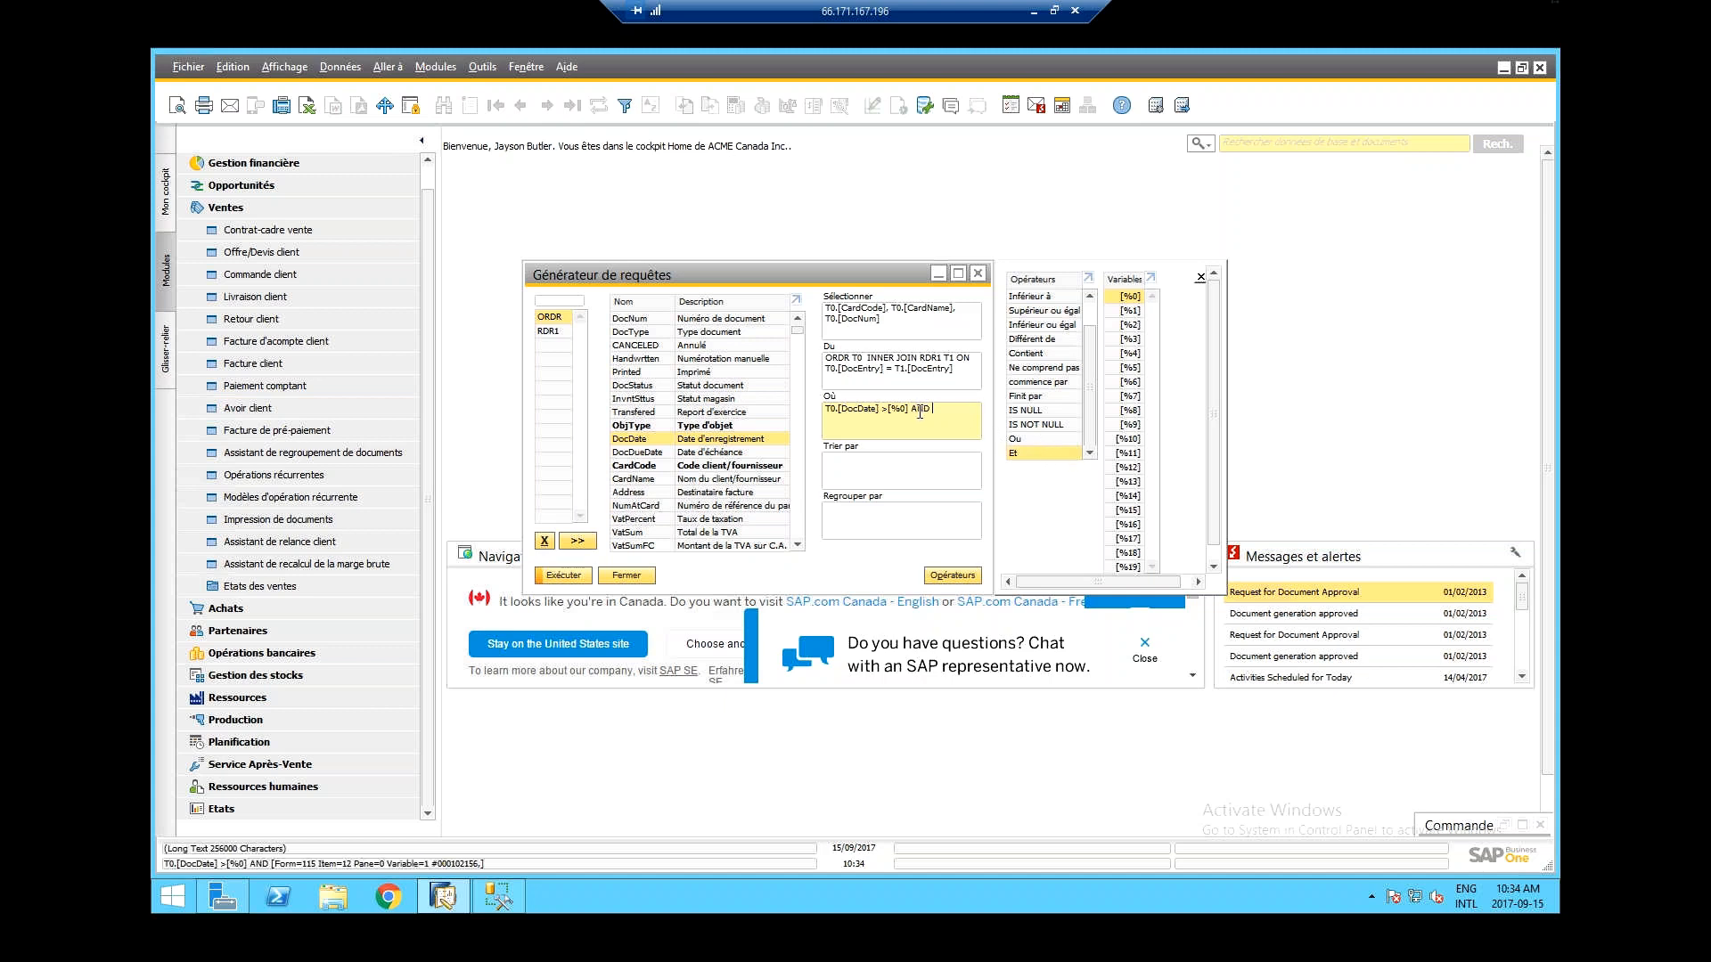
left_click(1051, 300)
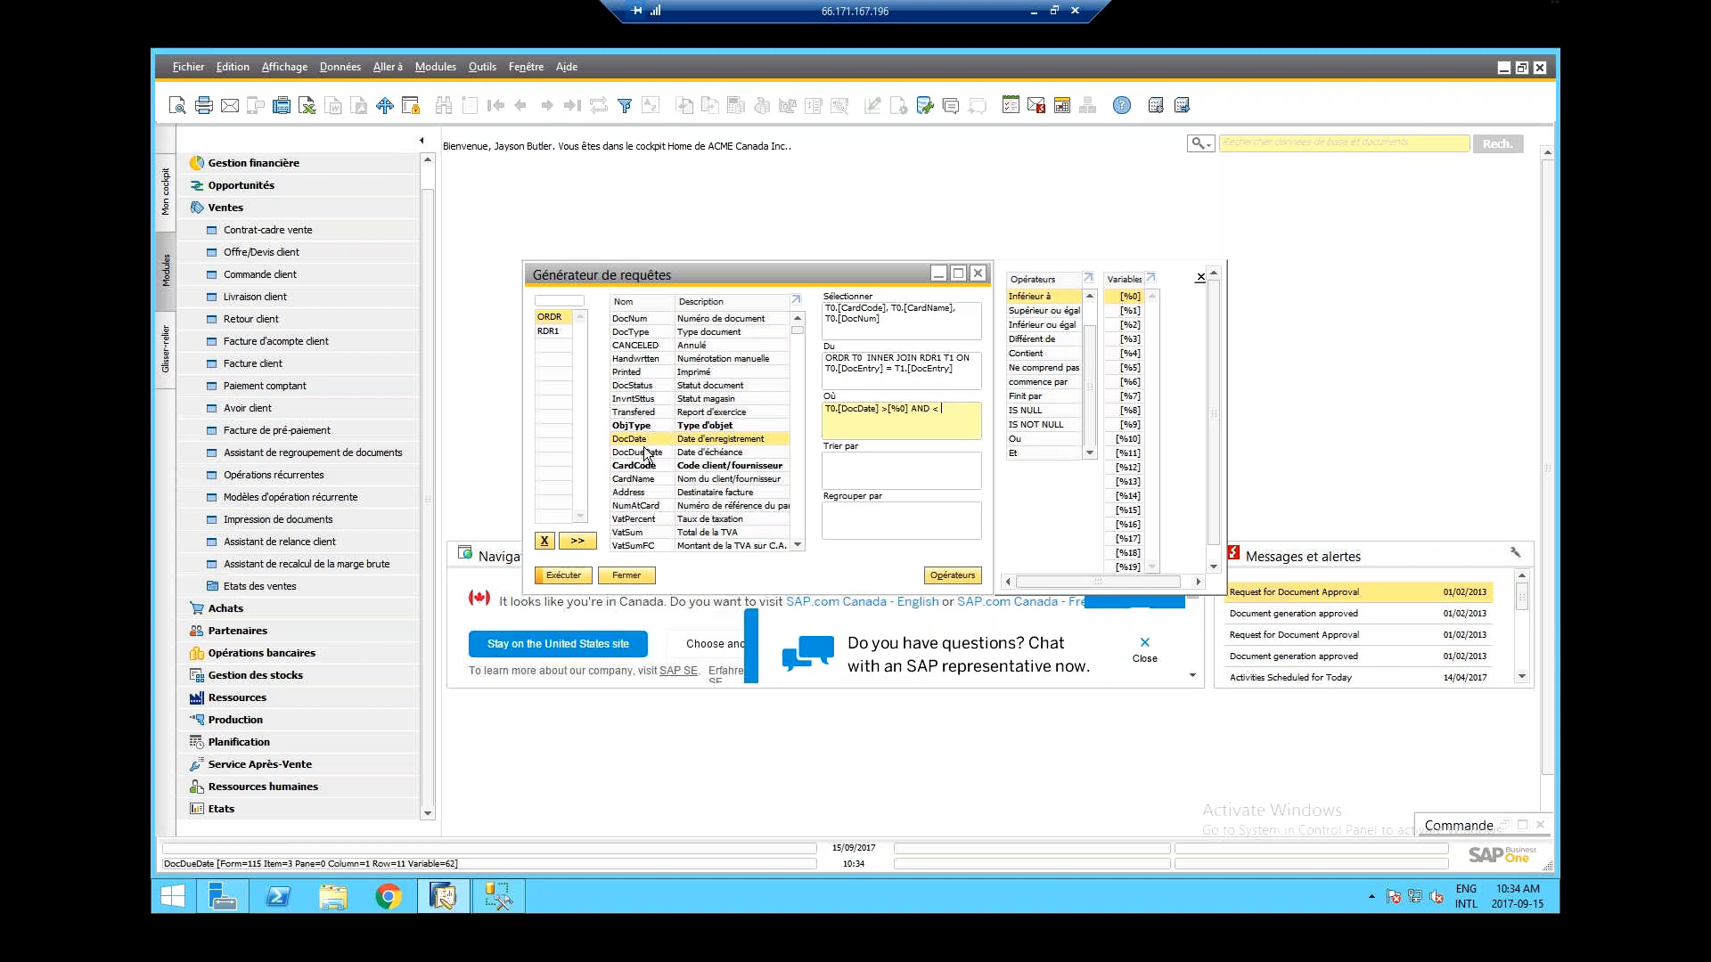
double_click(642, 440)
double_click(1036, 296)
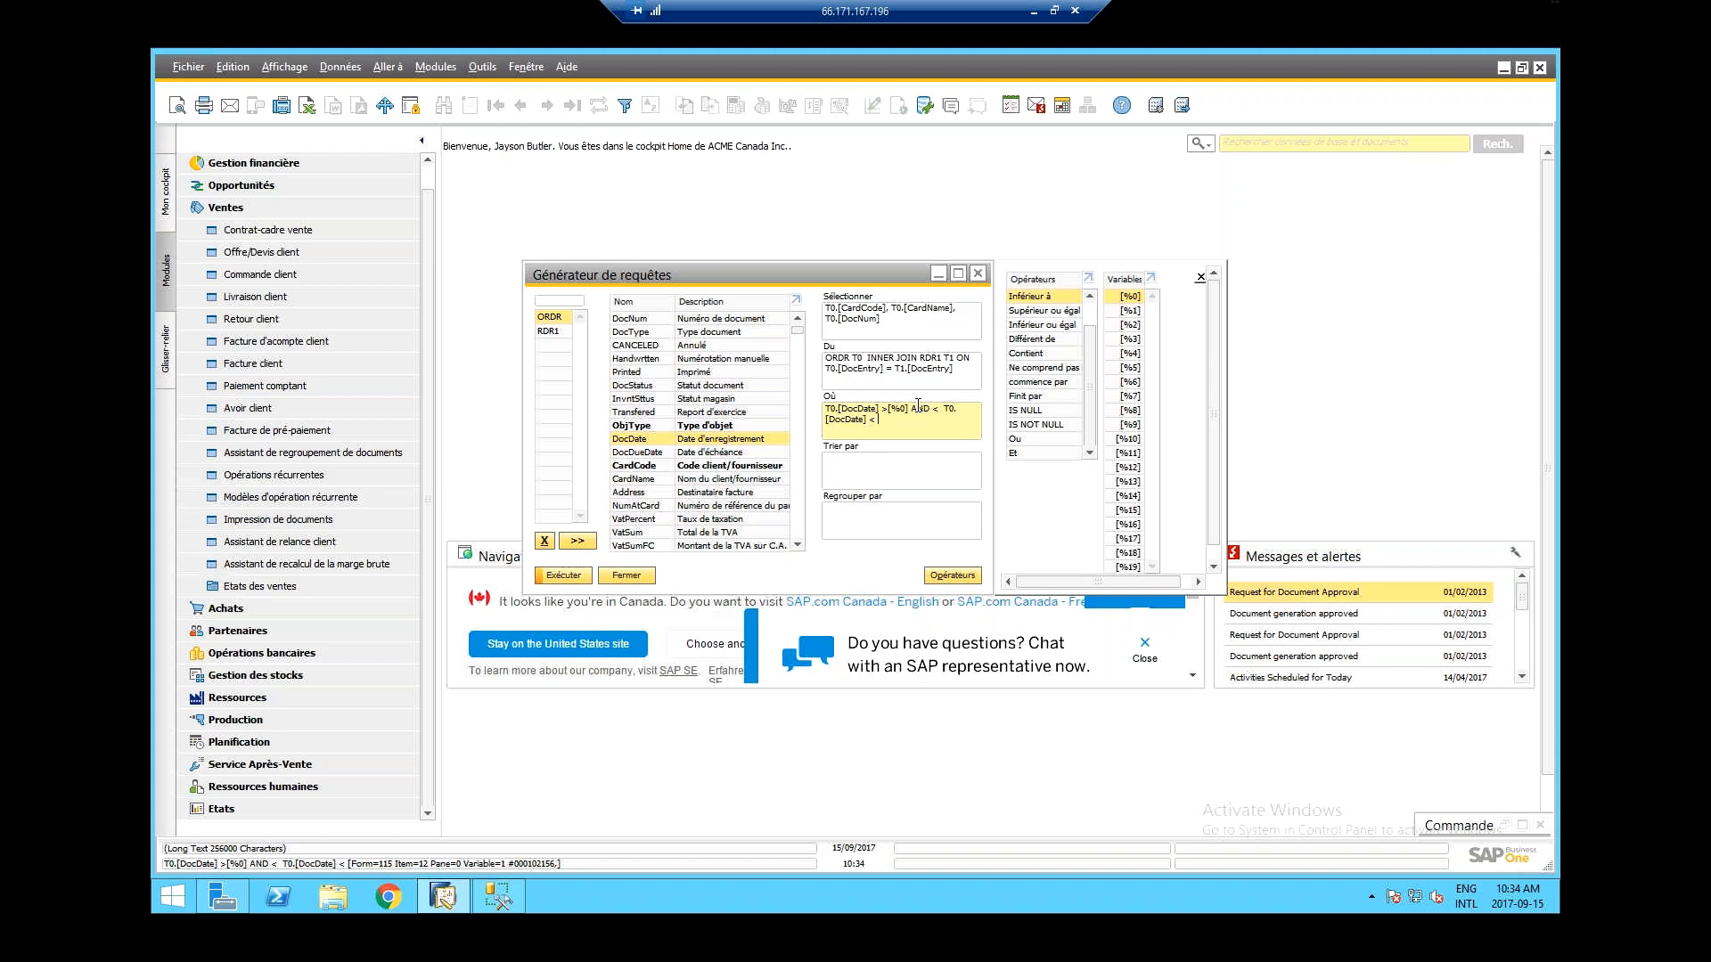
double_click(1129, 311)
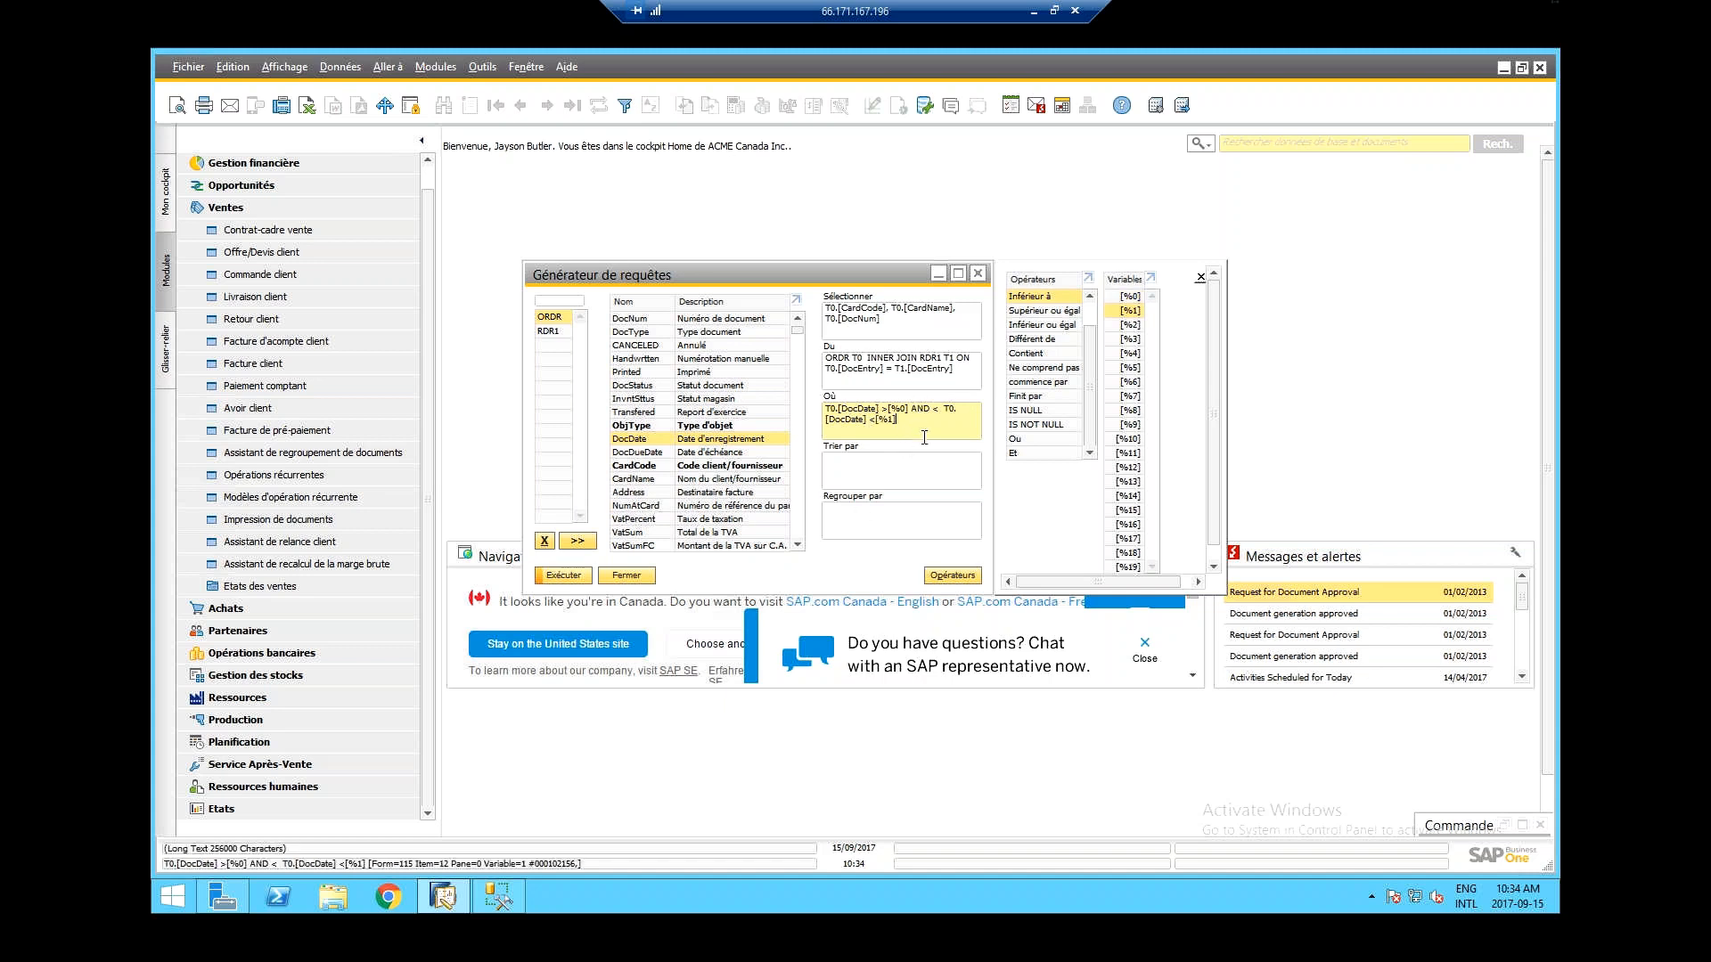
- Run the query and fill the posting-date criteria from the existing values with 10/01/2006 and 09/10/2011
left_click(564, 576)
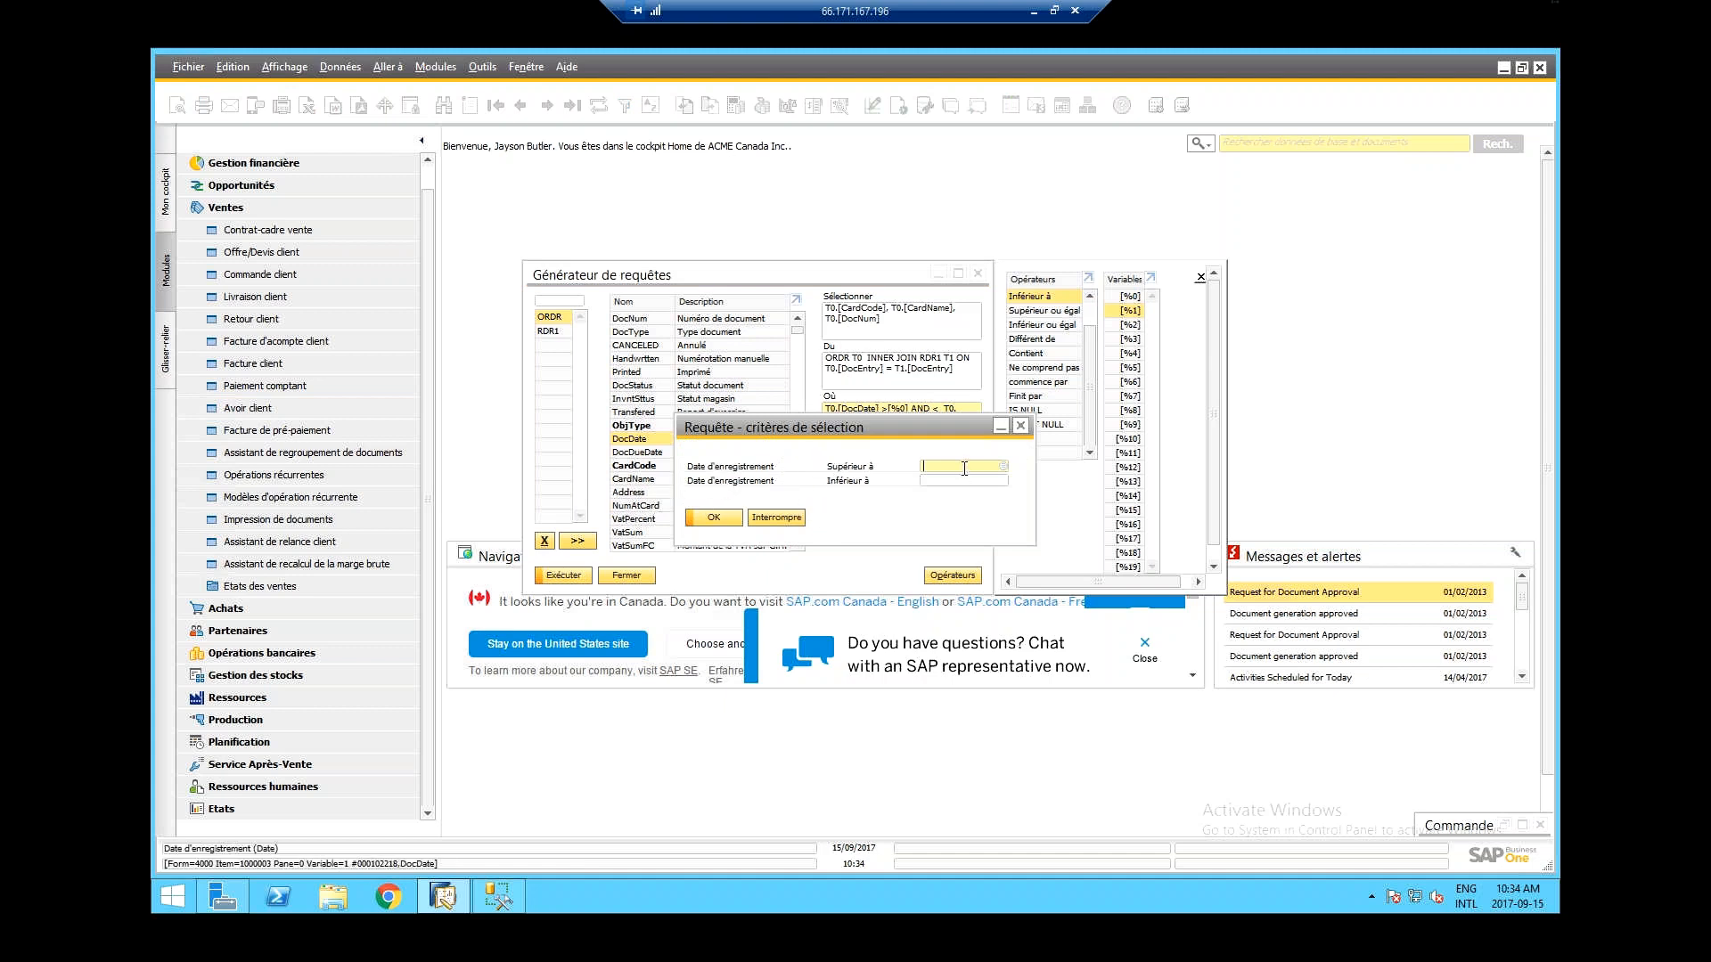
key("Tab")
key("Down")
key("Up")
key("Return")
key("Tab")
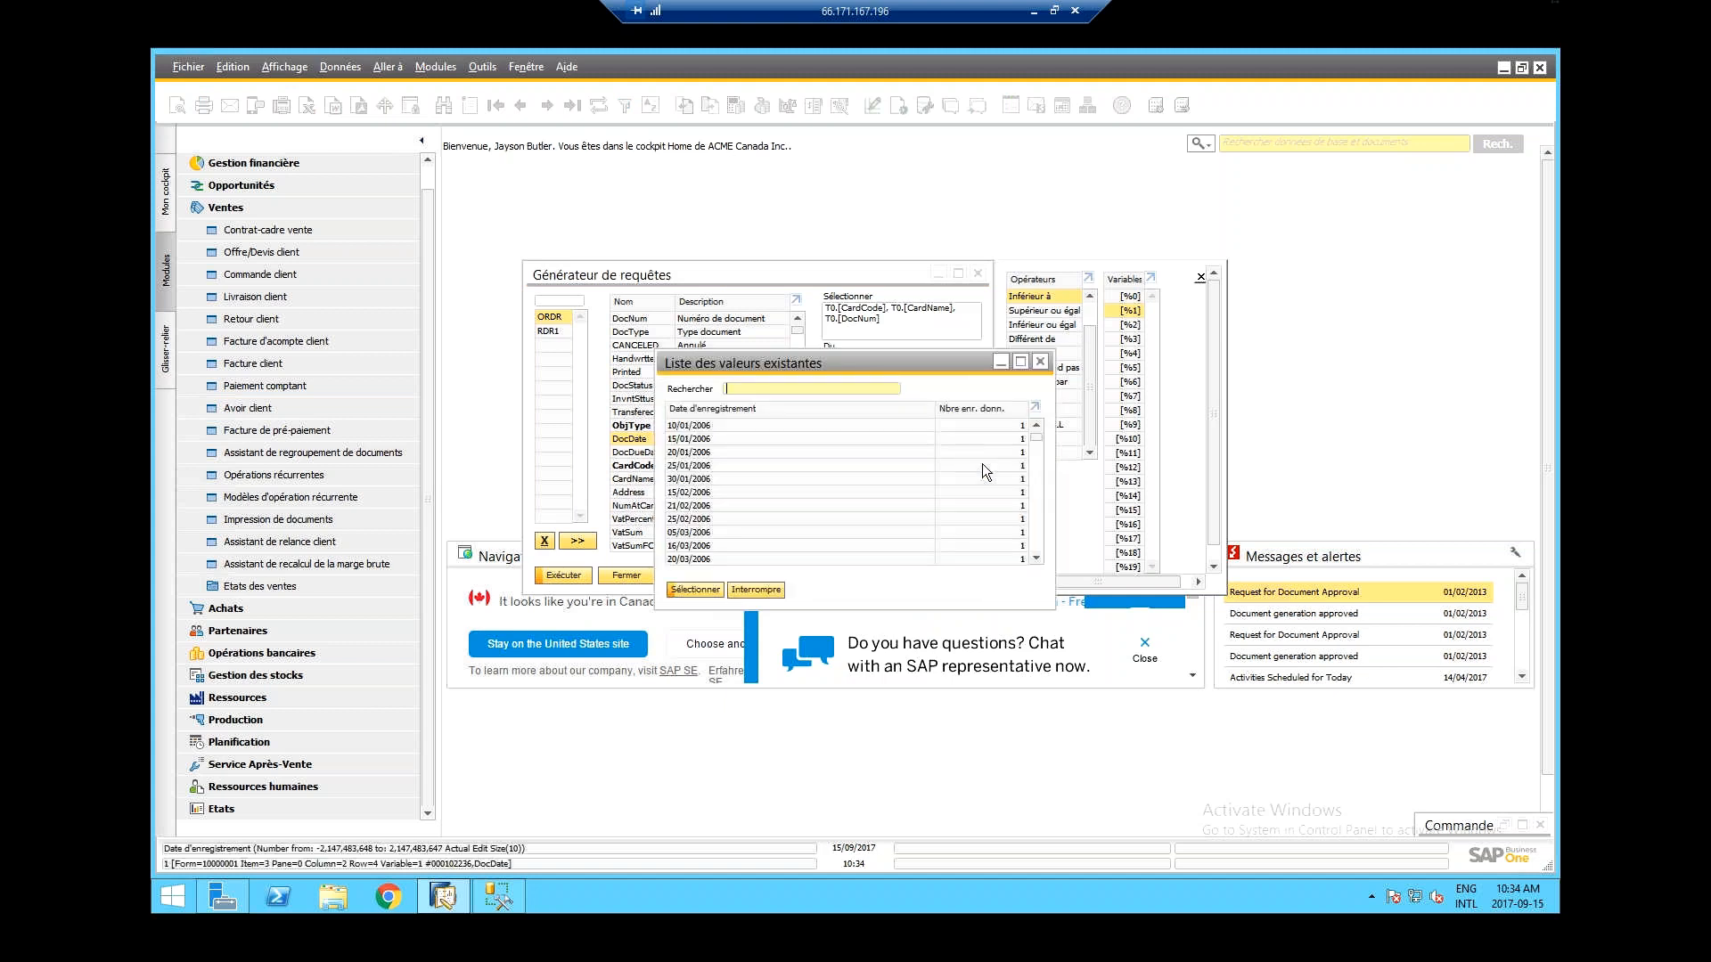
left_click_drag(1033, 442, 1040, 513)
left_click(759, 479)
double_click(759, 484)
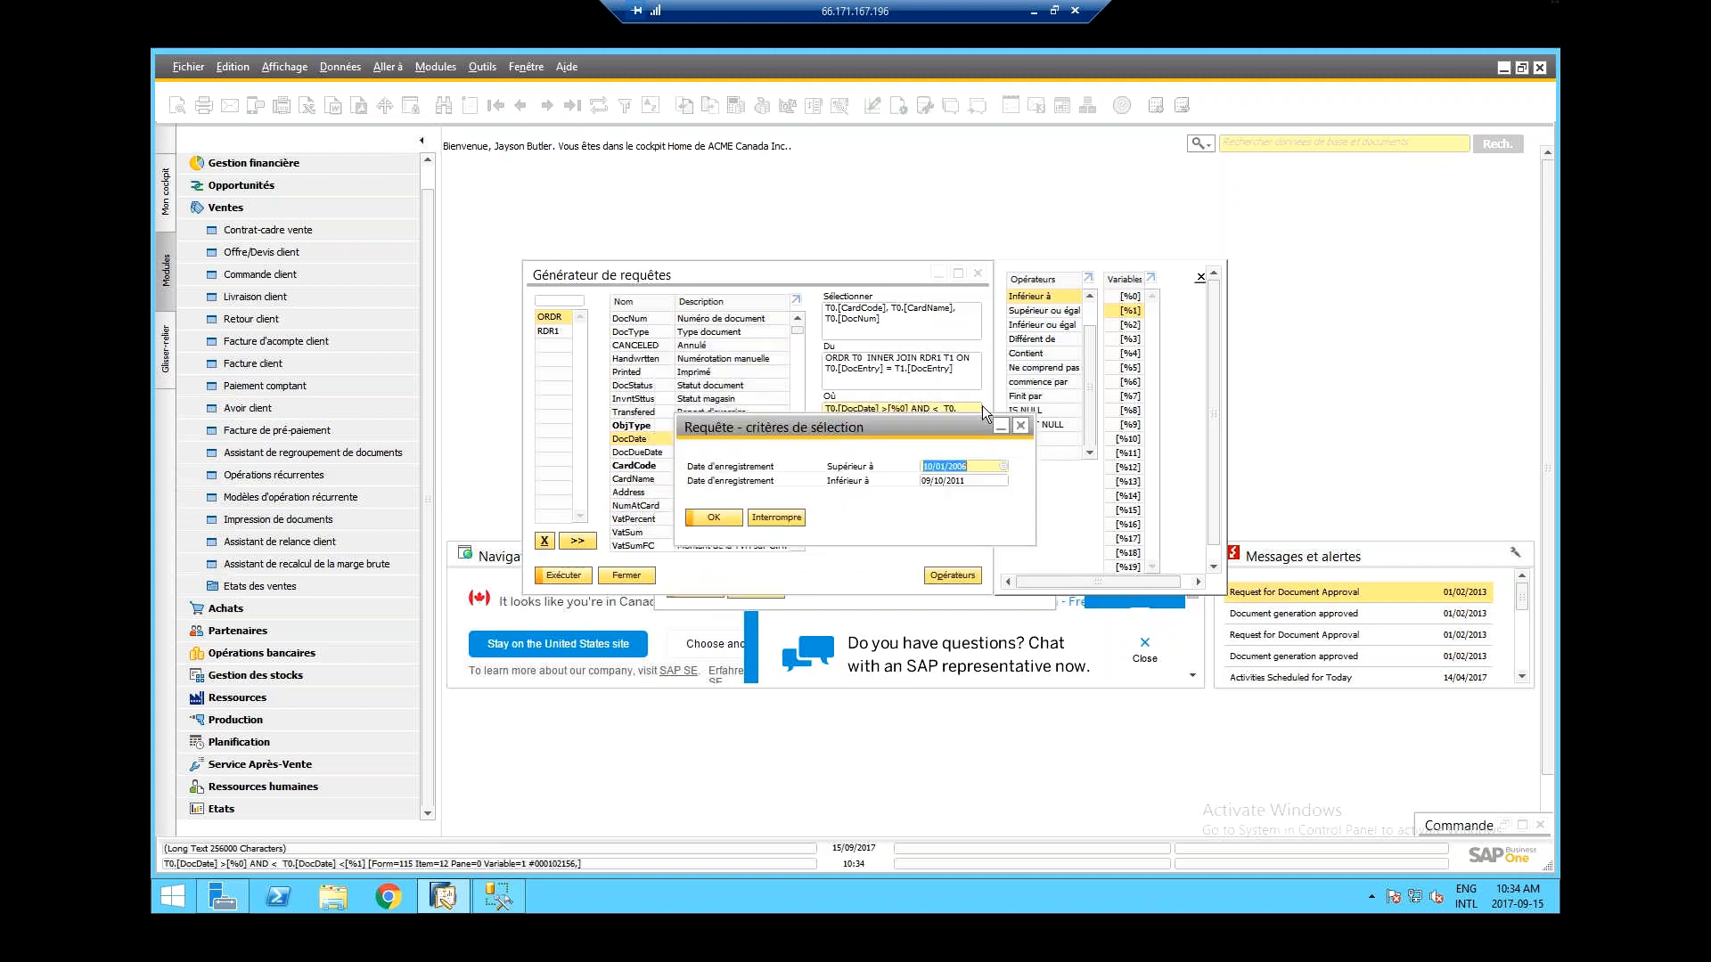
- Set the upper posting date to today's date, 15/09/2017, and launch the query with these criteria
type("t")
key("Tab")
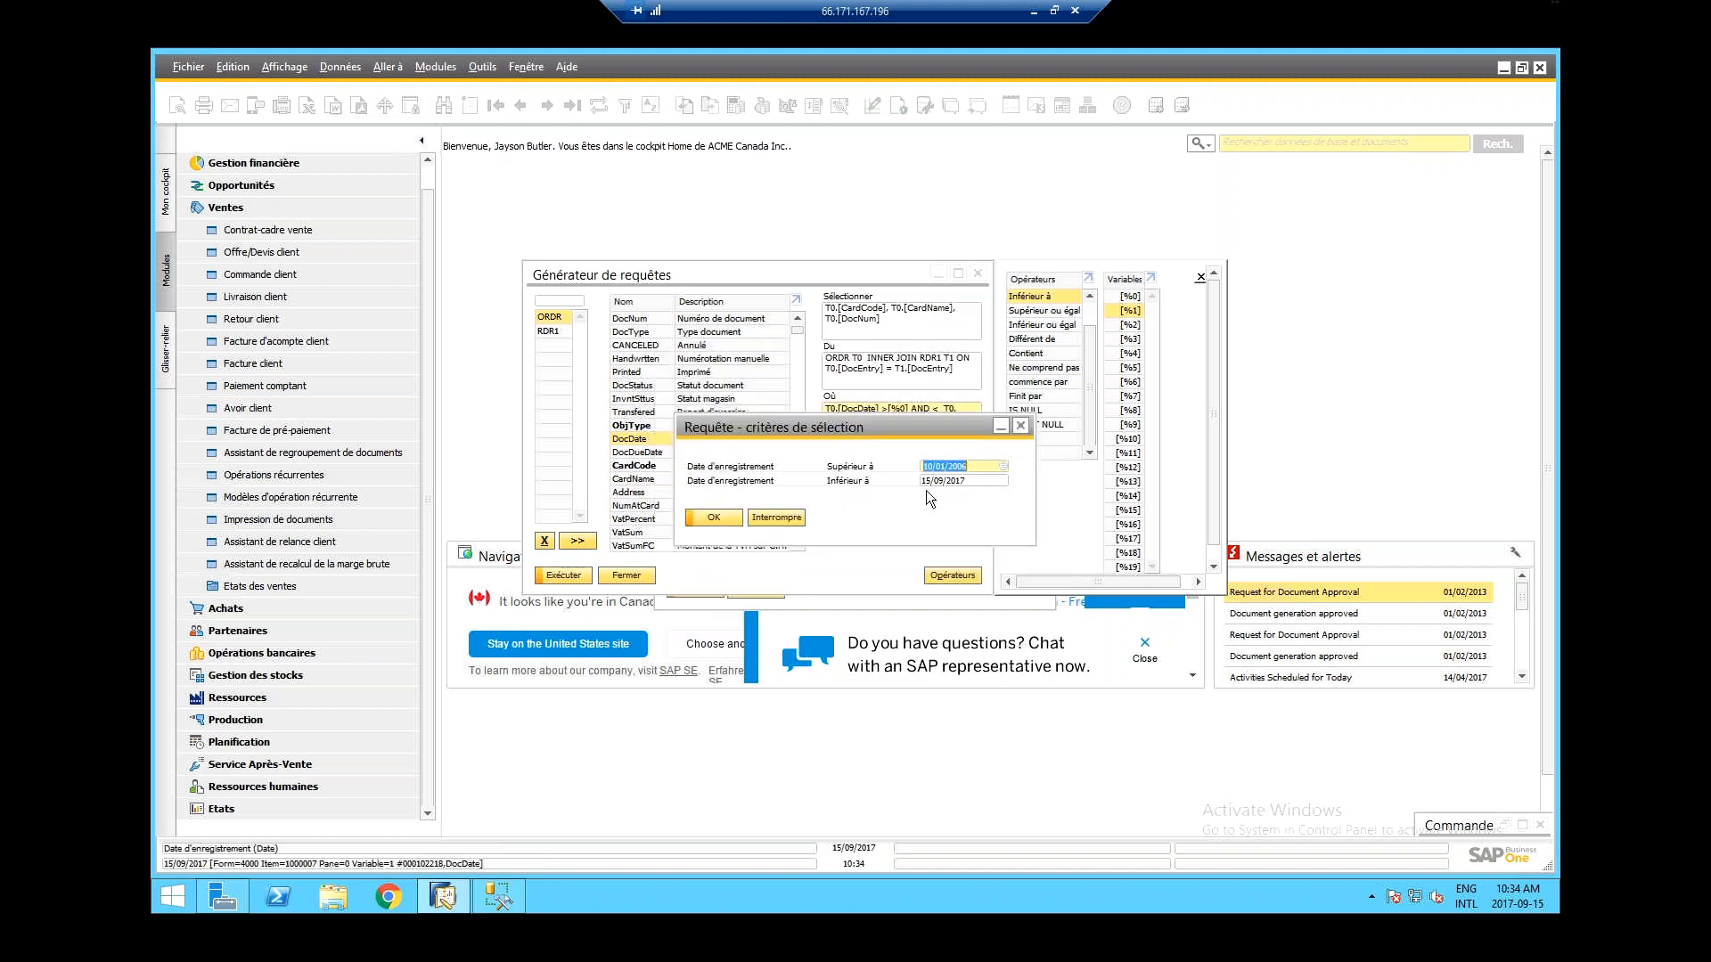
left_click(714, 517)
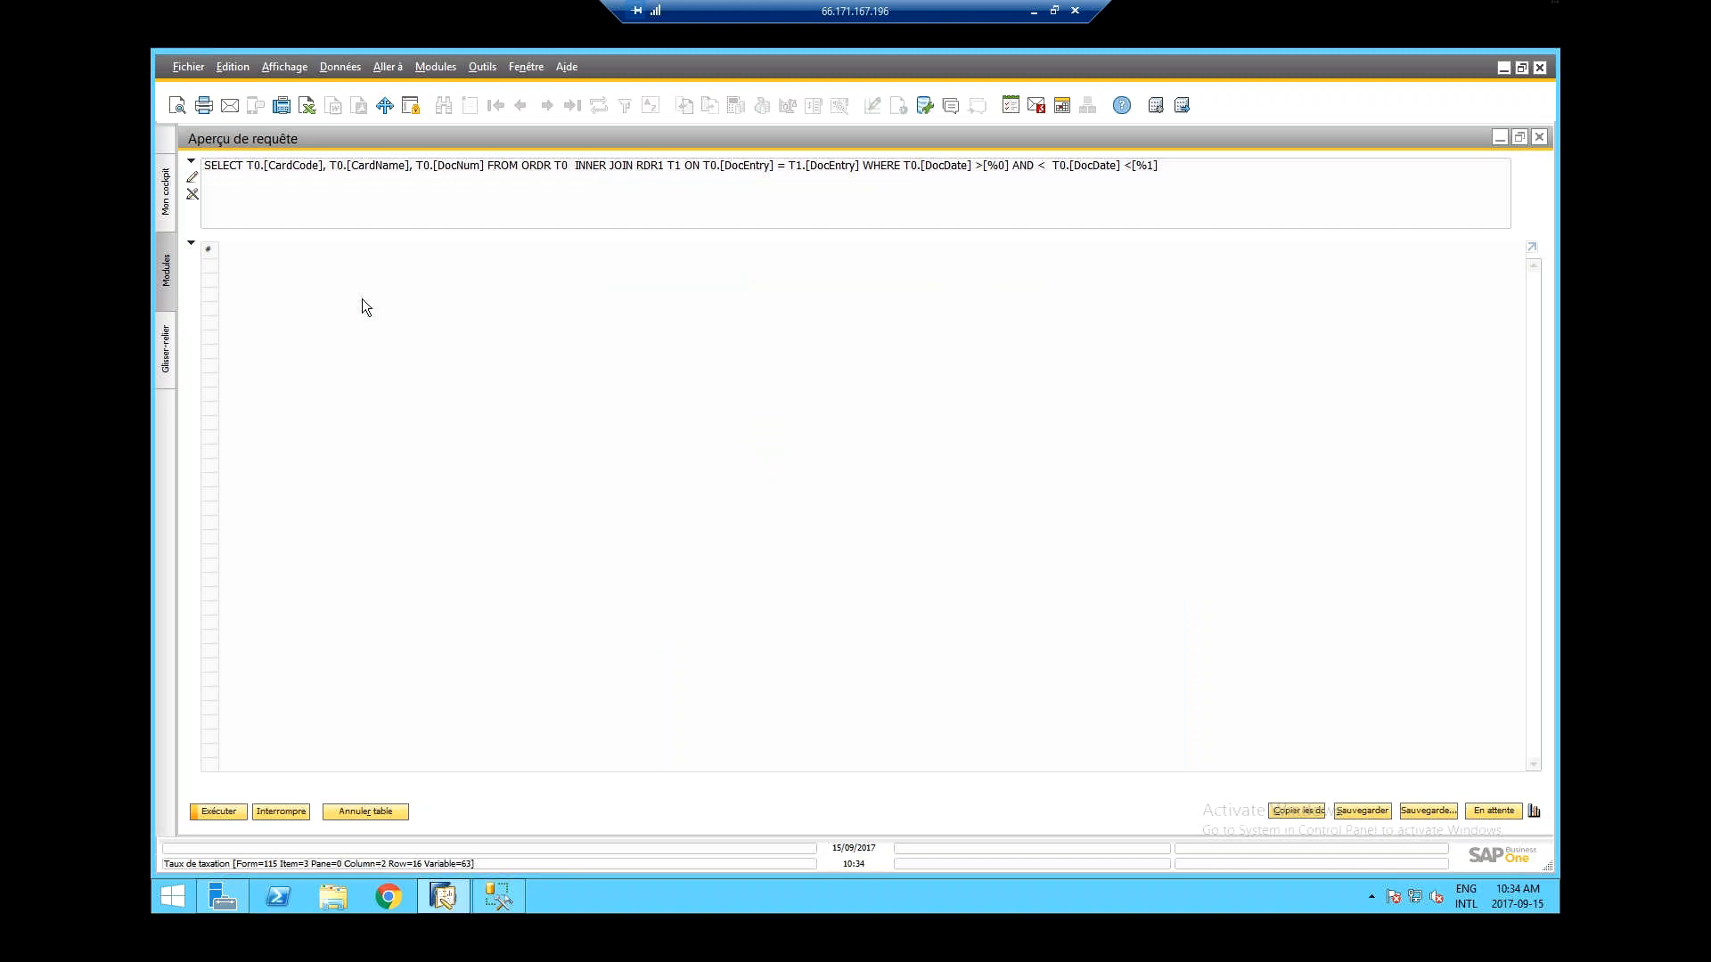
- Make the SQL text in the query preview editable, examine its DocDate conditions, and return to the query generator
left_click(196, 189)
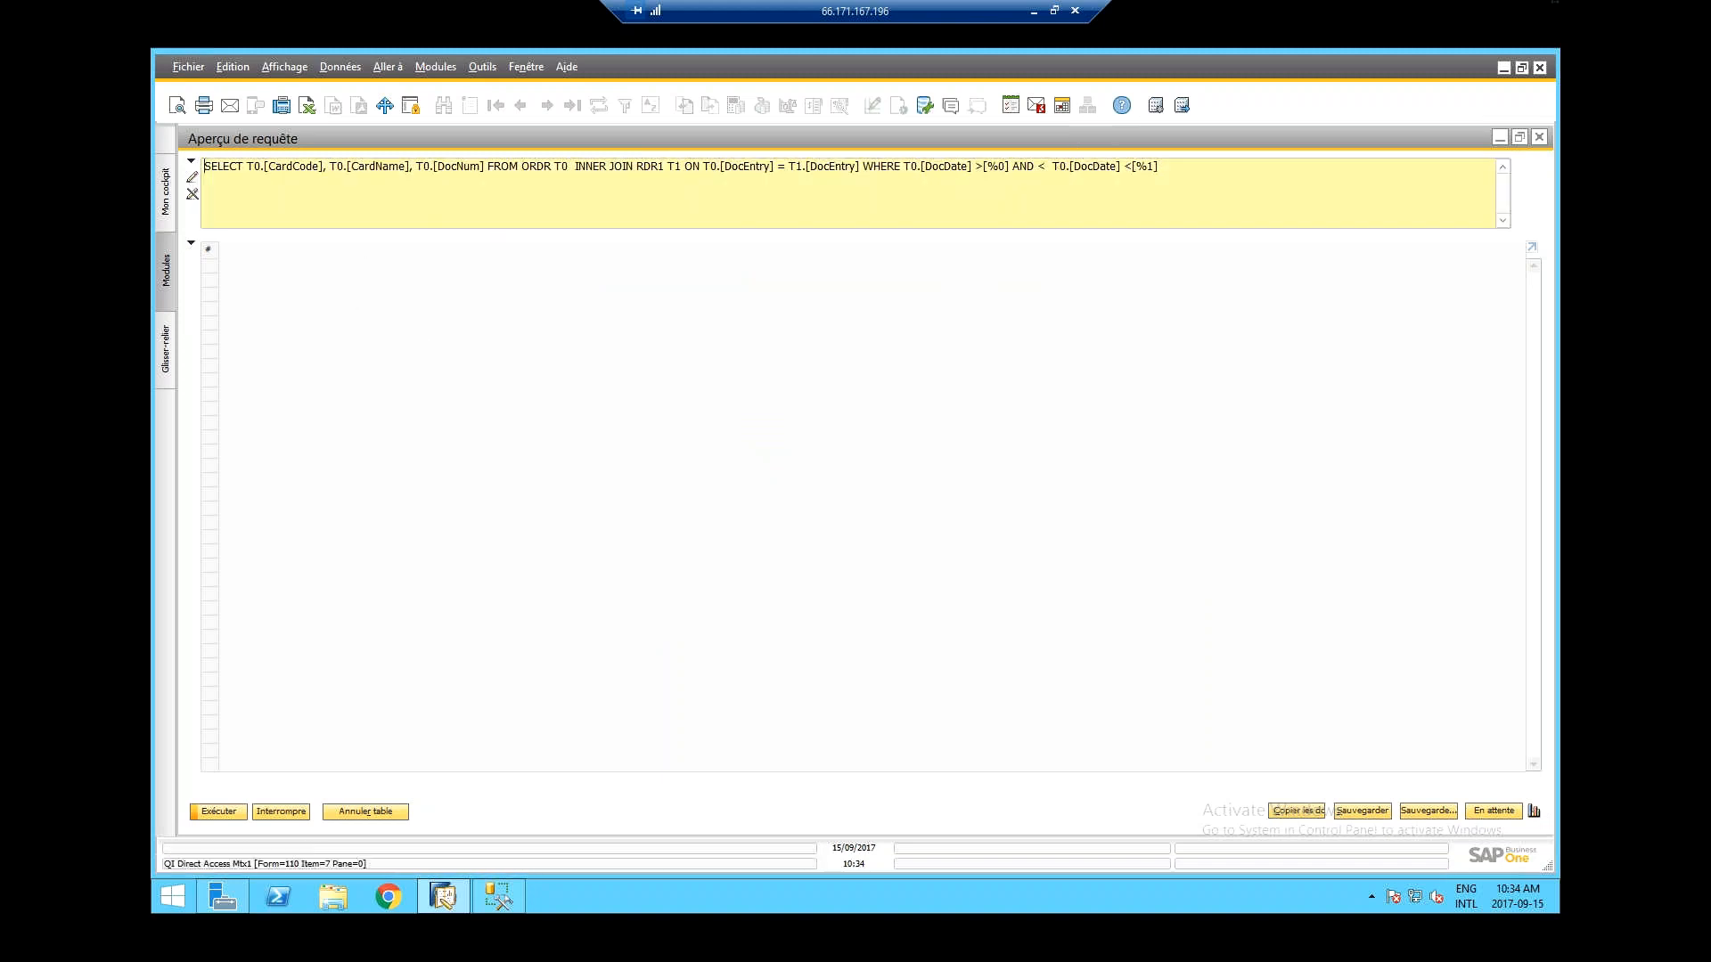
left_click(1075, 168)
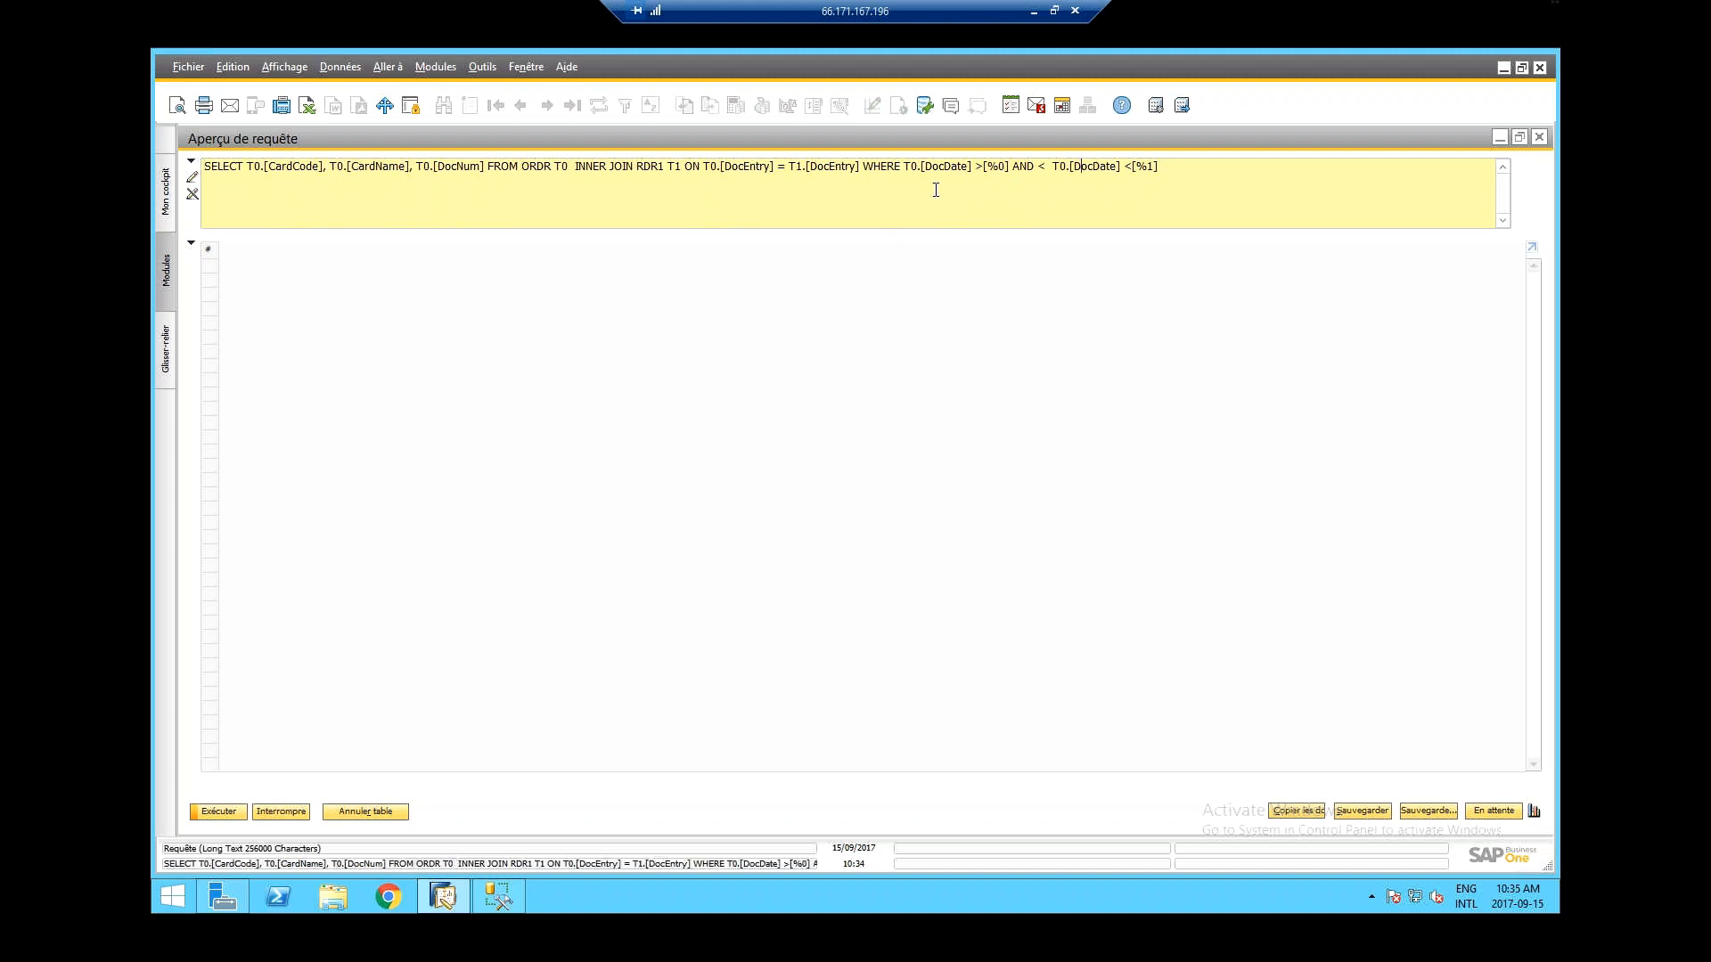
left_click(1132, 168)
left_click(277, 809)
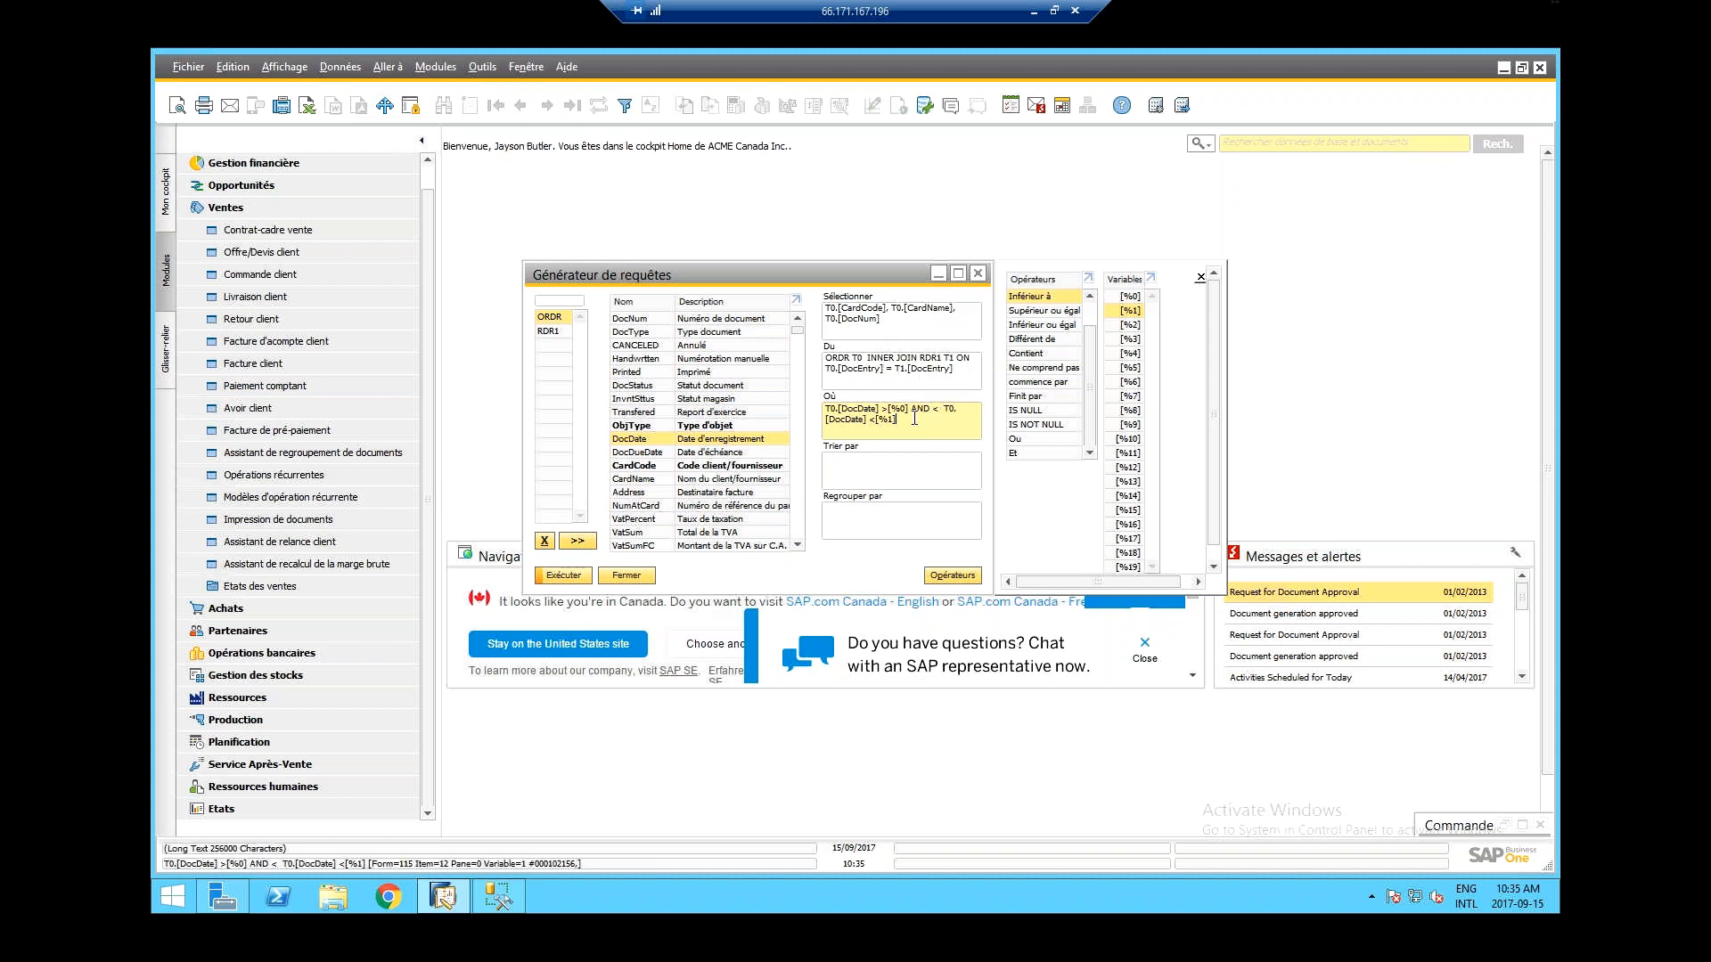
- Clear the WHERE clause, run the query without a filter as a check, and return to the query generator
left_click(887, 415)
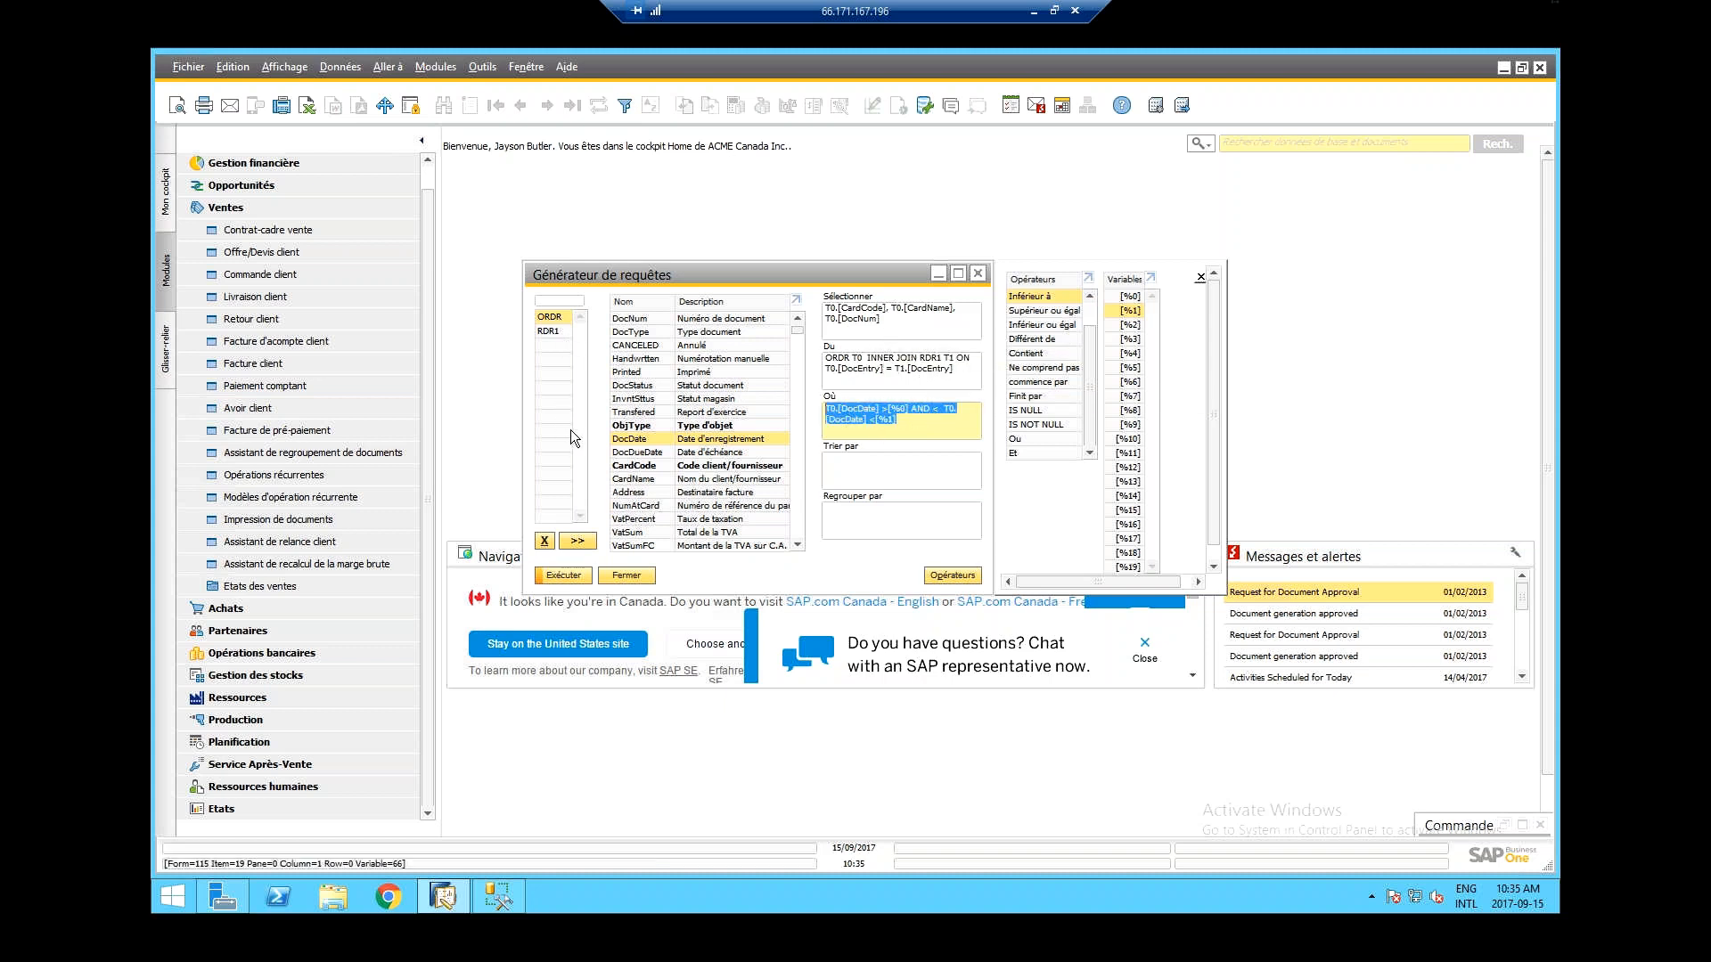
key("Delete")
left_click(561, 576)
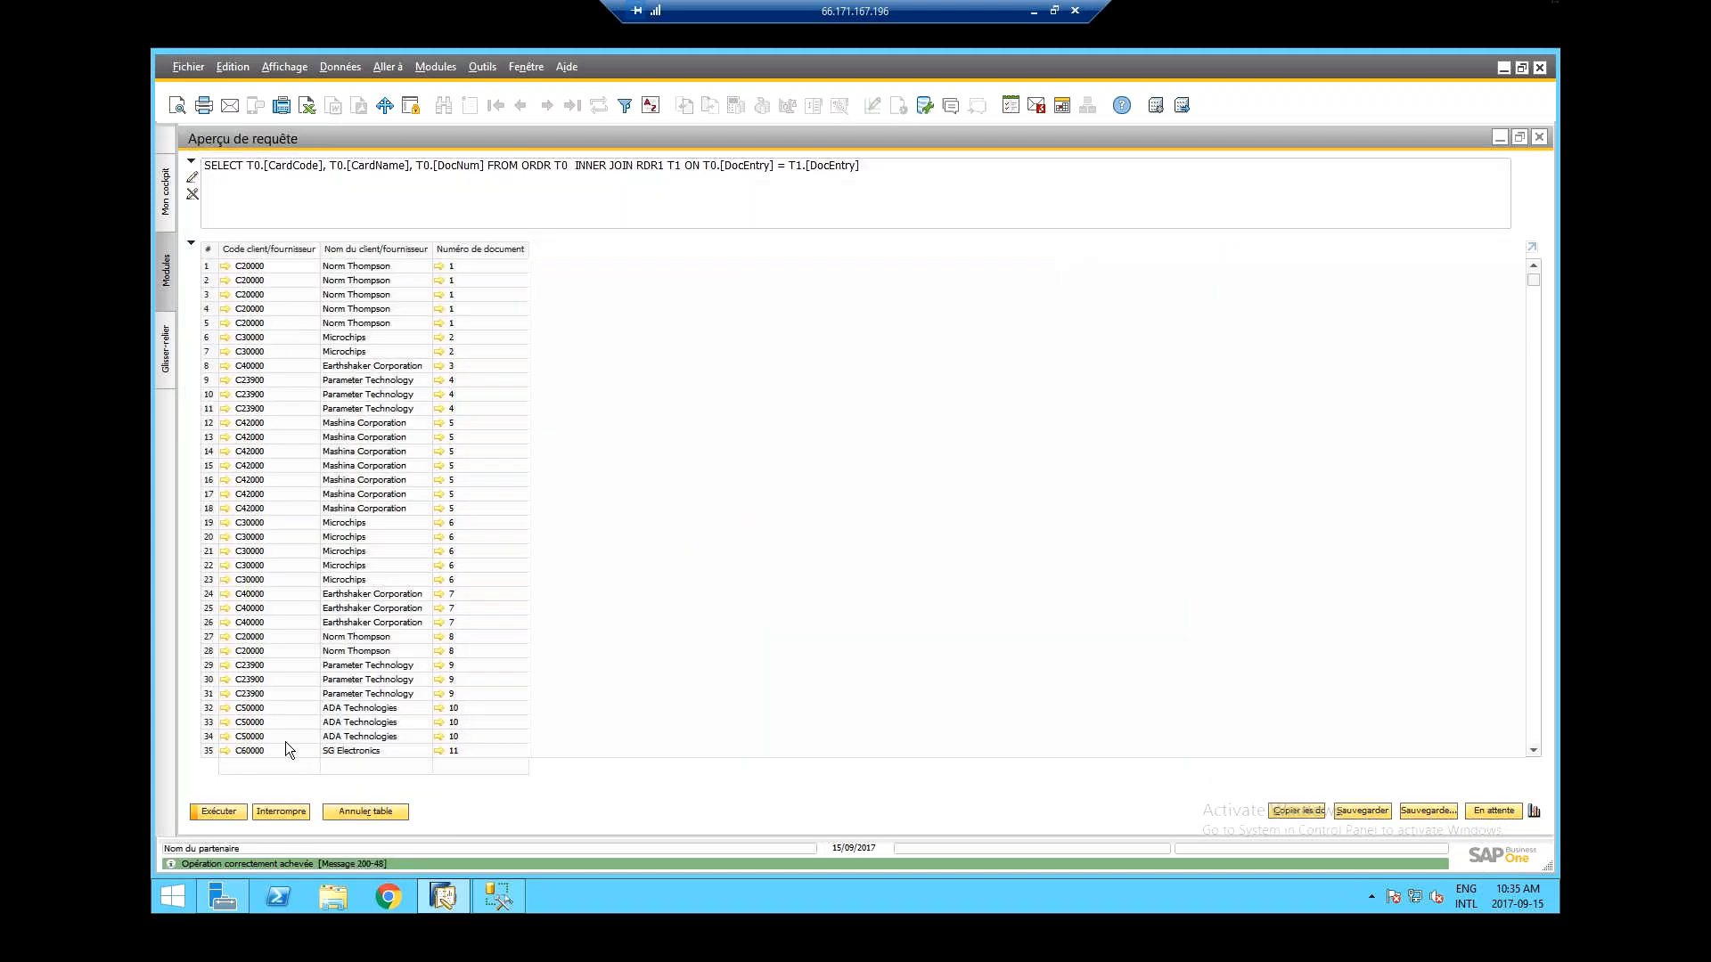
left_click(280, 810)
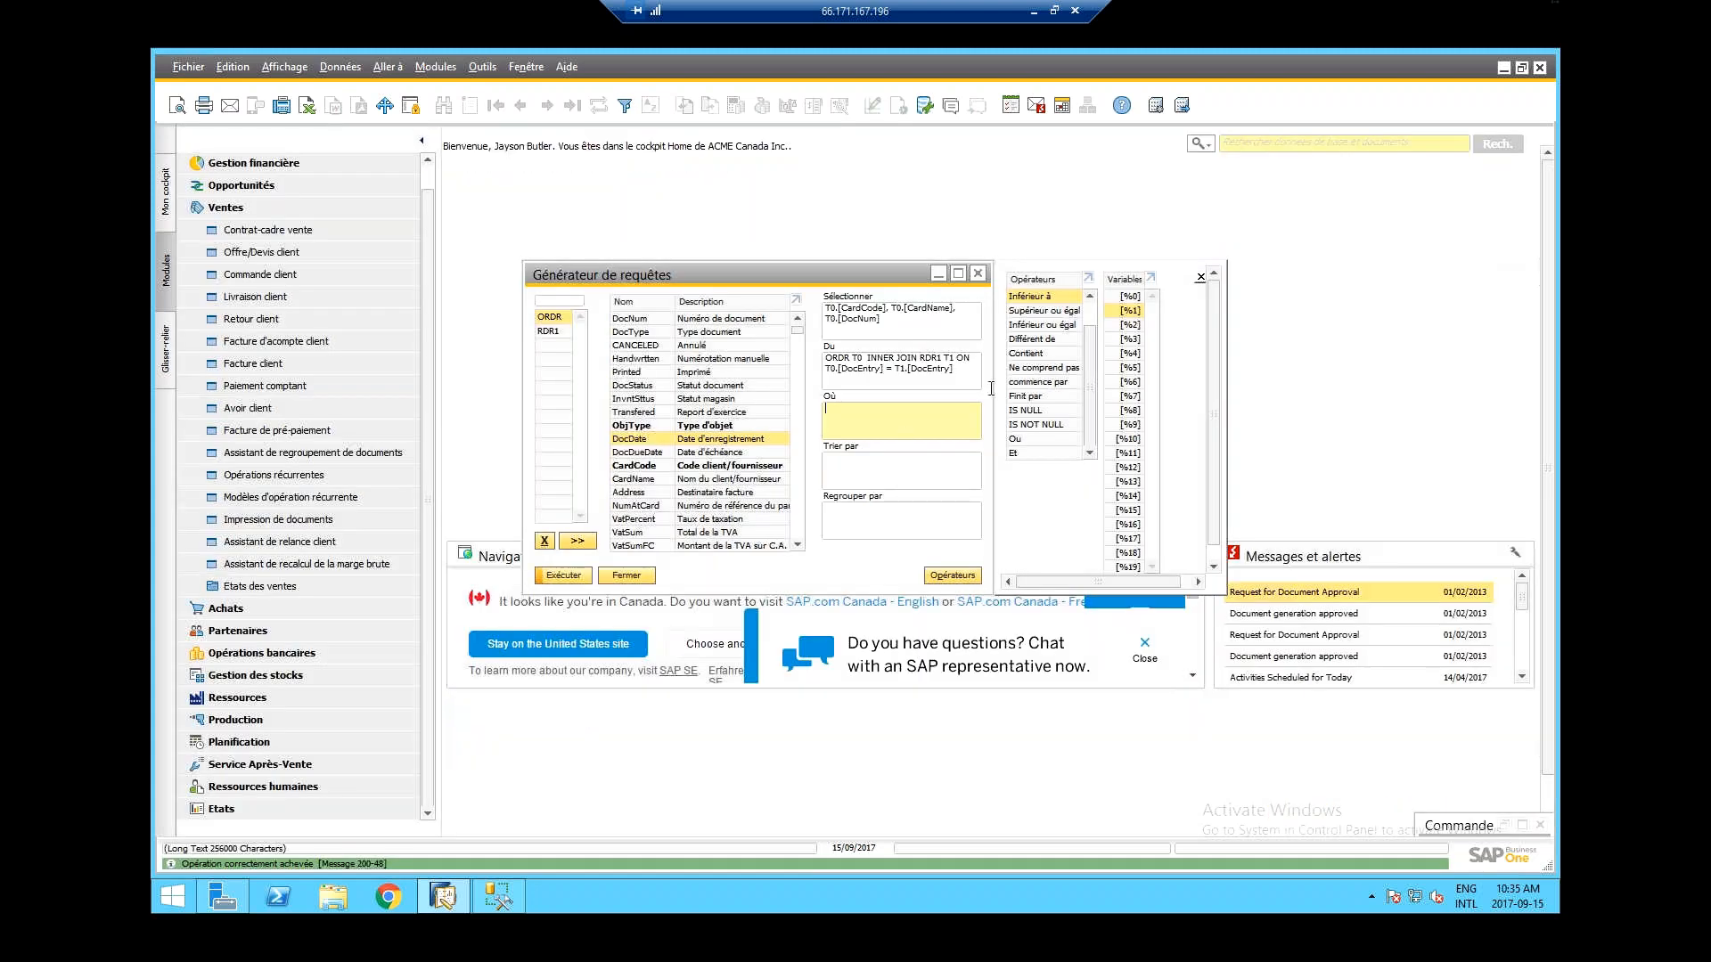
- Add the condition T0.[DocDate] >= [%0] to the empty WHERE clause
double_click(655, 440)
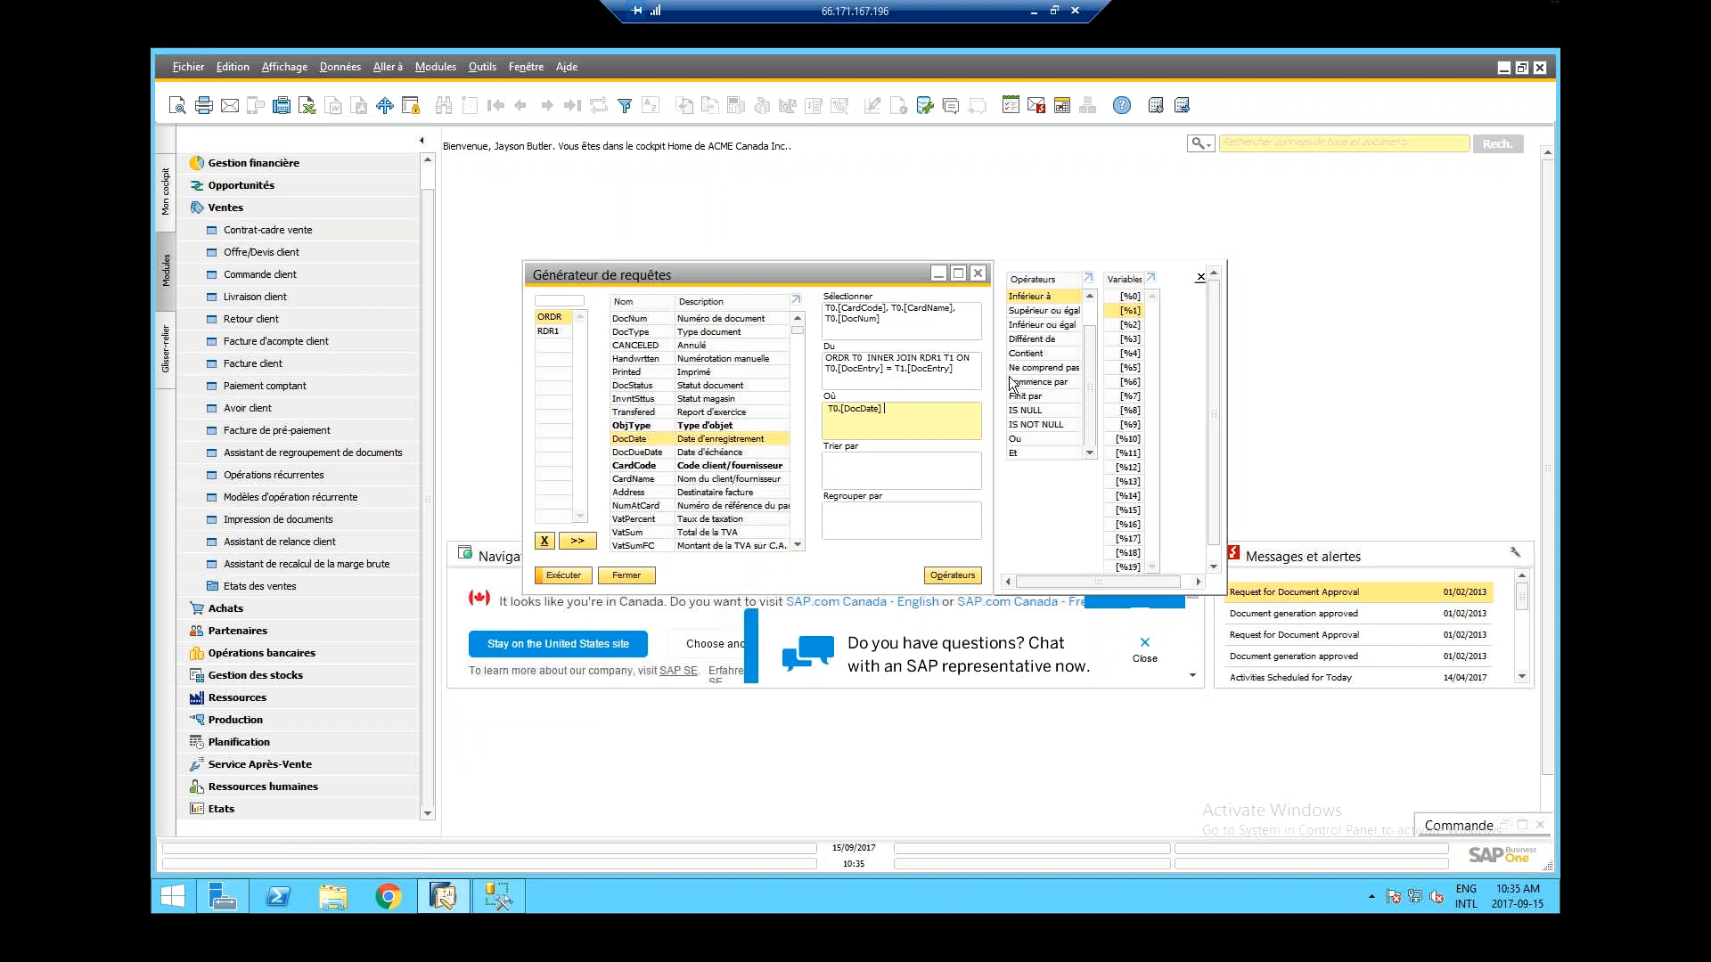
double_click(1048, 311)
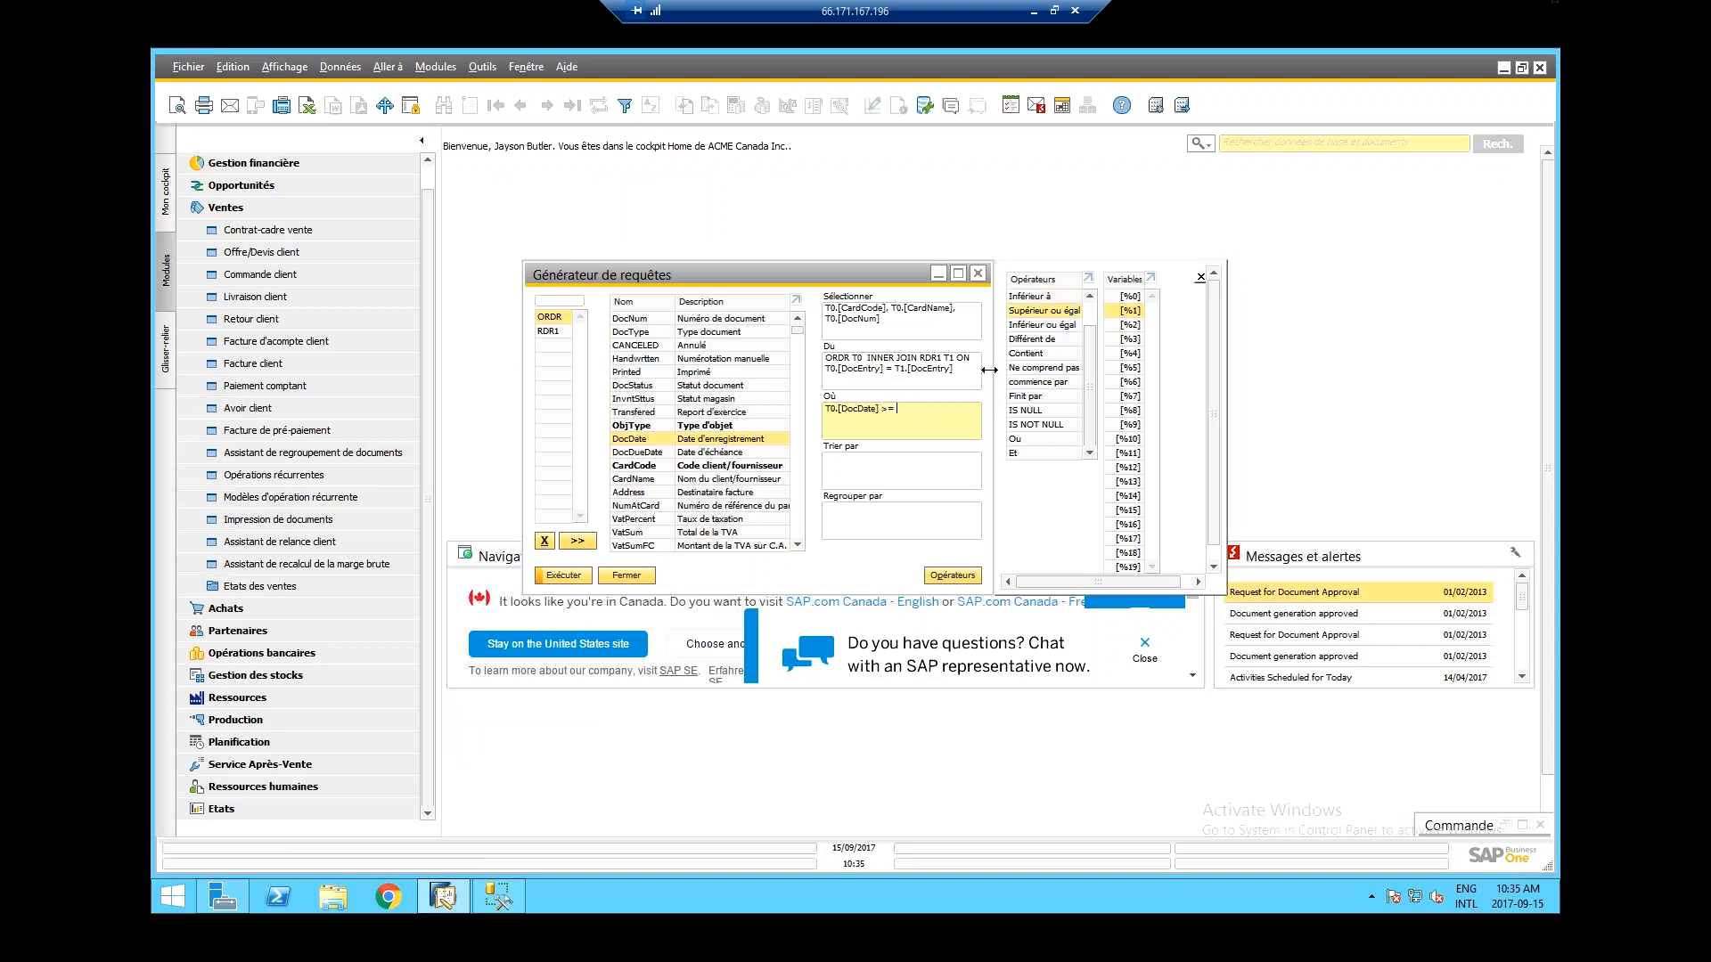
double_click(1124, 296)
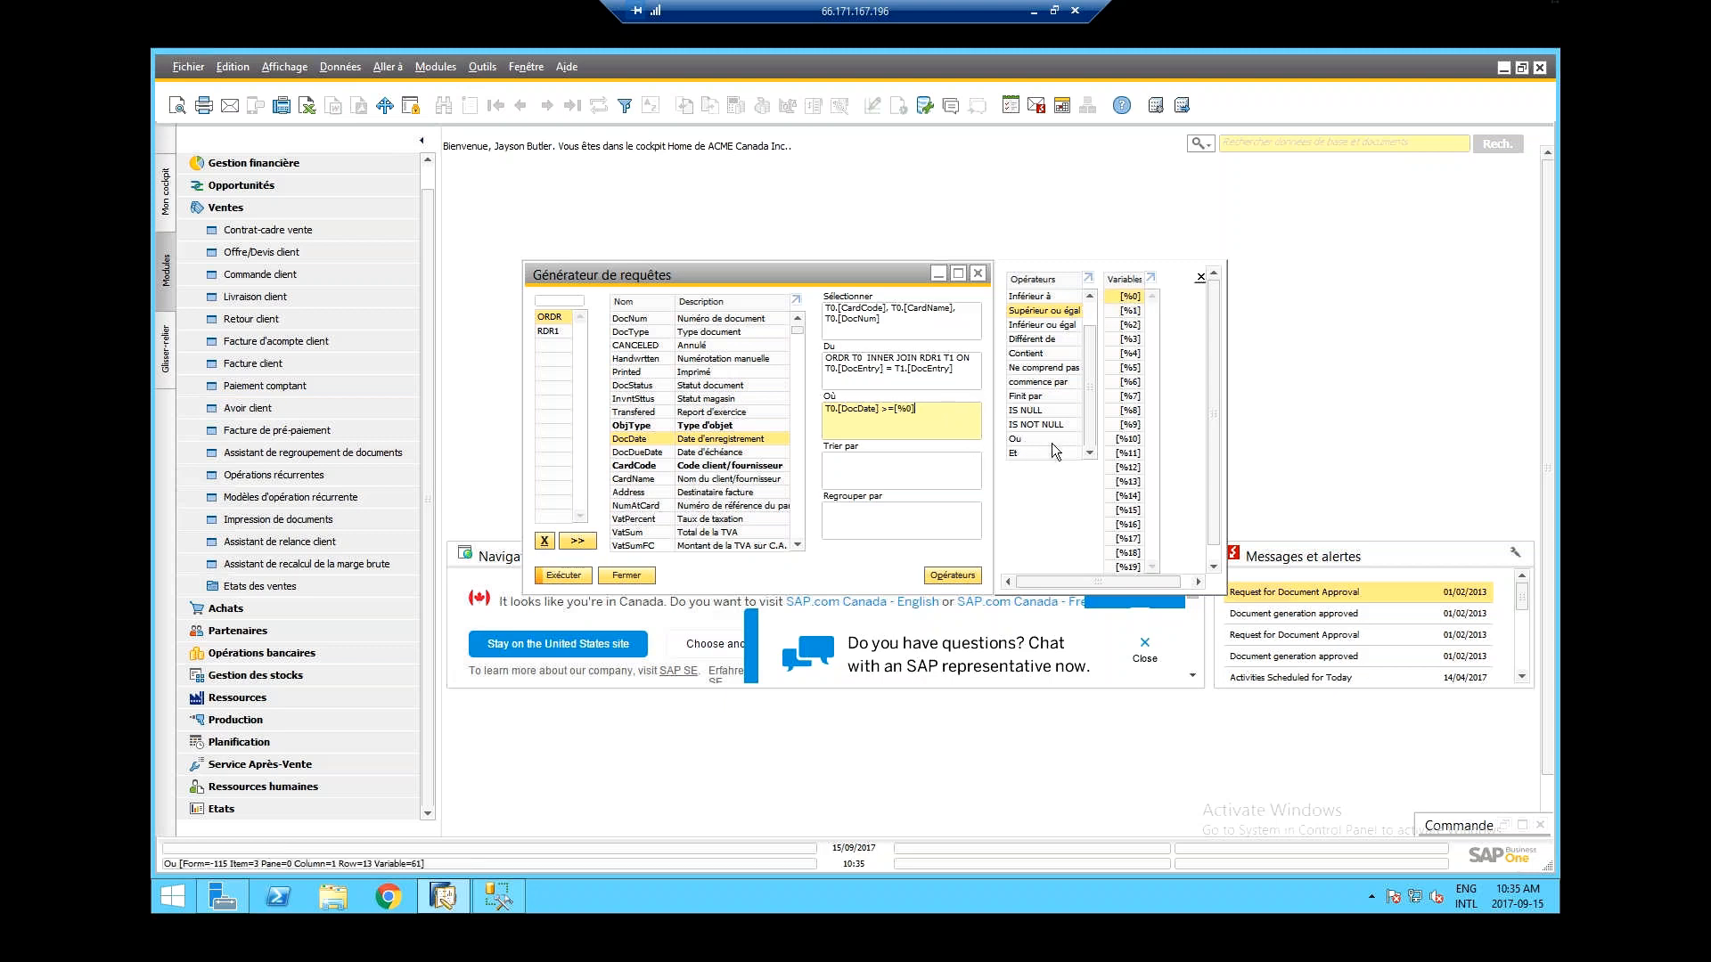
- Append AND T0.[DocDate] <= [%1] to the WHERE clause as the upper posting-date limit
double_click(1019, 456)
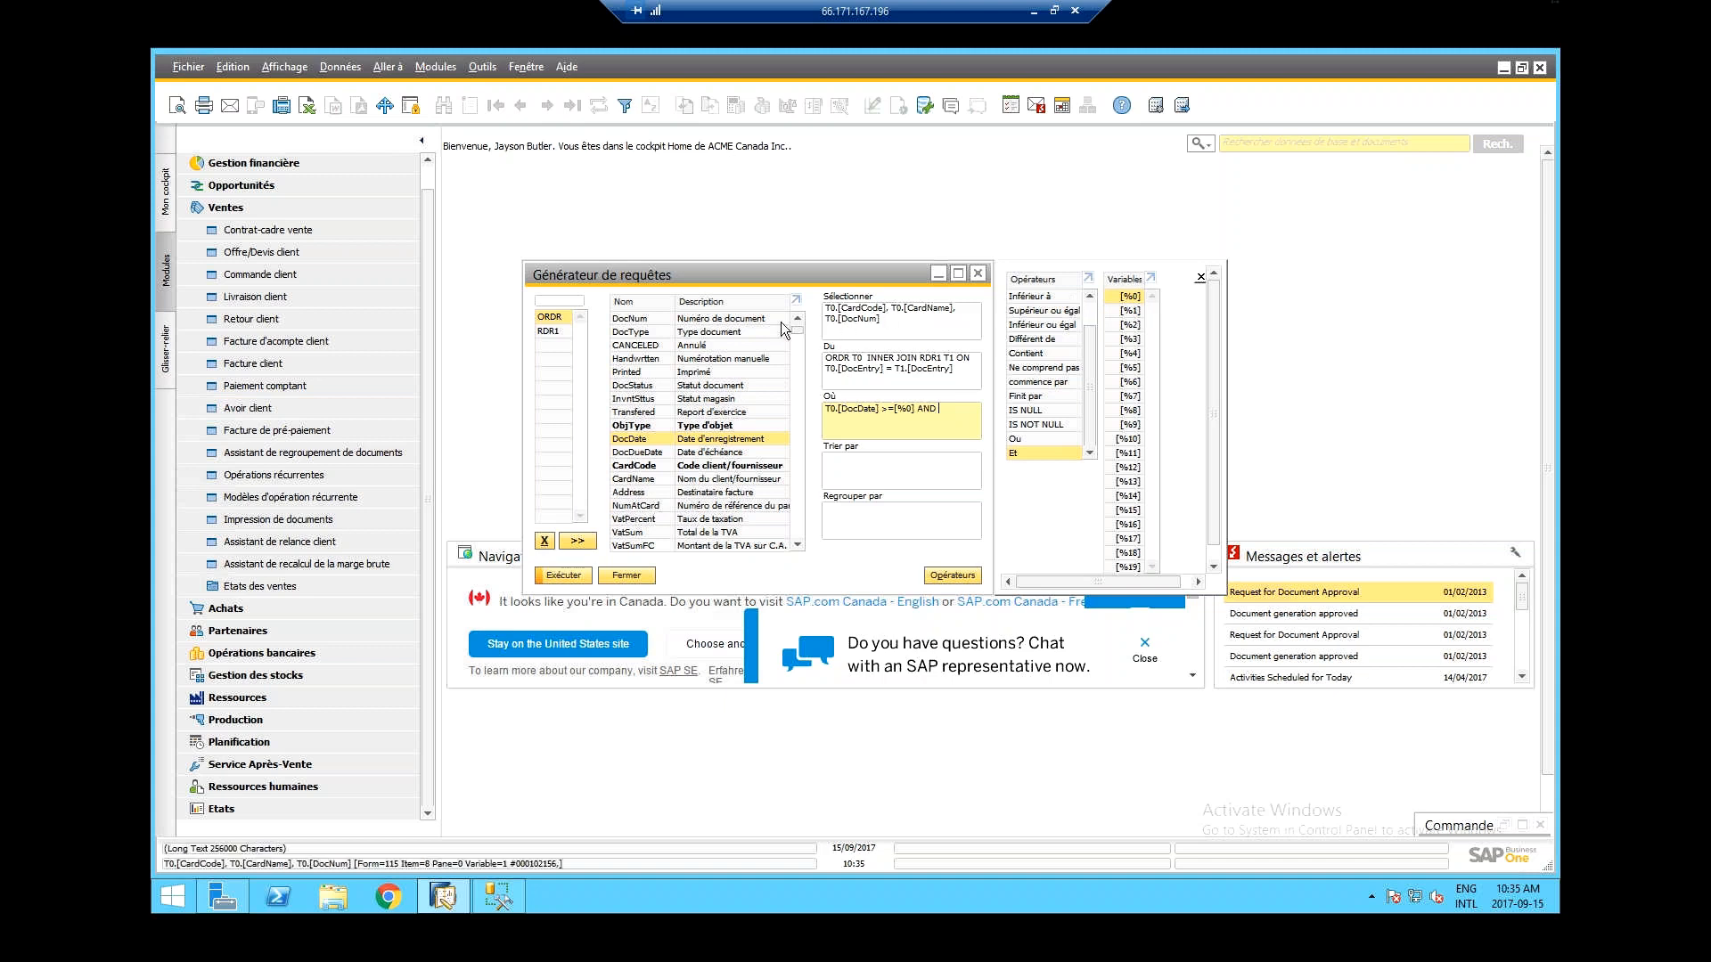
double_click(655, 440)
double_click(1124, 311)
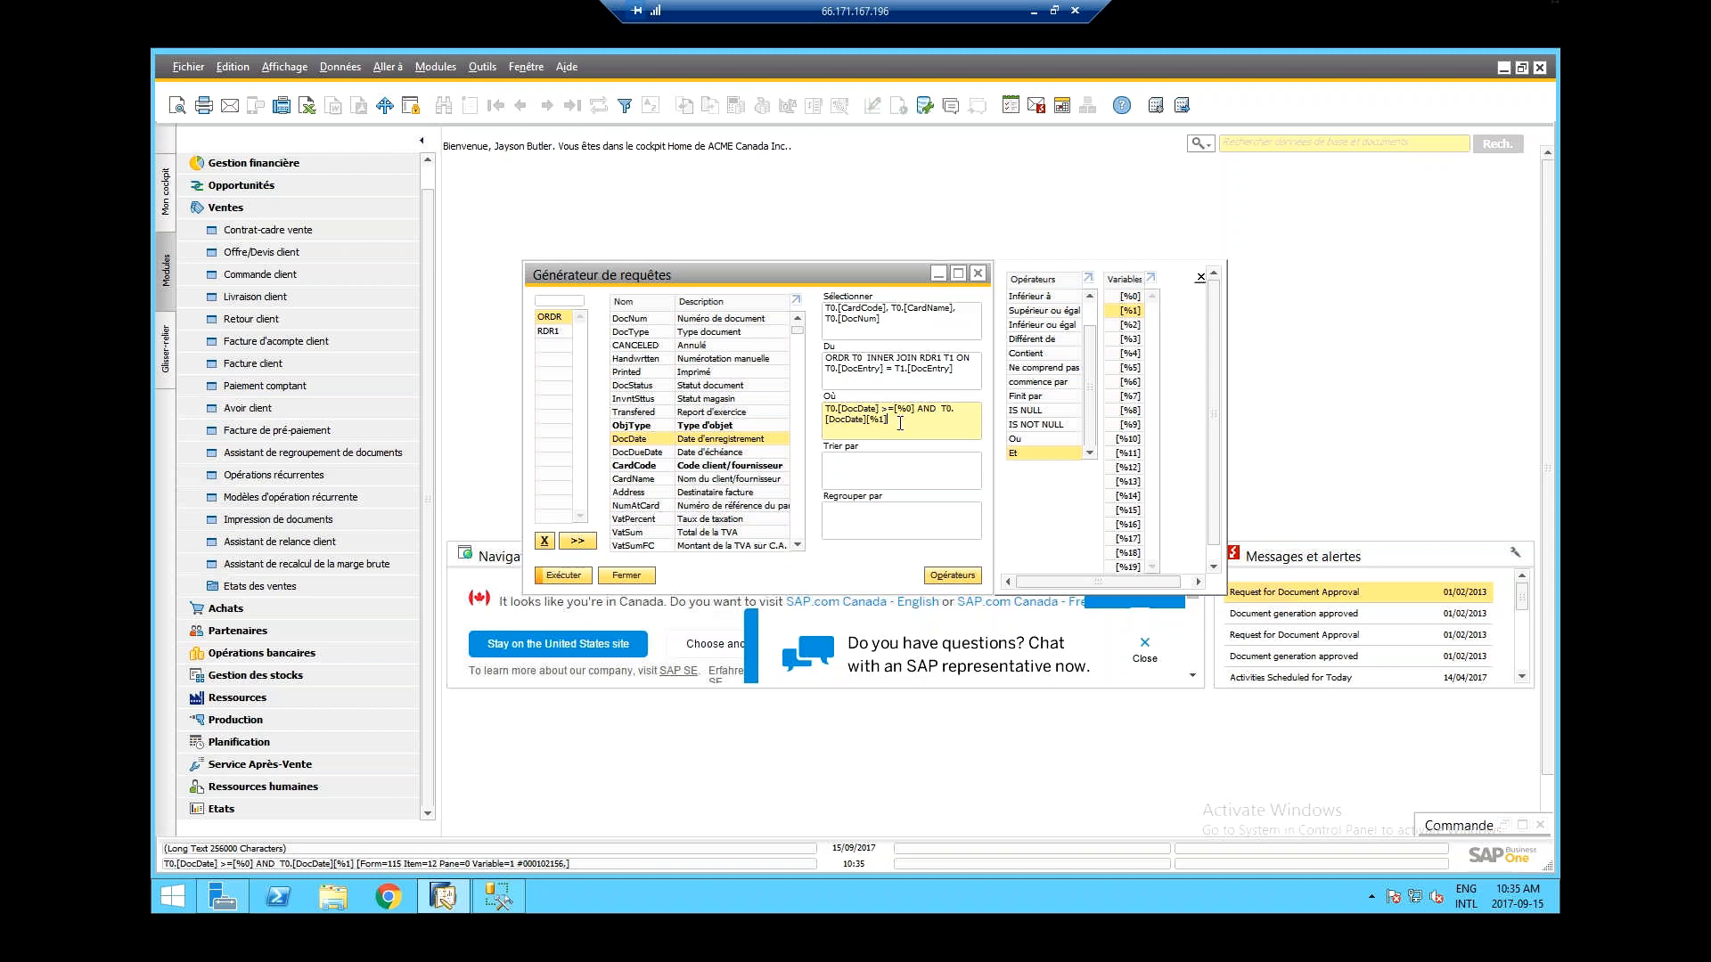
left_click_drag(900, 422, 868, 419)
key("BackSpace")
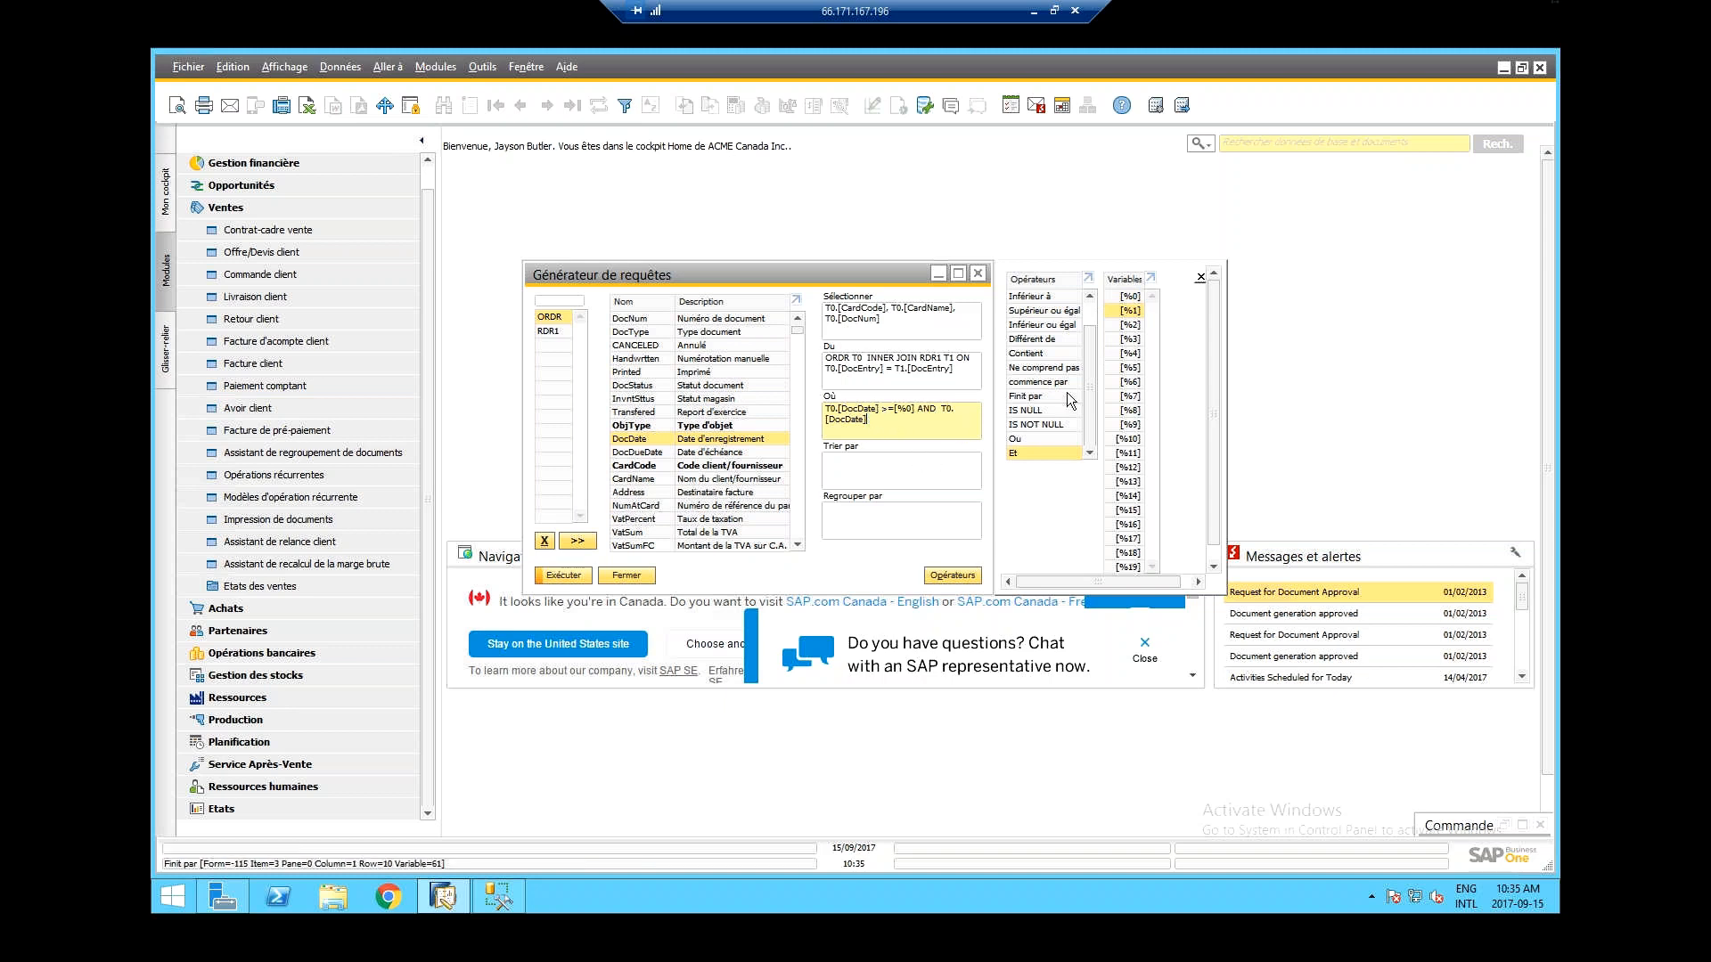
double_click(1037, 328)
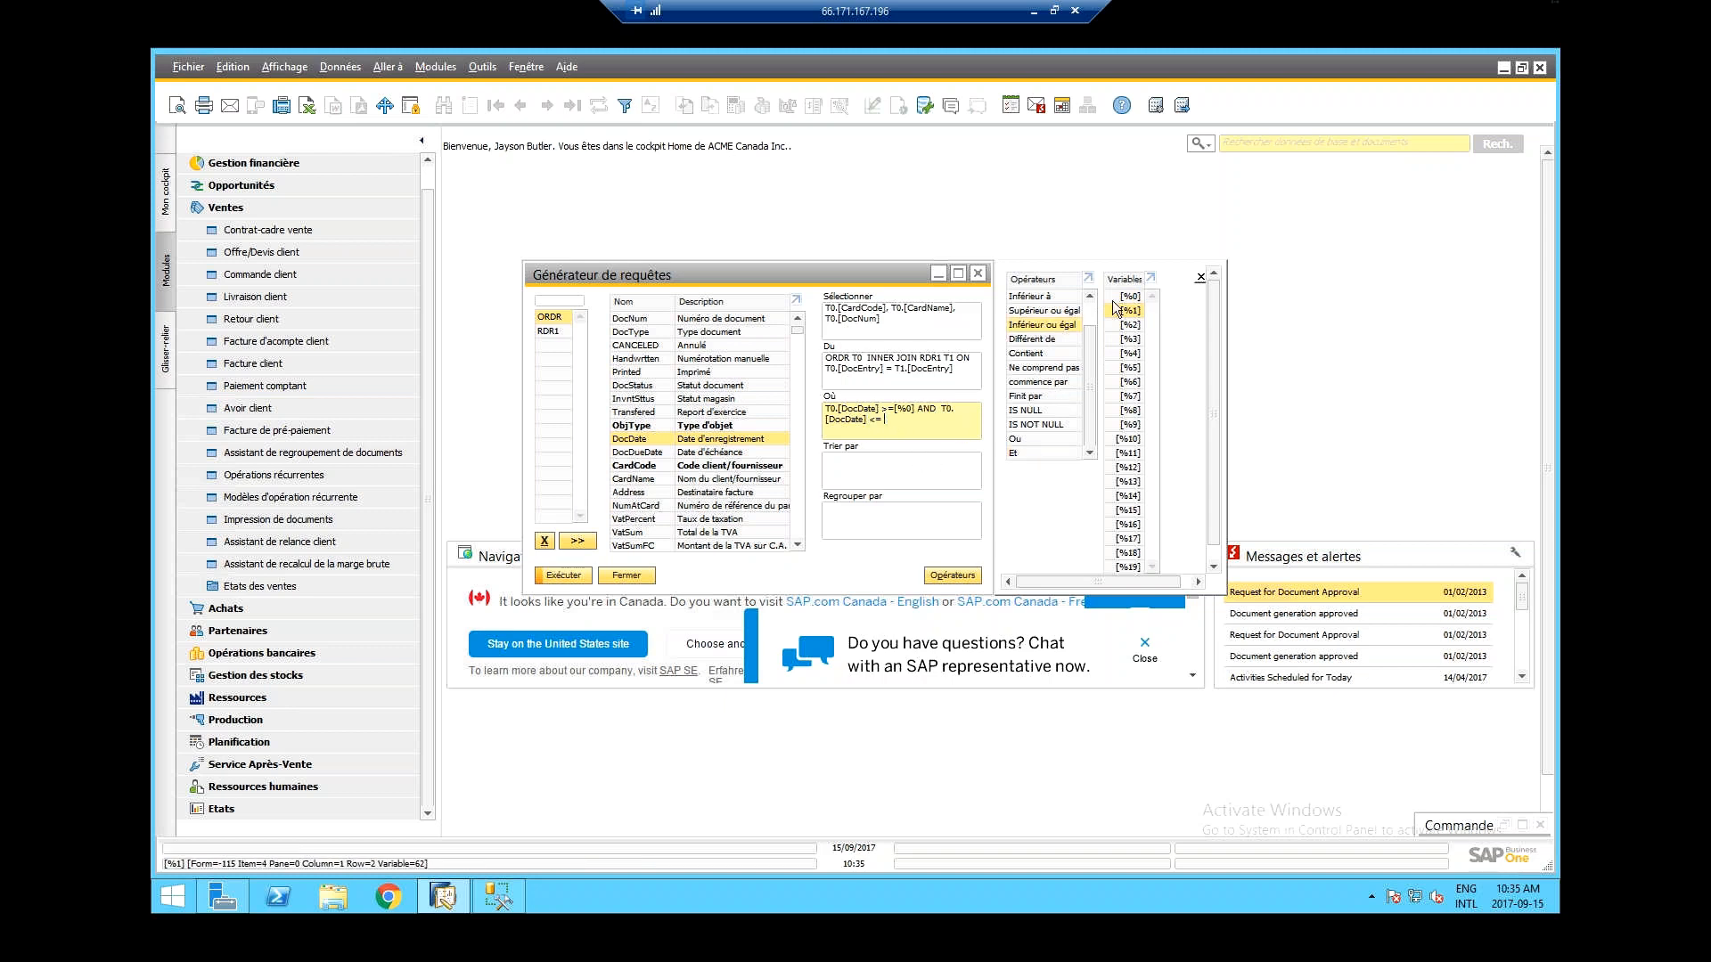
double_click(1130, 310)
- Run the query for a posting-date range starting at 10/01/2006 with an upper date limit, and start saving it
left_click(570, 576)
key("Tab")
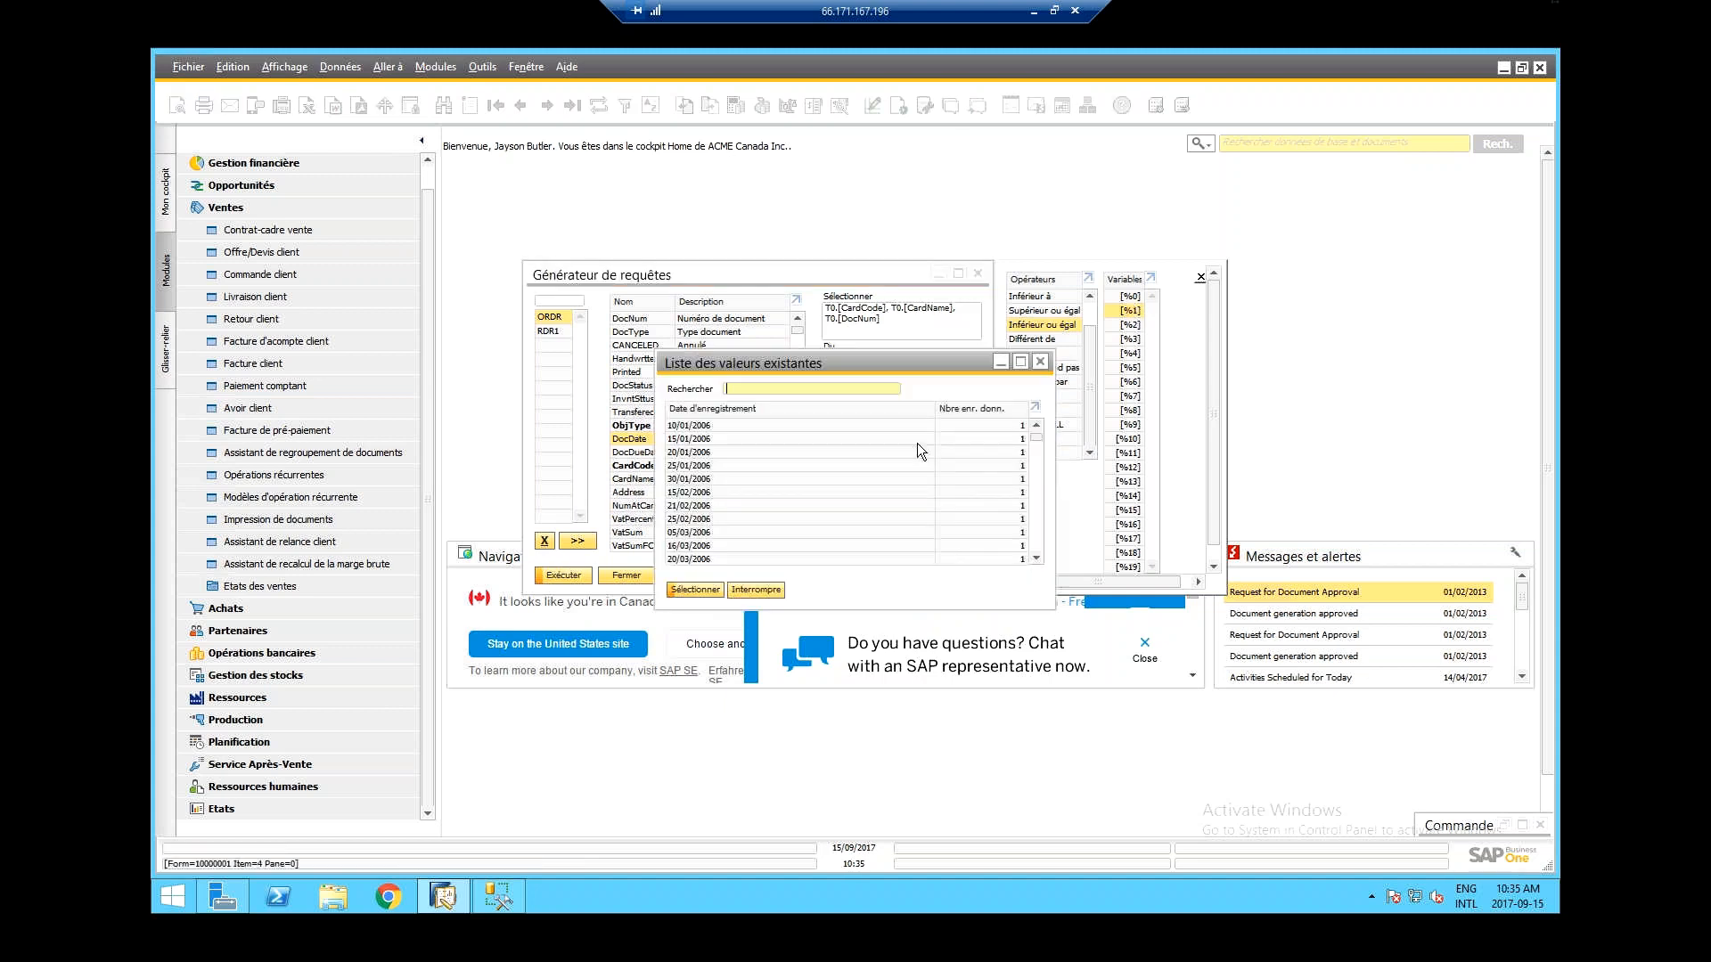
double_click(917, 442)
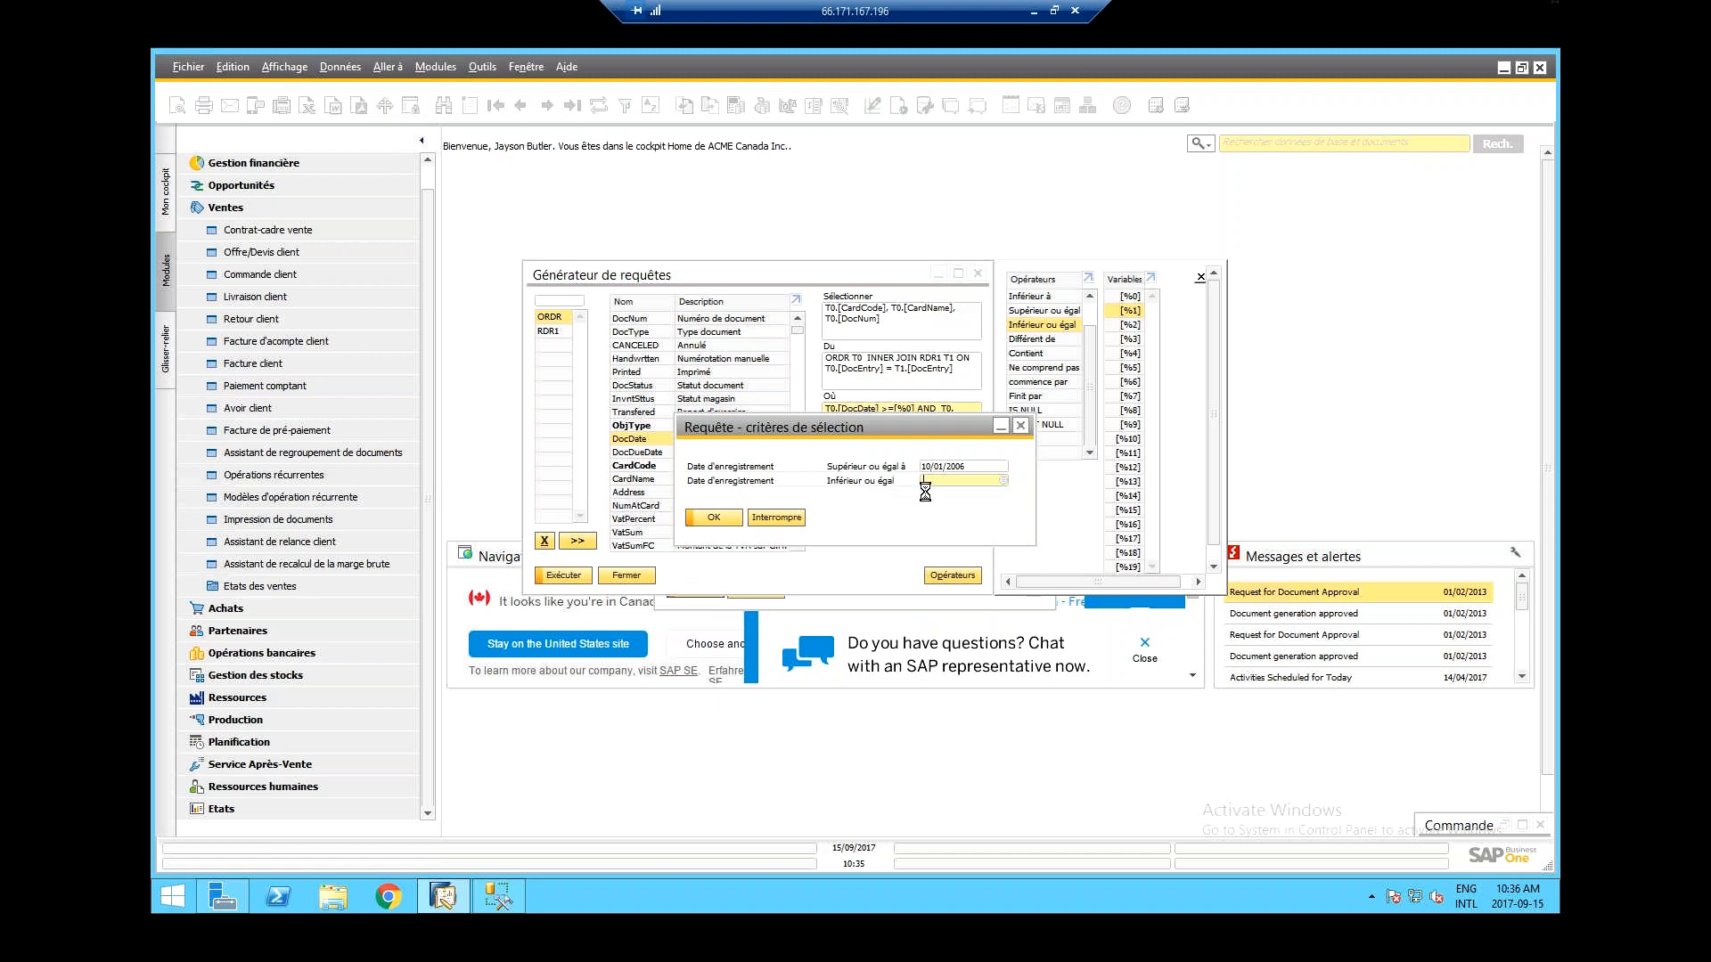
key("Tab")
double_click(718, 545)
key("Return")
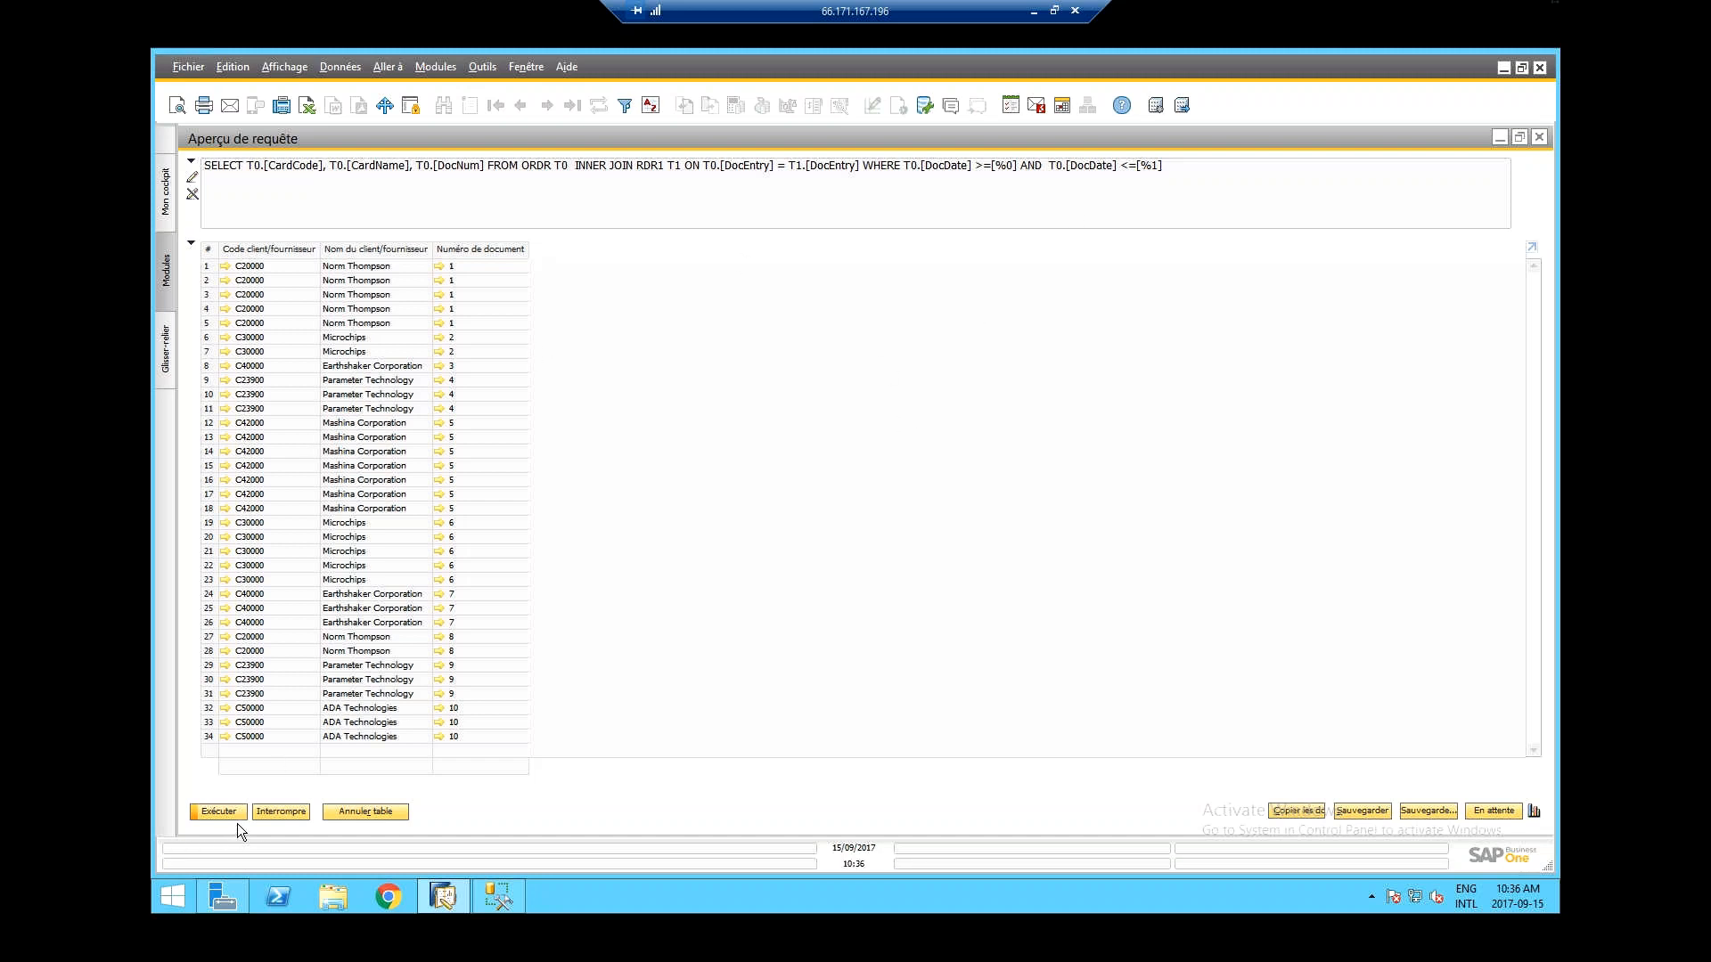
left_click(1383, 813)
left_click_drag(885, 410, 816, 269)
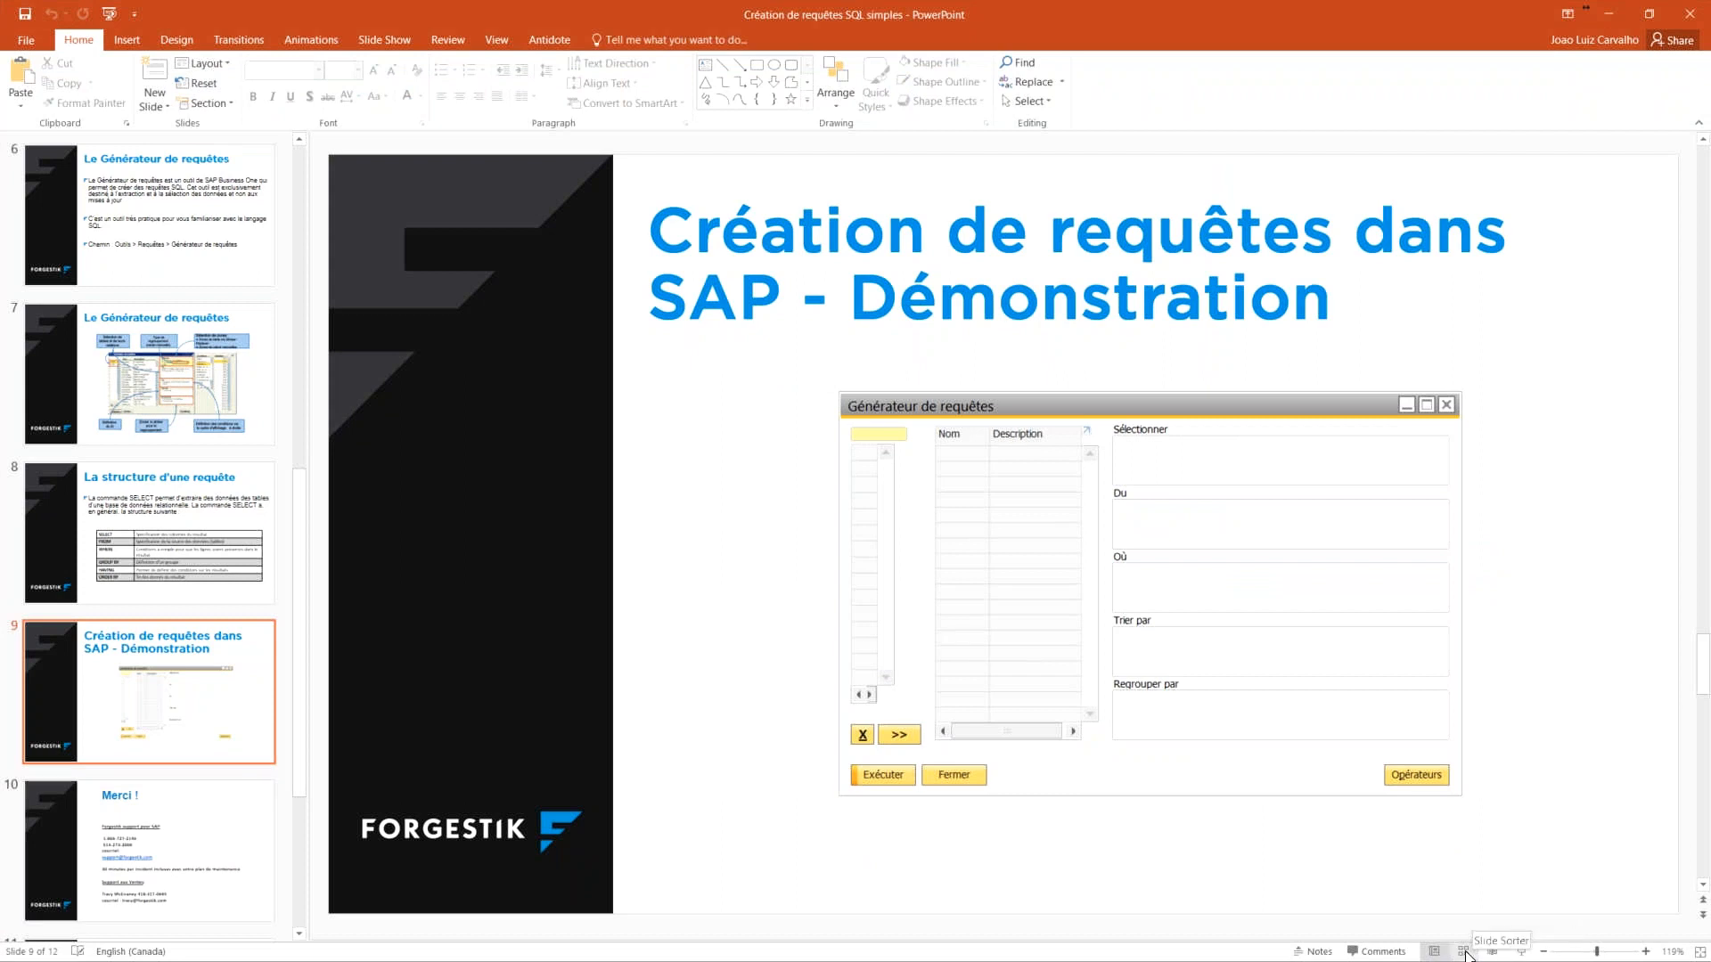
- Start the PowerPoint slide show at the SAP query demonstration slide, look at the following slide and return
left_click(1521, 951)
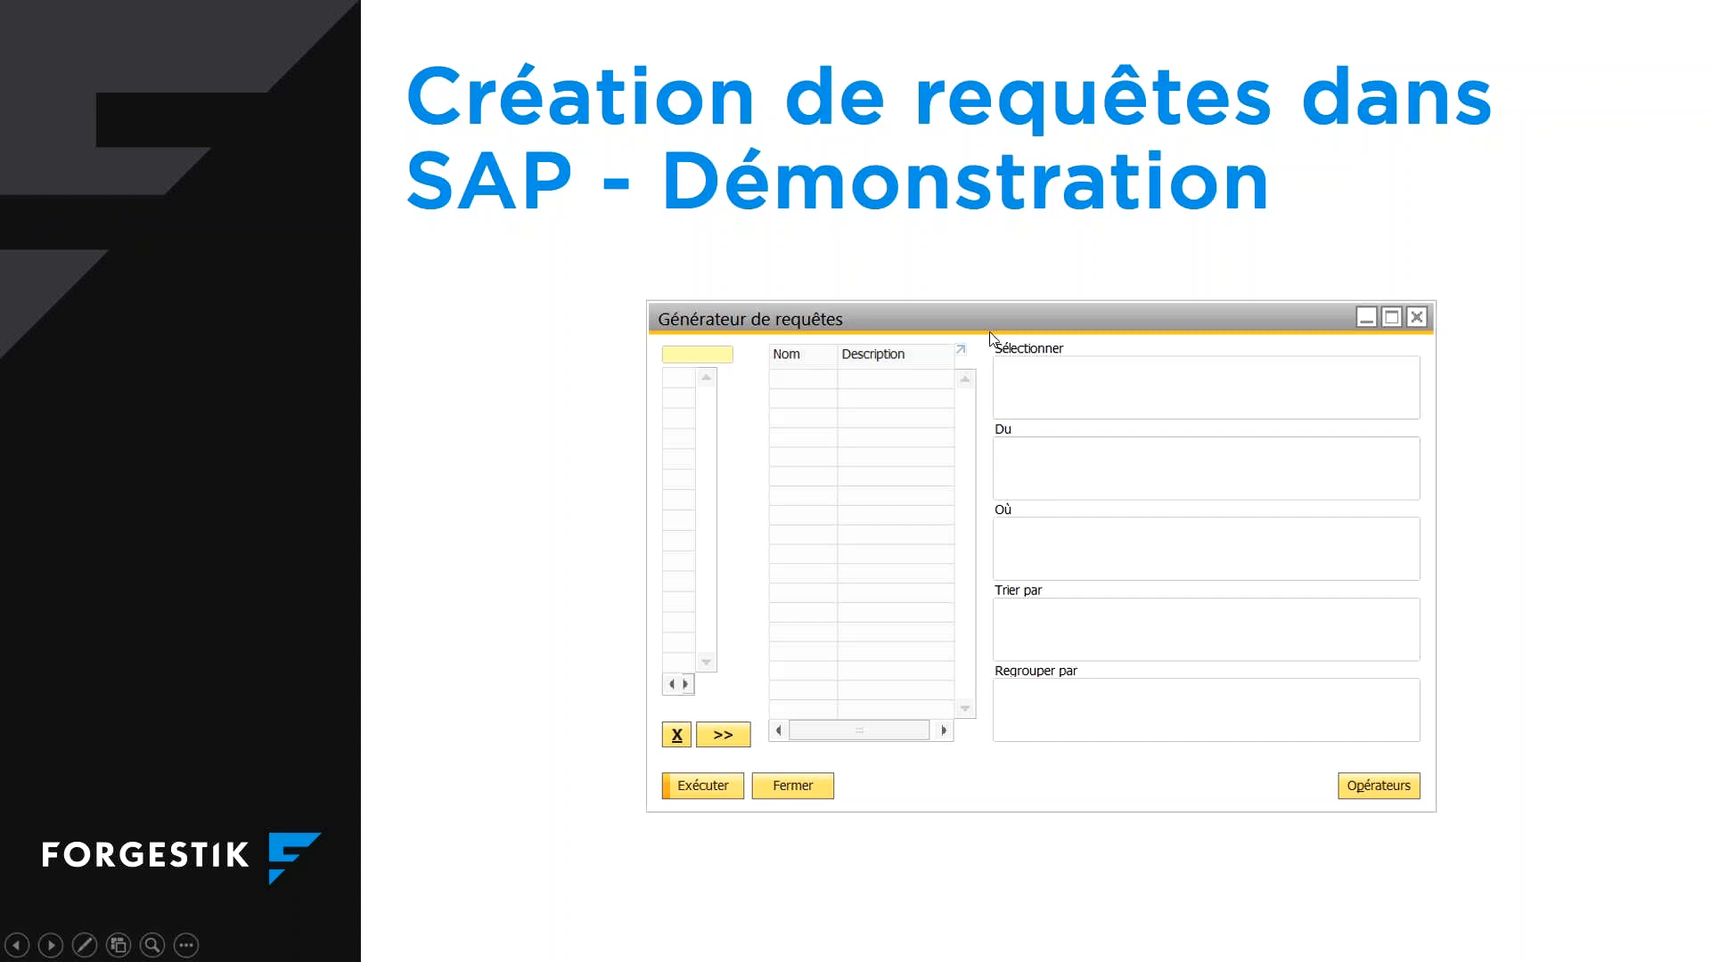
key("Right")
key("Left")
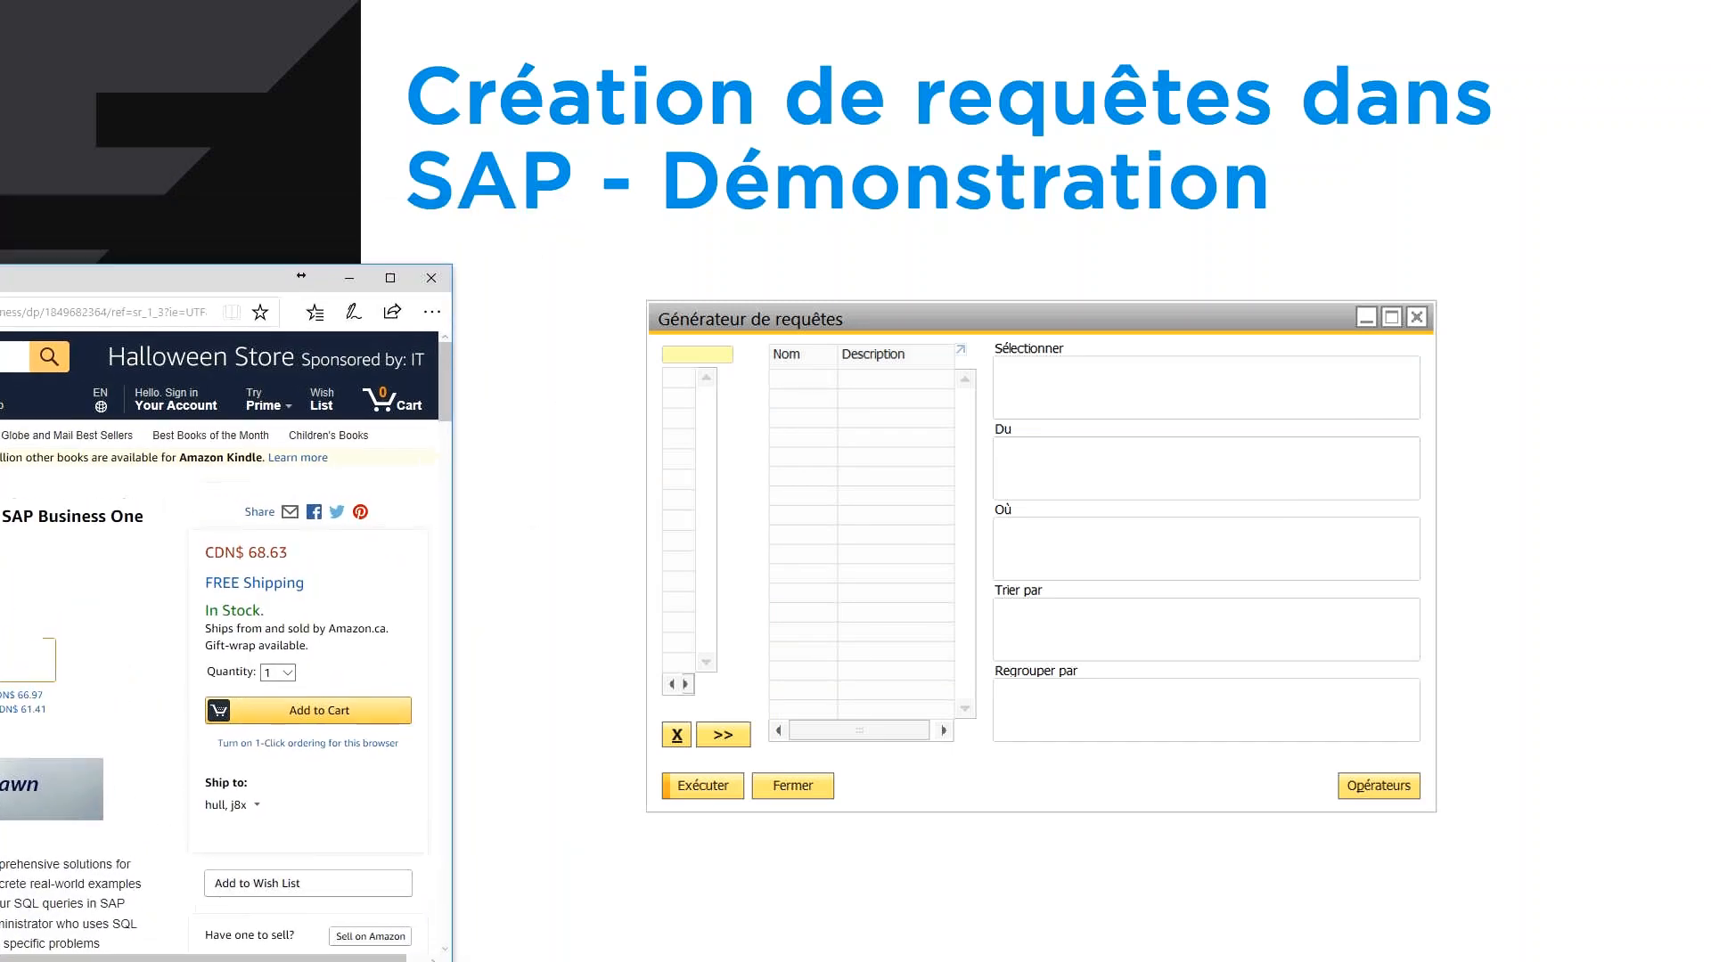
- Bring the browser window with the Amazon page for Mastering SQL Queries for SAP Business One onto the screen and maximize it
left_click_drag(0, 279, 663, 259)
double_click(664, 258)
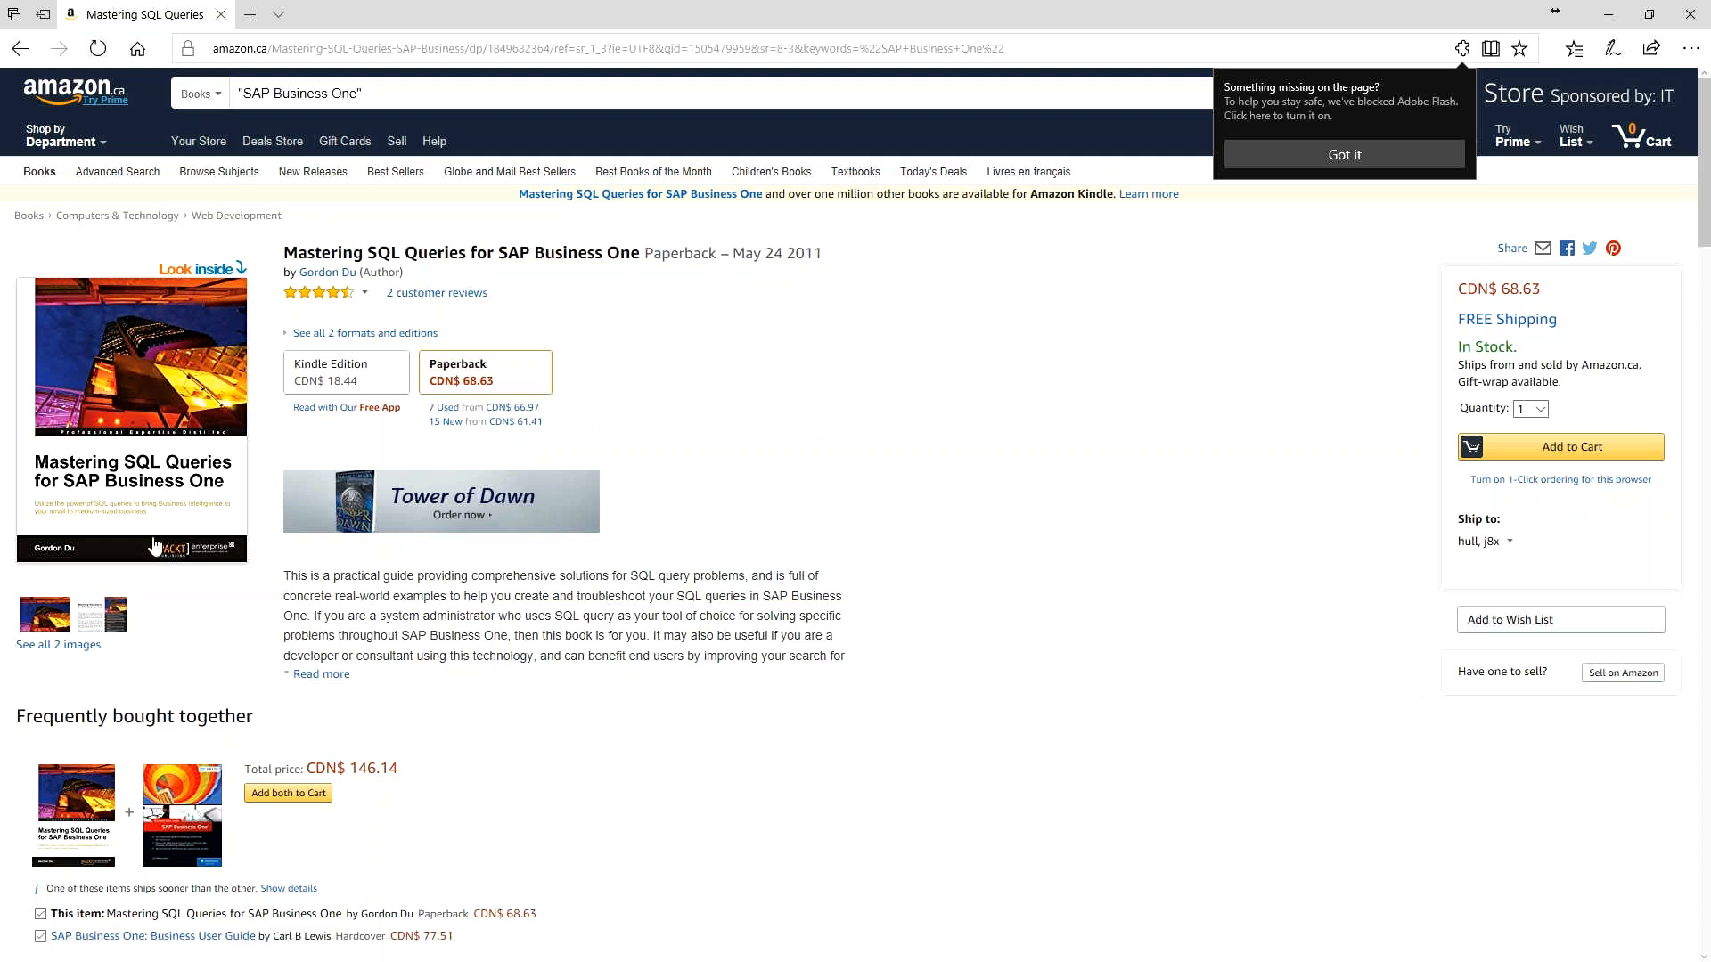
- In a new browser tab, search Google for "query aging sap business one" and open the archive SAP result "ar aging query"
double_click(862, 24)
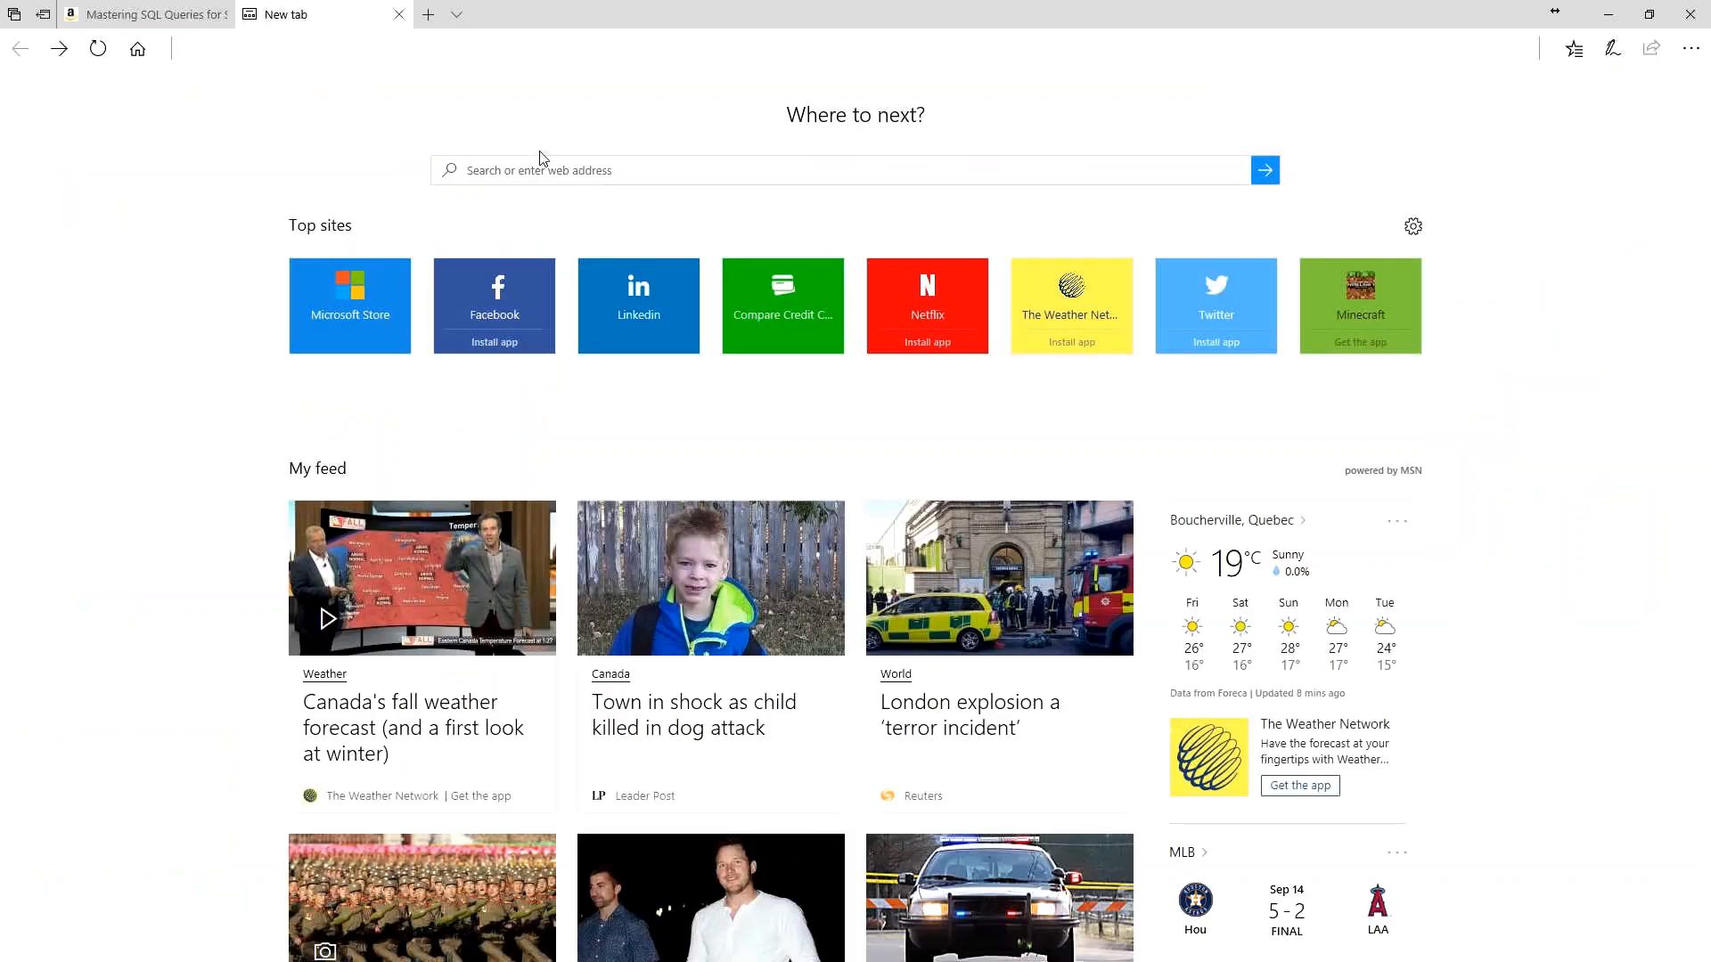
type("GOOGLE.Com/")
key("Return")
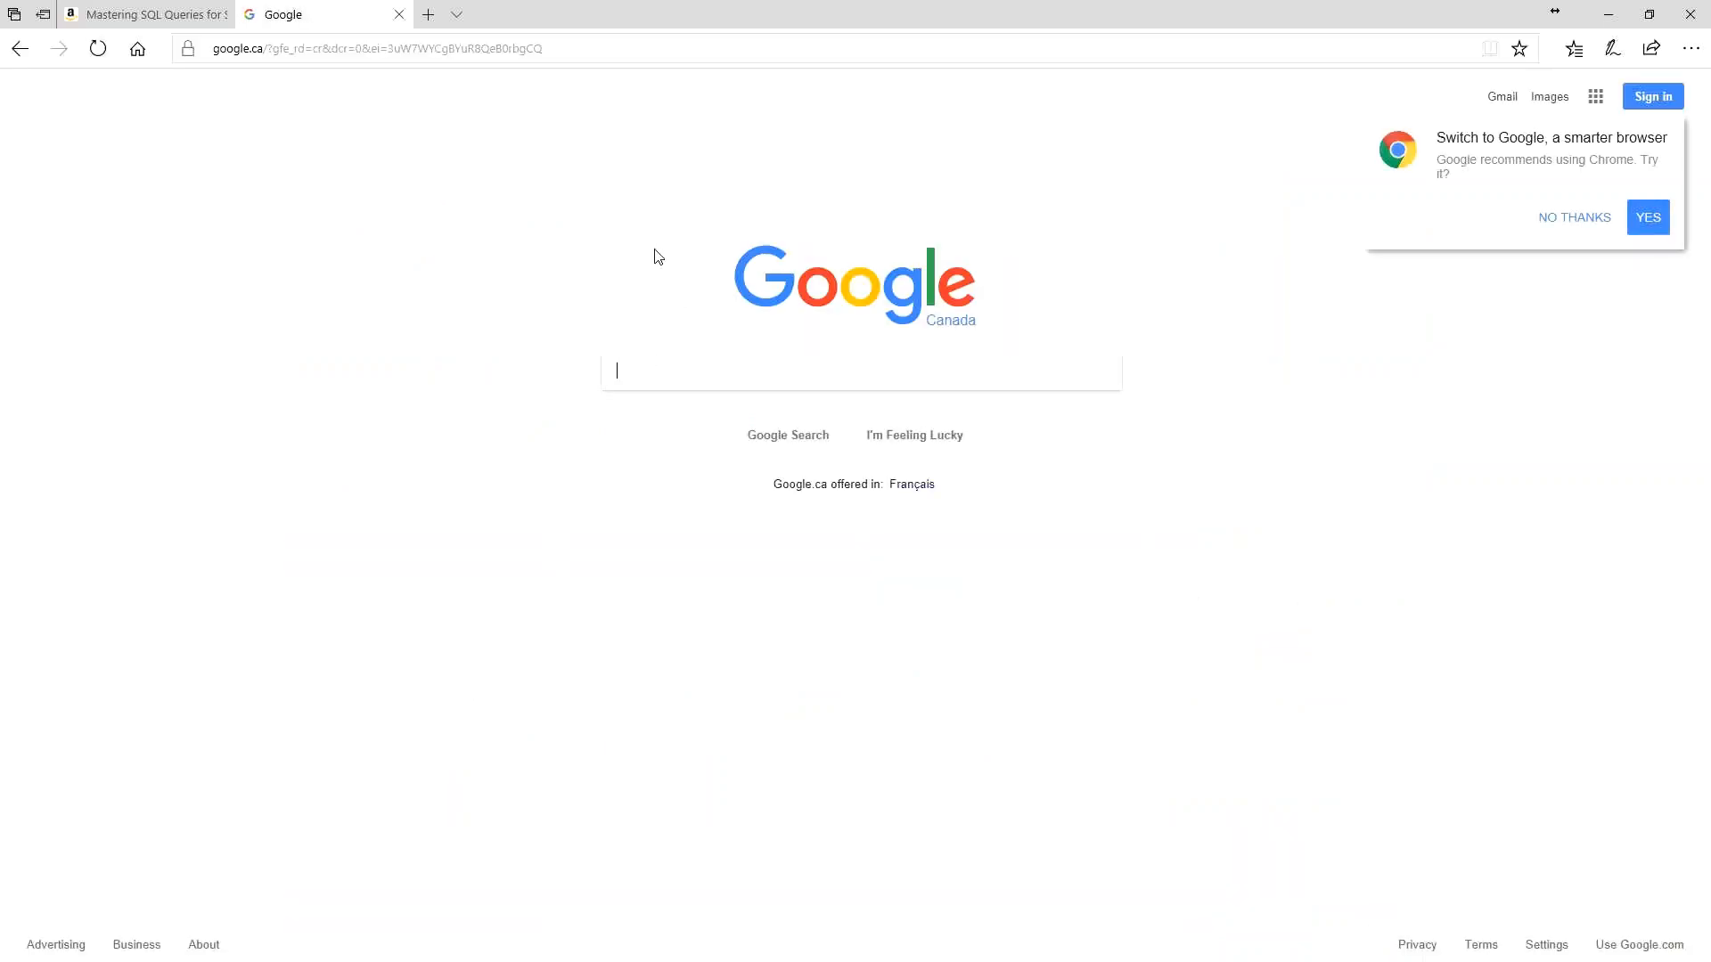
type("query aging sap busi")
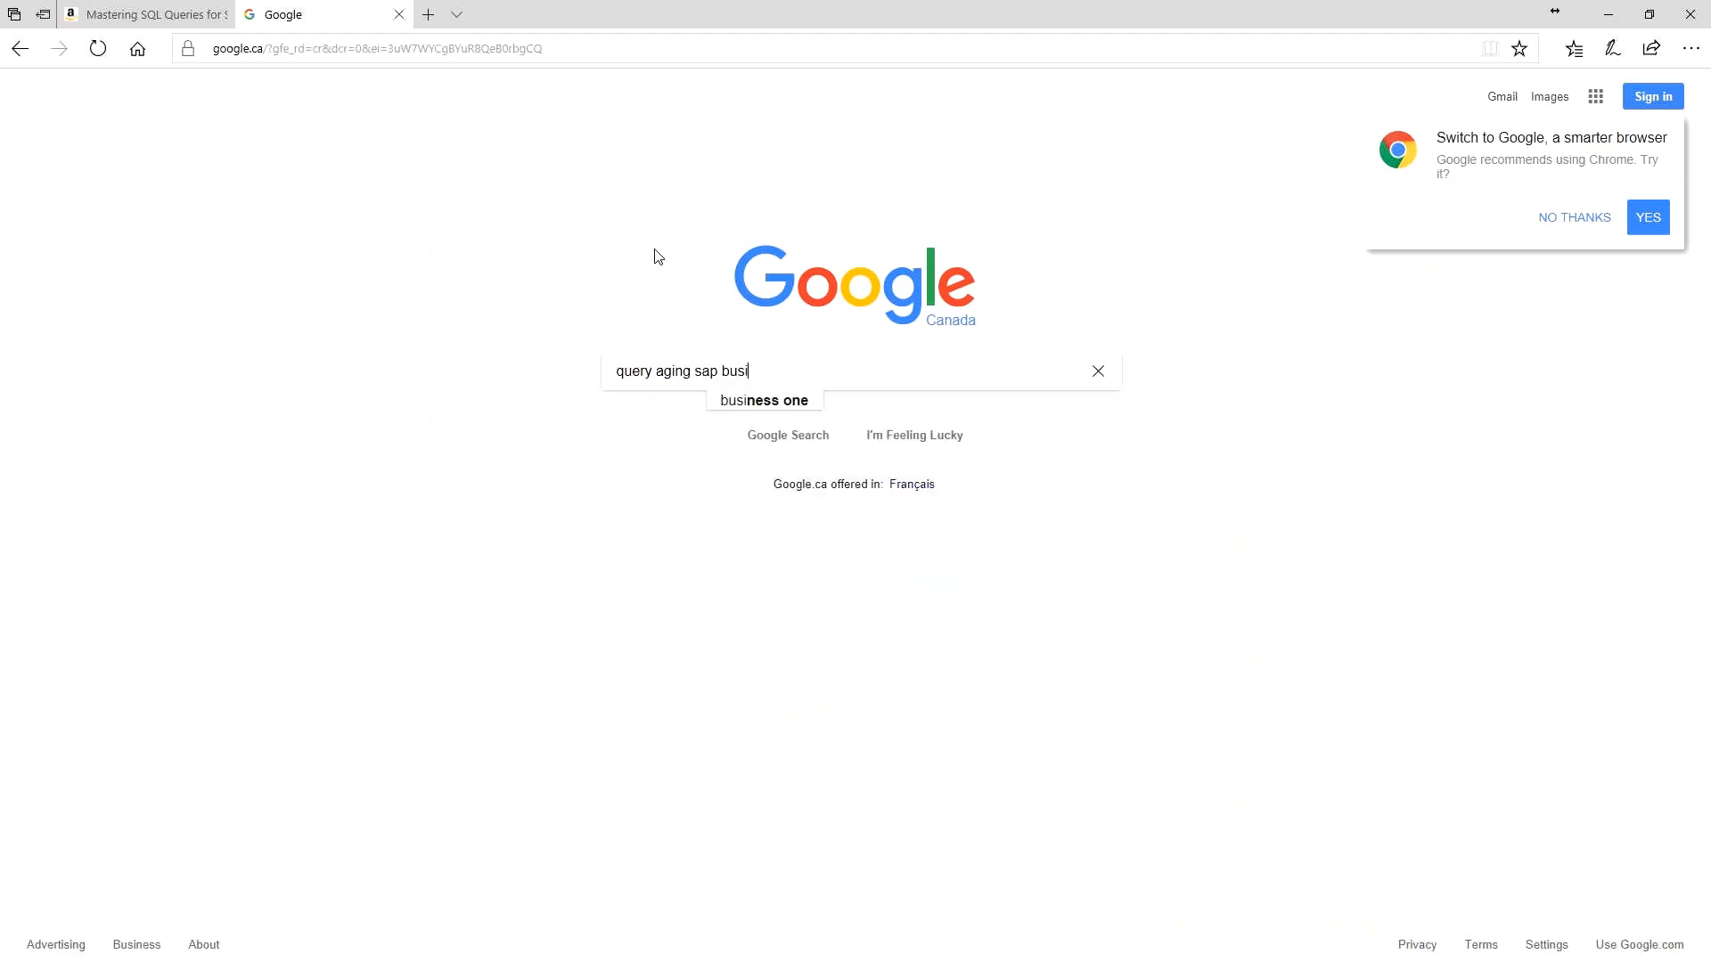
type("ness one")
key("Return")
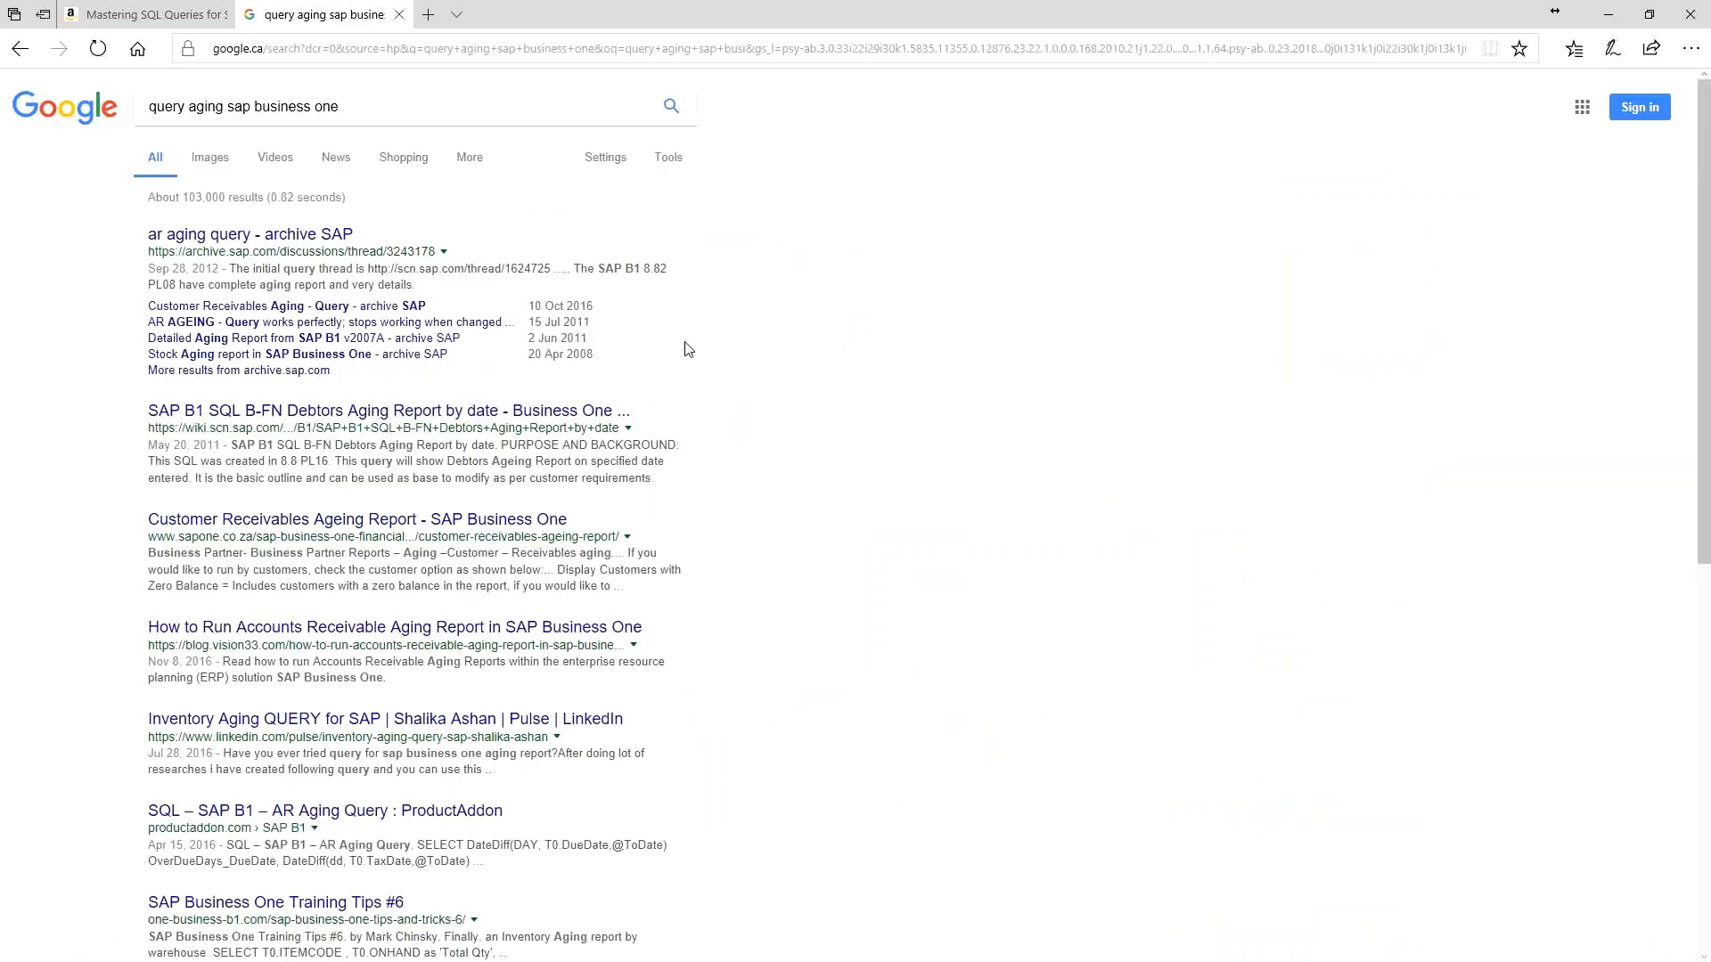
left_click(257, 236)
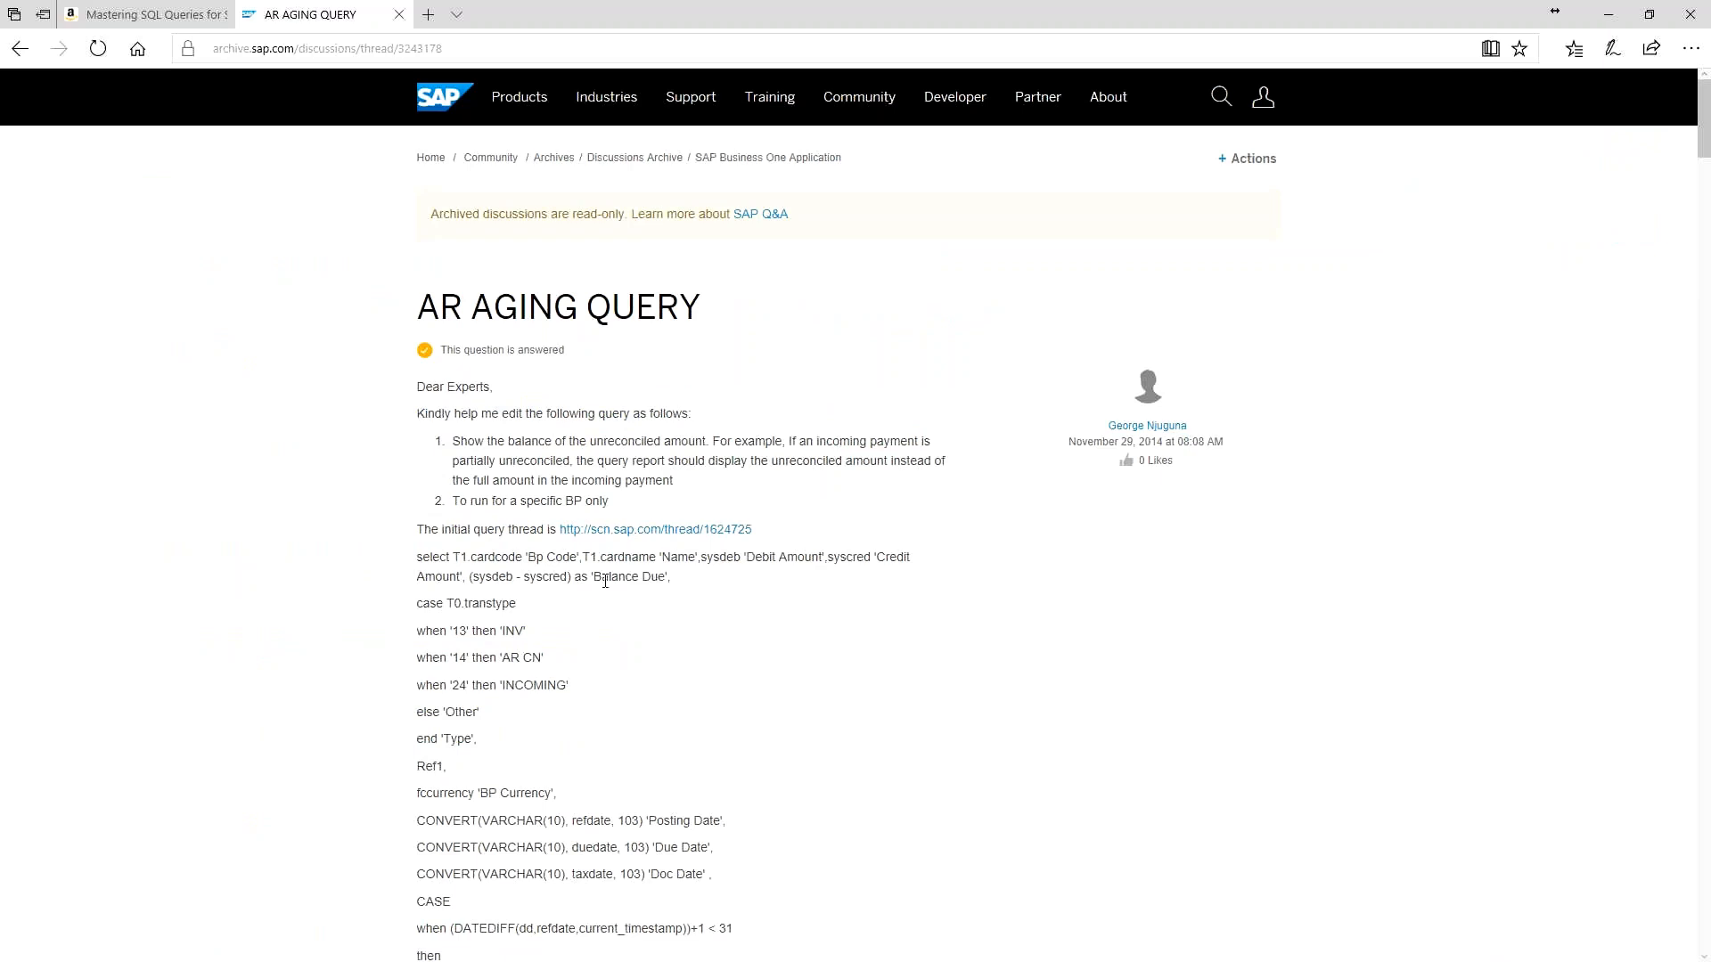
- Examine the SQL of the AR aging query in the SAP archive thread, highlighting the date-difference conditions for the 31 to 60 days bucket
left_click_drag(422, 558, 651, 752)
scroll(546, 707, "down", 6)
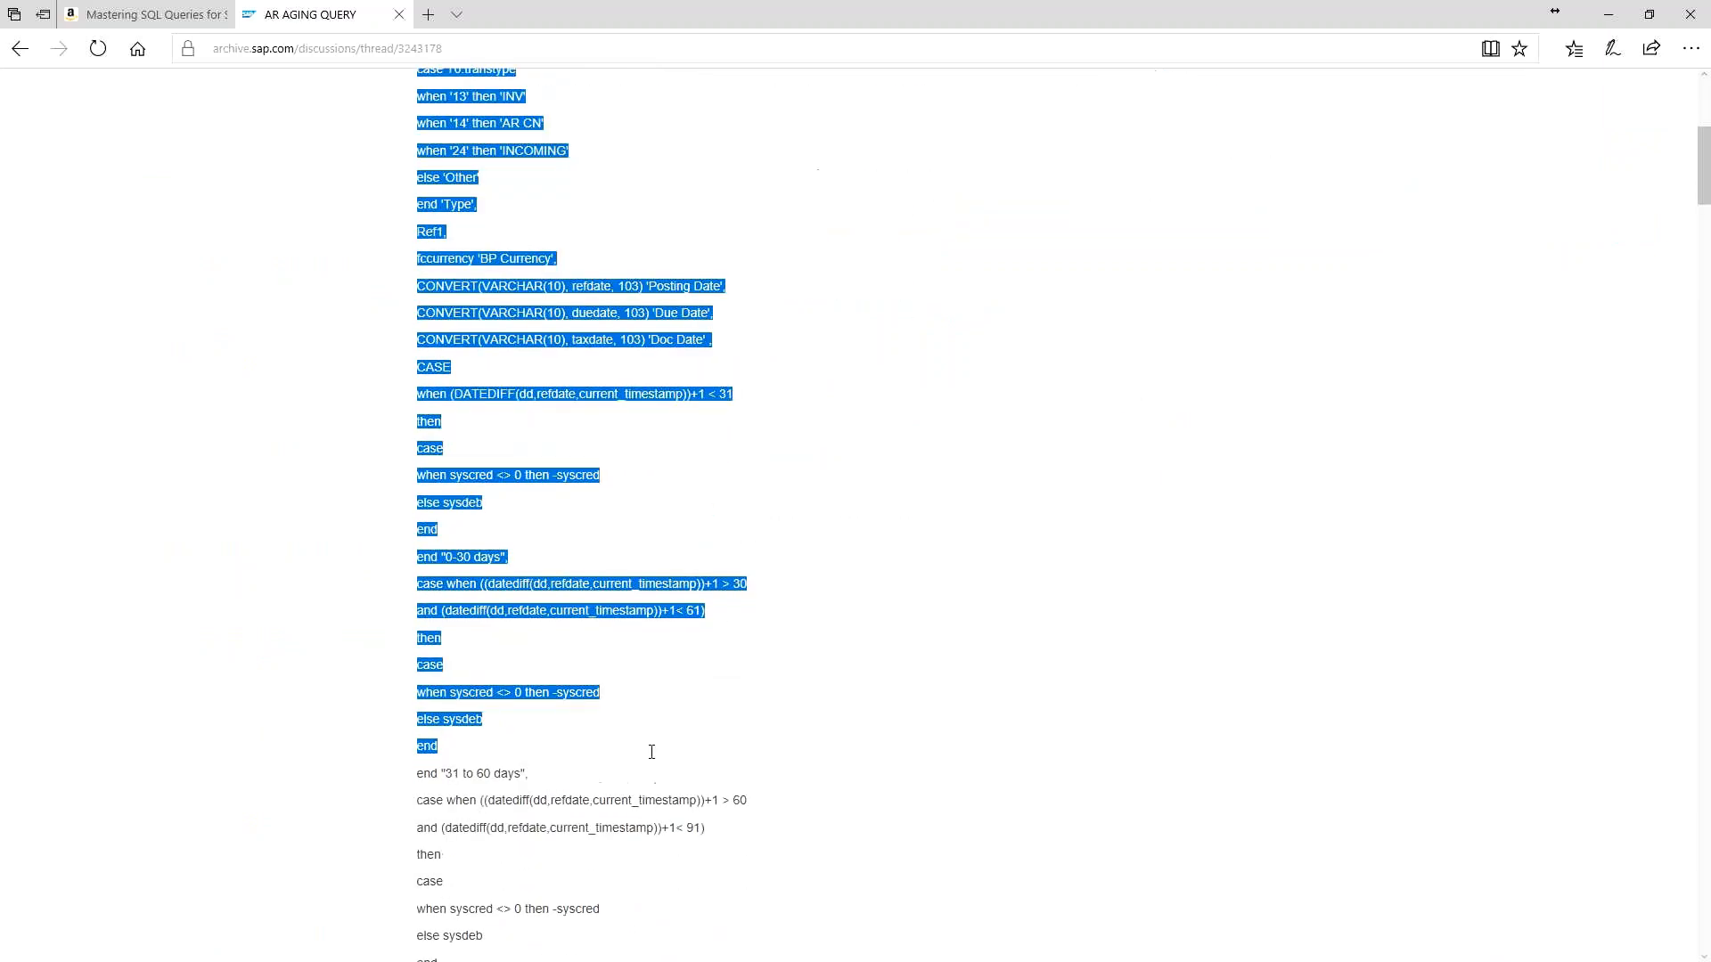
left_click(526, 656)
left_click_drag(509, 583, 560, 622)
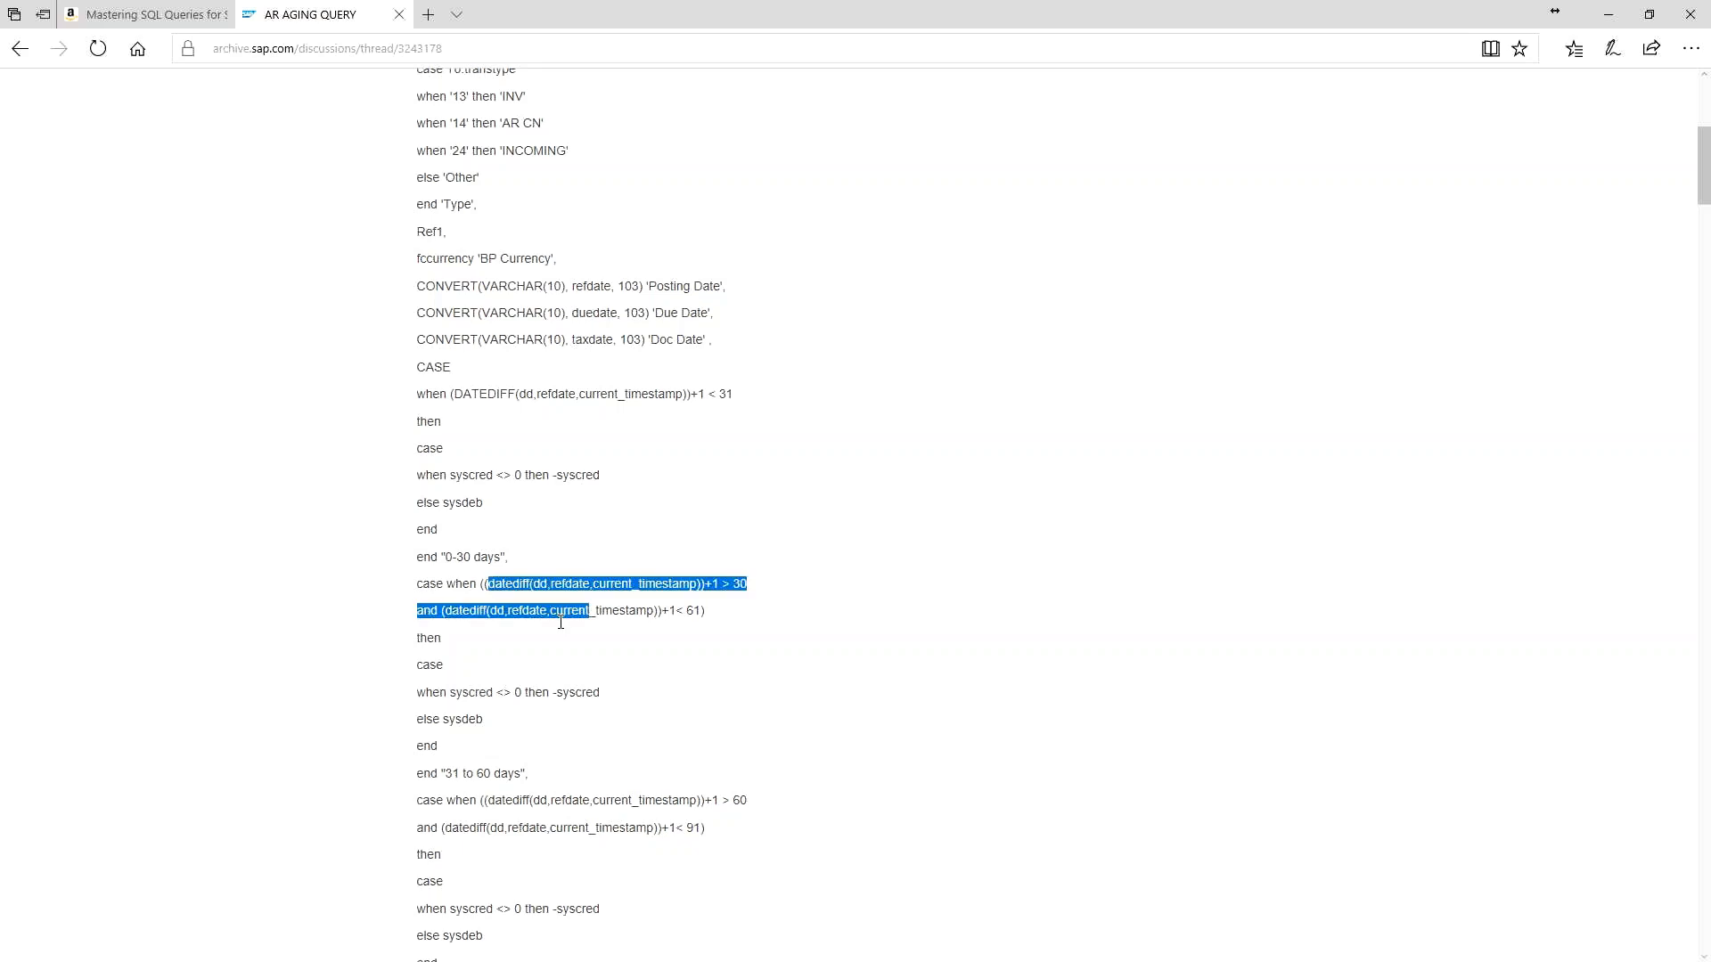
left_click(777, 649)
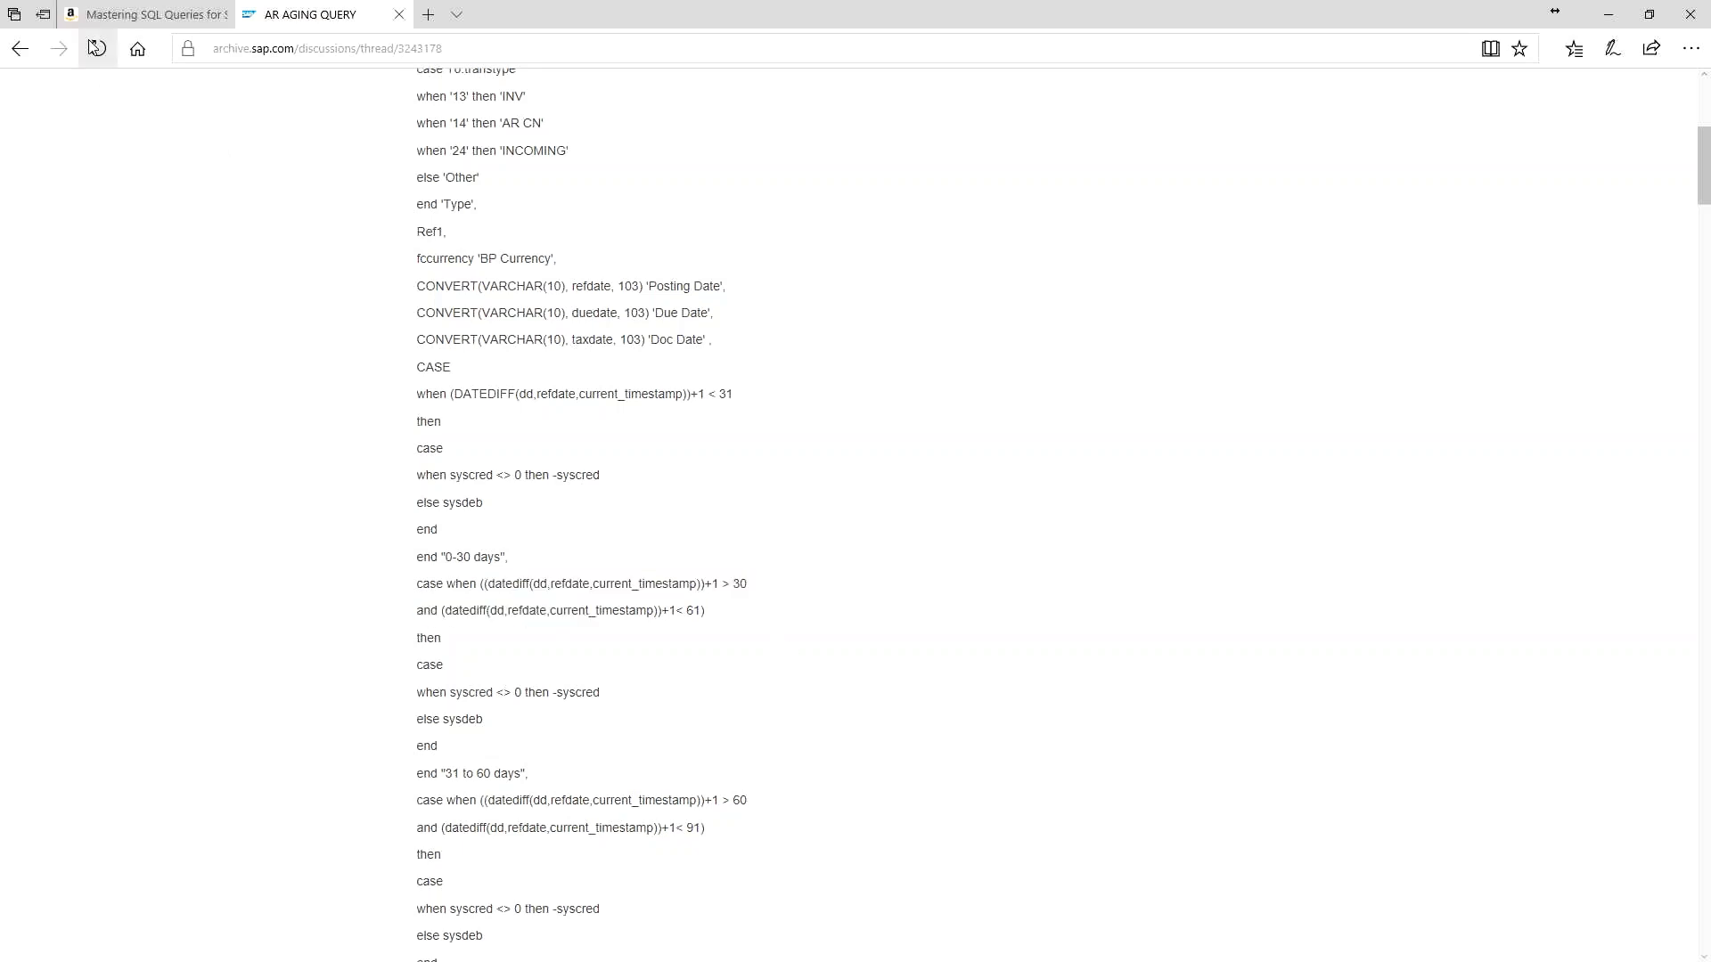
- Leave the browser and advance the PowerPoint slide show to the closing "Merci !" slide
left_click(19, 50)
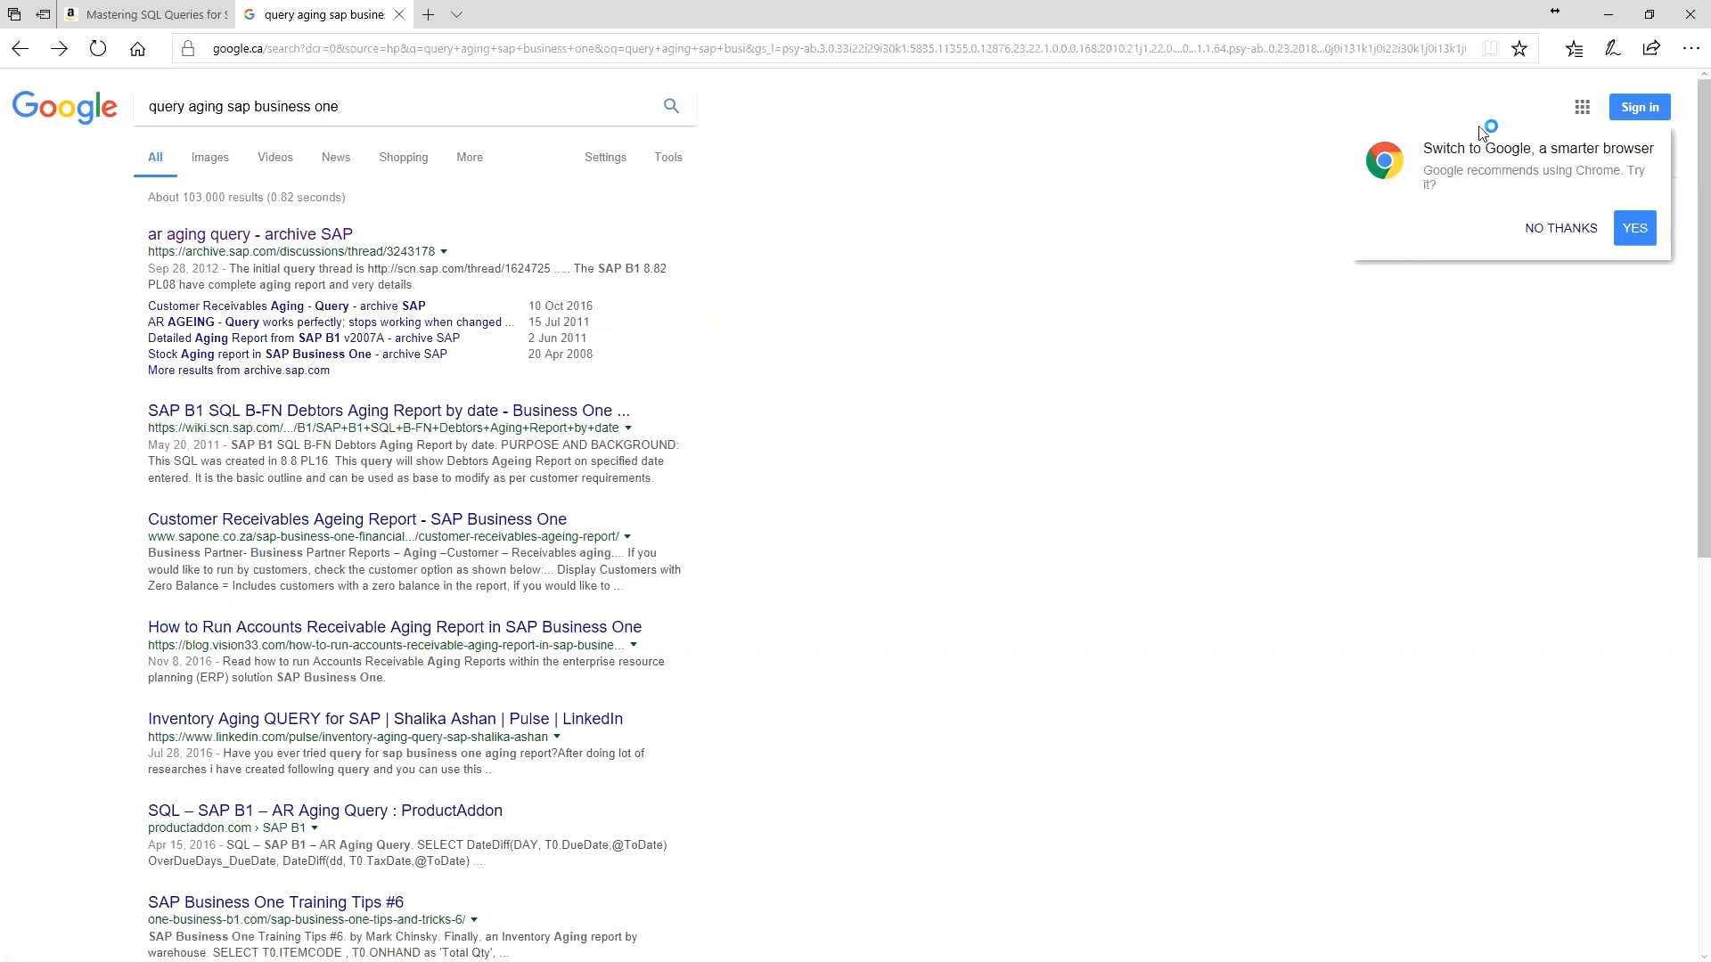
left_click(1613, 16)
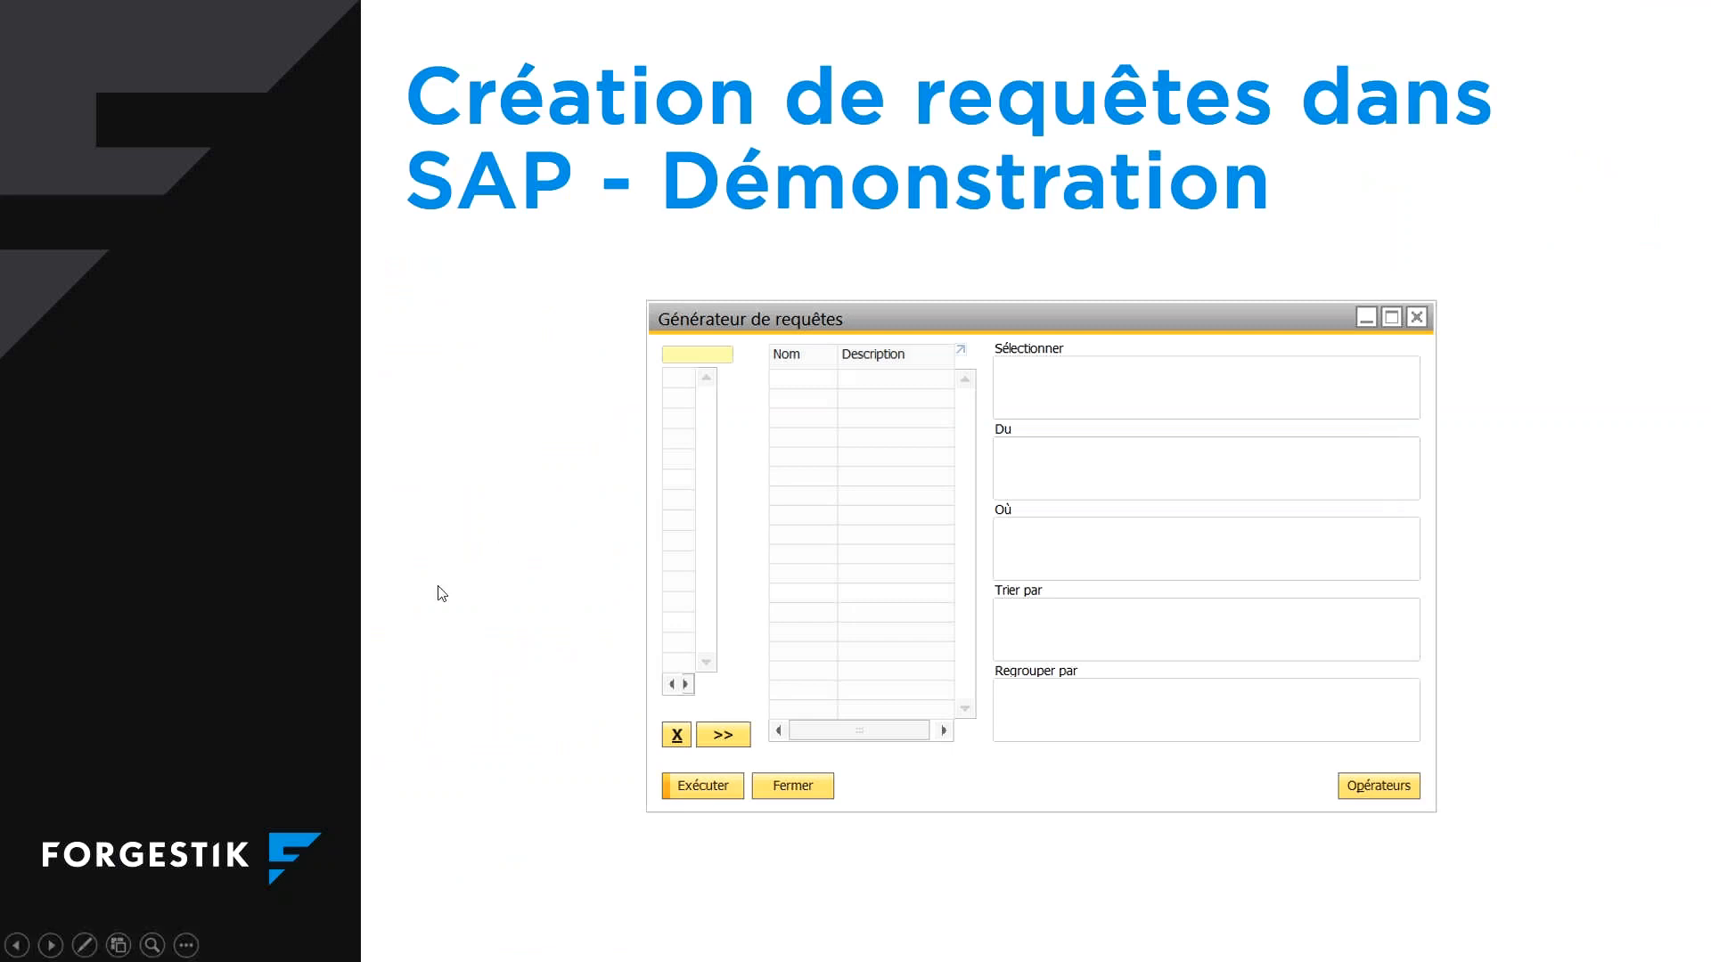
left_click(55, 945)
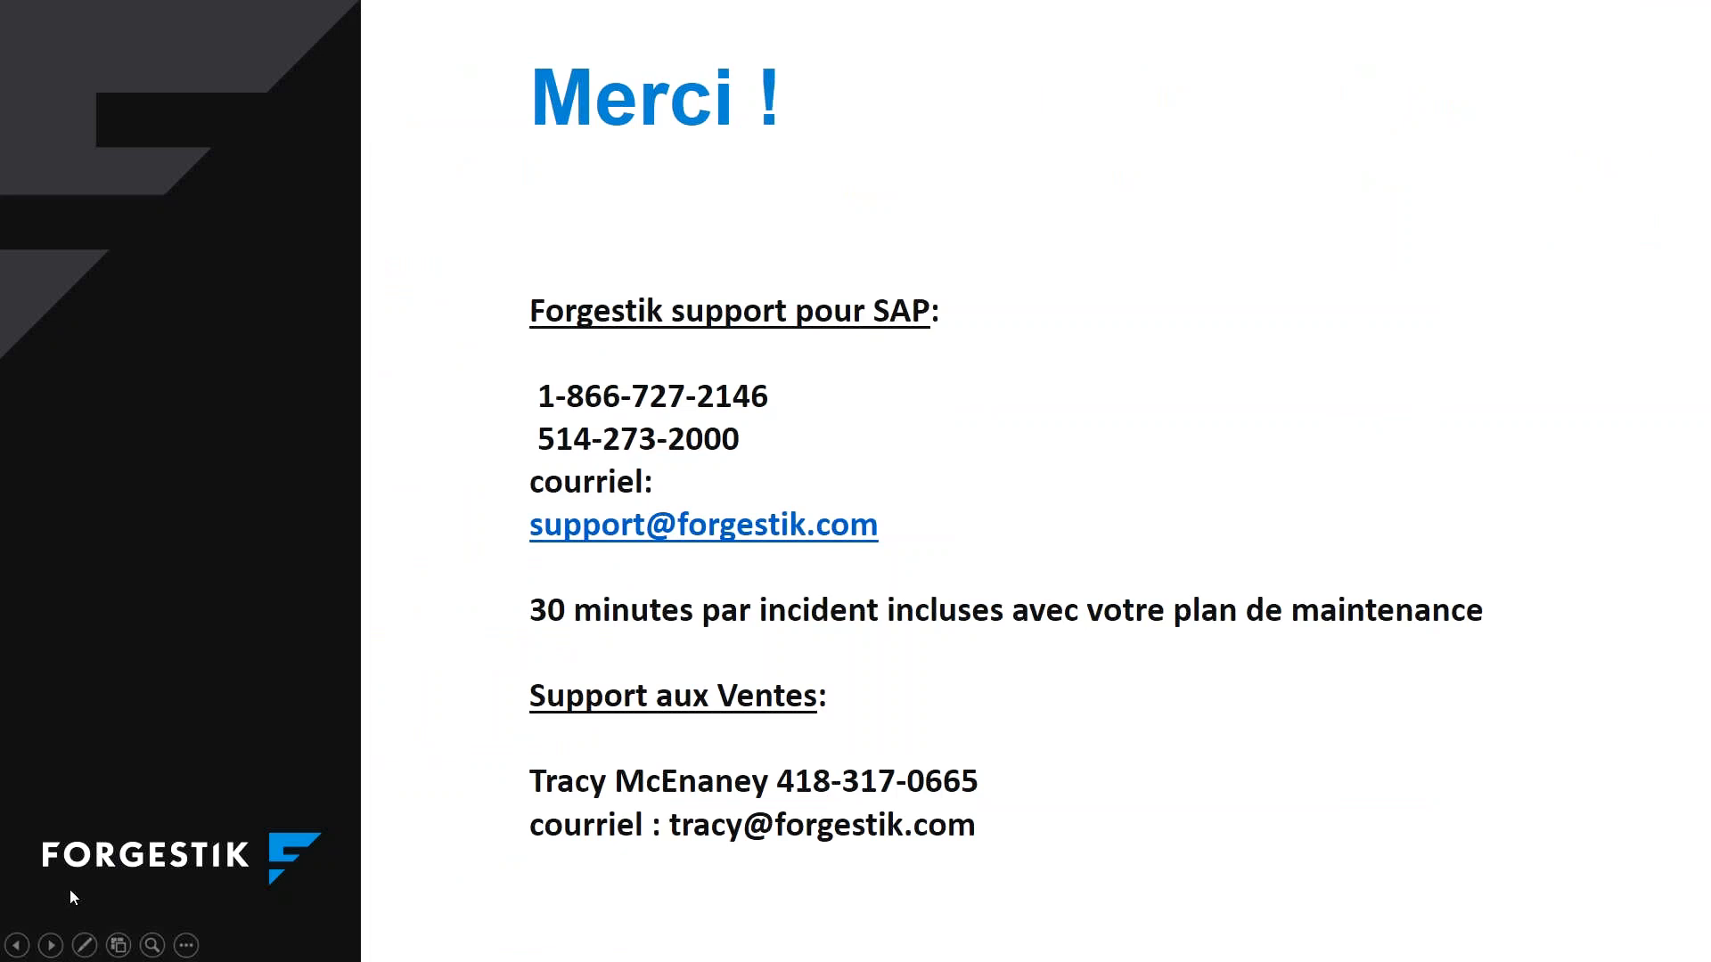
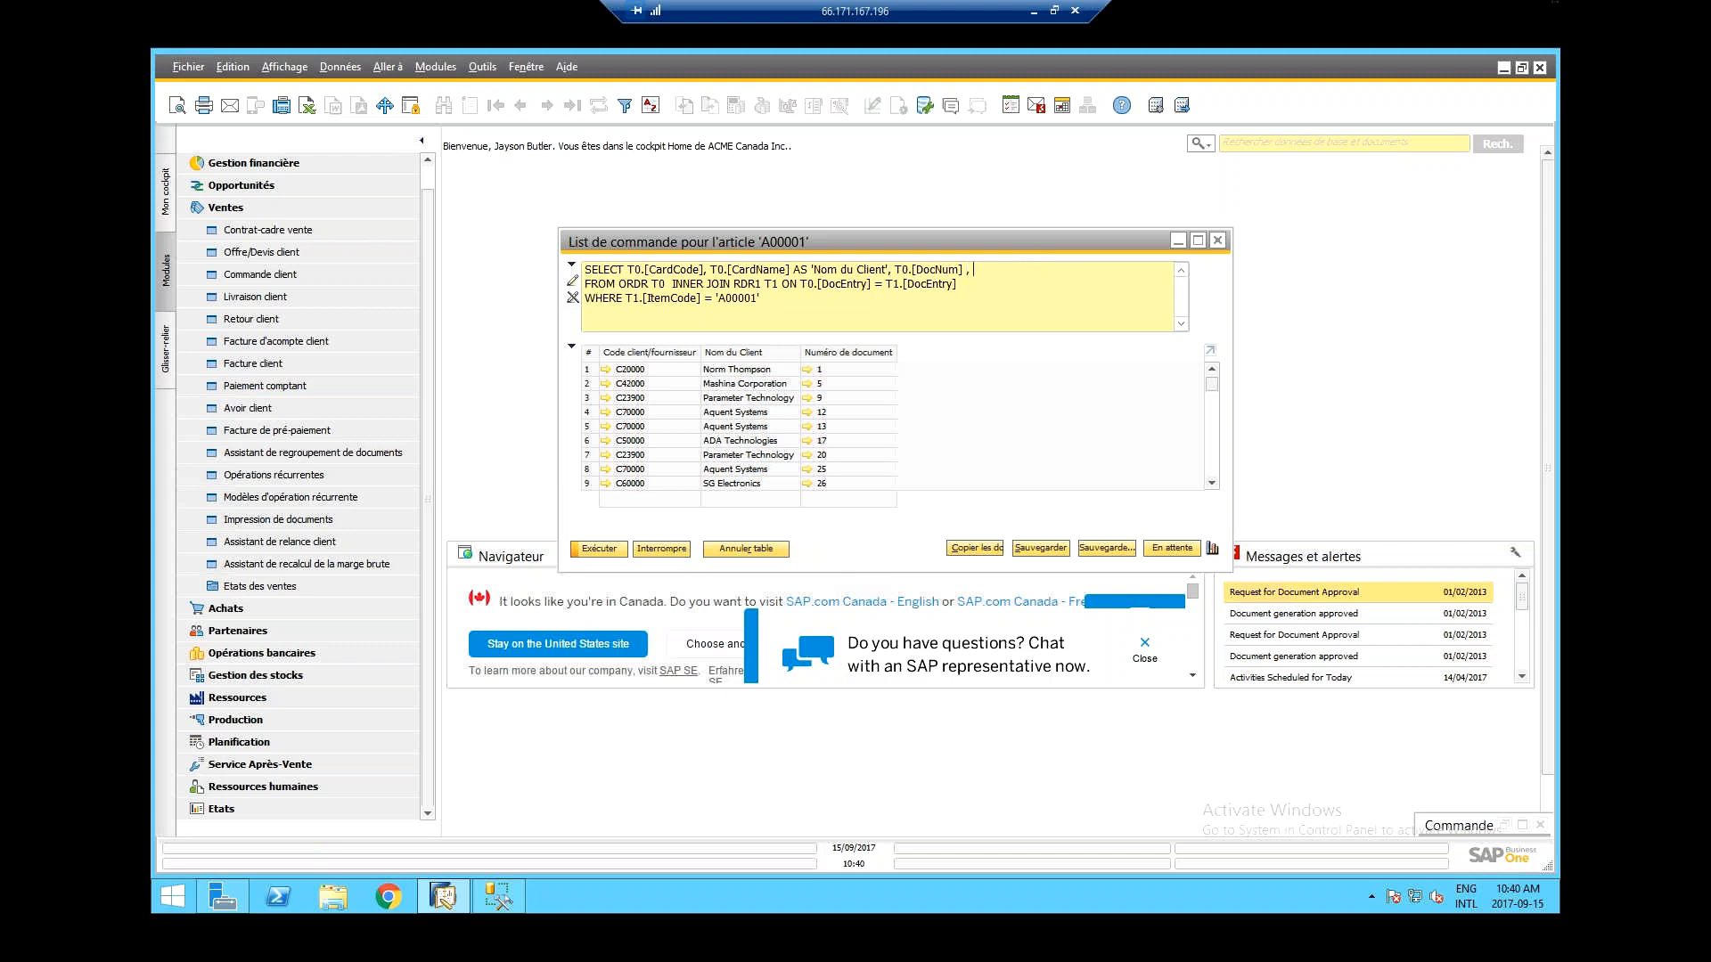
- Add T0.DocDate to the SELECT clause of the order list query for item A00001 and shift its window aside
type("T0.DocDate")
left_click_drag(659, 245, 740, 246)
left_click(1071, 311)
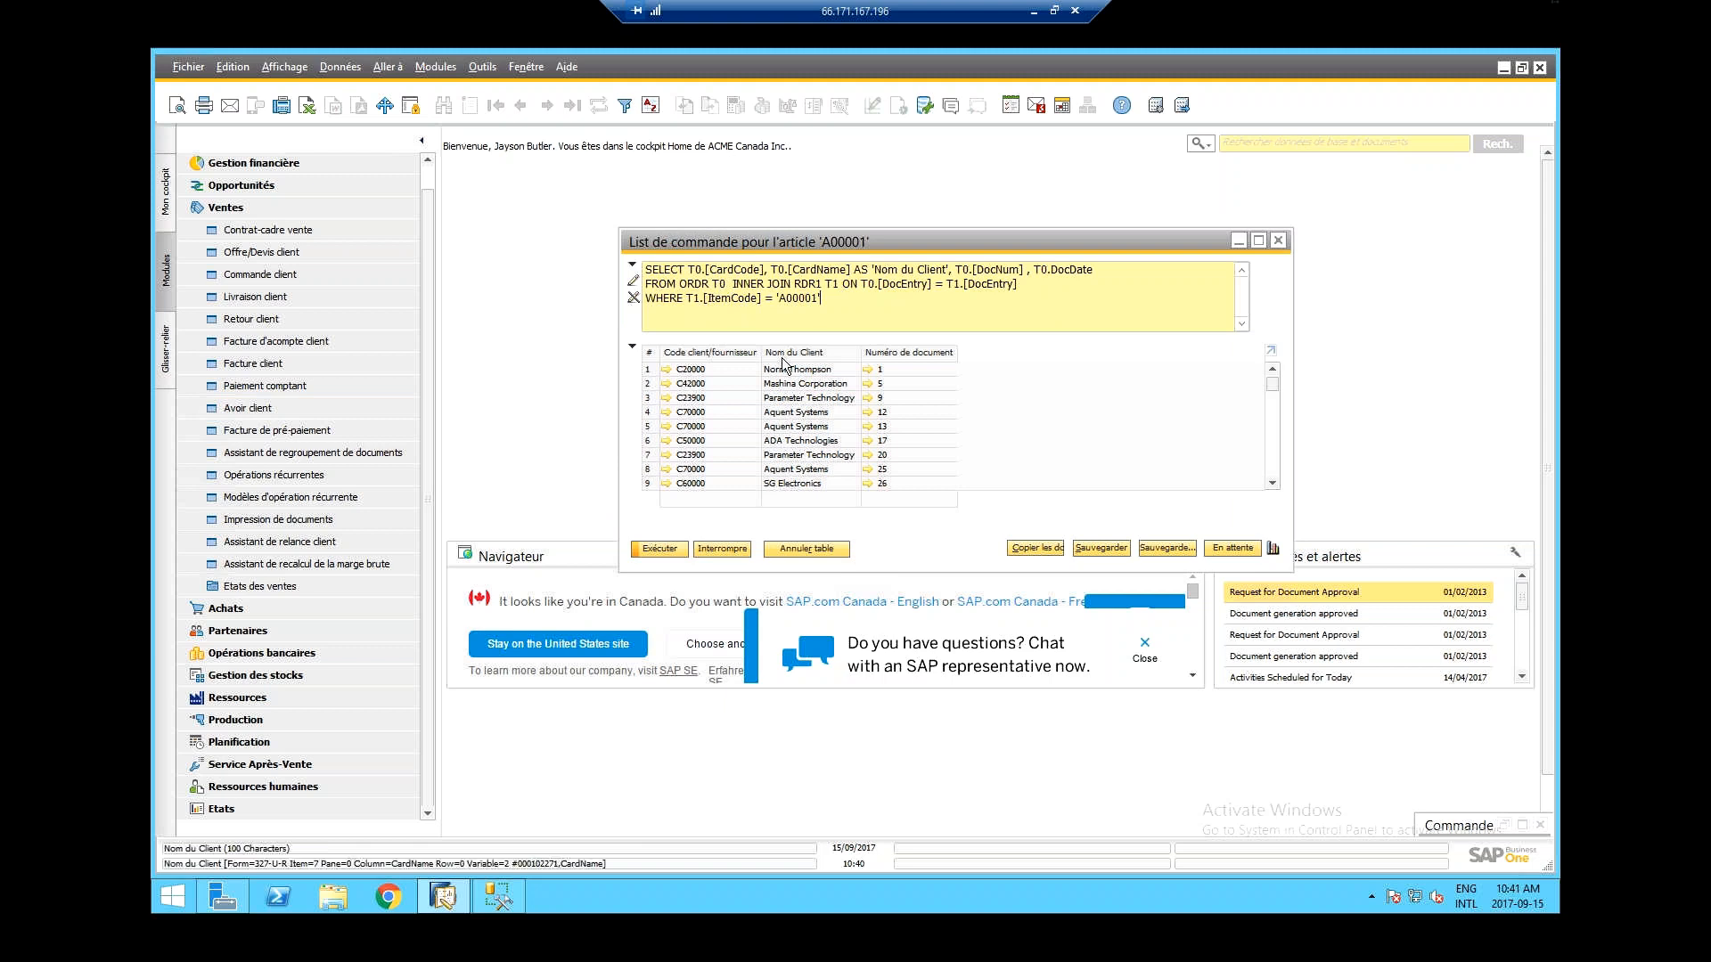
- Open the query generator and arrange it beside the order list query window
left_click(478, 66)
mouse_move(530, 276)
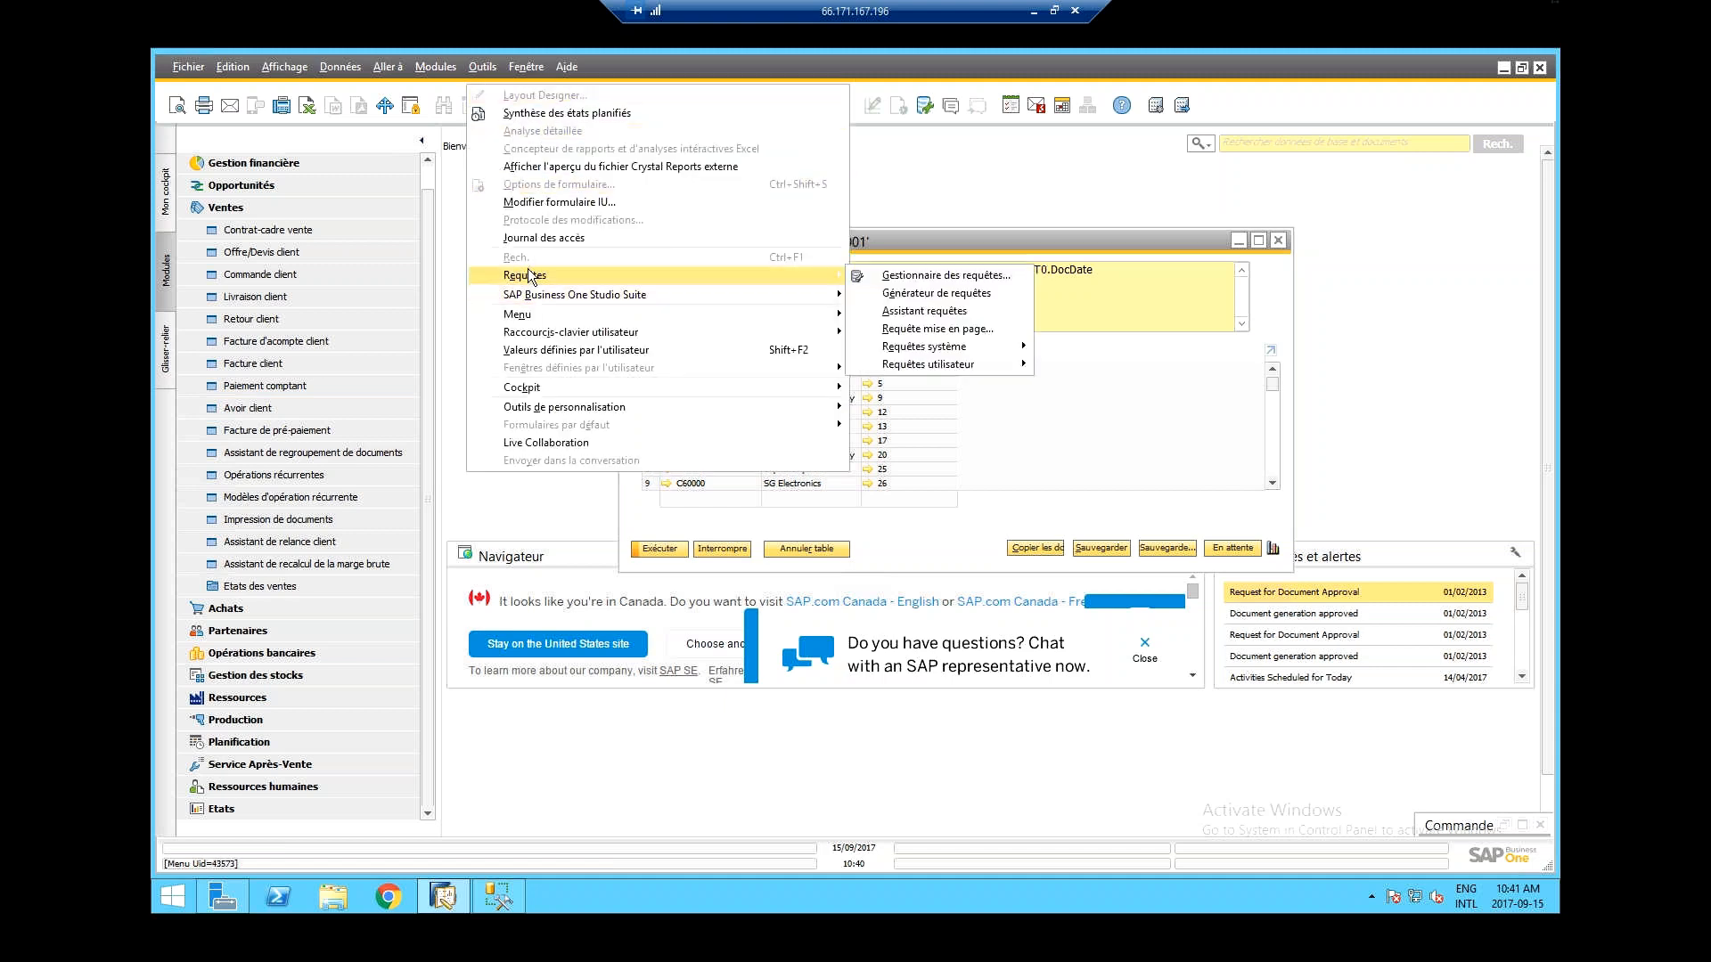
left_click(957, 299)
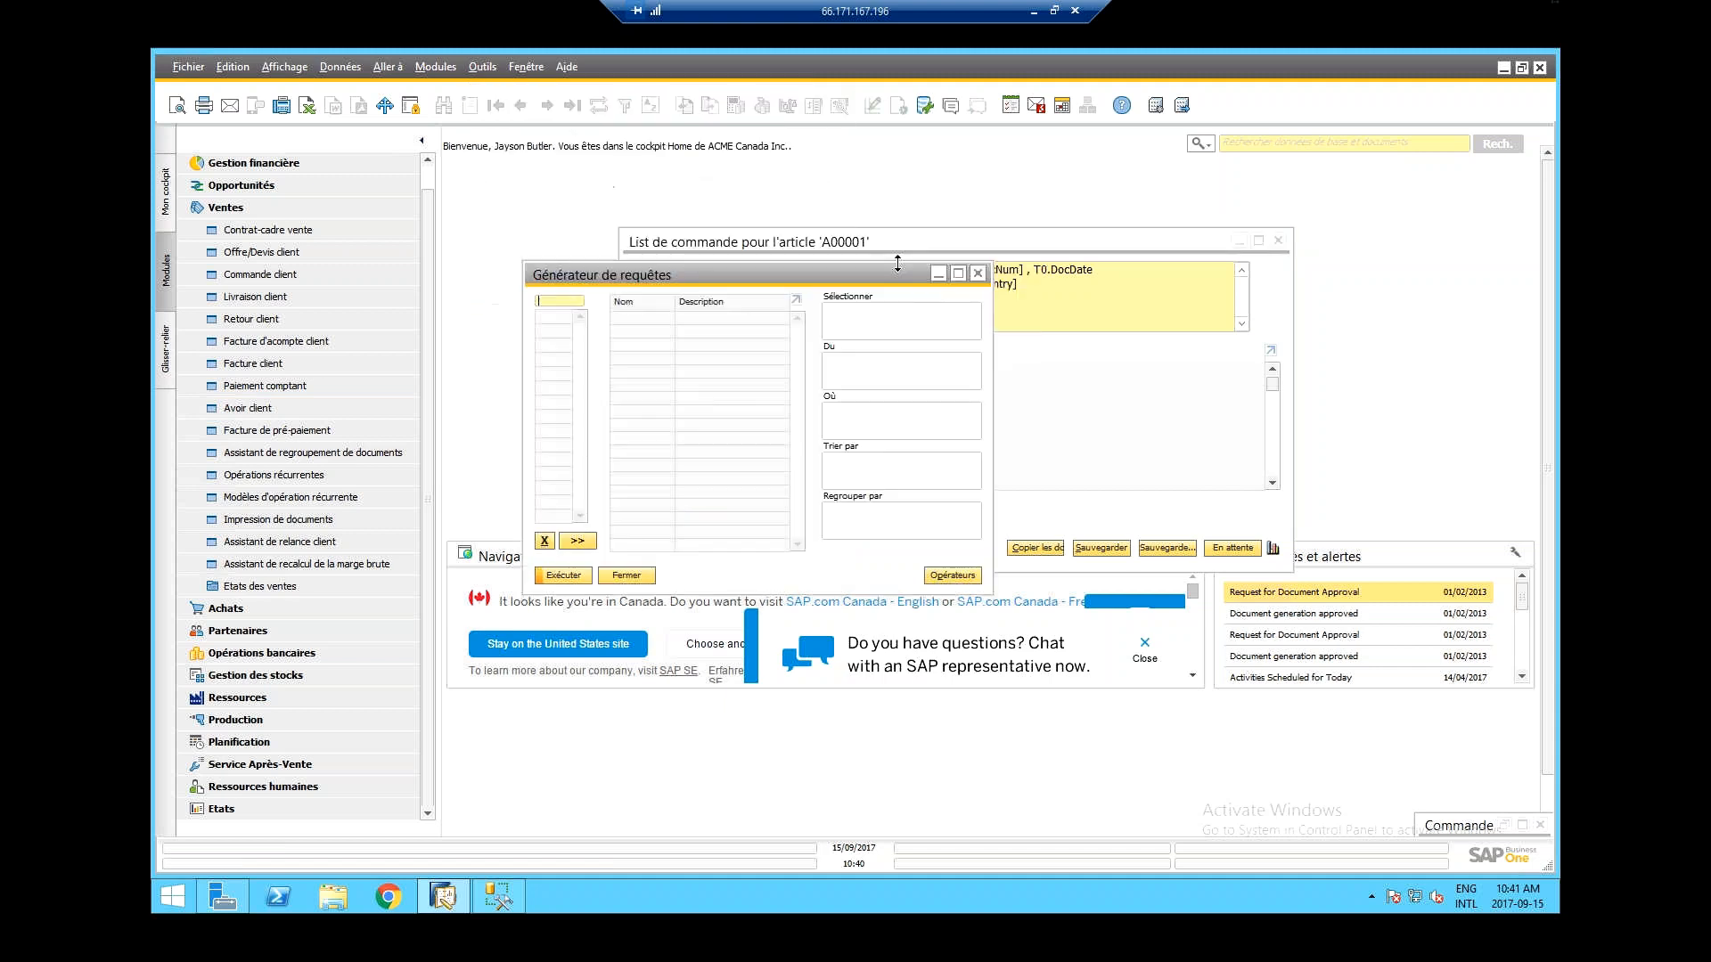
left_click_drag(851, 282, 786, 234)
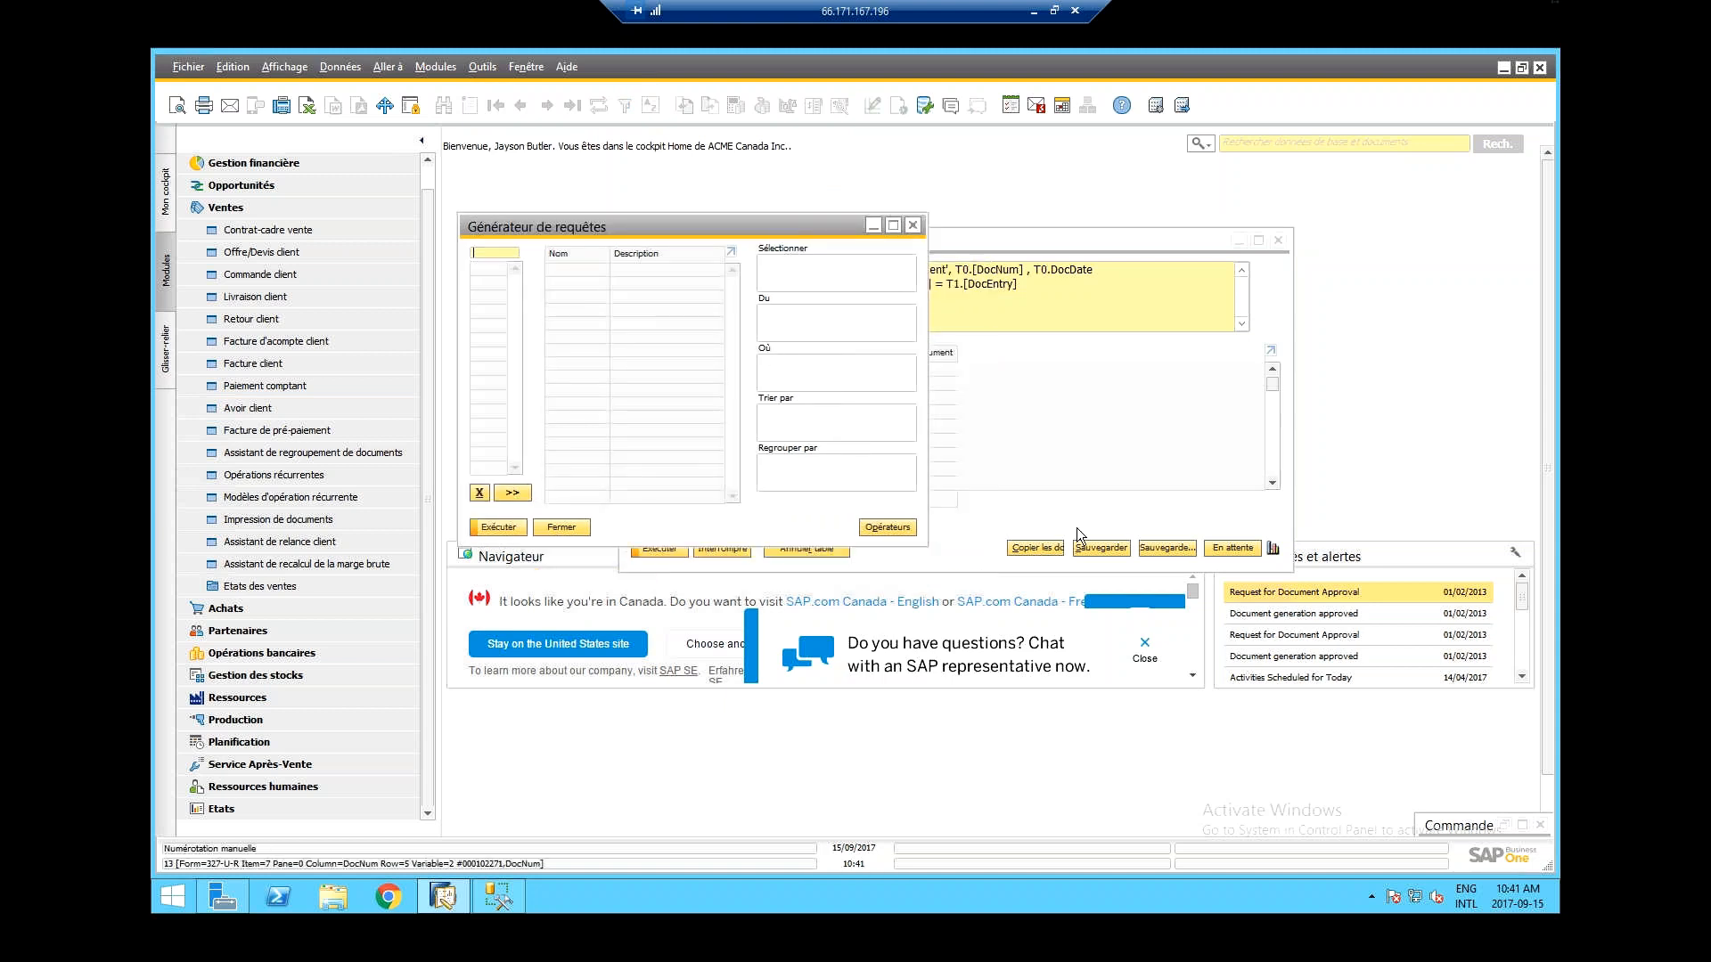
left_click_drag(1024, 239, 1305, 276)
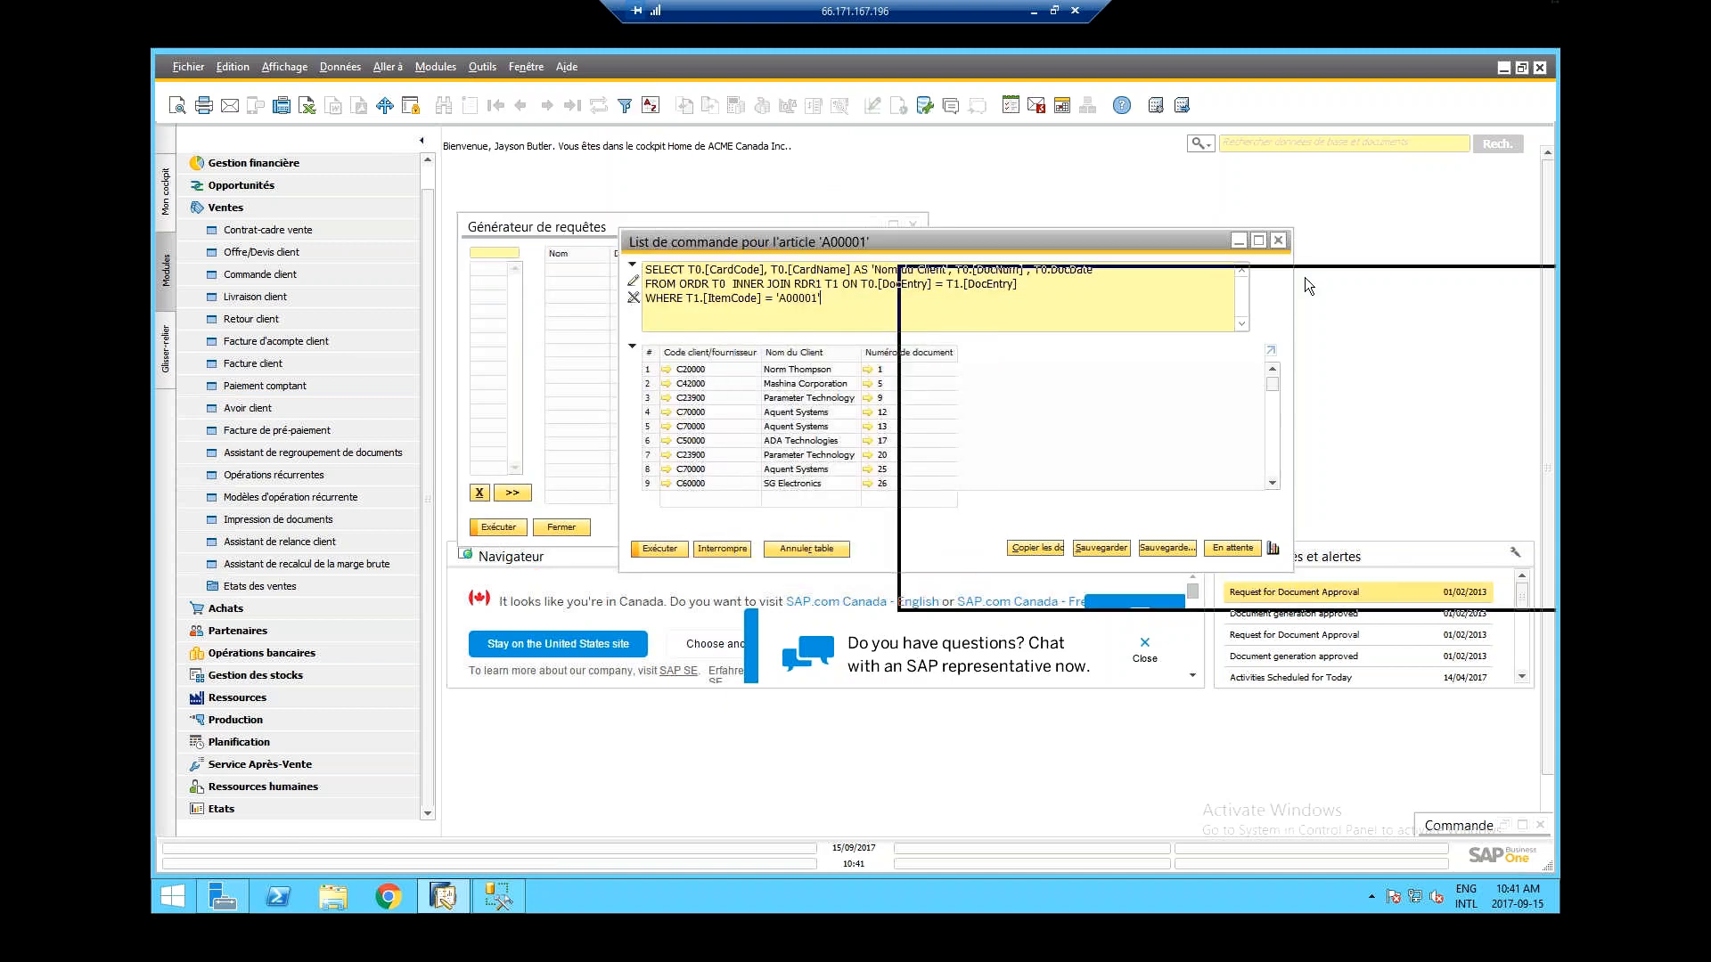
left_click(686, 229)
left_click_drag(1103, 337, 903, 289)
left_click(506, 396)
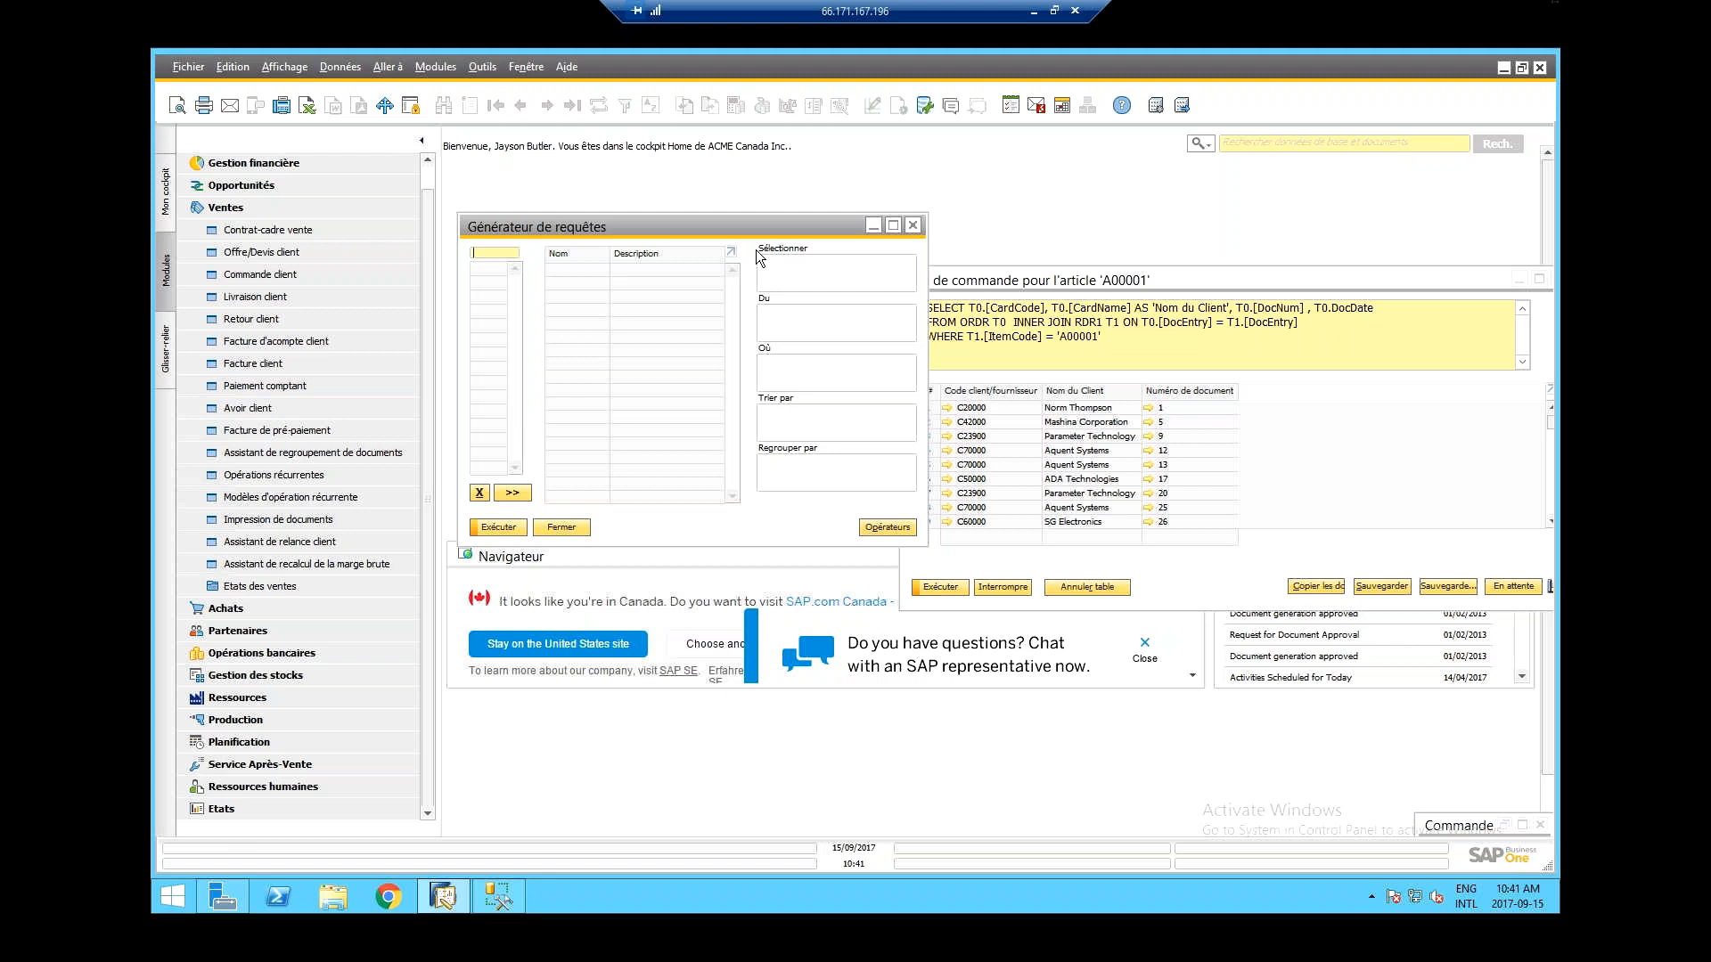
- Open the Facture client form from the Ventes module and display the first recorded invoice
left_click(228, 208)
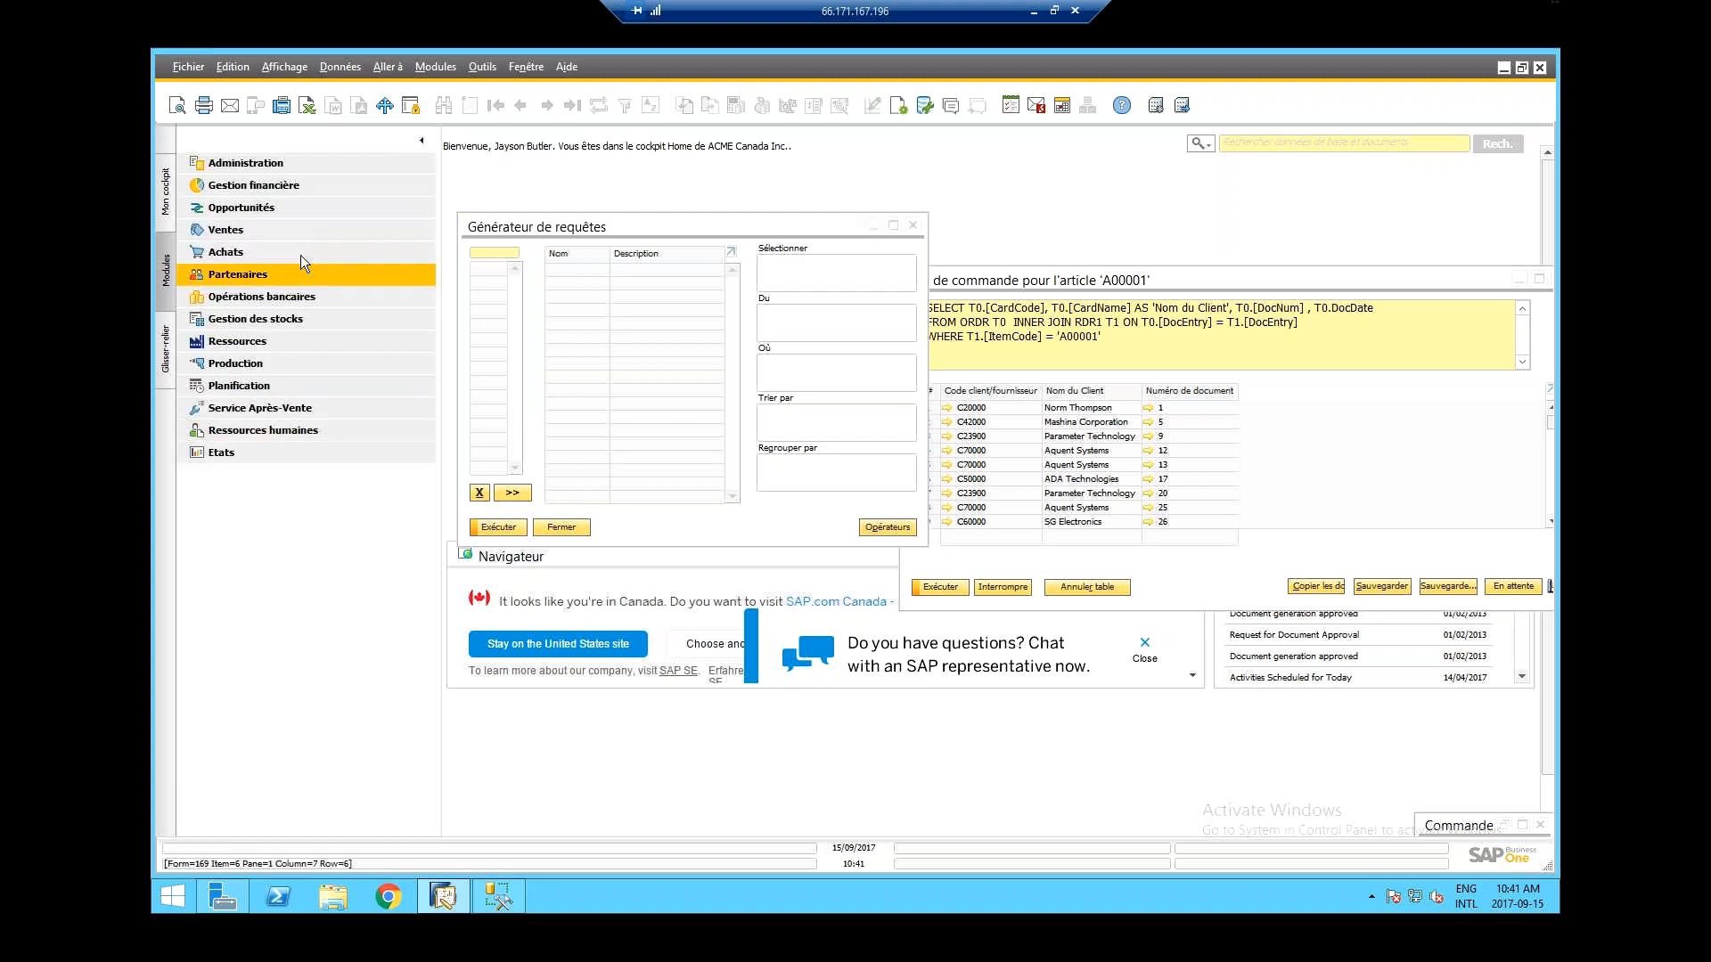
left_click(296, 231)
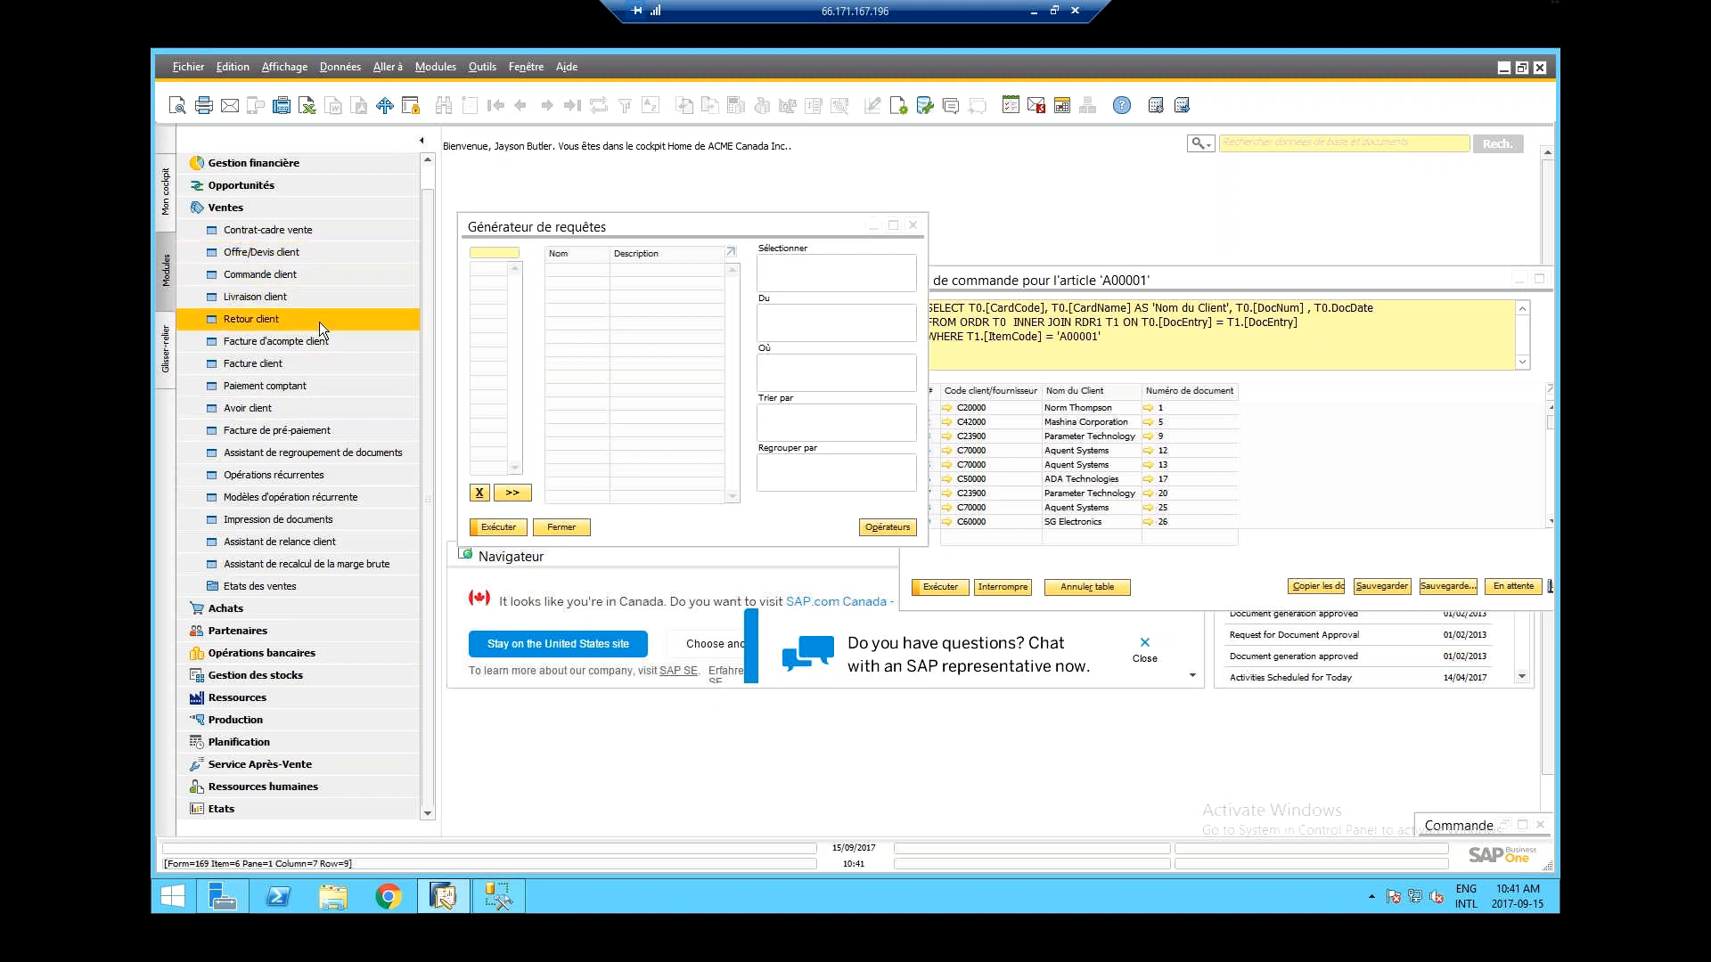
left_click(325, 365)
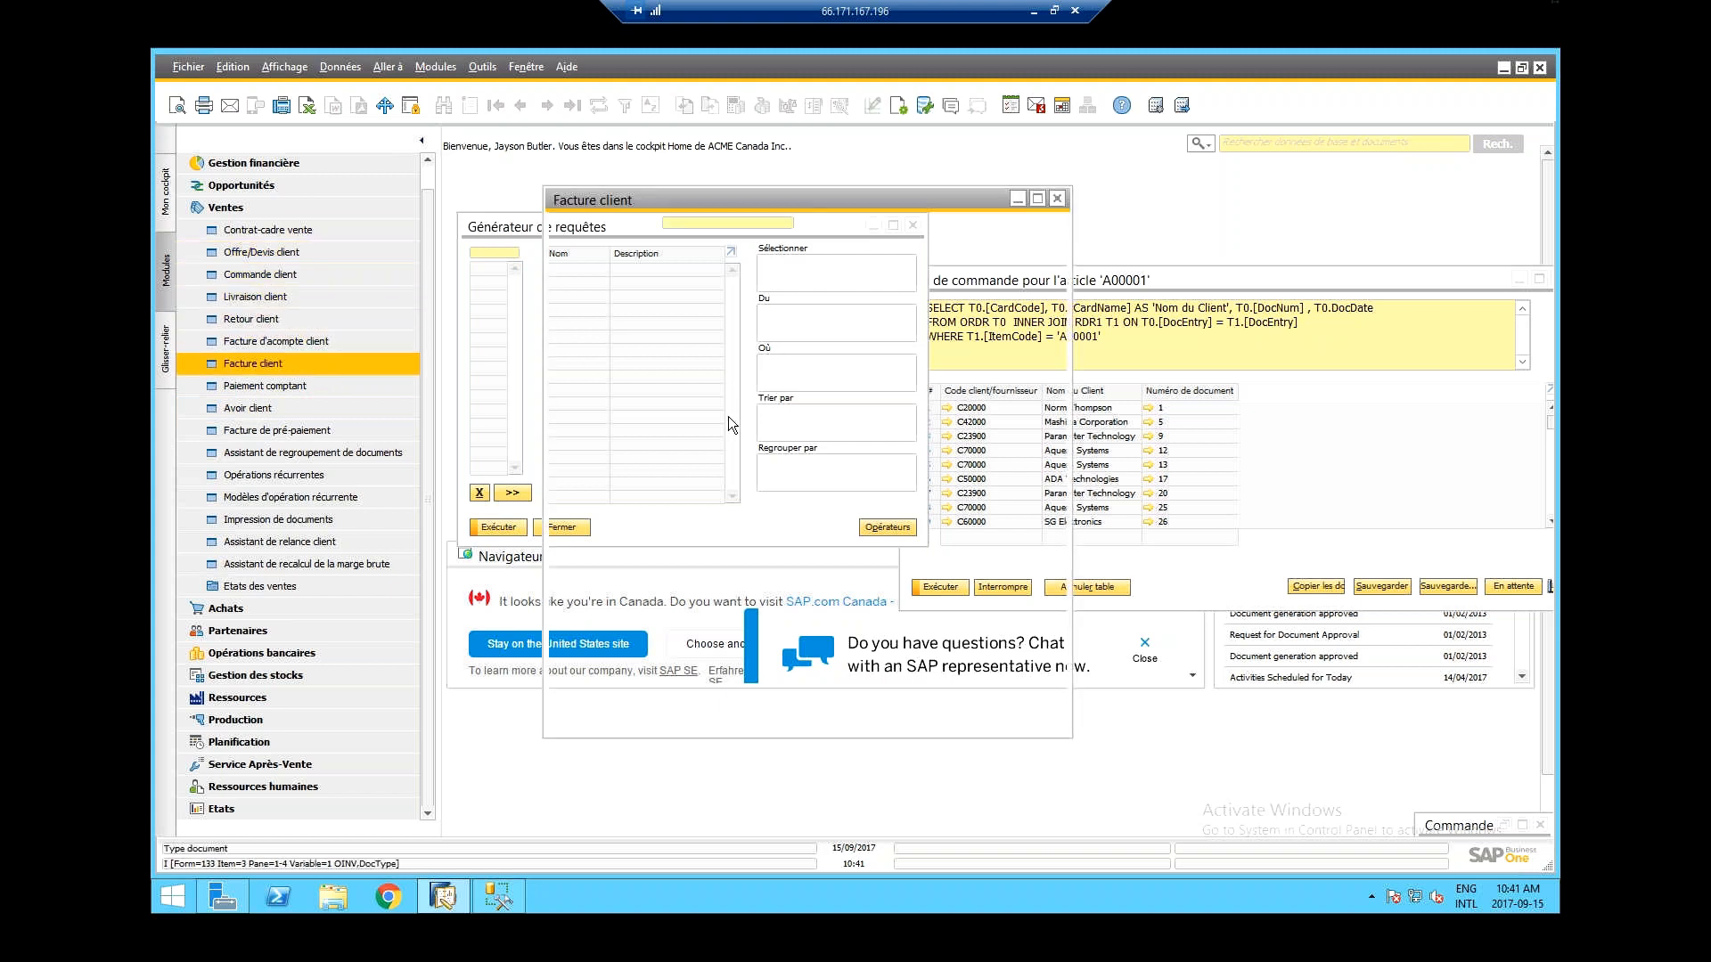
left_click_drag(676, 194, 542, 201)
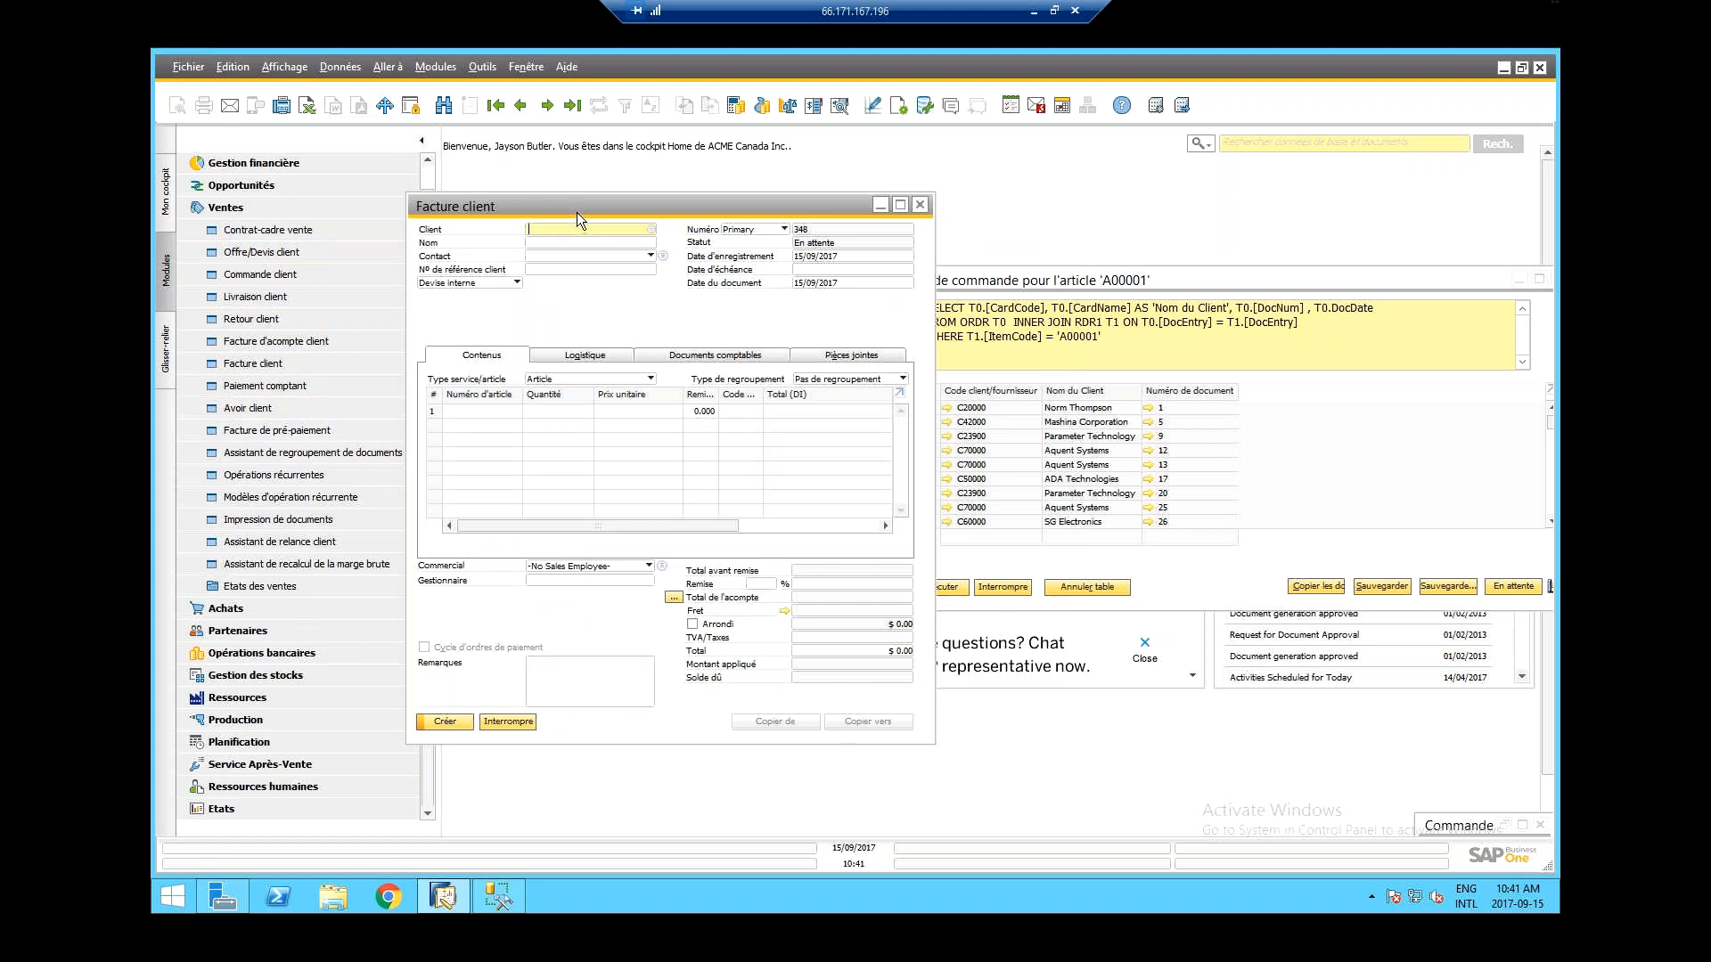
key("ctrl+Page_Up")
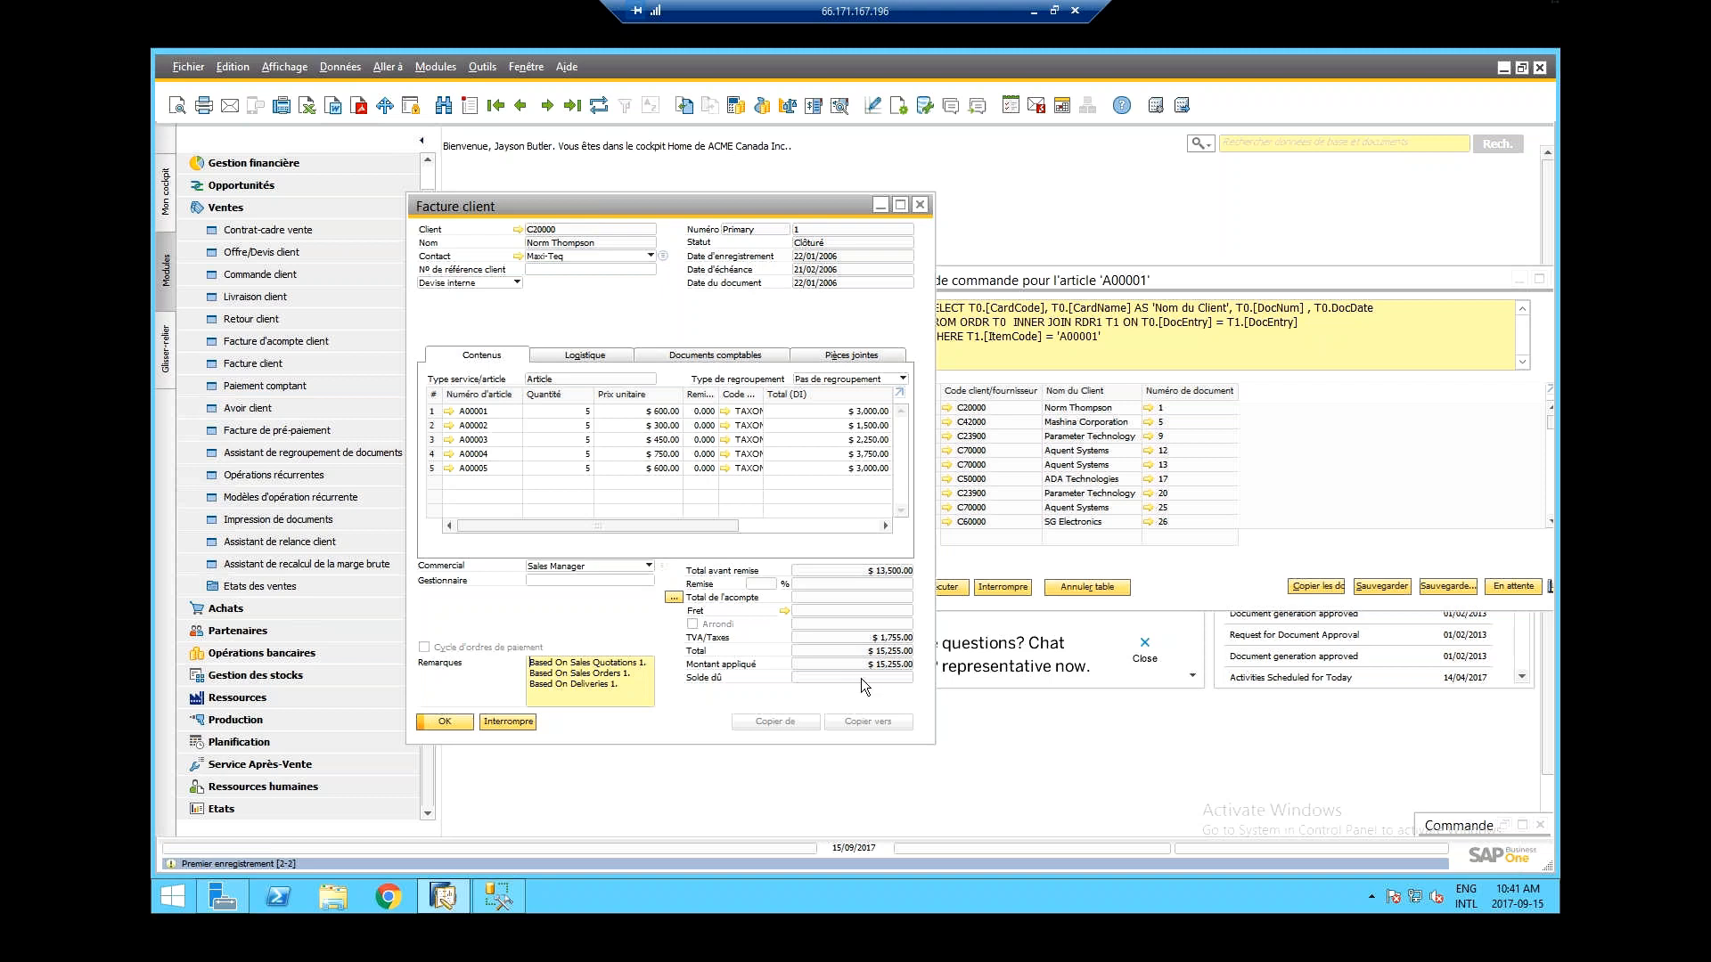
- Examine the system information of the invoice's total before discount and unit price fields, also with the form maximized, and move the restored form aside
mouse_move(877, 575)
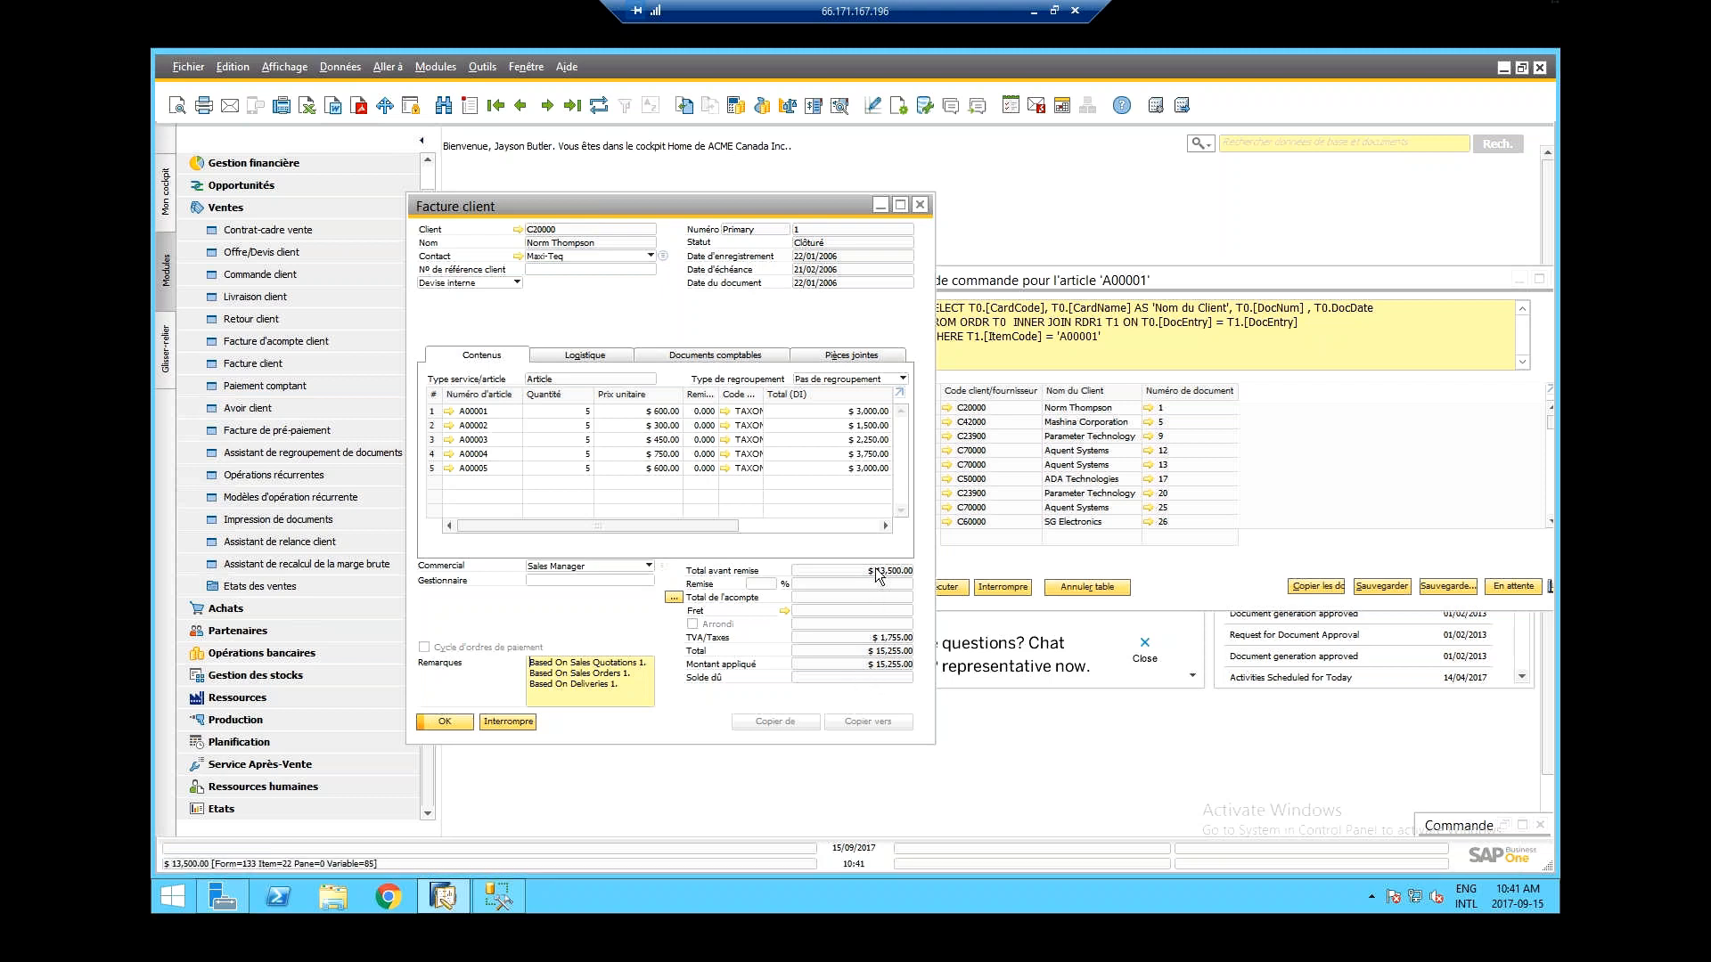
mouse_move(660, 431)
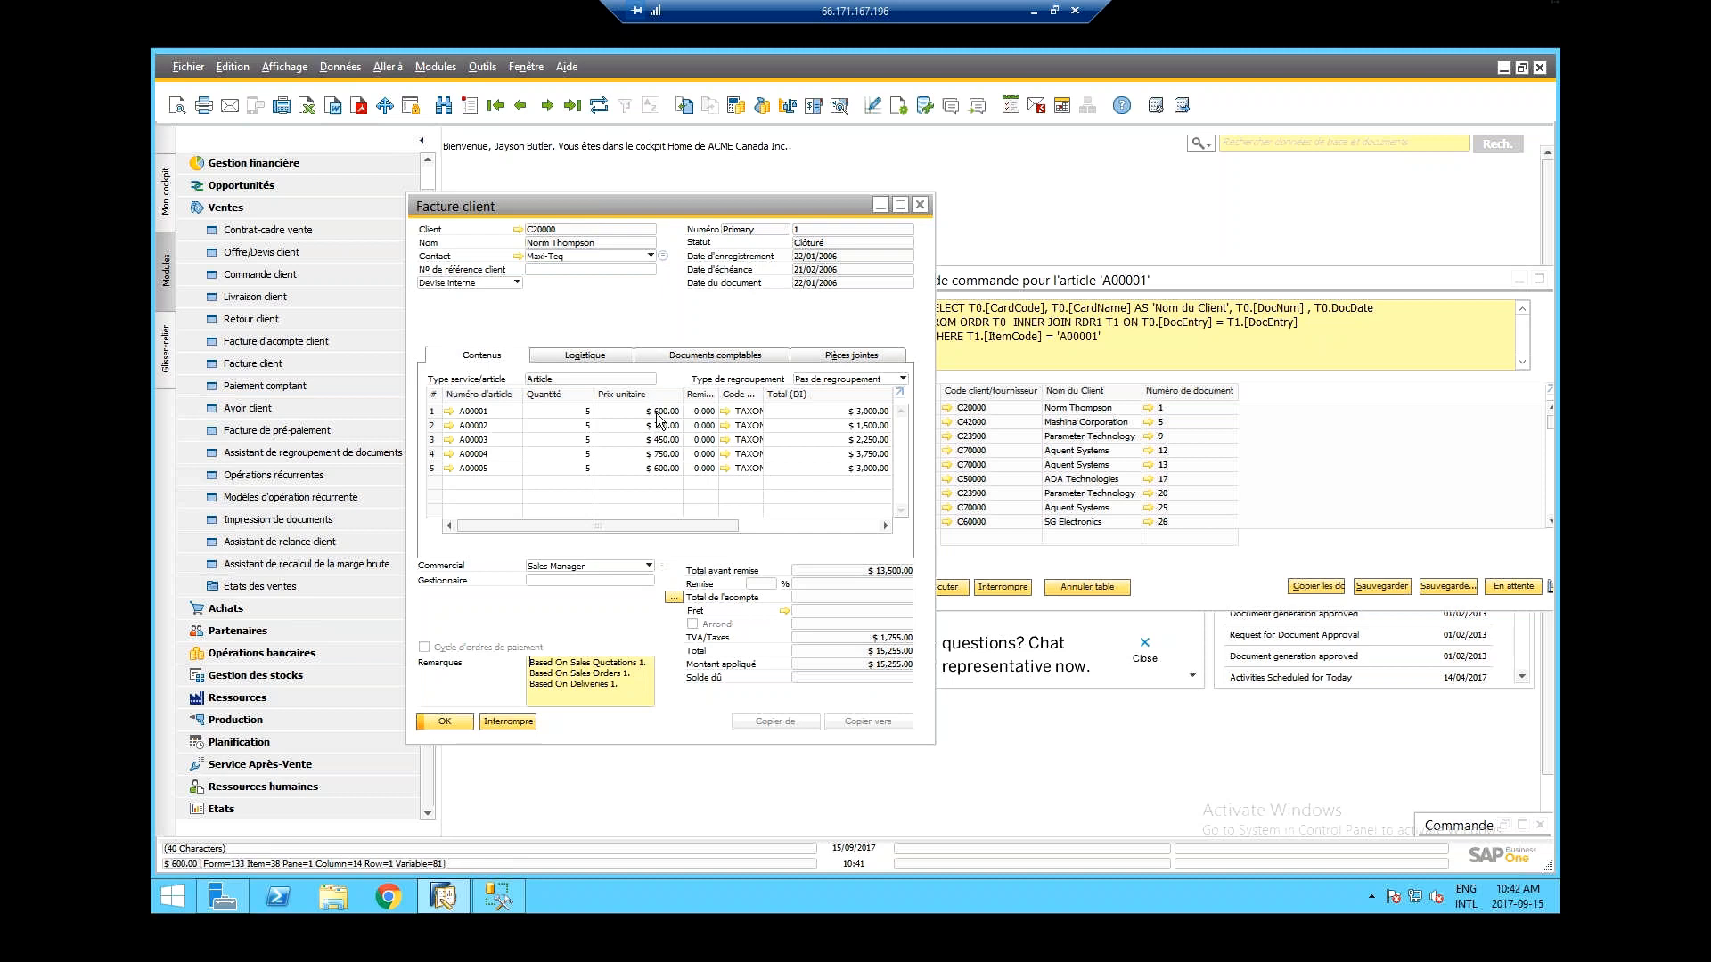
left_click(276, 64)
left_click(274, 66)
left_click(640, 211)
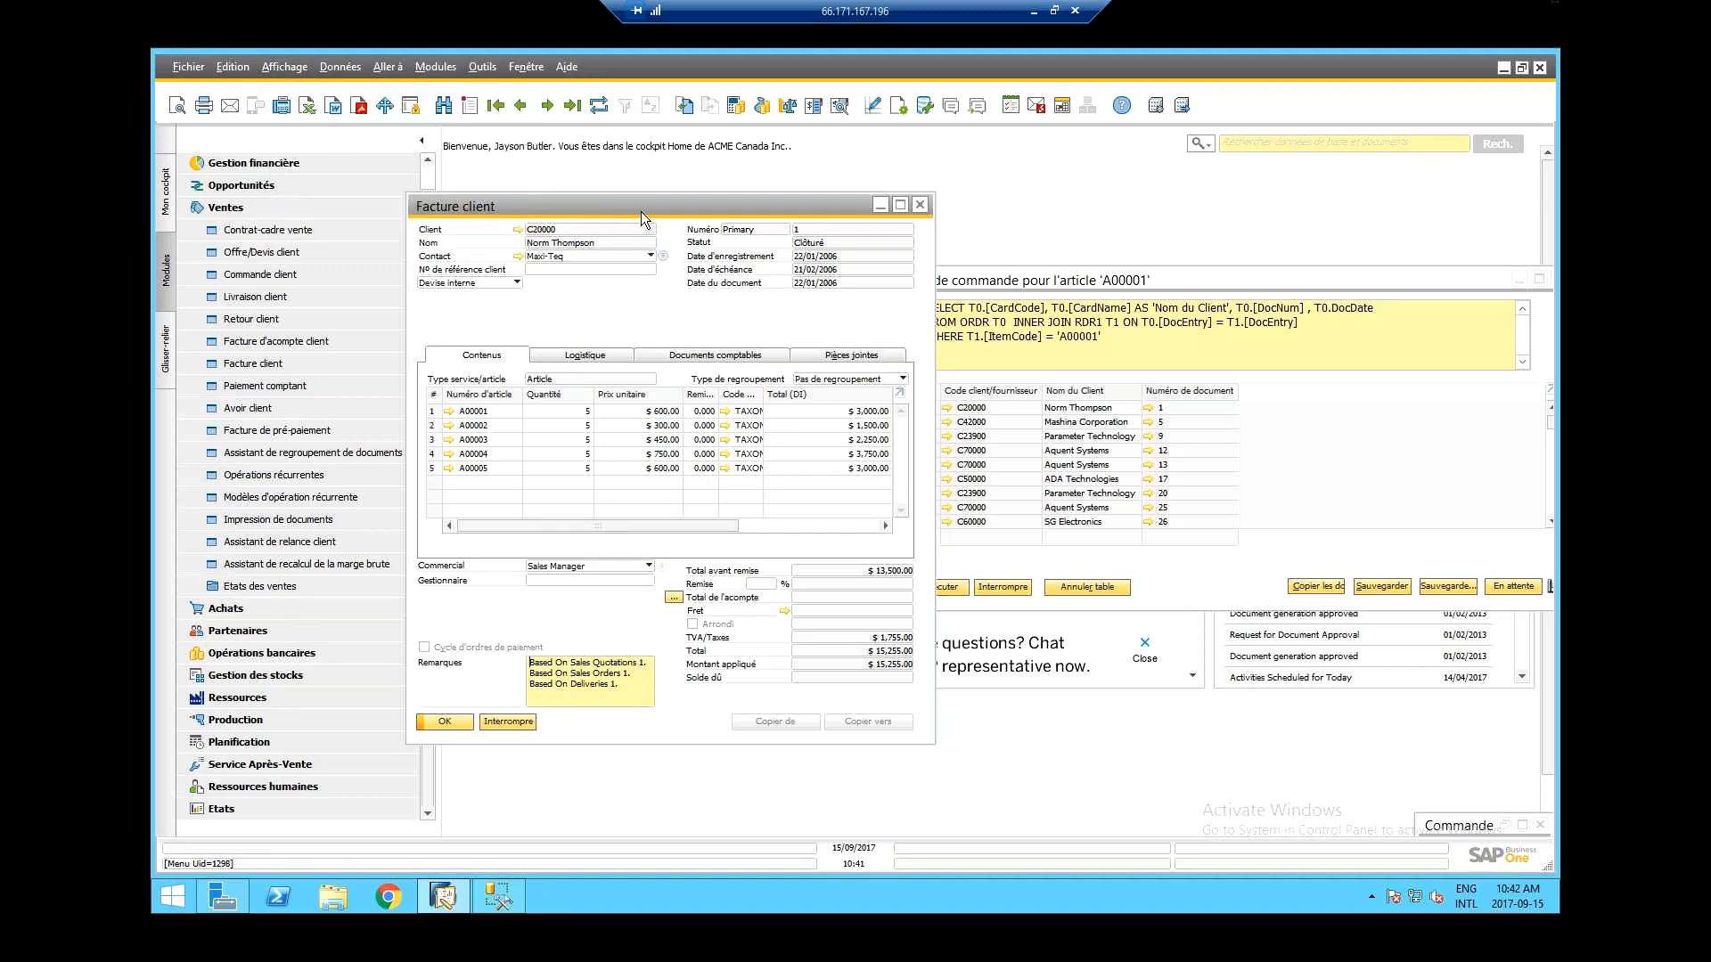
double_click(640, 212)
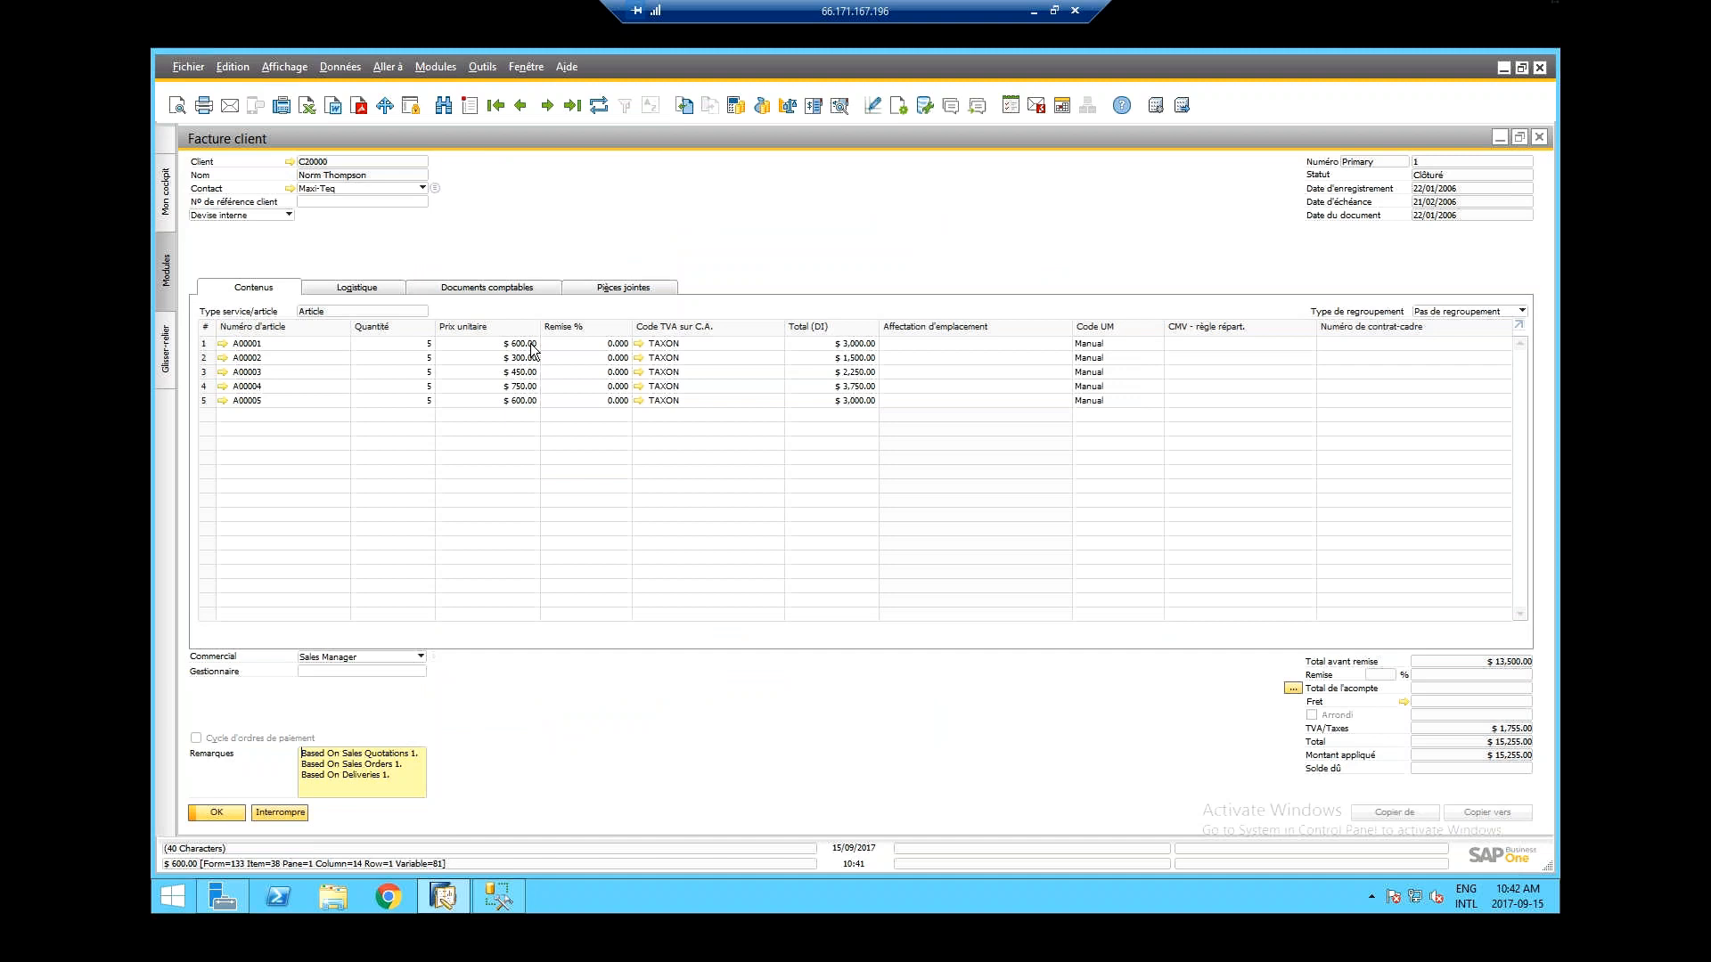
left_click(1518, 137)
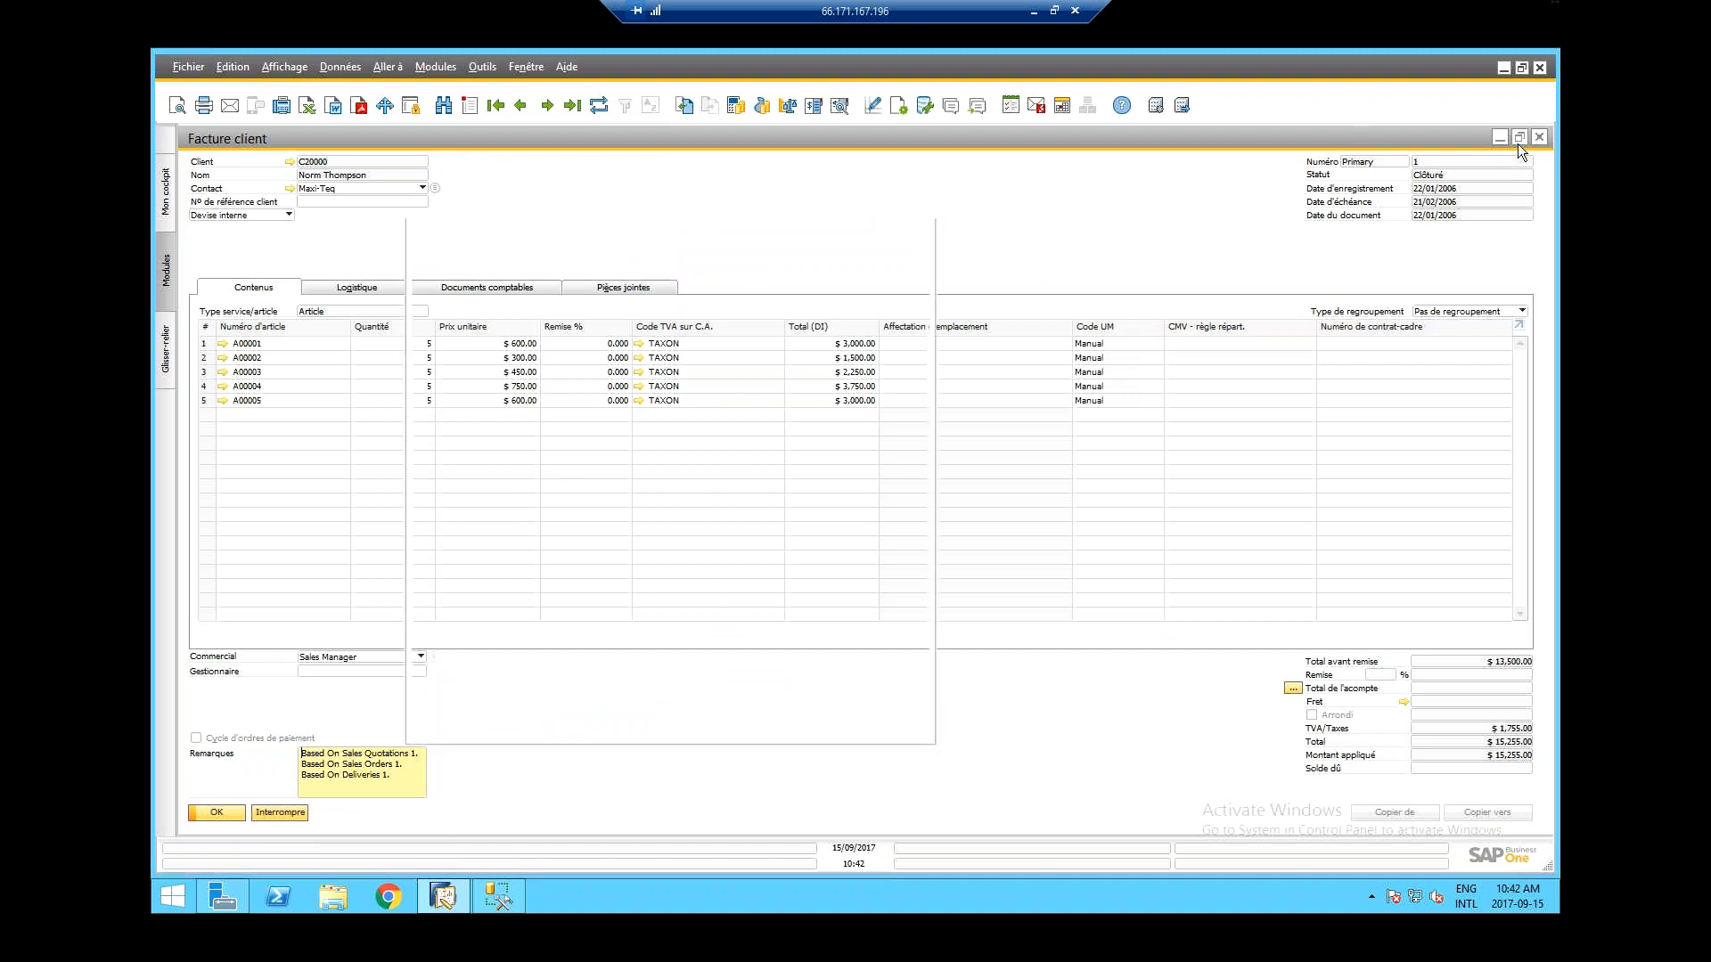
left_click_drag(779, 209, 593, 179)
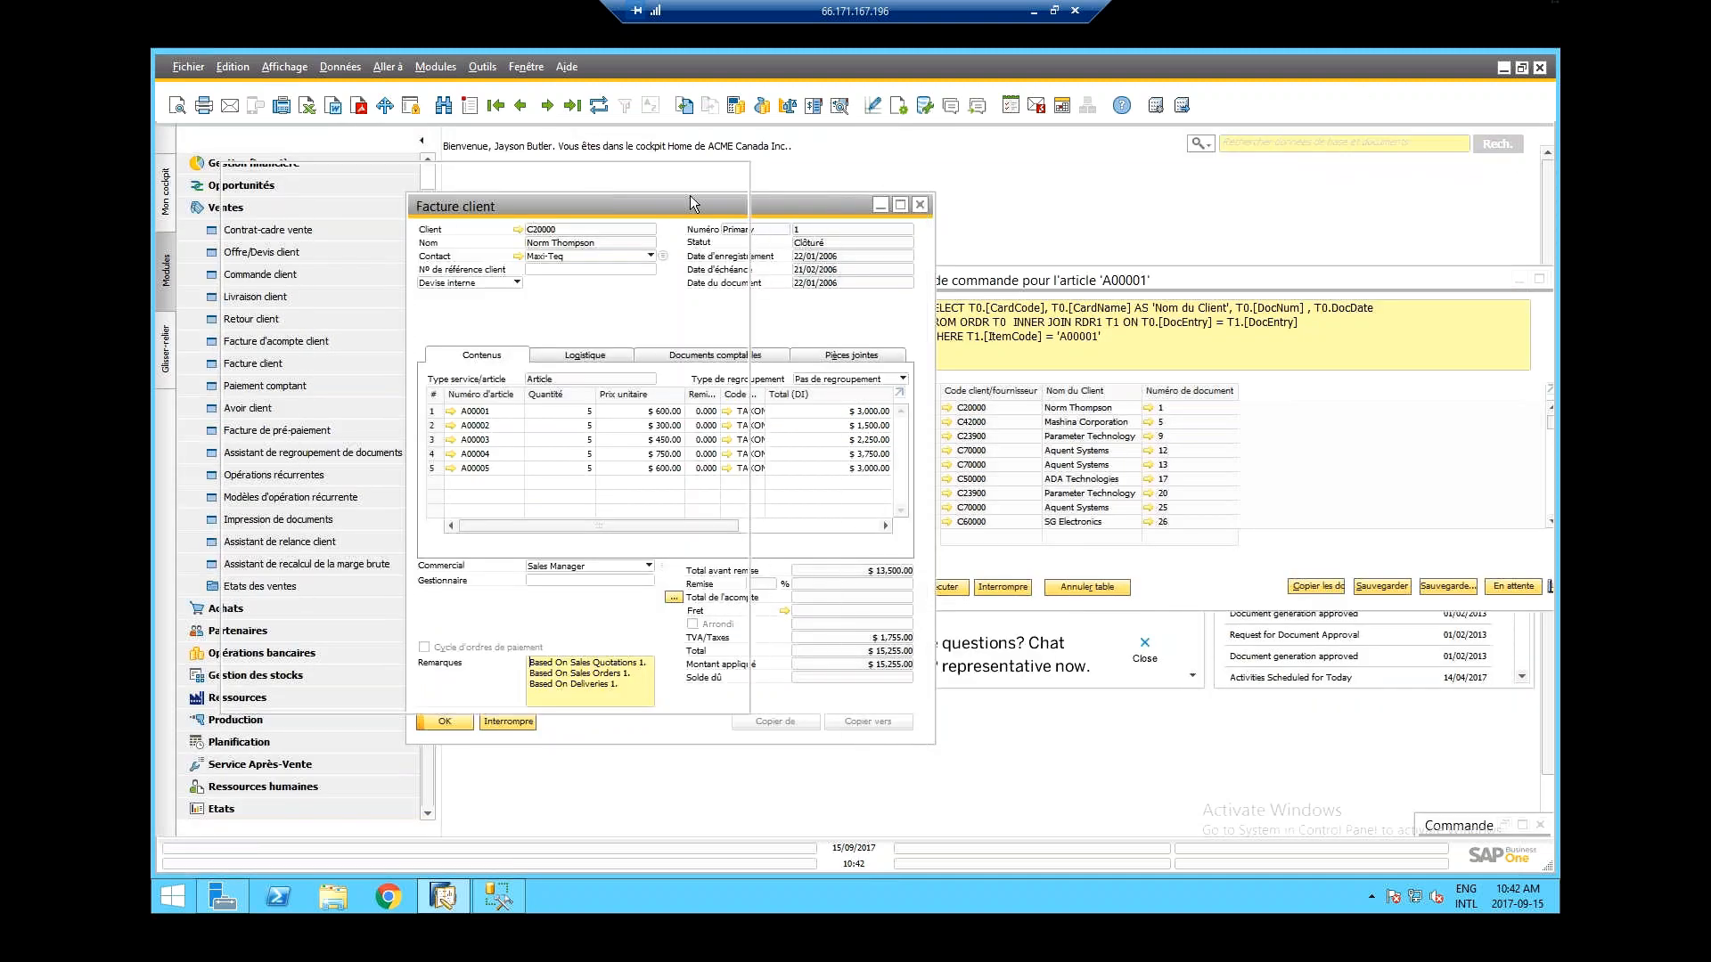
- Close the order list query for item A00001 and place the query generator beside the invoice
left_click(1129, 279)
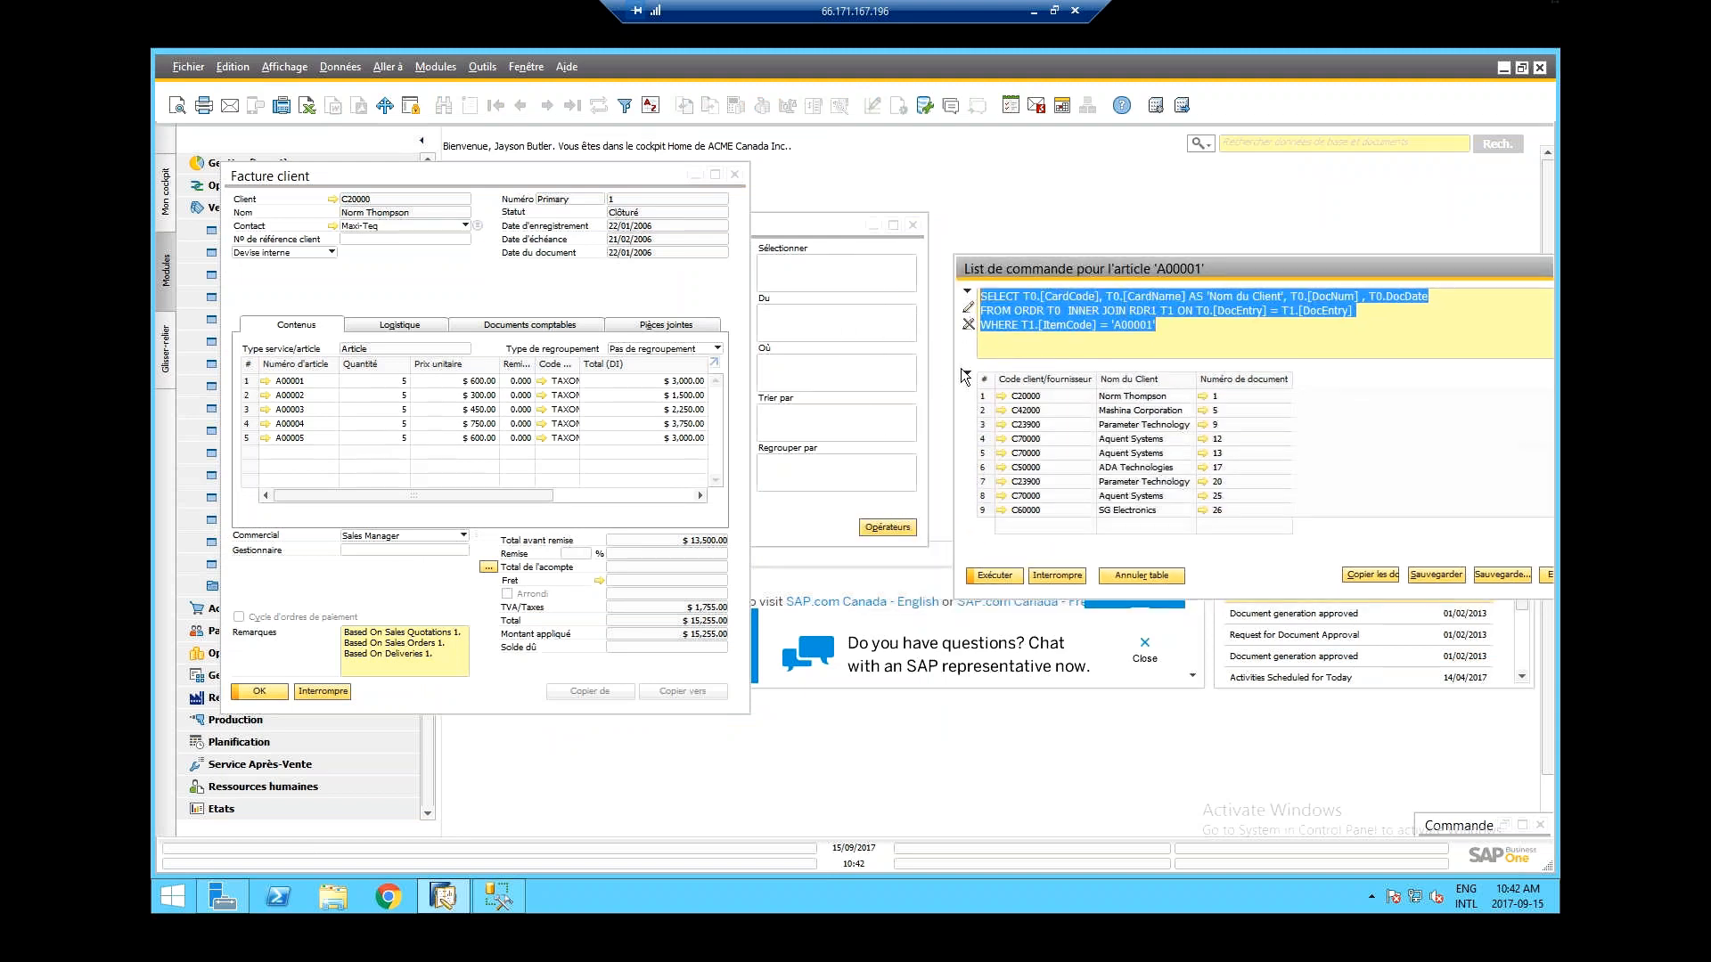
left_click(1120, 324)
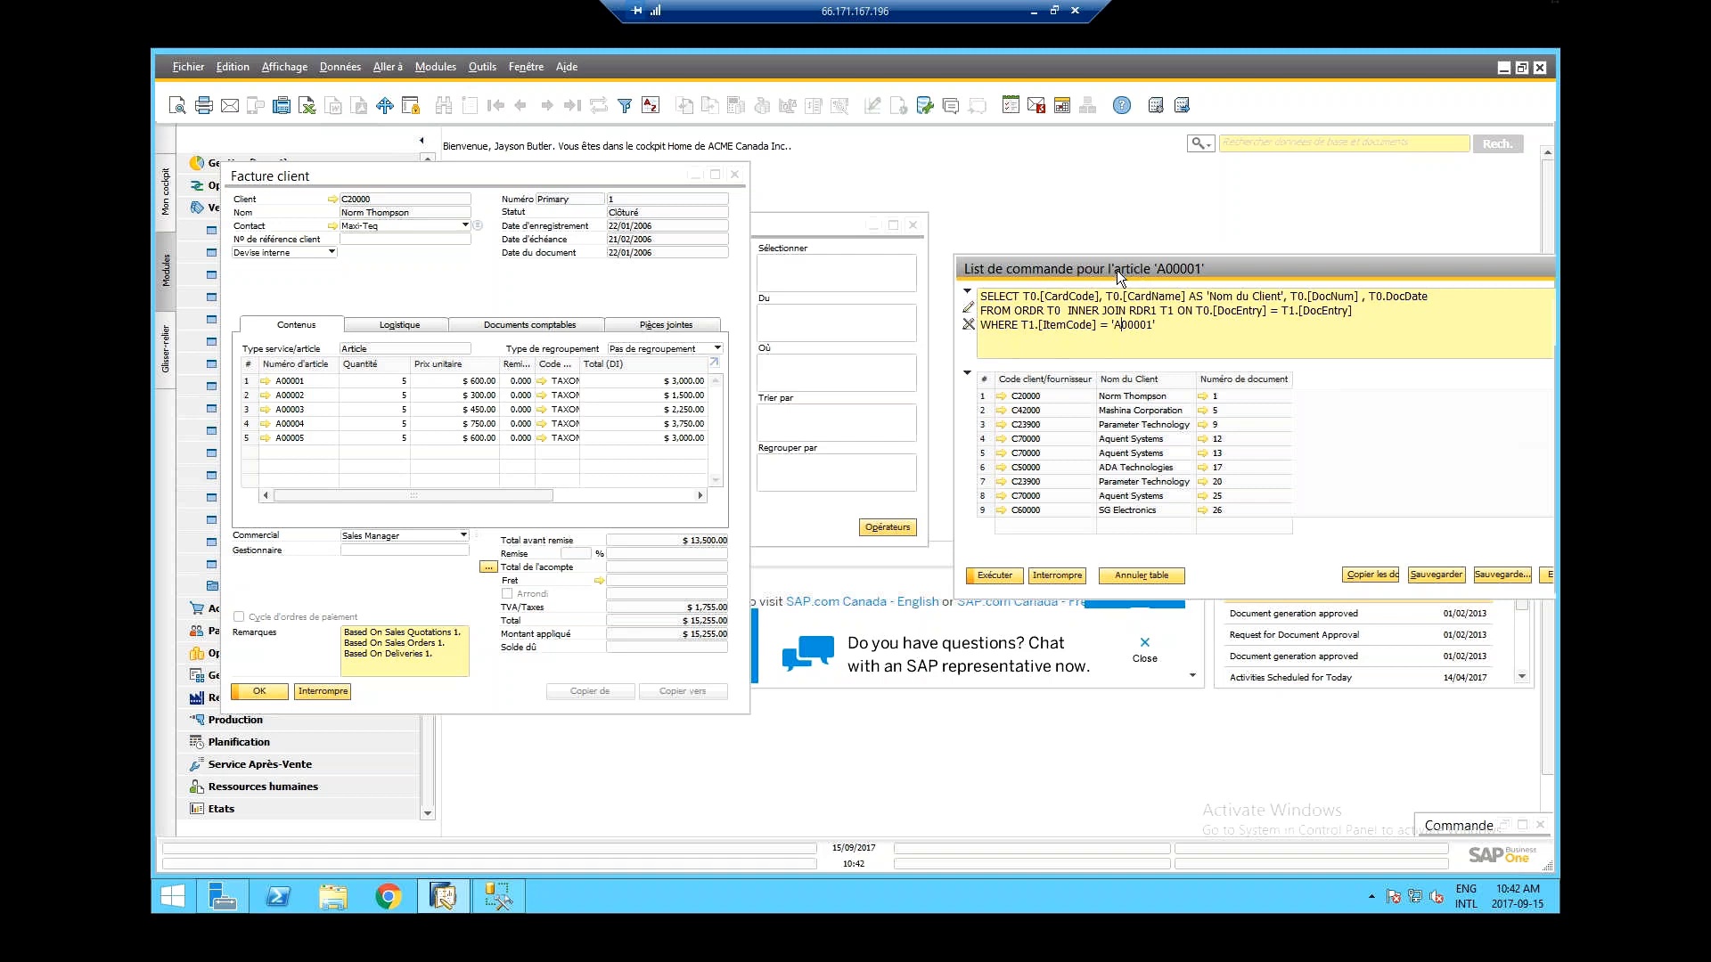
key("Escape")
left_click_drag(804, 221, 1116, 237)
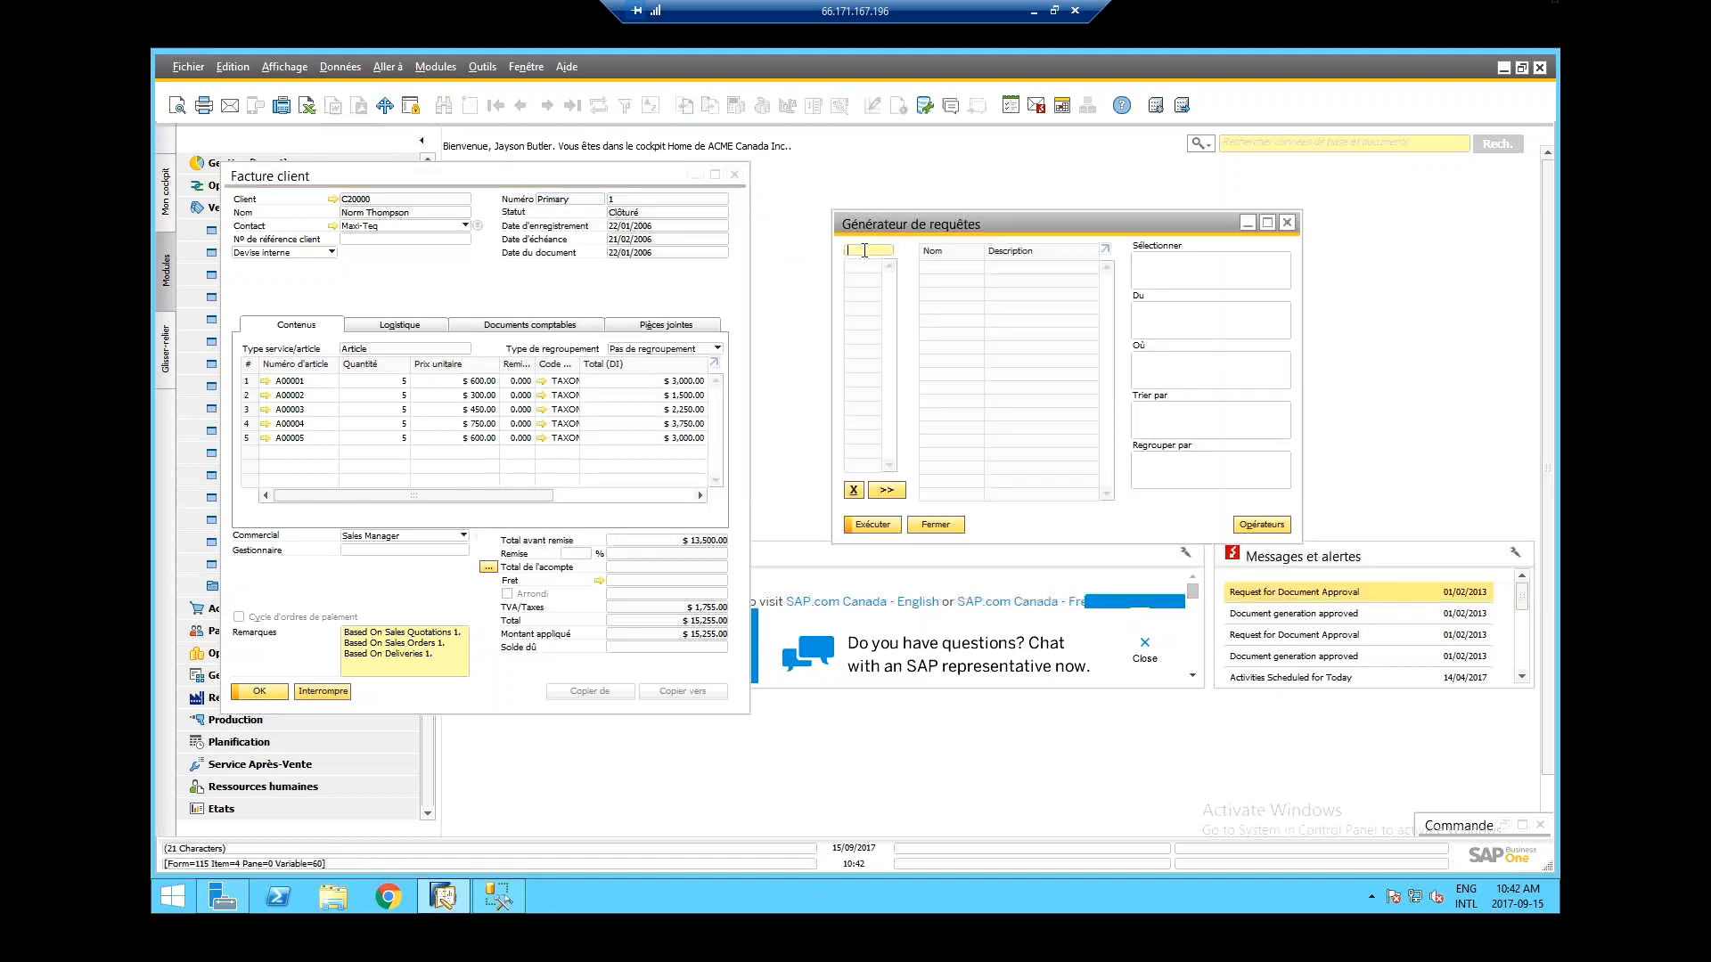
- Add the OINV and INV1 tables to the query generator, joined on DocEntry, and run the query with all columns
type("OINV")
key("Tab")
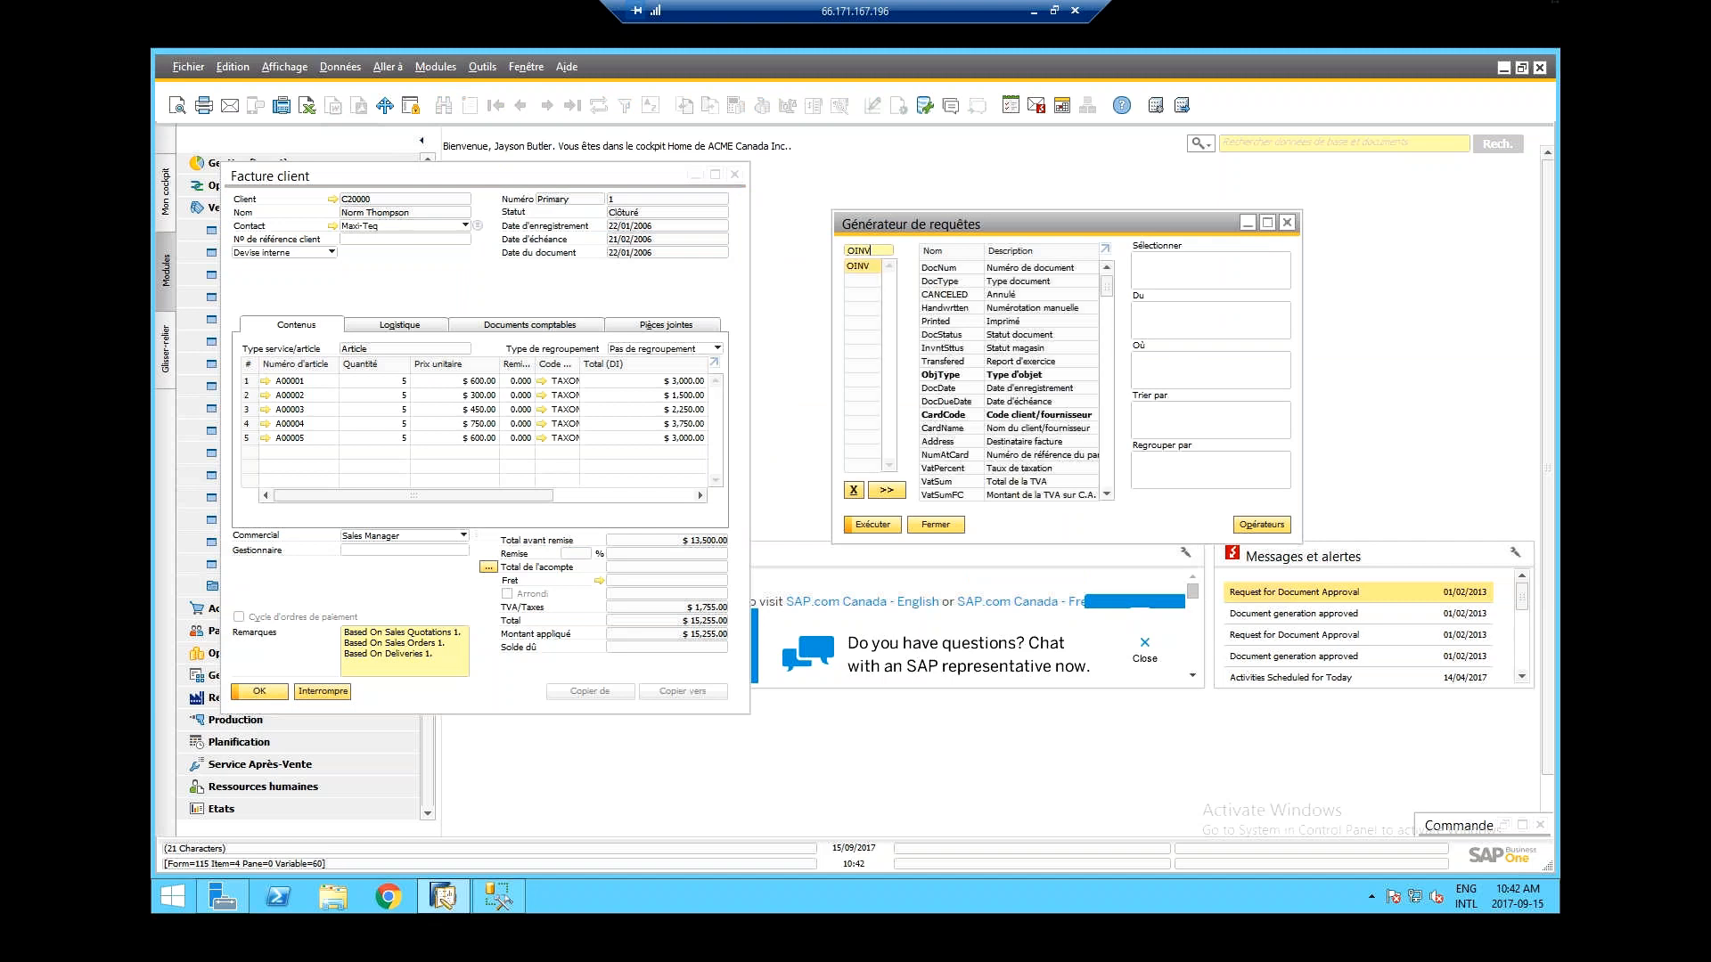
left_click(883, 251)
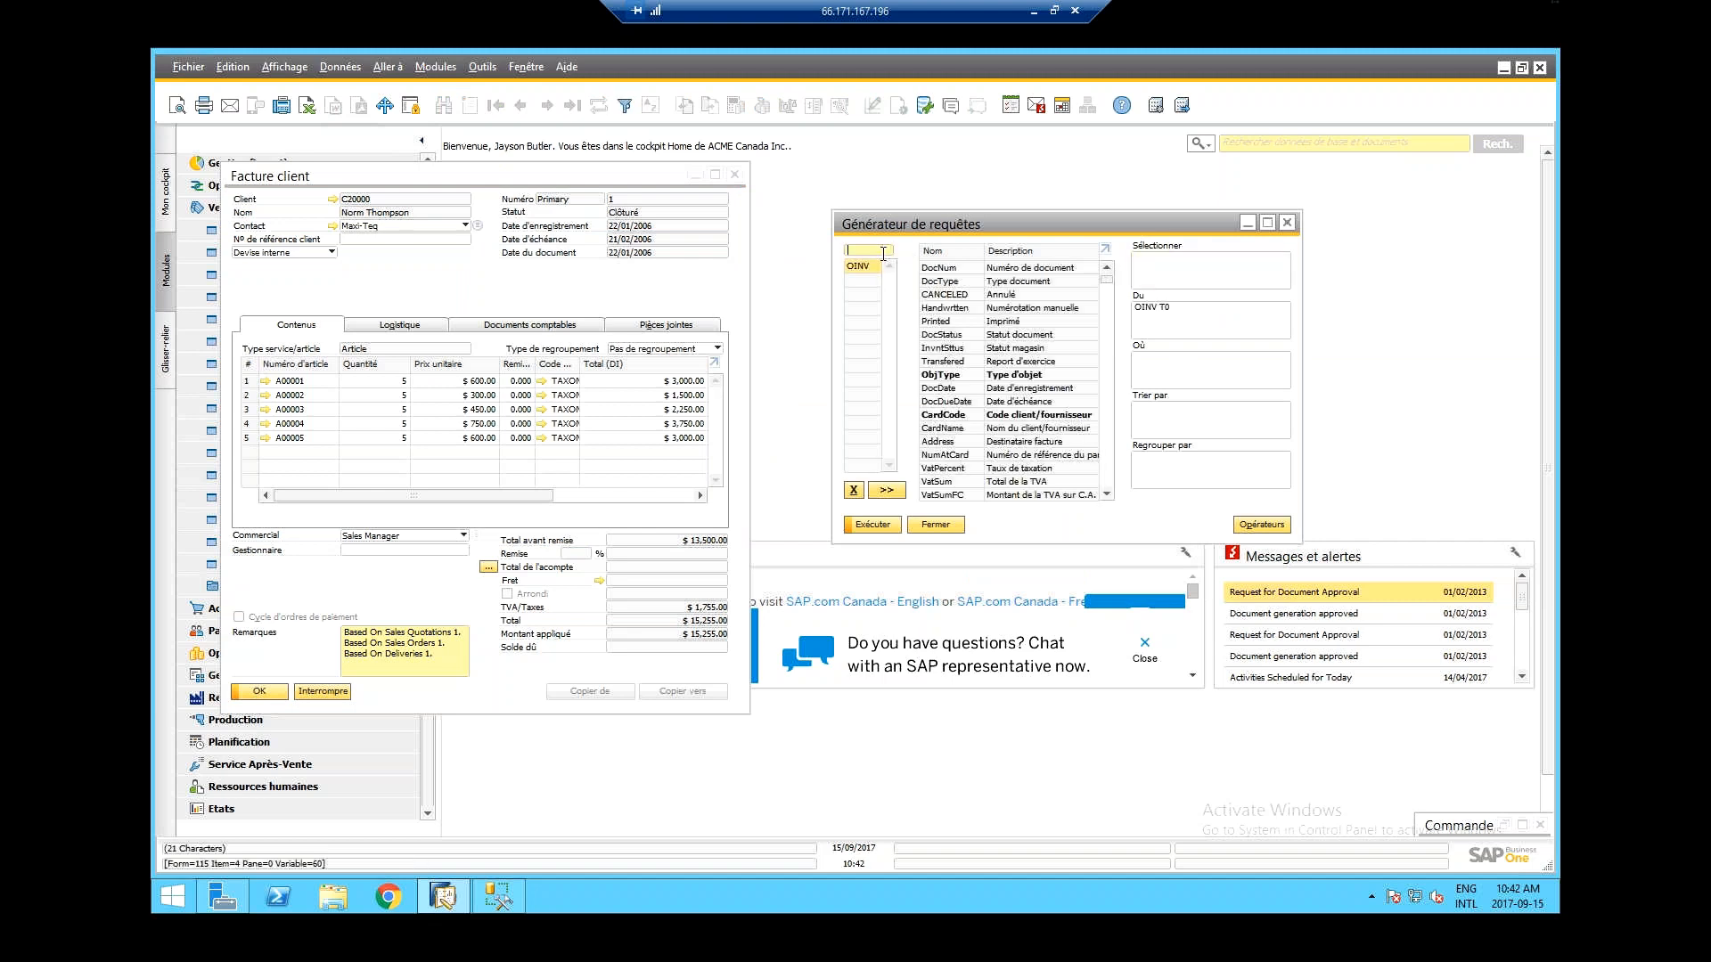
type("INV1")
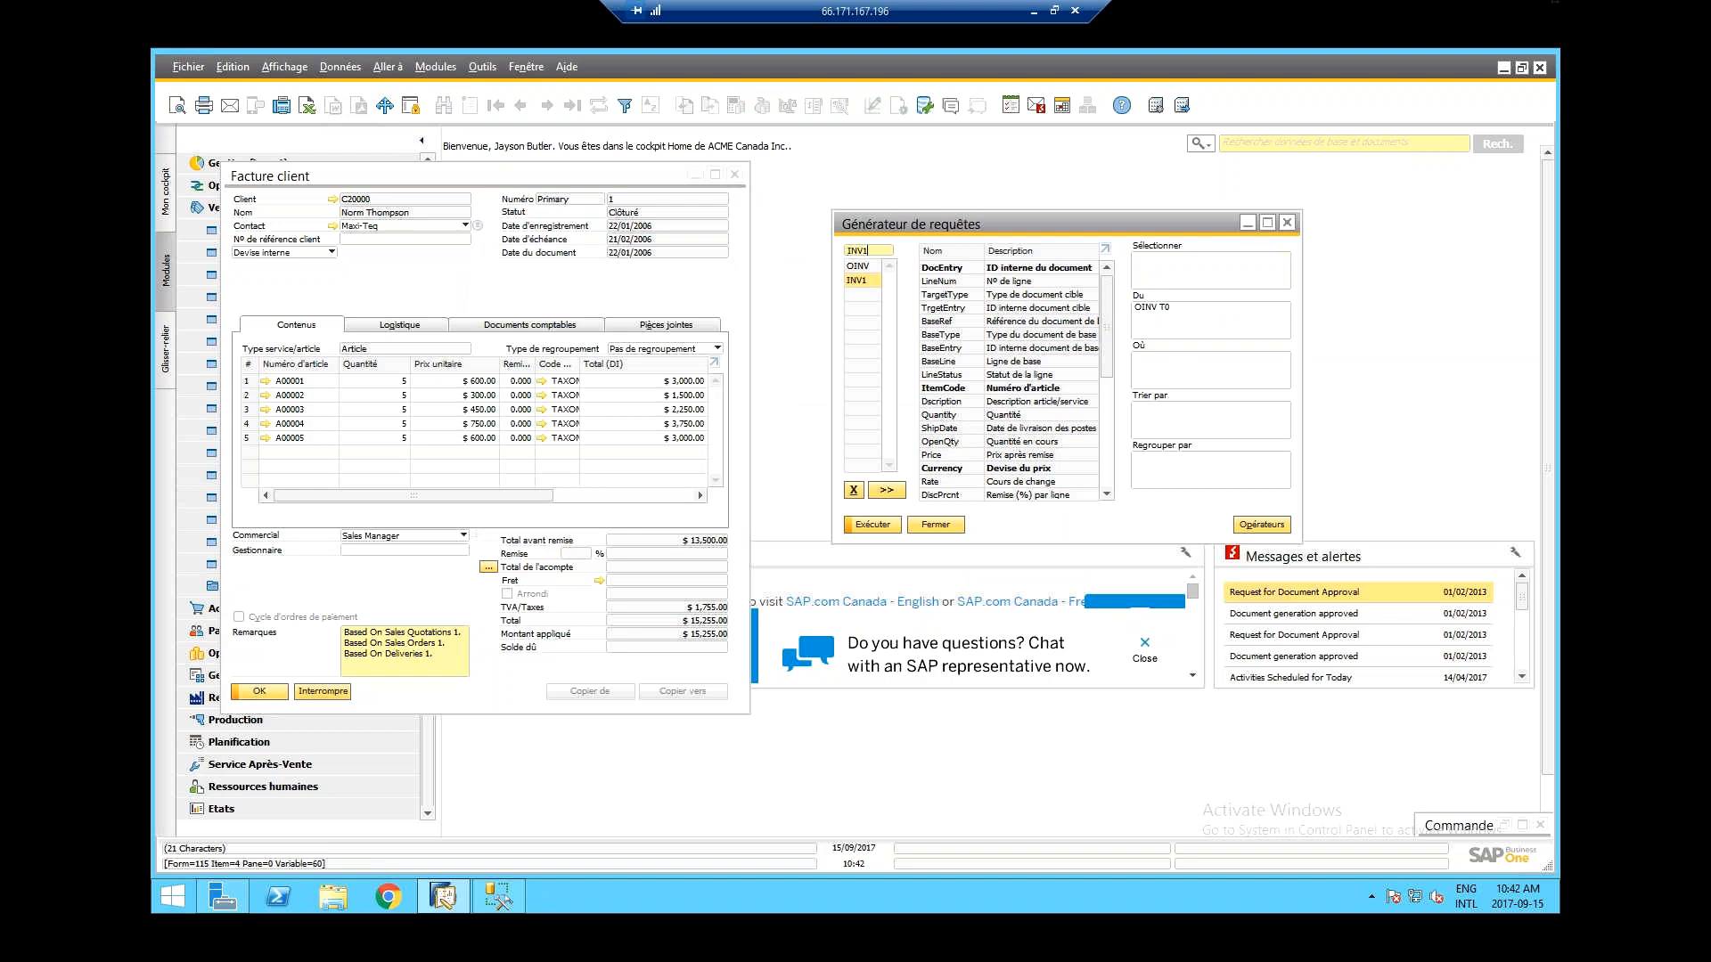
key("Tab")
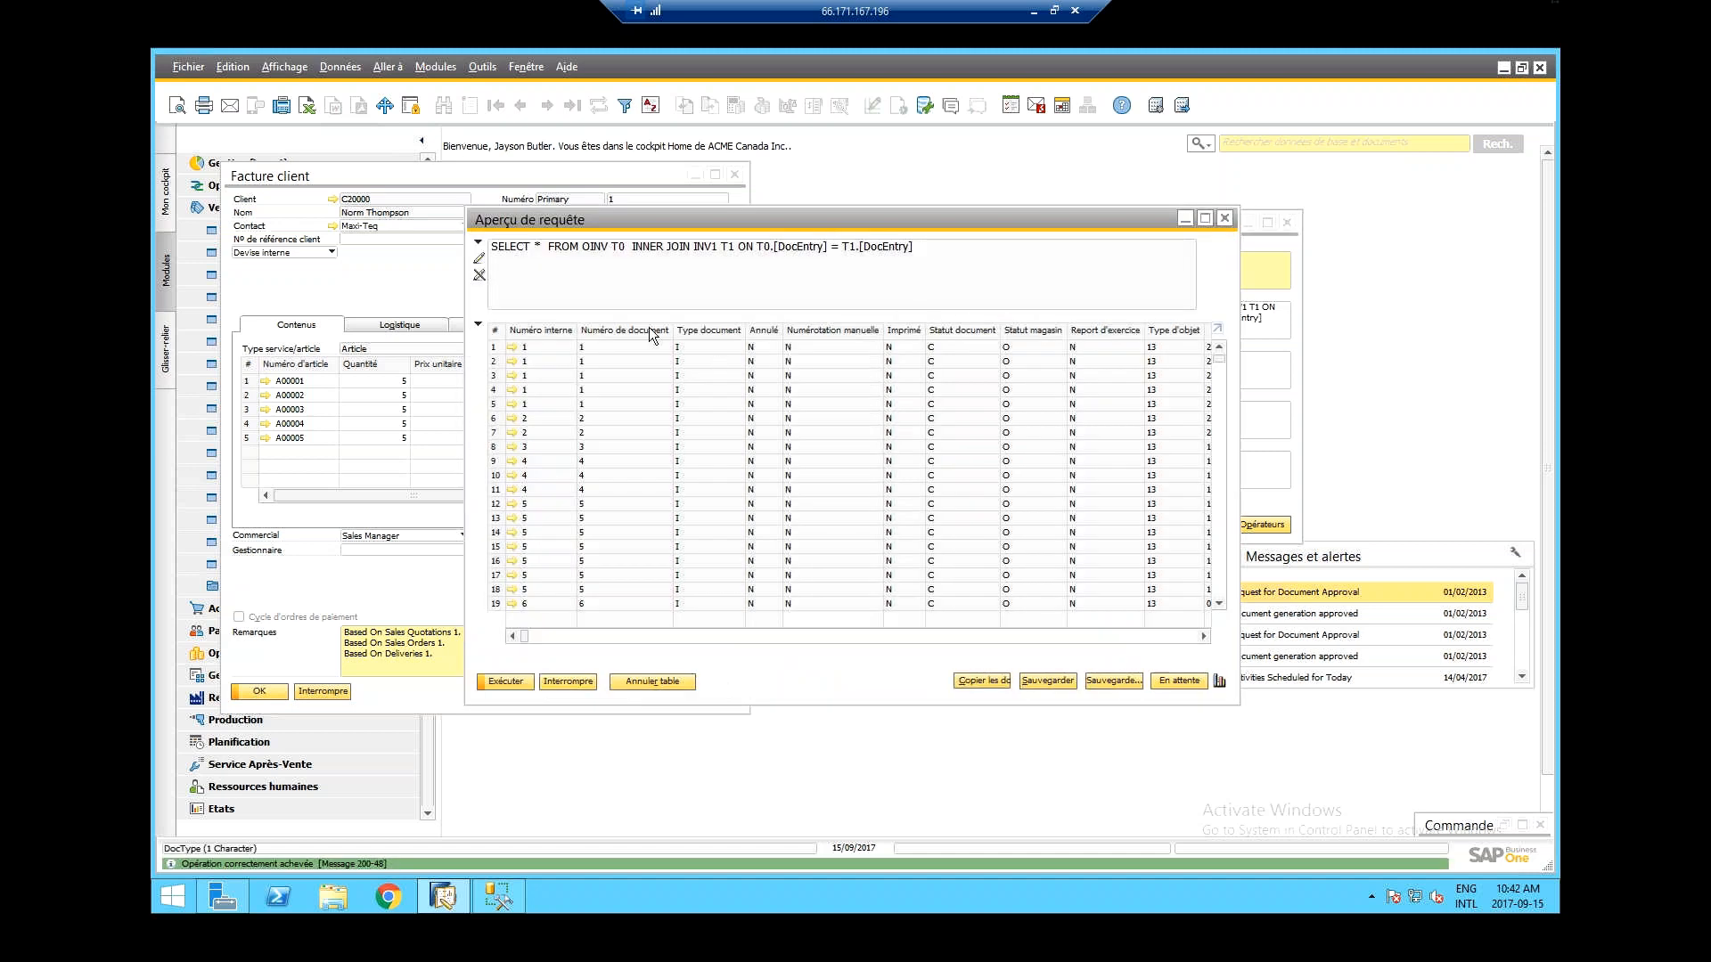
- Close the joined query's preview, remove OINV from the query and run it on INV1 alone with all columns
left_click_drag(651, 223, 767, 231)
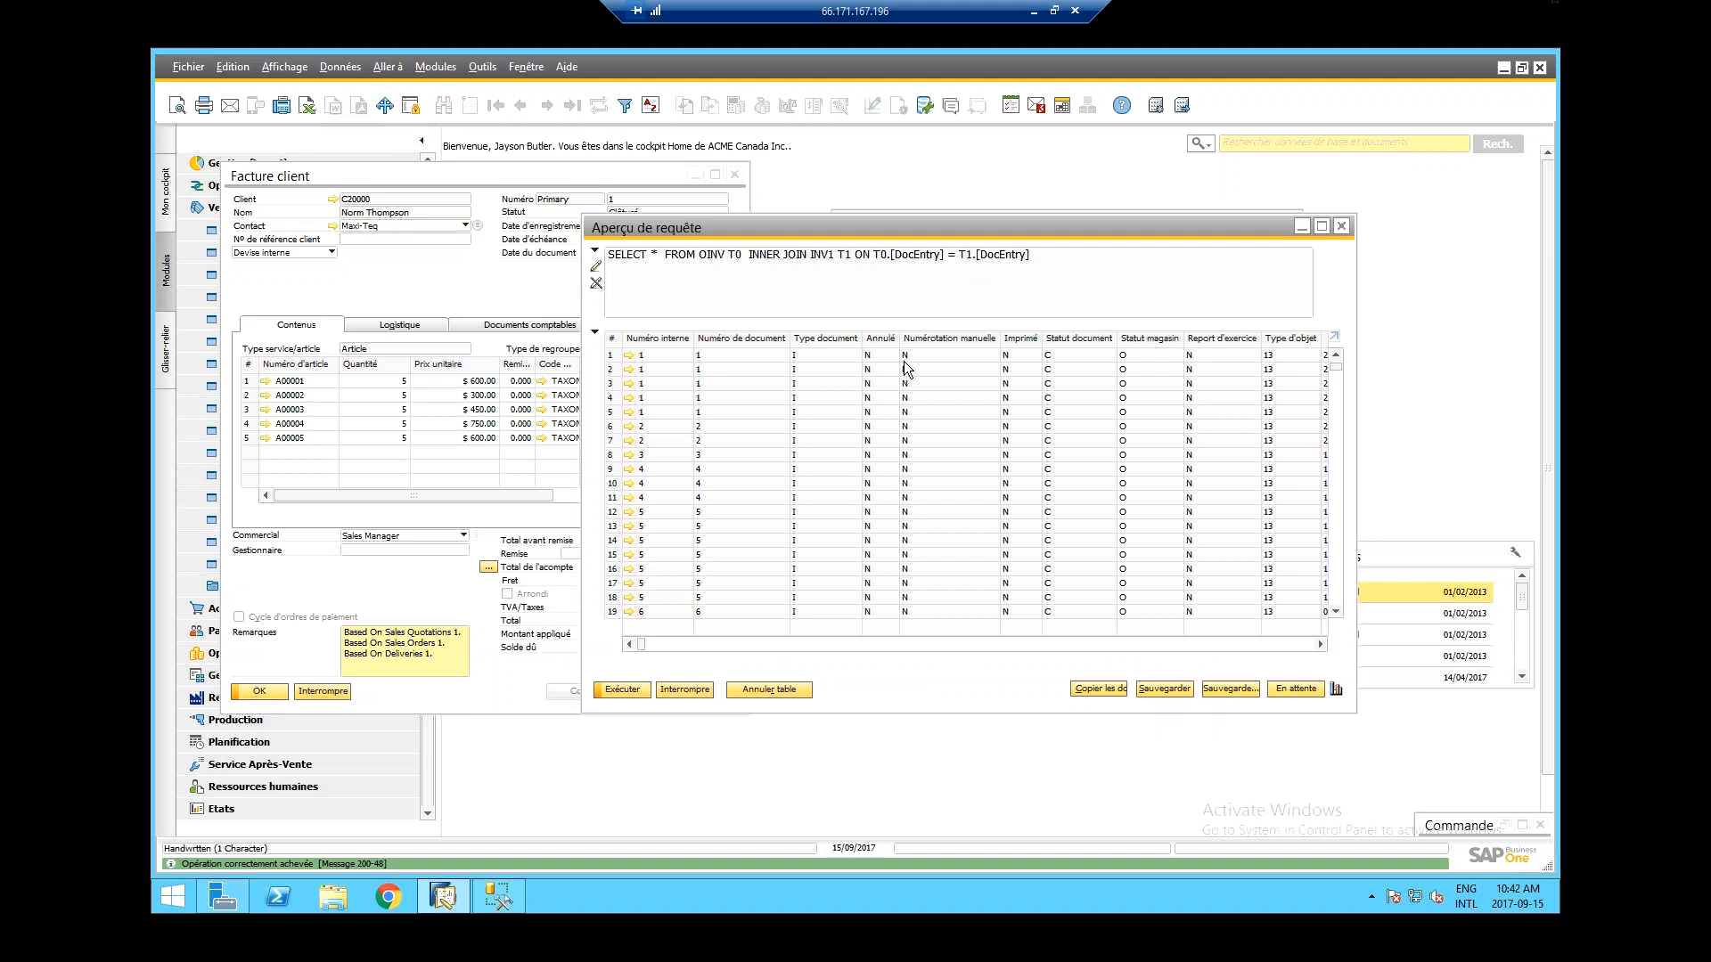
left_click(1340, 228)
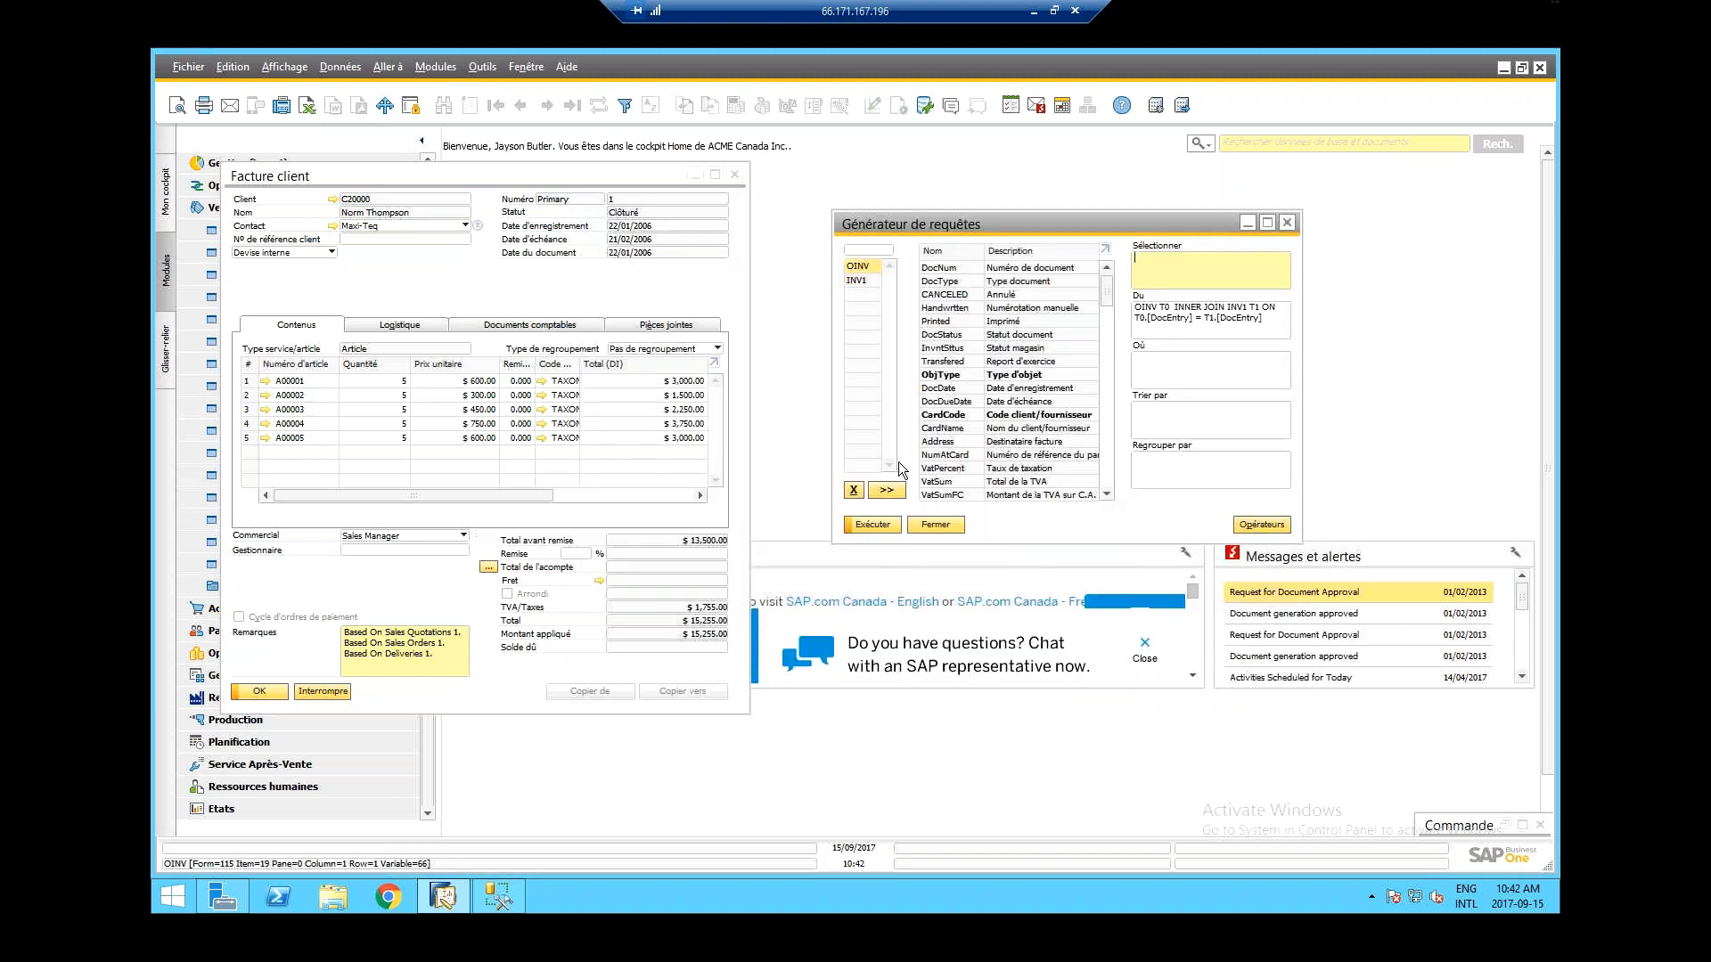
left_click(853, 489)
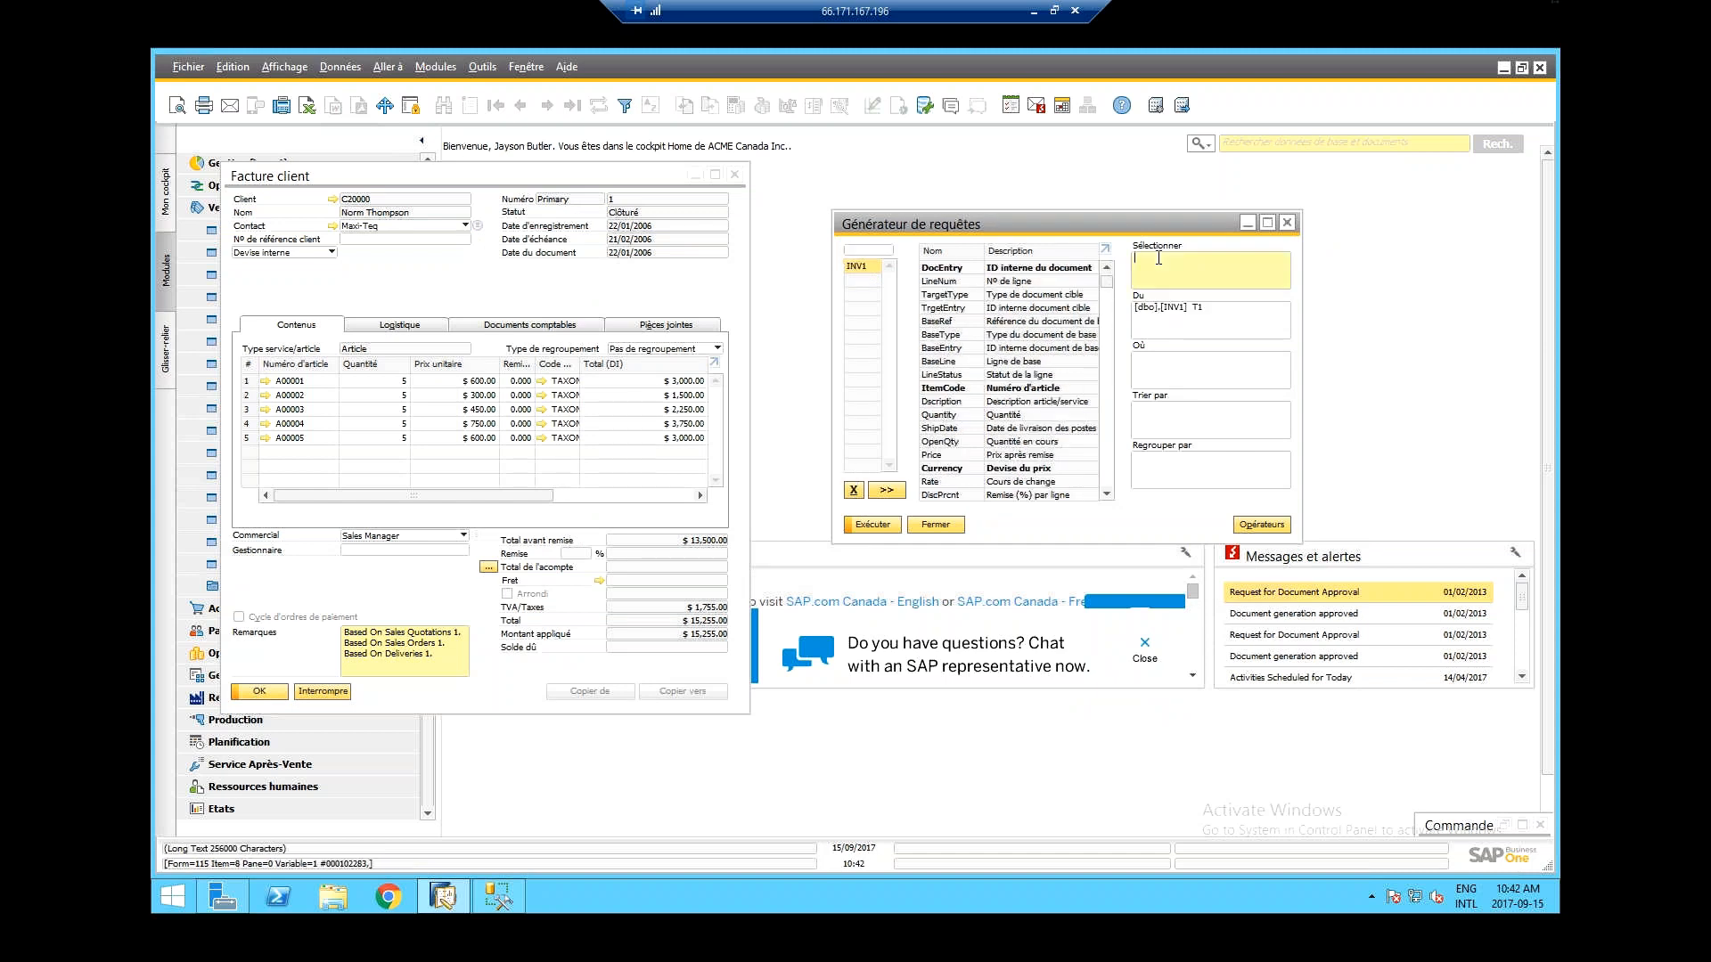
left_click(873, 525)
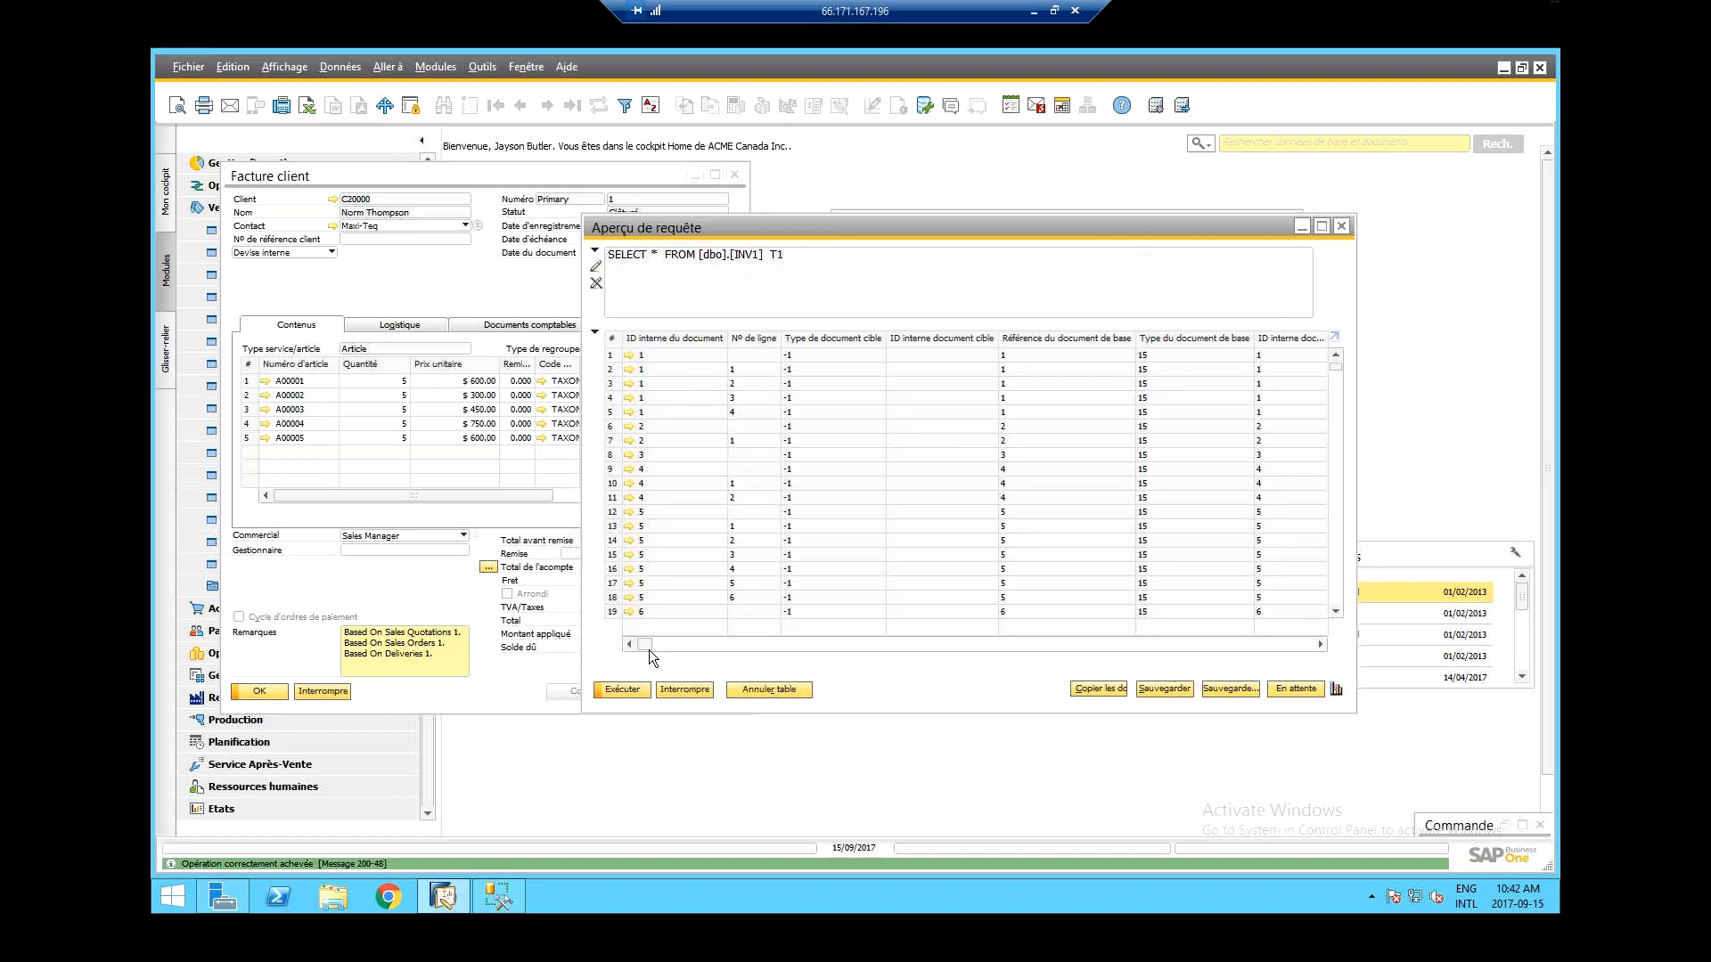
- Examine the columns of the INV1 query results, from the document IDs across to the unit price
left_click_drag(642, 649, 666, 641)
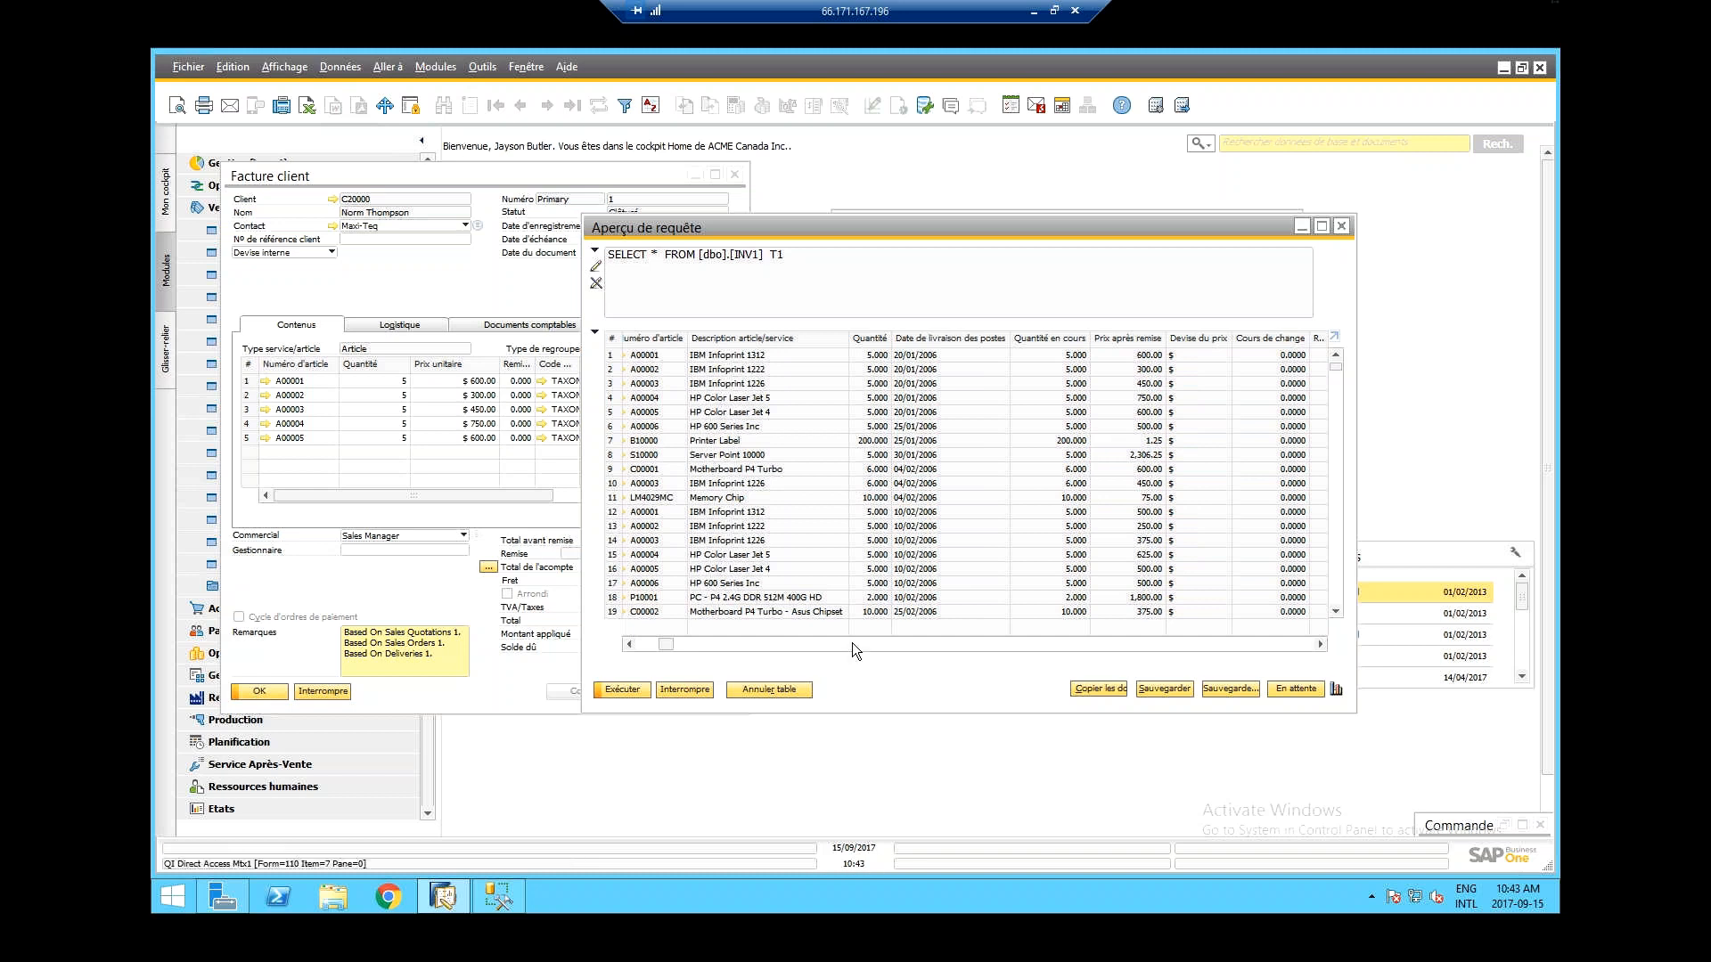
left_click(800, 645)
left_click(800, 645)
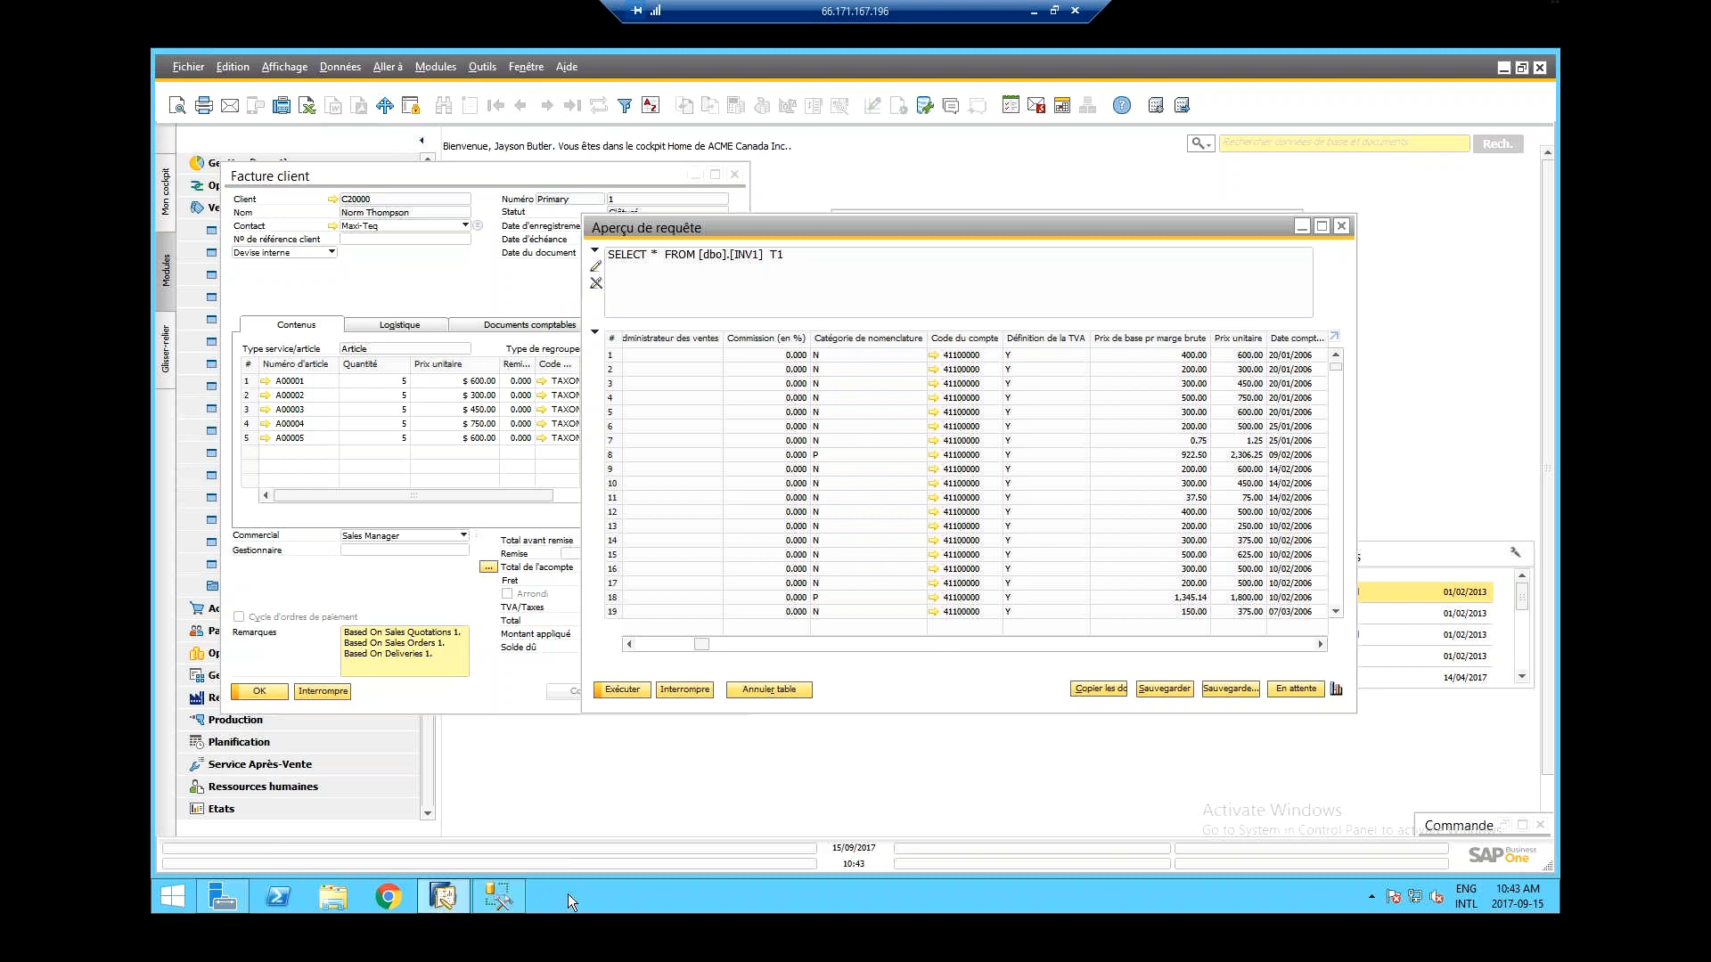
left_click(515, 902)
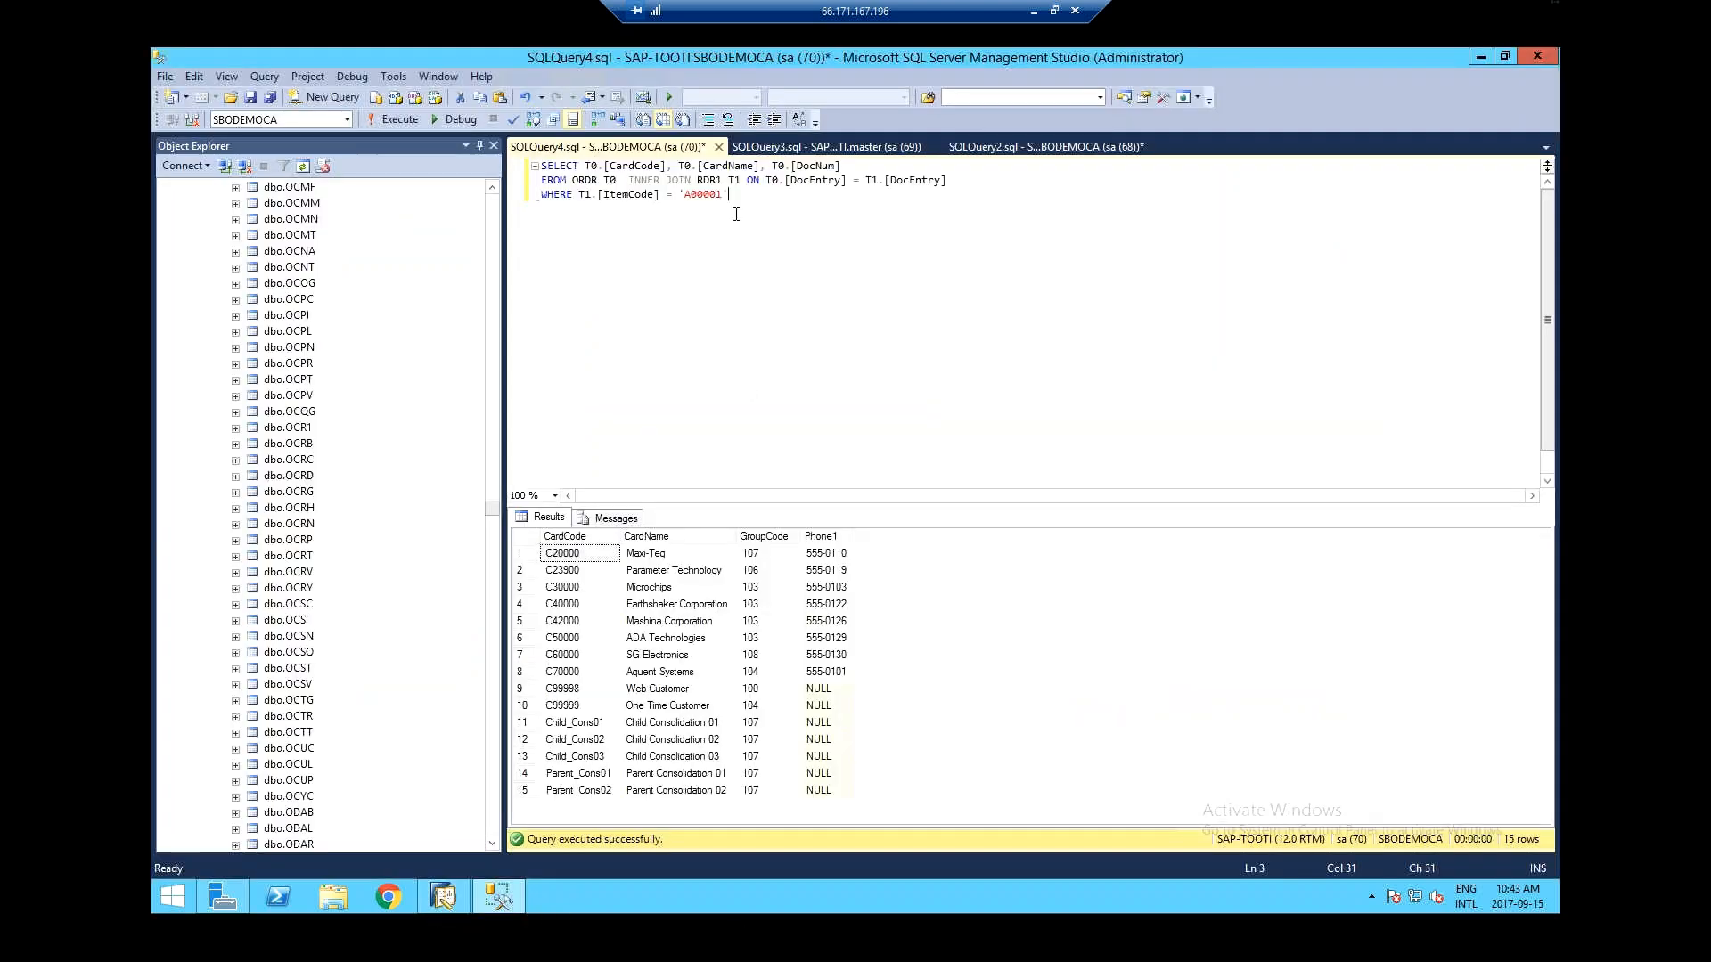
key("ctrl+a")
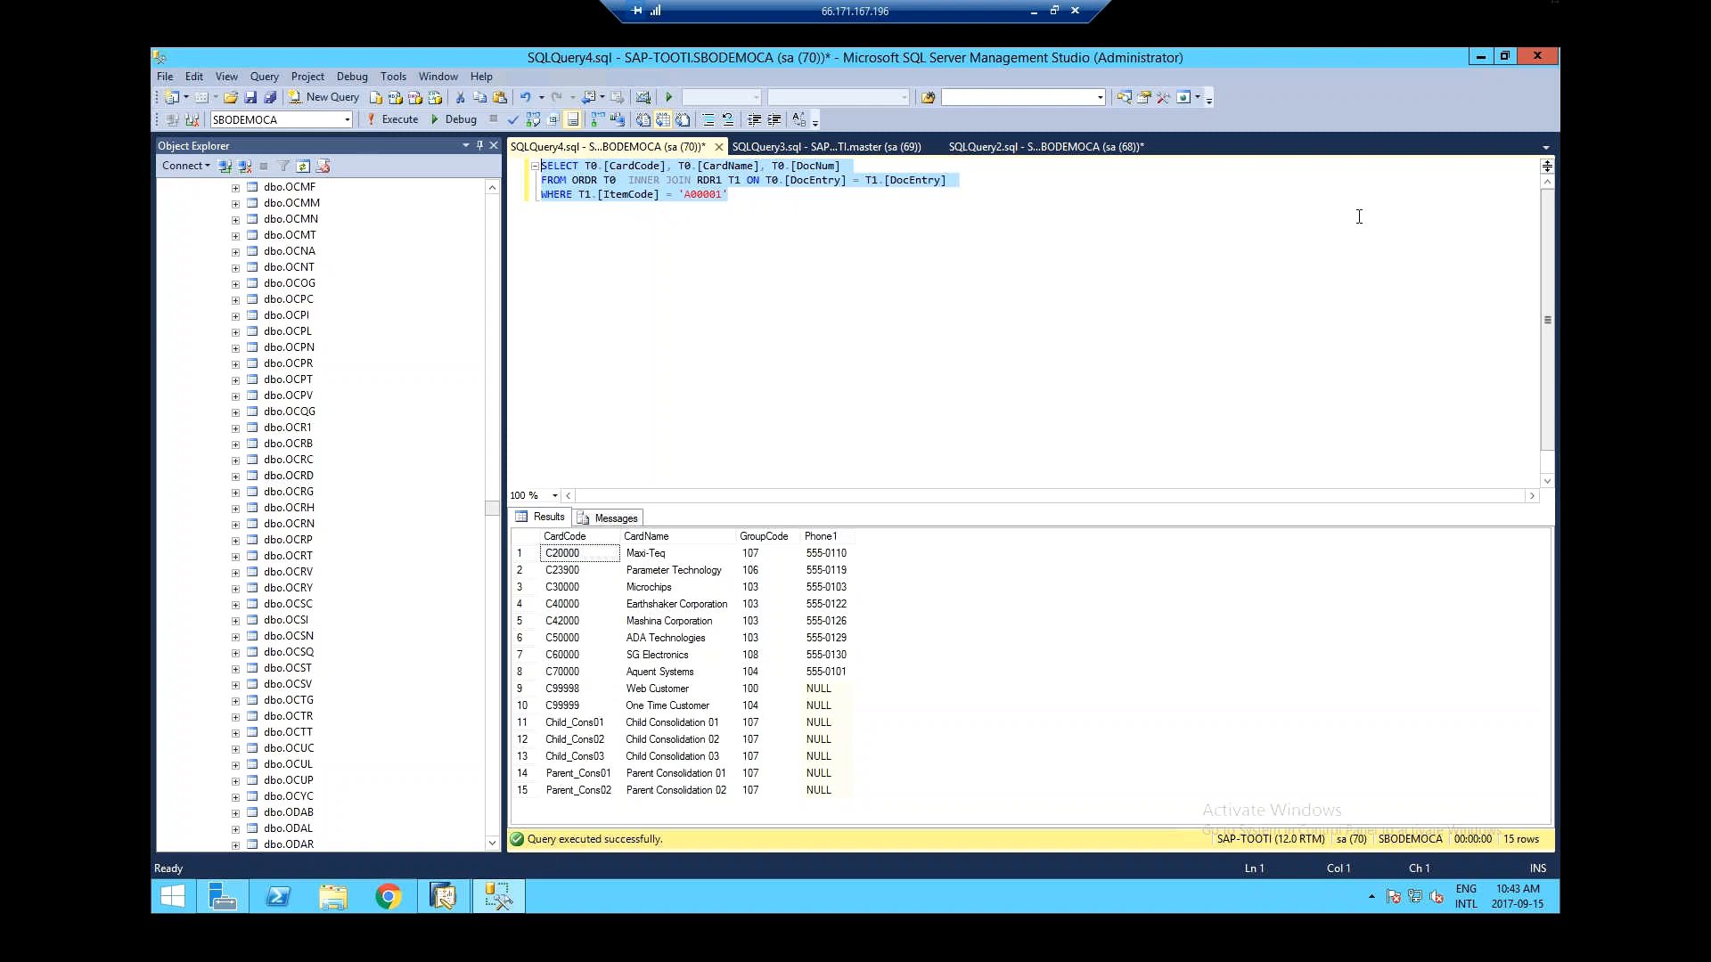
left_click(1472, 56)
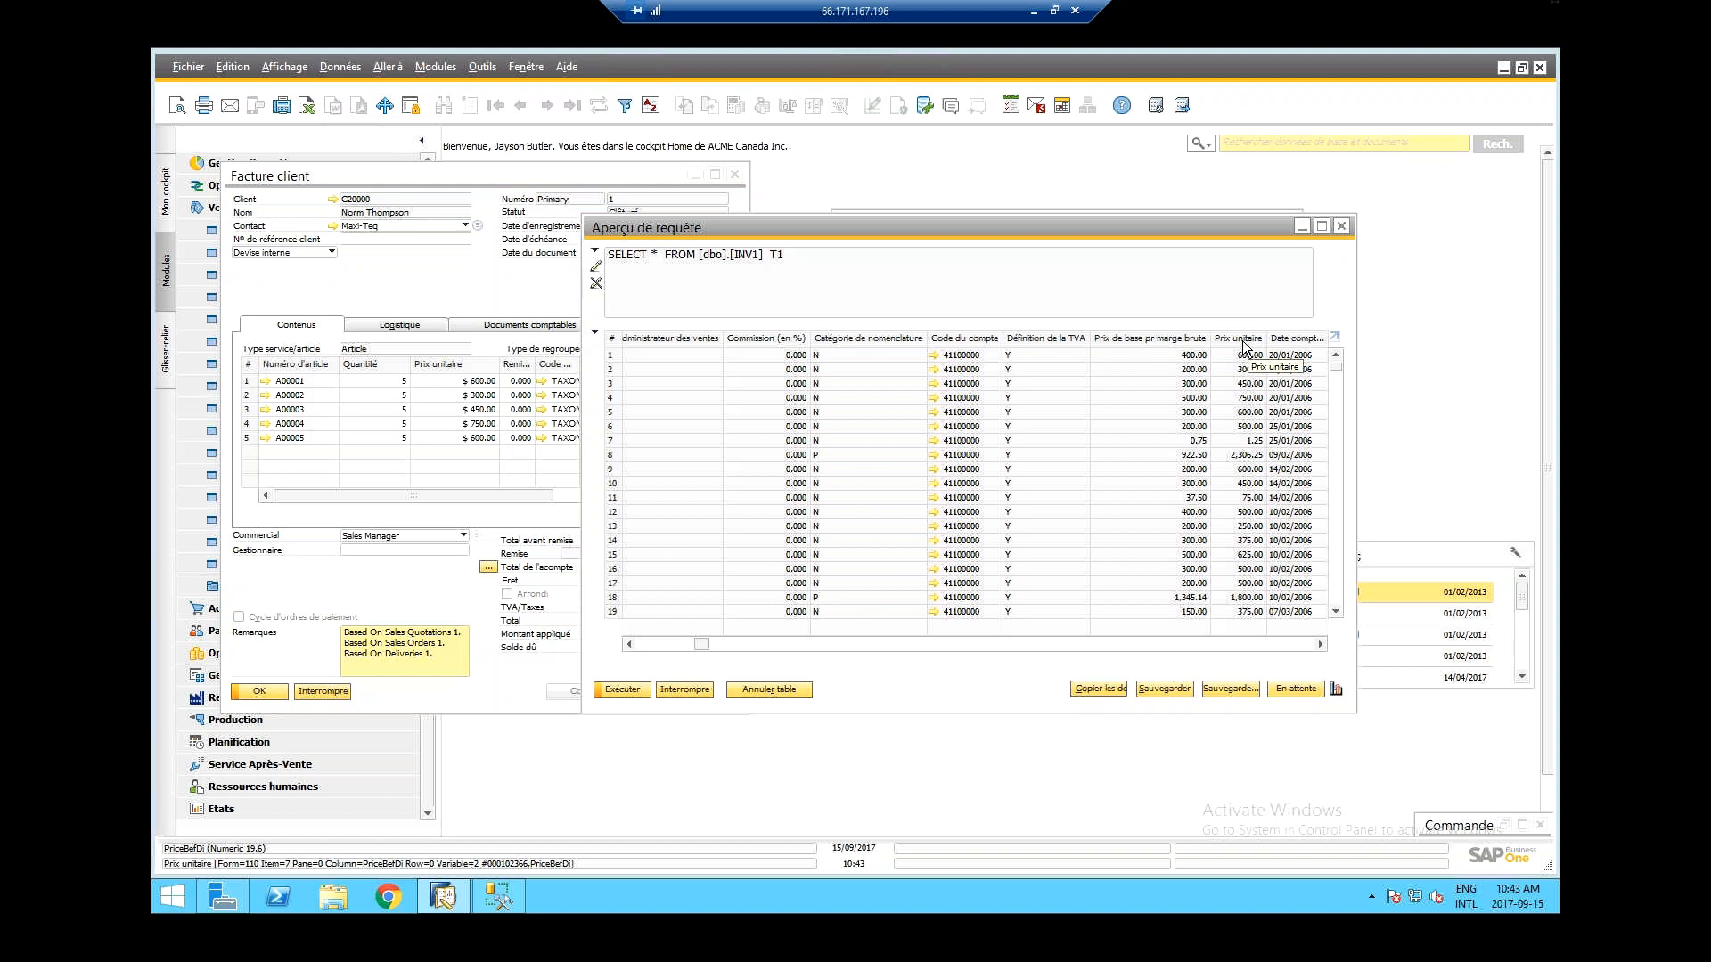
left_click(515, 900)
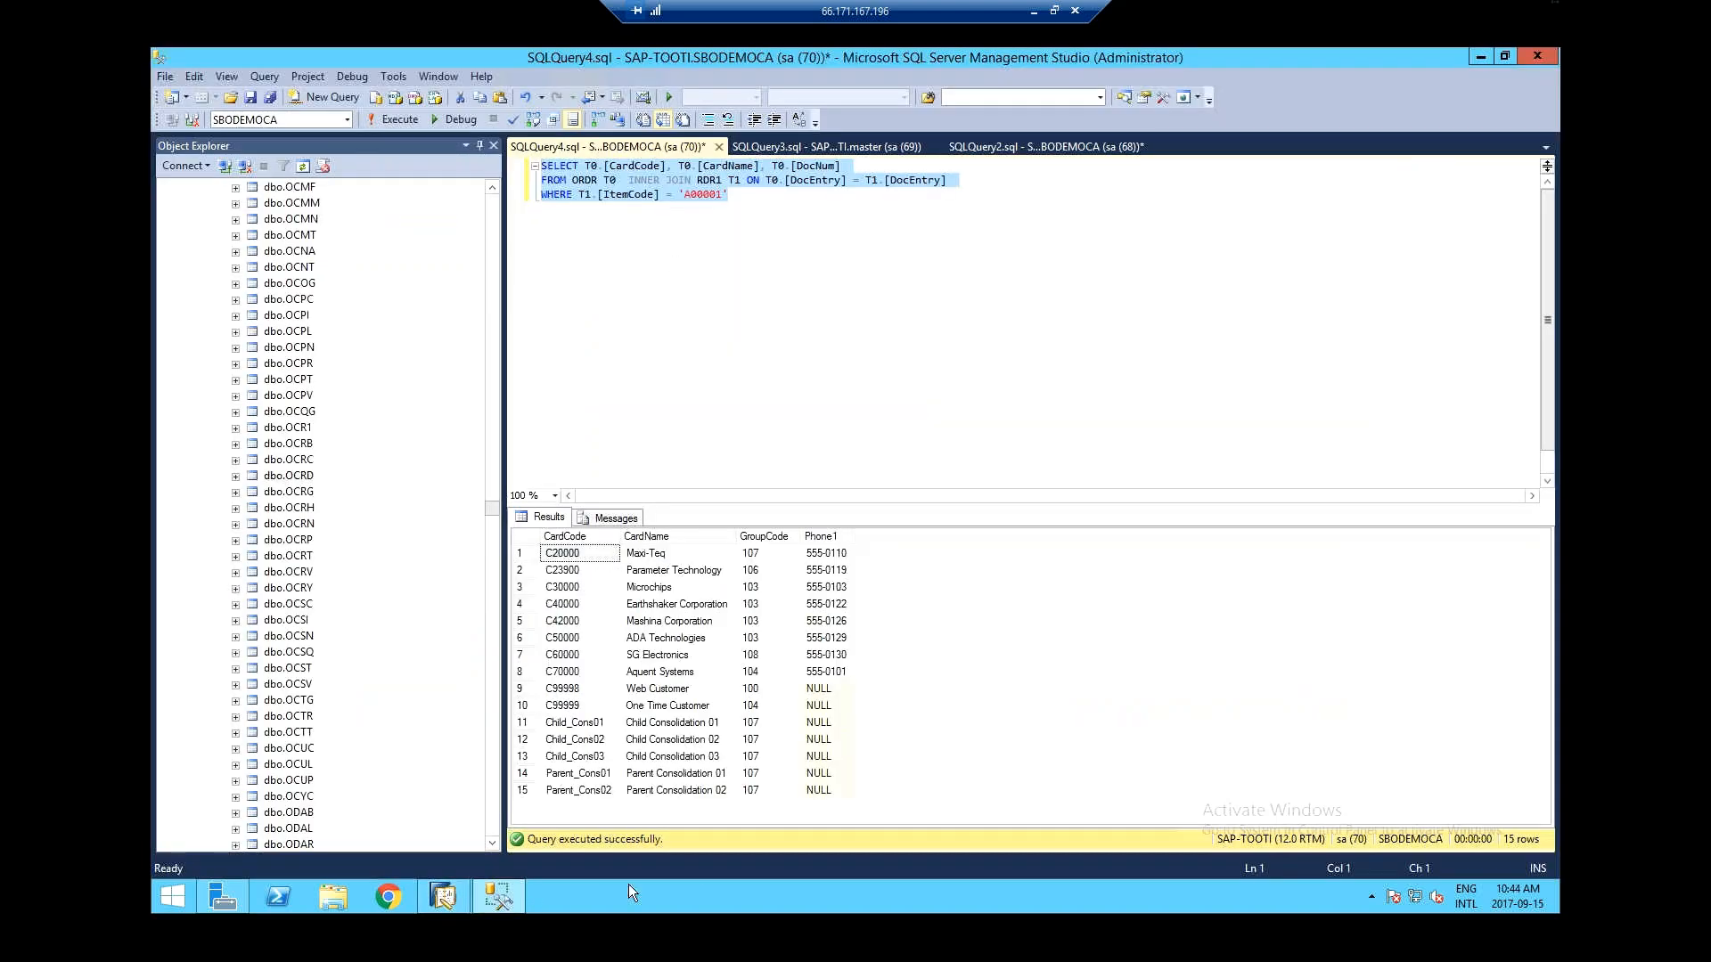
left_click(463, 901)
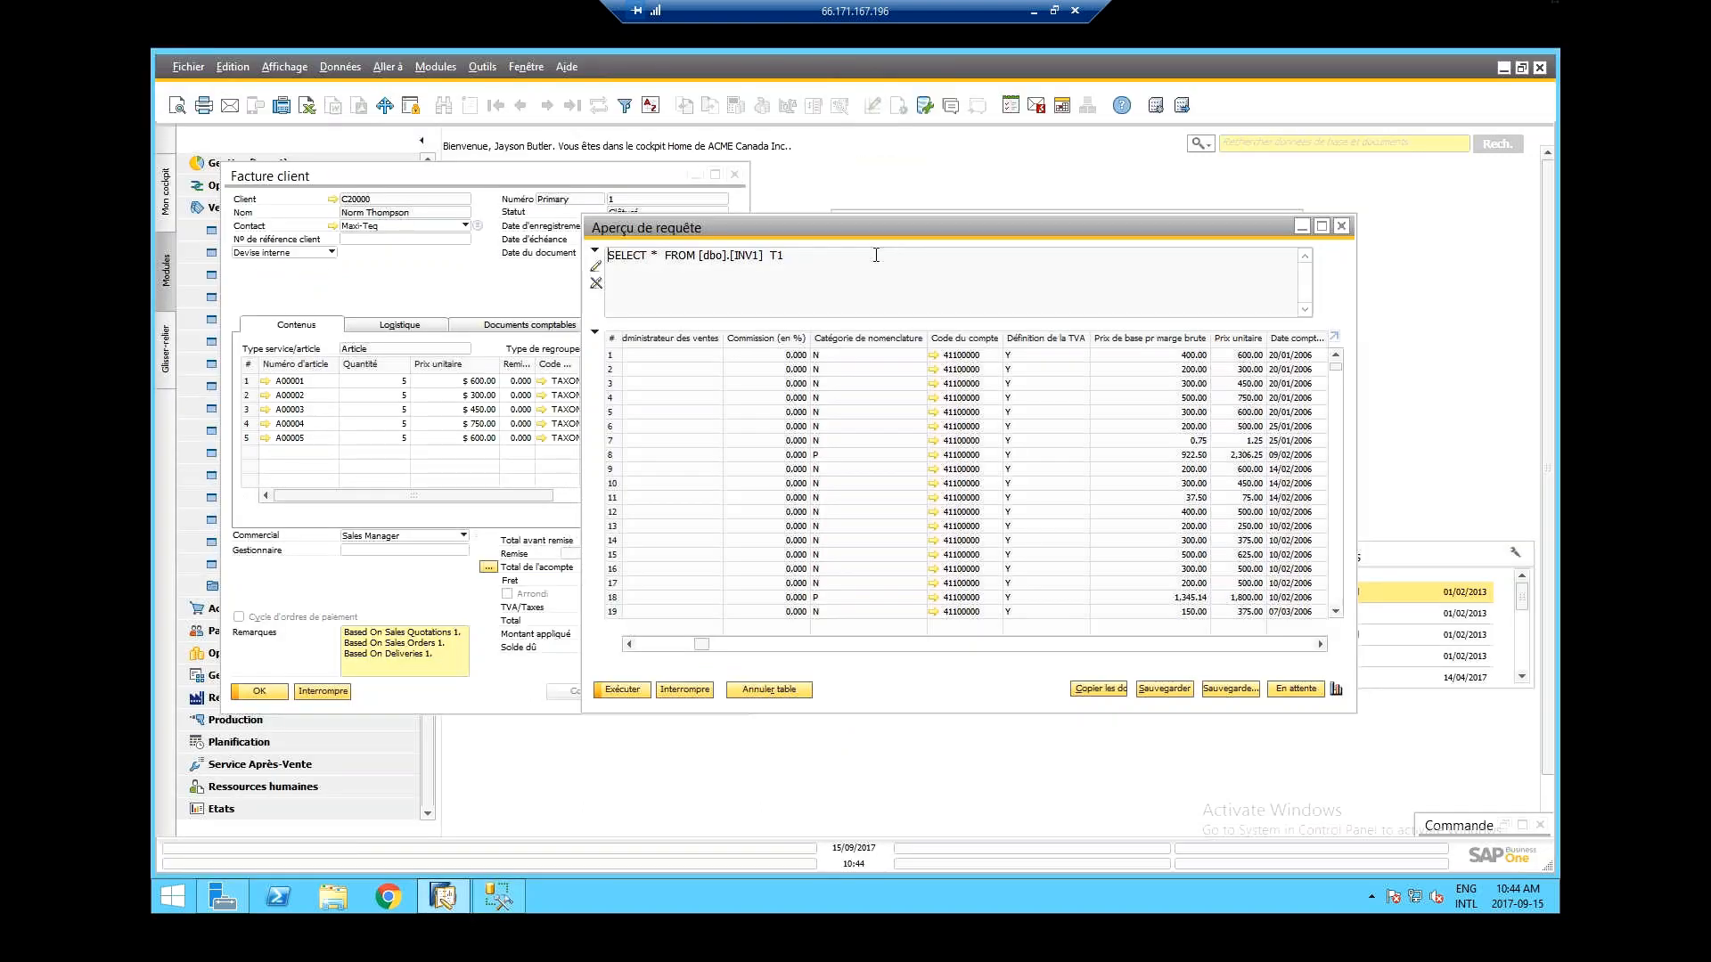
- Copy the INV1 query text, paste it over the existing query in SQL Server Management Studio and execute it
left_click_drag(882, 256, 568, 257)
key("ctrl+c")
left_click(499, 898)
key("ctrl+a")
key("ctrl+v")
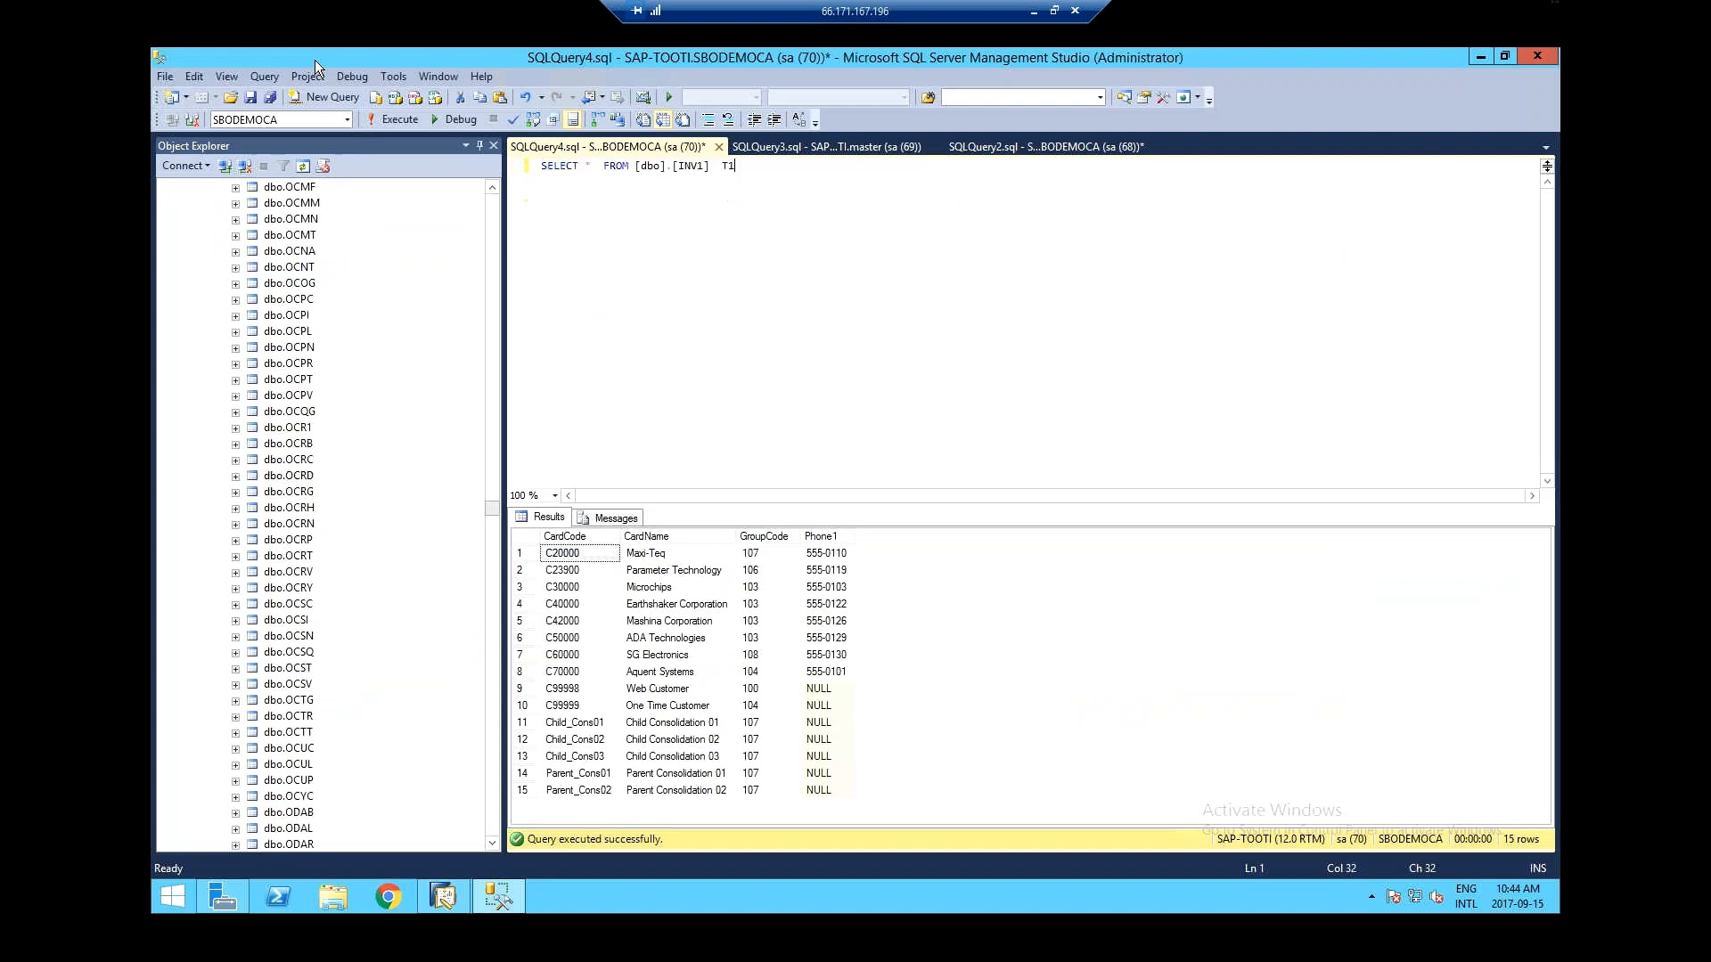
key("F5")
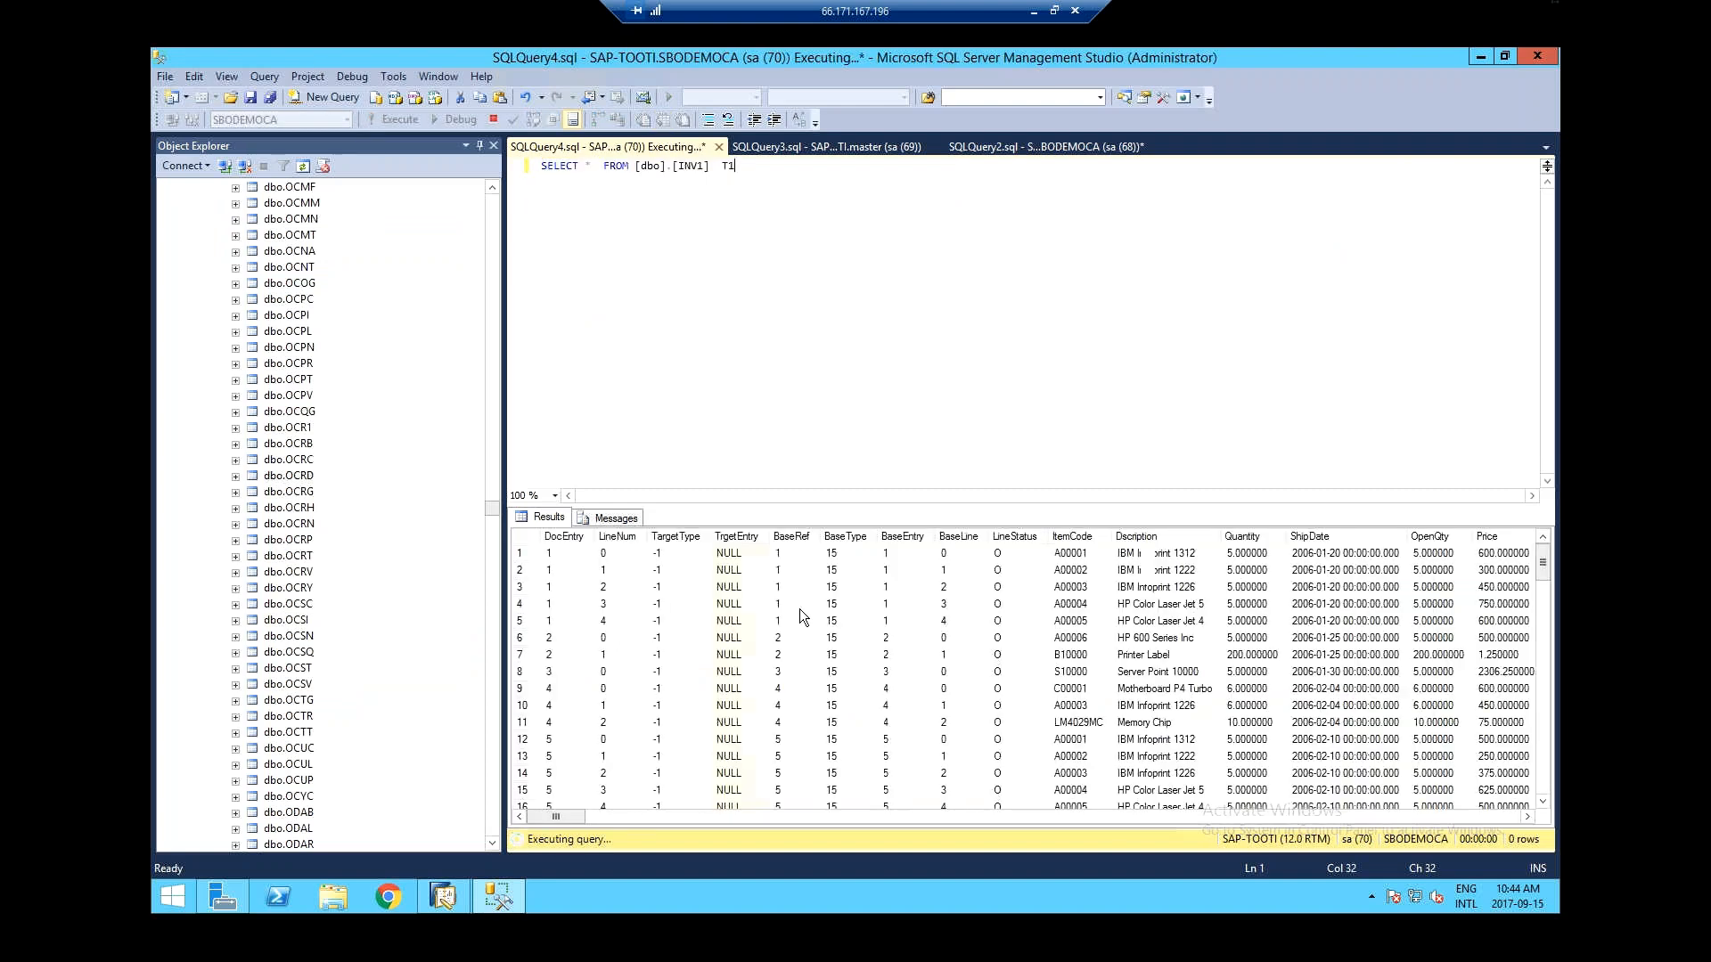
- Examine the INV1 result columns from the item code through the price and line total to the open sum fields
left_click(892, 570)
key("Right")
key("Right")
key("Right")
key("Right")
key("Right")
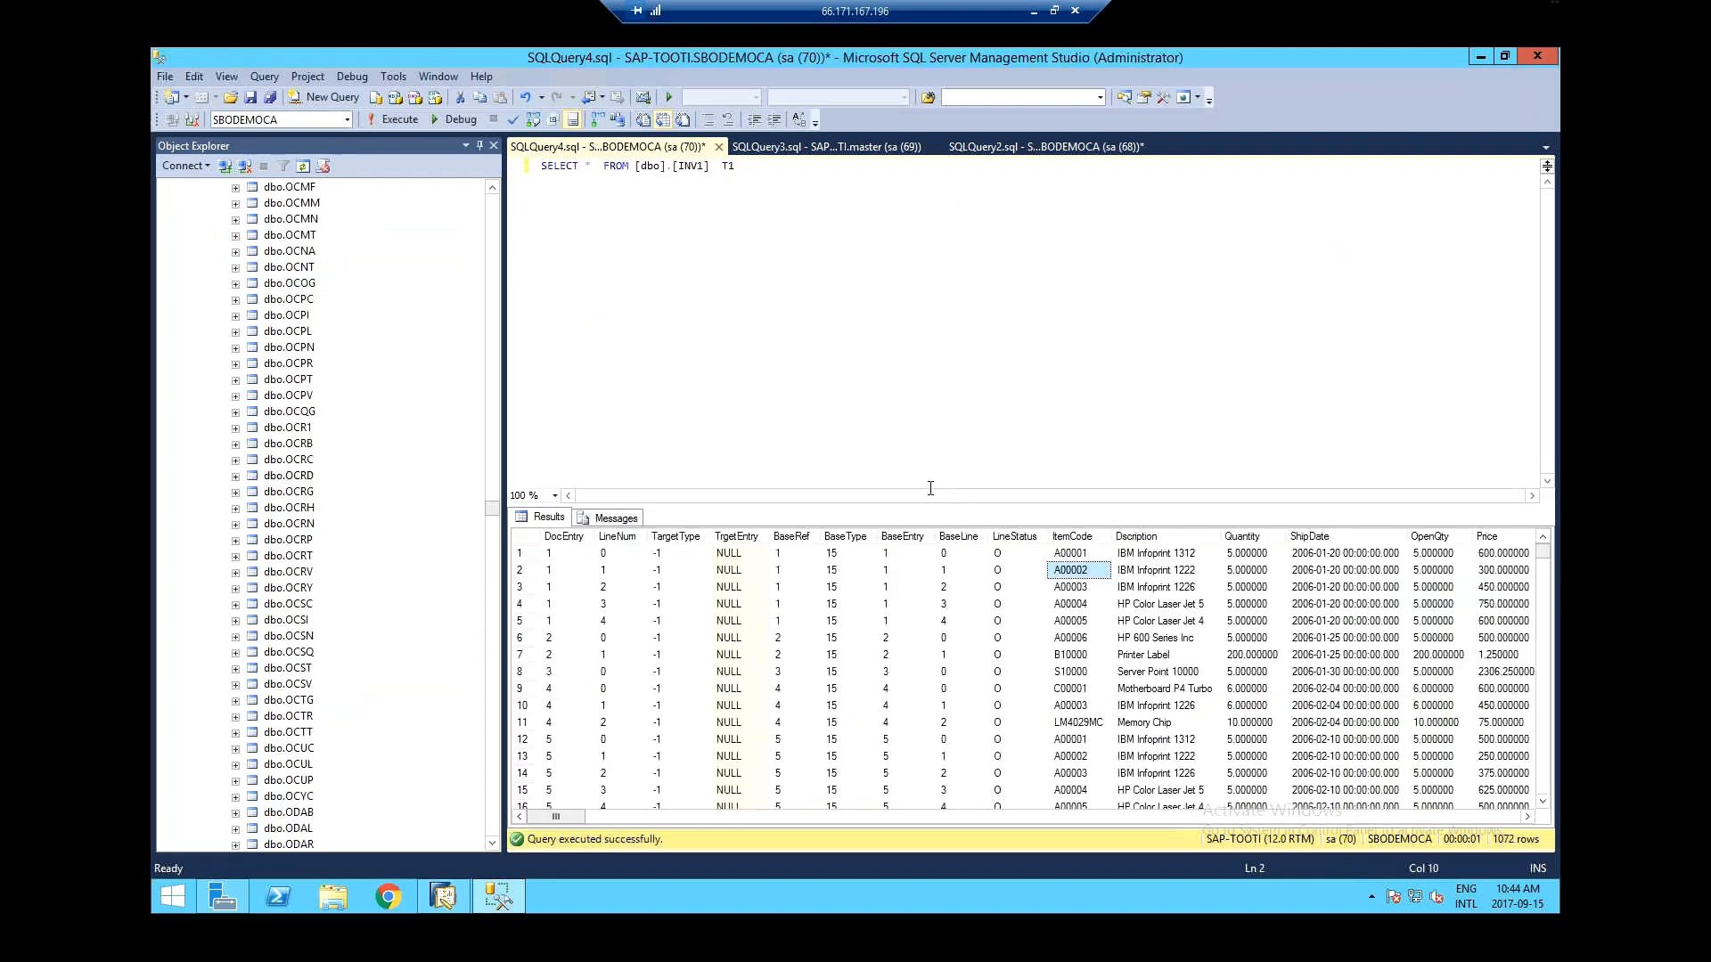
key("Right")
key("Right")
key("Right")
key("Right")
key("Right")
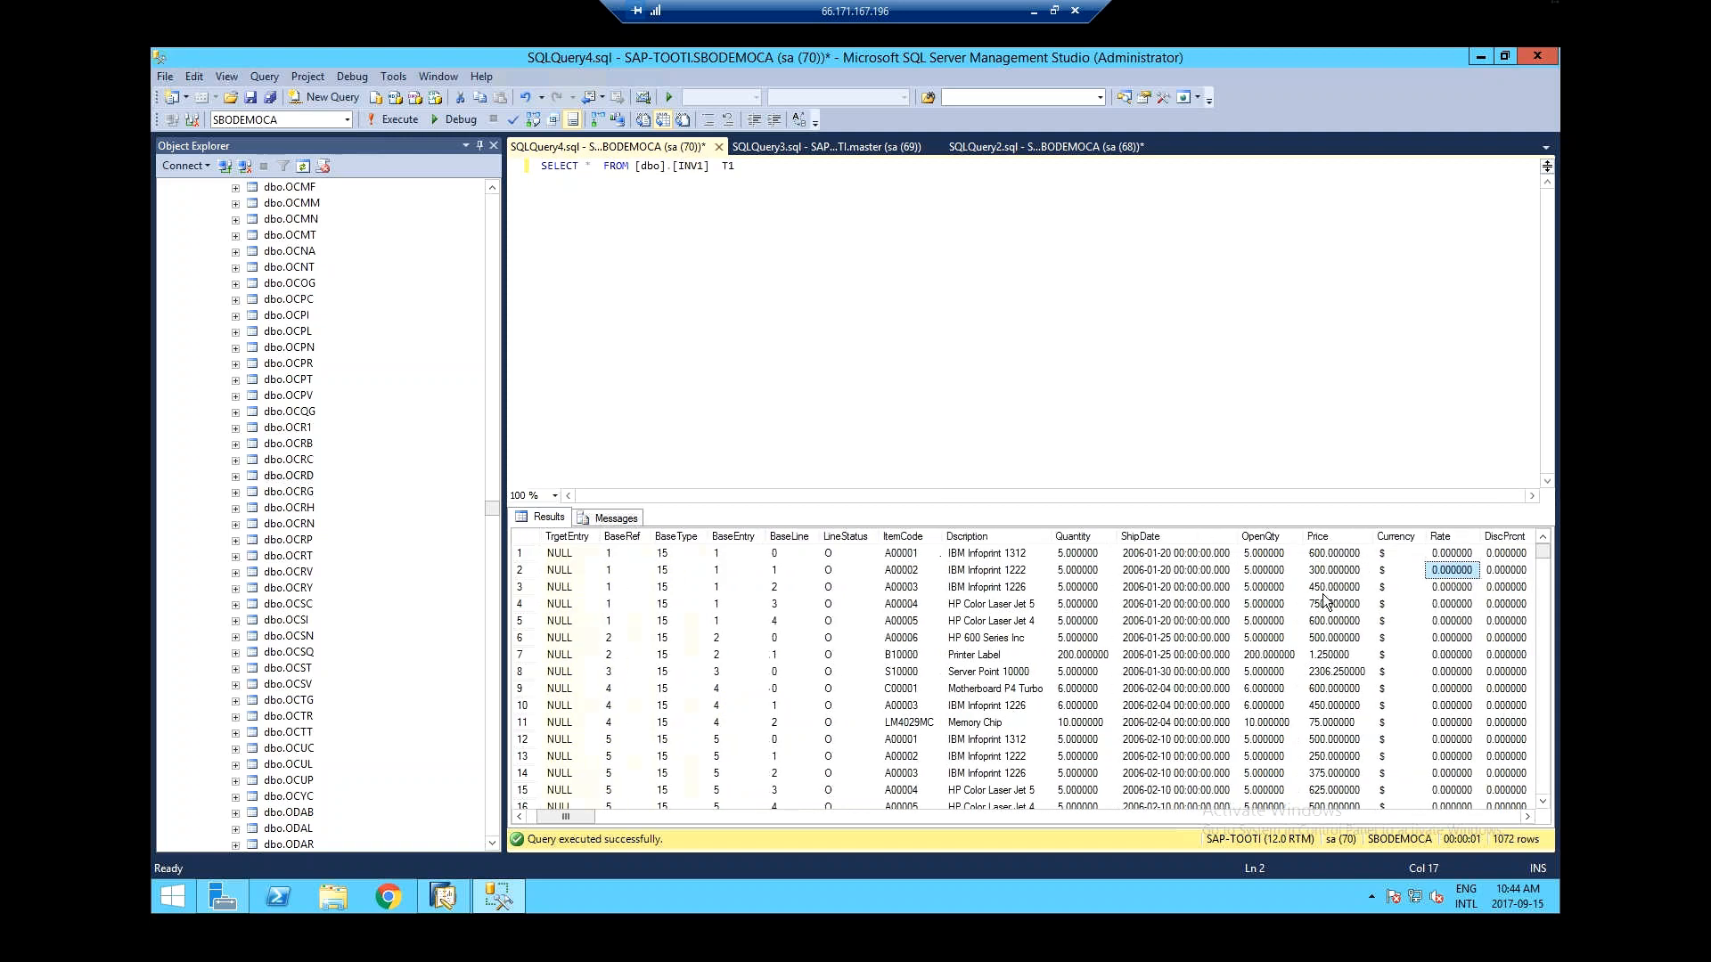
left_click(1346, 555)
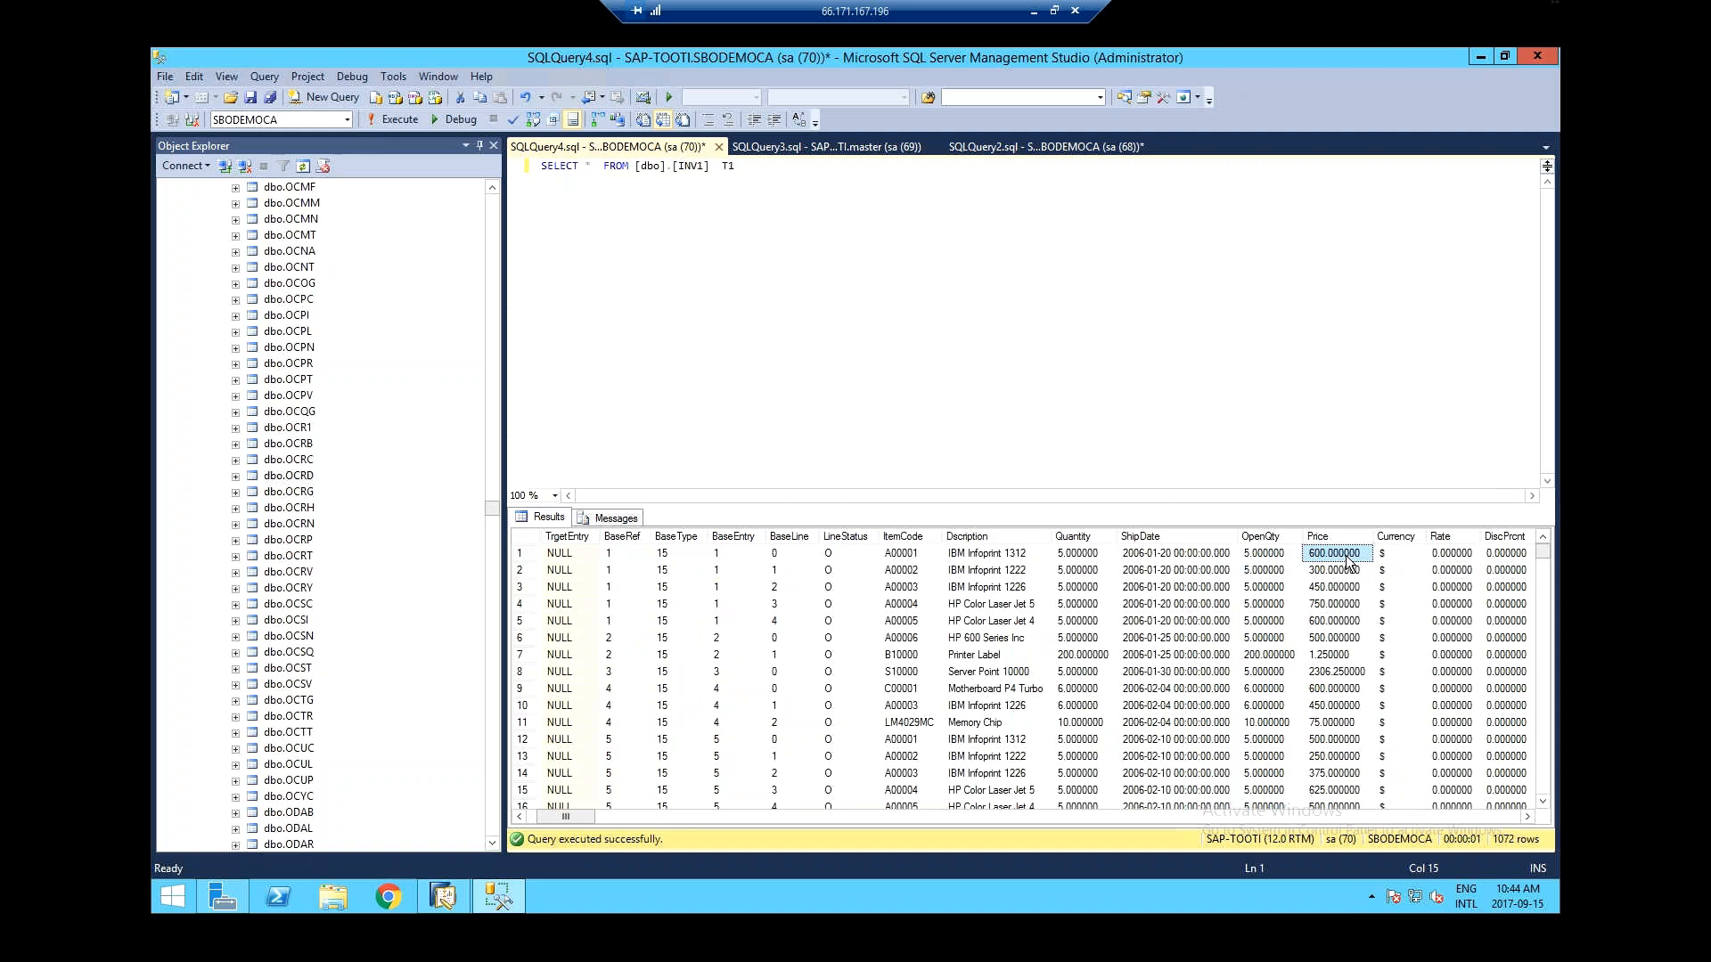
key("Right")
key("Right")
key("Right")
key("Right")
key("Right")
key("Right")
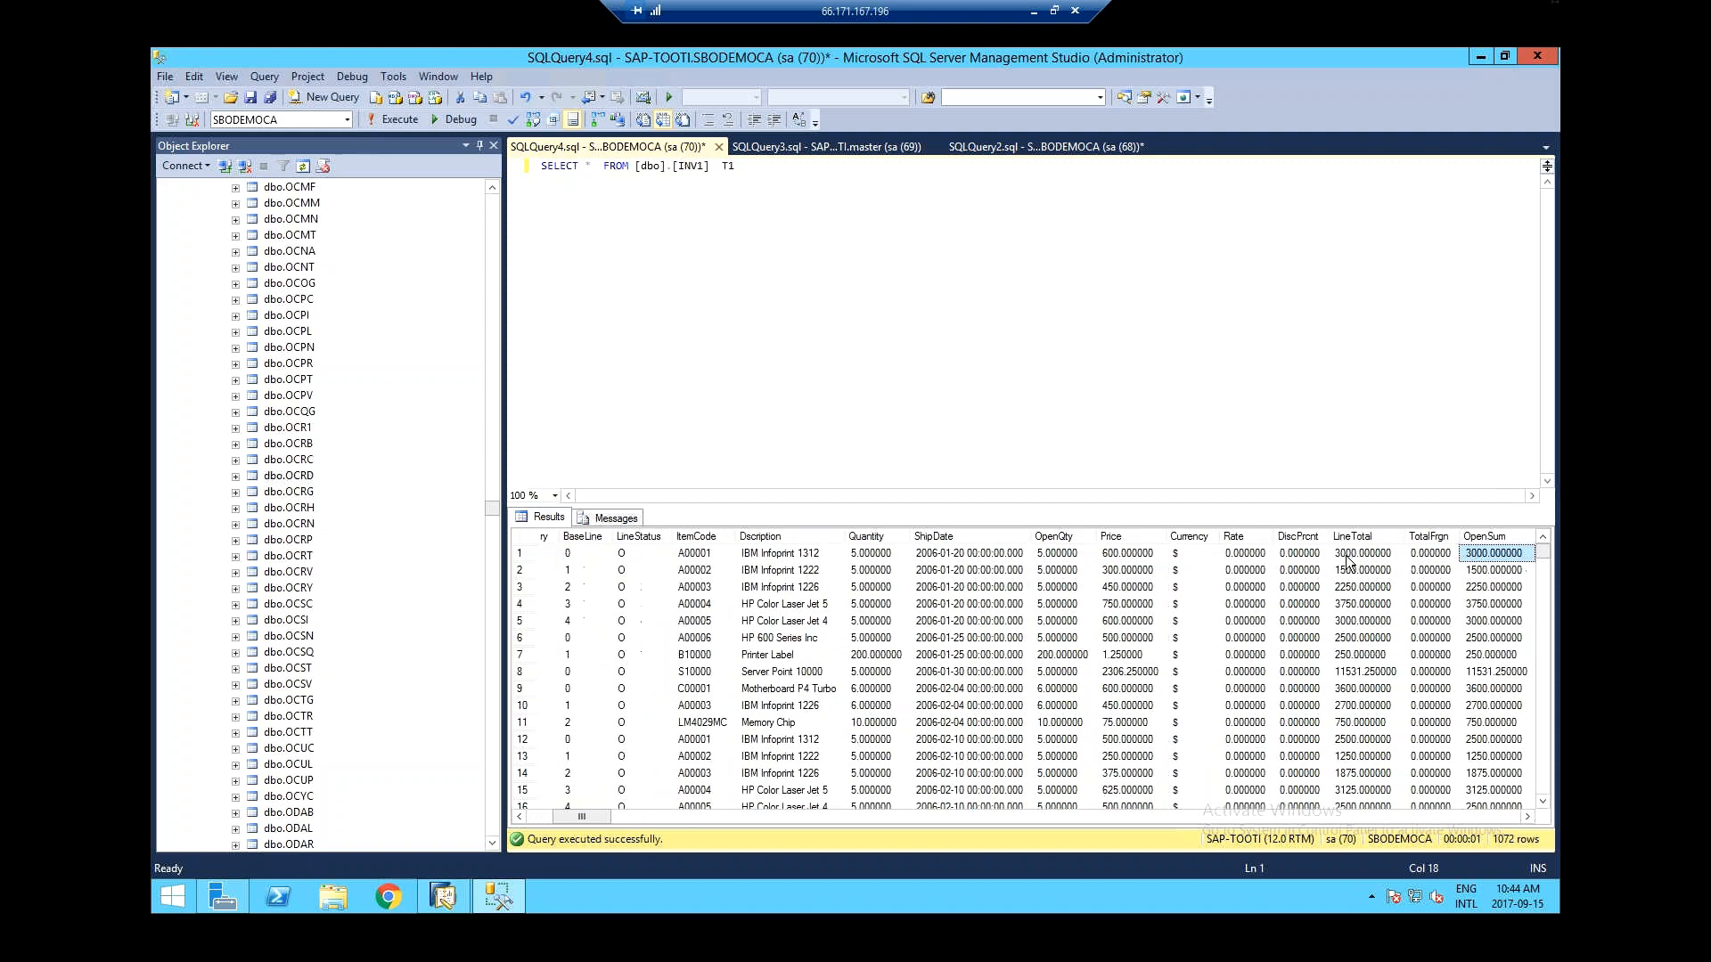
key("Right")
left_click(1062, 556)
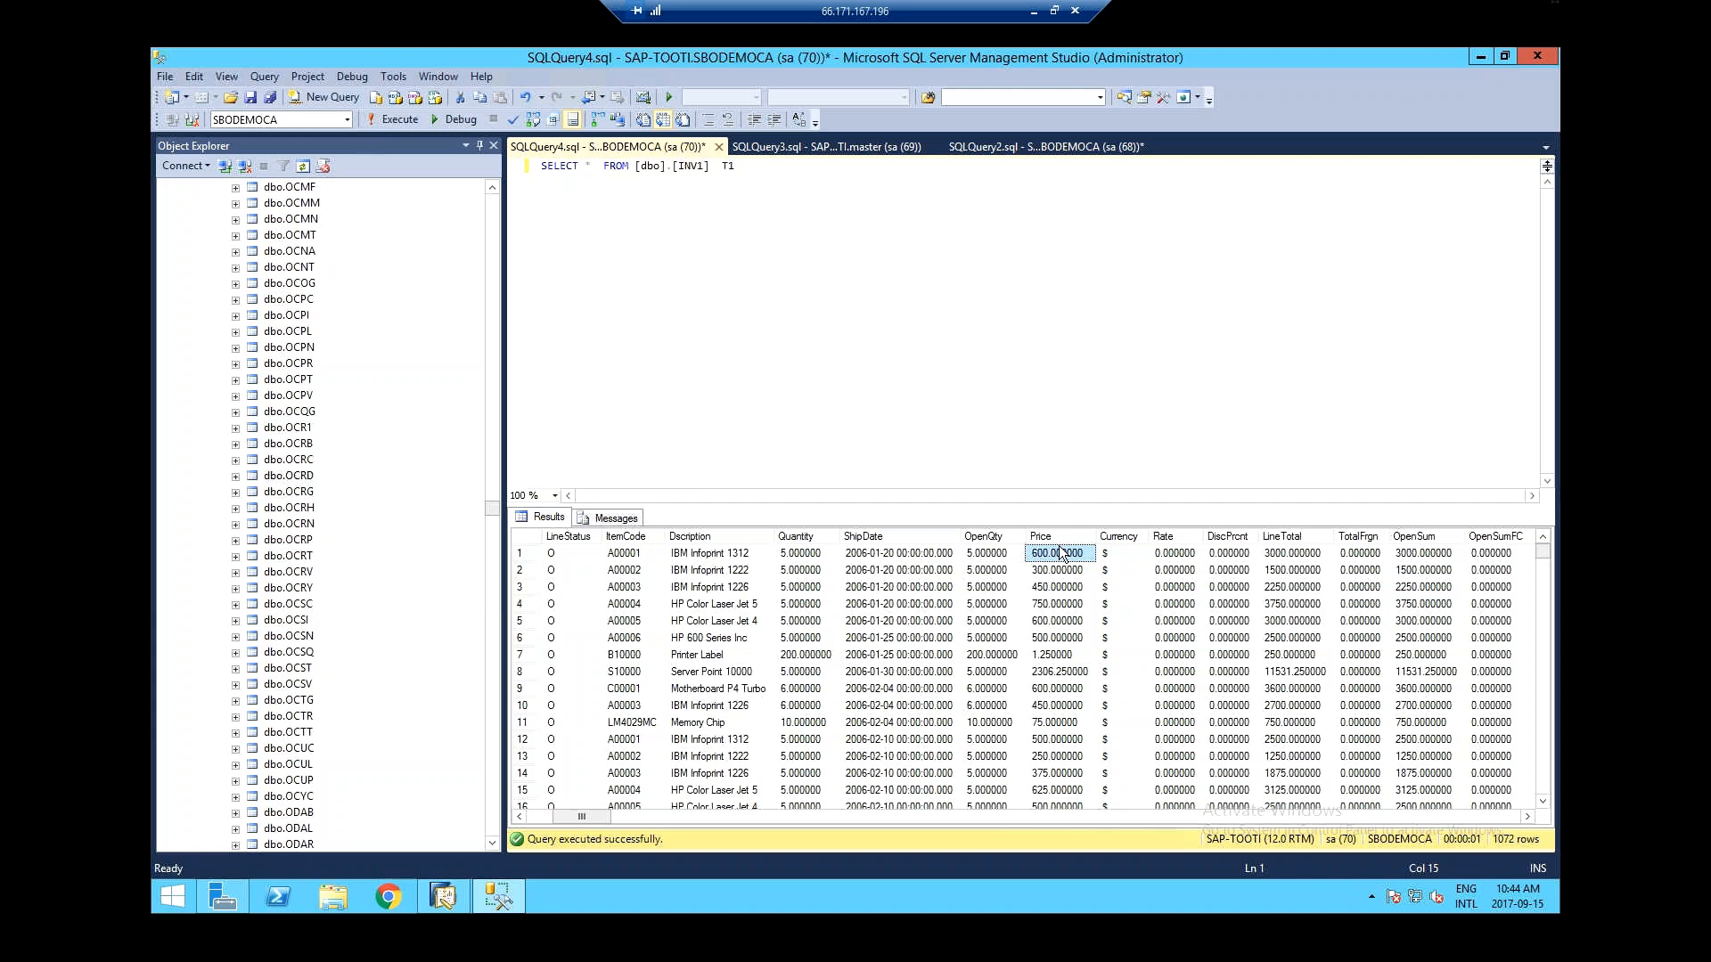
- Switch back to SAP Business One and view the customer invoice maximized
left_click(1482, 55)
left_click(620, 176)
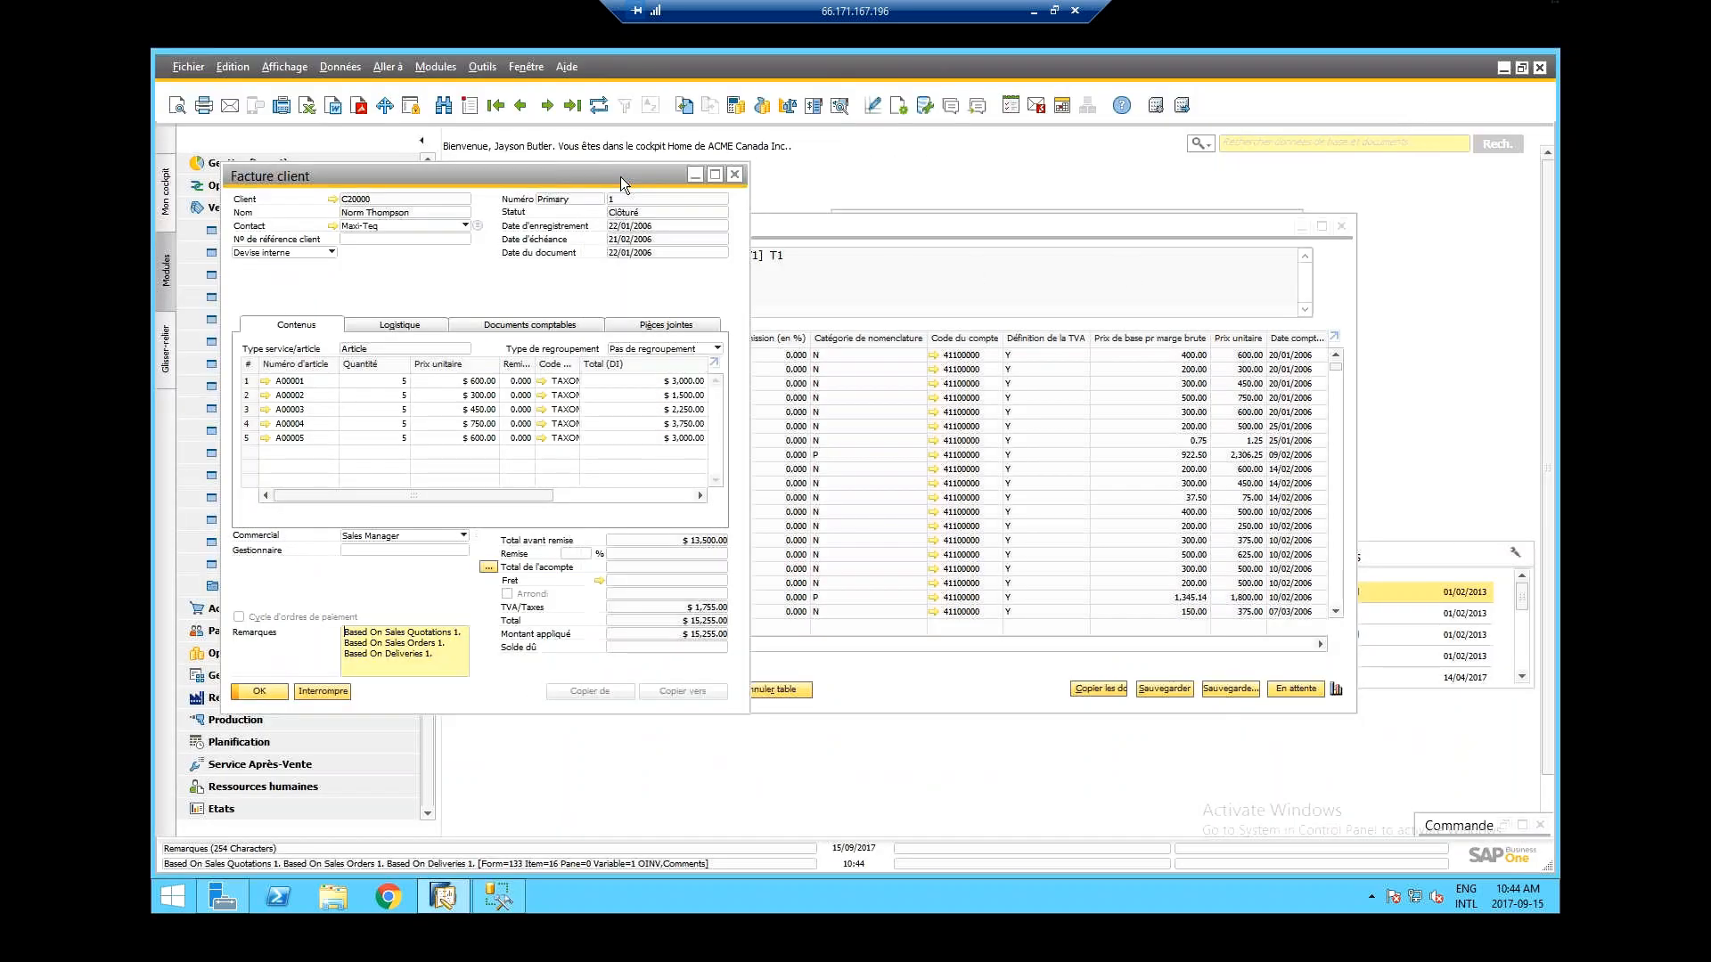
double_click(620, 177)
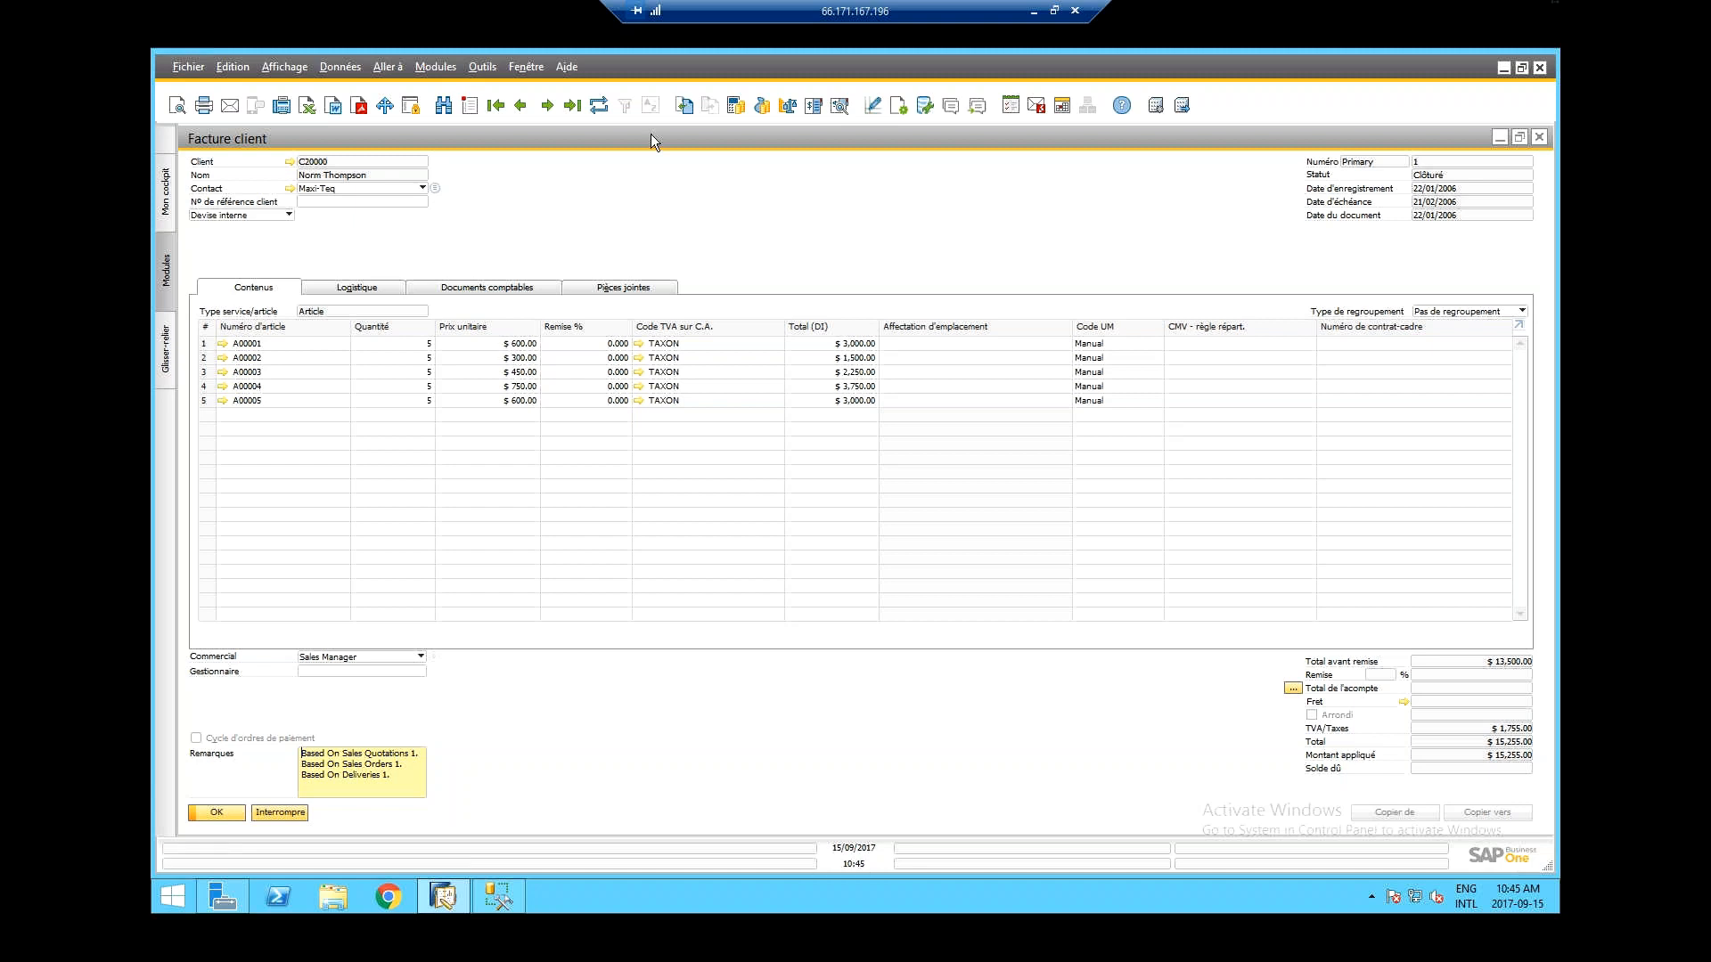
- Highlight the asterisk of the INV1 query in SQL Server Management Studio and return to SAP Business One
left_click(499, 897)
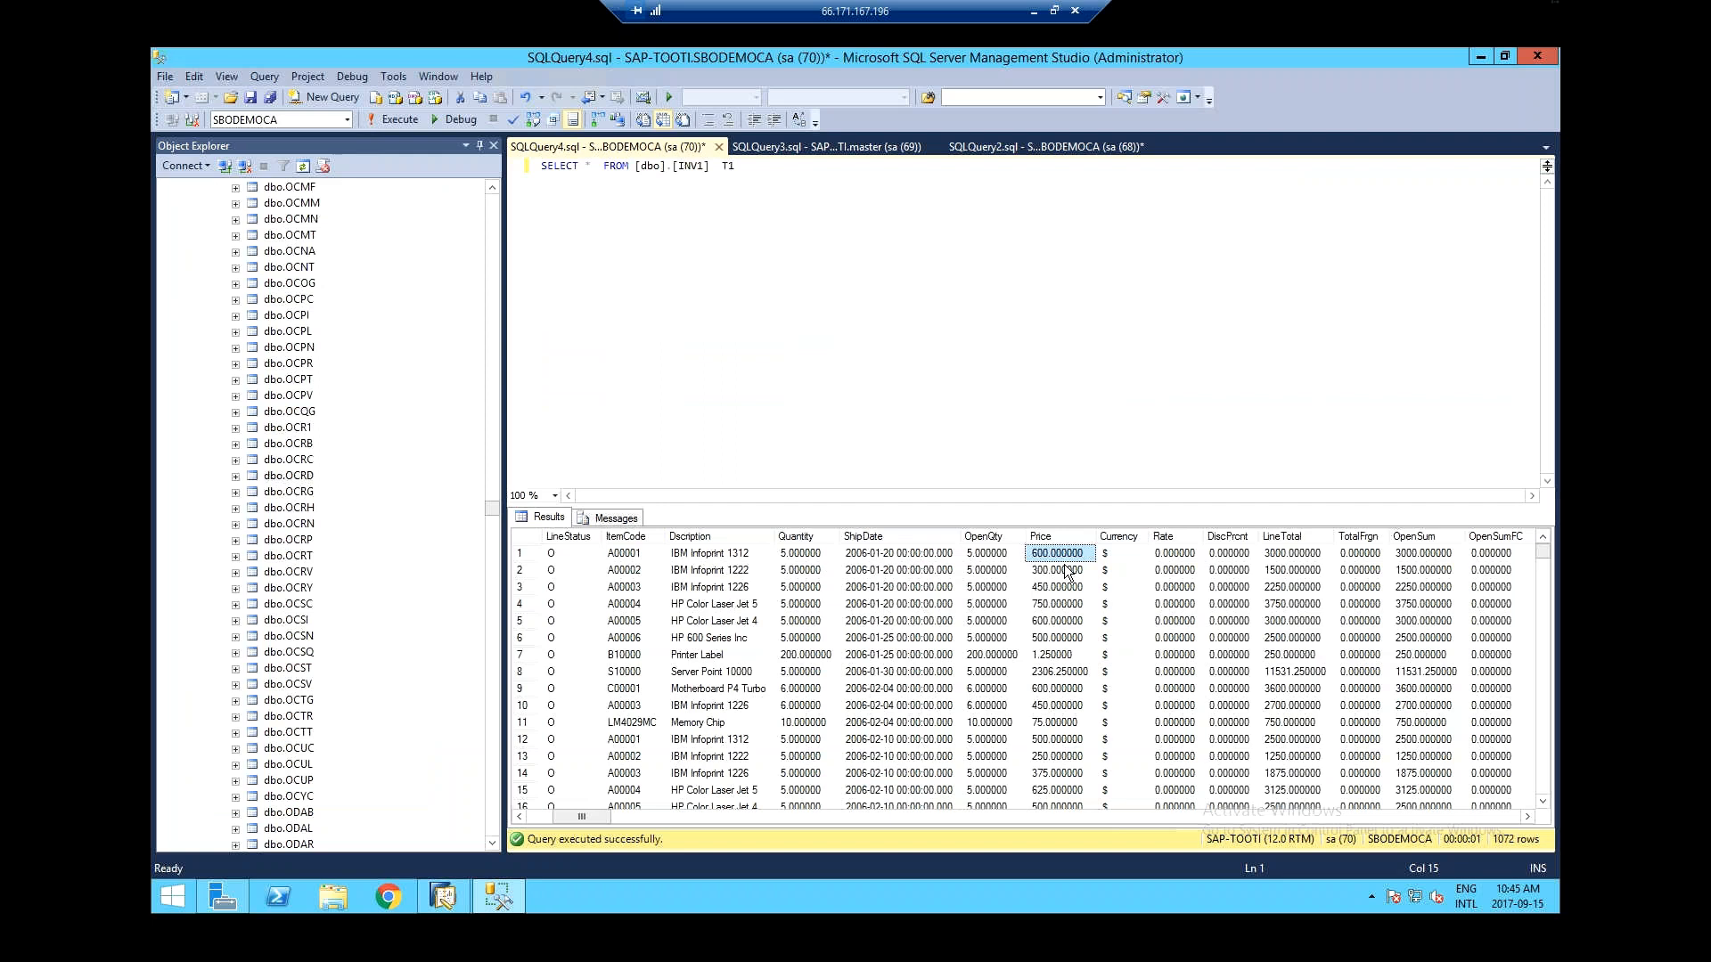
left_click_drag(585, 168, 592, 167)
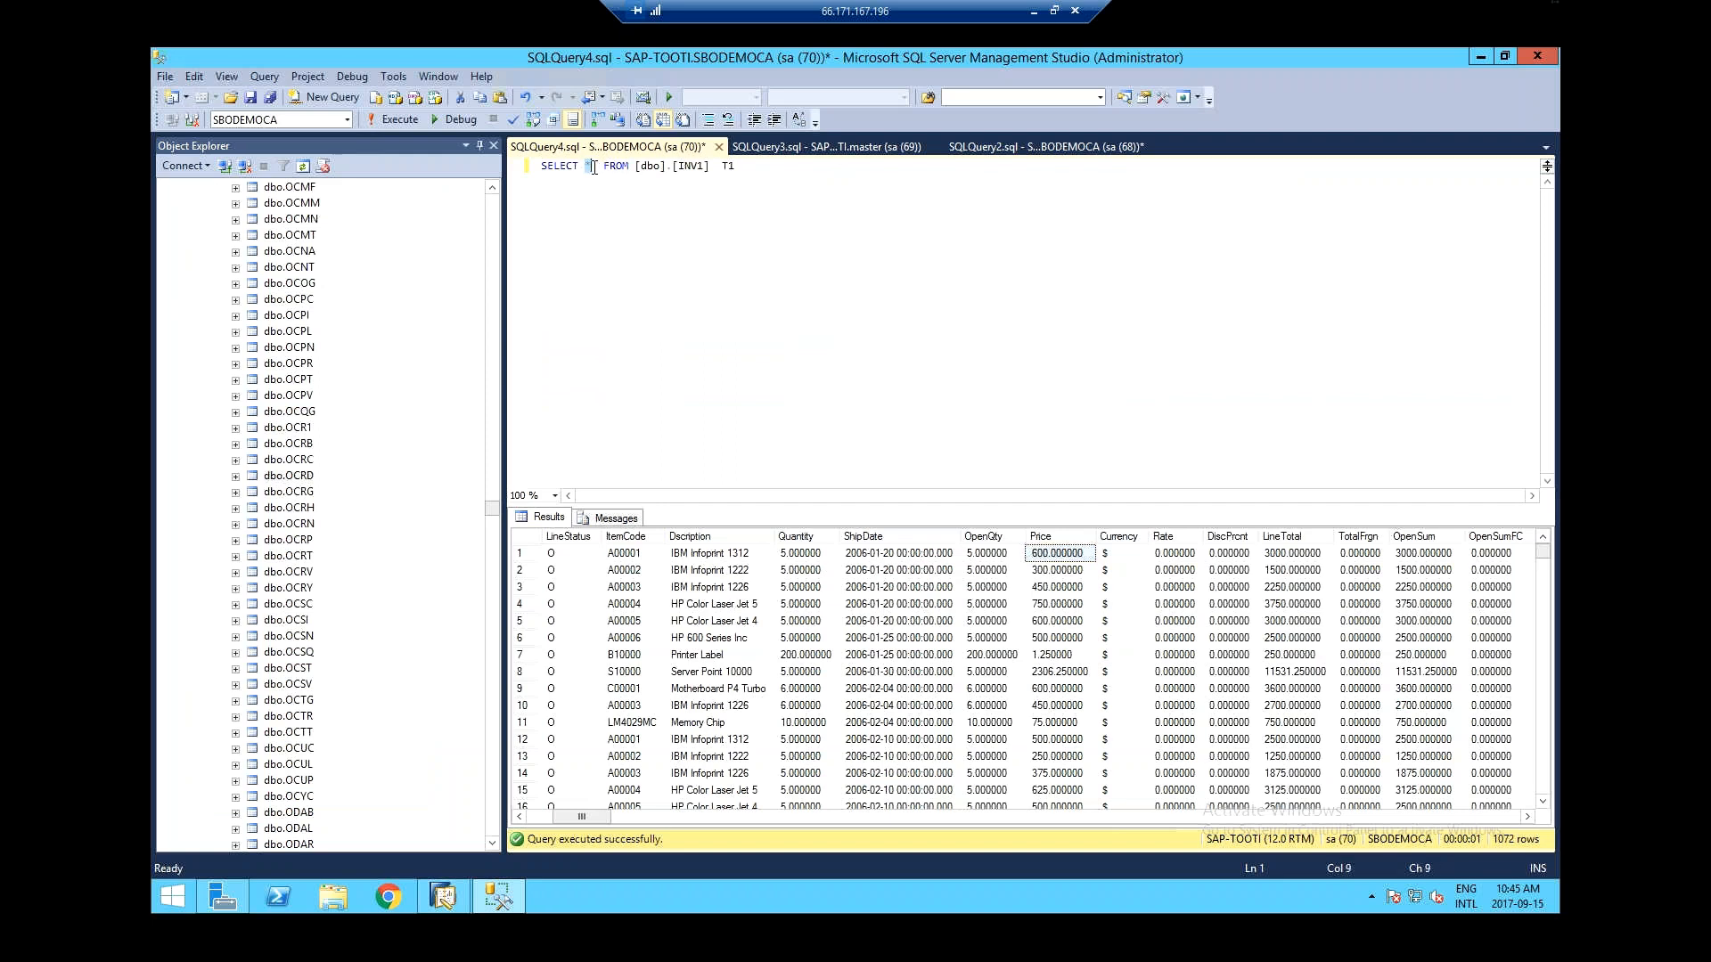
left_click(424, 902)
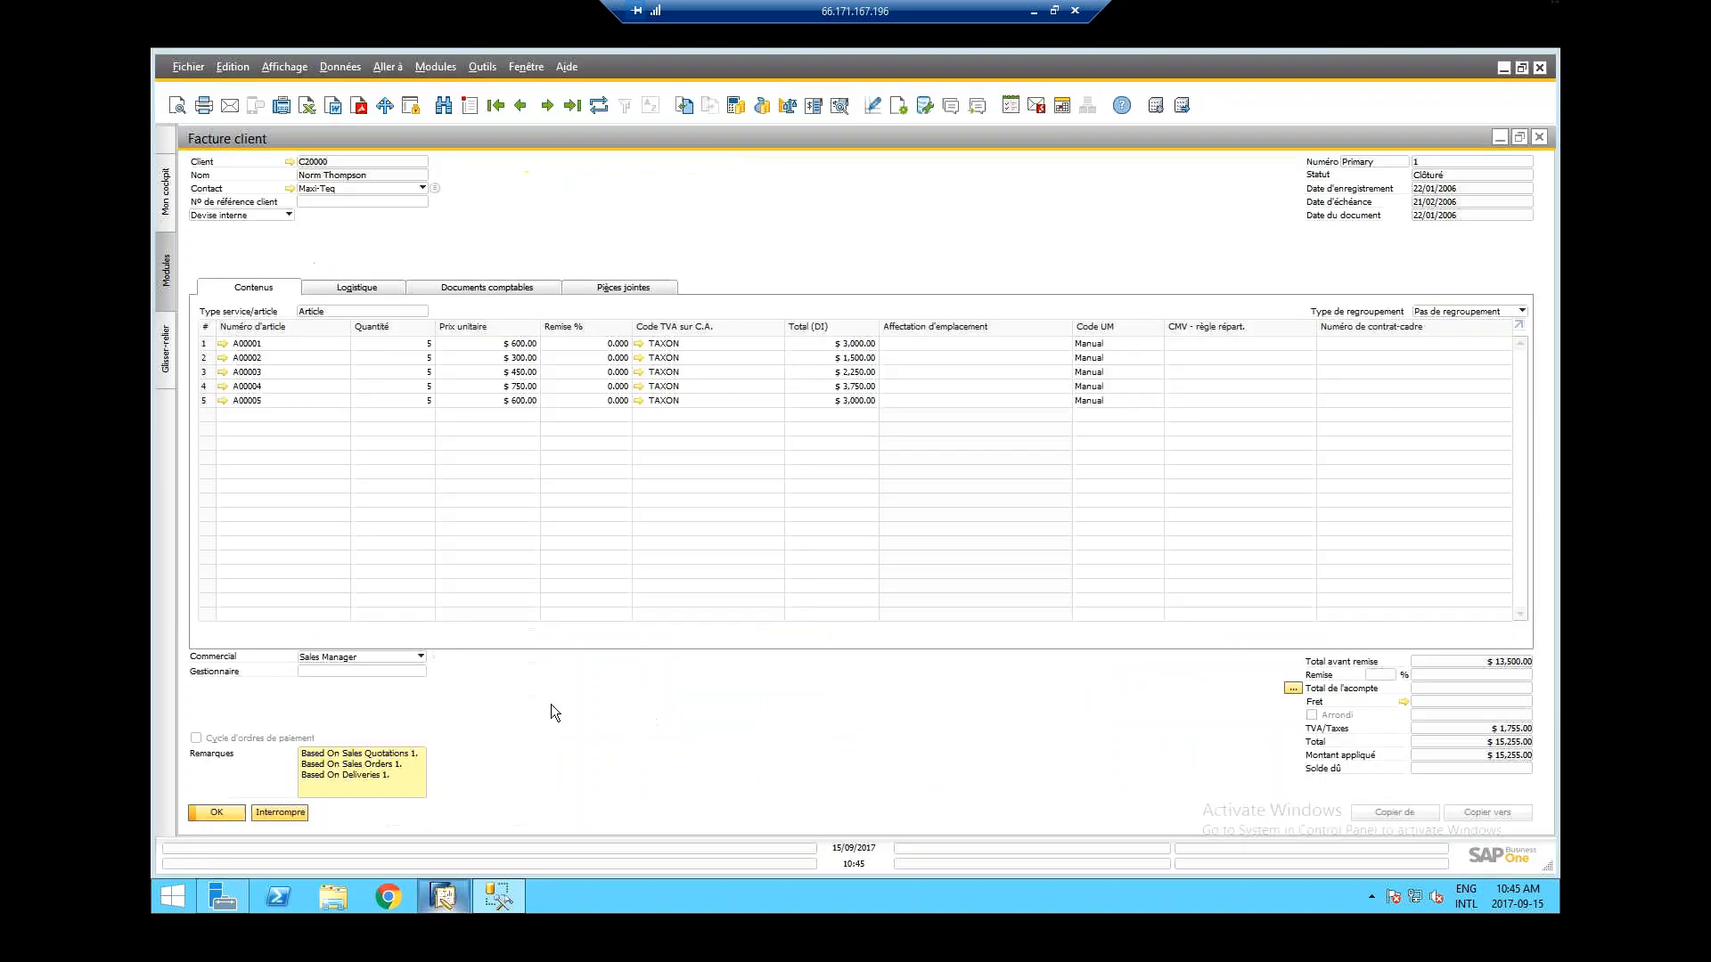
- Close the invoice and the query preview, and run the INV1 query again, highlighting the asterisk in its SELECT statement
left_click(1536, 135)
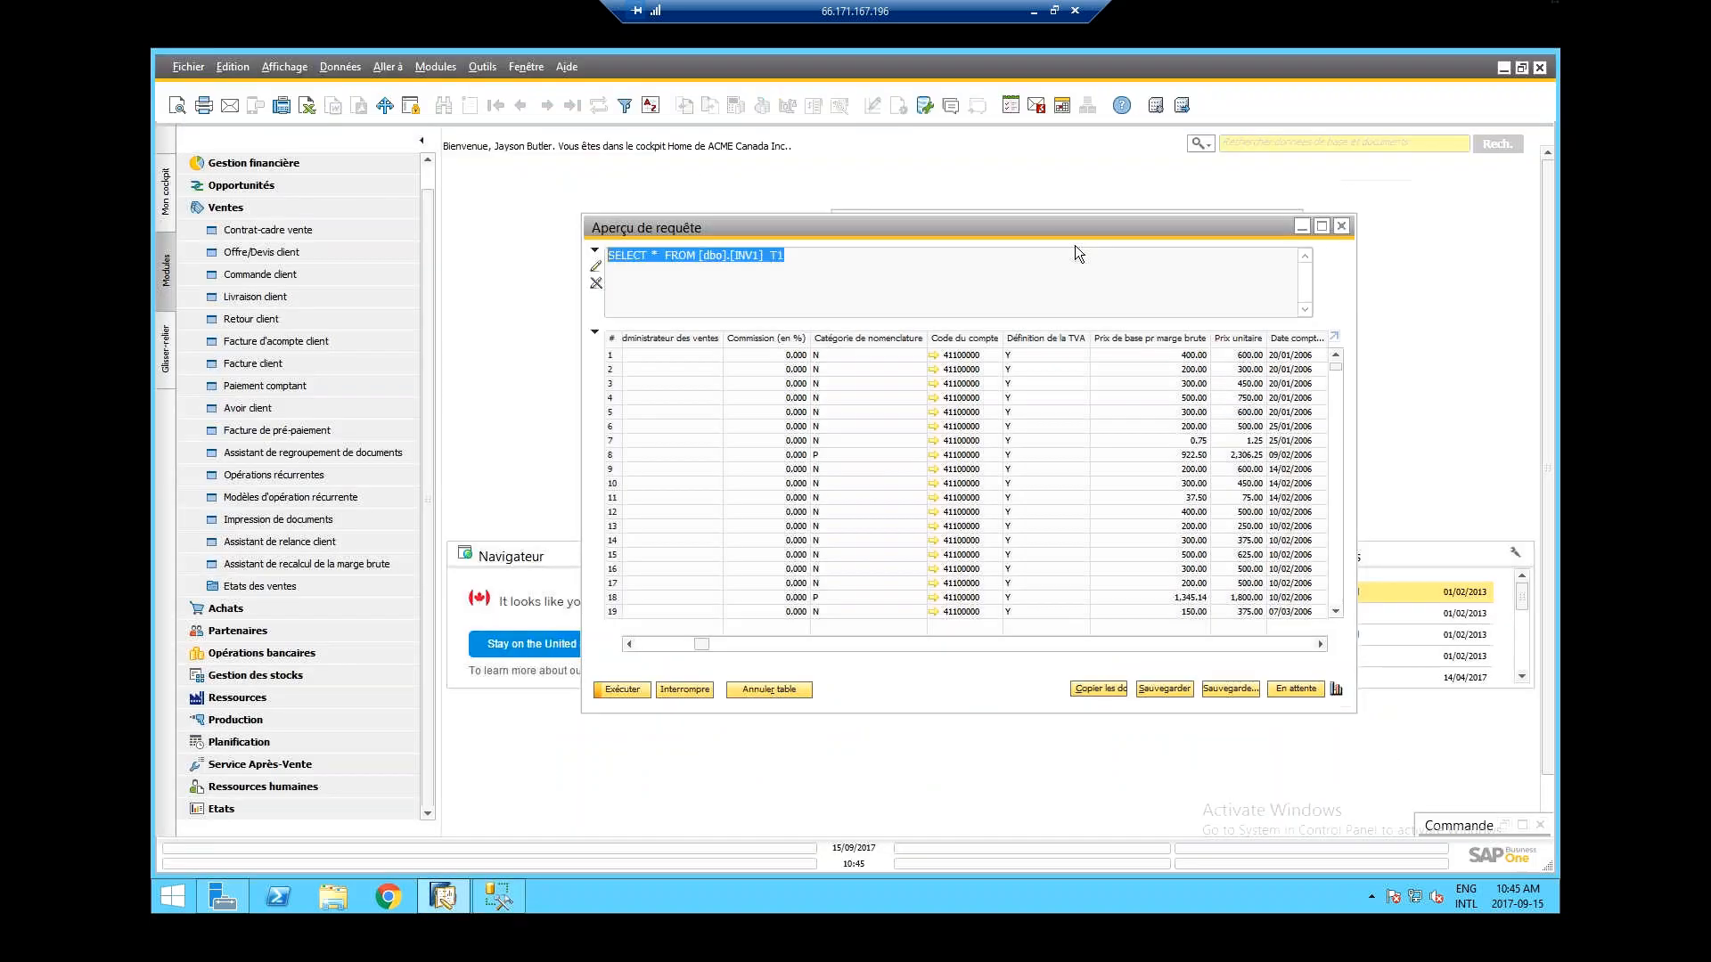
left_click(1341, 226)
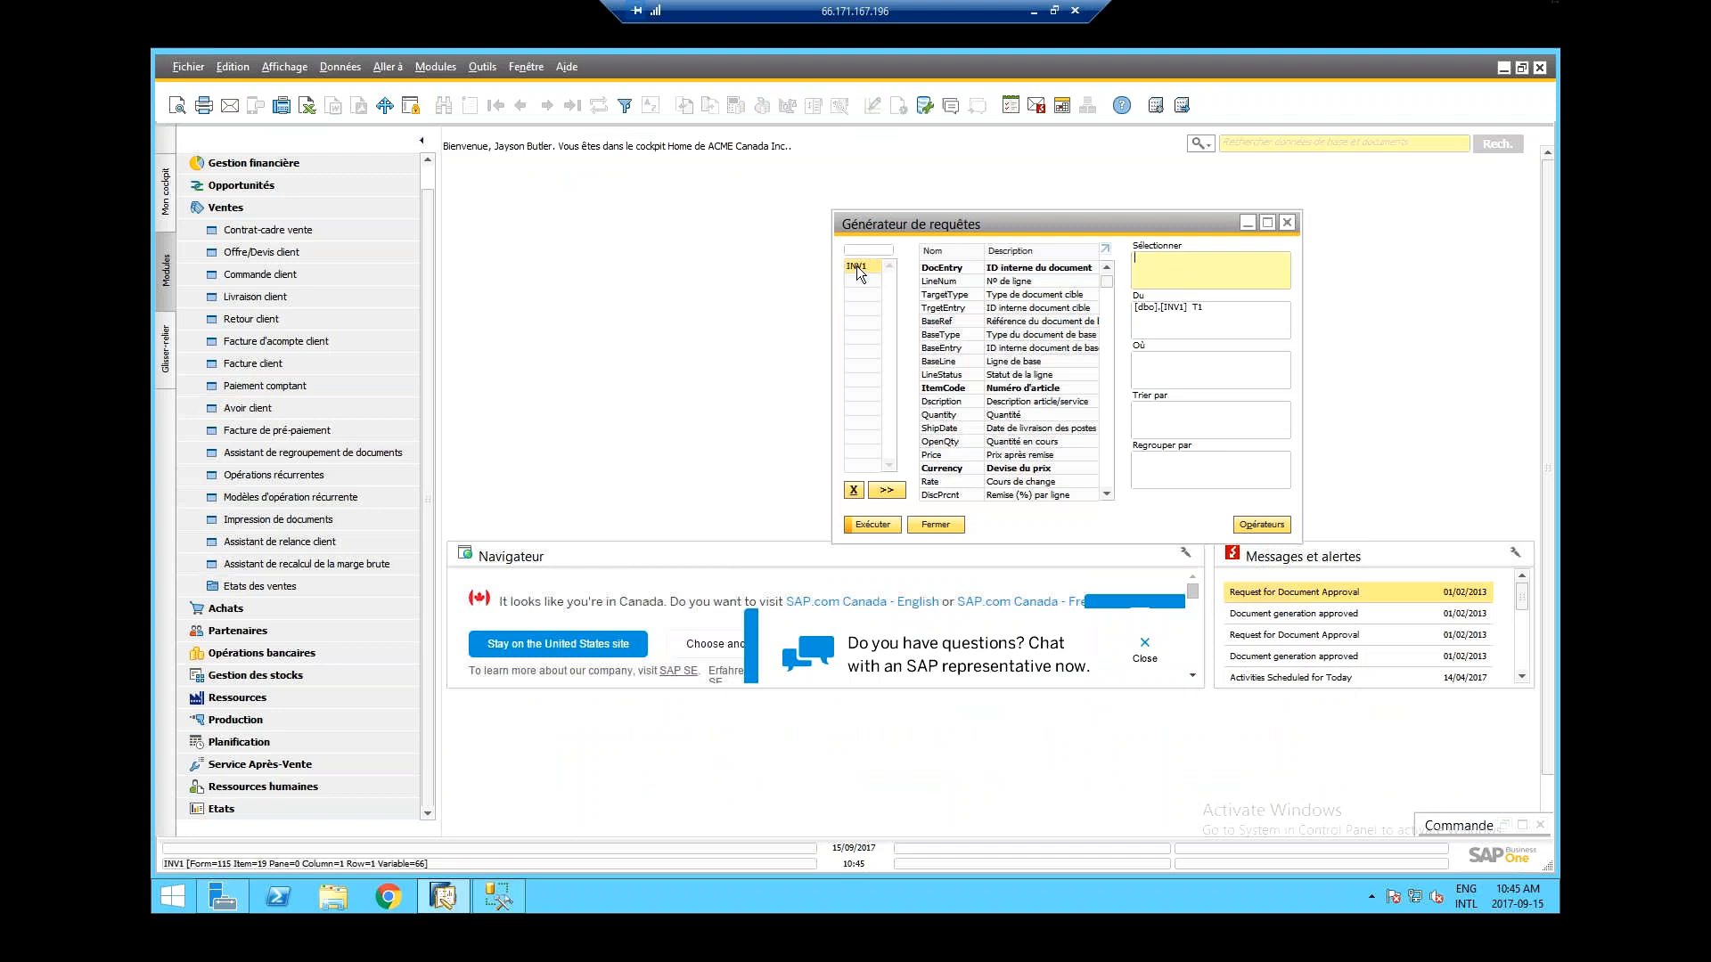
left_click(872, 525)
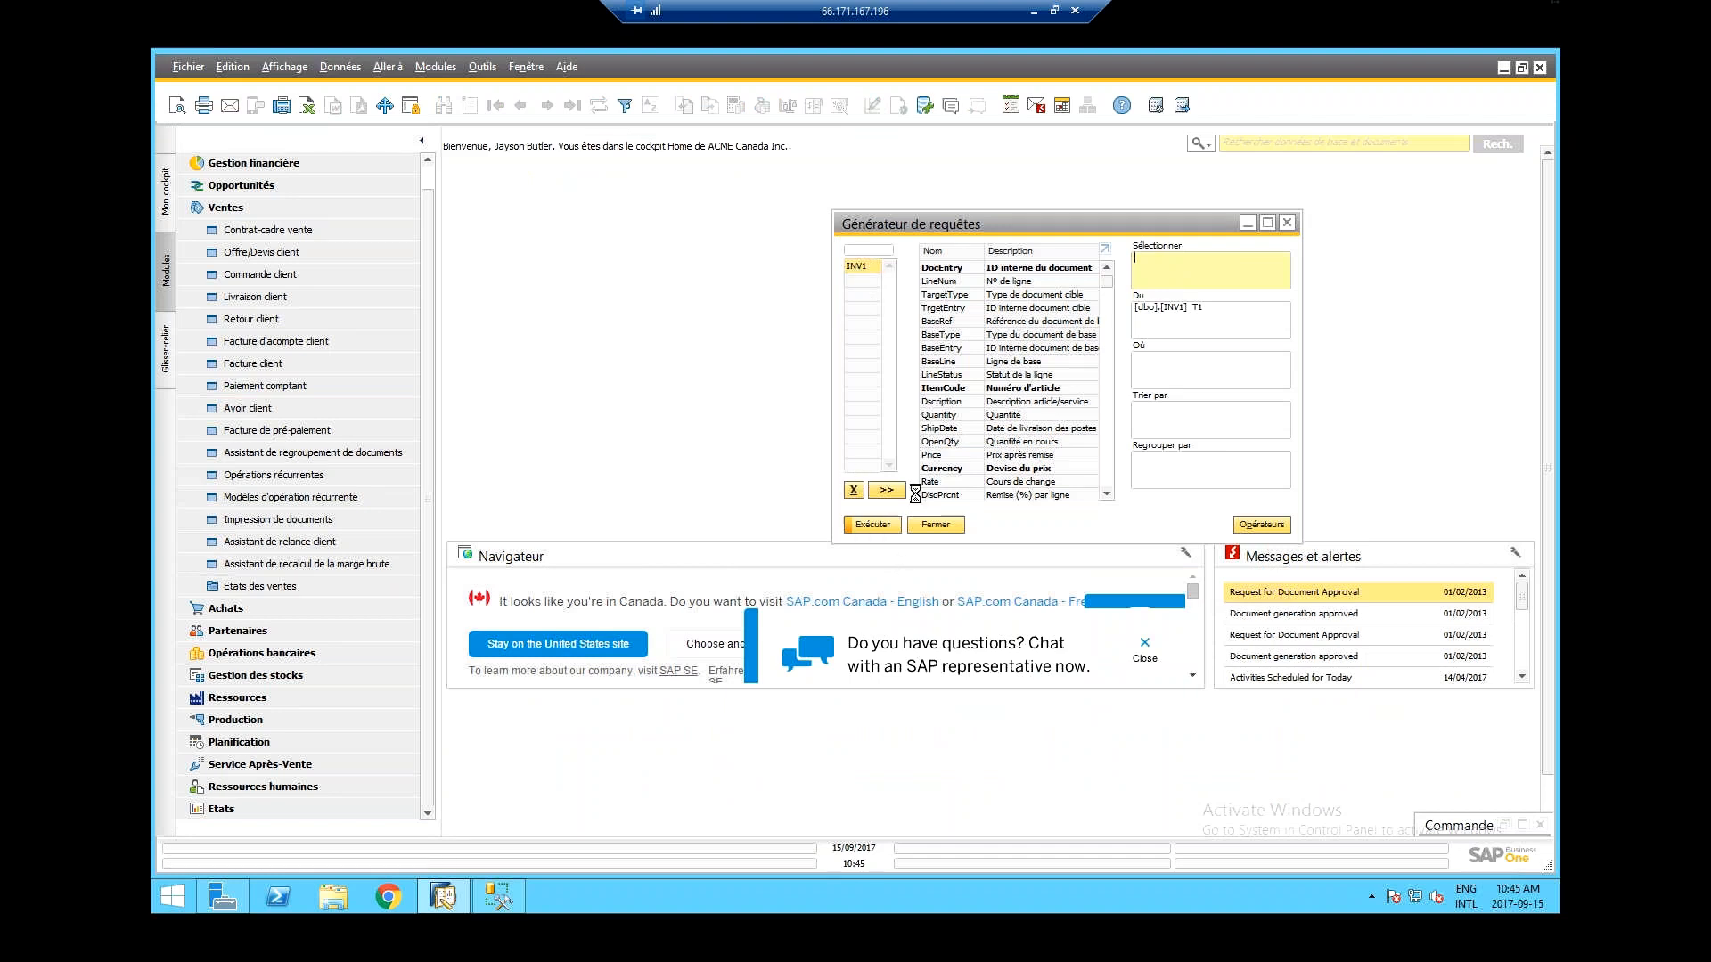
left_click(656, 257)
double_click(655, 255)
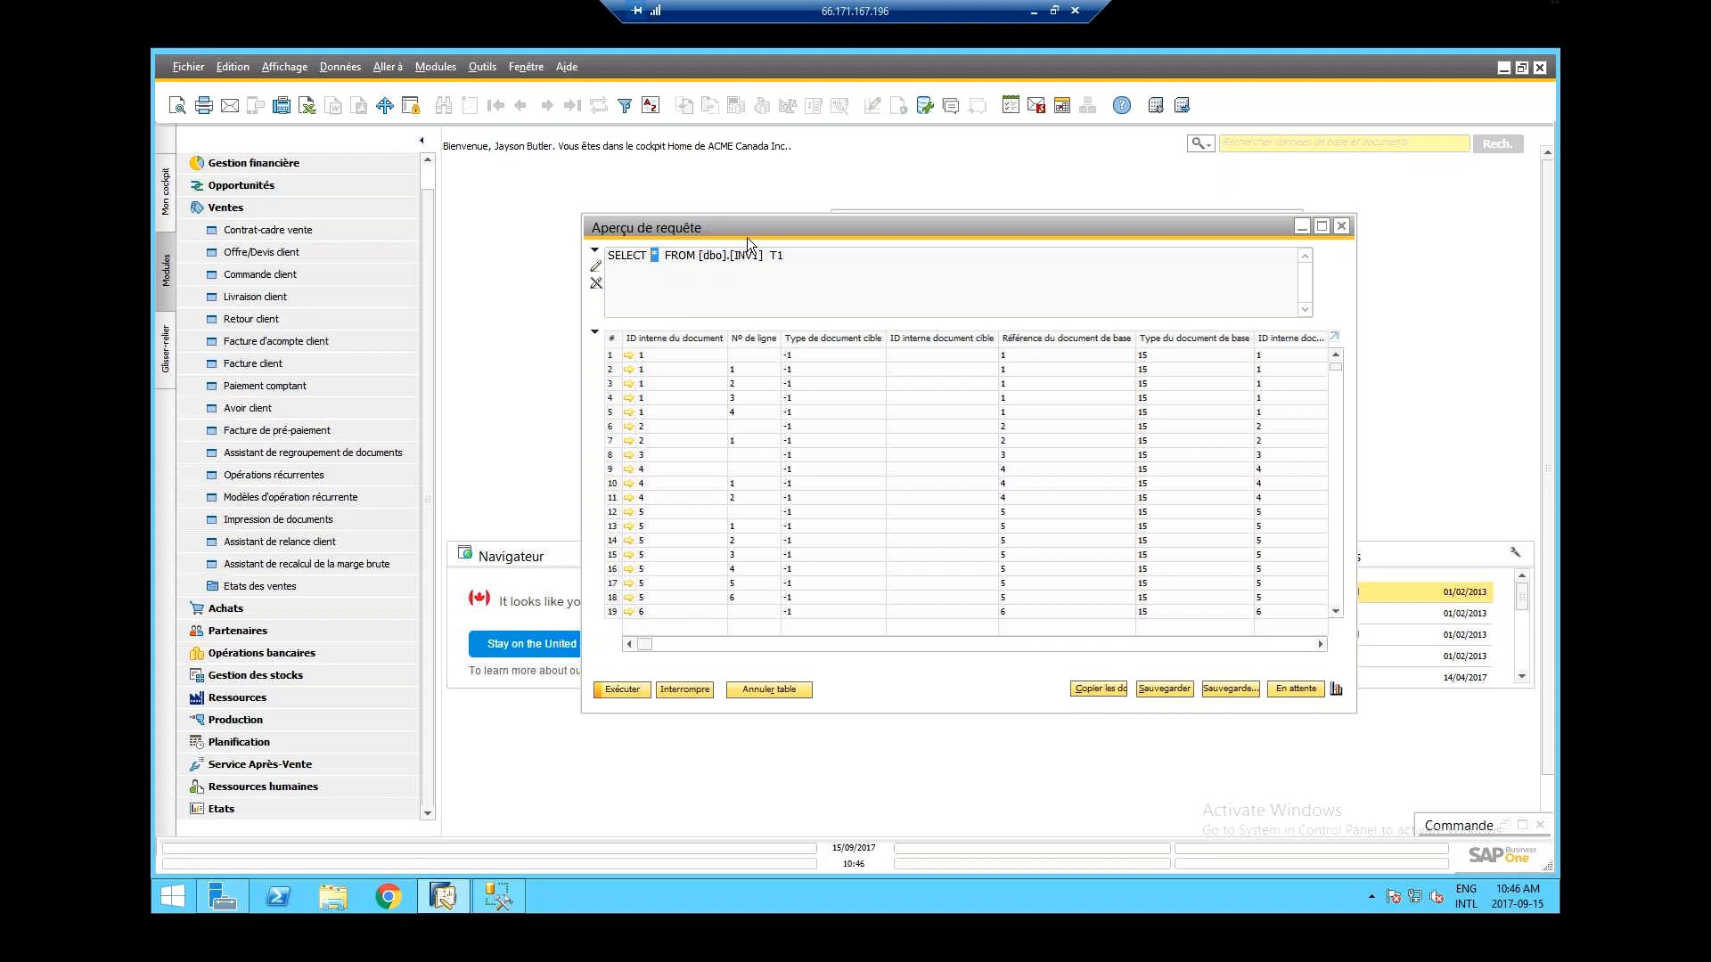
- Arrange the query preview and the query generator side by side and highlight the INV1 table in the generator's FROM clause
left_click_drag(762, 228, 626, 334)
left_click_drag(898, 230, 853, 248)
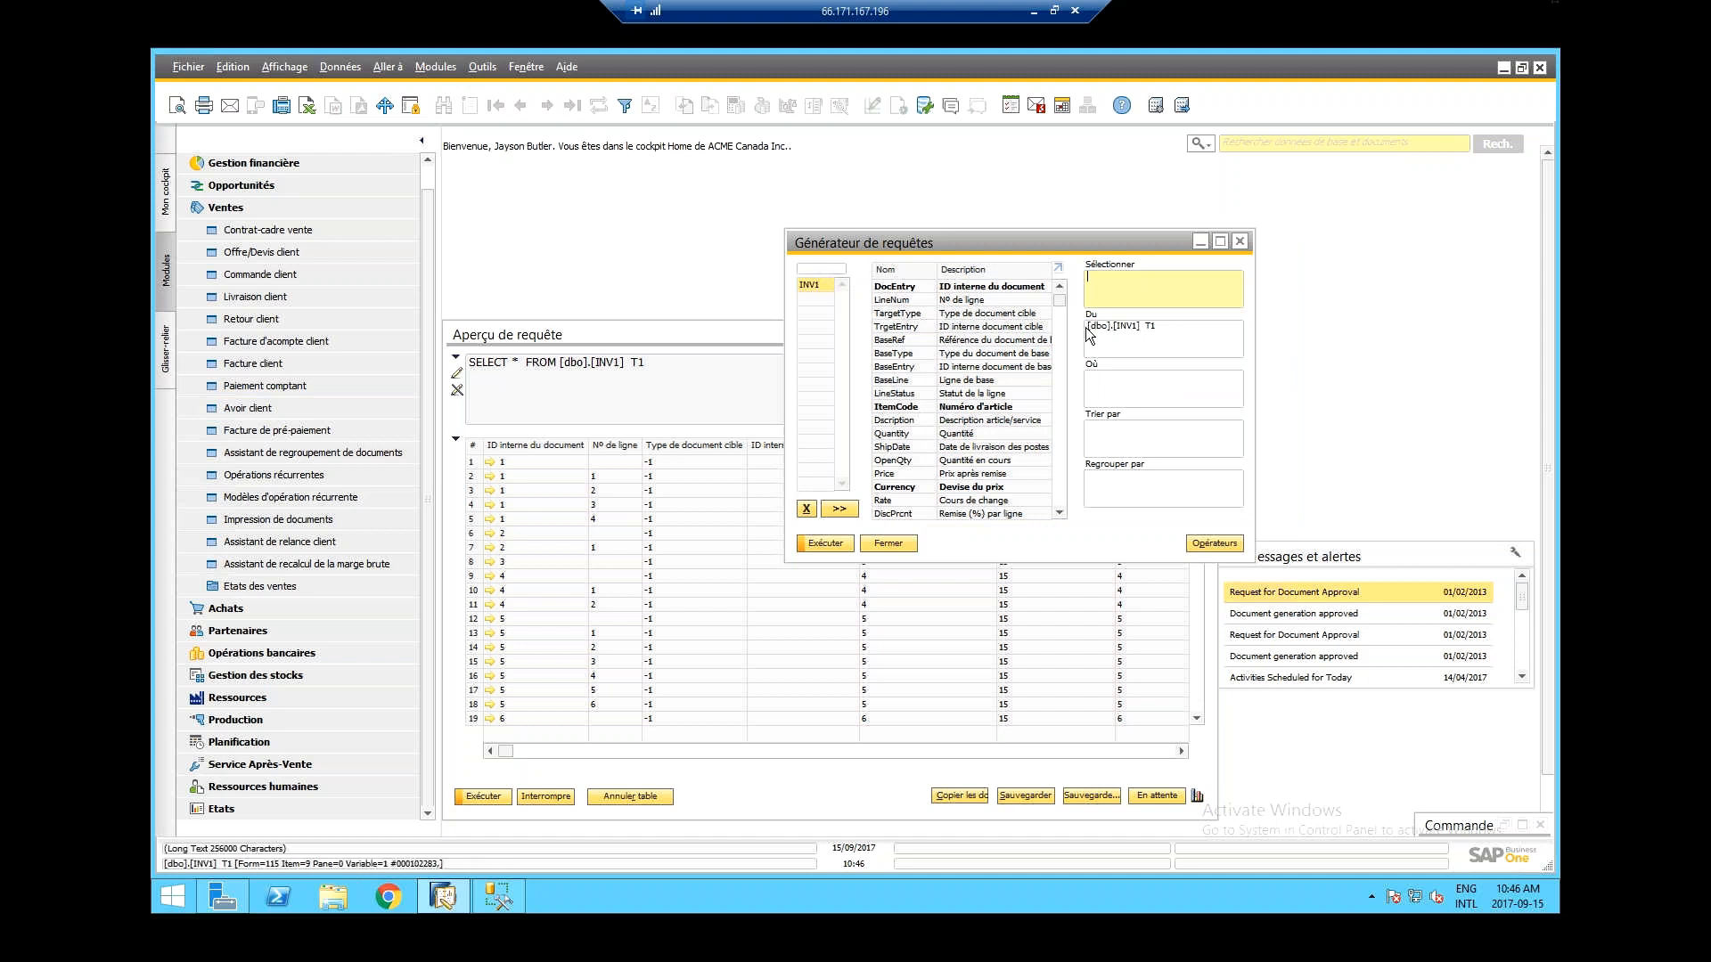
left_click(811, 269)
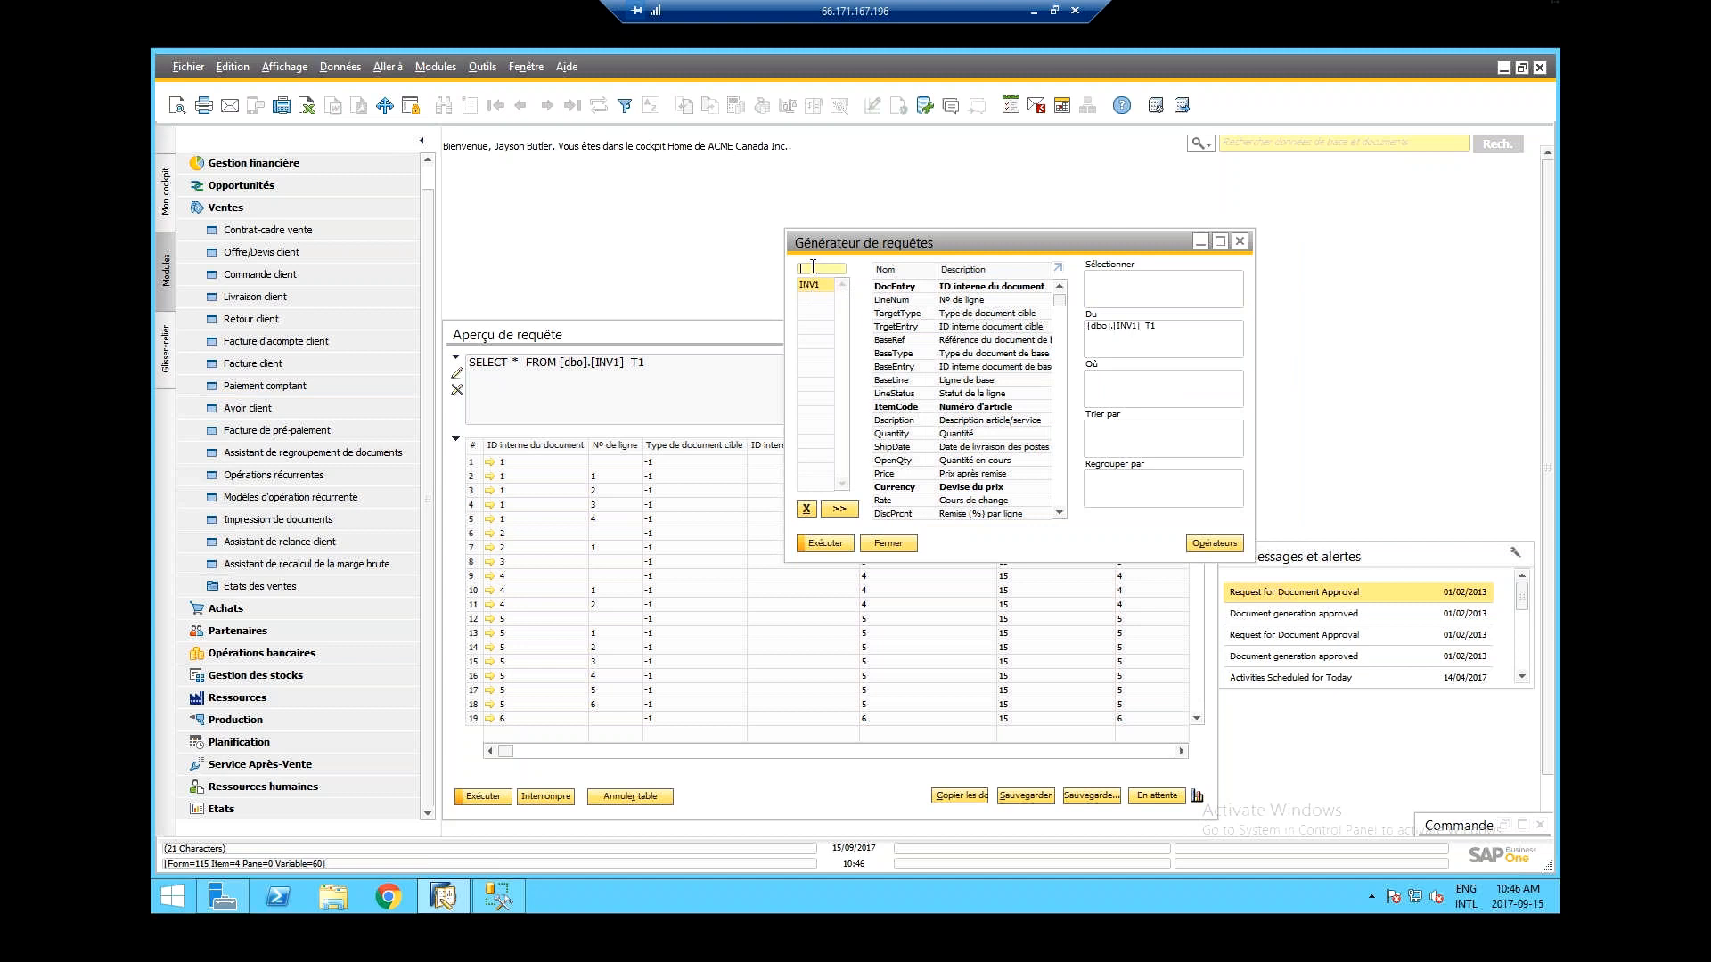
left_click(1112, 339)
left_click(1159, 336)
left_click_drag(1159, 336, 1089, 343)
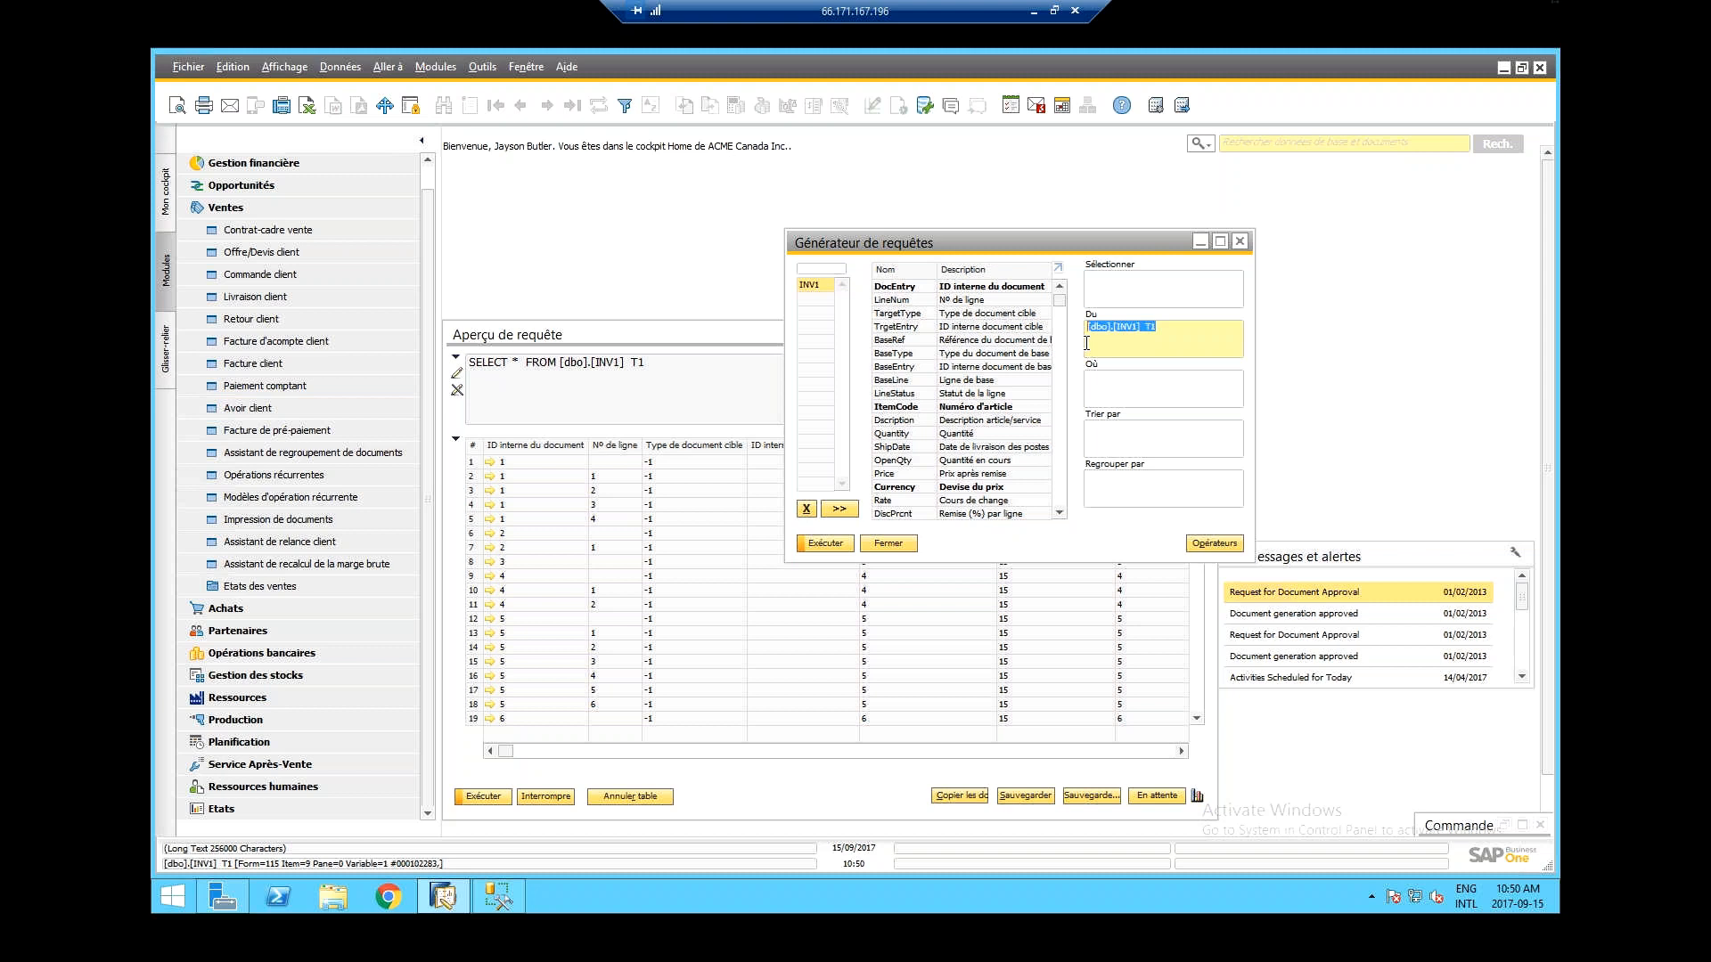
- Close the query generator and the INV1 query preview
left_click(745, 332)
left_click(1240, 241)
left_click(1202, 332)
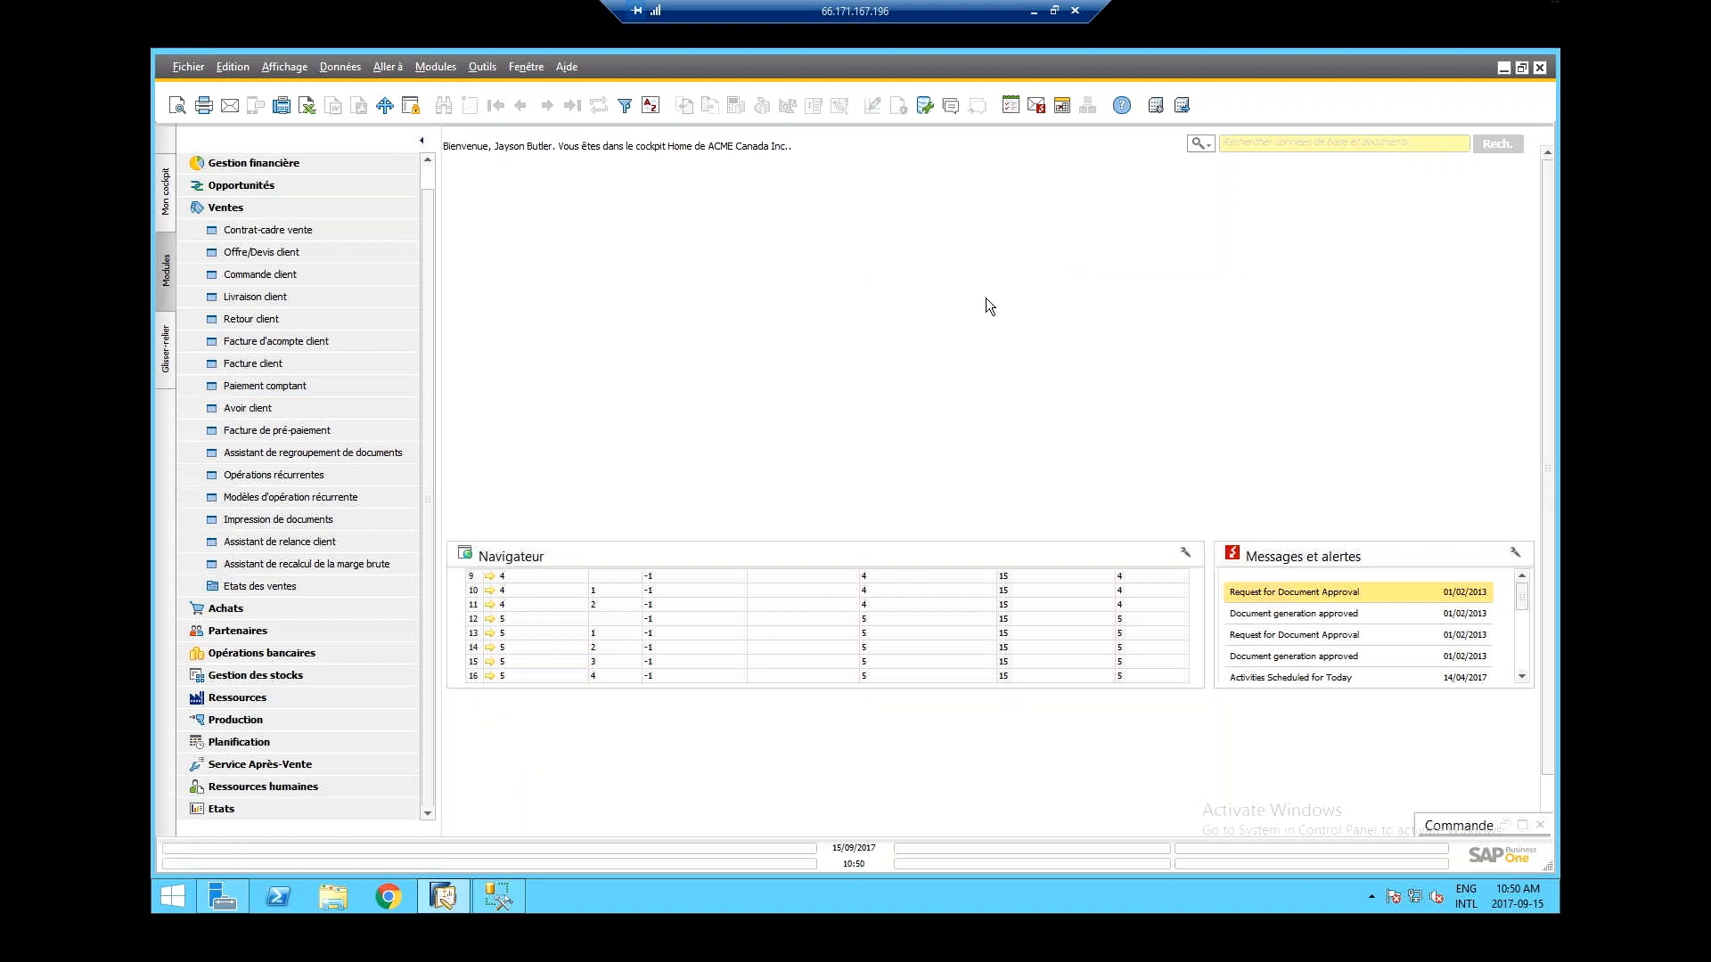
- Collapse the sales module and open the alert functions form from the administration module
left_click(270, 204)
left_click(259, 164)
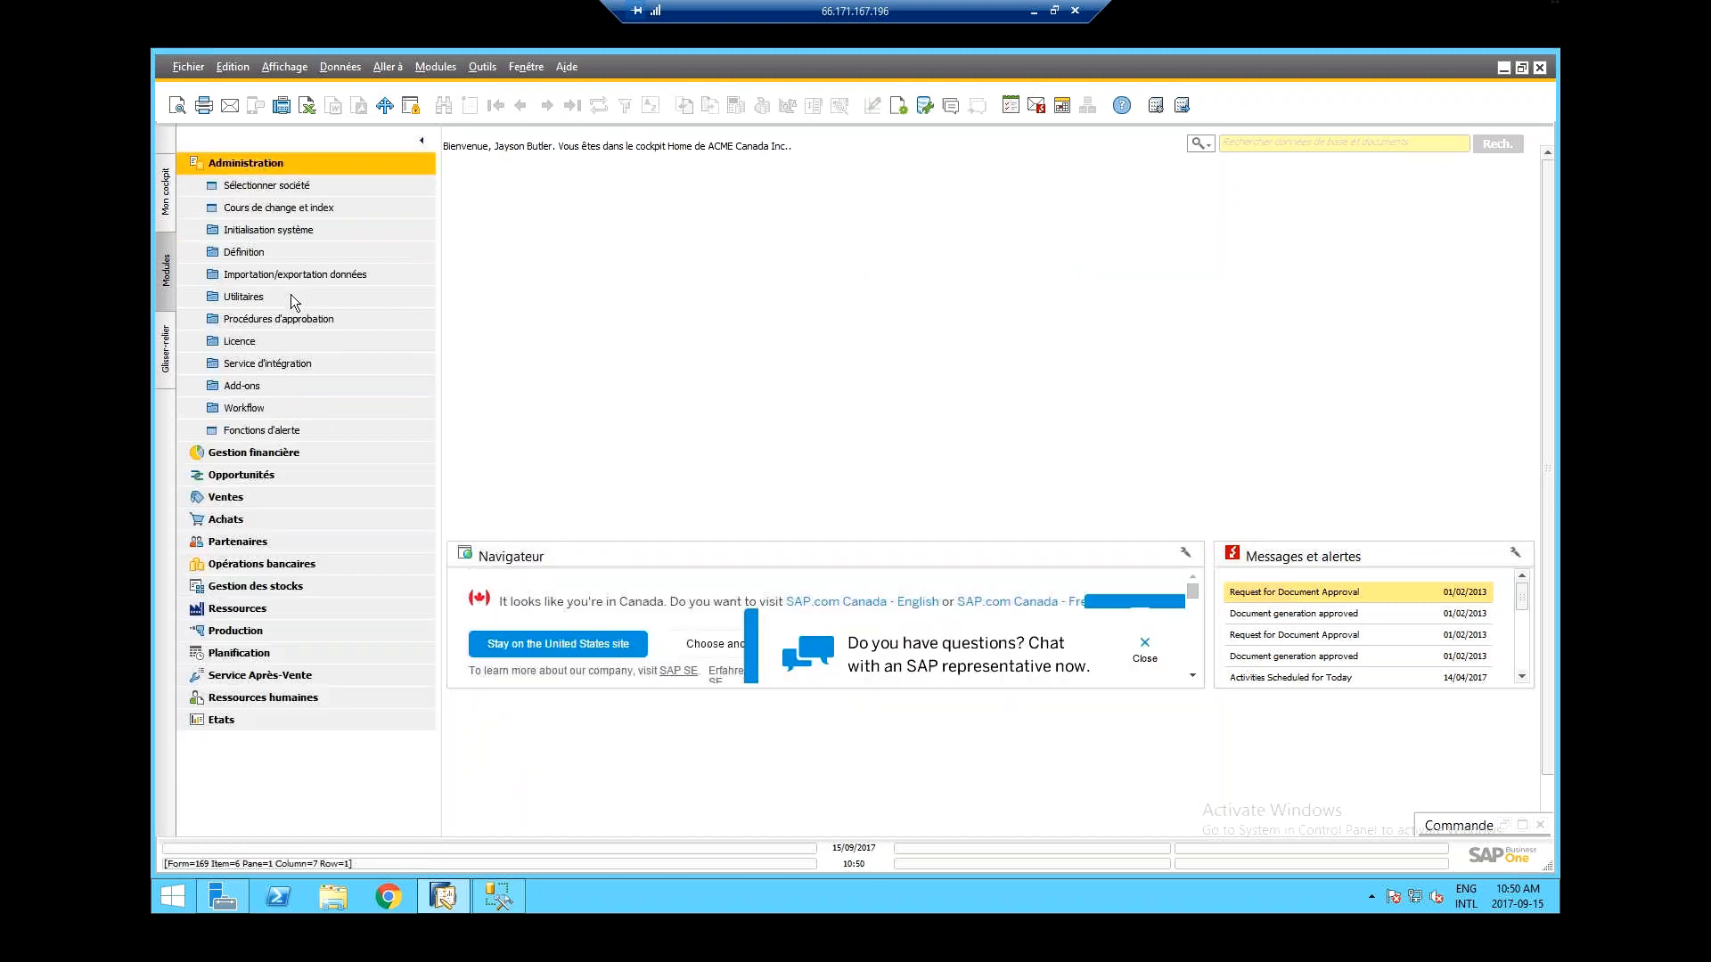
left_click(366, 426)
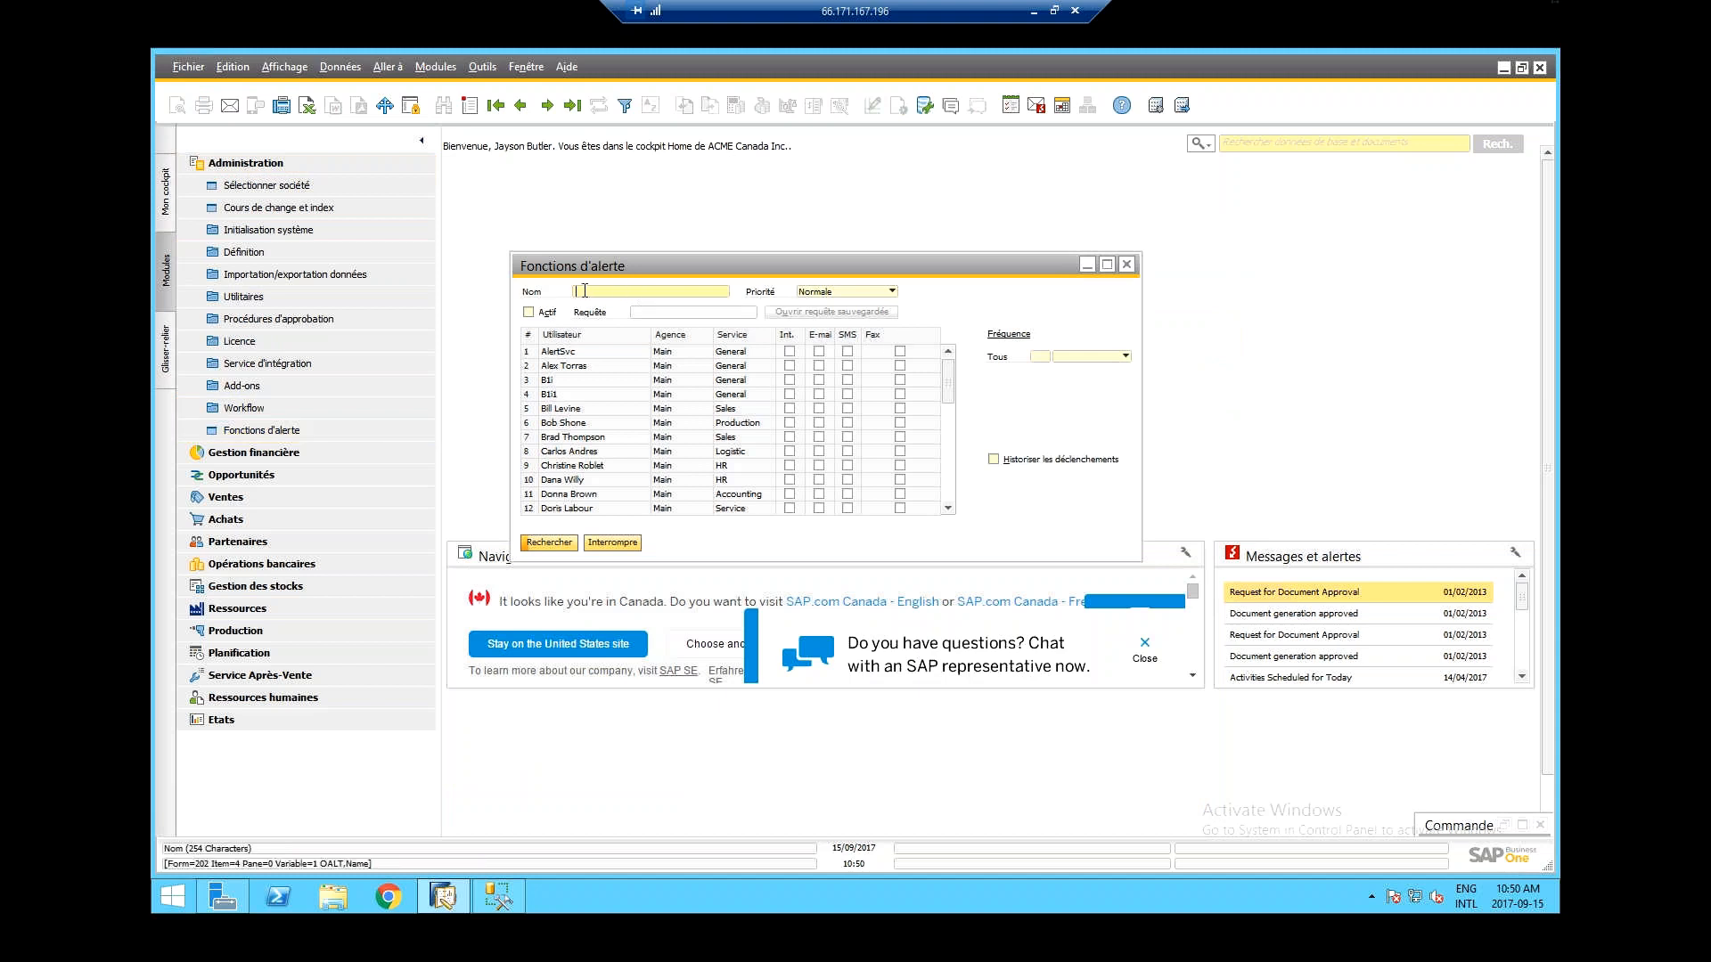
- Browse through the existing alert records and move the alert form higher in the workspace
key("Return")
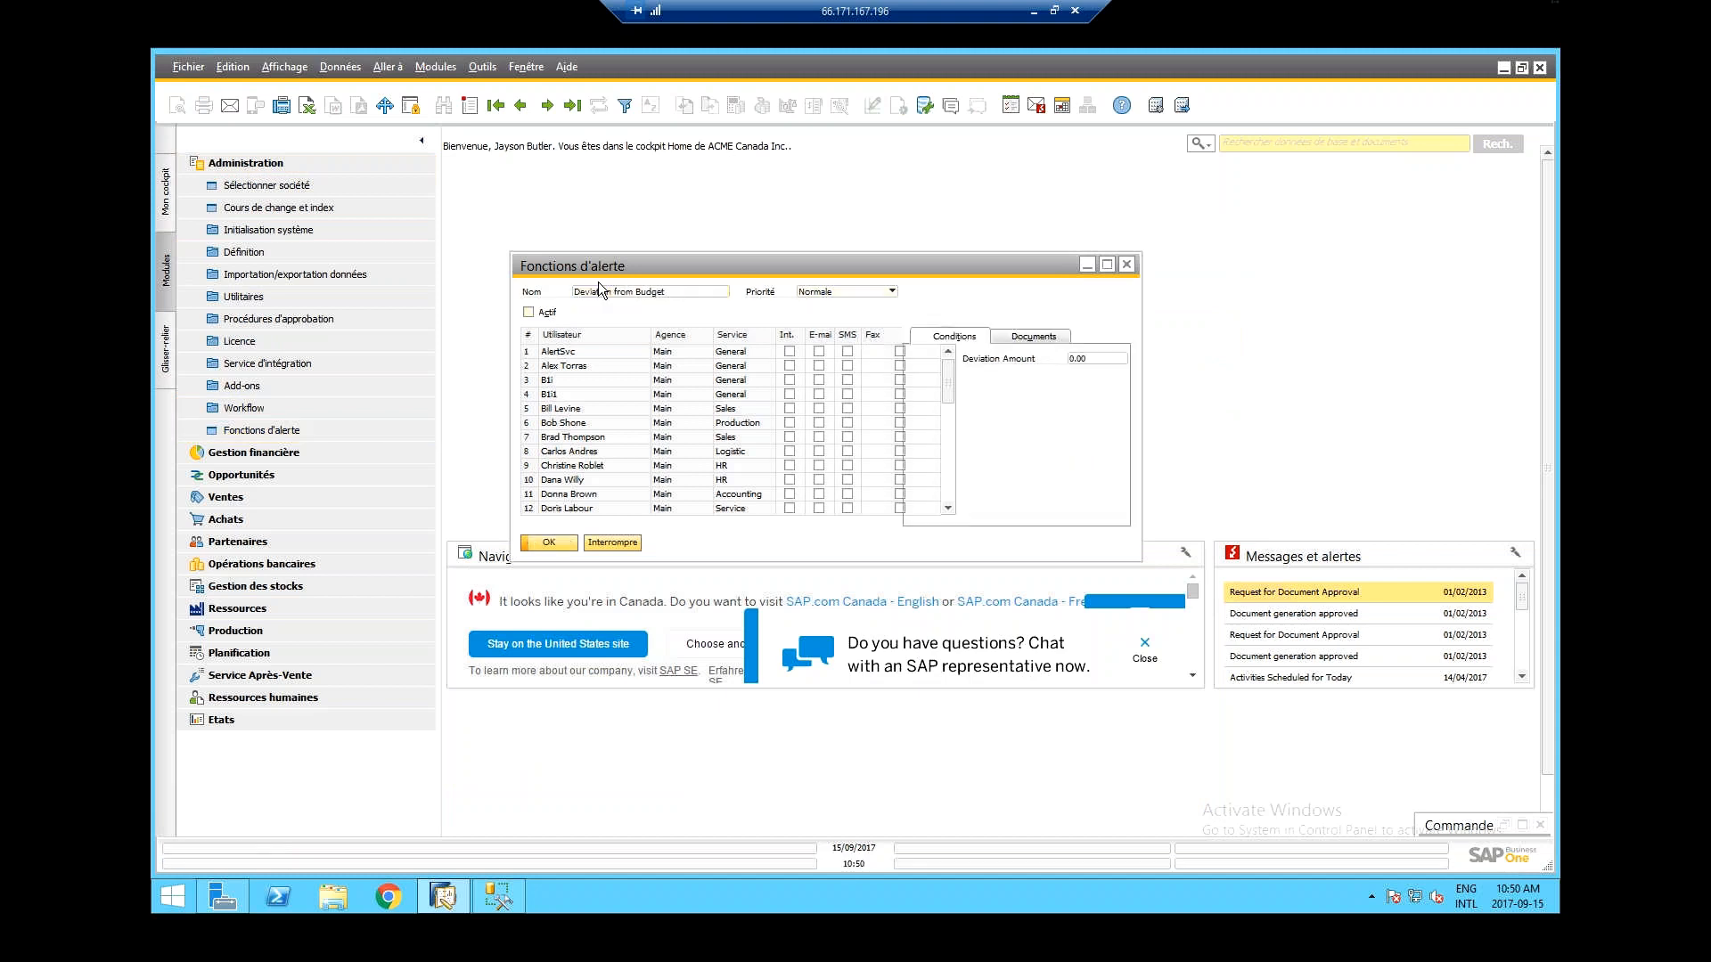
key("ctrl+Page_Down")
key("ctrl+Page_Up")
left_click_drag(606, 266, 661, 226)
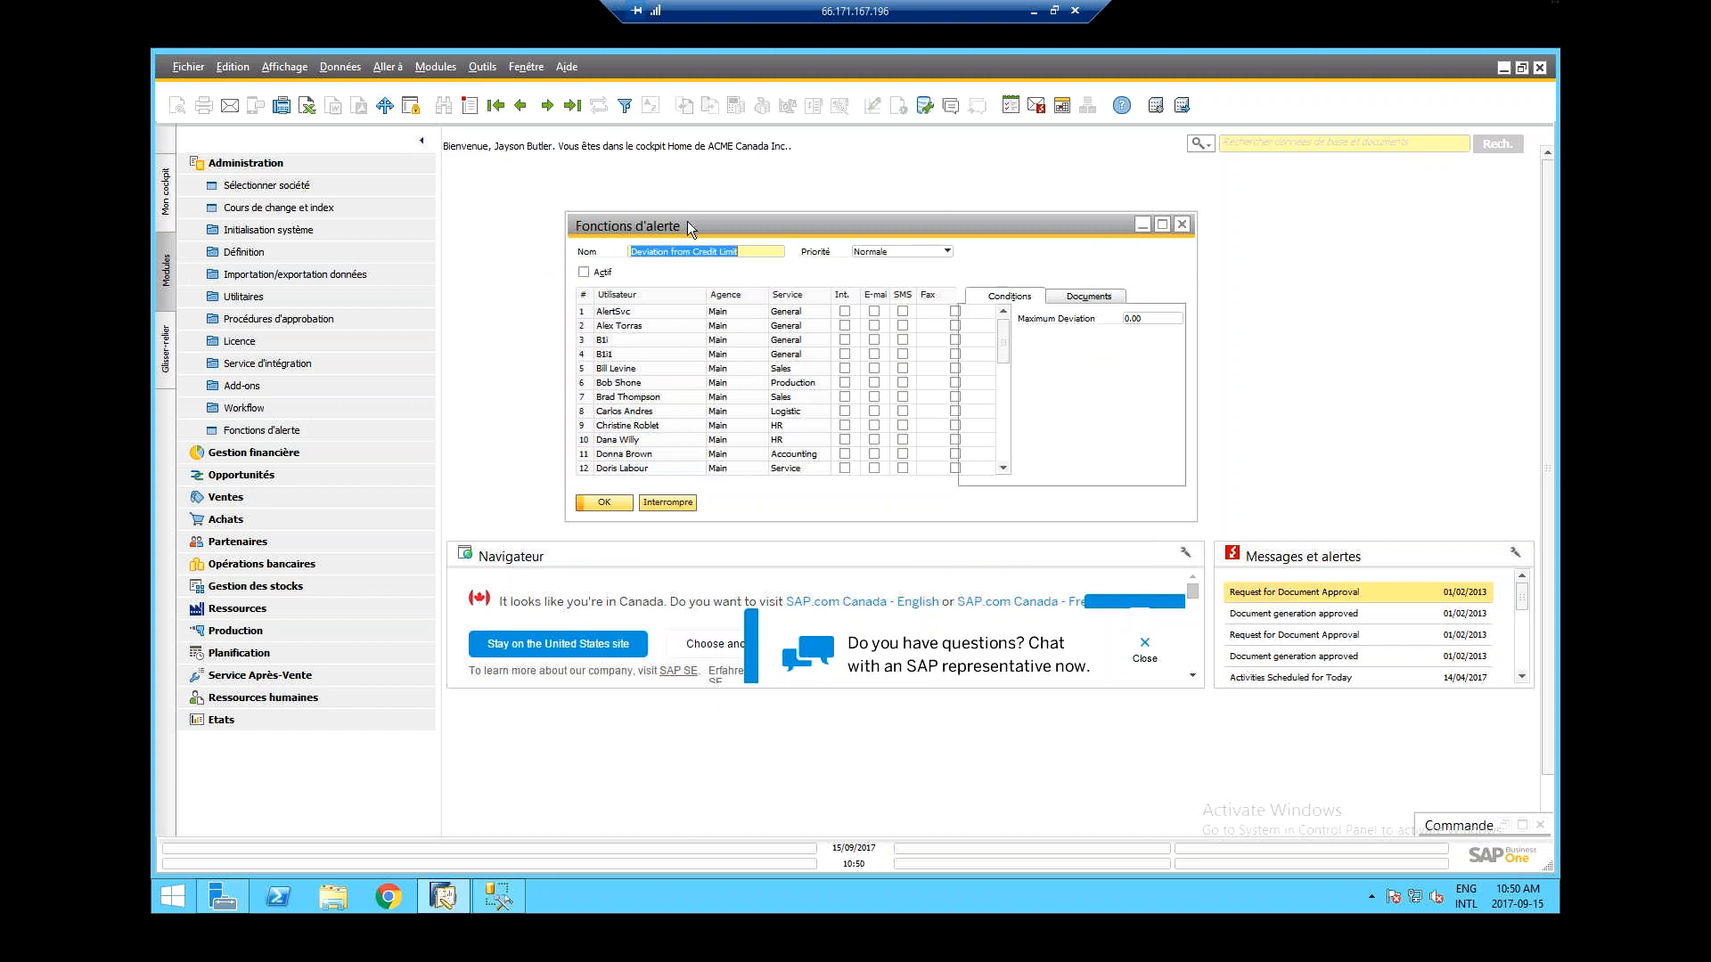
key("ctrl+a")
type("tEST")
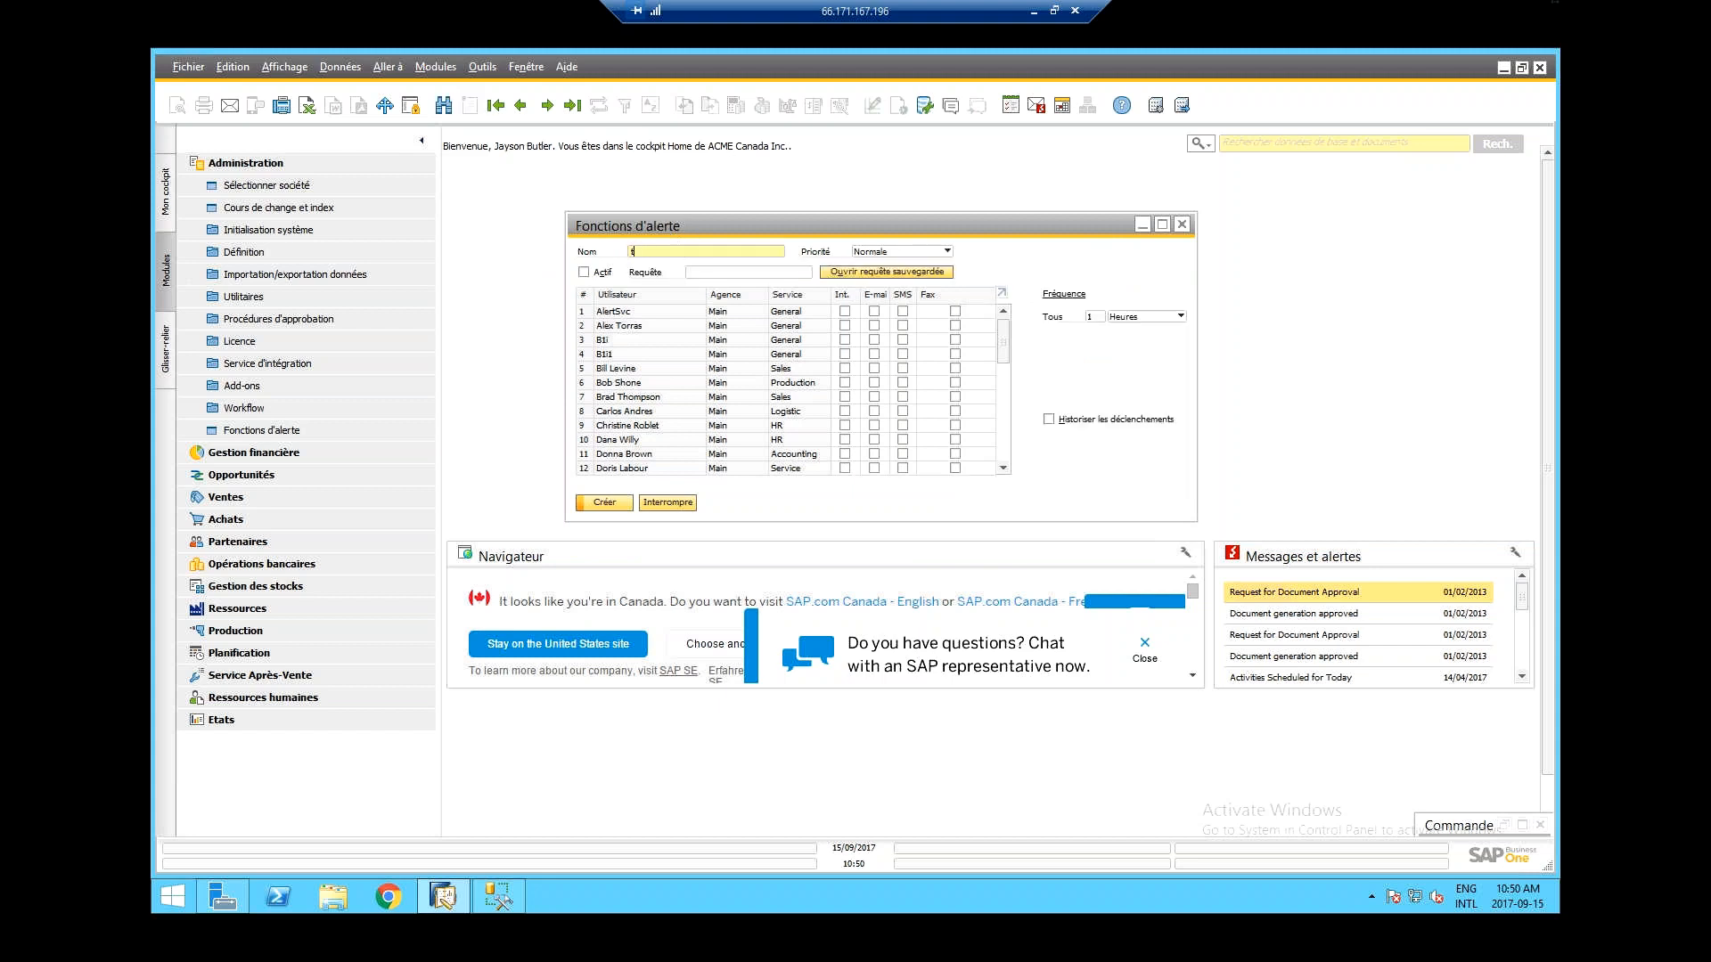
key("ctrl+Left")
key("Return")
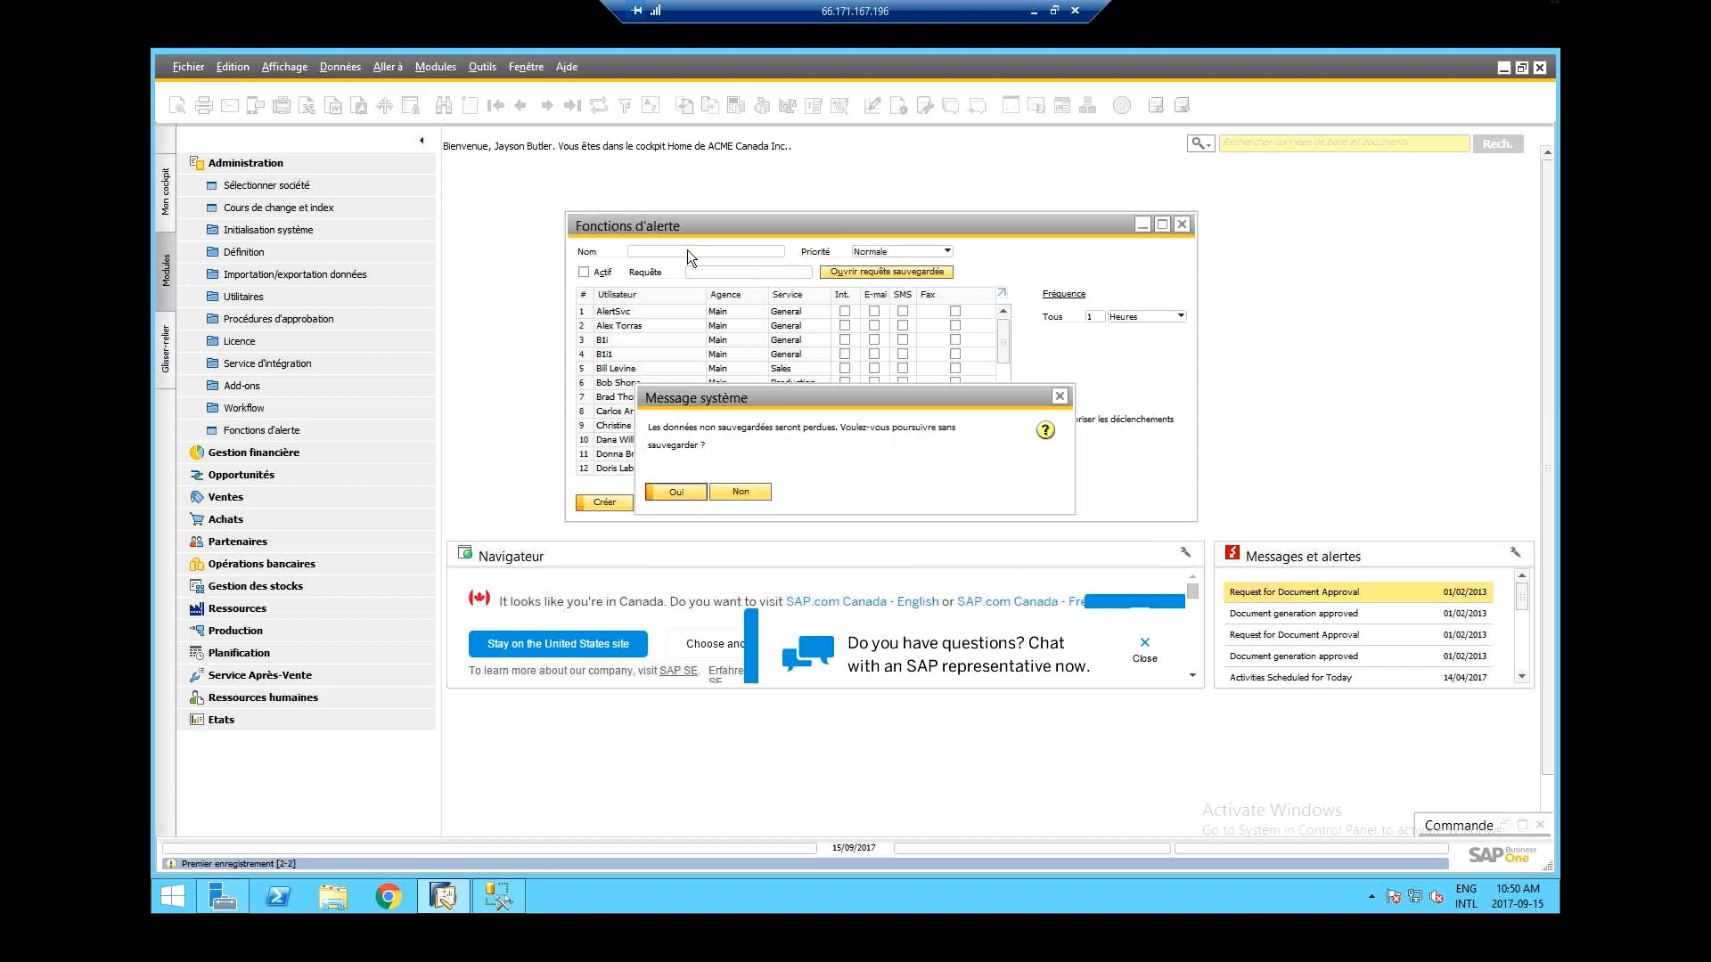
key("ctrl+Left")
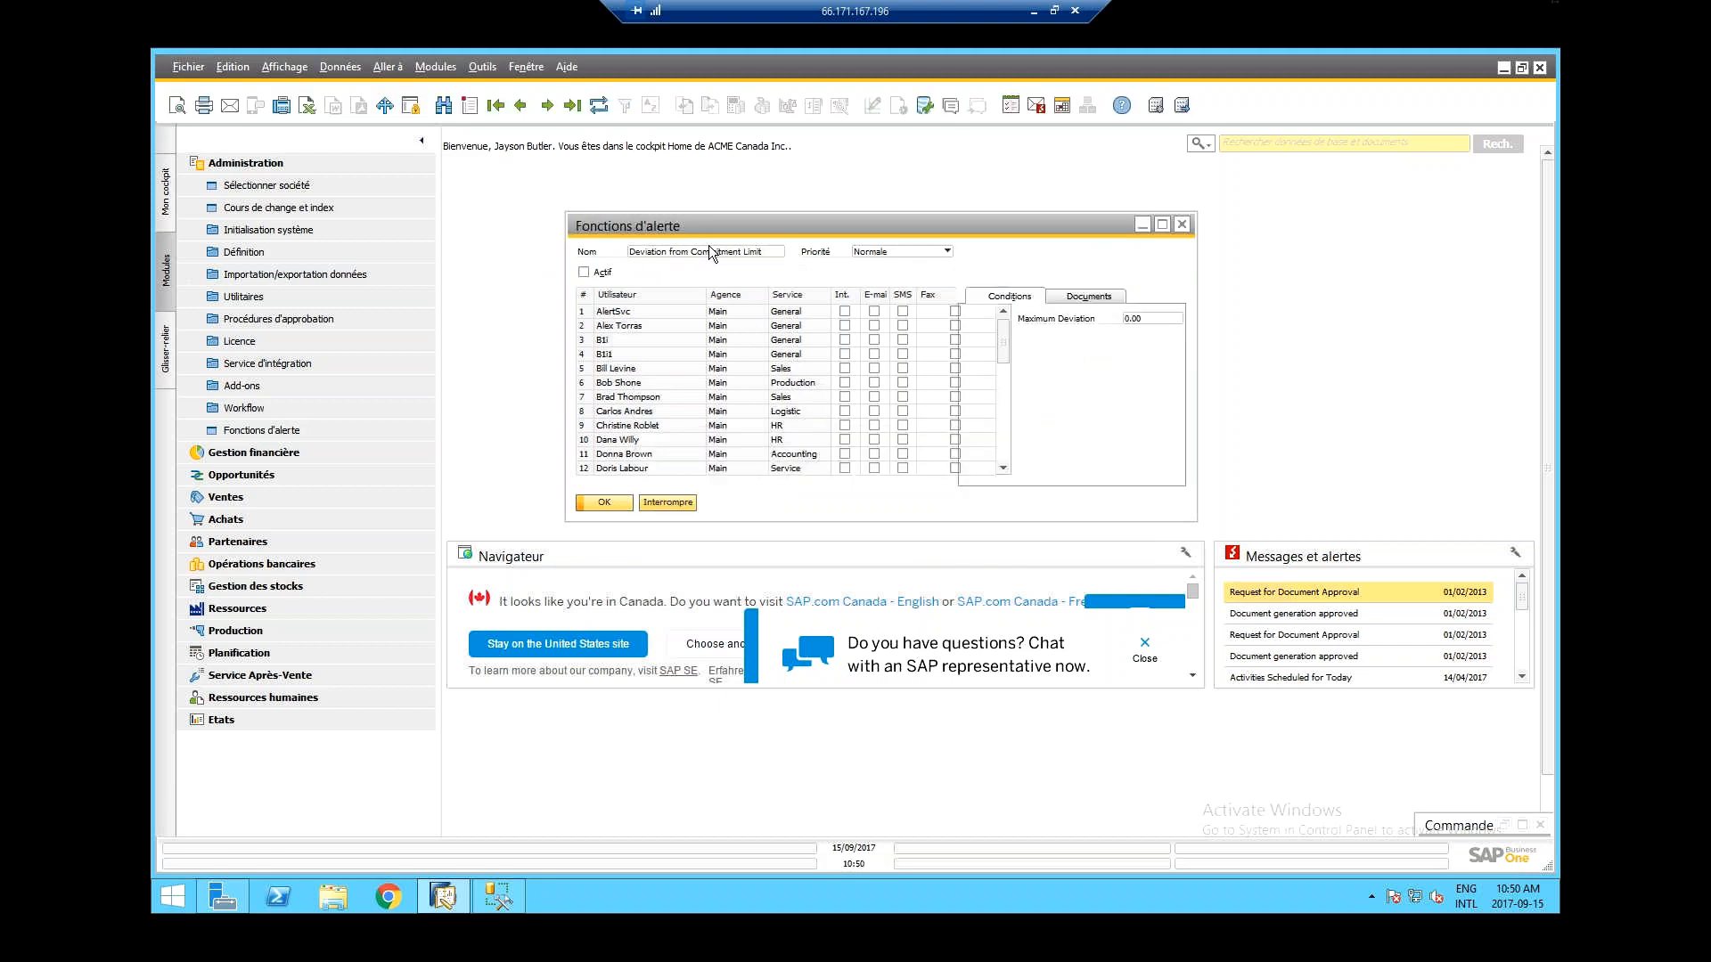
- List all defined alerts by searching the alert name with the wildcard *
key("ctrl+f")
type("*")
key("Return")
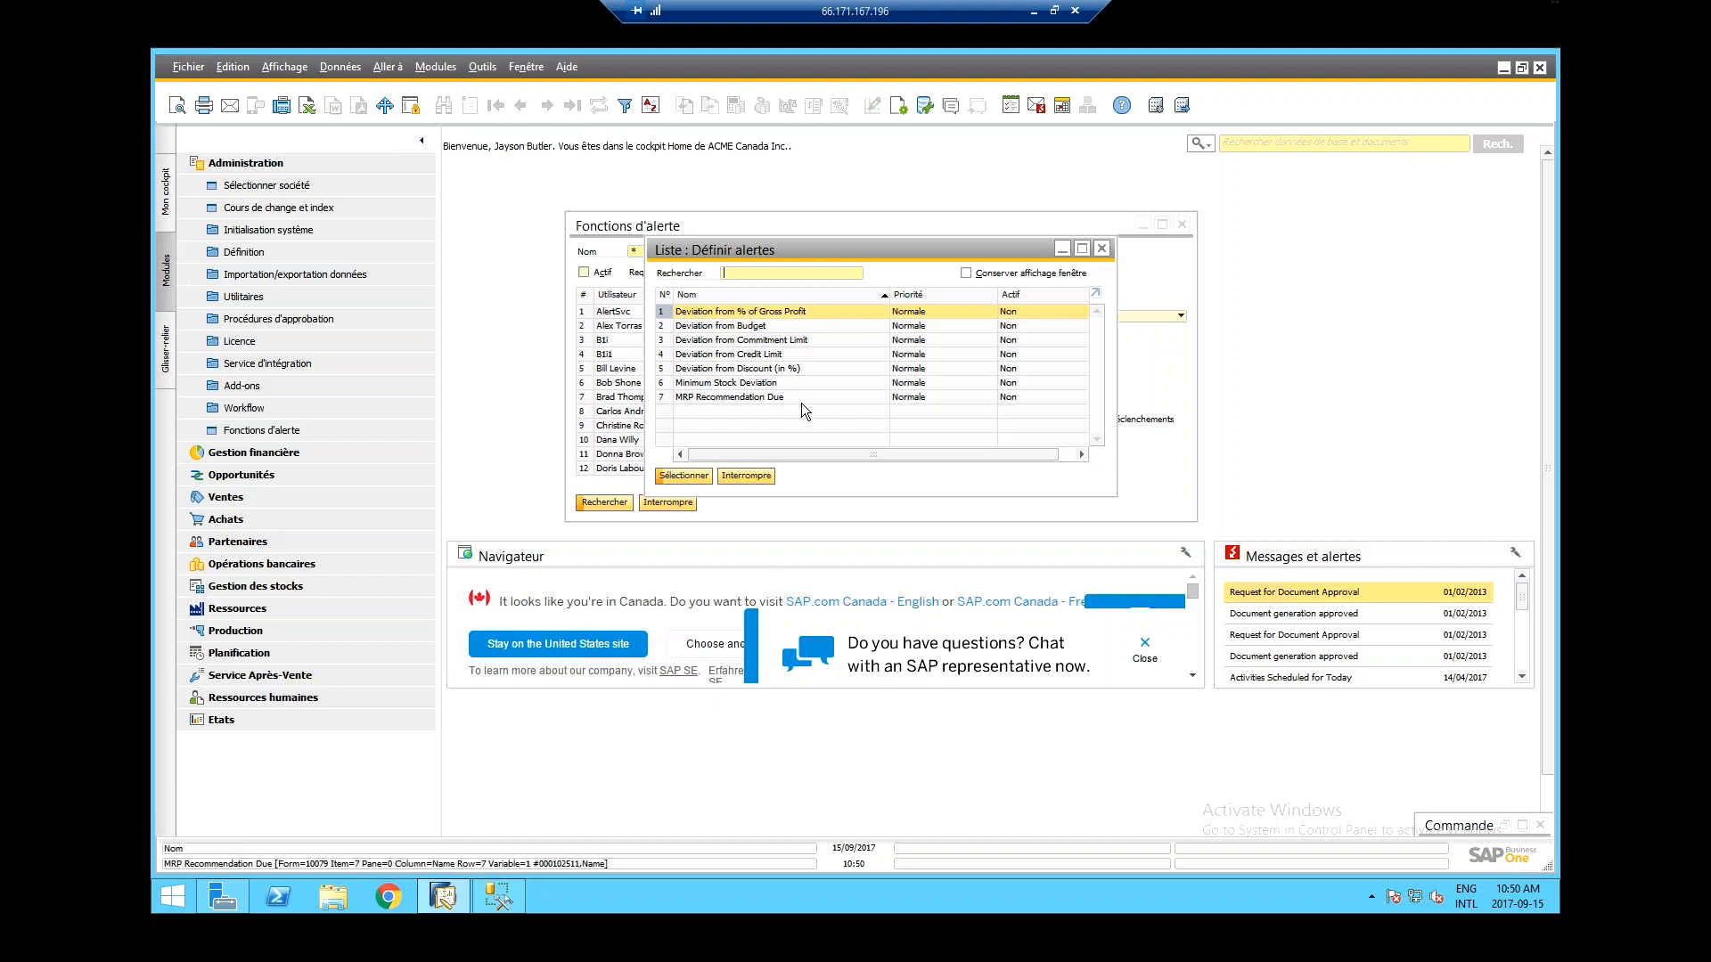
- Close the list of defined alerts and start a new alert named Test
key("Escape")
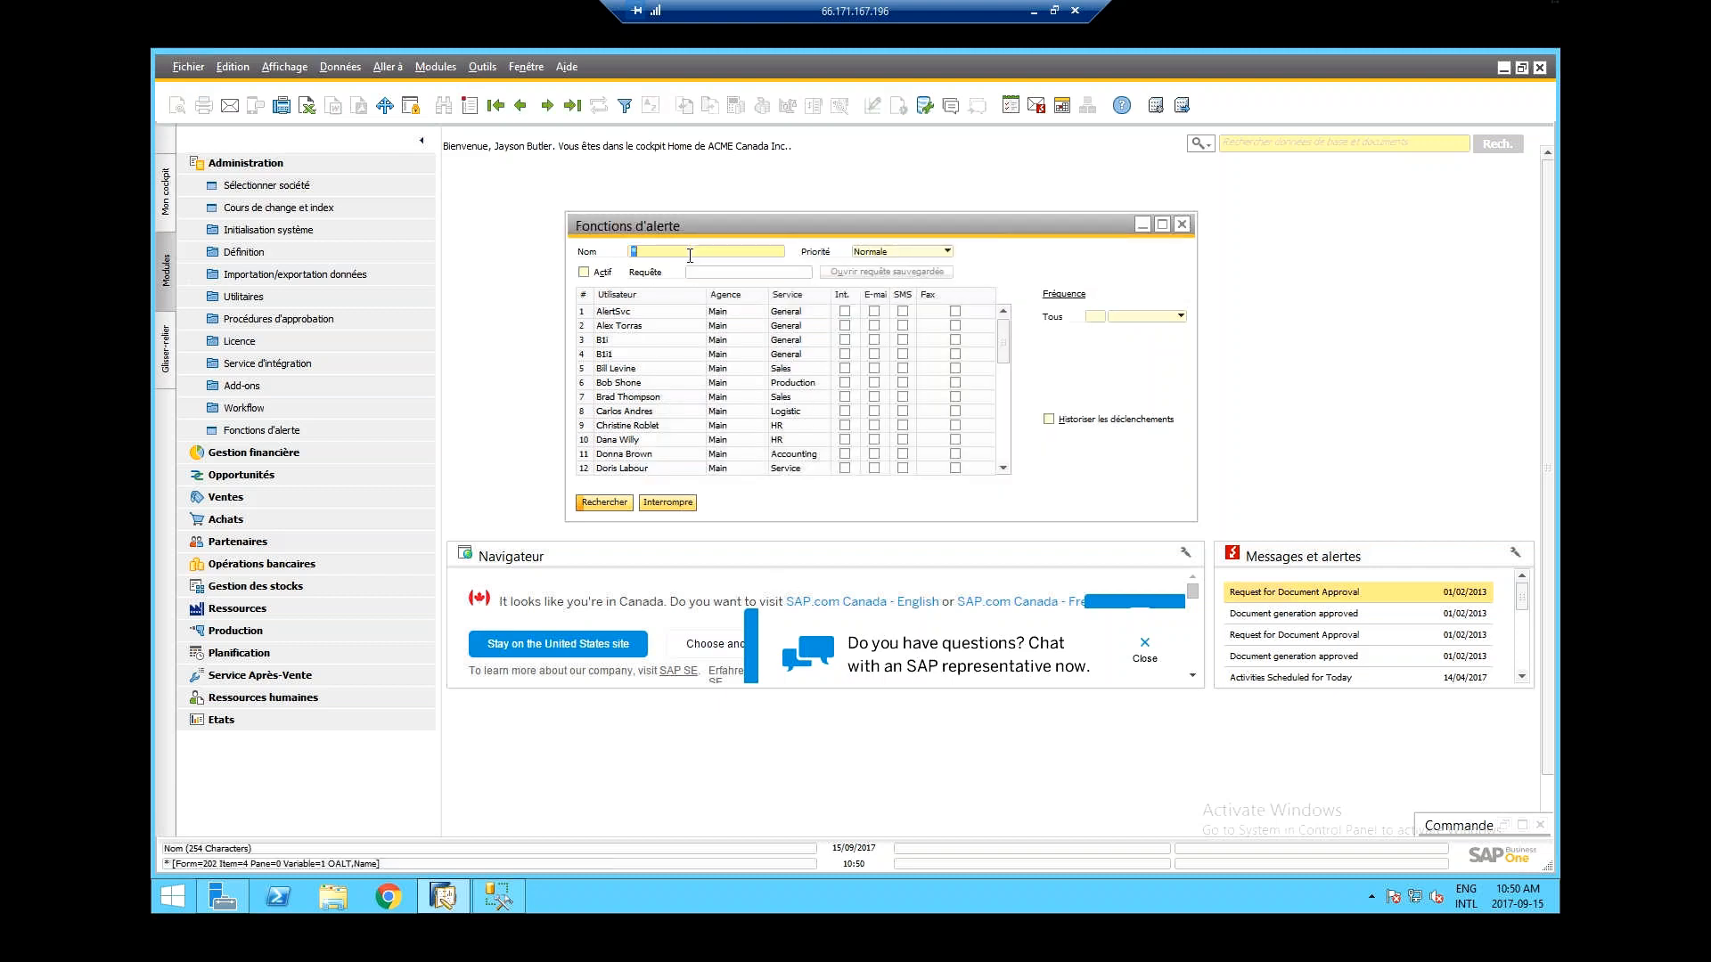
key("ctrl+a")
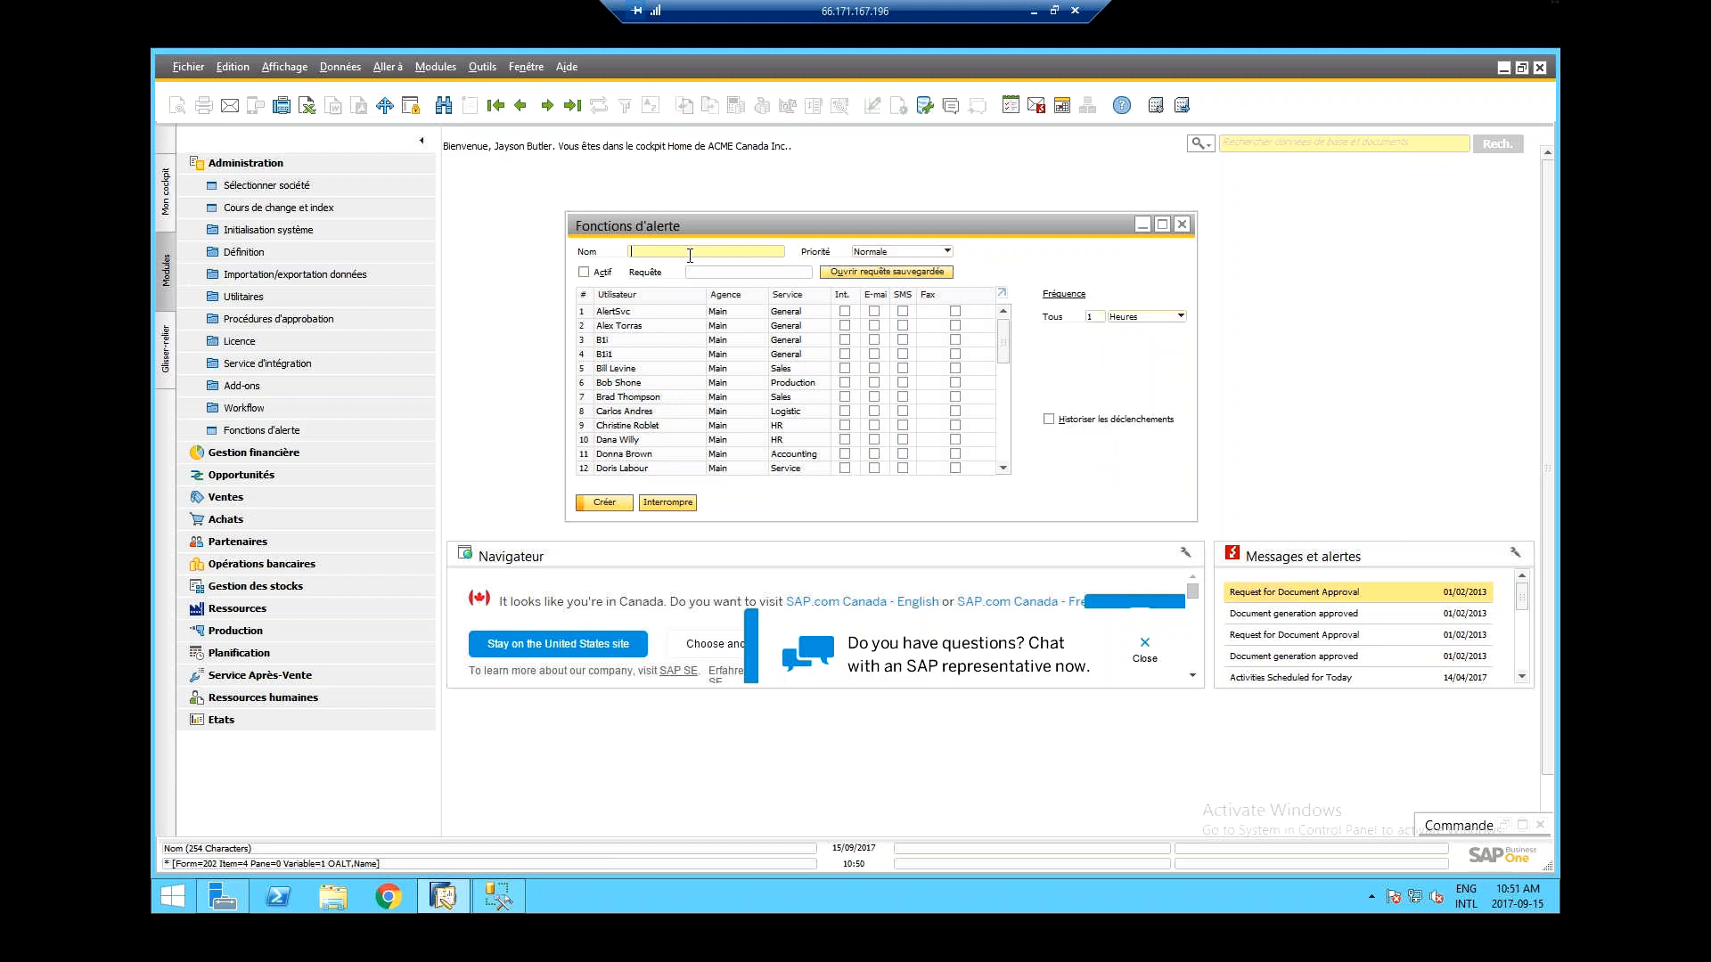
type("Test")
key("Tab")
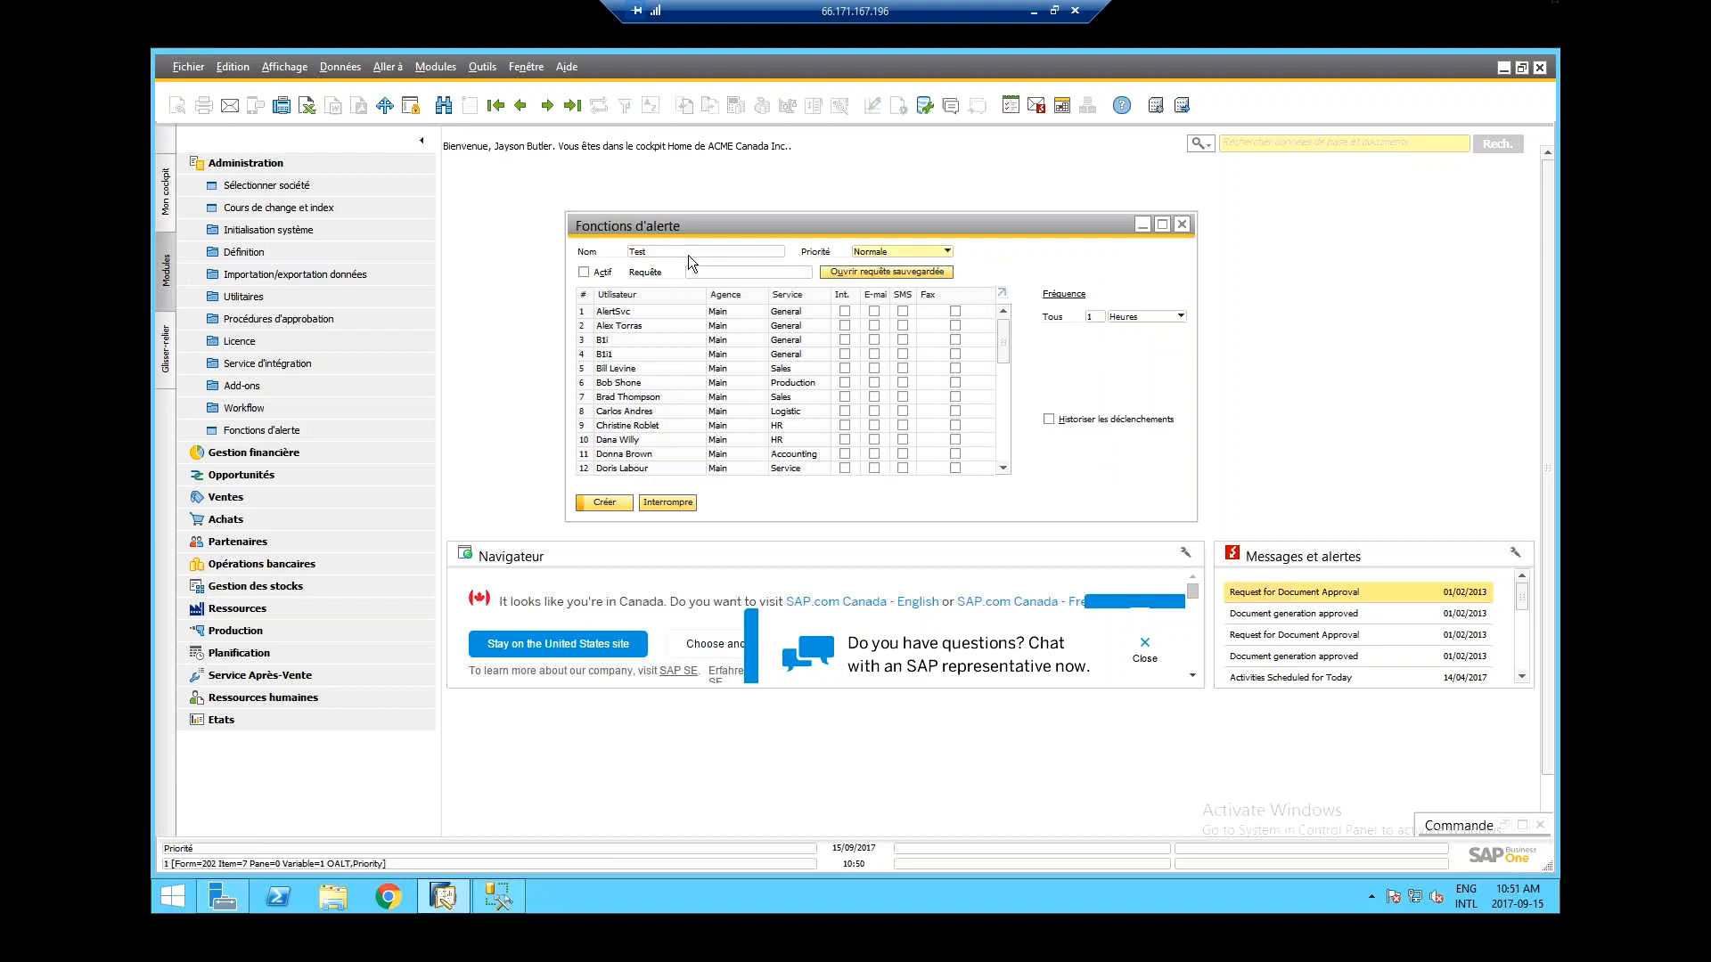
- Assign the saved query "List de commande pour l'article" from the General category to the Test alert
left_click(854, 270)
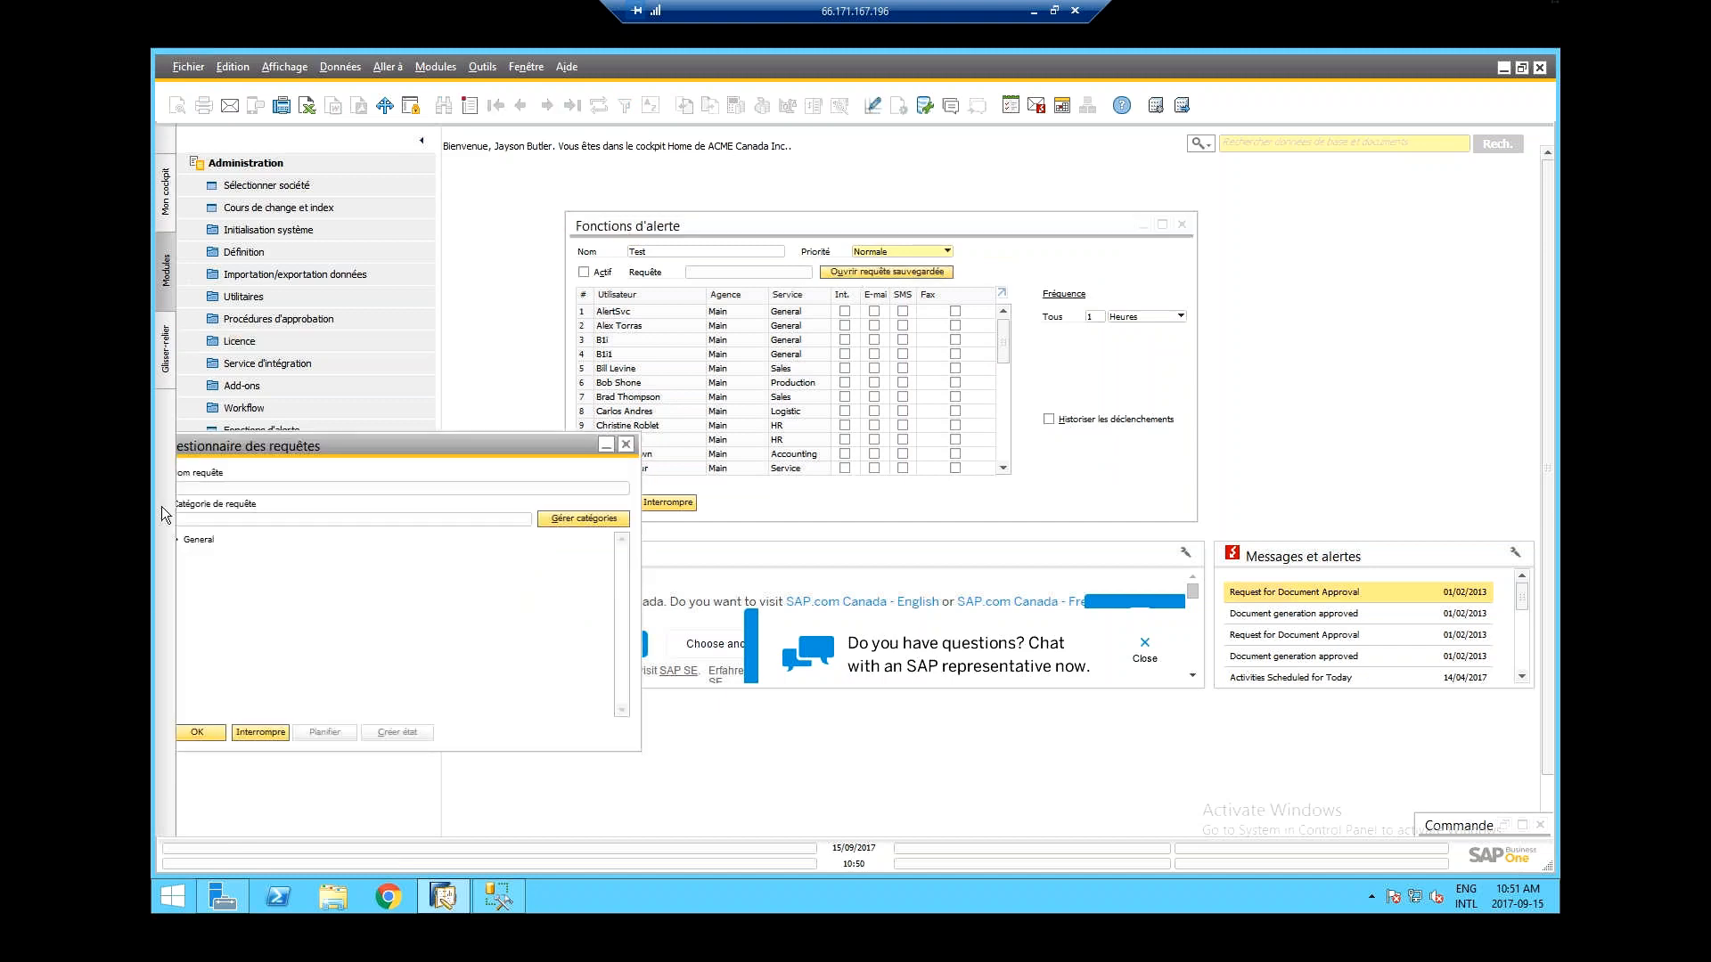
left_click_drag(303, 447, 956, 435)
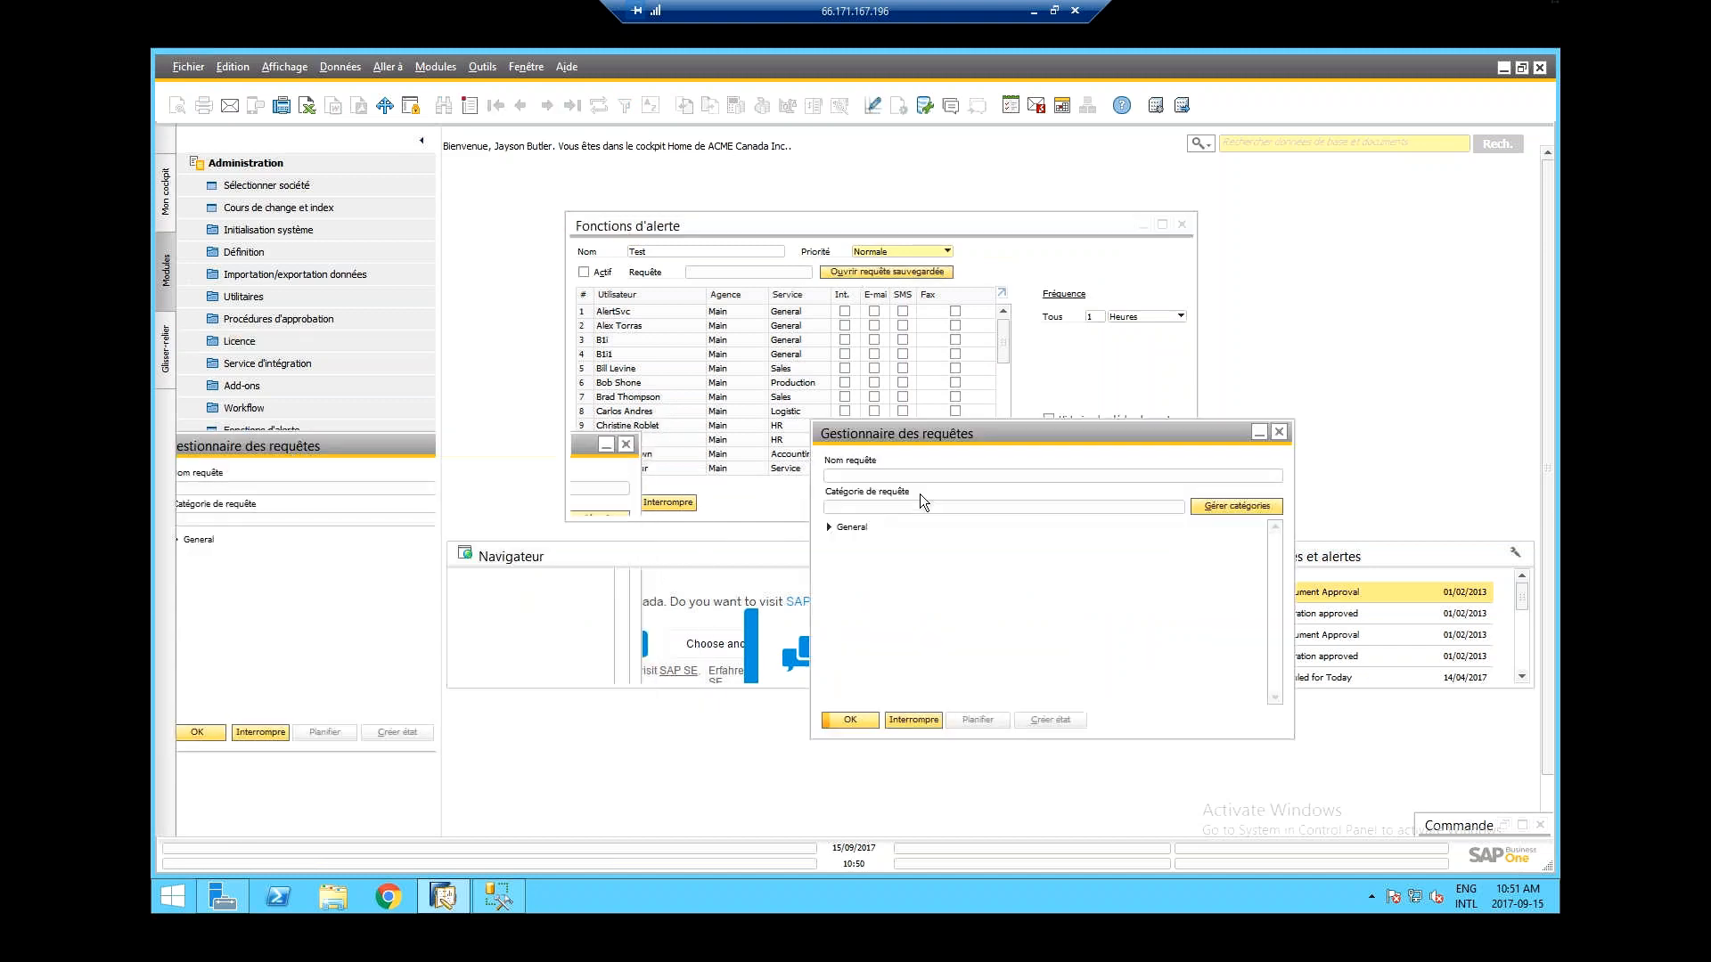
double_click(864, 542)
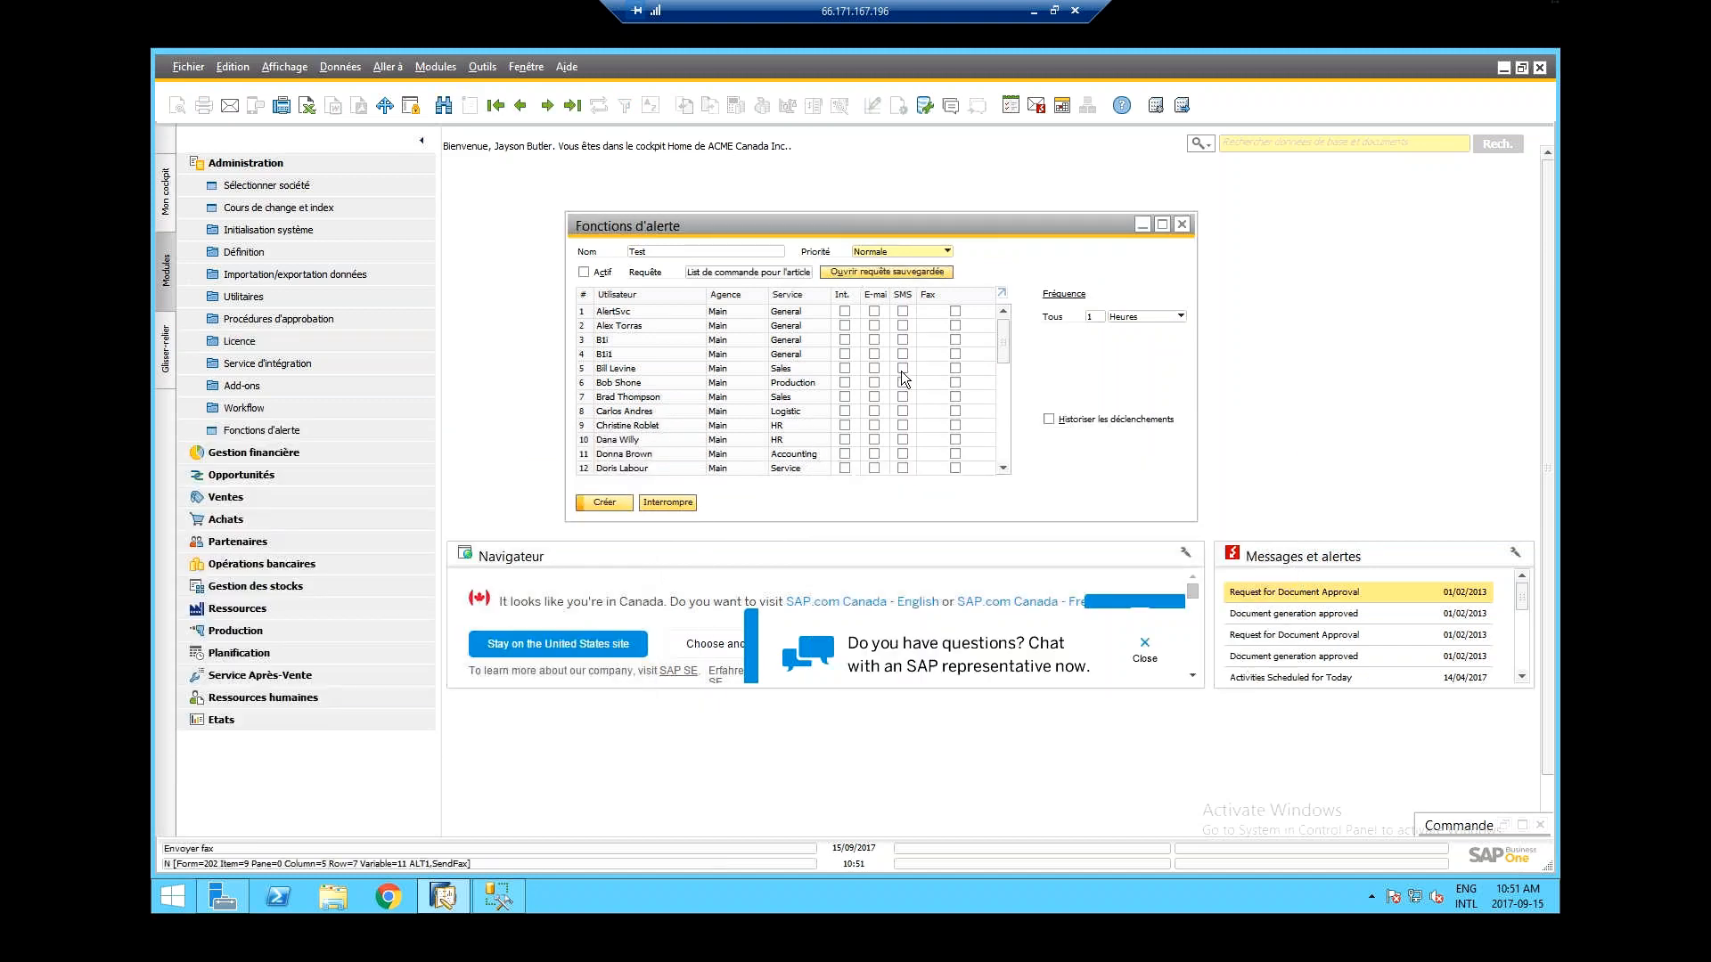
left_click(859, 275)
left_click(828, 527)
double_click(928, 547)
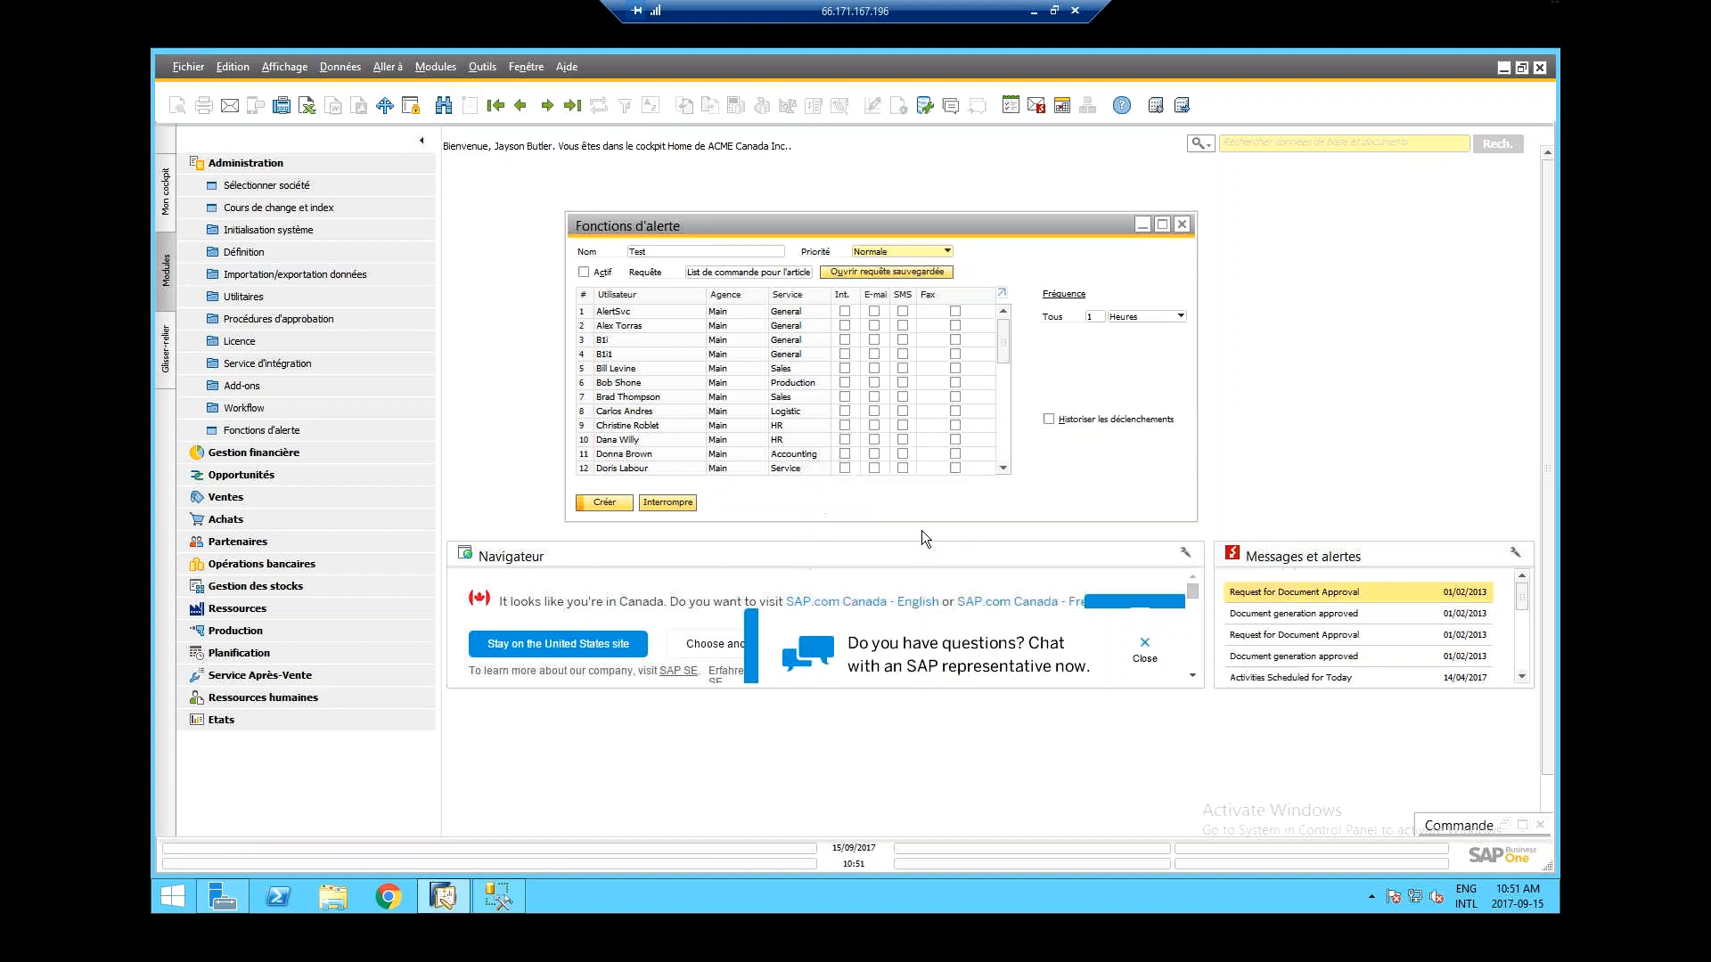
- Set the Test alert's frequency to every 1 Jours
double_click(1096, 314)
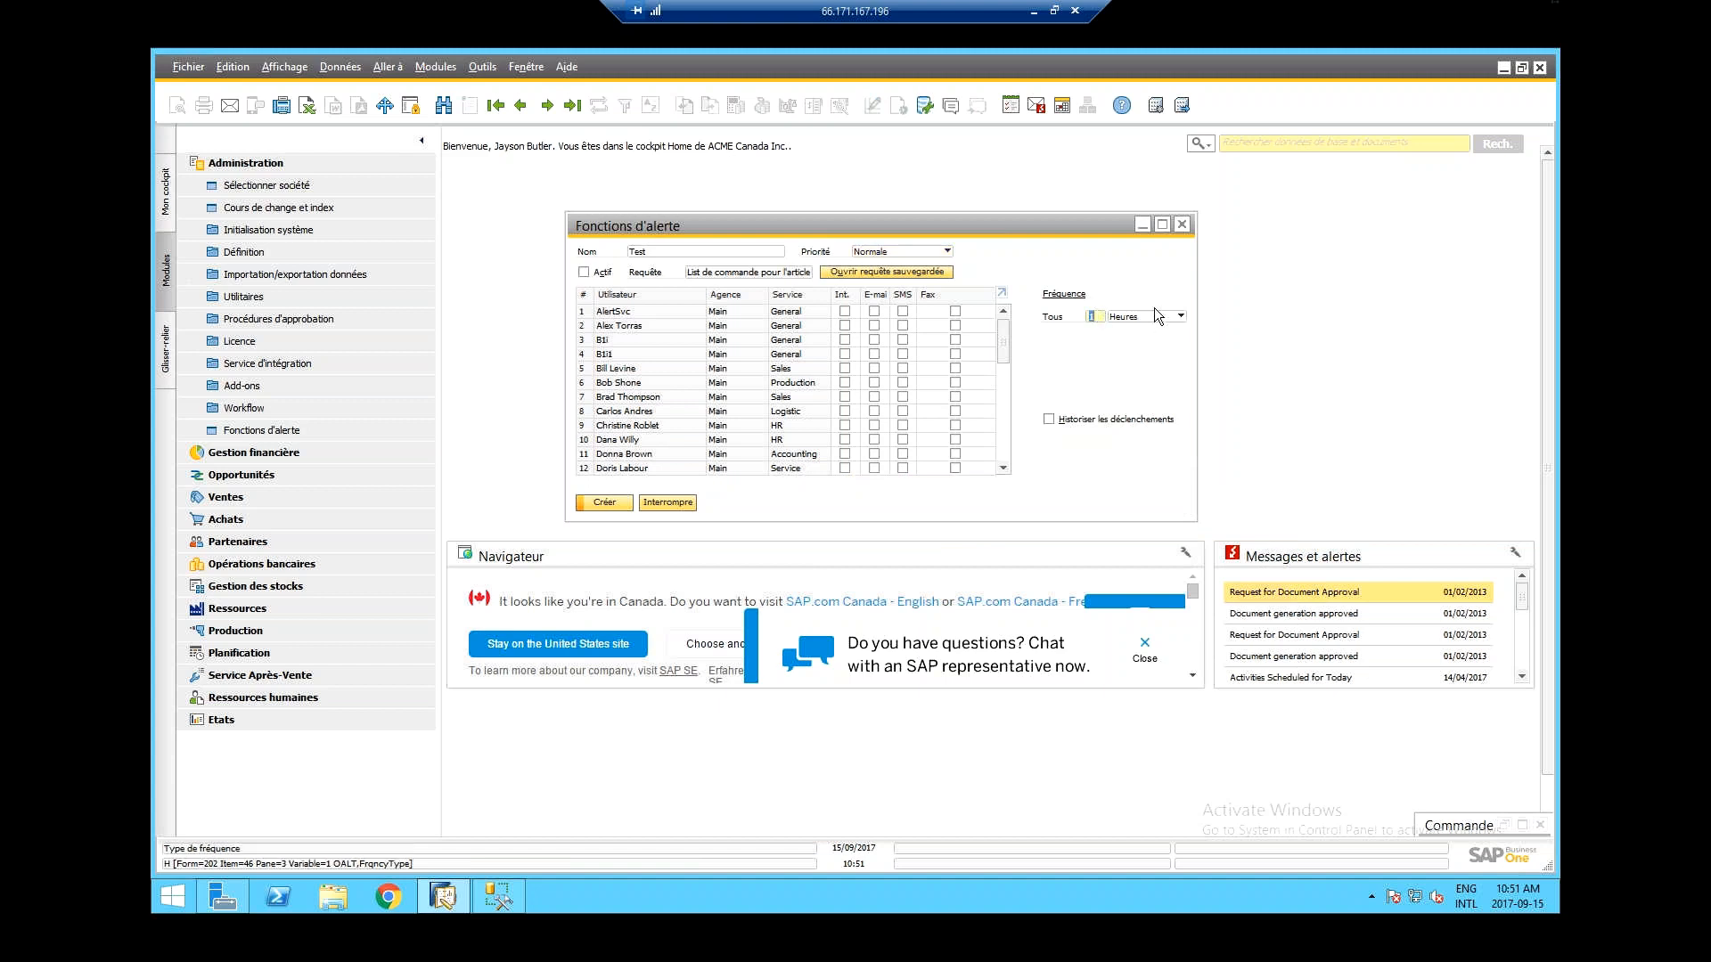
left_click(1144, 318)
left_click(1121, 361)
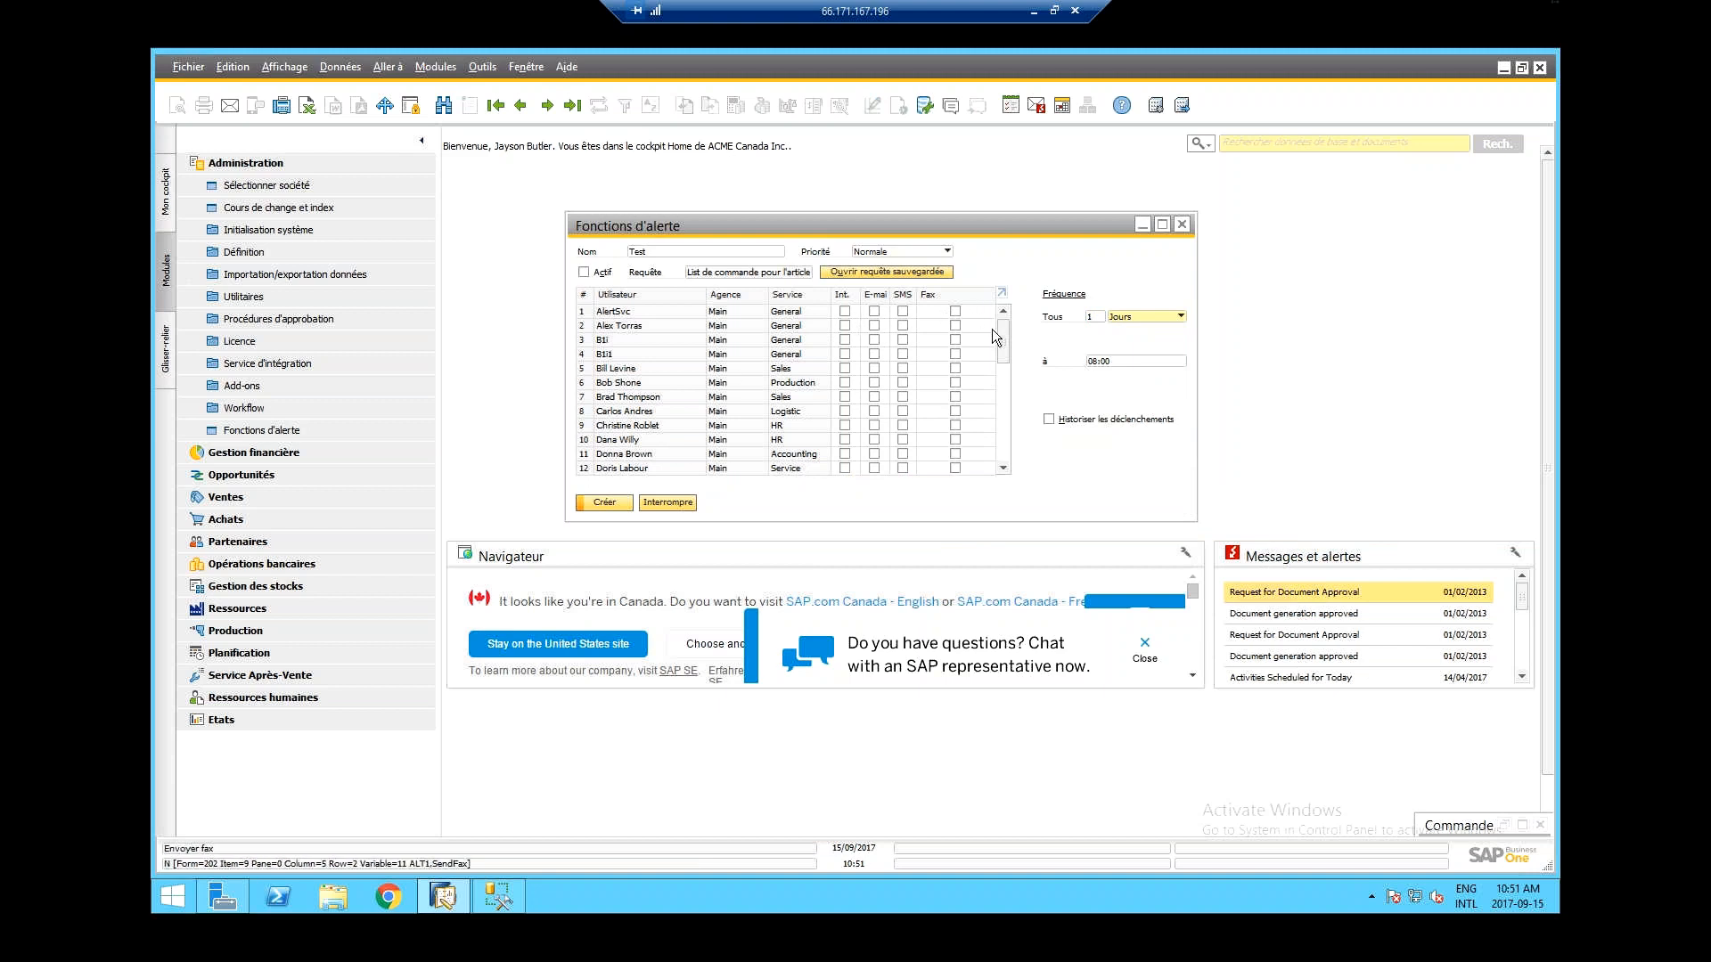
- Enable internal messages for the users in rows 7 and 8, create the Test alert and display its saved record
left_click(843, 396)
left_click(843, 411)
left_click(595, 501)
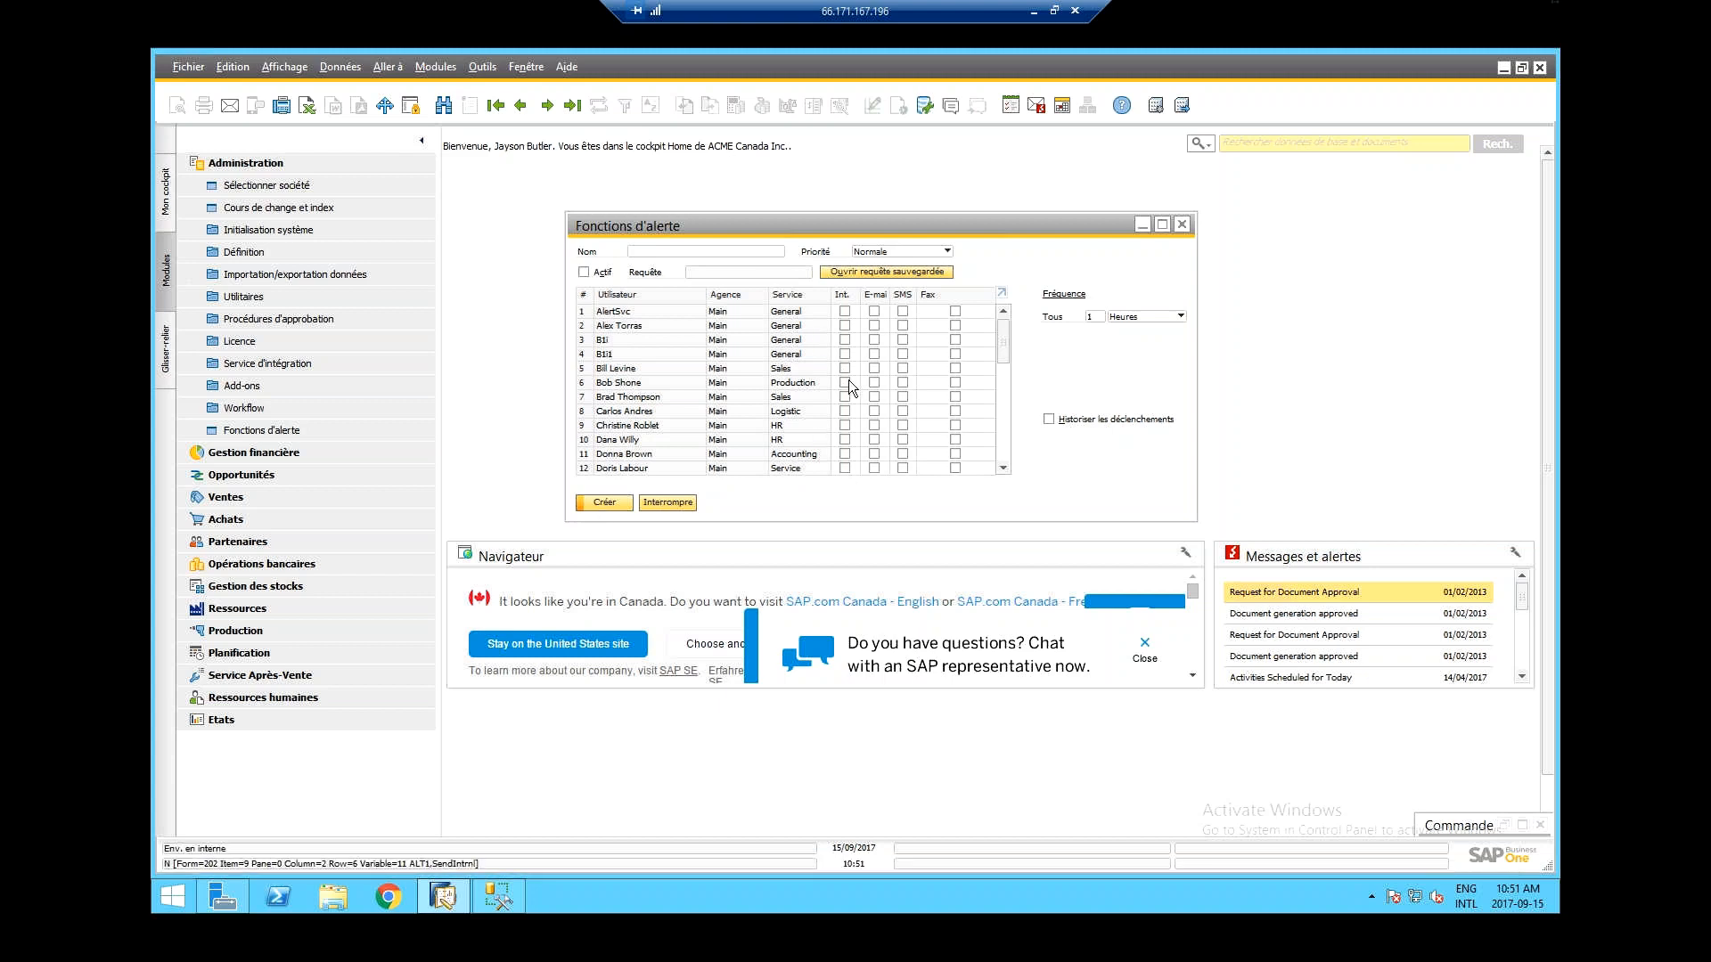
key("ctrl+Left")
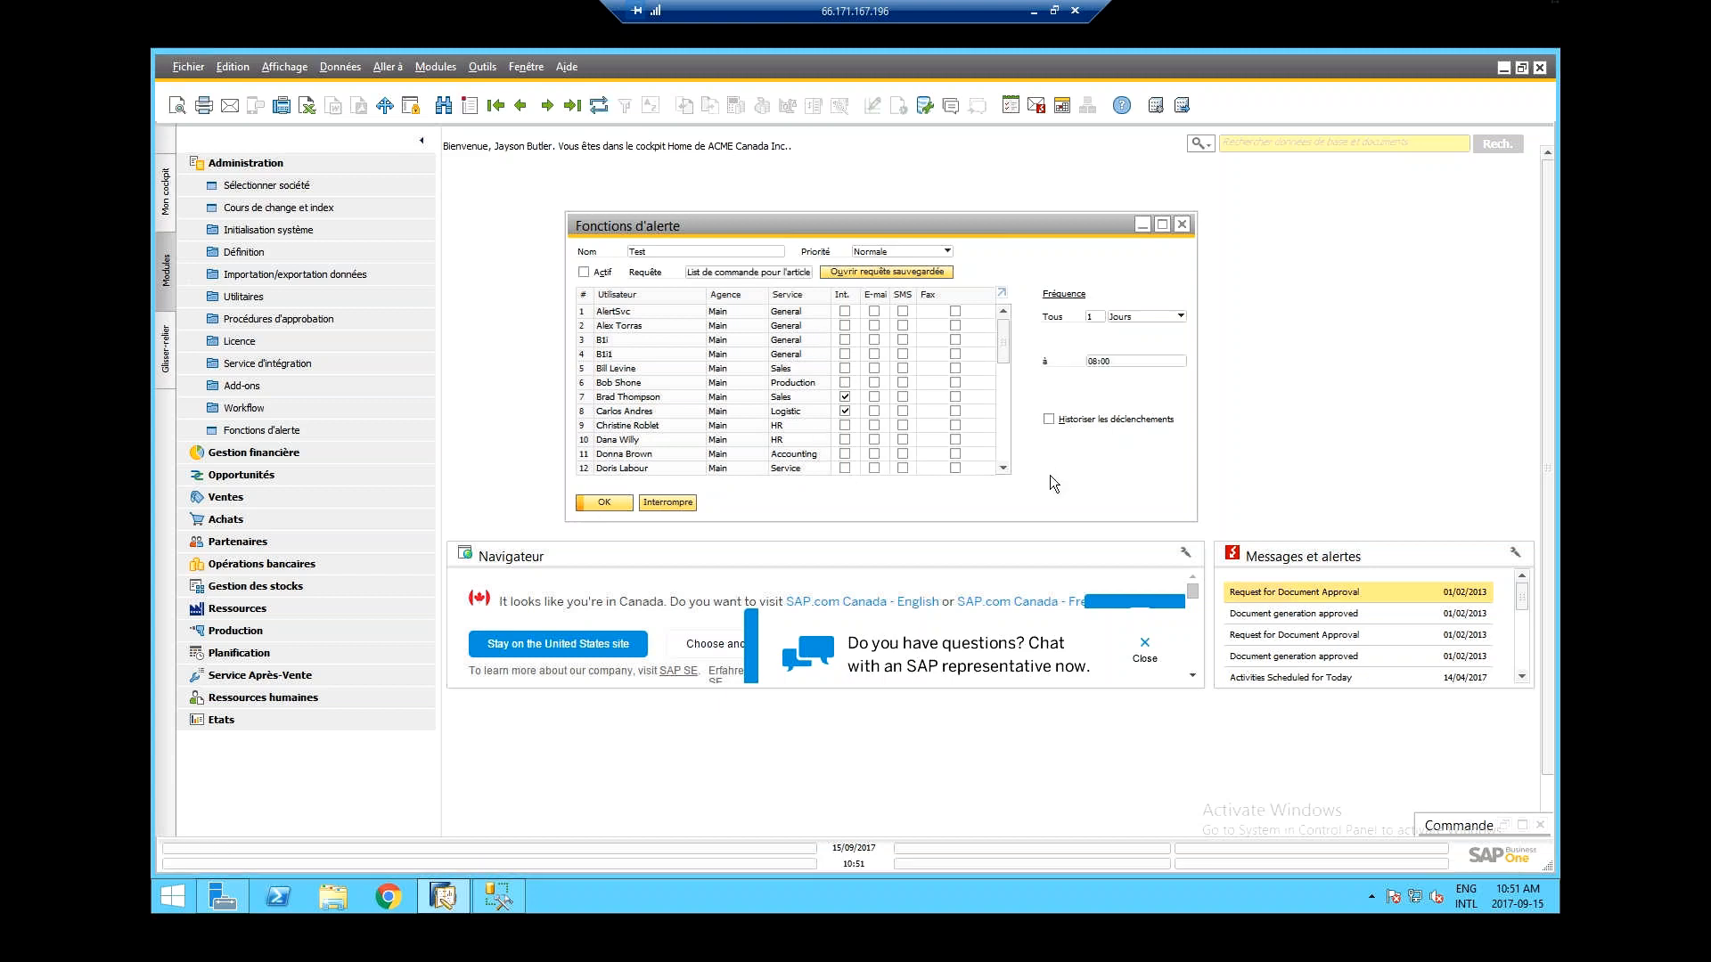